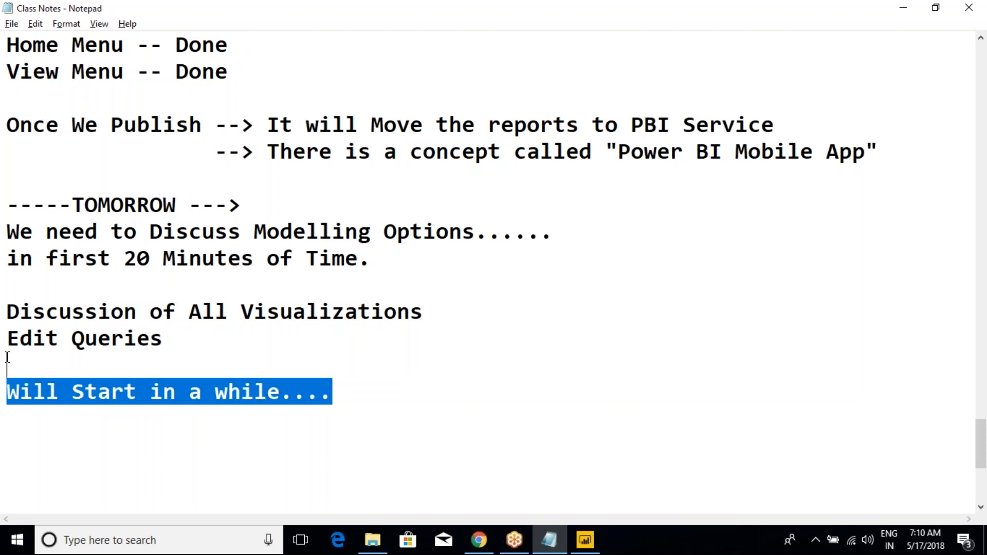
- Delete the "Will Start in a while...." line and the "-----TOMORROW --->" heading from the class notes
key("BackSpace")
left_click(215, 233)
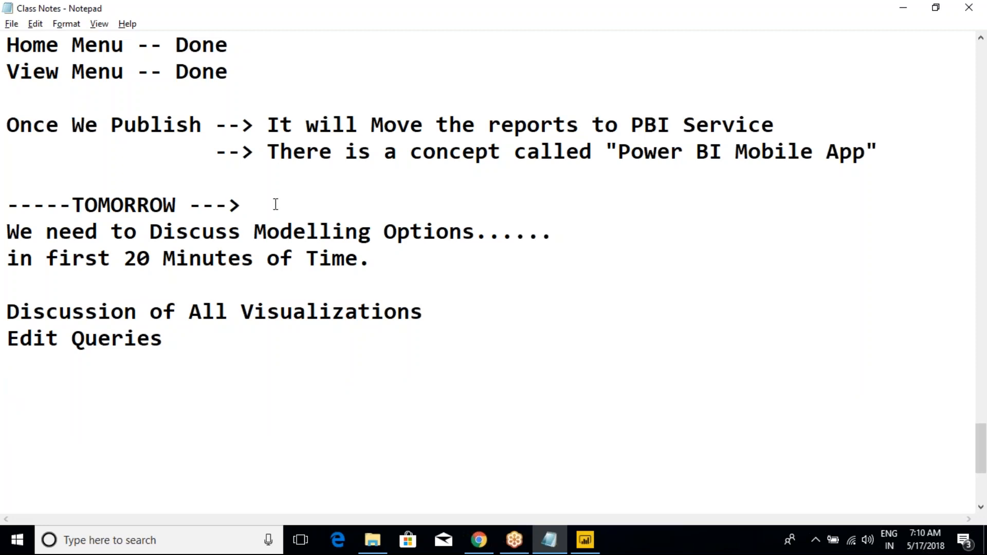
left_click_drag(256, 219, 9, 190)
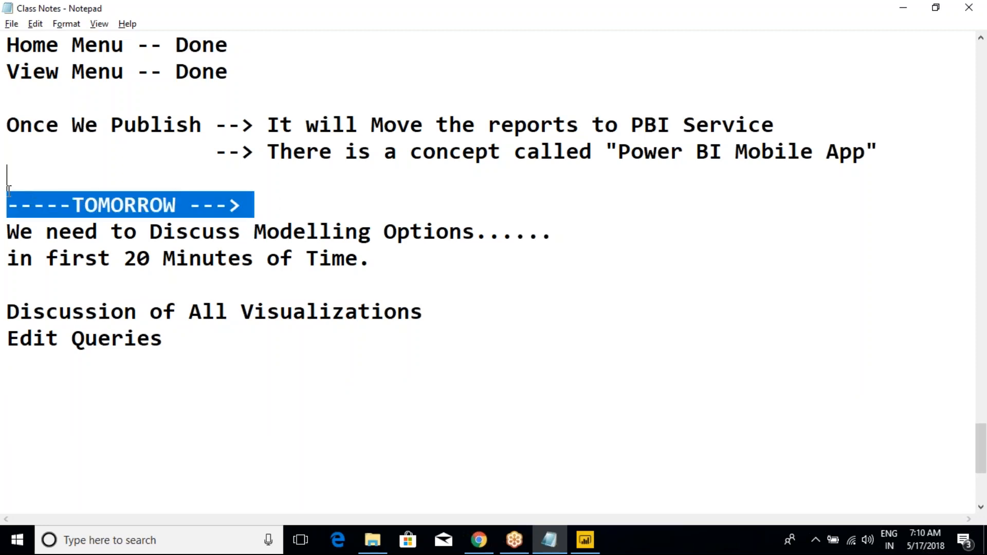
key("BackSpace")
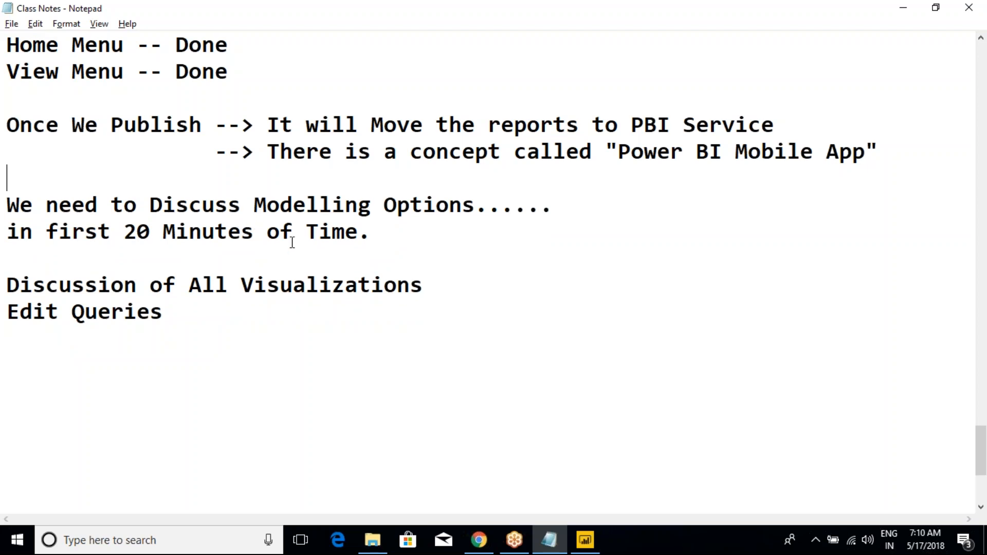
- Review the Day-1 notes from the beginning of the file, covering Power BI Desktop, ETL operations and Power BI Service
scroll(311, 230, "up", 15)
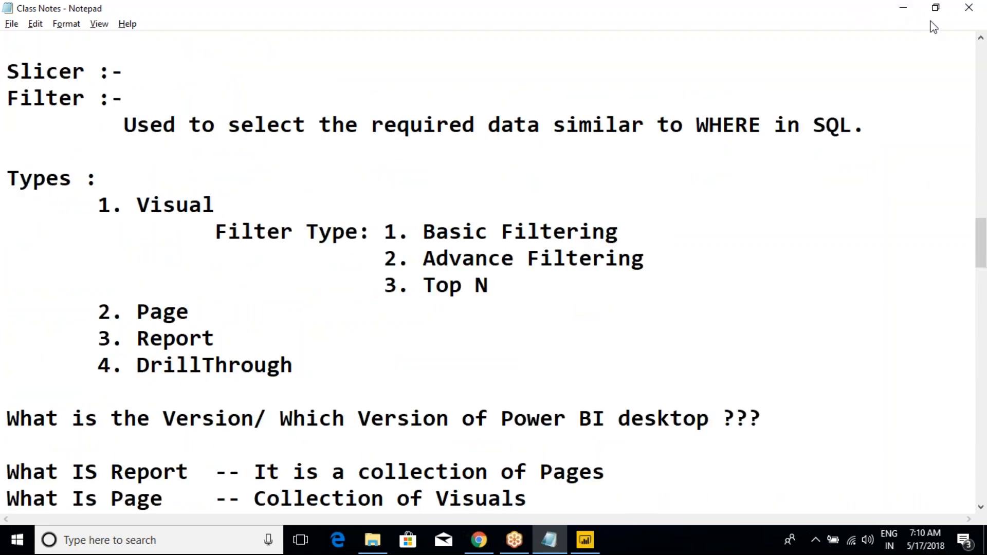
left_click(926, 20)
left_click(359, 231)
key("ctrl+Home")
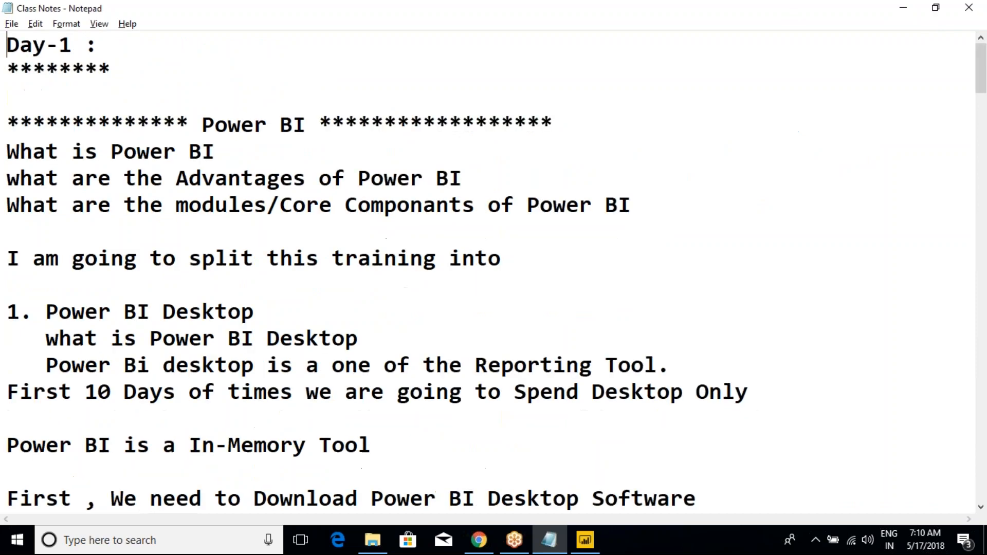
left_click_drag(150, 125, 256, 252)
scroll(255, 252, "down", 2)
left_click_drag(167, 150, 293, 285)
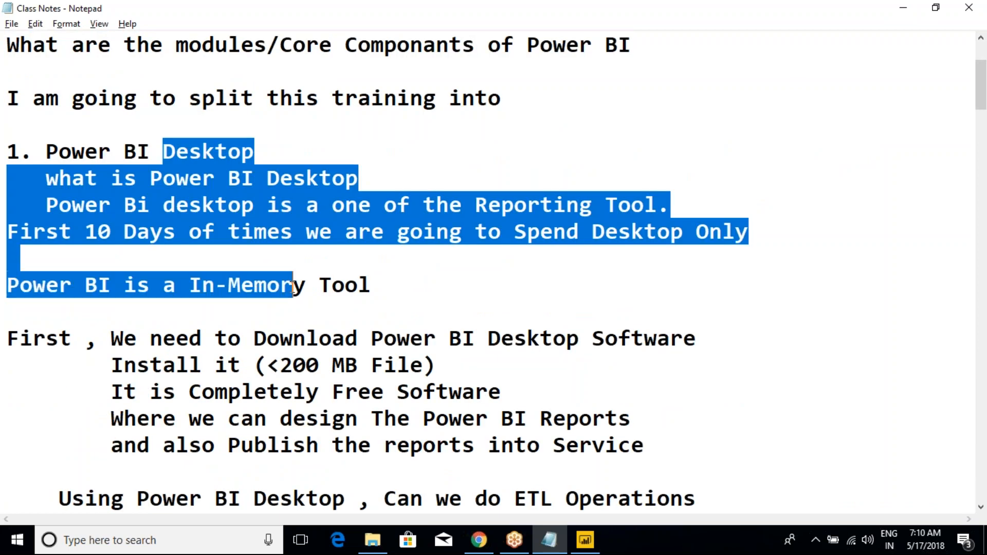
left_click(242, 225)
scroll(242, 226, "down", 3)
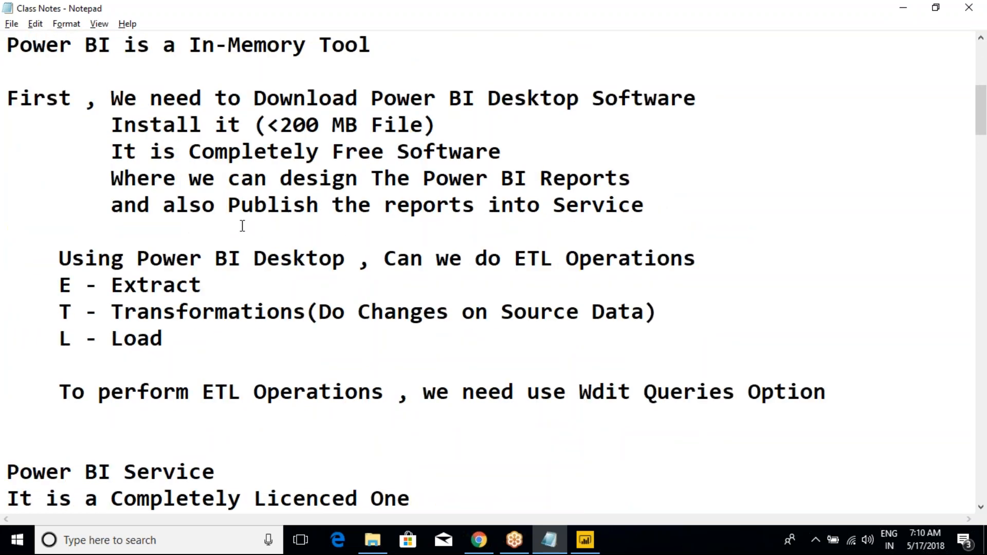
scroll(239, 242, "down", 8)
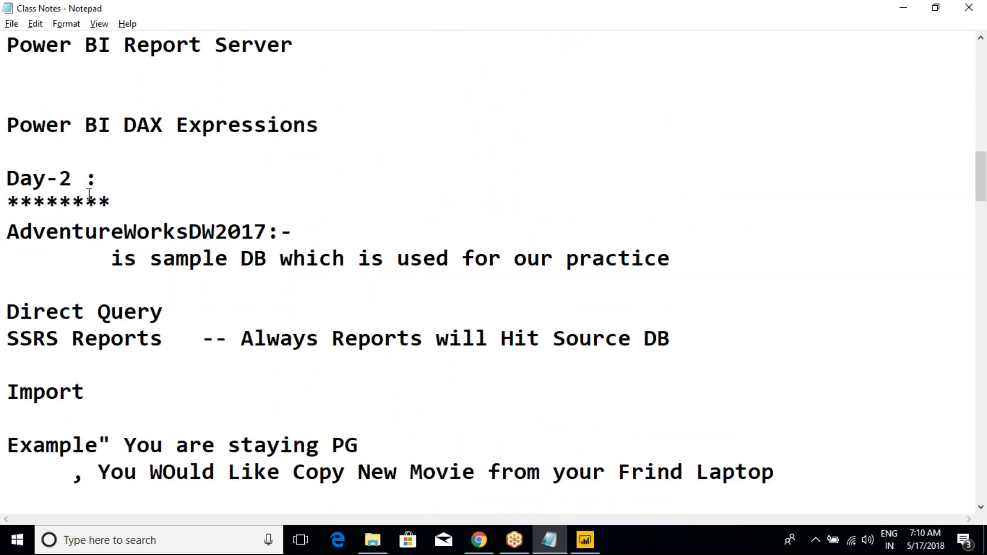
- Review the Day-2 notes on AdventureWorksDW2017, Direct Query versus Import, slicers and the filter types
left_click_drag(38, 182, 167, 291)
scroll(170, 291, "down", 2)
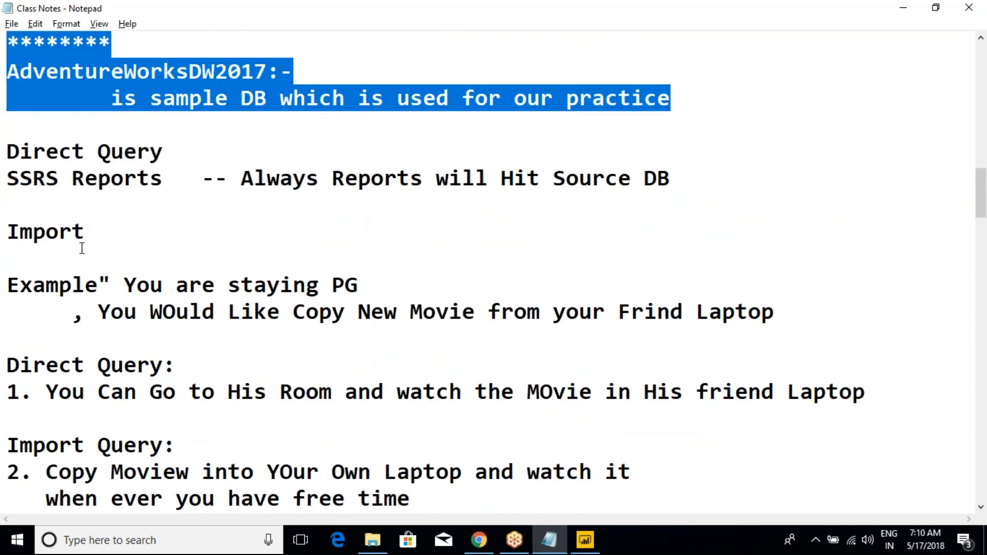
left_click_drag(32, 152, 98, 178)
left_click(98, 179)
left_click_drag(10, 218, 73, 269)
scroll(123, 277, "down", 3)
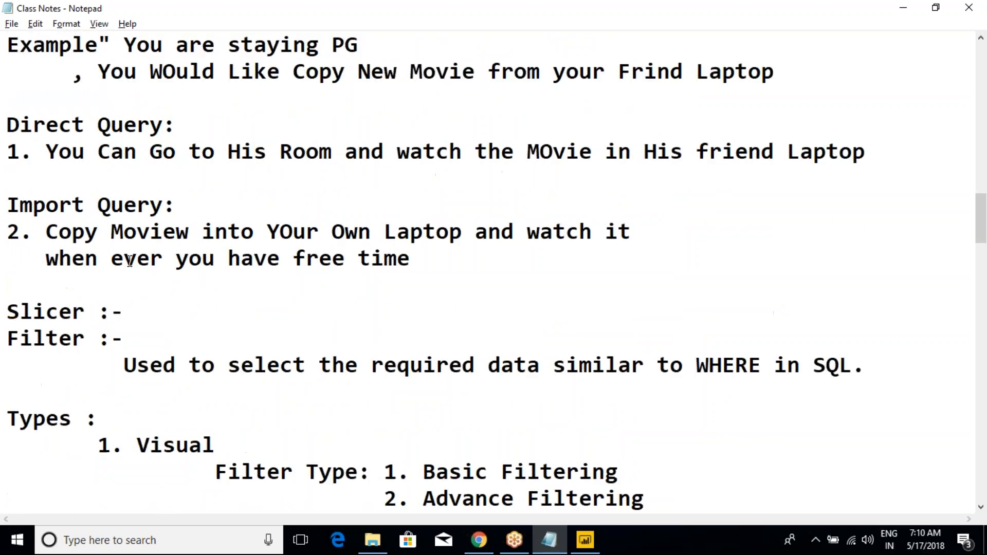
scroll(133, 252, "down", 1)
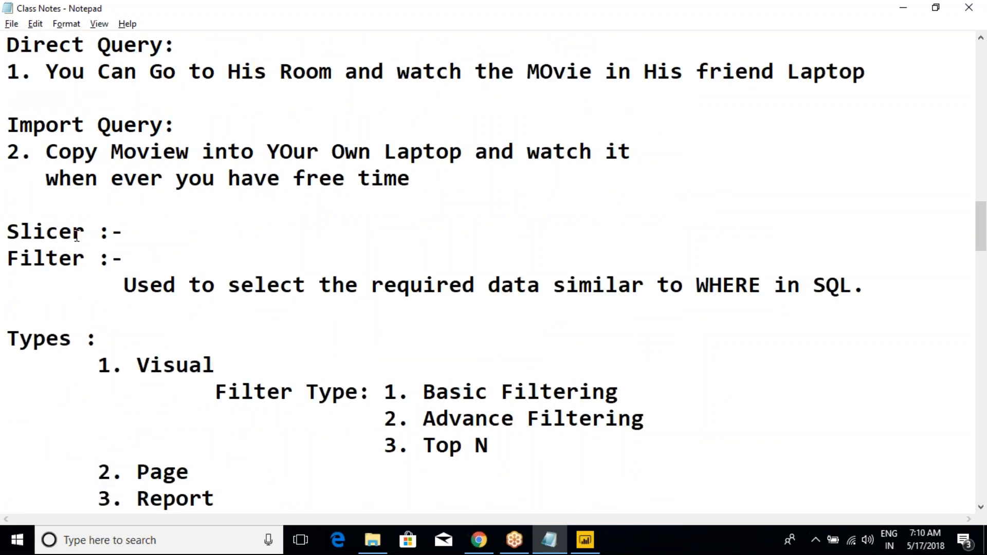
left_click_drag(19, 231, 87, 232)
left_click(33, 257)
left_click_drag(33, 257, 147, 286)
scroll(147, 288, "down", 2)
left_click(137, 208)
left_click_drag(136, 203, 289, 366)
scroll(302, 364, "down", 3)
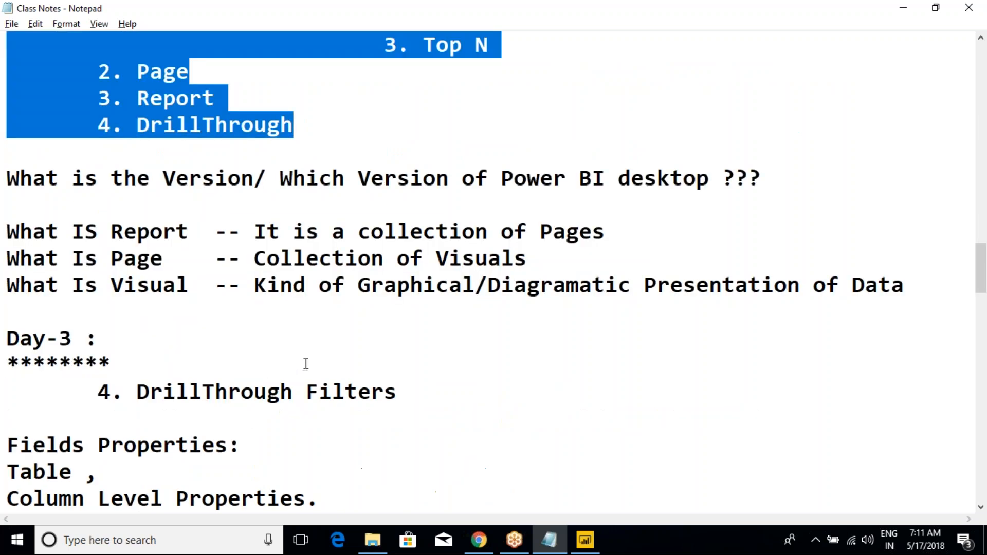
- Review the Day-3 notes on DrillThrough filters, table and column level field properties, and New Column versus New Measure
left_click_drag(25, 337, 180, 344)
scroll(197, 348, "down", 2)
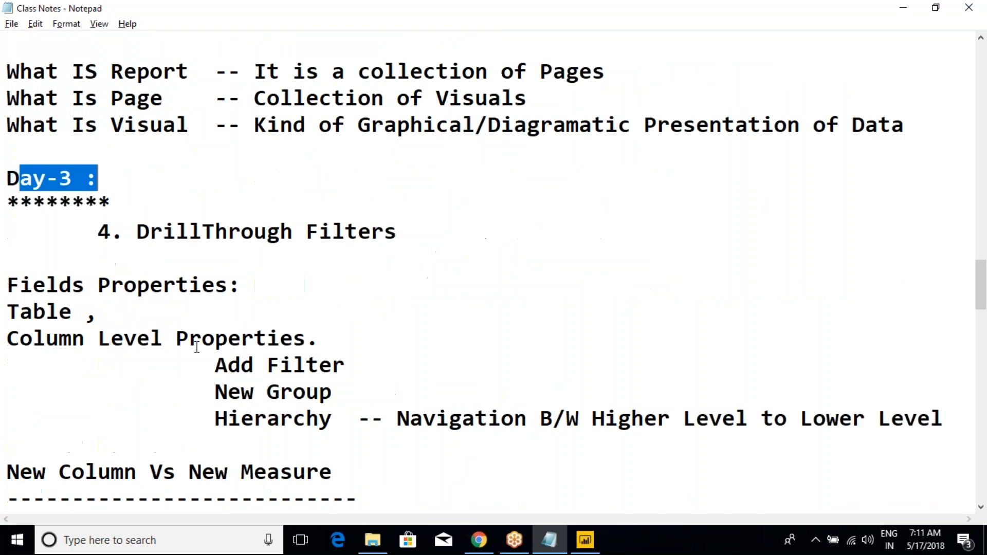
left_click_drag(149, 233, 307, 234)
scroll(286, 278, "down", 3)
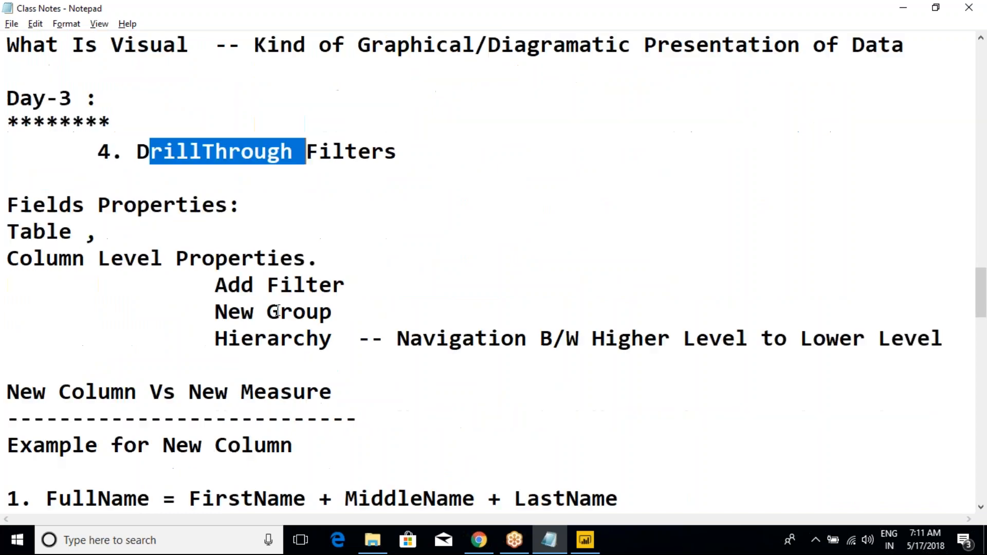
scroll(81, 102, "up", 1)
left_click_drag(72, 125, 253, 204)
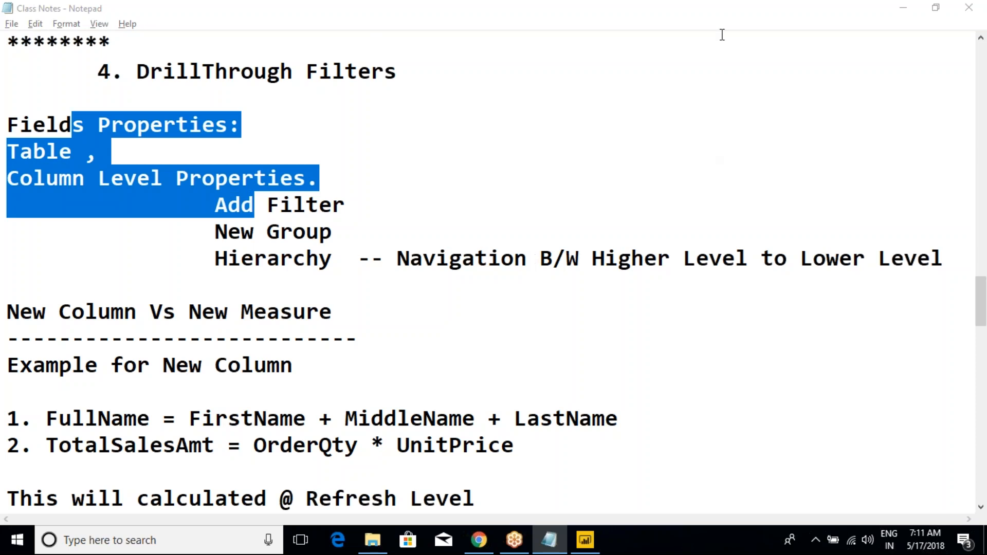
left_click(427, 53)
left_click(927, 19)
left_click(276, 327)
scroll(276, 328, "down", 6)
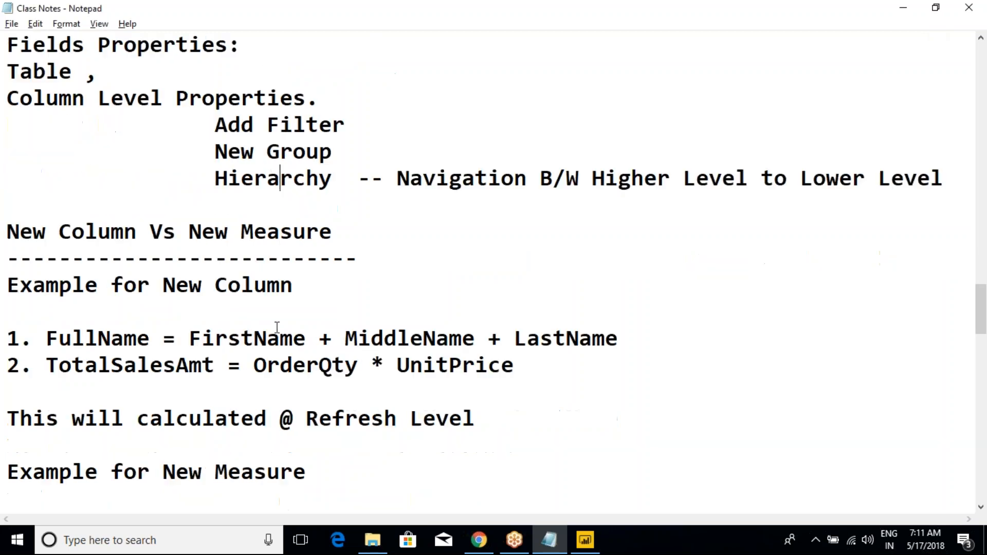
- Review the Day-4 notes on relationships, cross filter direction and cardinality, and the Day-5 notes on the Home and View menus
scroll(276, 327, "down", 2)
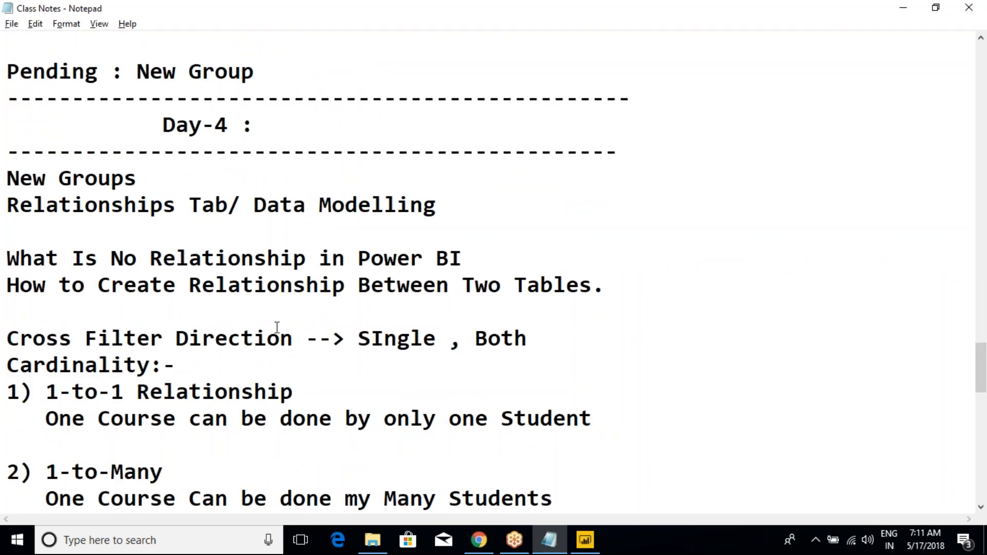
scroll(277, 327, "down", 6)
scroll(278, 325, "up", 4)
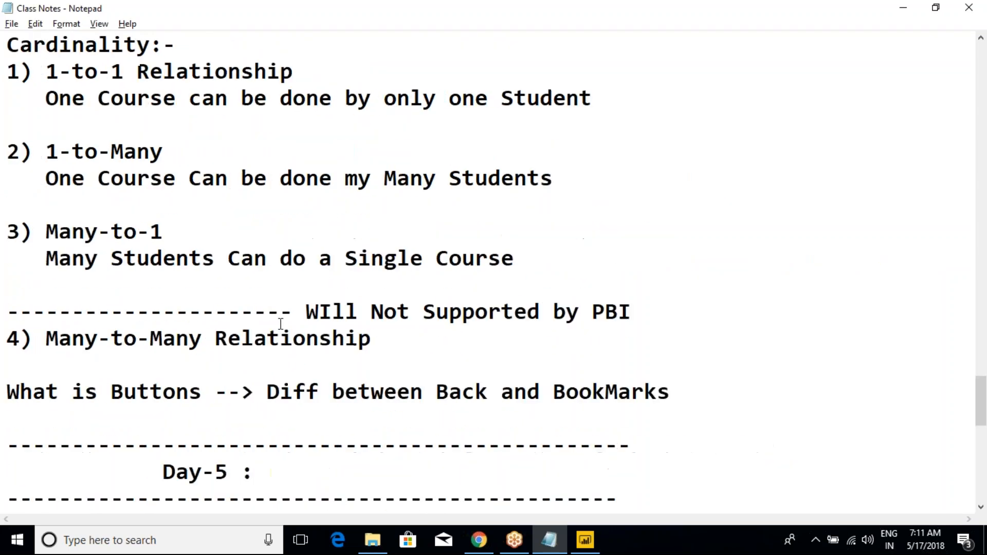
left_click_drag(111, 97, 267, 282)
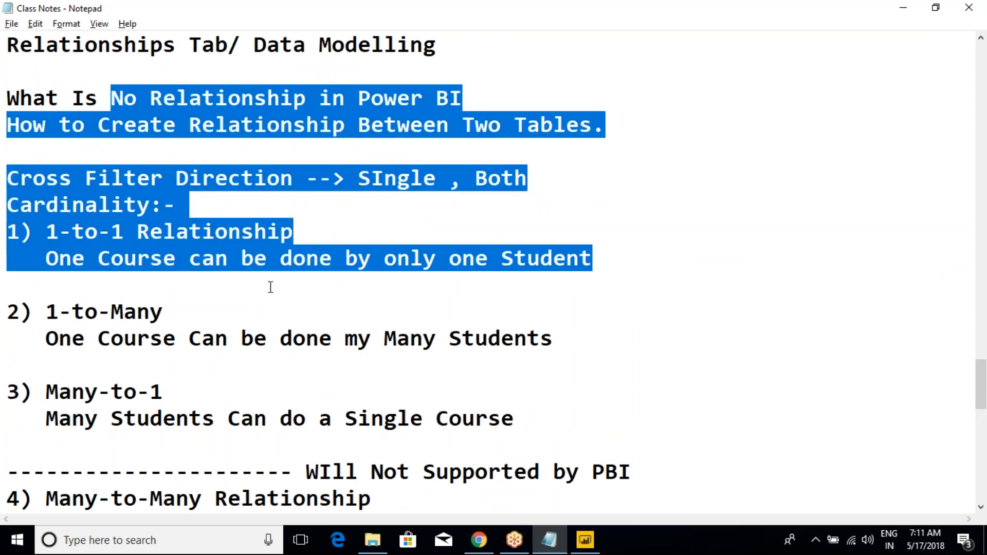
scroll(270, 287, "down", 8)
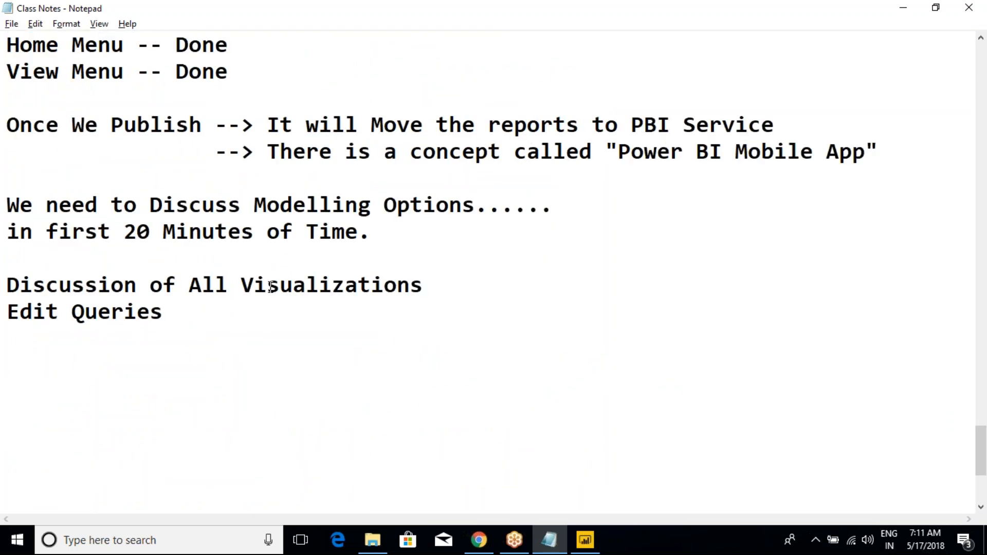
scroll(270, 287, "up", 1)
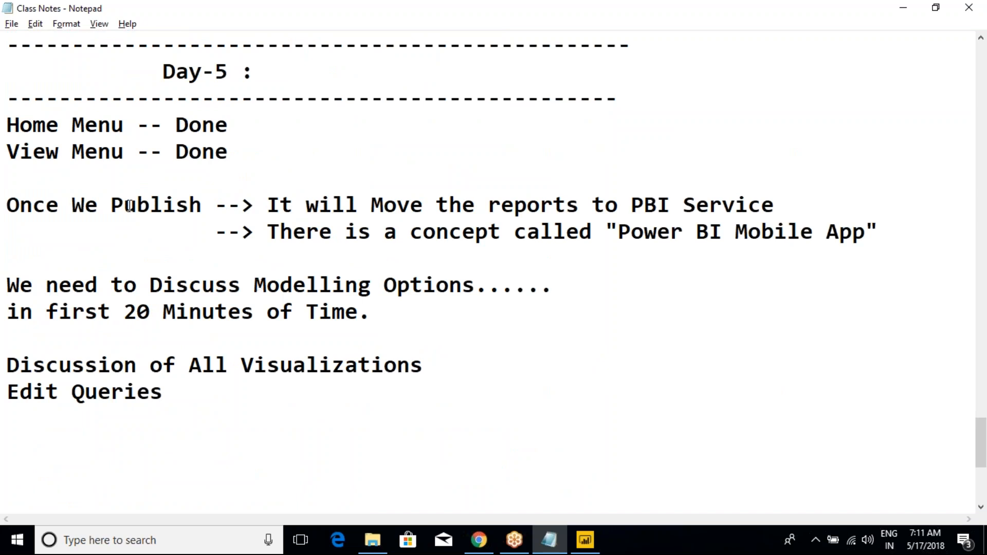
left_click_drag(25, 126, 232, 125)
left_click(232, 125)
- Switch to the 9th_May_2018 report in Power BI Desktop and display the Modeling options
mouse_move(585, 540)
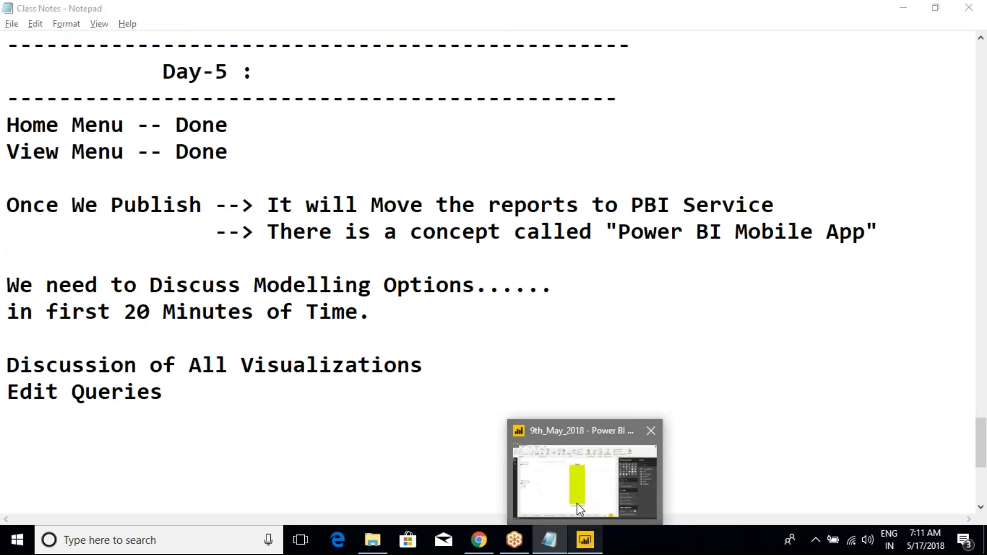
left_click(577, 503)
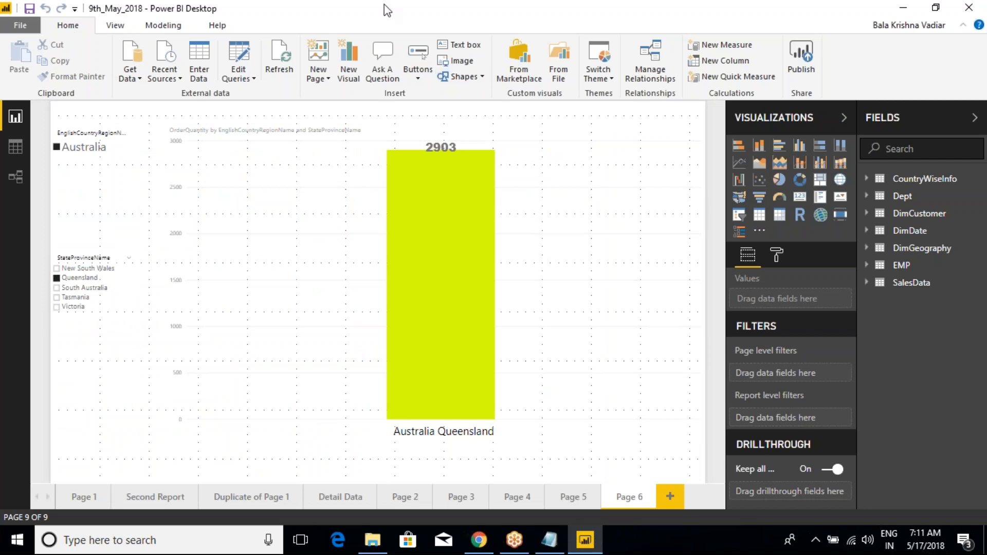
key("alt+Tab")
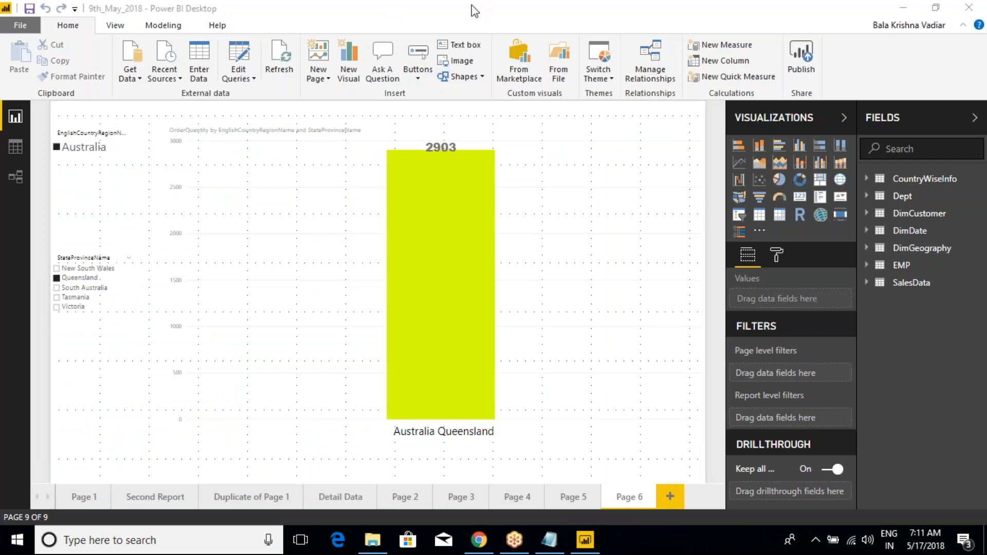
left_click(112, 27)
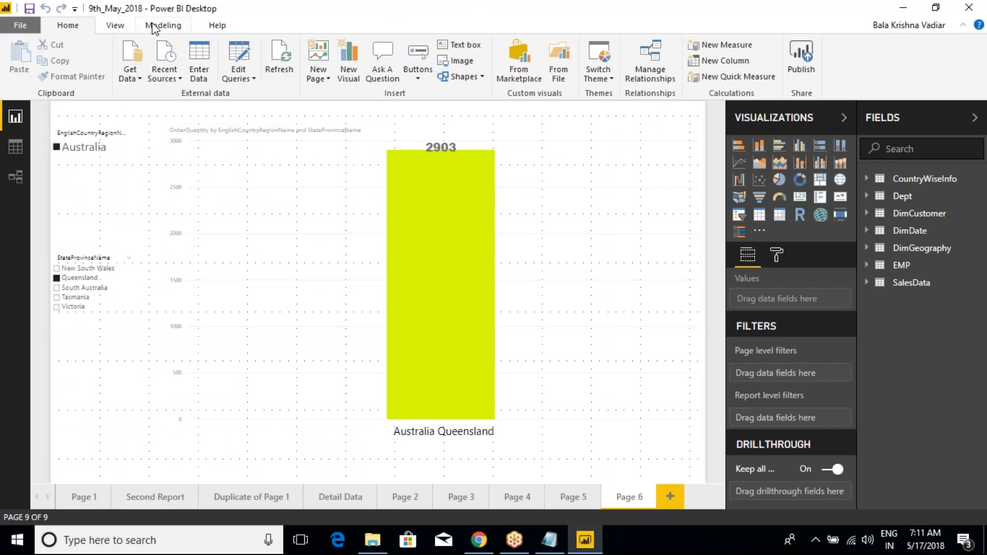
left_click(156, 27)
- Go to the Duplicate of Page 1 report page and clear Germany in the EnglishCountryRegionName slicer
left_click(174, 507)
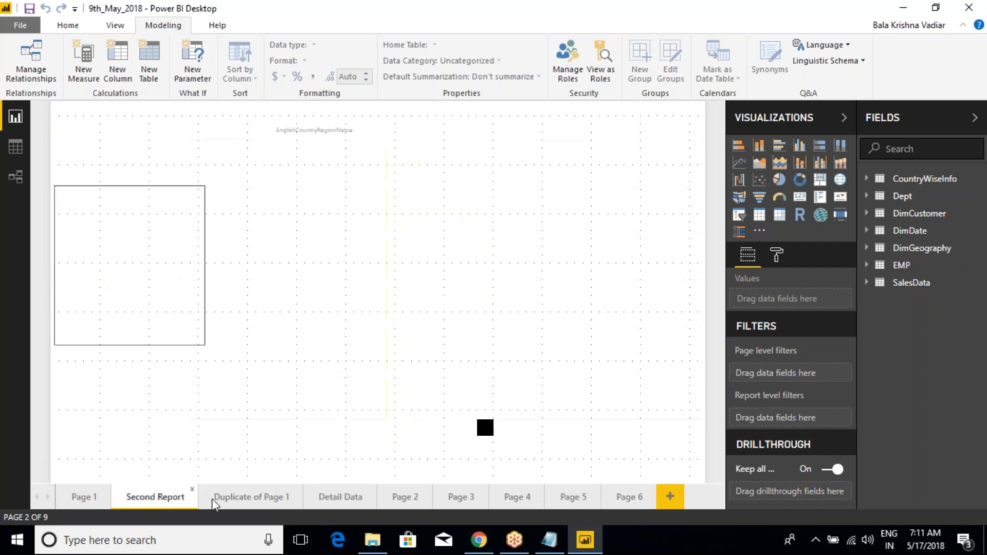
left_click(253, 500)
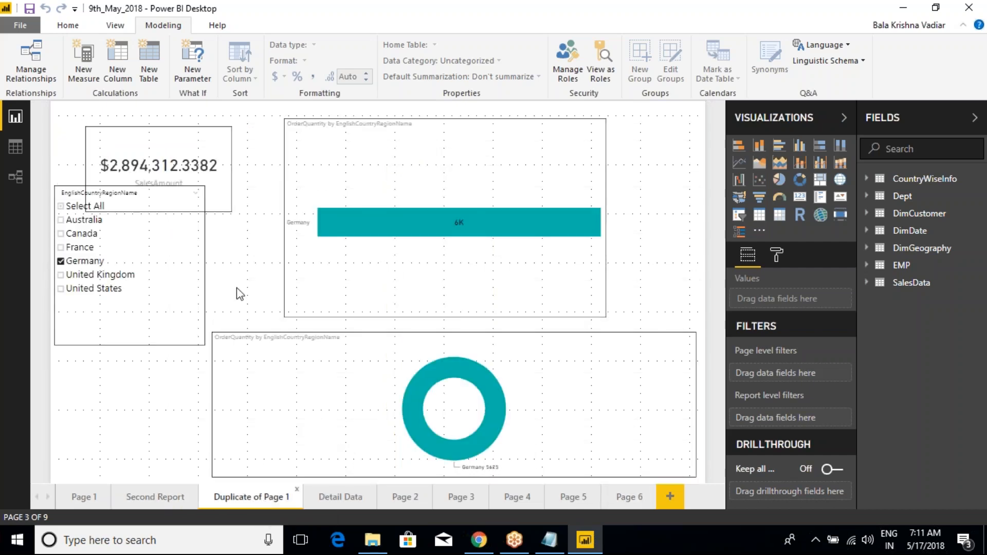
left_click(354, 110)
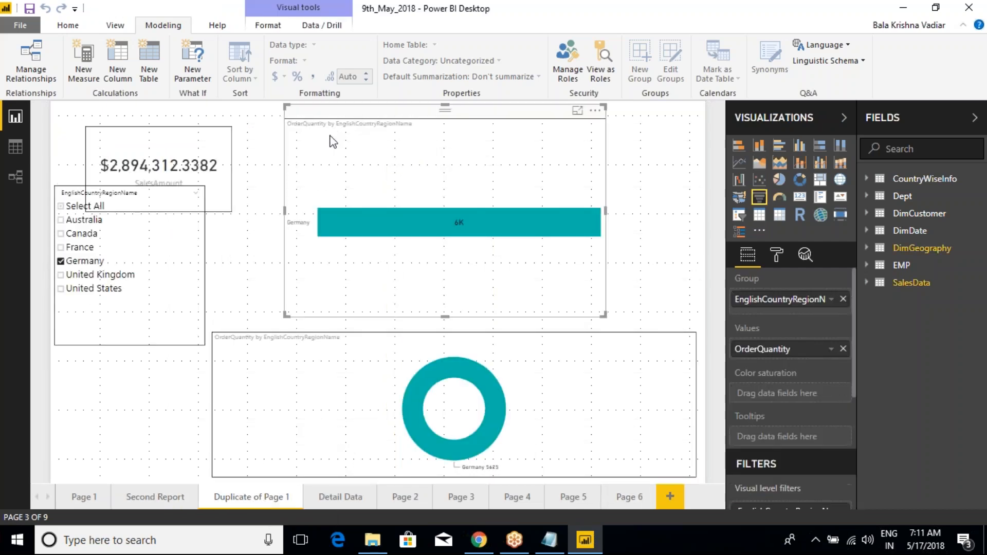
left_click(61, 262)
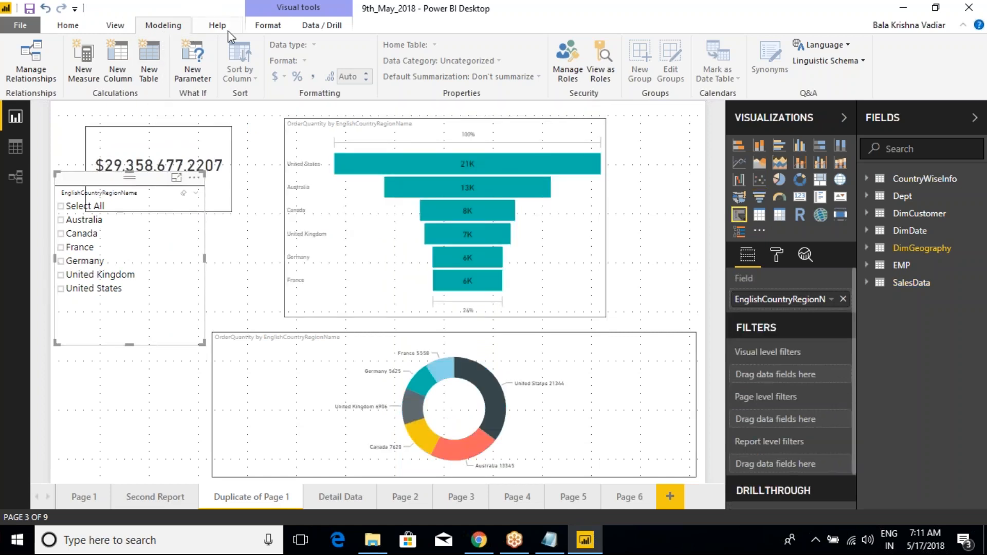
- Look through the slicer's Format and Data / Drill options, and return to the Modeling options
left_click(264, 29)
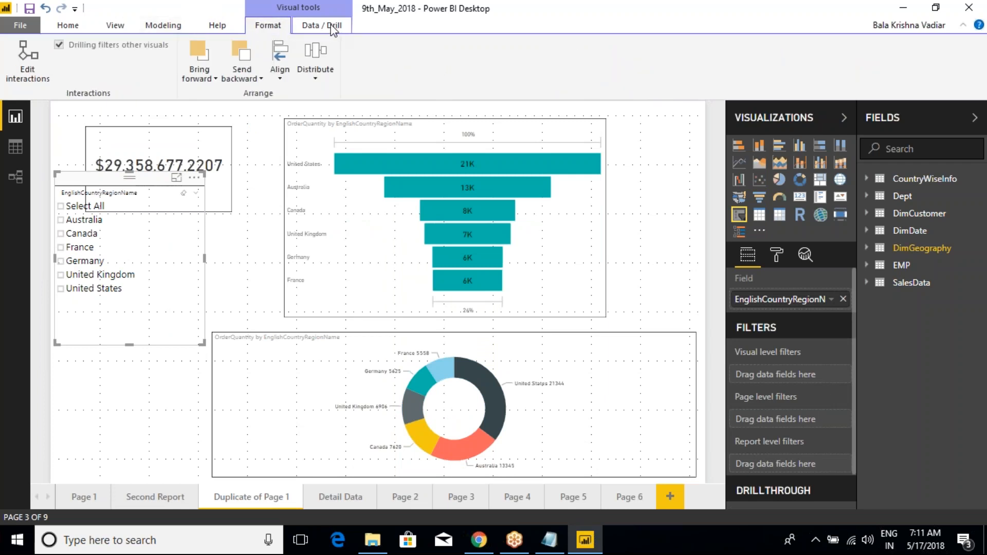
left_click(333, 29)
left_click(268, 25)
left_click(160, 25)
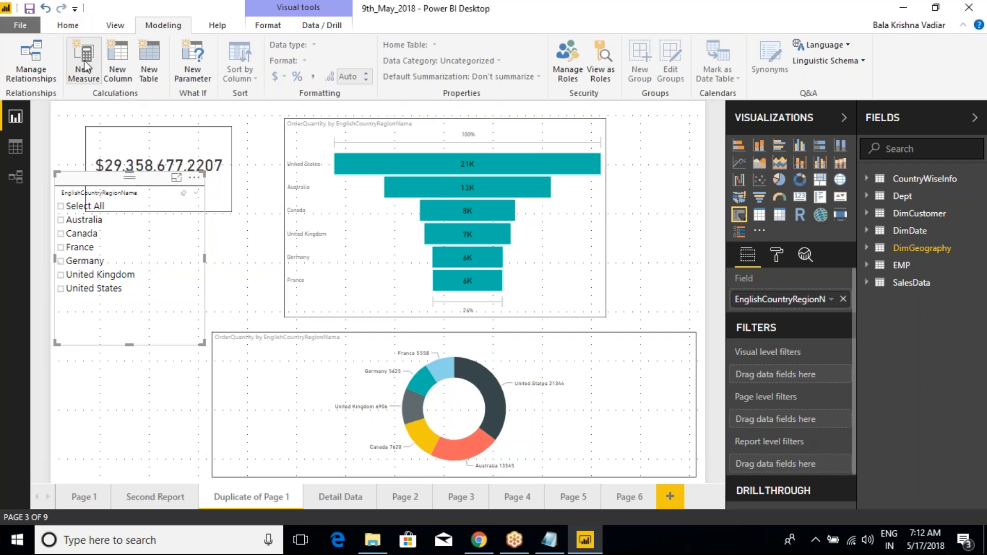
- Open the Power Query Editor, view its Transform options, and close the editor
left_click(72, 25)
left_click(239, 77)
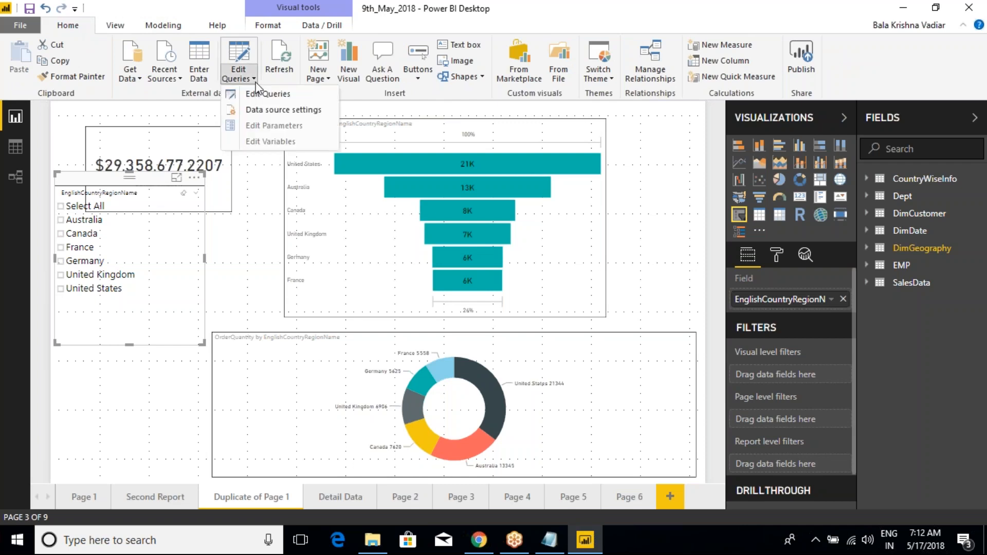
left_click(265, 93)
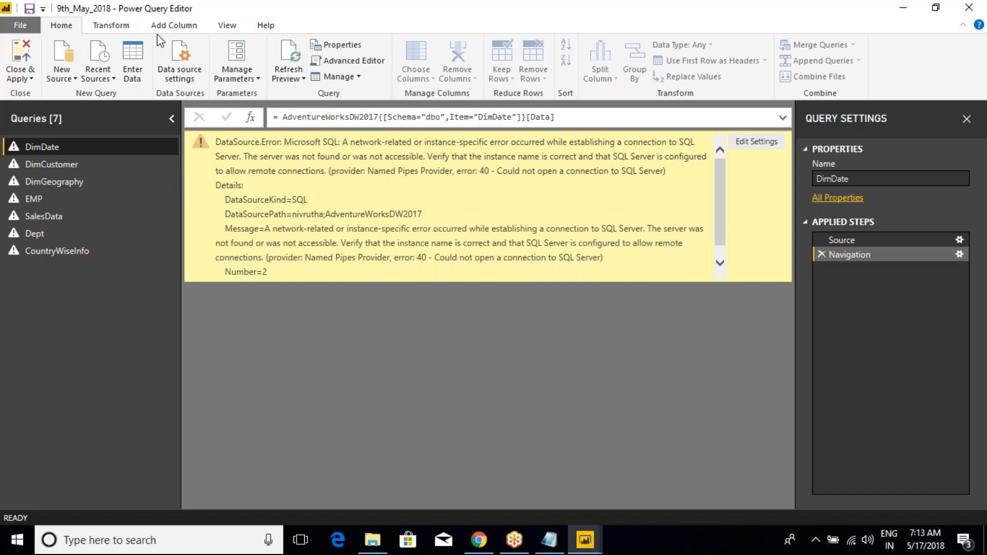
left_click(116, 27)
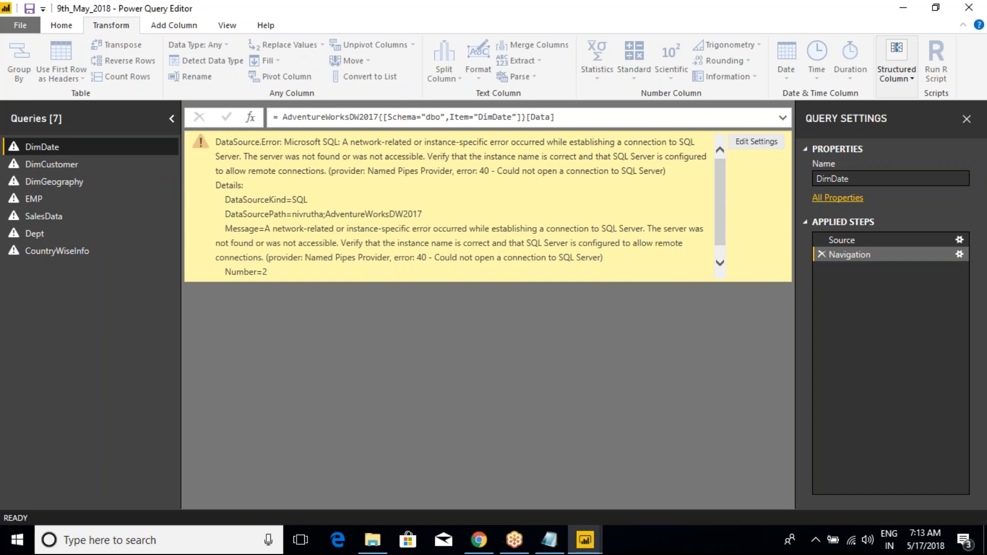
left_click(969, 7)
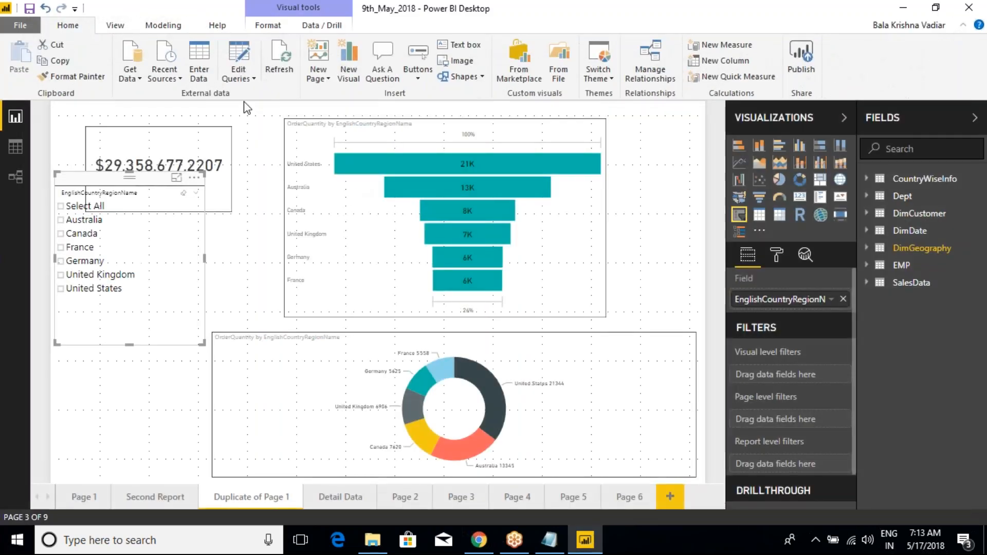
- Return to the Modeling options and look over the Security commands for managing and viewing roles
left_click(165, 26)
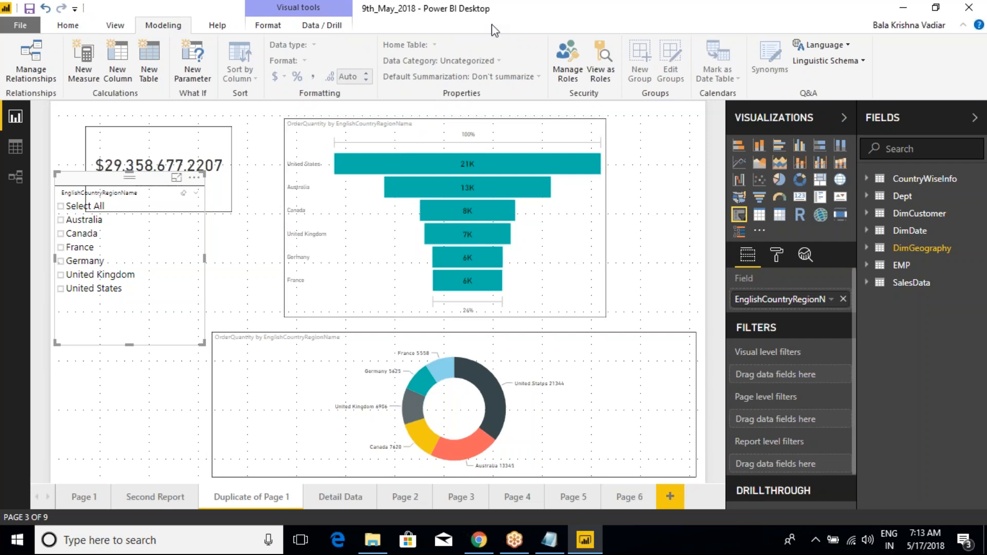
mouse_move(511, 171)
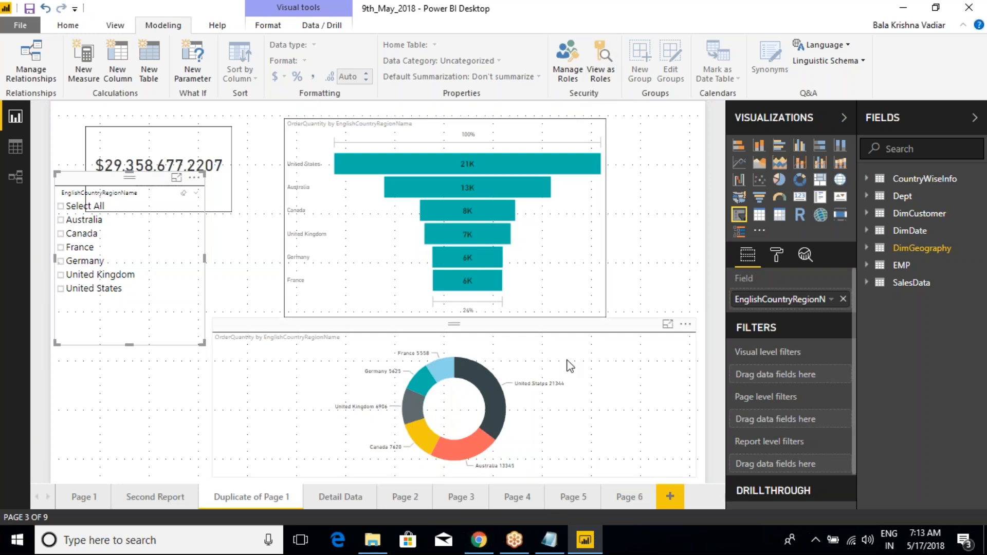
key("ctrl+2")
left_click_drag(537, 25, 611, 105)
key("ctrl+2")
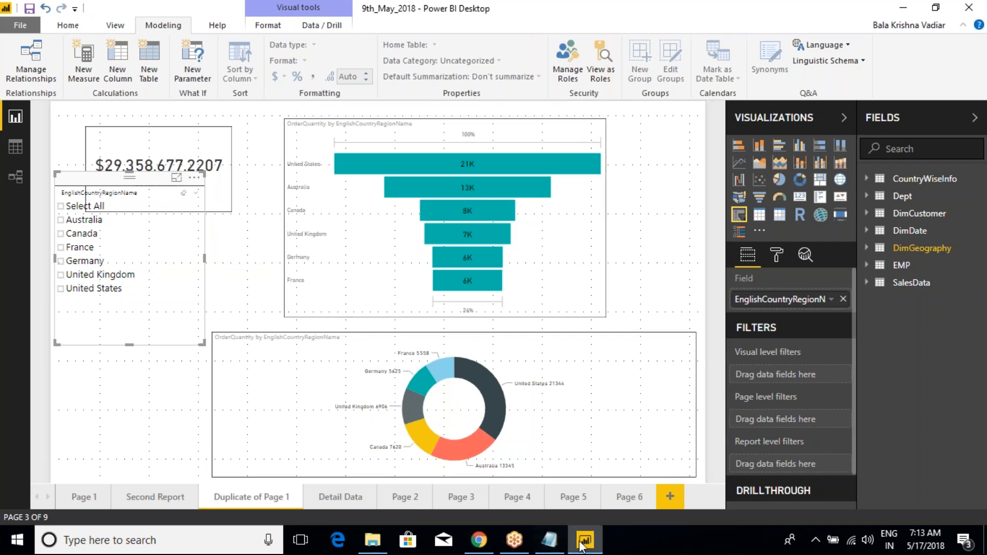
- Switch to the Class Notes in Notepad and replace the two lines about discussing Modelling Options with "Manage Roles"
left_click(549, 540)
scroll(147, 413, "down", 1)
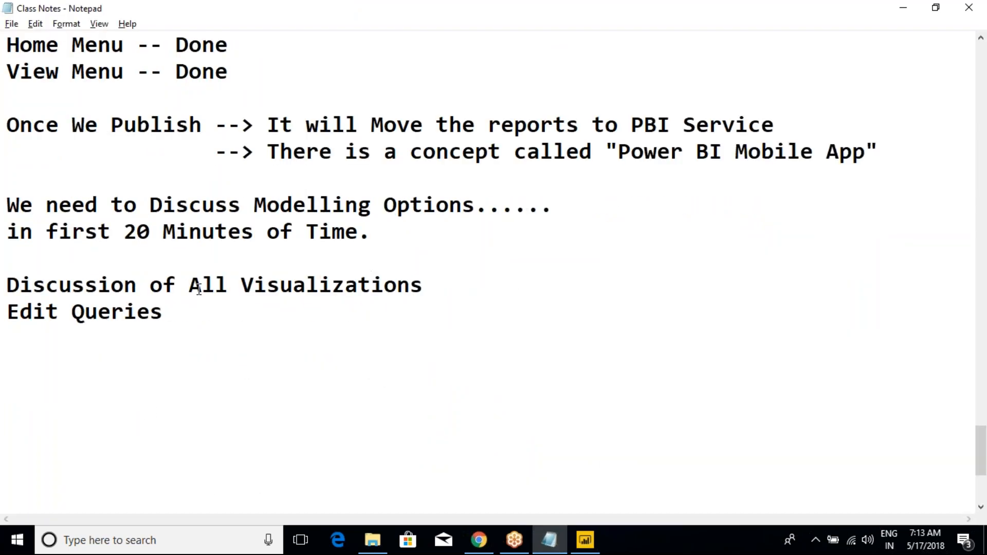
left_click(466, 245)
left_click_drag(410, 227, 17, 186)
key("BackSpace")
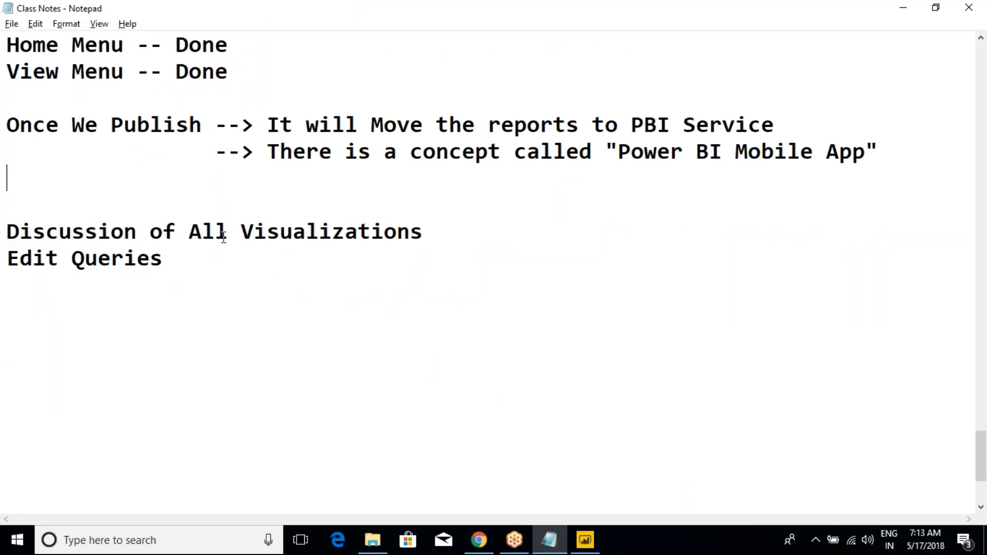
type("Manage")
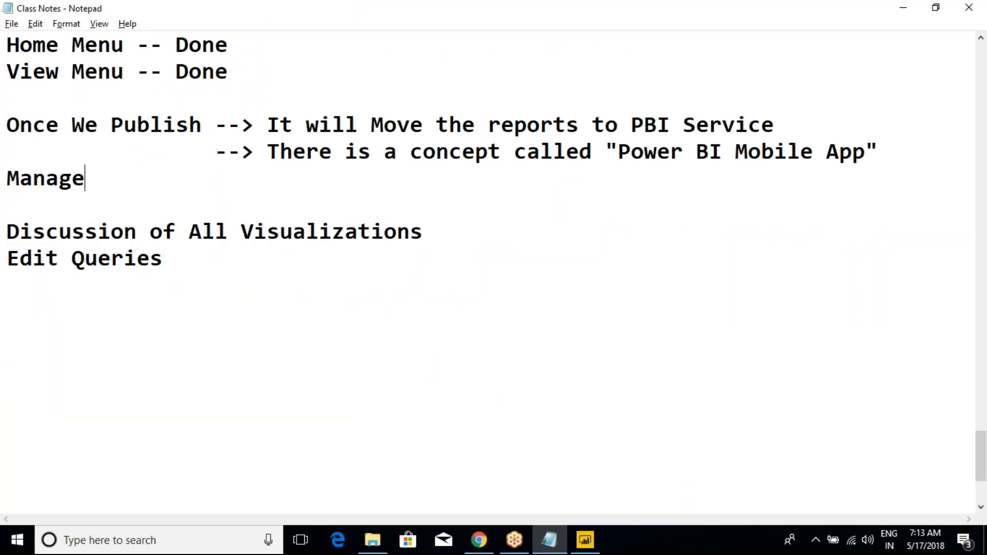
left_click(145, 201)
scroll(147, 202, "up", 3)
scroll(146, 205, "down", 3)
type("Roles")
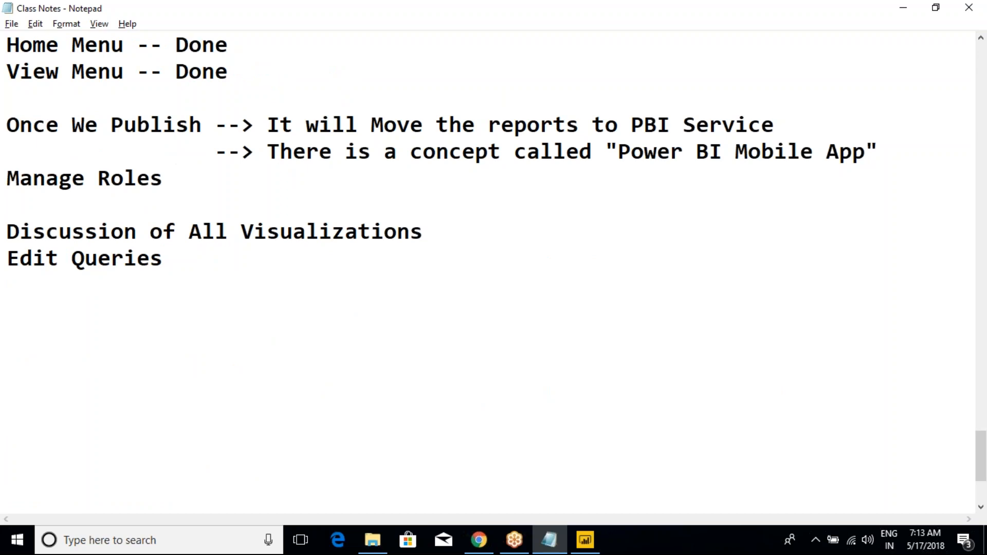
- Add the line "View As a Role" directly below "Manage Roles" in the notes
key("alt+Tab")
key("alt+Tab")
key("Return")
type("Vi")
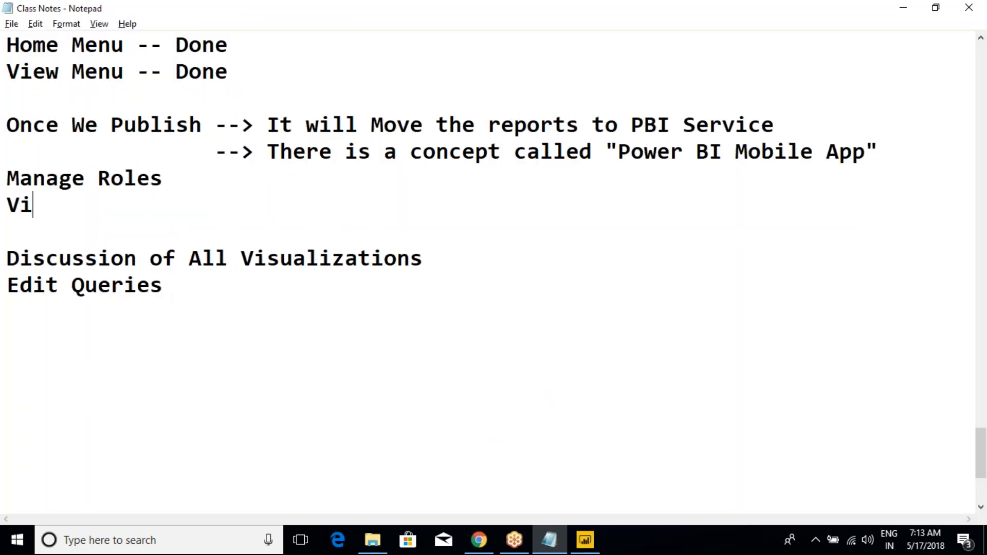
type("ew As a Role")
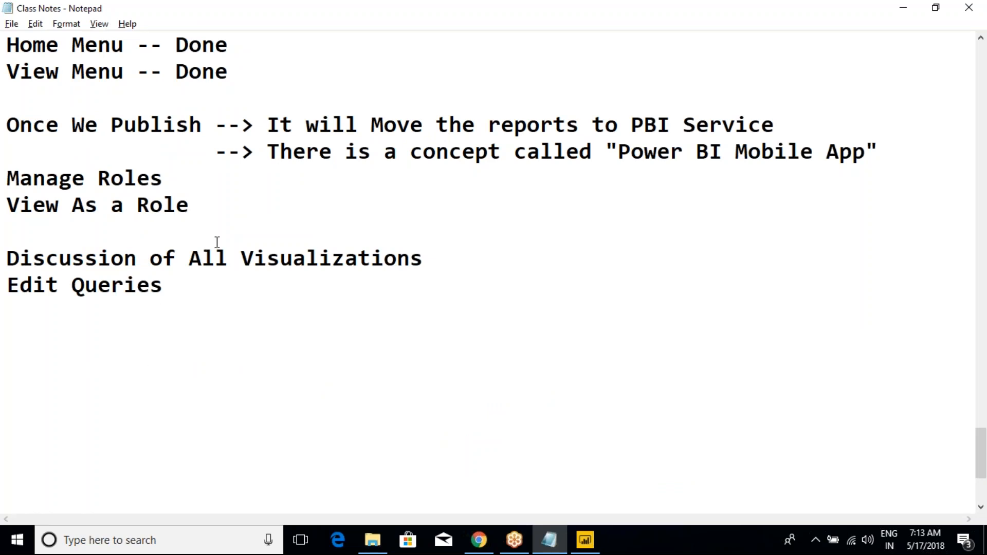
- Review the Day-5 notes from "Manage Roles" through "Edit Queries", highlighting the lines under discussion
scroll(218, 242, "up", 1)
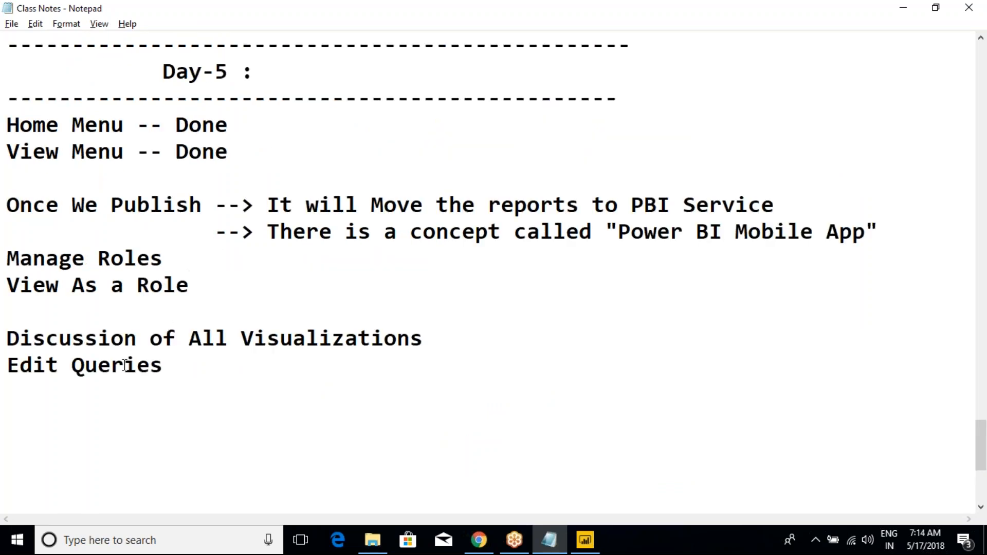
left_click(129, 316)
left_click_drag(442, 343, 7, 334)
left_click(154, 363)
left_click_drag(210, 363, 7, 257)
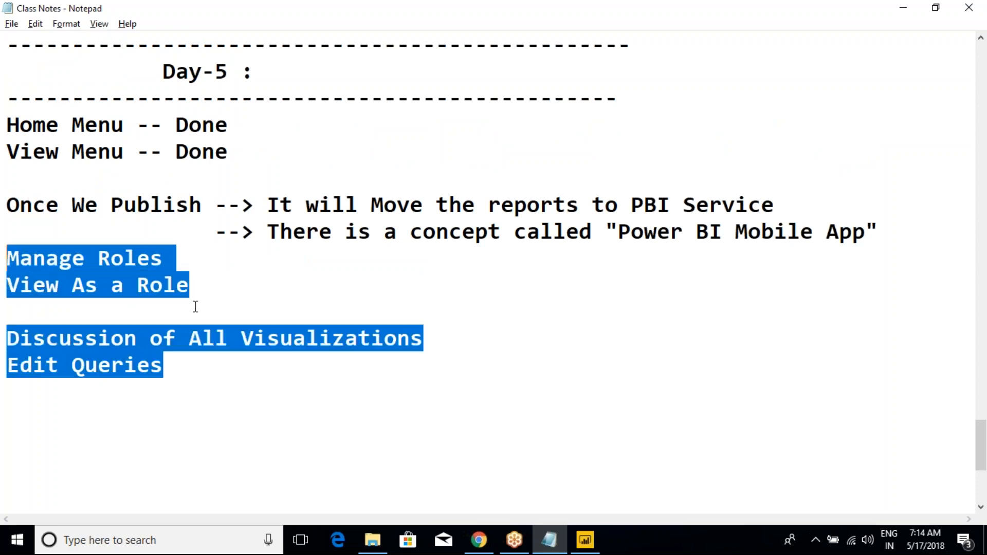
left_click(202, 253)
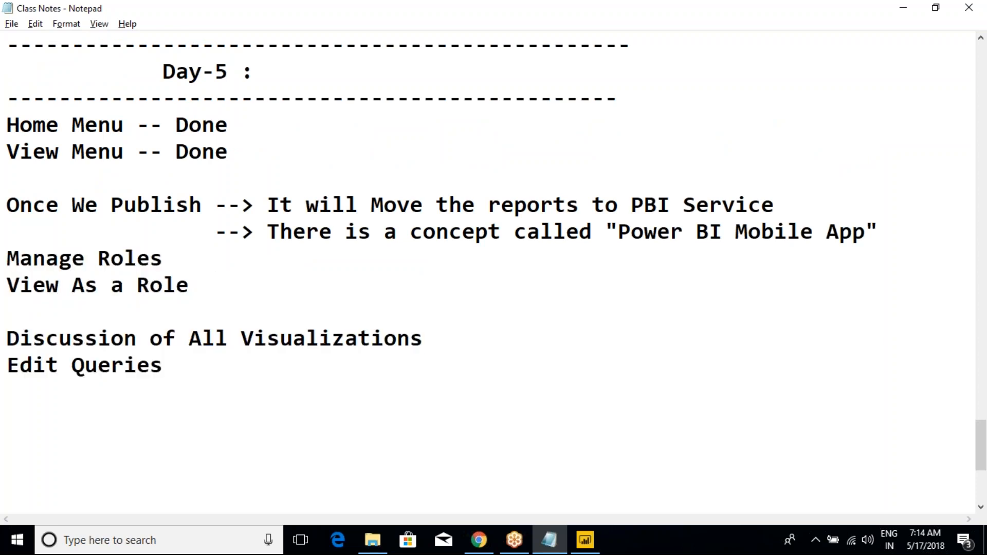
left_click_drag(97, 257, 164, 257)
left_click(165, 253)
key("alt+Tab")
key("alt+Tab")
- Start a role list after a blank line below "Edit Queries" with the lines "Employee" and "Manager"
scroll(278, 340, "down", 1)
left_click(281, 305)
scroll(281, 304, "down", 1)
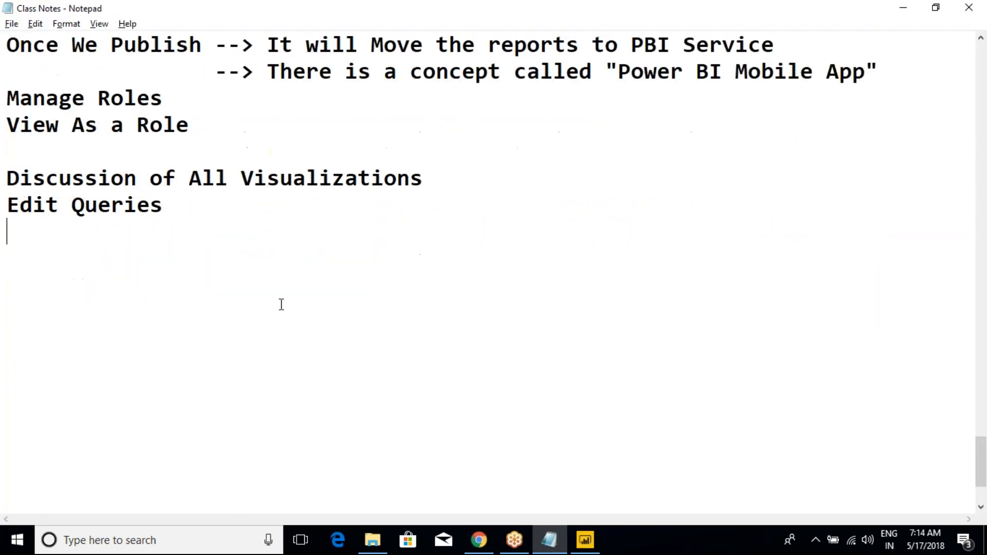
key("Return")
type("Employee")
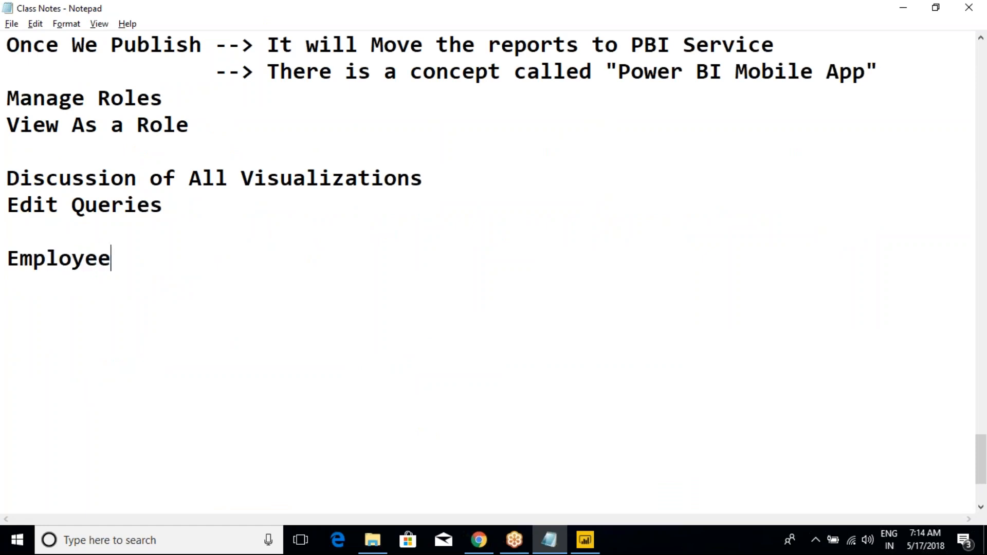
key("Return")
type("Maneg")
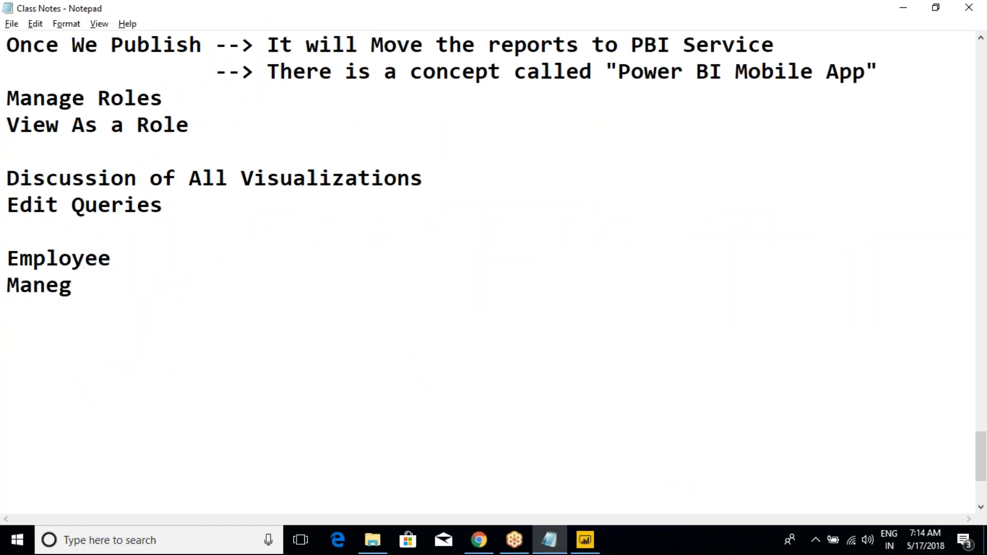
key("BackSpace")
key("BackSpace")
type("ager")
- Extend the role list with the lines "Dorectors" and "CEO"
key("Return")
type("Dorectors")
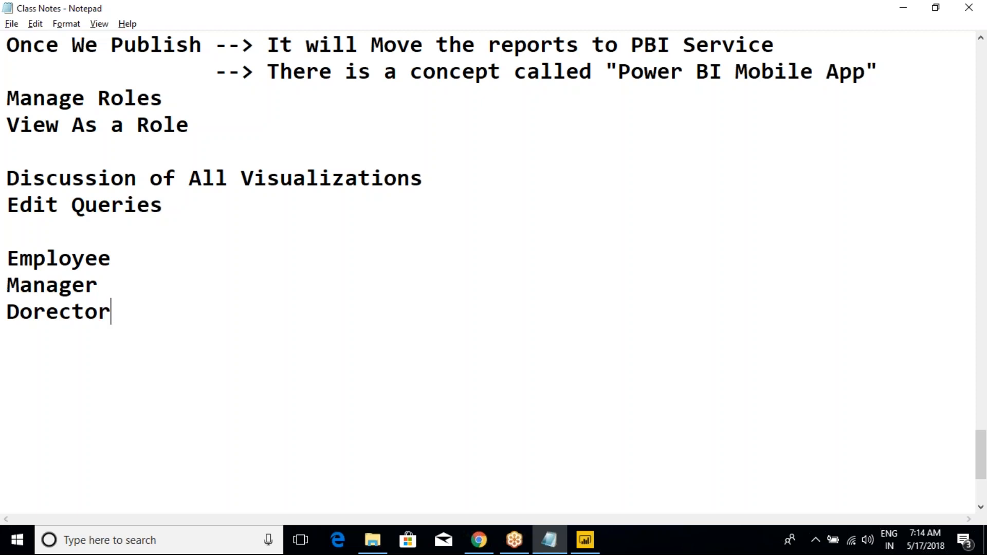
key("BackSpace")
key("BackSpace")
key("BackSpace")
key("BackSpace")
type("tors")
key("Return")
type("CEO")
- Append "-- Portals" to the Employee line, spaced away from the role name
left_click(141, 257)
type("--")
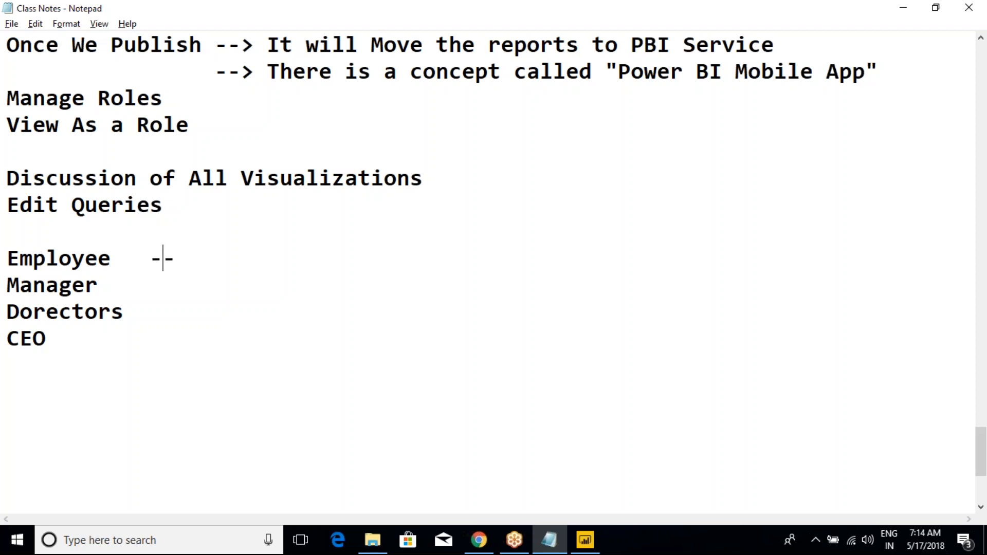
key("Left")
left_click(228, 258)
type("Port")
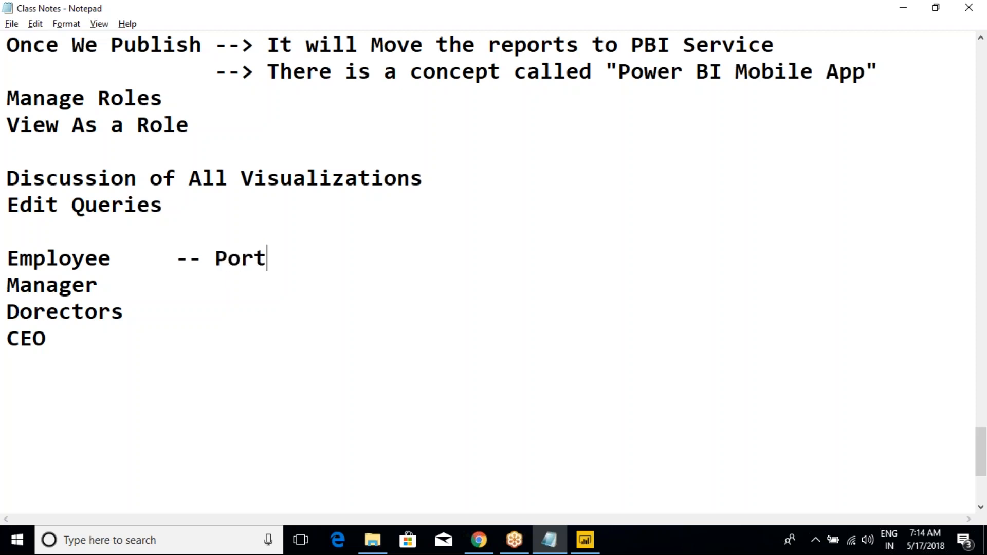
type("als")
- Copy "-- Portals" from the Employee line to the Manager line and align the two entries
key("shift+Left")
key("shift+Left")
key("shift+Left")
key("shift+Left")
key("shift+Left")
key("shift+Left")
key("shift+Left")
key("shift+Left")
key("shift+Left")
key("shift+Left")
key("shift+Left")
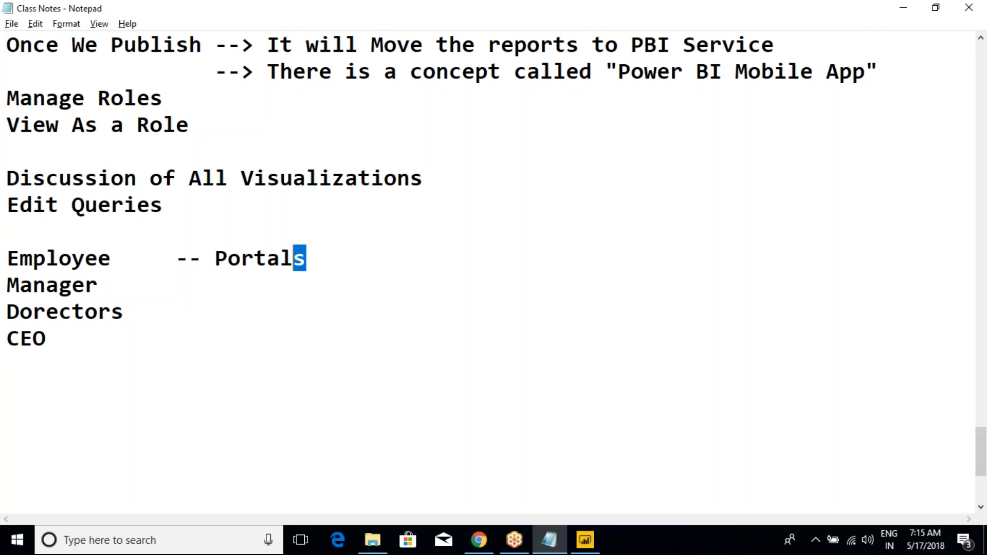
key("shift+Left")
key("ctrl+c")
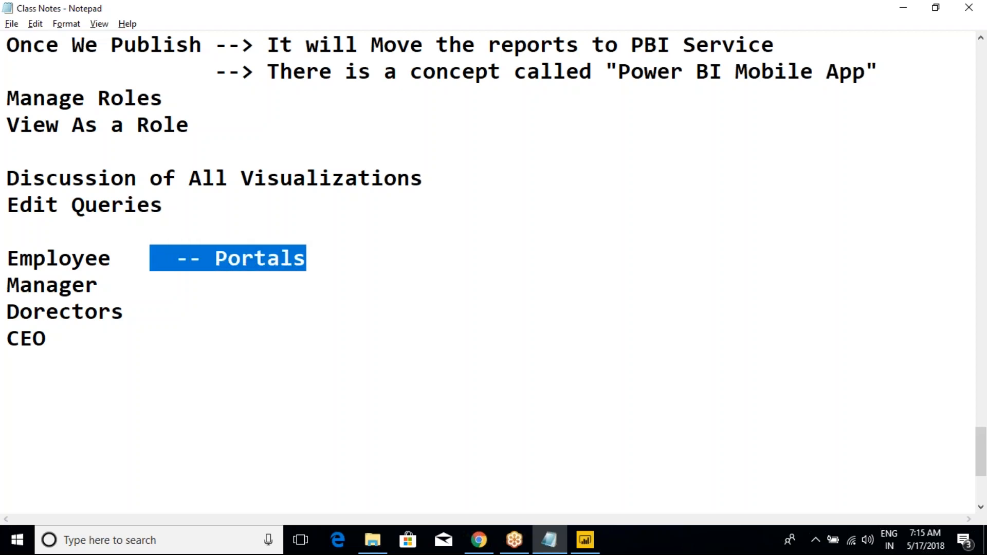
left_click(181, 279)
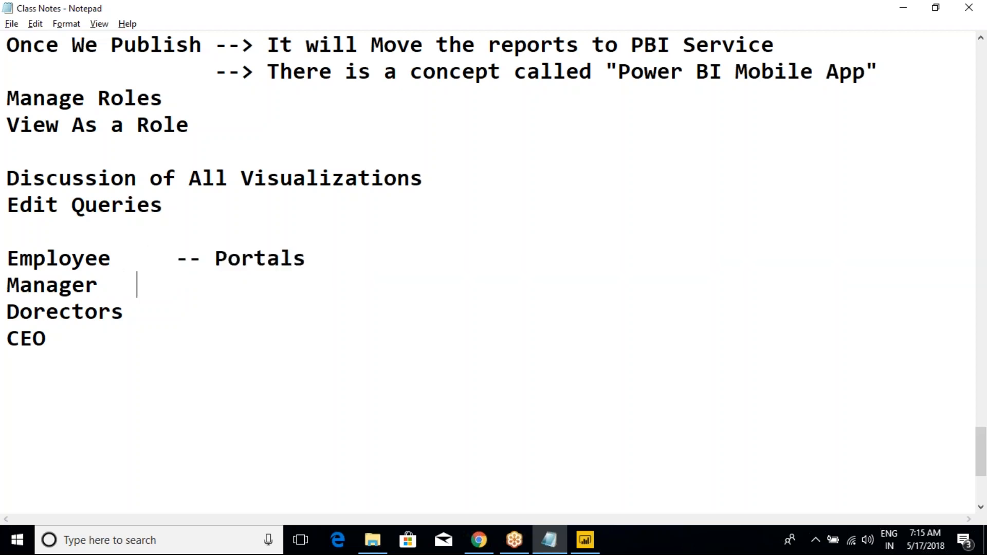
key("ctrl+v")
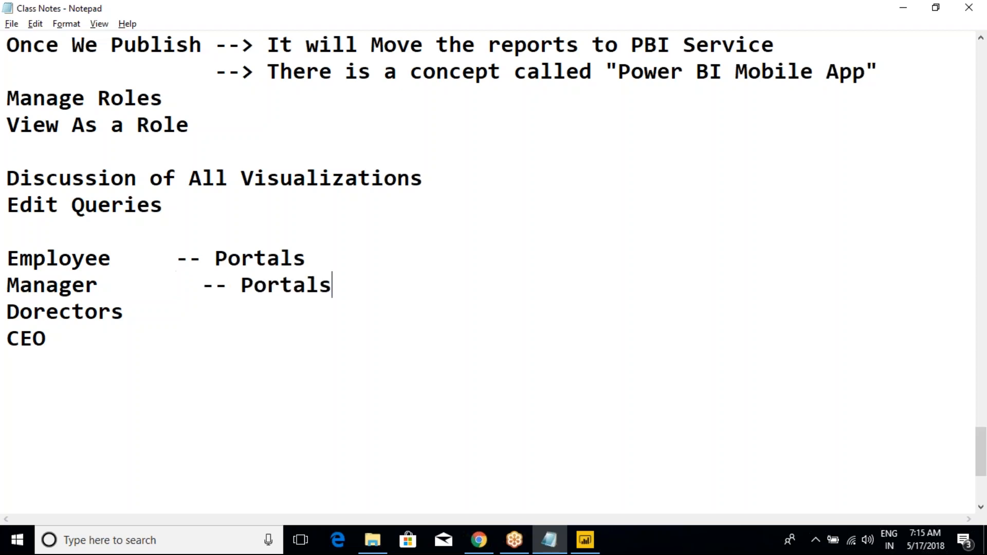
left_click(205, 288)
key("BackSpace")
key("BackSpace")
- Review the Employee and Manager portal lines, highlighting each one in turn
left_click_drag(202, 260, 8, 262)
left_click(318, 259)
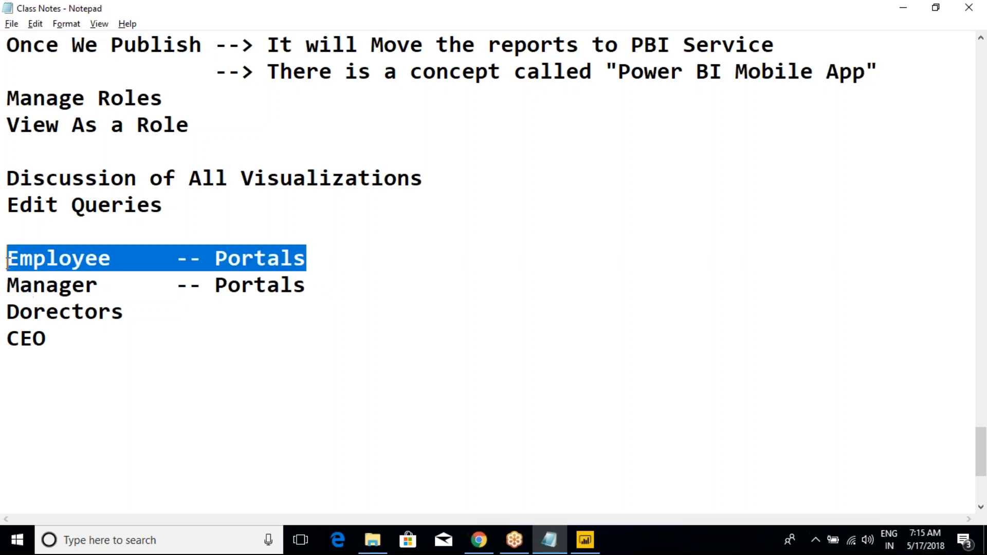
left_click(237, 259)
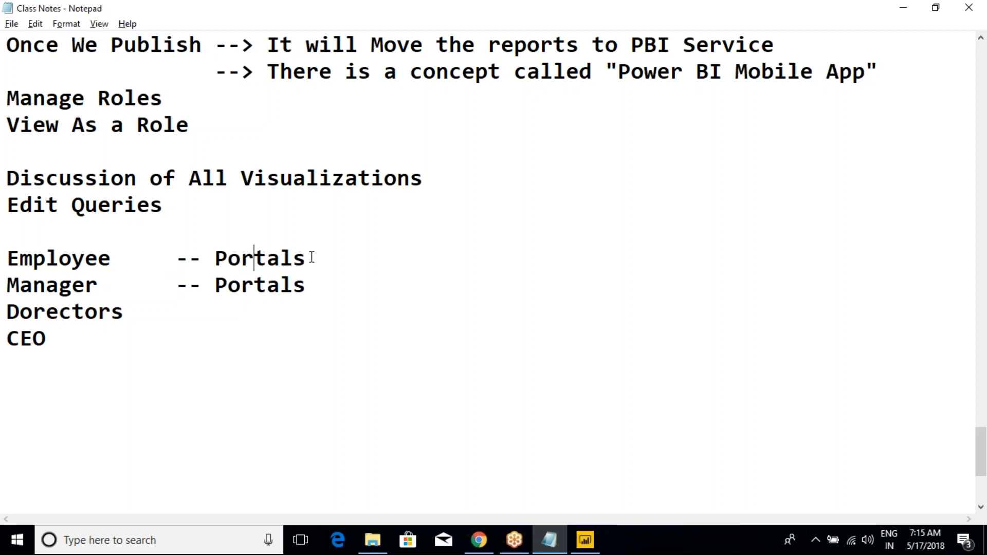
left_click_drag(317, 258, 41, 236)
left_click(30, 235)
left_click(98, 286)
left_click_drag(98, 286, 318, 284)
left_click(319, 283)
left_click(7, 258, "shift")
left_click(70, 286)
left_click_drag(307, 284, 53, 285)
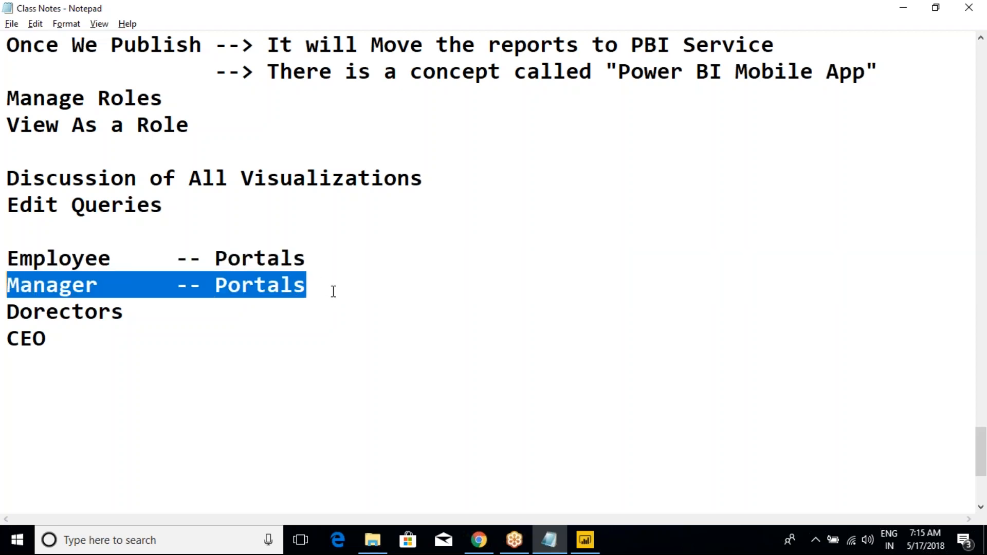
- Insert the line "Employee1 , EMployee2, EMployee......N" below the Manager line
left_click(333, 290)
key("Return")
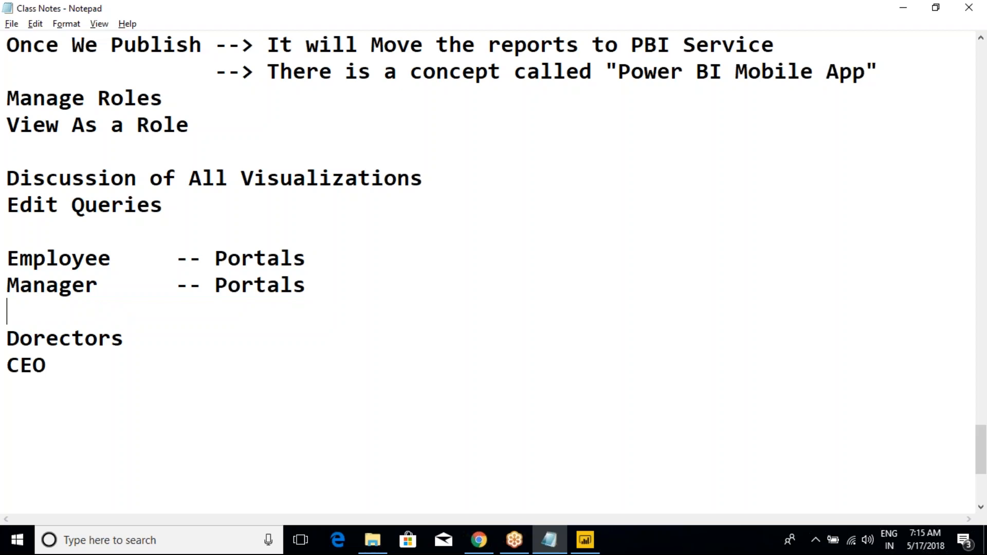
type("Employee1 ")
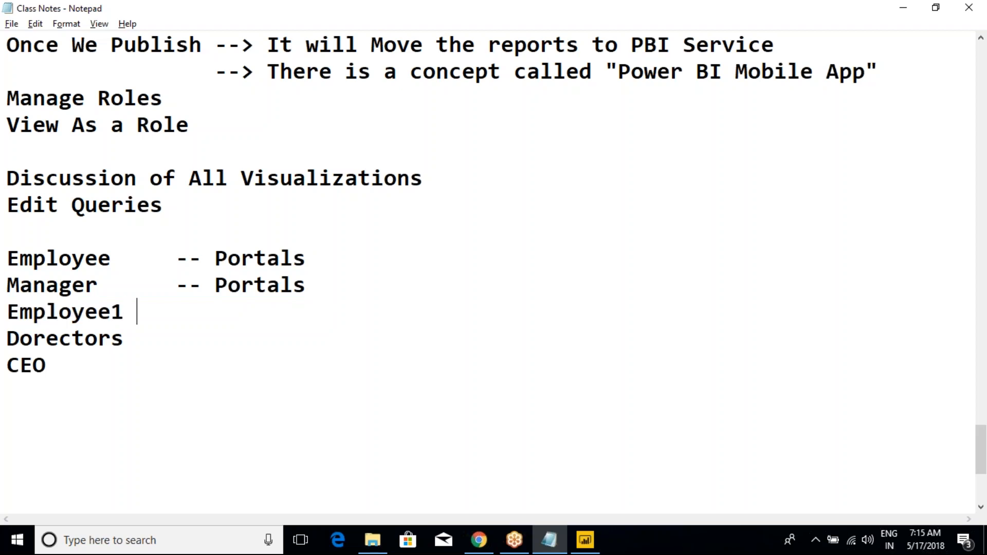
type(", EMploy")
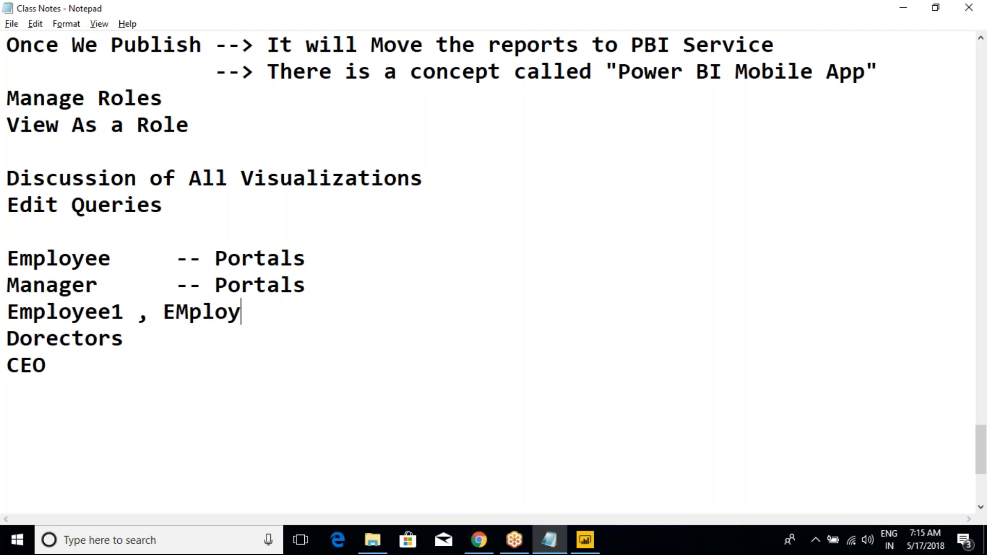
type("ee2, EMployee")
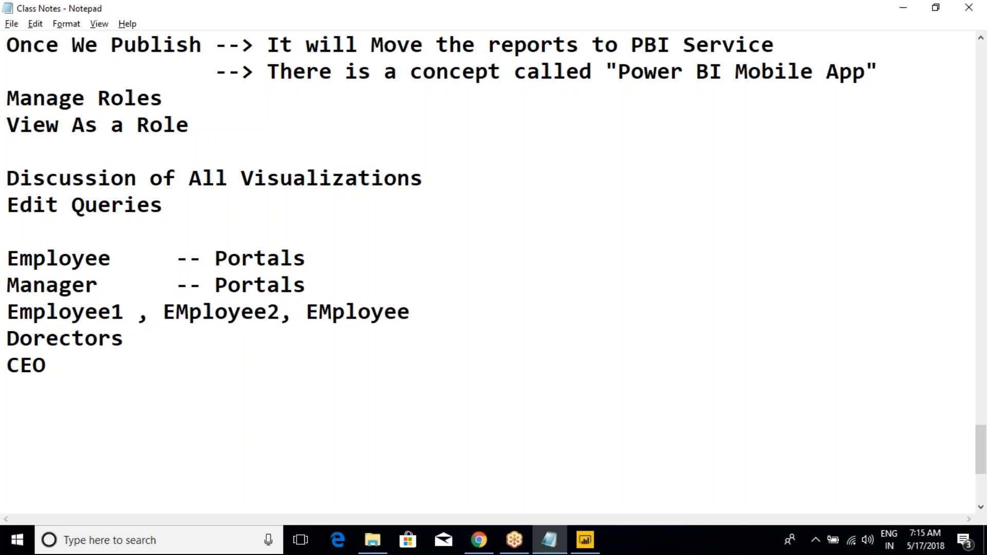
type("......N")
- Highlight the Manager line together with the numbered employees line beneath it for discussion
left_click_drag(522, 319, 7, 282)
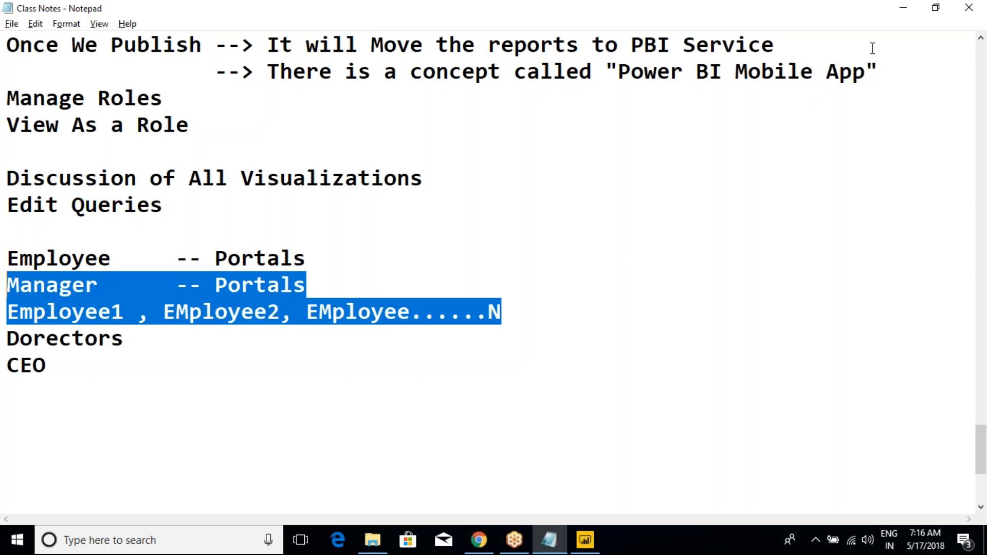
left_click(849, 25)
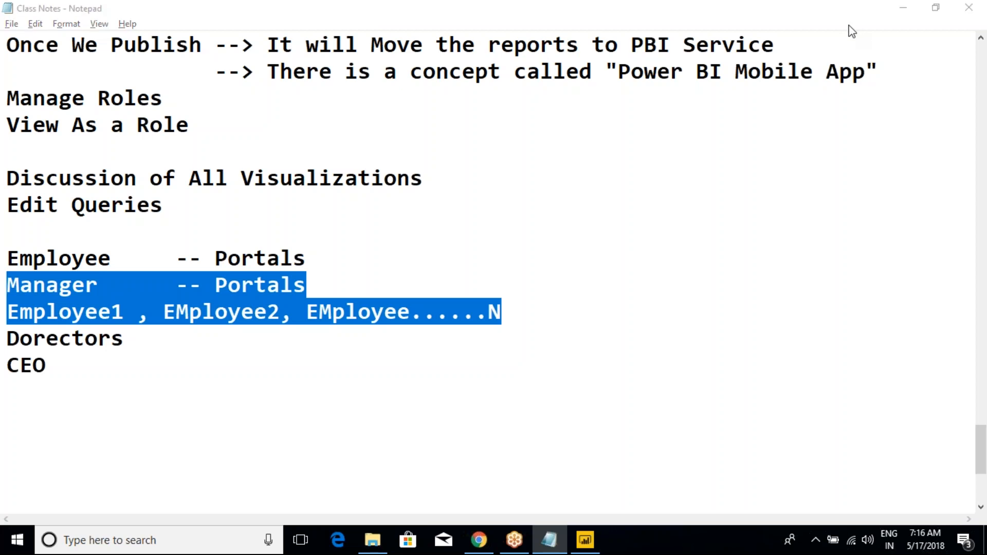
left_click(764, 317)
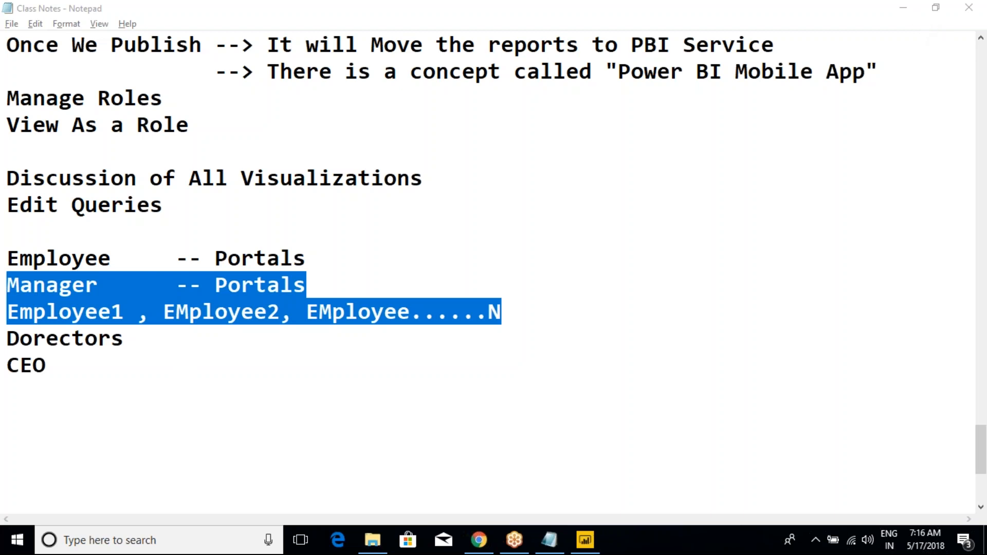
left_click(416, 311)
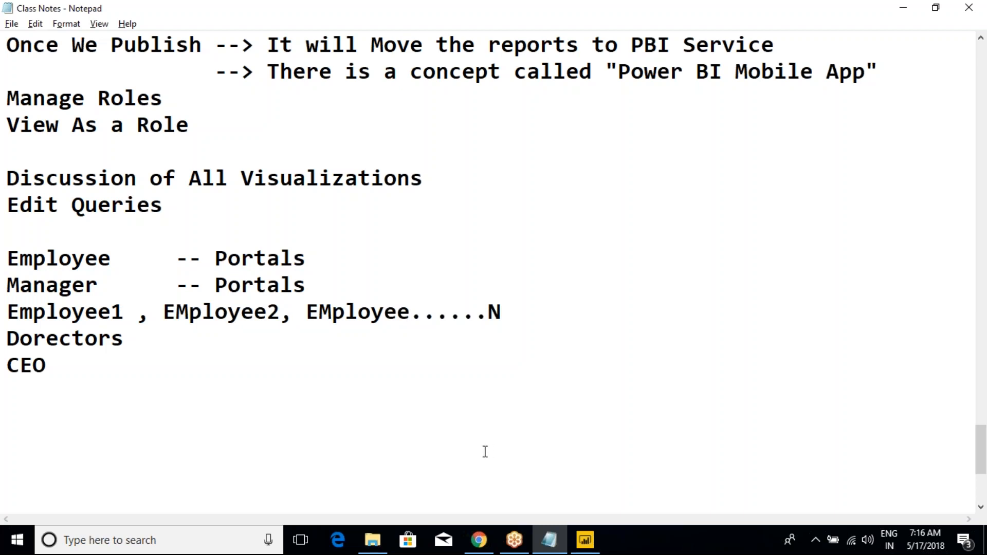
left_click(507, 310)
left_click_drag(516, 316, 7, 294)
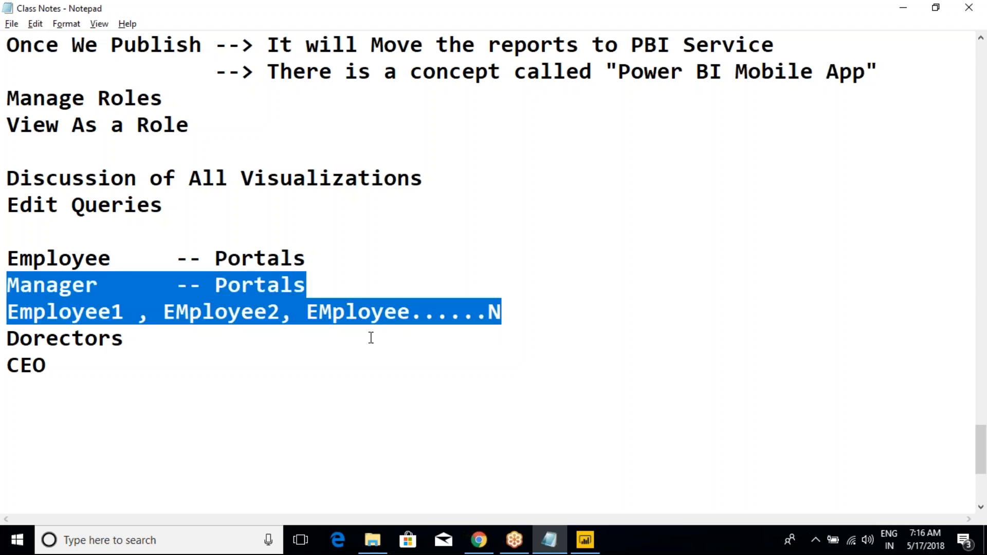
- Add the line "For Example 1000 EMployees in a Org" below the numbered employees line, separated by a blank line
left_click(519, 319)
key("Return")
key("Return")
type("For Exampl")
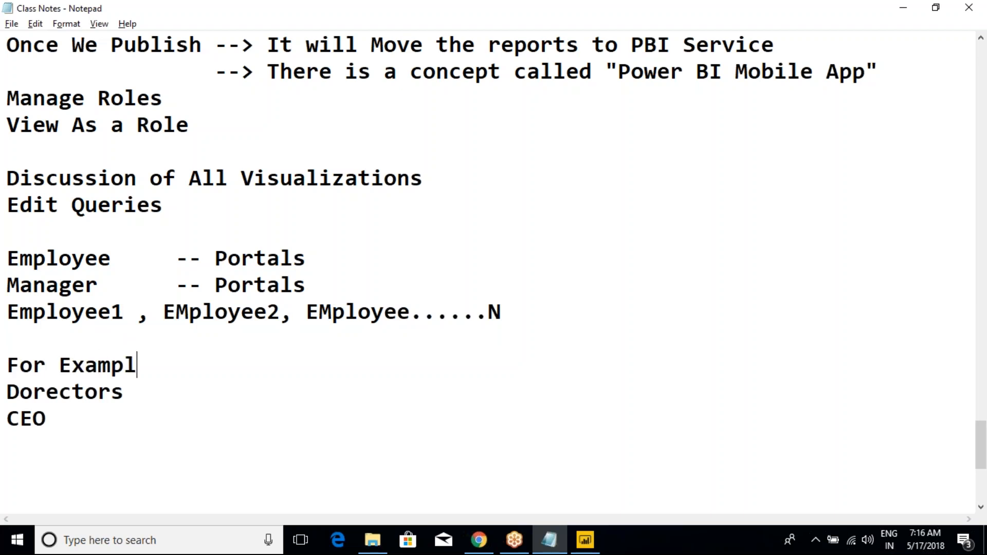
type("e 1000 EMploy")
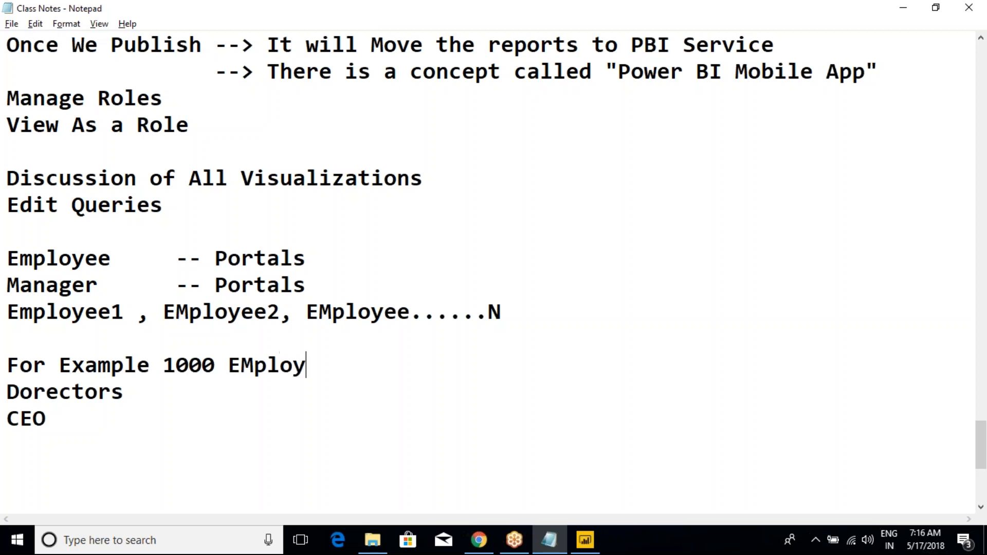
type("ees in a Org")
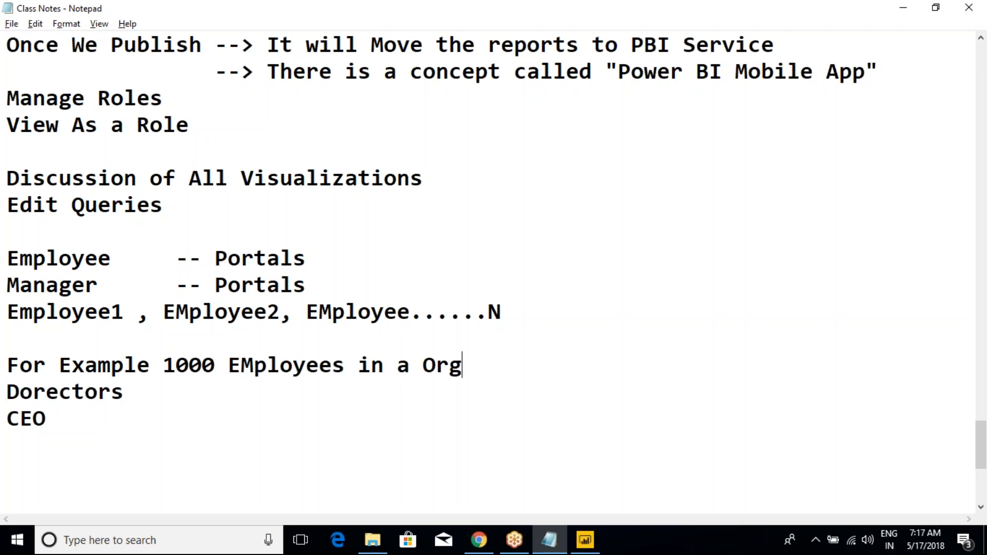
- Add the line "Roles - Manager" directly below the 1000-employee example line
key("Return")
key("Return")
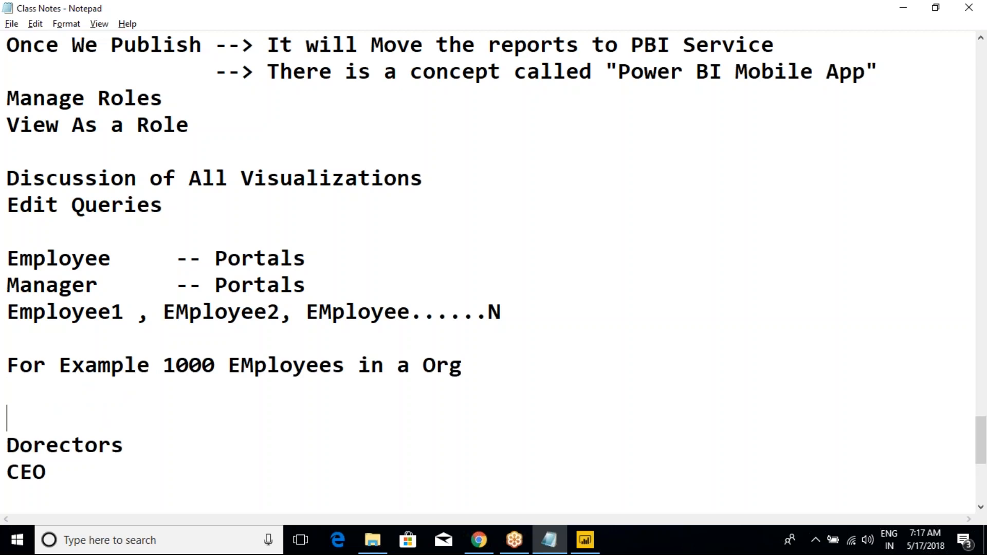
type("le")
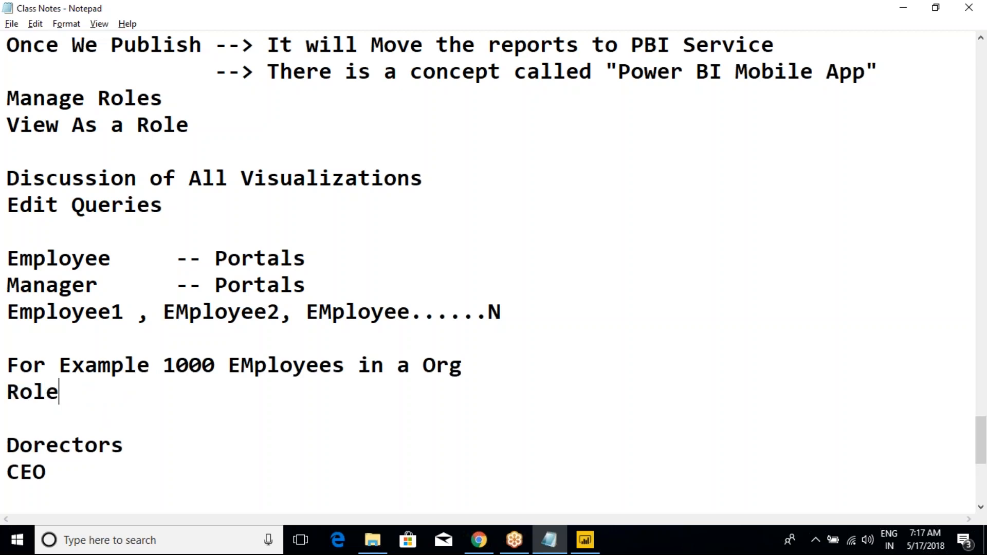
type("s - Manager")
key("Return")
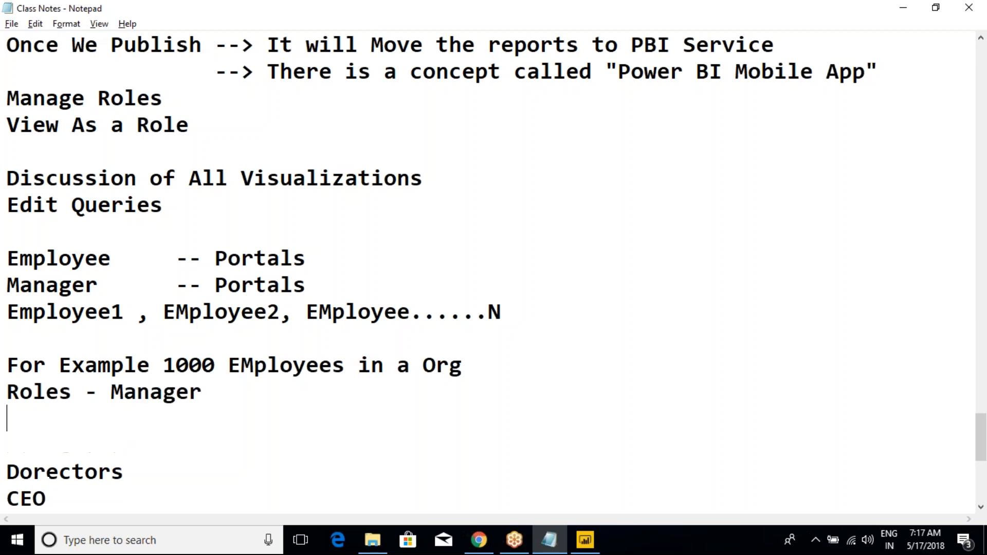
- Add the line "Roles - Developer" below the Manager role line
type("Roles --")
key("BackSpace")
key("BackSpace")
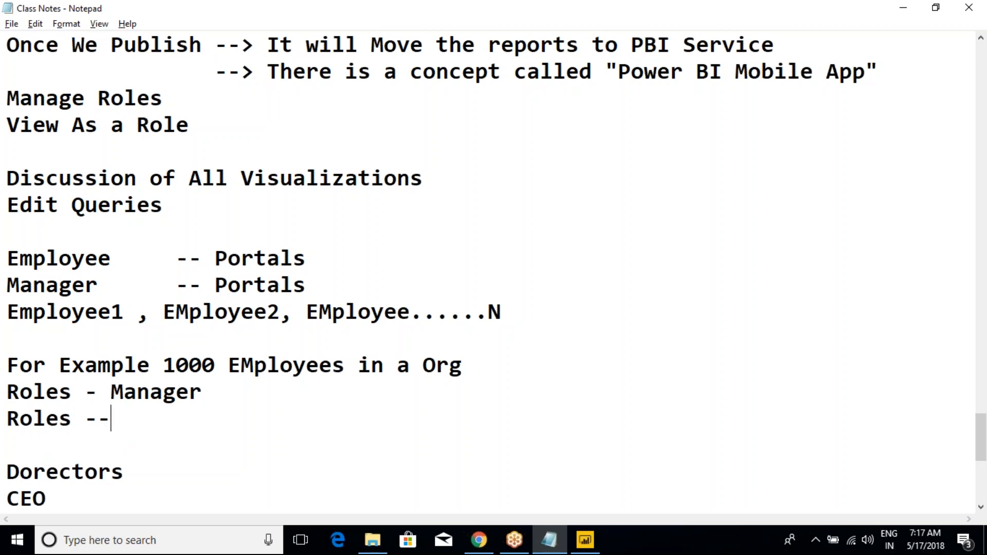
type("EMploye")
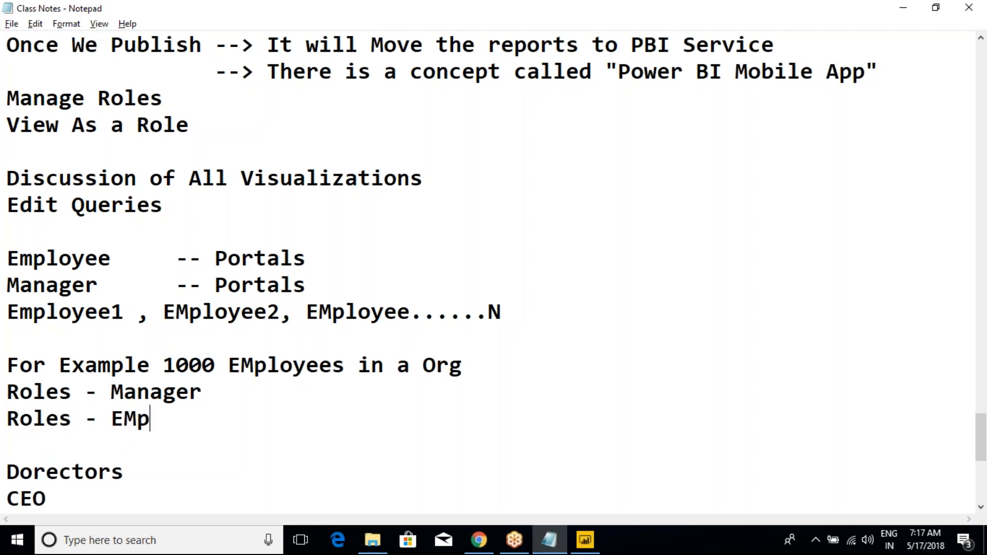
key("BackSpace")
key("BackSpace")
key("BackSpace")
key("BackSpace")
key("BackSpace")
key("BackSpace")
key("BackSpace")
type("Developer")
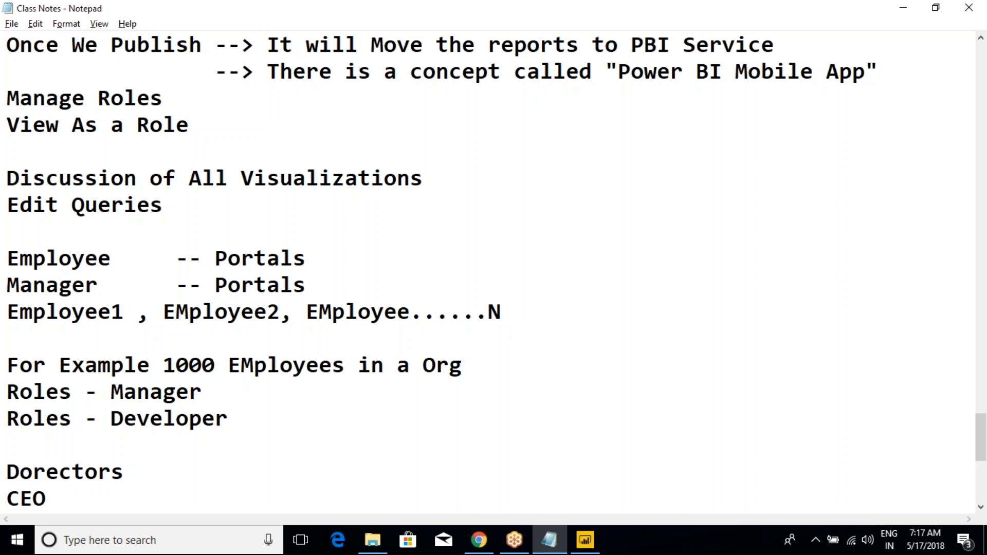
type("  bala@")
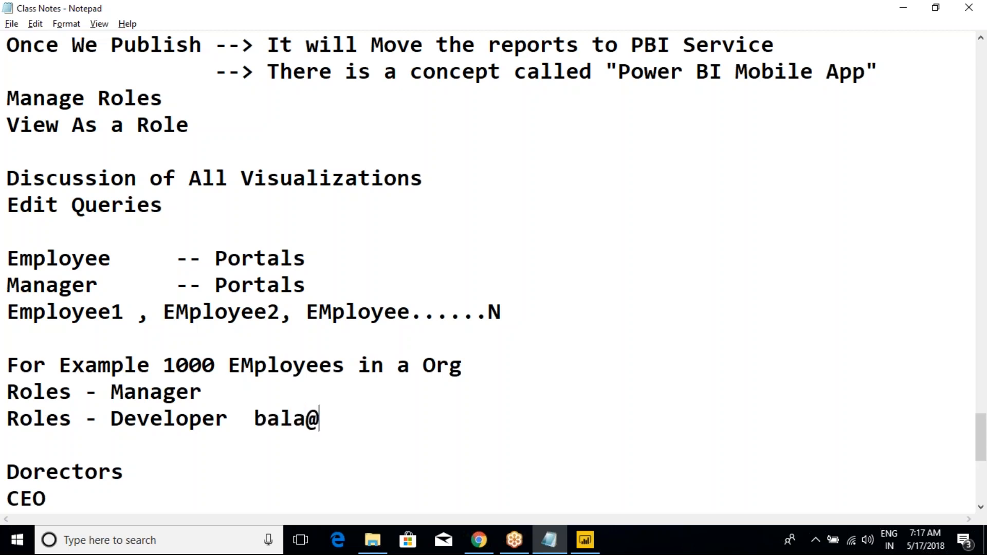
type("xxx.com")
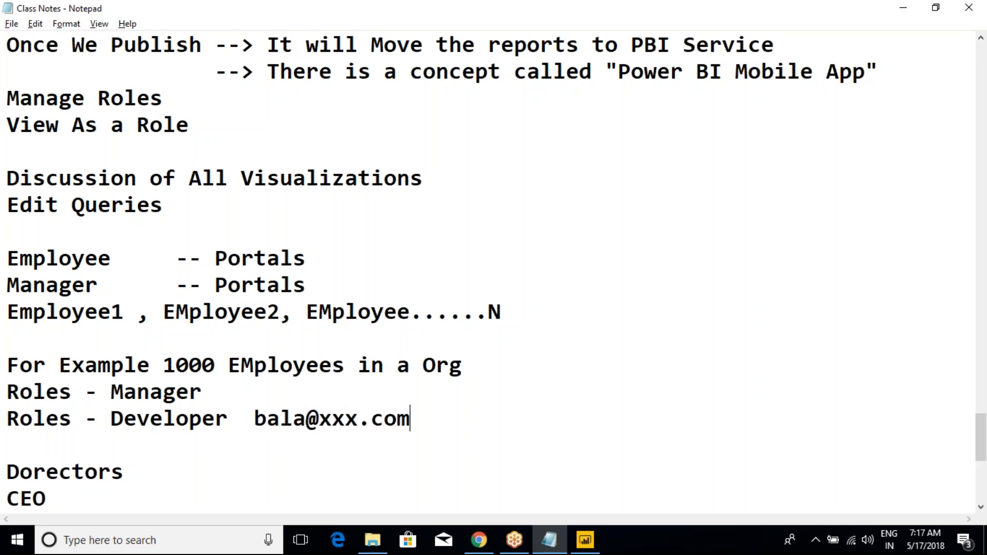
- Append a sample e-mail address to the Developer role line, and highlight the address and the role name
left_click_drag(254, 418, 420, 419)
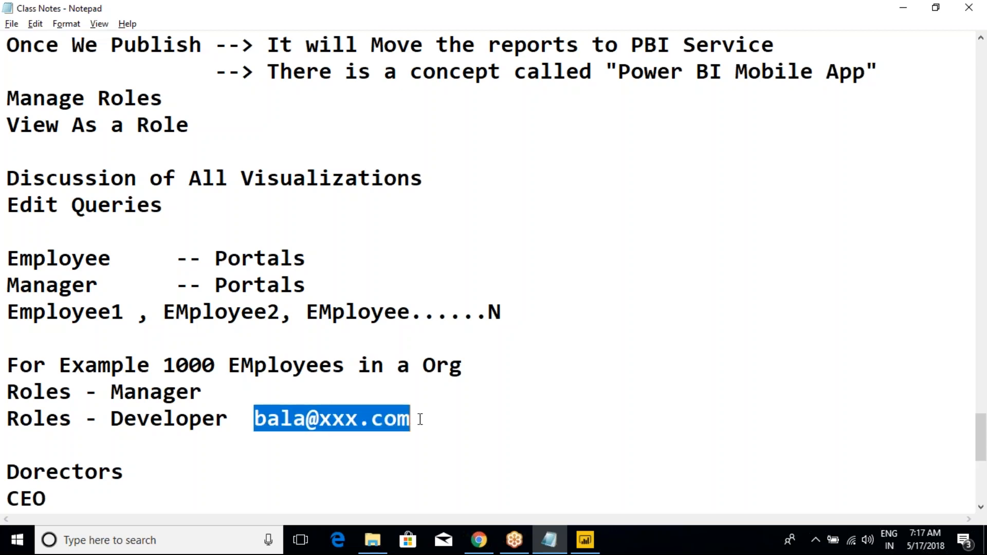
double_click(159, 419)
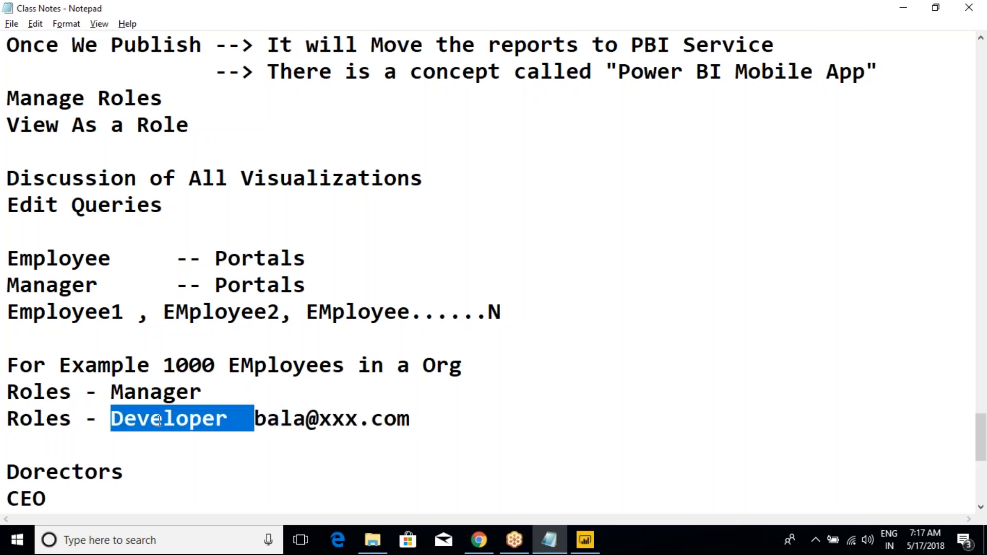
left_click(340, 448)
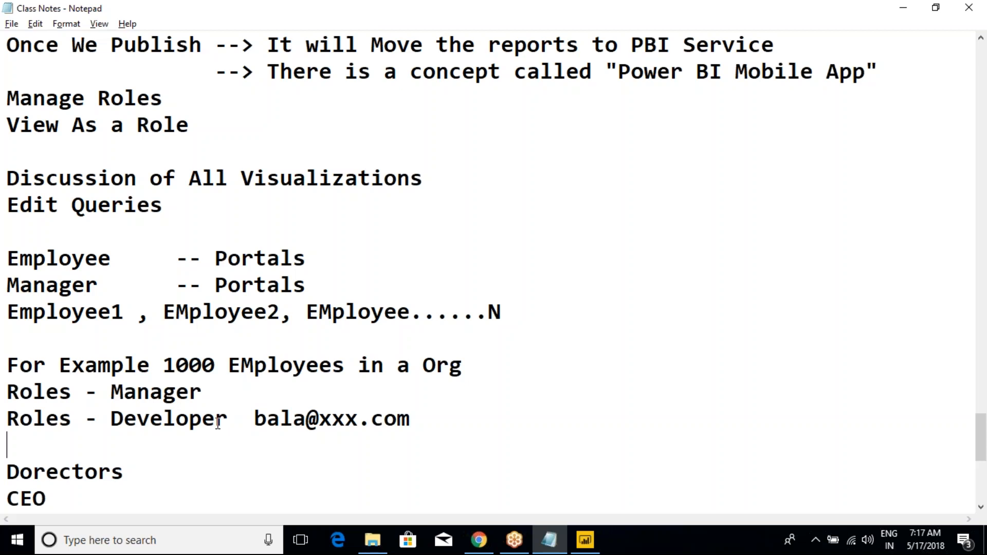
left_click_drag(230, 421, 116, 422)
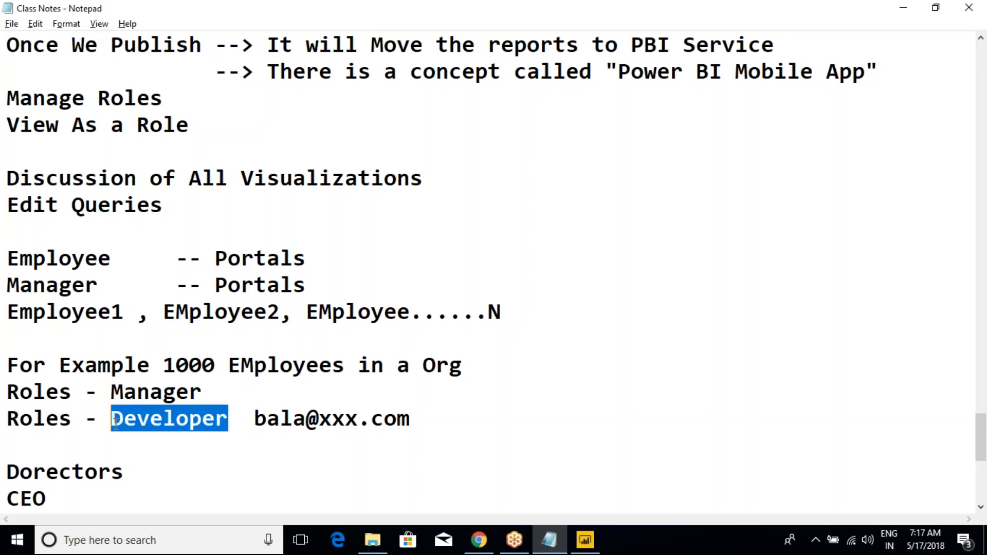
left_click(116, 423)
- Add a sample e-mail address to the Manager role line, aligned with the Developer's address, and highlight it
left_click(314, 396)
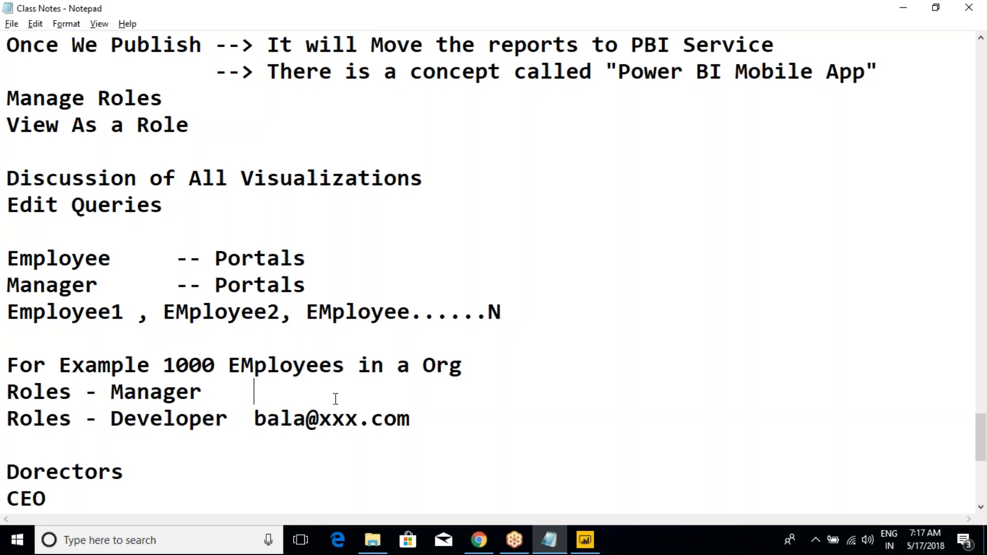
type("abcd")
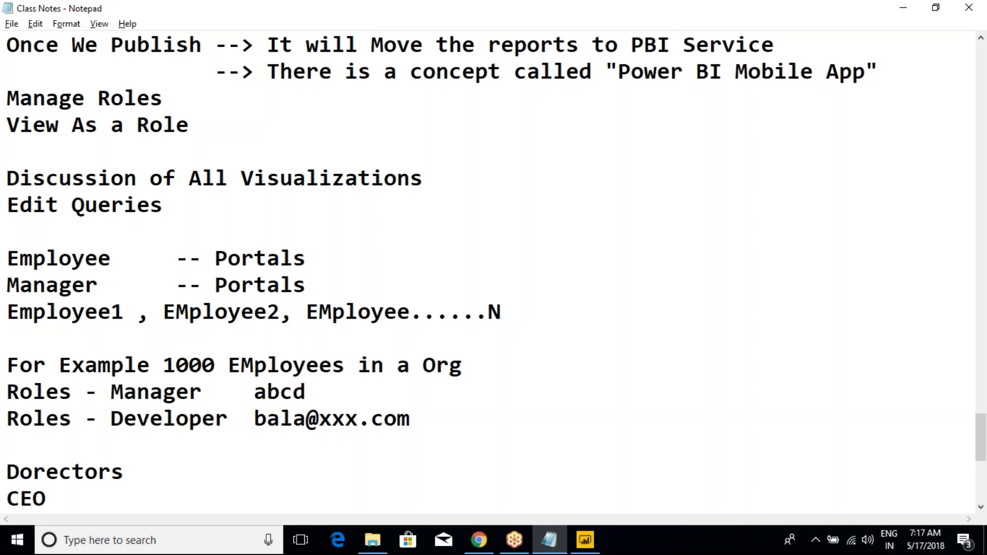
type("@xxx.com")
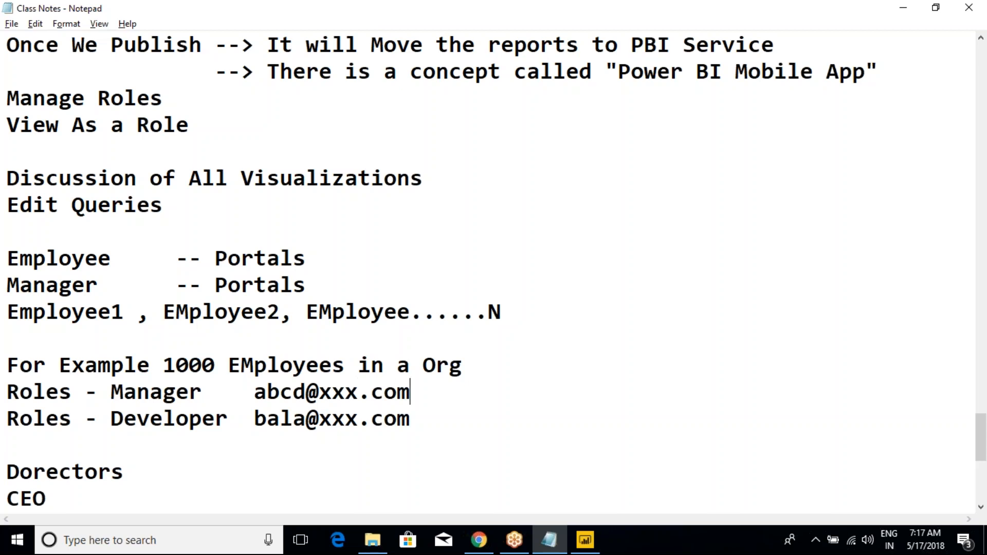
mouse_move(252, 391)
left_mouse_down()
mouse_move(419, 392)
mouse_move(254, 391)
left_mouse_up()
left_click(419, 393)
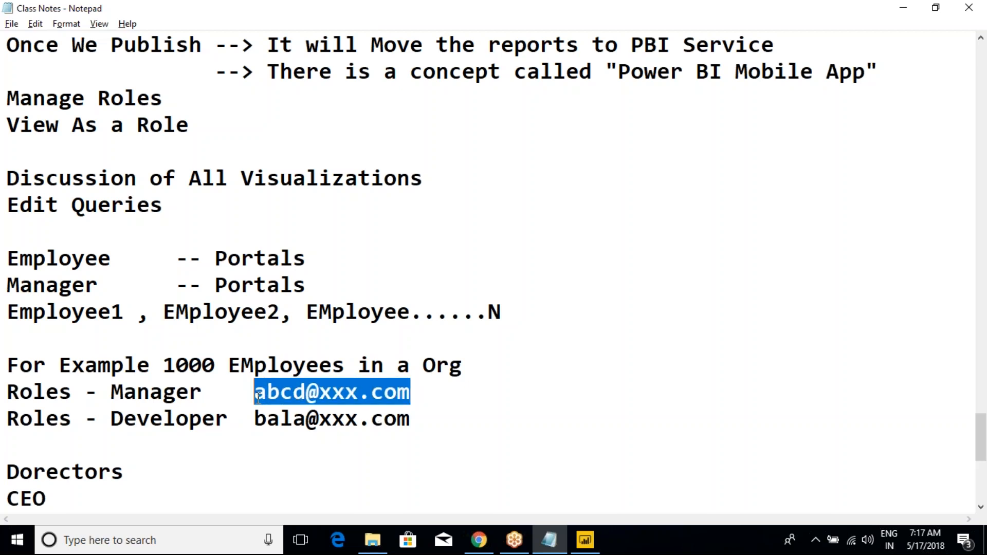
- Highlight the Manager role name, followed by the whole block from the Employee portal line to the Developer role line
left_click(114, 393)
left_click_drag(115, 392, 198, 392)
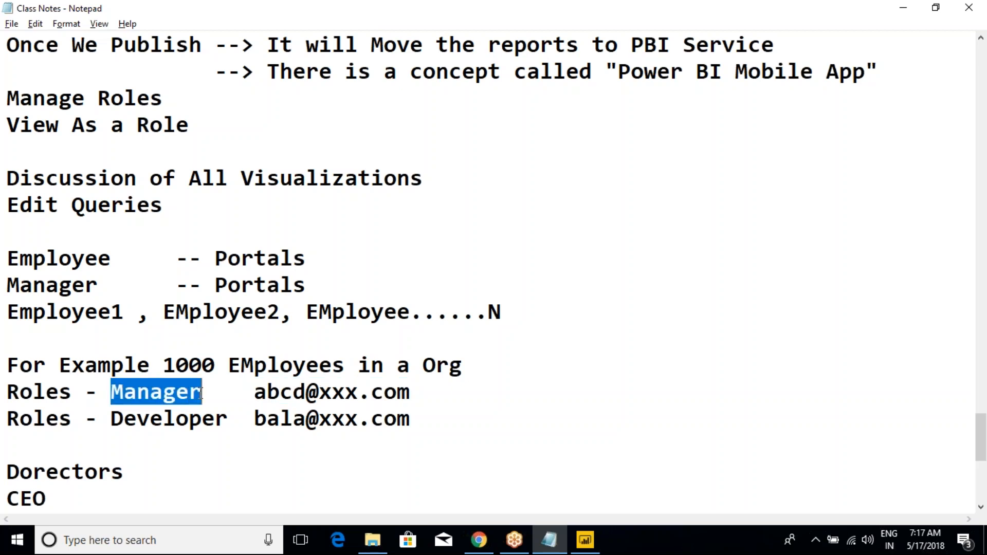
double_click(177, 394)
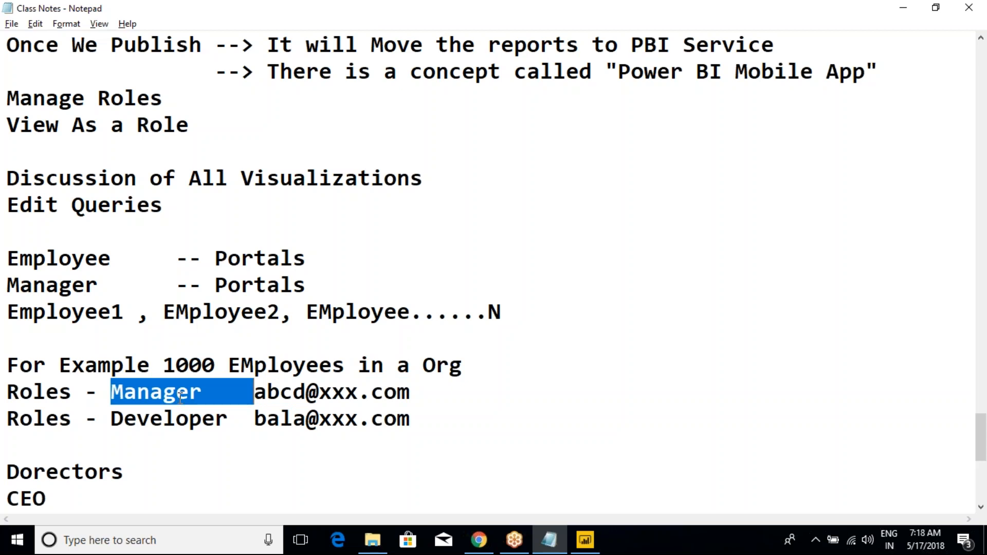
left_click(242, 393)
left_click_drag(440, 419, 7, 263)
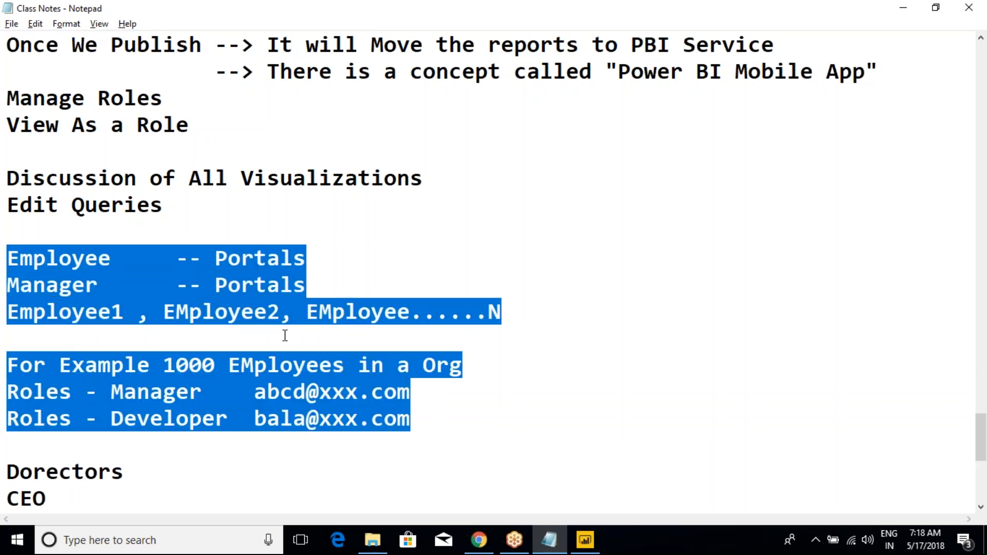
- Insert two blank lines below the Developer role line and highlight the organization example with its role entries
scroll(311, 344, "down", 2)
left_click(432, 261)
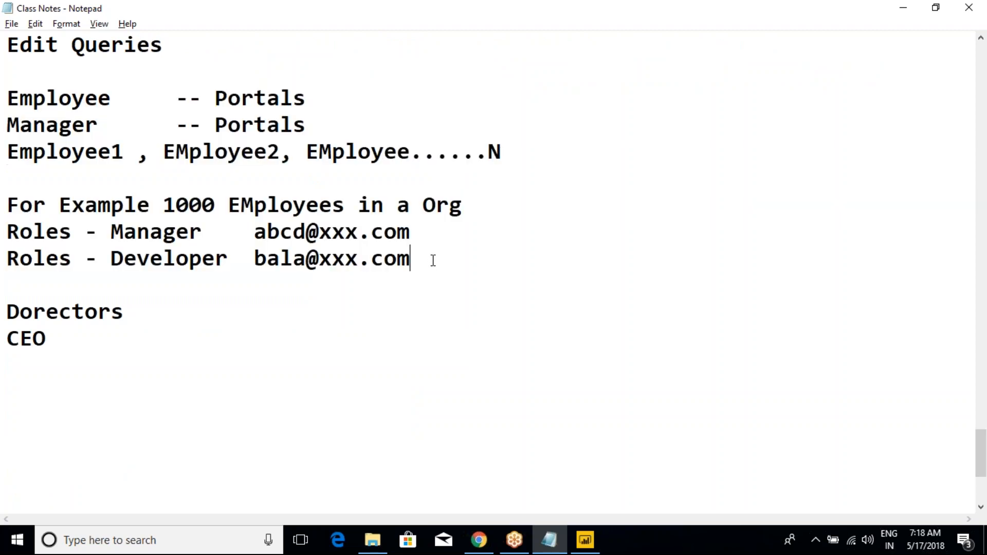
key("Return")
key("Return")
left_click_drag(45, 205, 189, 258)
left_click(186, 253)
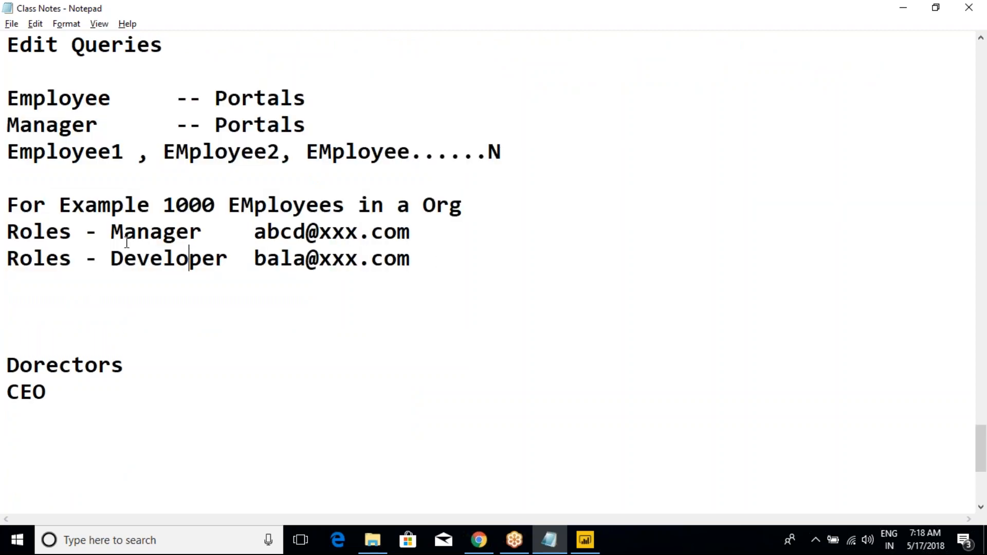
left_click_drag(124, 206, 150, 259)
- Enter "Goagraphy -- Australia" in the blank space below the role lines
left_click(109, 303)
type("Goag")
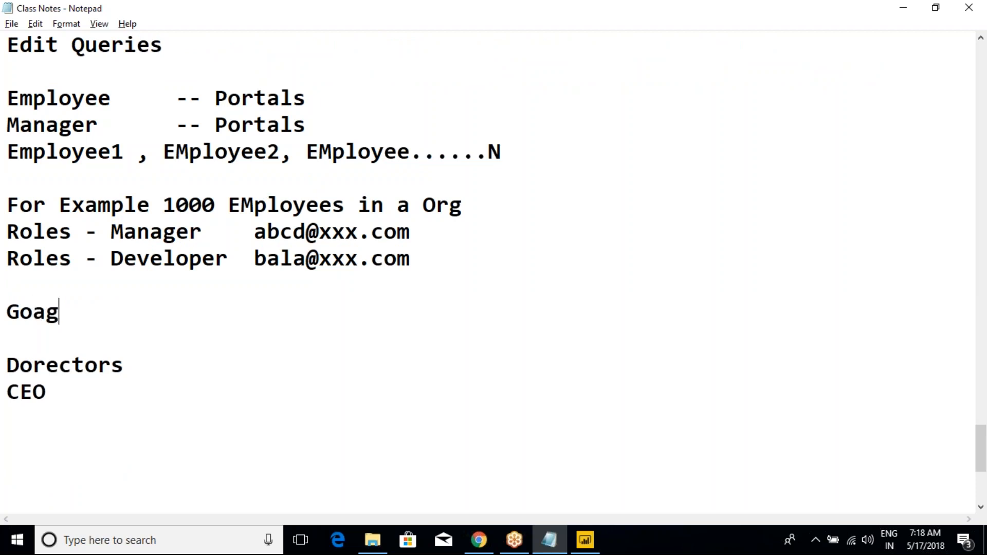
type("raphy -")
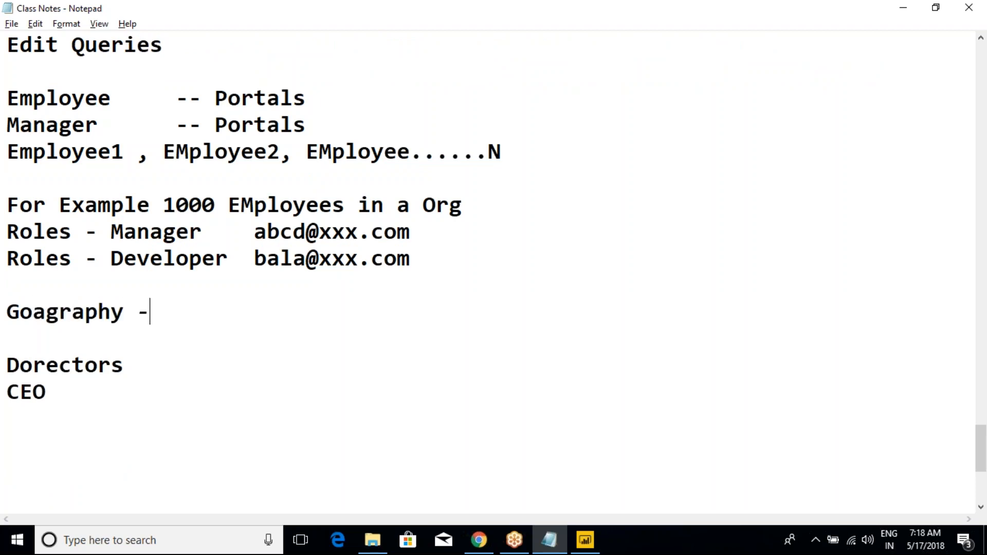
type("- Australia")
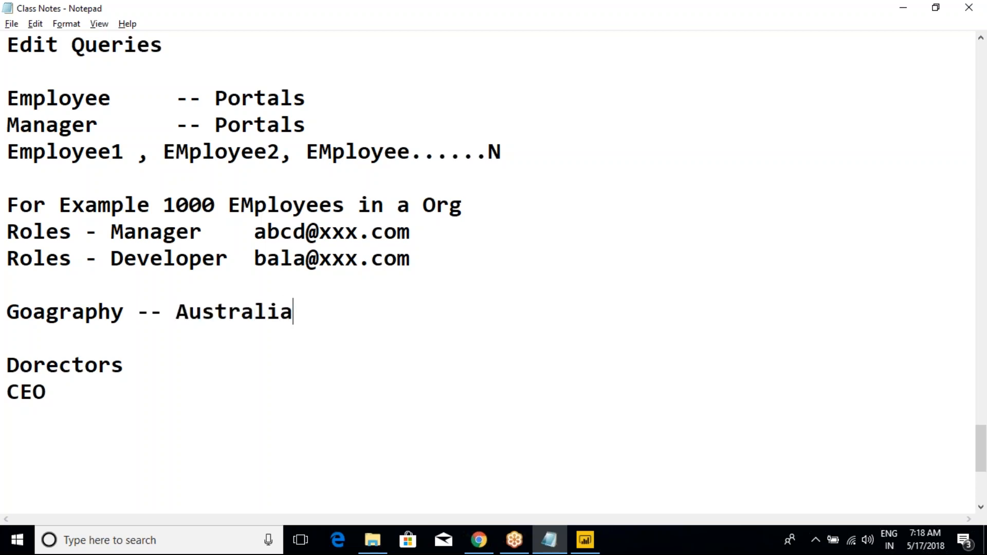
- Add an aligned "-- Canada Roles" entry under the Australia entry and append "Roles" to Australia
key("Return")
type("=")
key("BackSpace")
type("--")
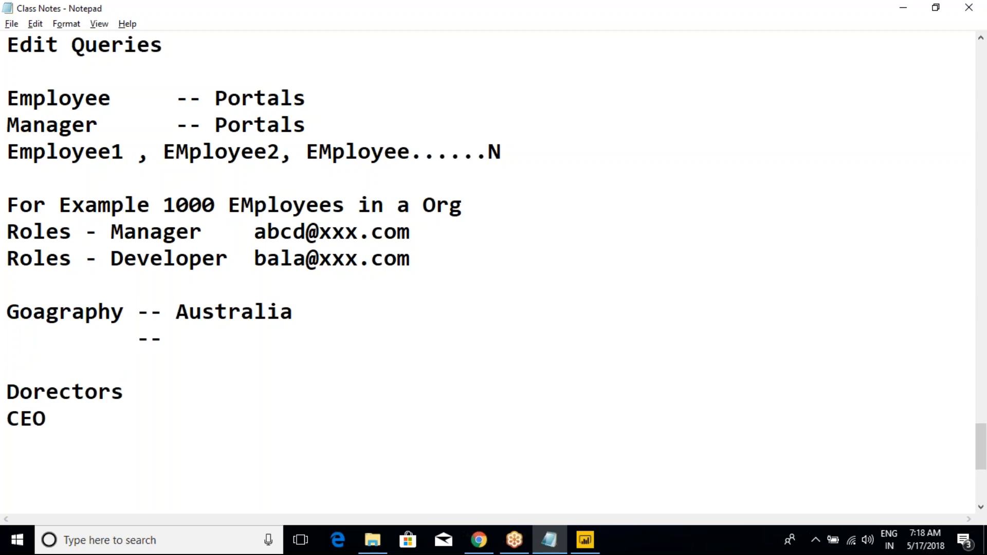
type(" Canada")
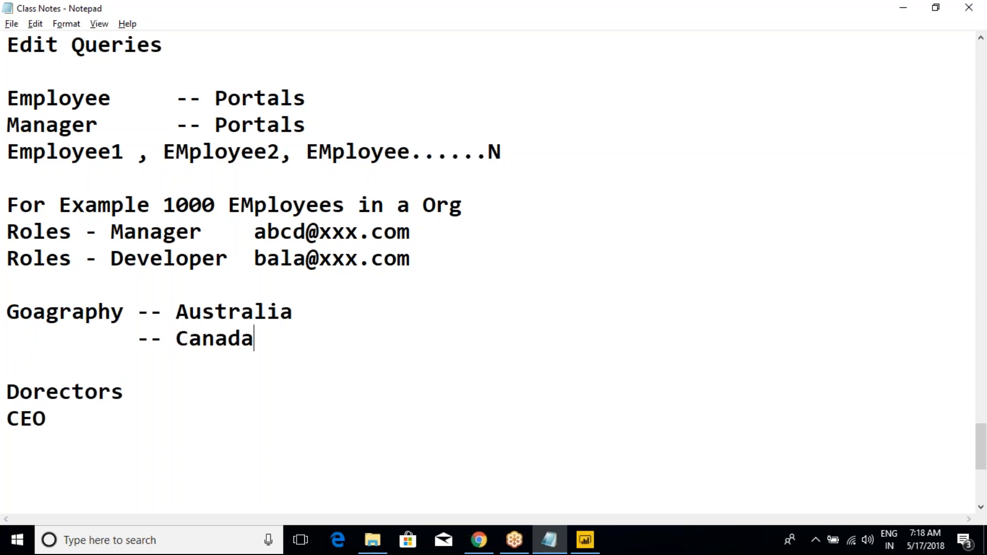
type(" Roles")
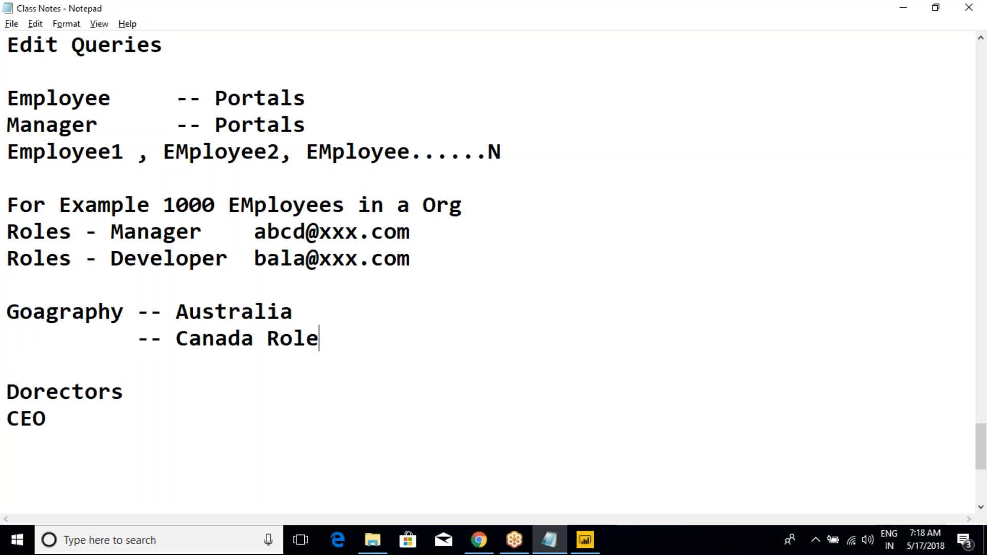
type(" Roles")
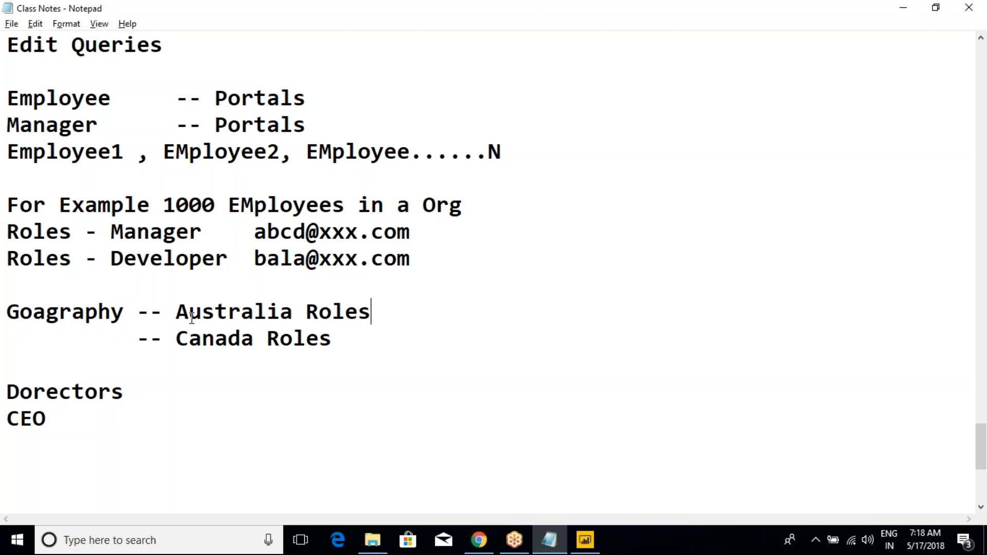
- Review the geography-based entries by highlighting "Australia Roles" and "Canada Roles" in turn
left_click_drag(177, 316, 371, 309)
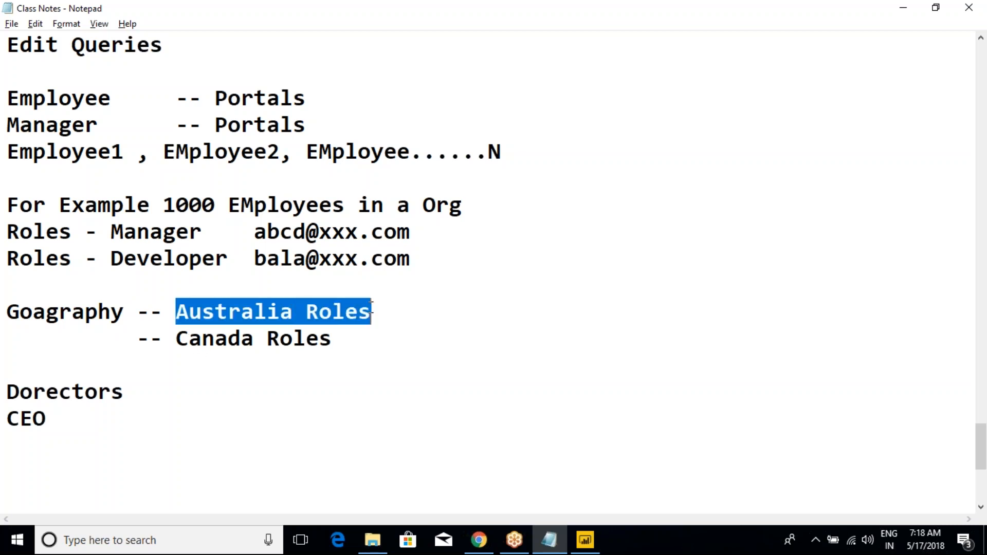
left_click(372, 307)
left_click_drag(176, 313, 378, 310)
left_click(377, 310)
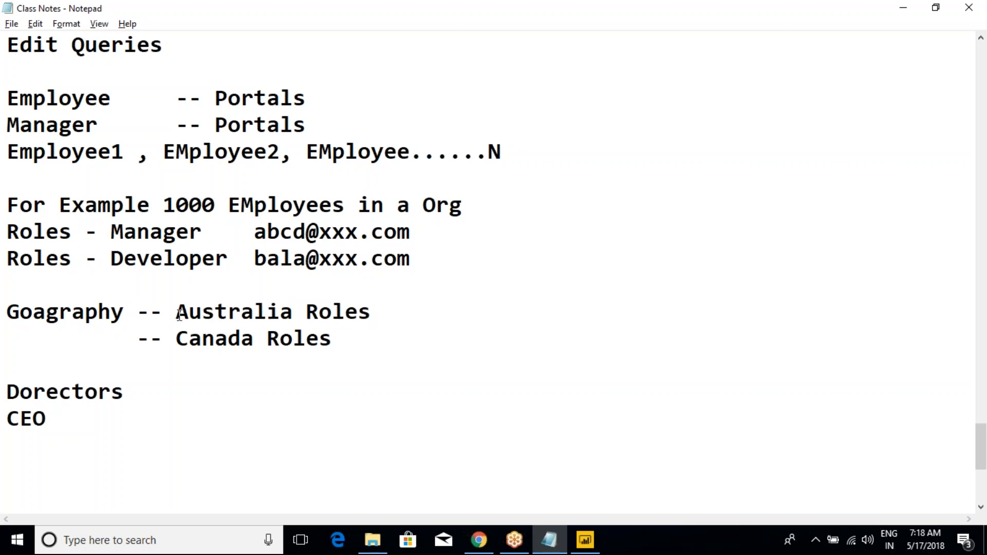
left_click_drag(178, 316, 358, 312)
left_click(358, 311)
left_click_drag(137, 340, 341, 335)
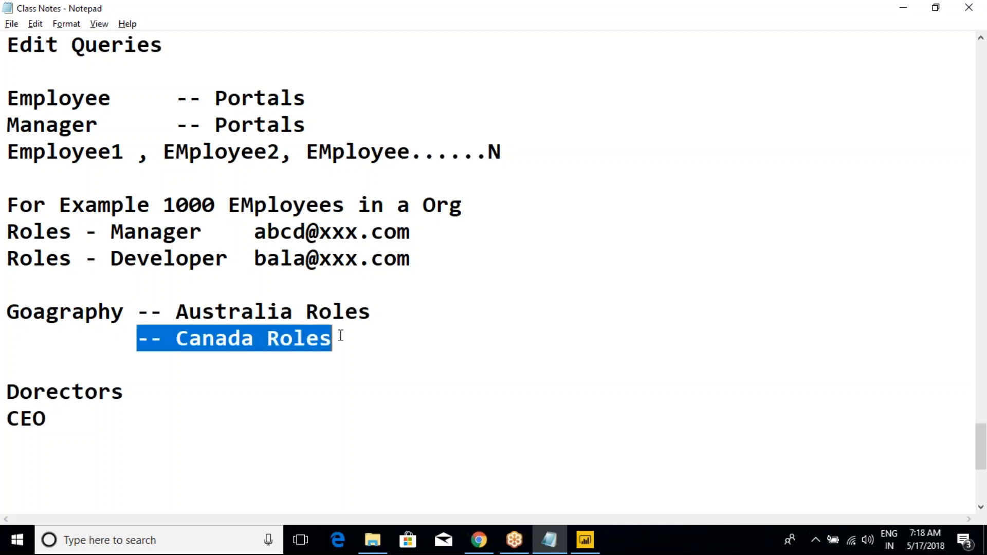
left_click(340, 336)
left_click_drag(176, 338, 333, 340)
left_click(333, 339)
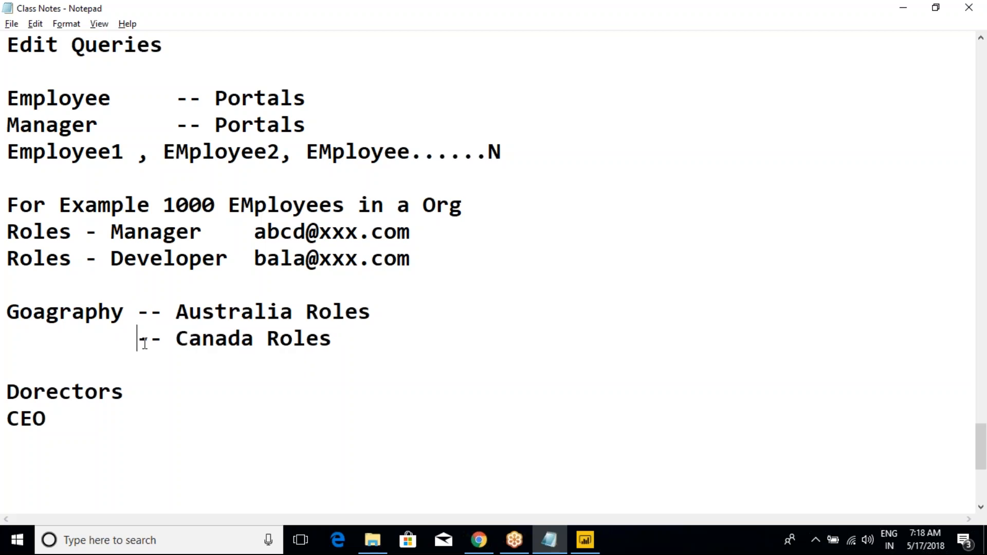
- Highlight the "-- Canada Roles" entry, followed by the whole two-line Goagraphy block
left_click_drag(137, 339, 334, 339)
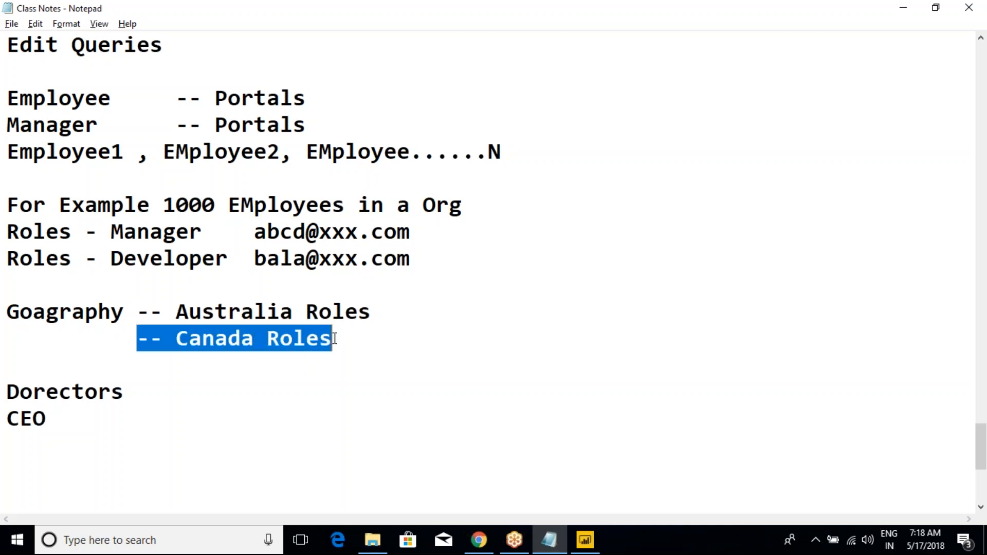
left_click(253, 314)
left_click_drag(359, 346, 7, 314)
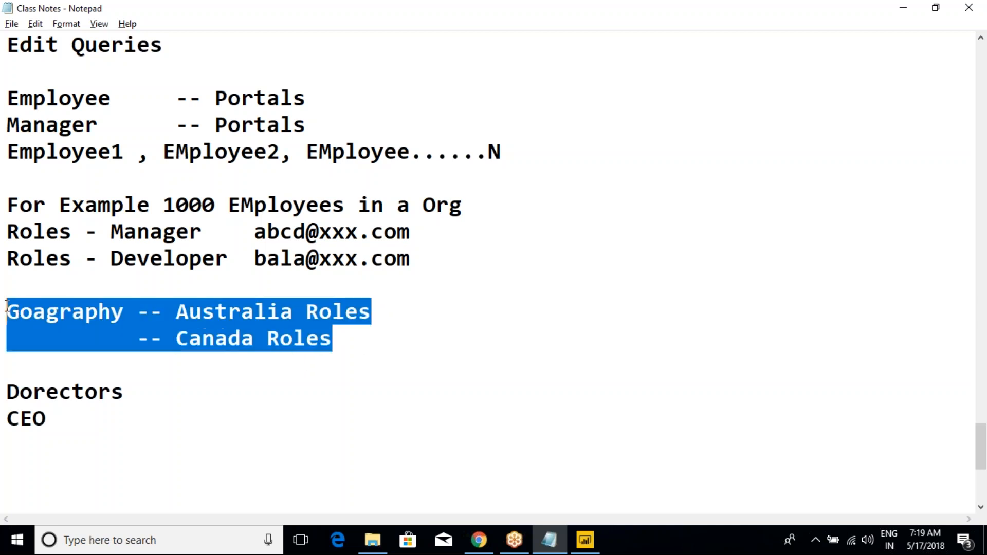
- Change "Goagraphy" to "Geagraphy" in the notes and highlight both geography role lines
left_click(53, 319)
left_click(33, 315)
key("BackSpace")
type("e")
left_click(136, 314)
left_click_drag(355, 339, 8, 308)
left_click(229, 316)
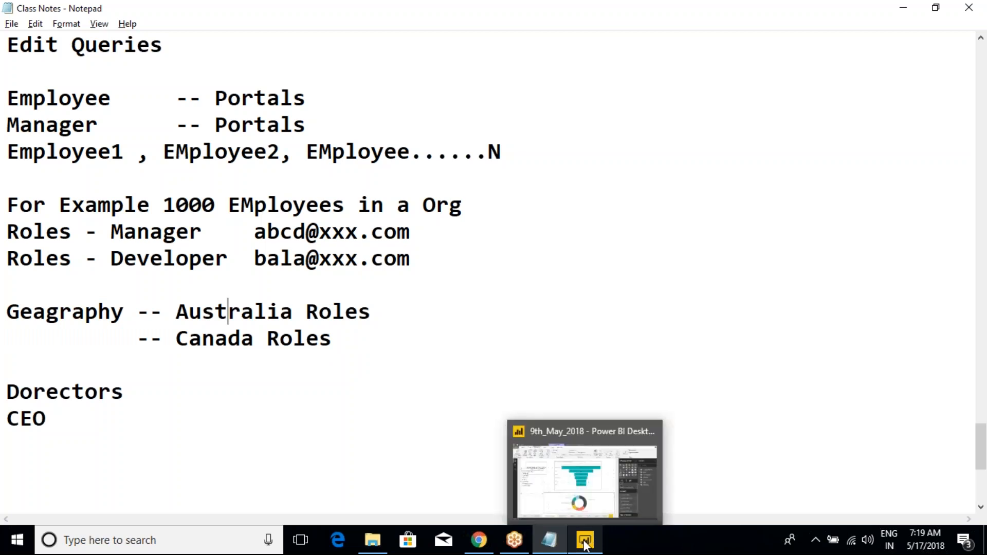
- Switch to the 9th_May_2018 report in Power BI Desktop and find the Manage Roles command among the modeling tools
left_click(520, 523)
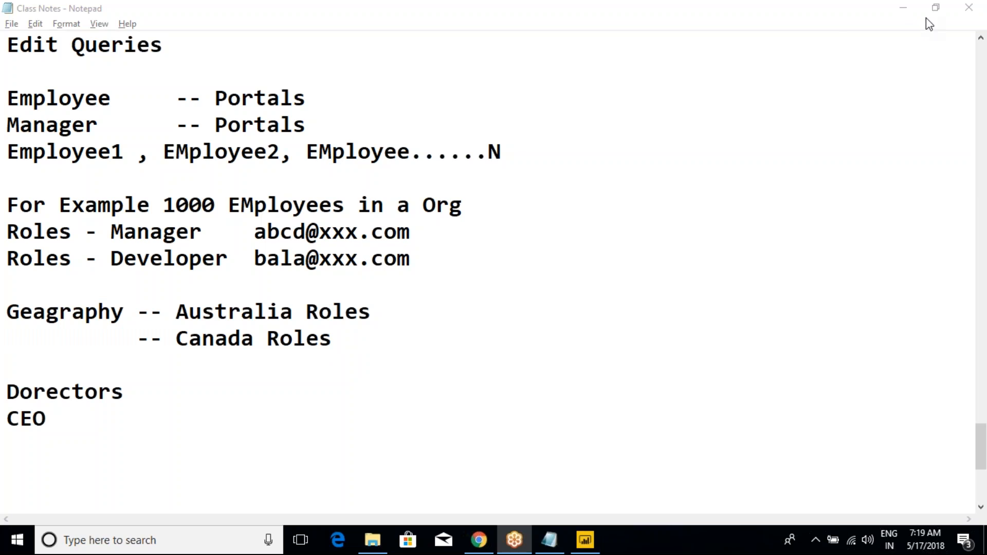
left_click(585, 540)
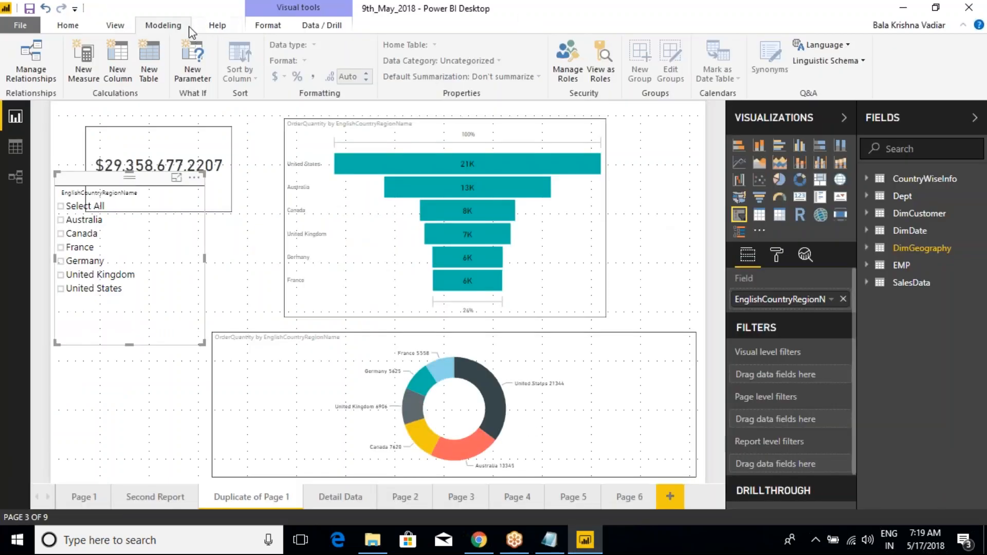
left_click(124, 26)
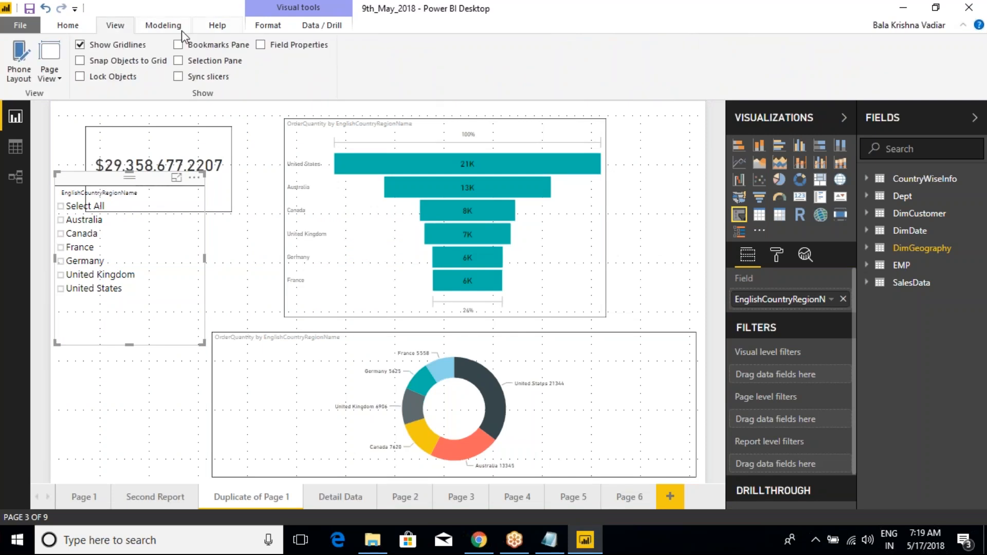
left_click(69, 26)
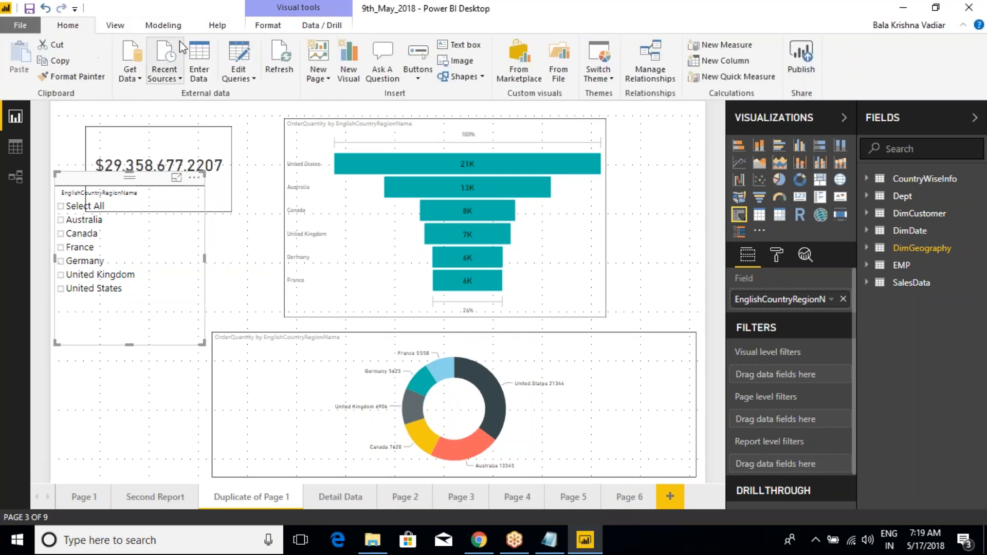
left_click(164, 25)
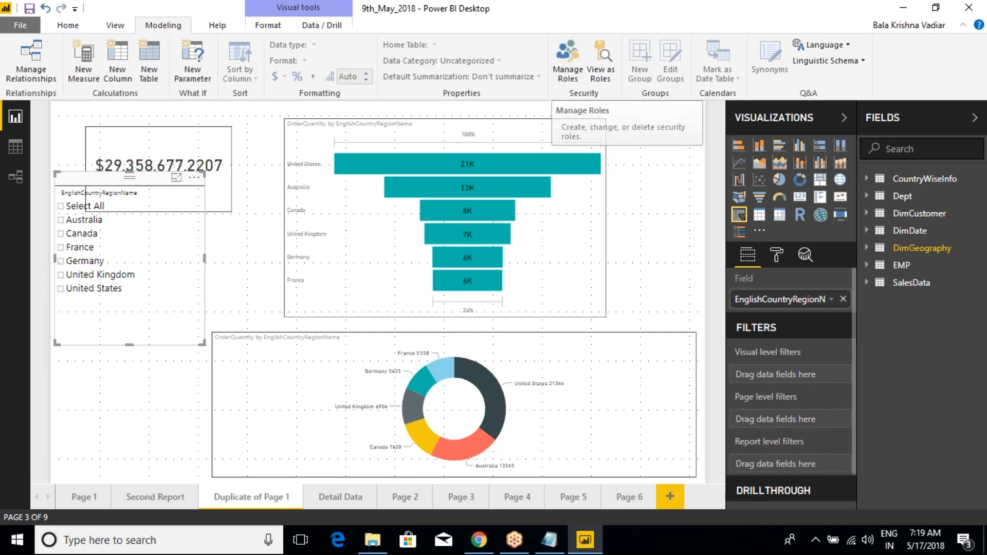
- Select the OrderQuantity funnel chart and examine the fields of the DimGeography and SalesData tables it uses
left_click(568, 137)
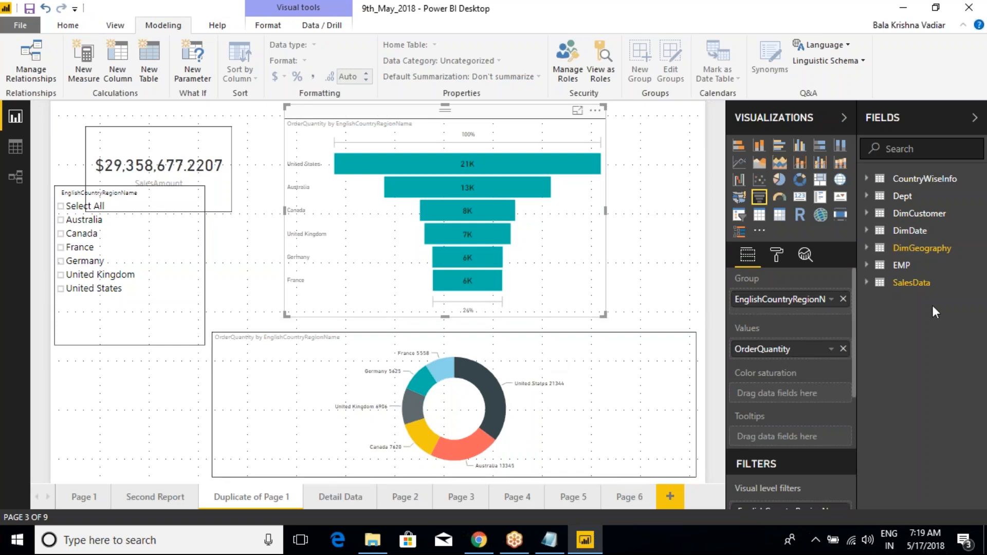
left_click(870, 251)
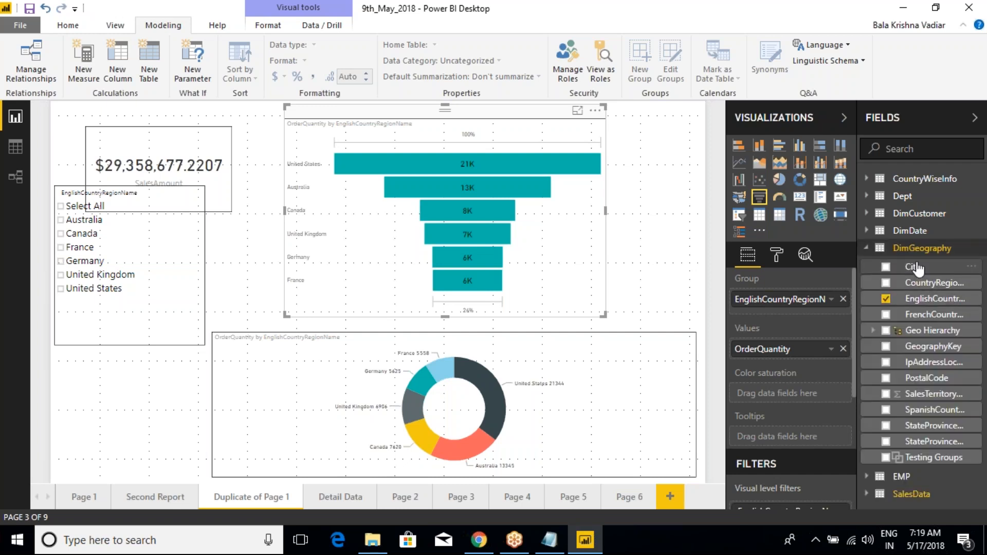
left_click(867, 251)
left_click(866, 282)
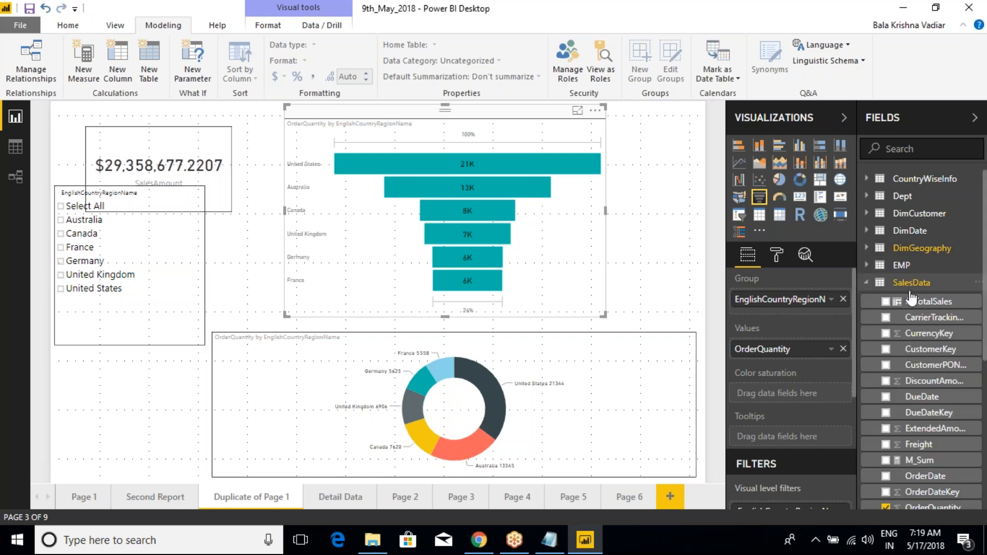
scroll(925, 388, "down", 3)
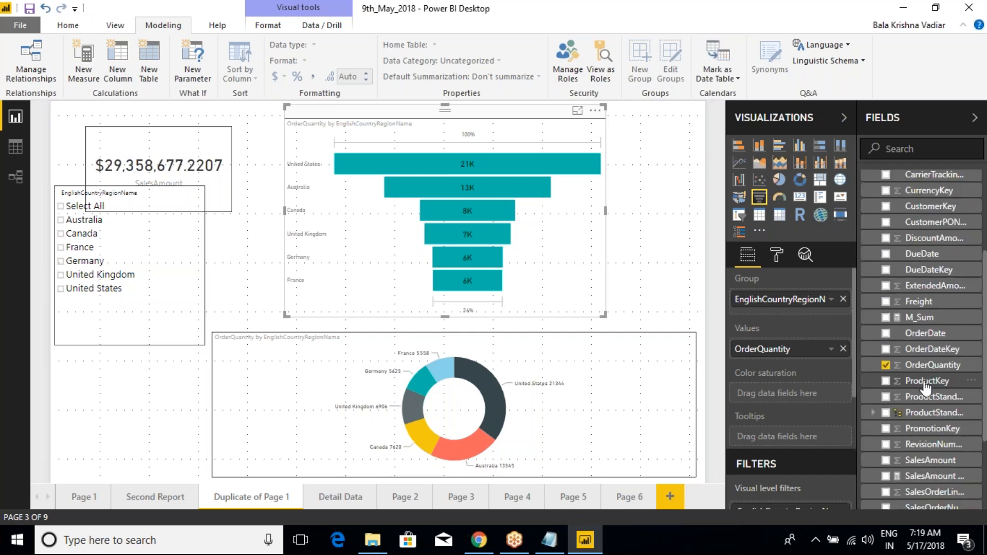
scroll(925, 386, "up", 3)
left_click(867, 282)
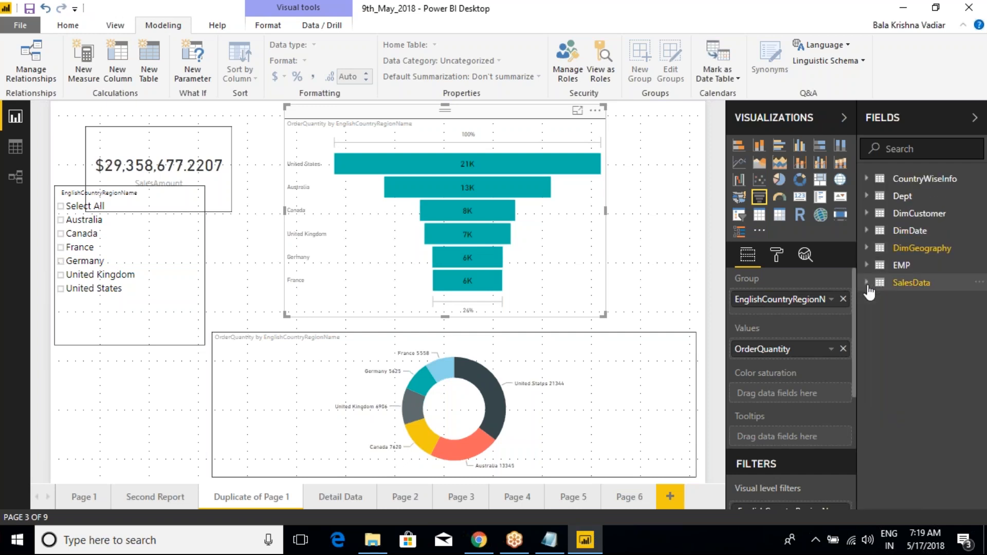
left_click(549, 540)
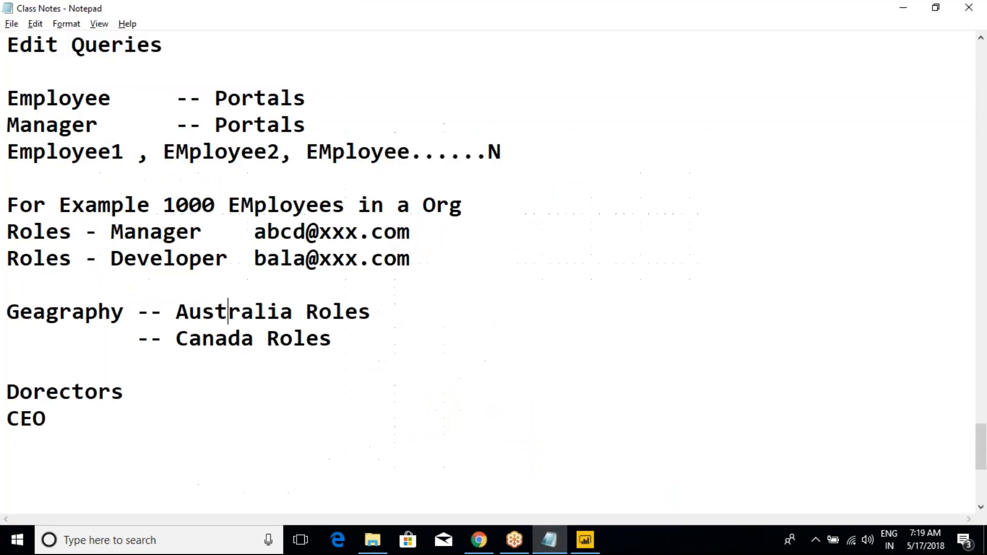
left_click(237, 358)
key("Return")
key("Return")
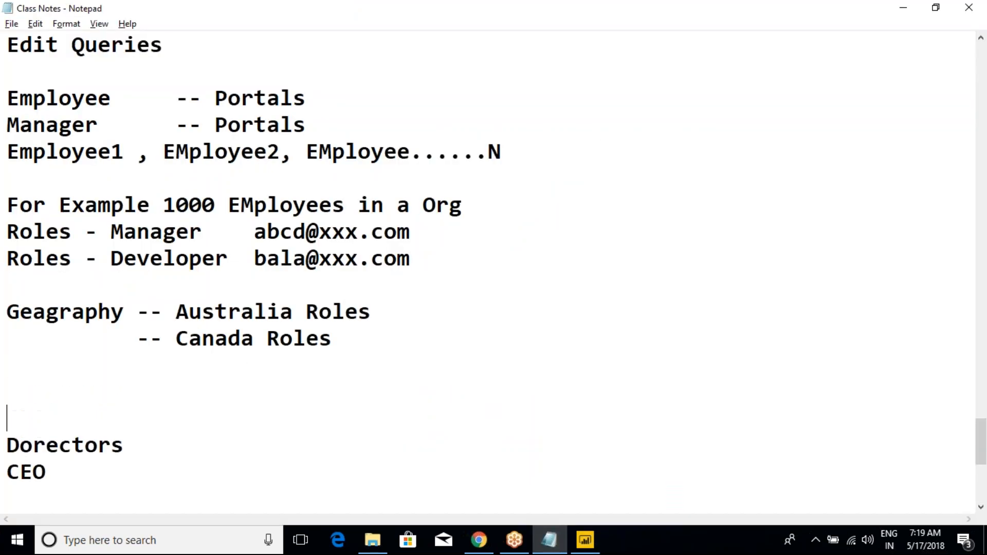
type("Where")
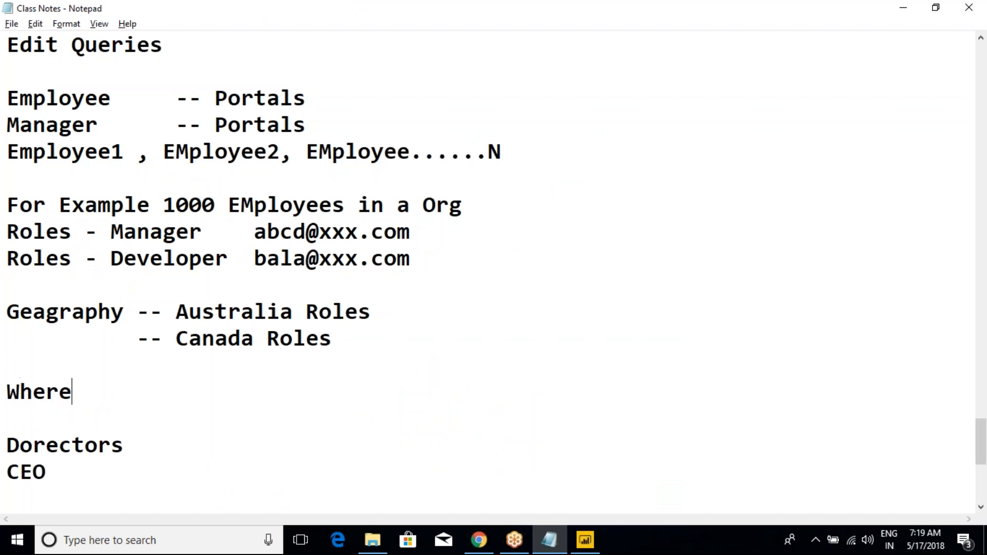
type(" Engli")
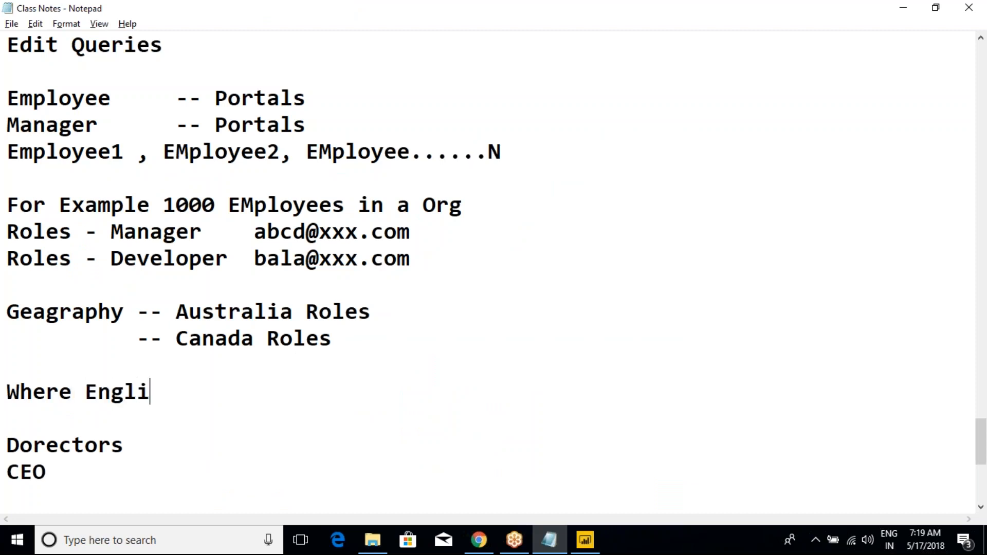
key("shift+Home")
key("BackSpace")
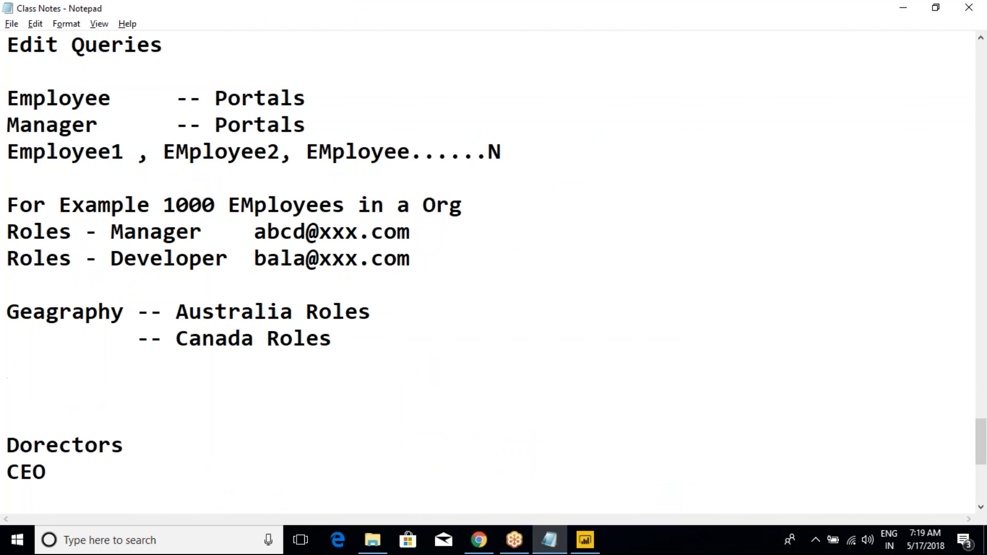
key("BackSpace")
key("BackSpace")
key("alt+Tab")
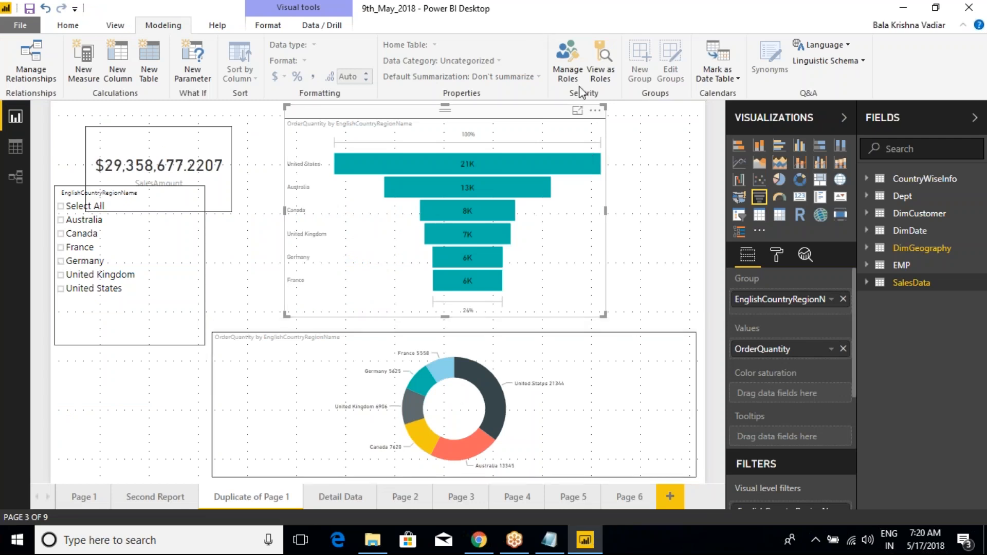
- Open Manage Roles, review the geography role entries in the class notes, and create a role named "Australia"
left_click(568, 72)
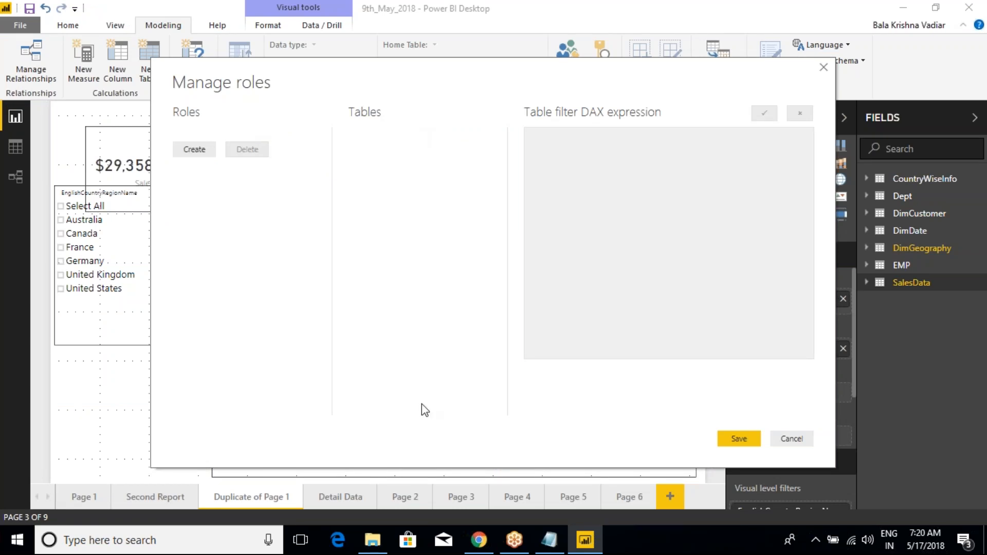
left_click(549, 540)
left_click_drag(347, 346, 6, 312)
left_click(584, 540)
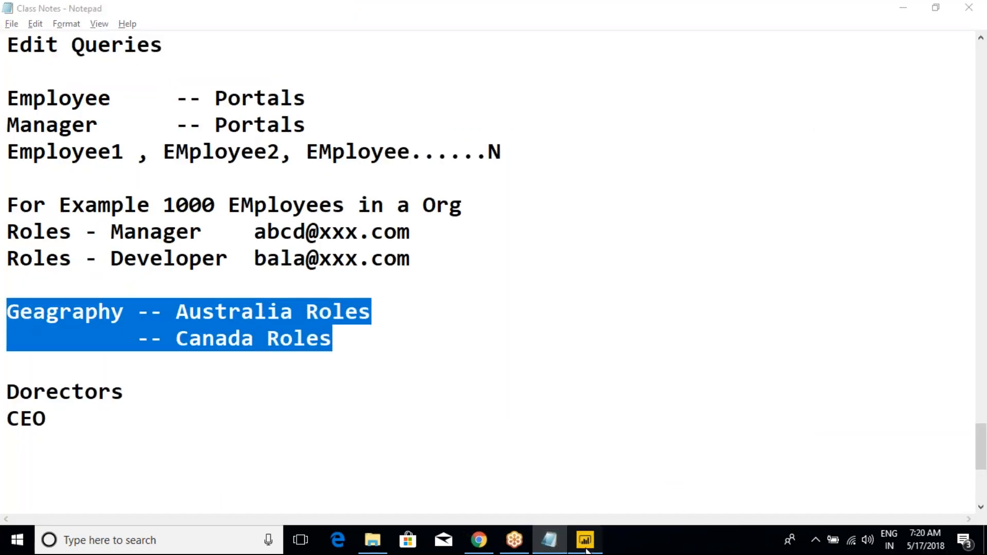
left_click(191, 150)
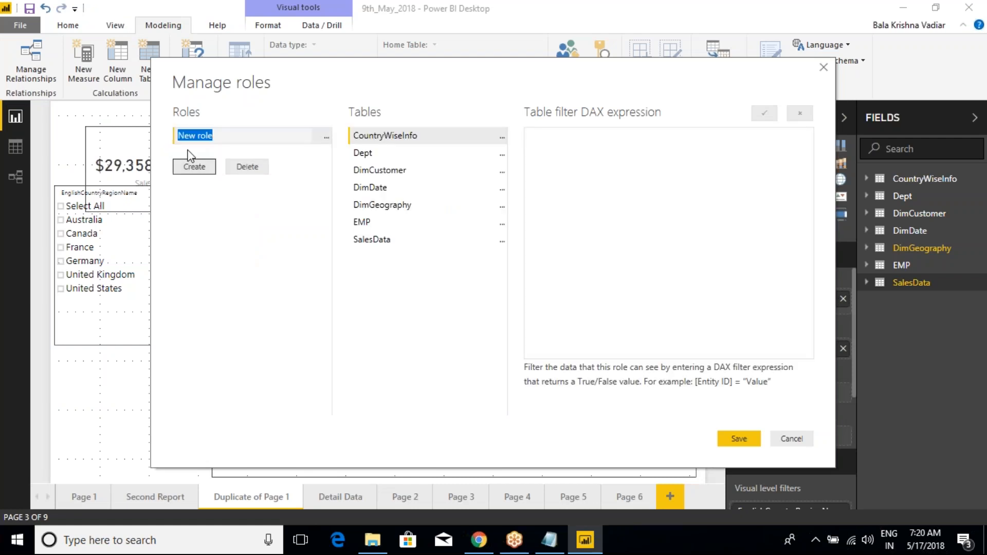
type("Australia")
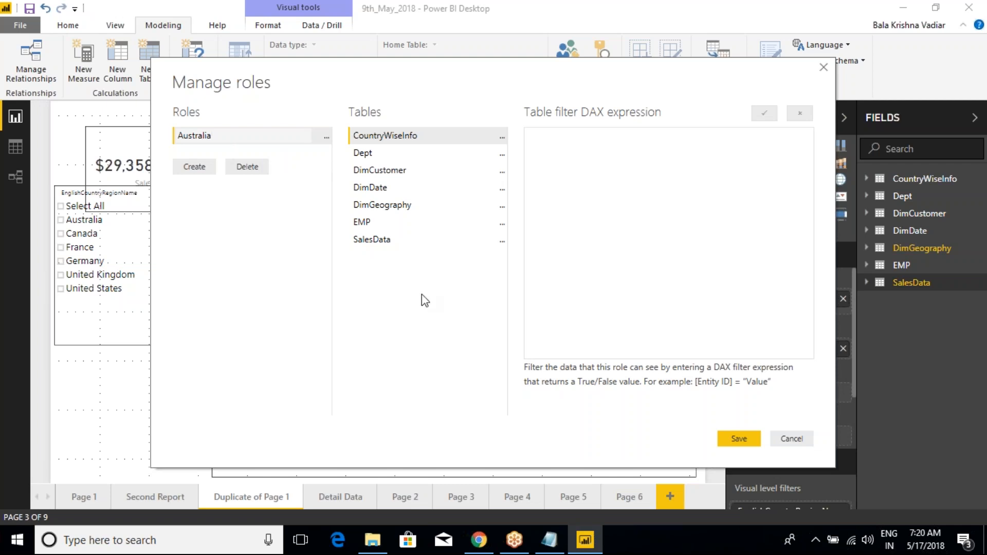
- Add the DimGeography filter [EnglishCountryRegionName] = "Australia" to the Australia role, validate it and save the roles
left_click(403, 207)
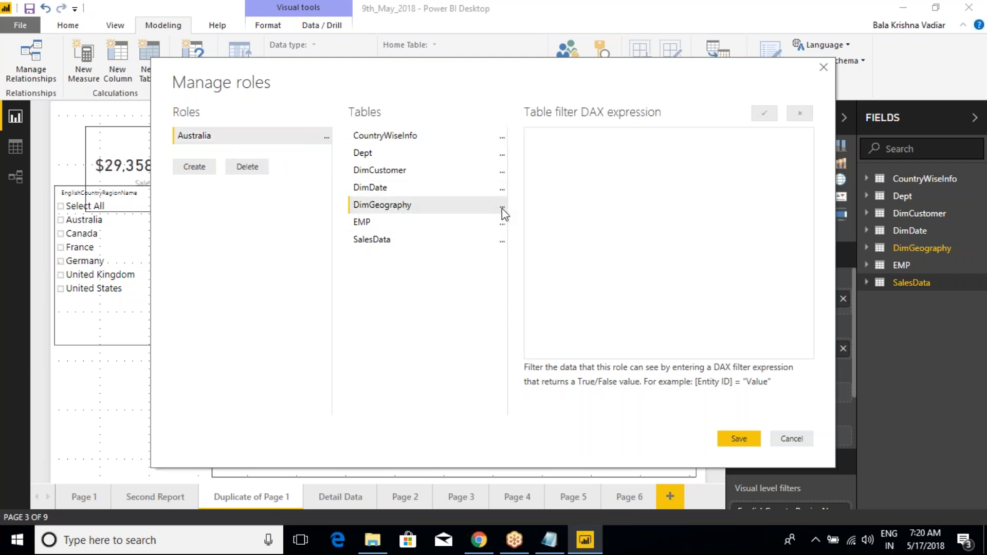
left_click(501, 208)
mouse_move(554, 221)
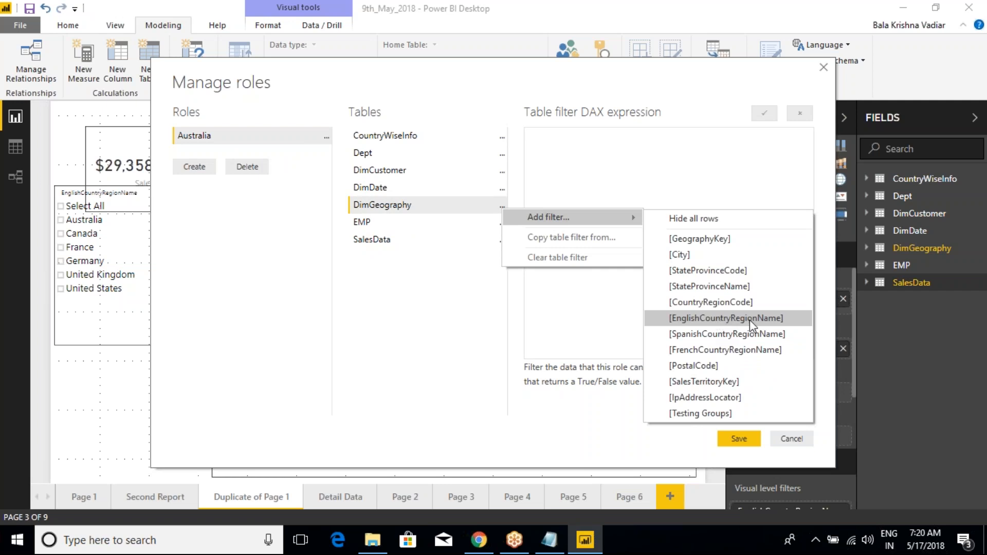
left_click(750, 320)
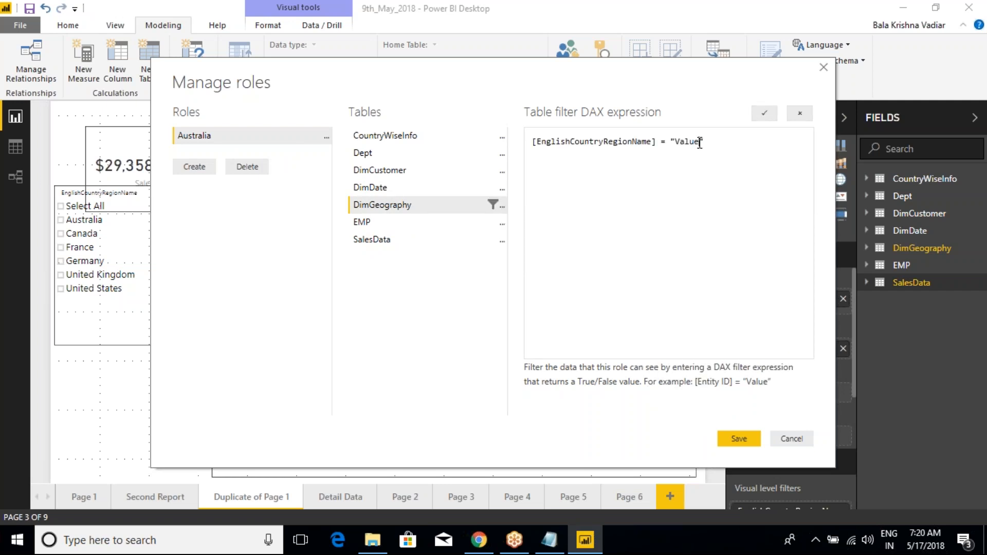
type("Australia")
left_click(764, 113)
left_click(736, 438)
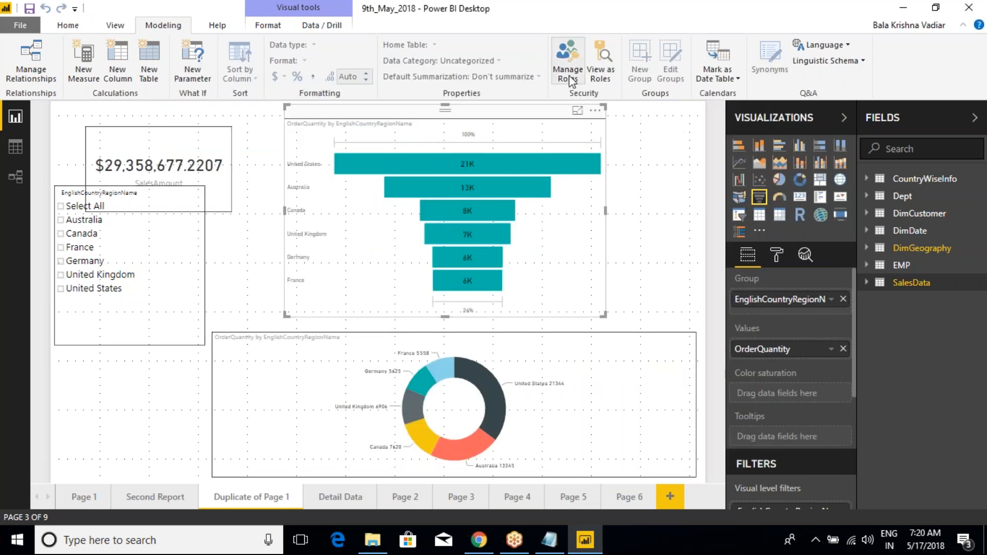
- Create a second role named "Canada" and give its DimGeography table a filter on [EnglishCountryRegionName]
left_click(568, 76)
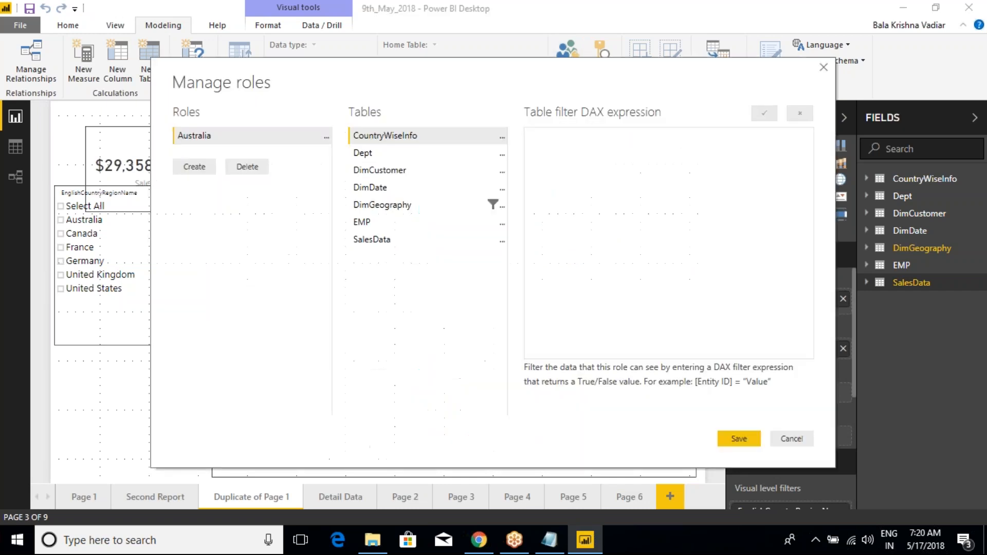
left_click(197, 165)
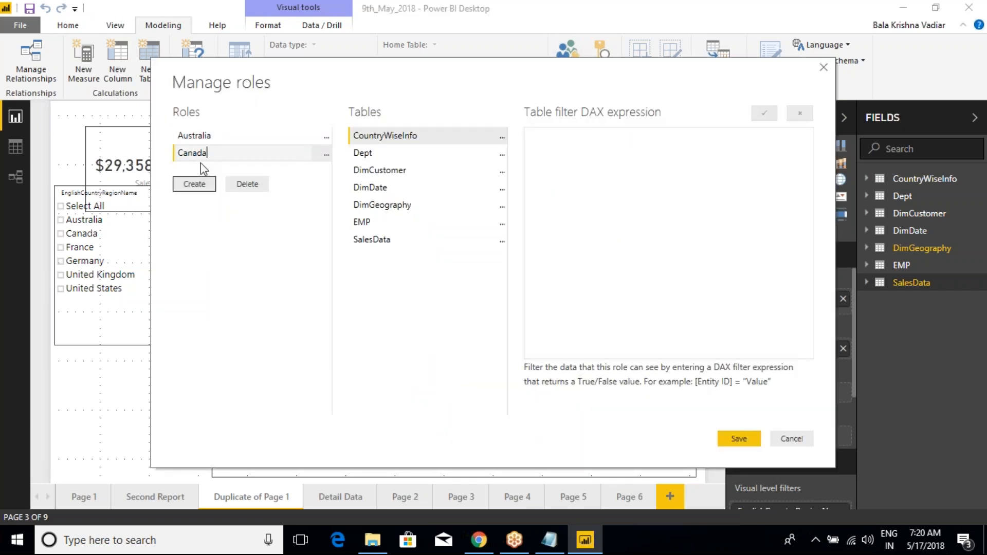
left_click(501, 207)
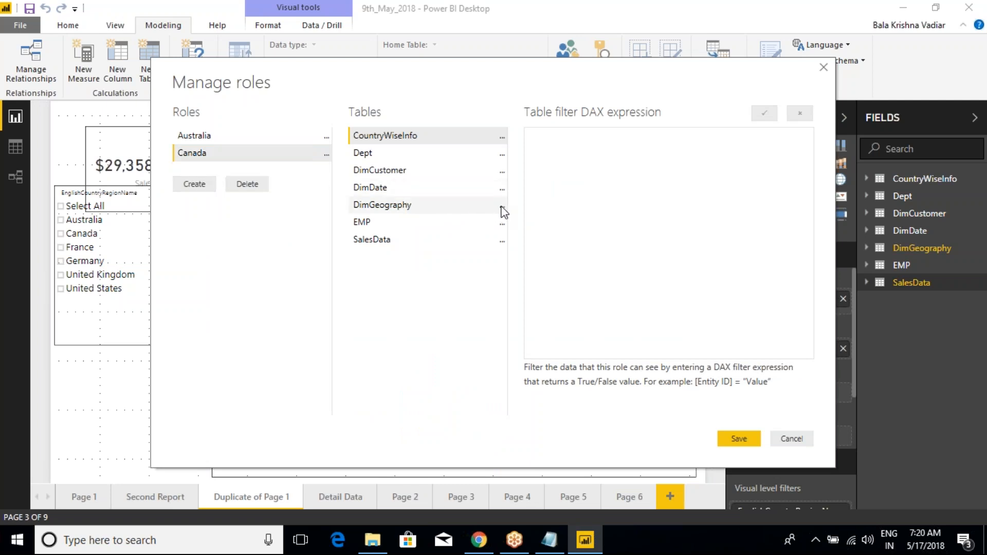
mouse_move(632, 215)
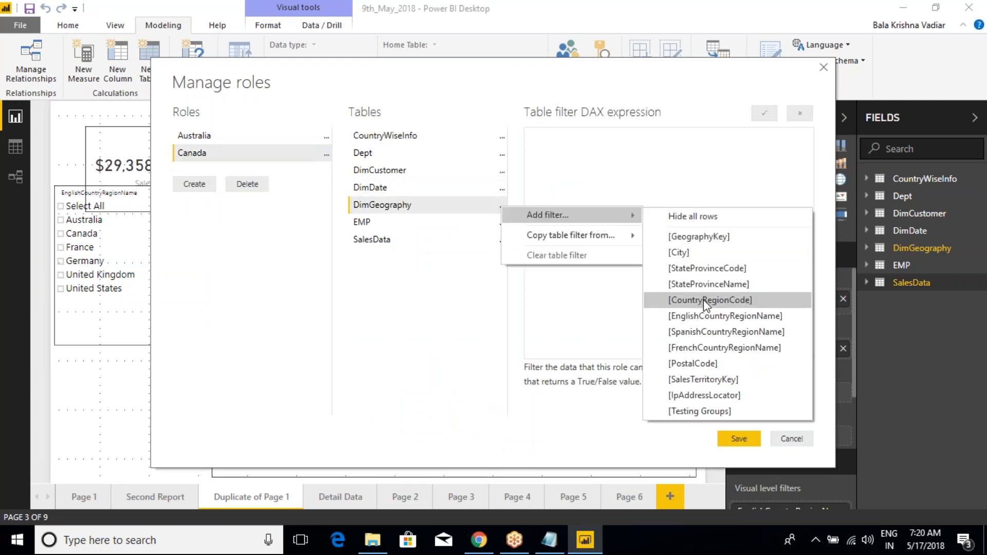
left_click(709, 315)
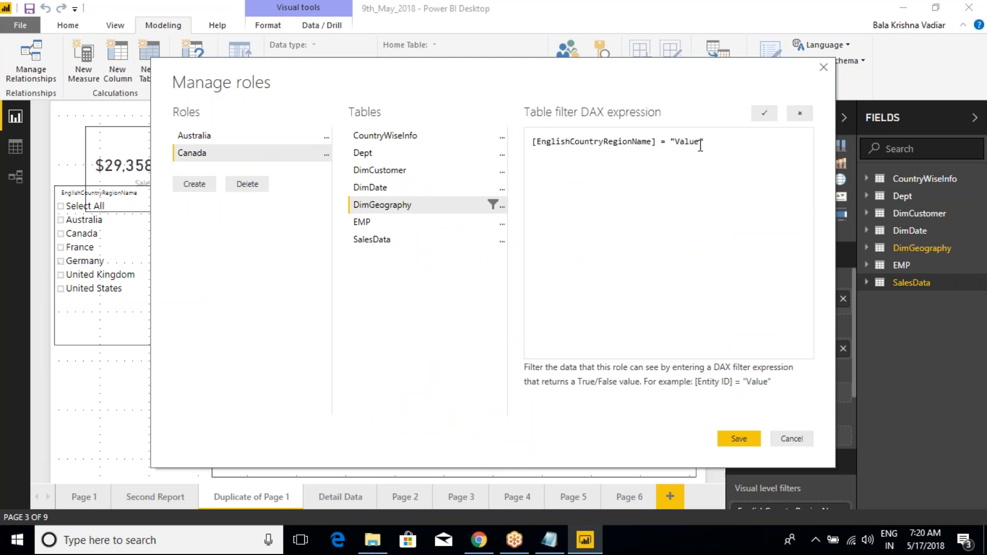
- Set the Canada role's filter value to "Canada", validate the expression and save the roles
key("BackSpace")
key("BackSpace")
key("BackSpace")
key("BackSpace")
key("BackSpace")
type("Canada")
left_click(764, 113)
left_click(732, 436)
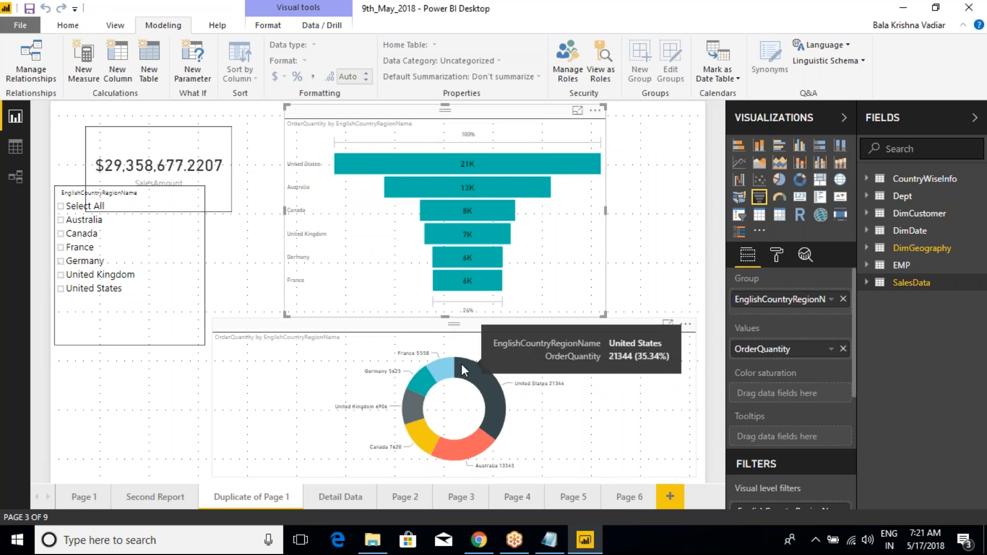
mouse_move(448, 164)
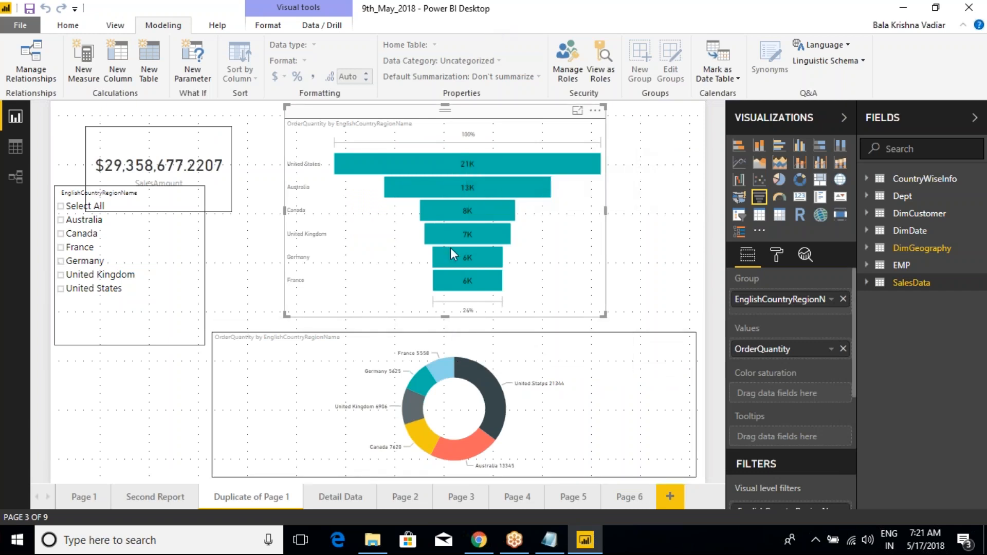
mouse_move(452, 255)
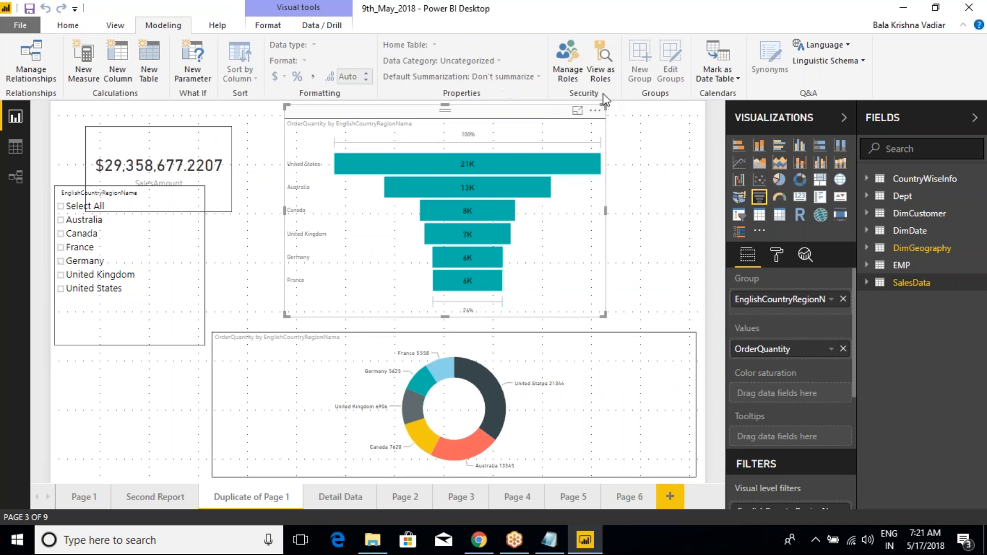
left_click(604, 63)
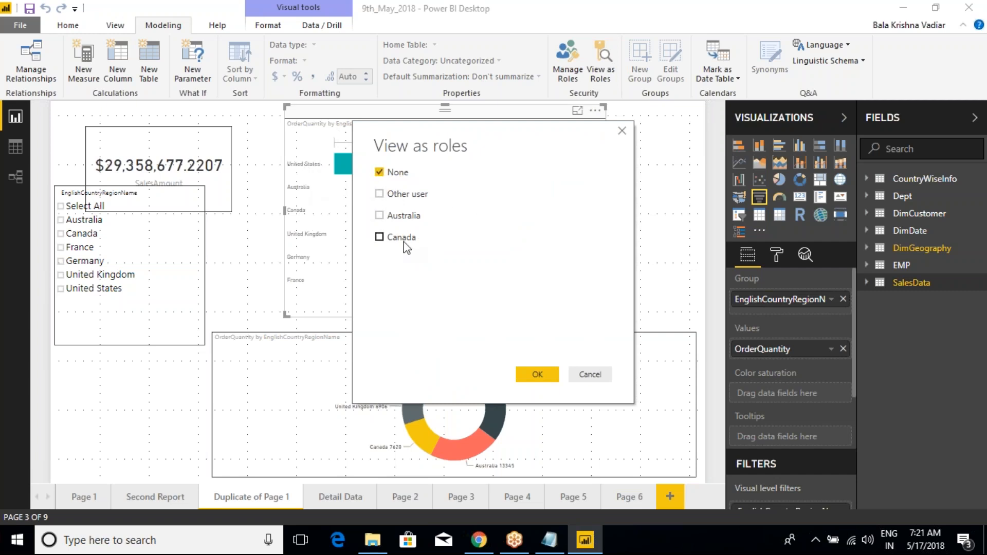
left_click(380, 215)
left_click(622, 132)
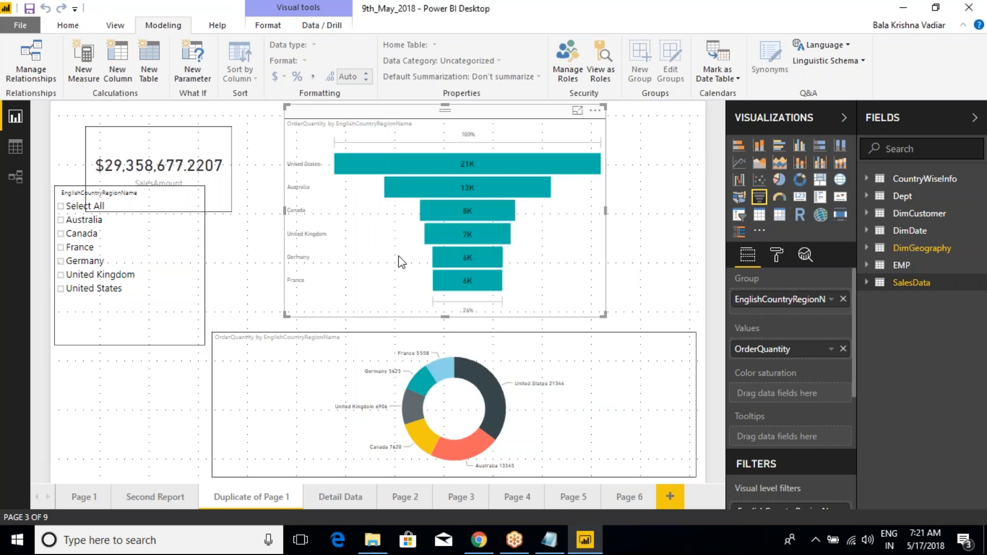
- On Page 1, move the "Summary Of Sales Report on Country Basis" title up towards the page's upper edge
left_click(82, 496)
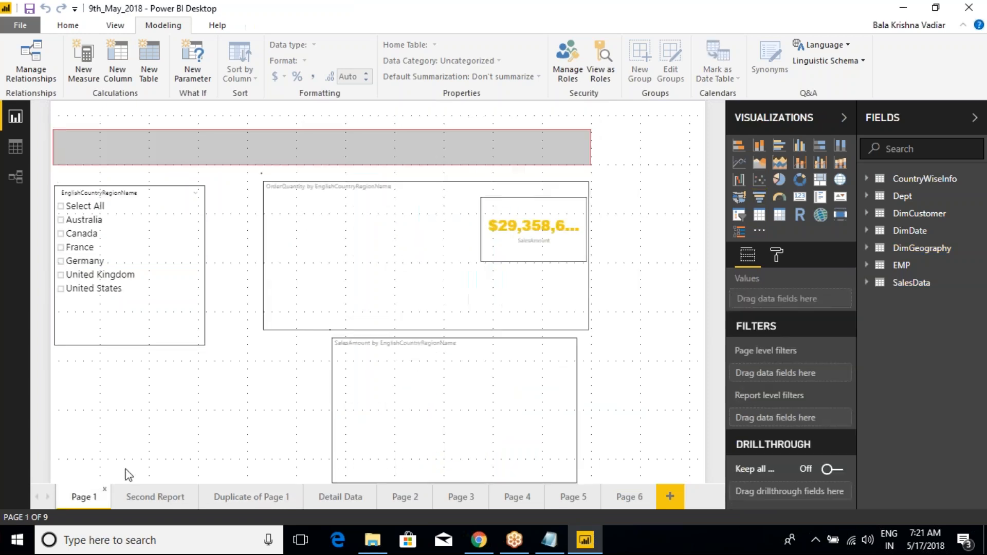
left_click(529, 212)
left_click(470, 345)
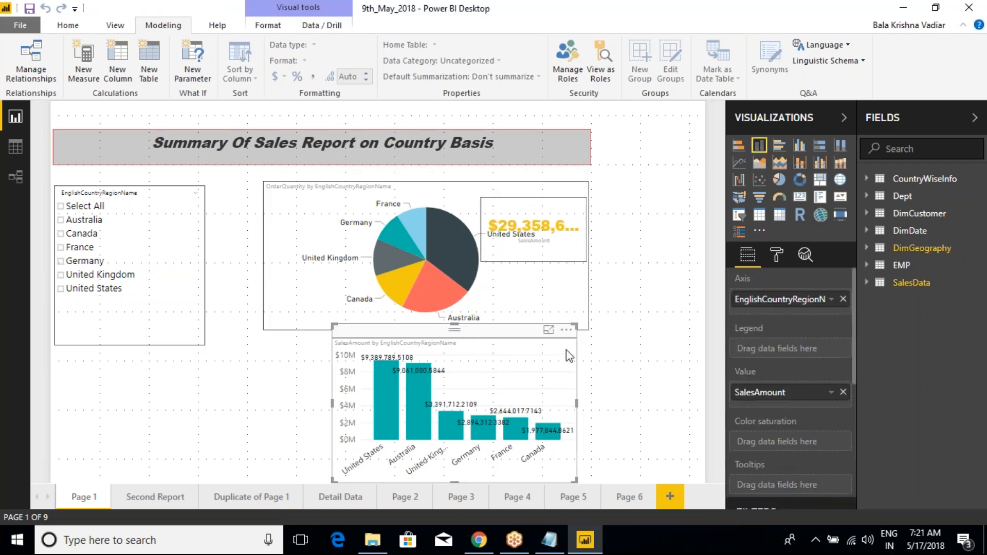
left_click(329, 403)
left_click(341, 404)
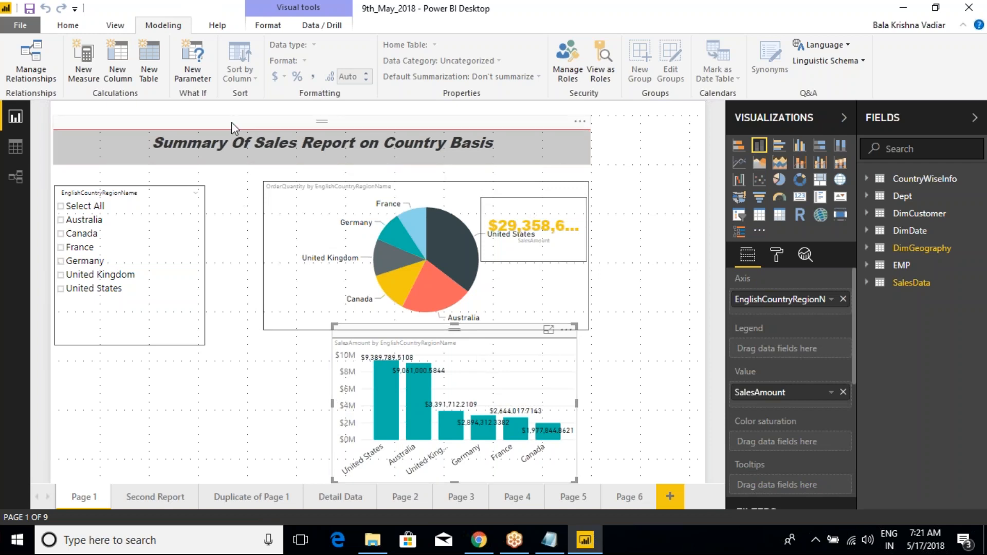
left_click(232, 123)
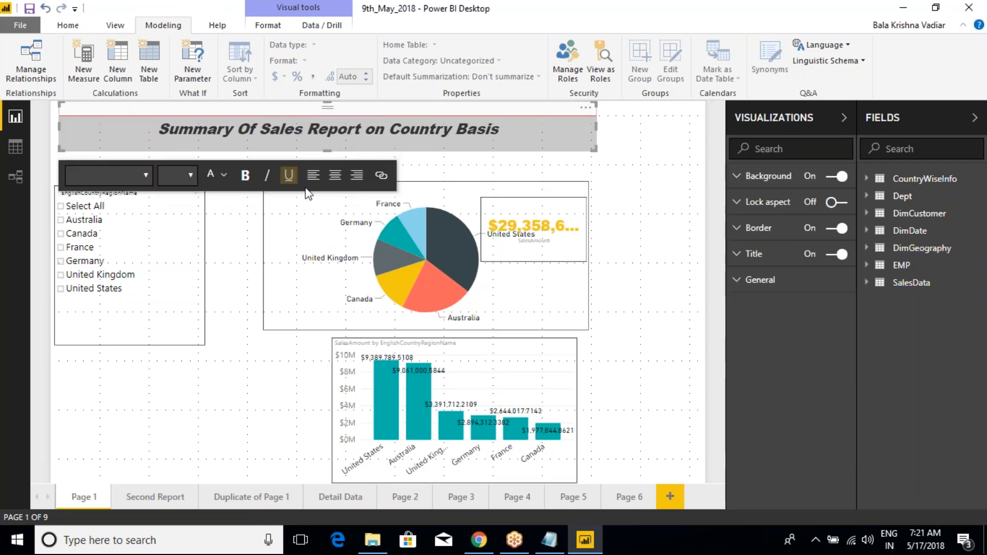
- Extend the pie chart upward to just below the title and widen the column chart to line up with the pie chart's left edge
left_click(427, 176)
left_click_drag(432, 168, 431, 157)
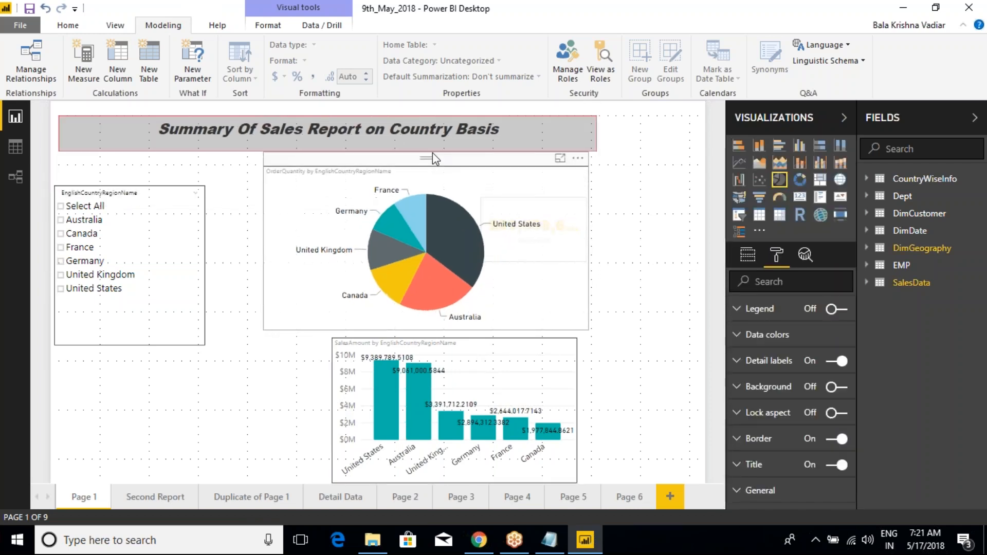
left_click(353, 398)
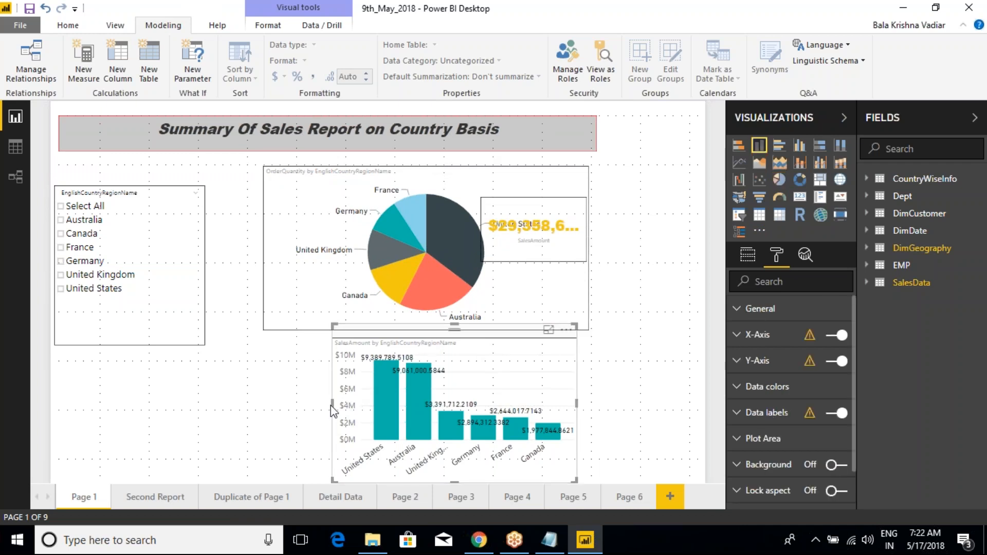
left_click_drag(332, 411, 265, 403)
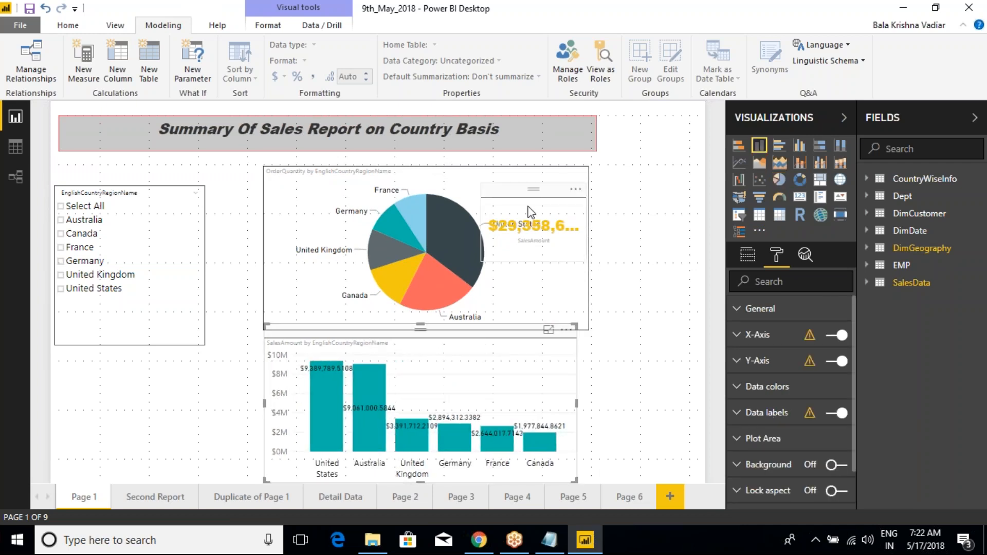
- Increase the text size of the pie chart's detail labels
left_click(526, 167)
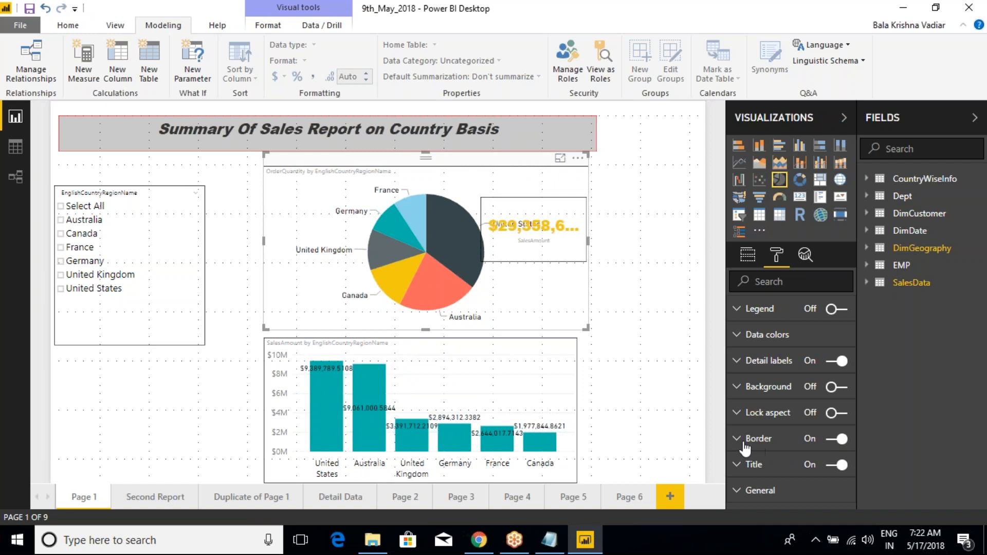
left_click(739, 361)
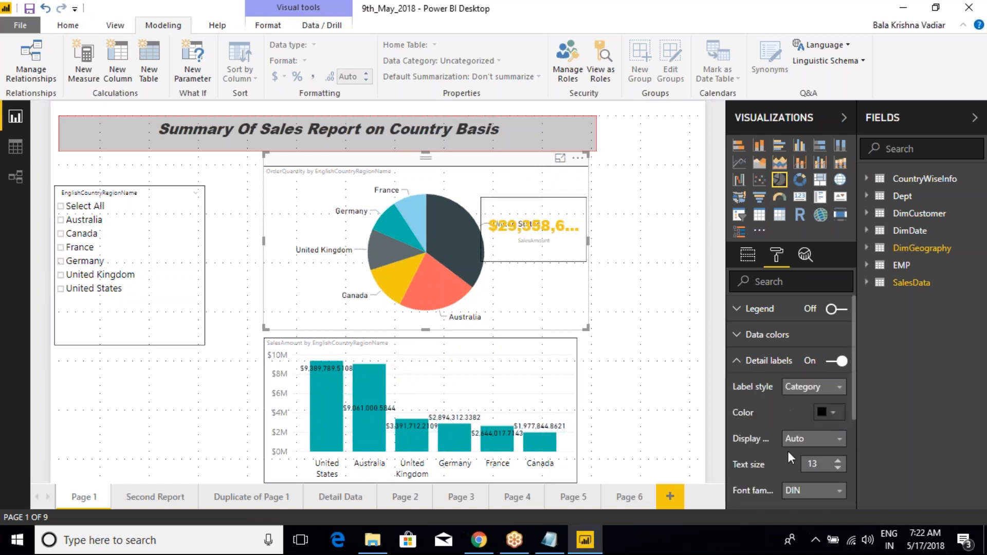
scroll(787, 451, "down", 2)
left_click(838, 389)
left_click(837, 389)
left_click(838, 389)
- Set the column chart's X-axis text size to 20 and save the report
left_click(546, 375)
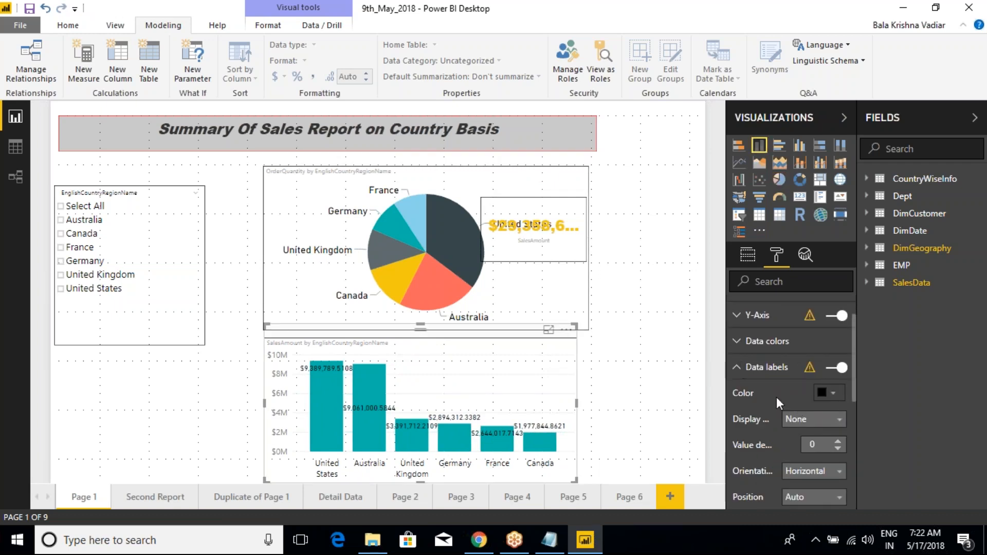
scroll(771, 396, "down", 2)
scroll(764, 389, "up", 3)
left_click(744, 411)
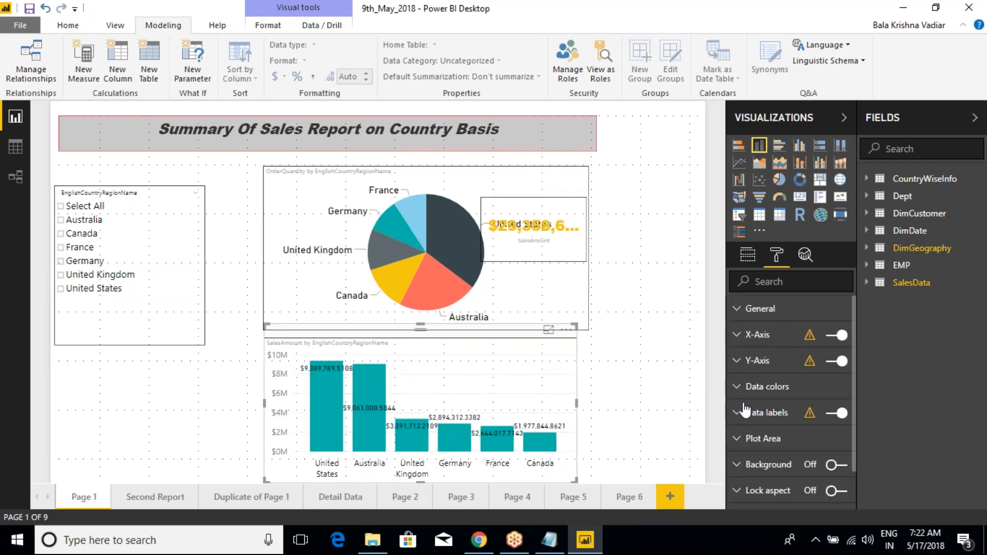
left_click(737, 338)
left_click(838, 385)
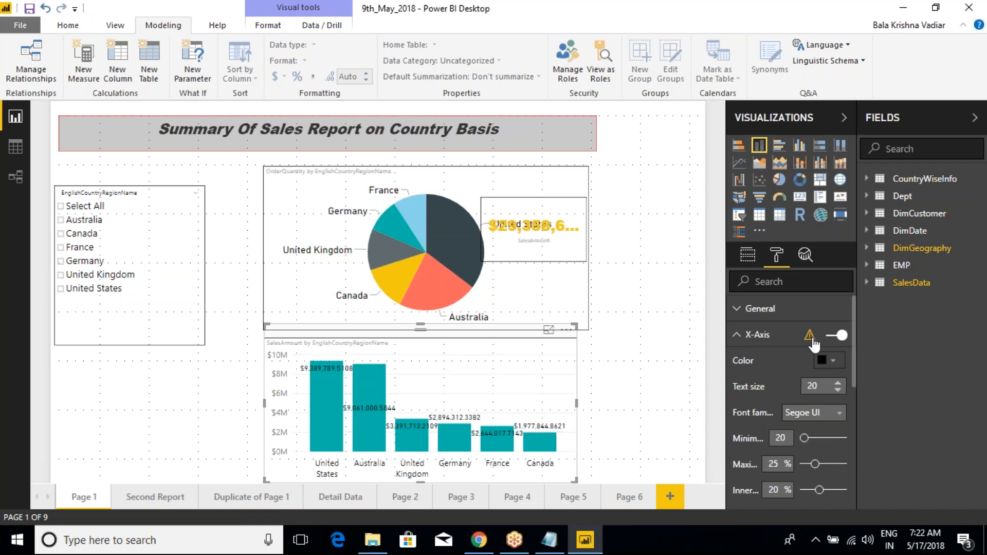
left_click(741, 334)
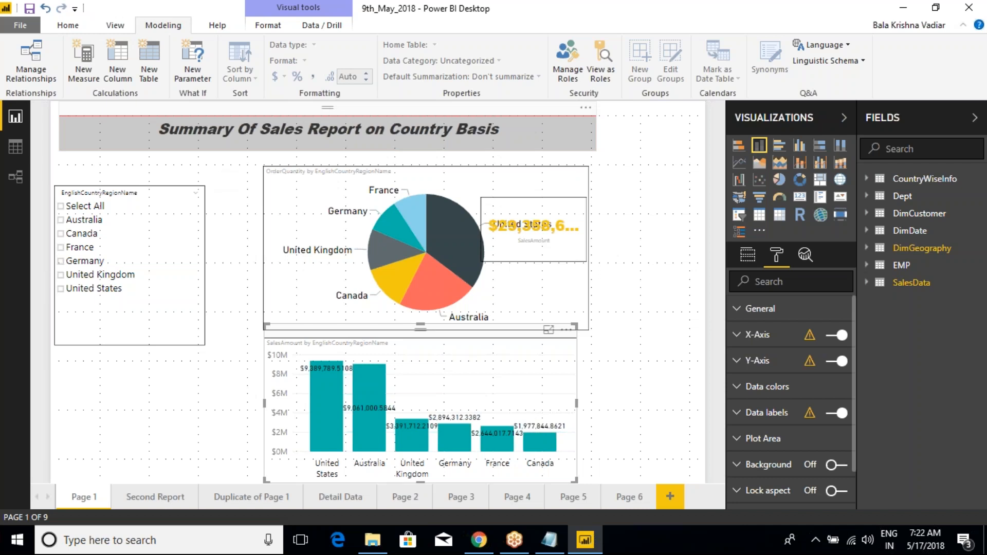
left_click(31, 10)
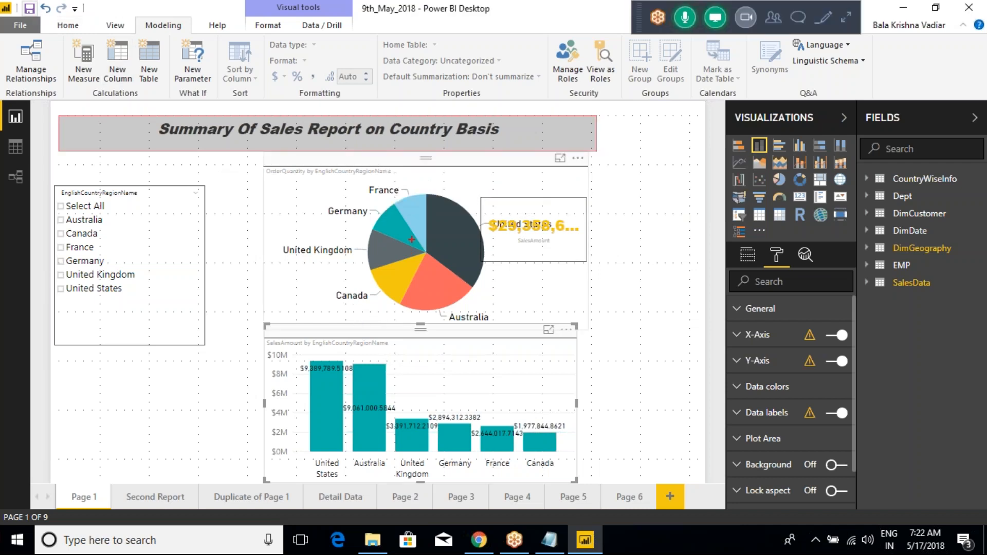
left_click_drag(402, 197, 428, 166)
left_click_drag(340, 212, 348, 183)
left_click_drag(323, 257, 341, 232)
left_click_drag(354, 303, 373, 275)
left_click_drag(455, 322, 471, 290)
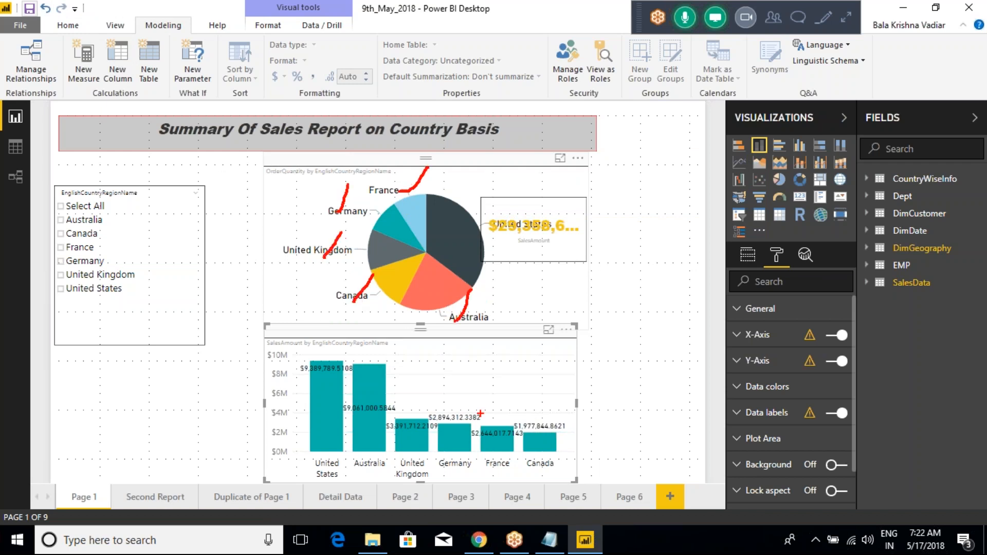
mouse_move(319, 474)
left_mouse_down()
mouse_move(333, 447)
mouse_move(385, 437)
left_mouse_up()
left_click_drag(415, 479, 427, 448)
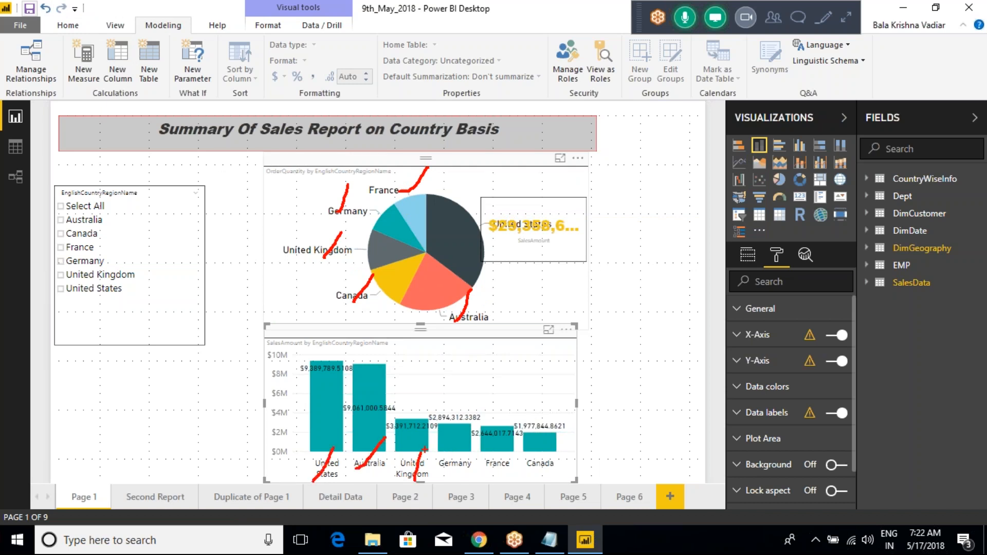
key("Escape")
- View the report as the Australia role
left_click(601, 77)
left_click(397, 216)
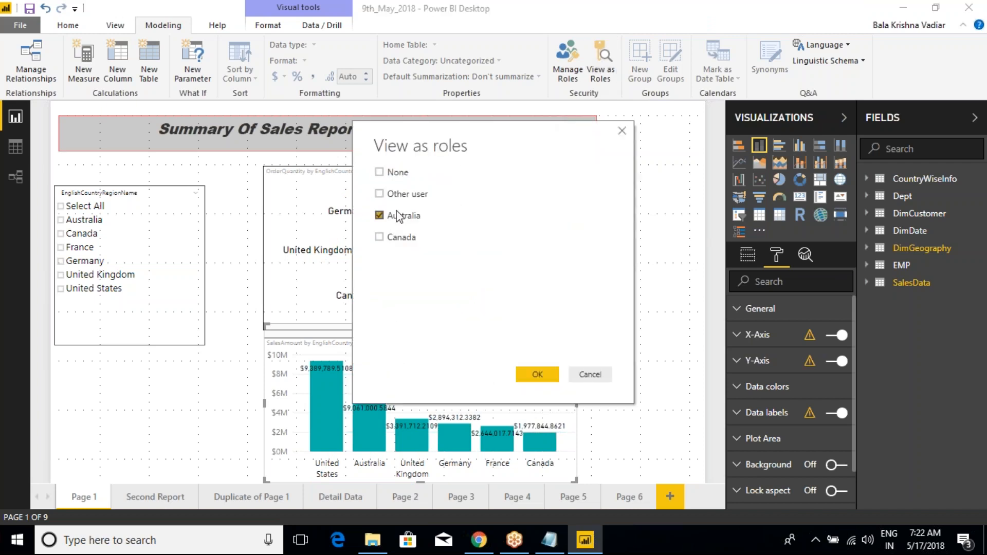
left_click_drag(471, 129, 645, 136)
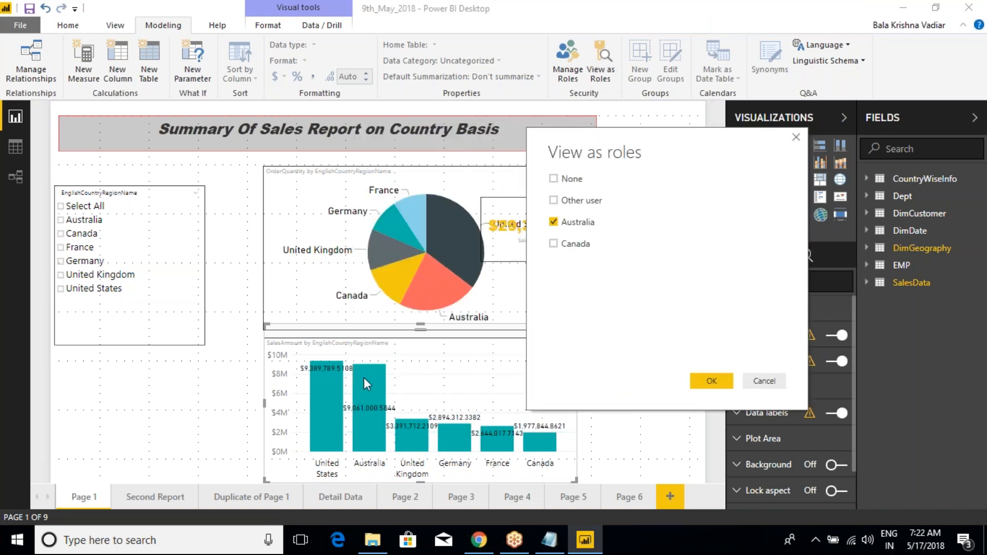
left_click_drag(346, 349, 392, 482)
mouse_move(406, 259)
left_mouse_down()
mouse_move(477, 323)
mouse_move(475, 342)
mouse_move(472, 295)
left_mouse_up()
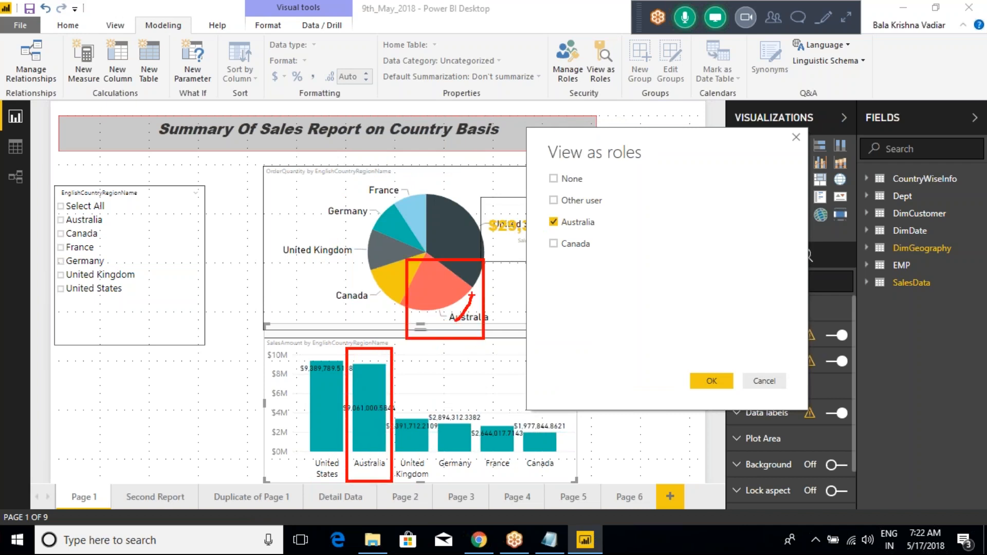
key("Escape")
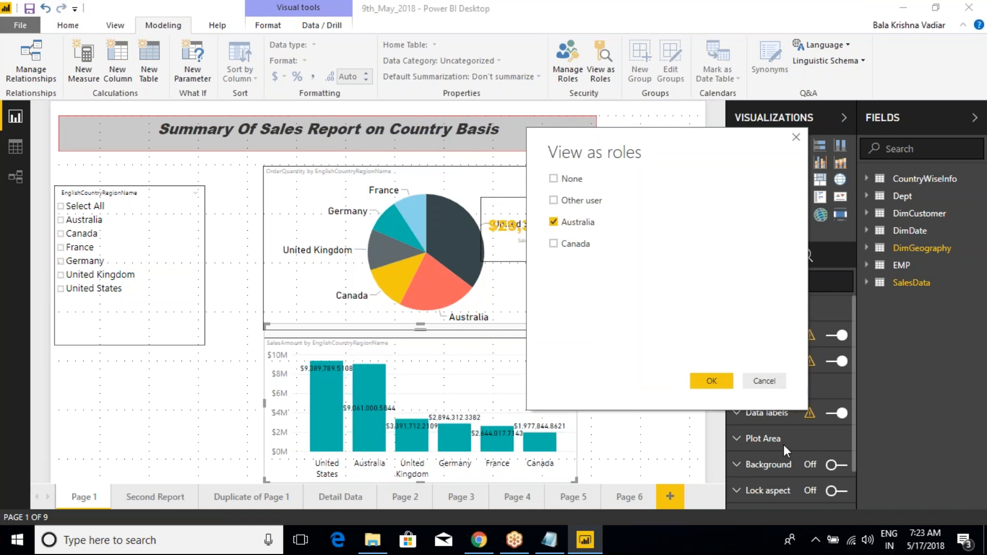
left_click(712, 381)
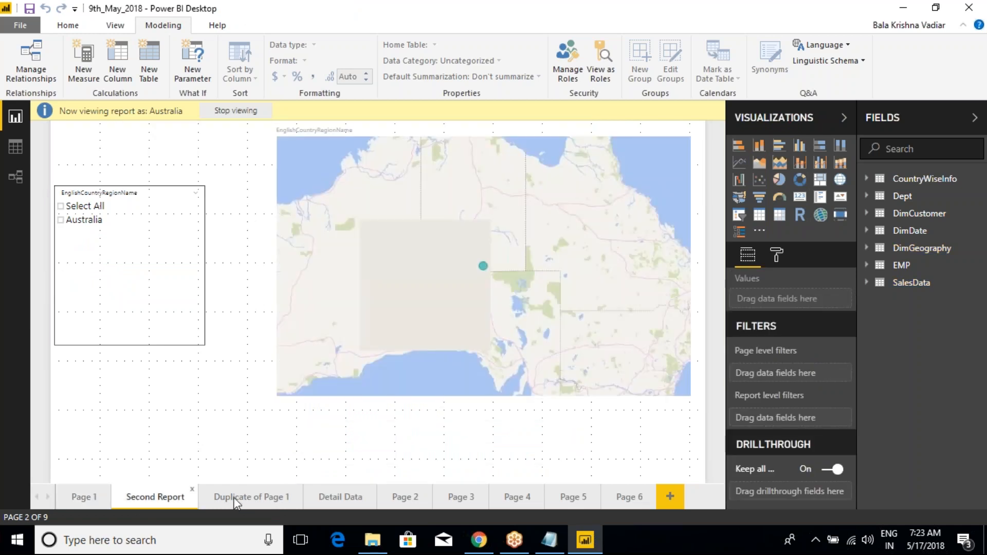
- Examine the other report pages and the data view under the Australia role, and return to Page 1
left_click(231, 500)
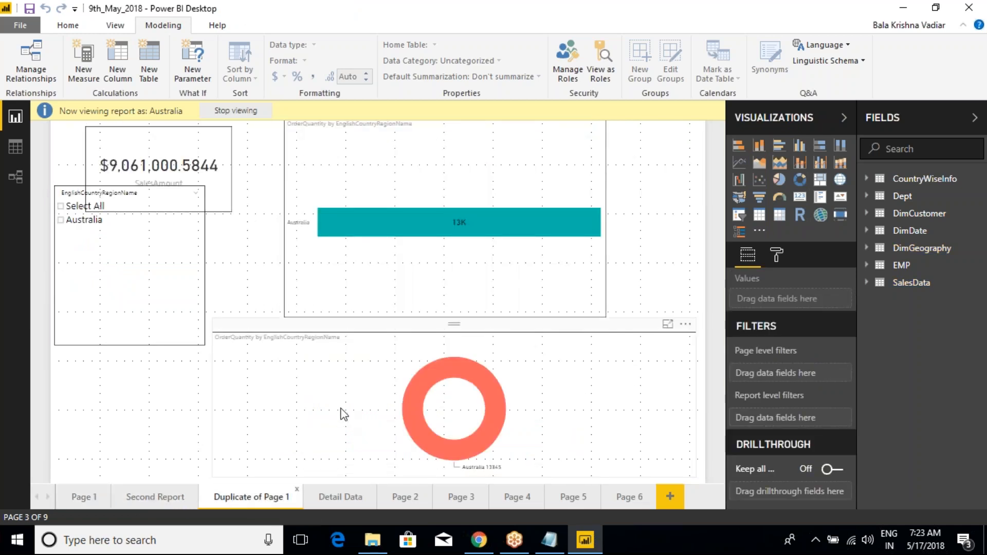
left_click(339, 496)
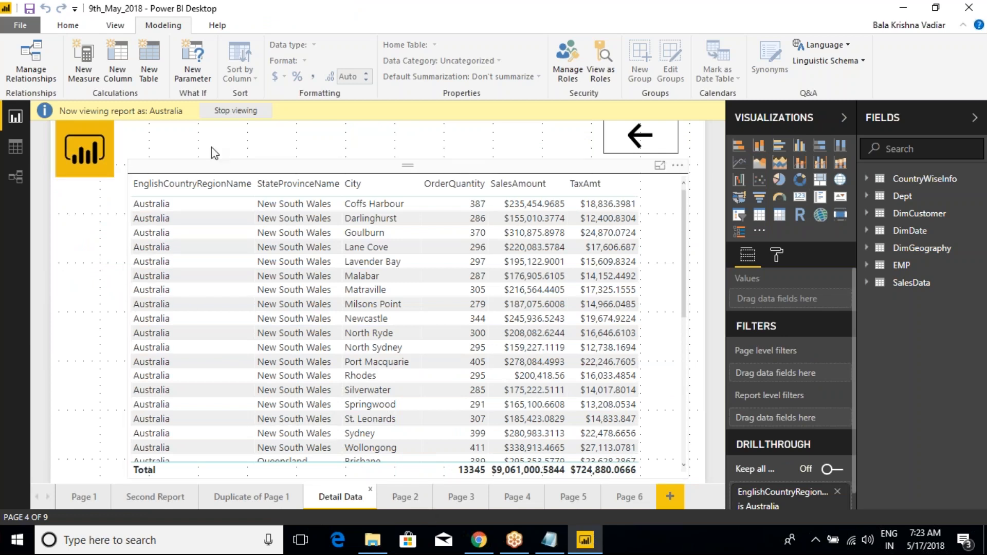
left_click(407, 496)
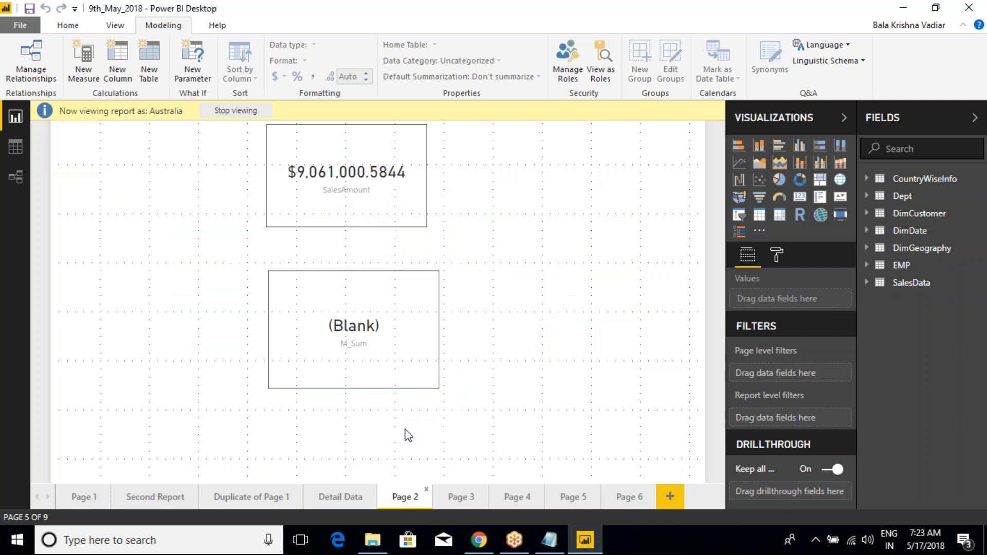
left_click(458, 496)
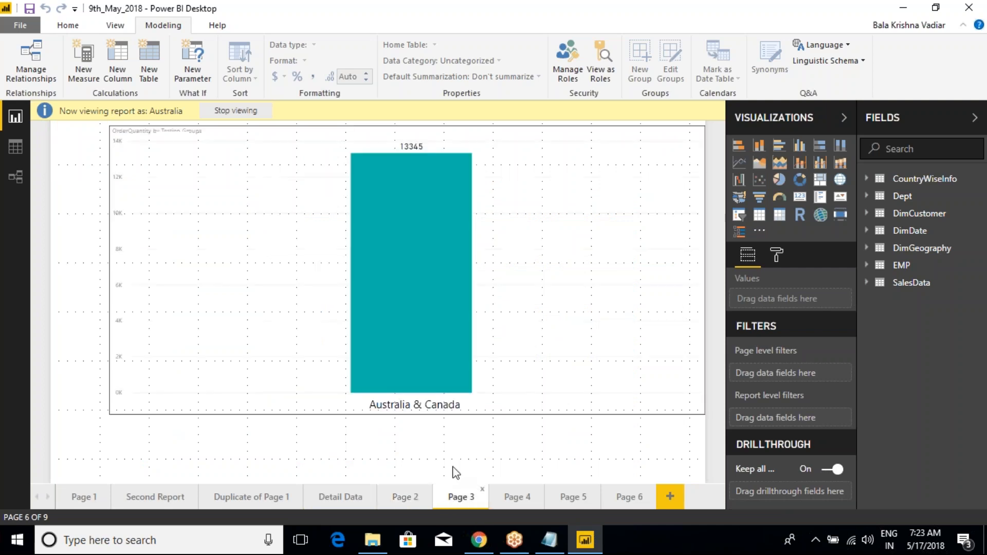
left_click(510, 495)
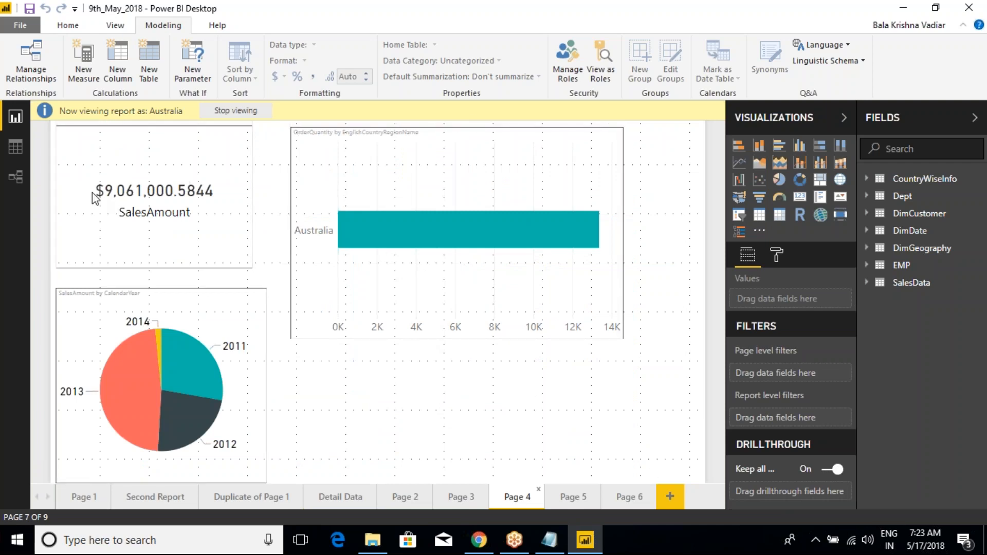
left_click(19, 149)
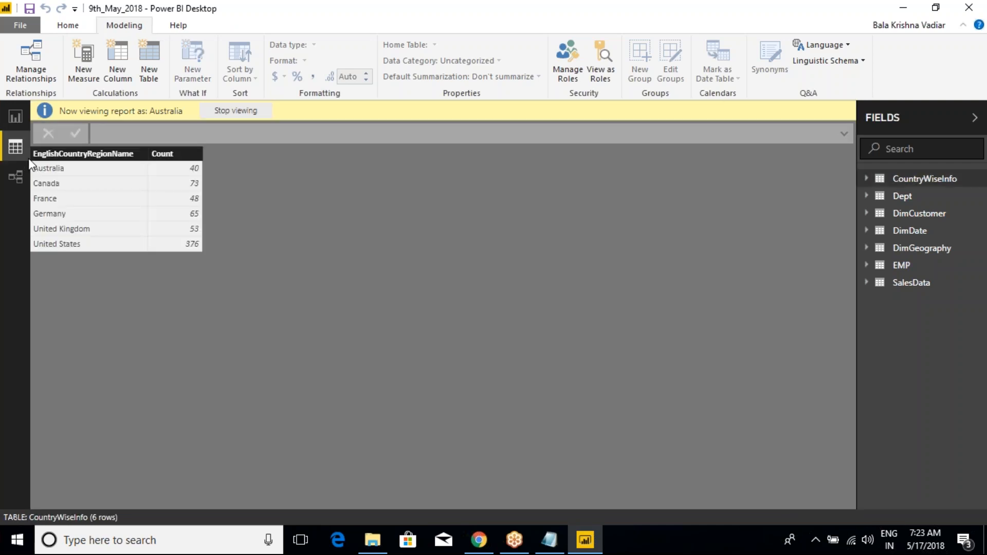
left_click(10, 120)
left_click(87, 503)
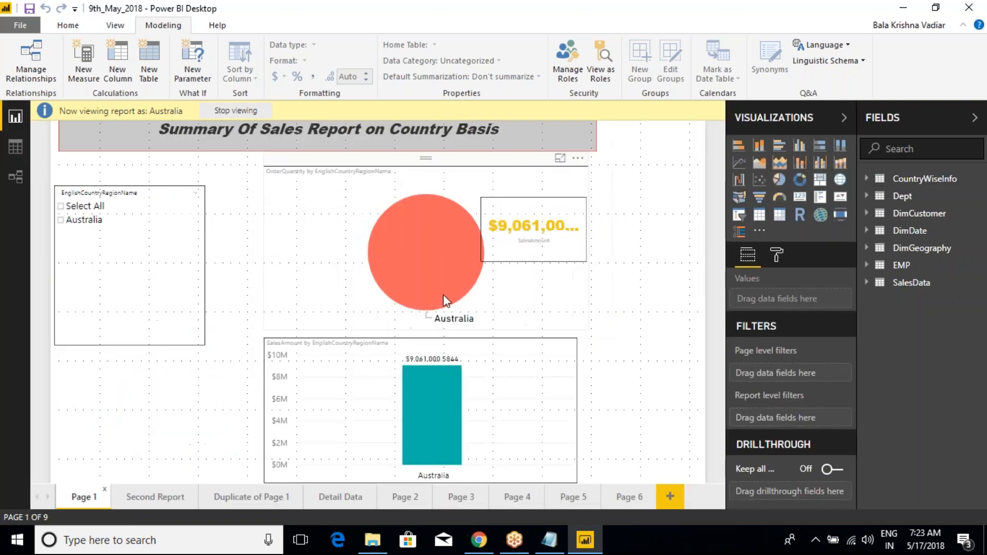
- Switch the role preview from Australia to Canada
left_click(600, 73)
left_click(379, 237)
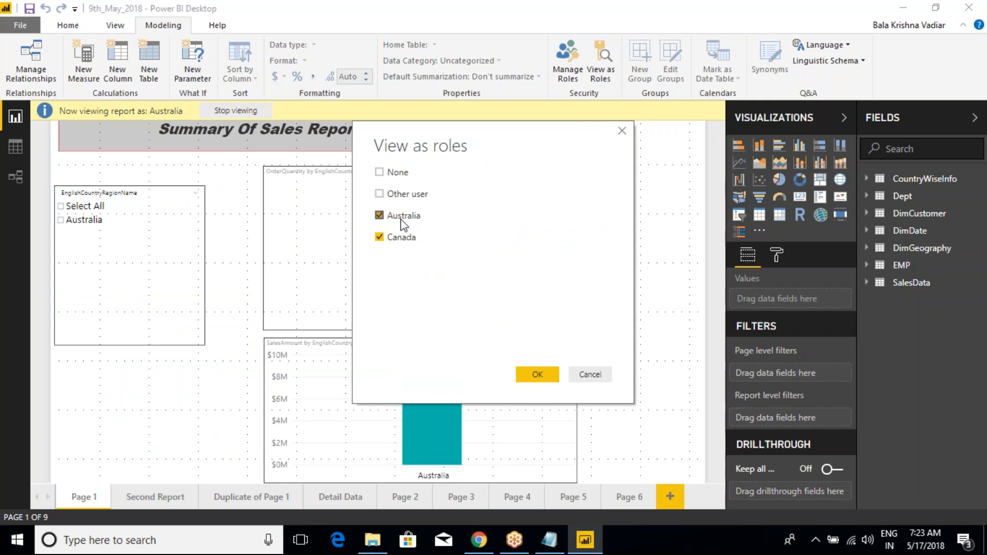
left_click(535, 375)
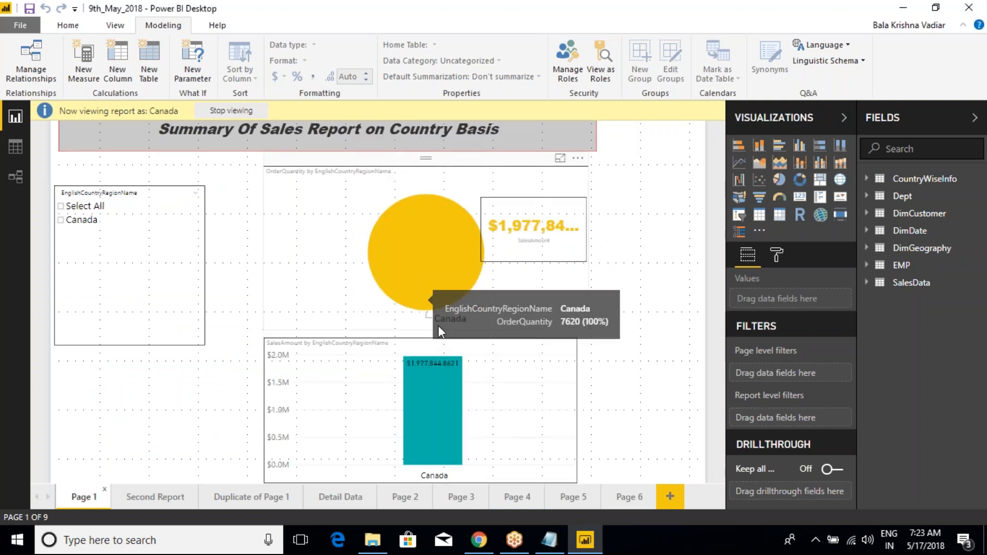
- View the report as the Australia and Canada roles together and select the pie chart on Page 1
left_click(600, 74)
left_click(380, 215)
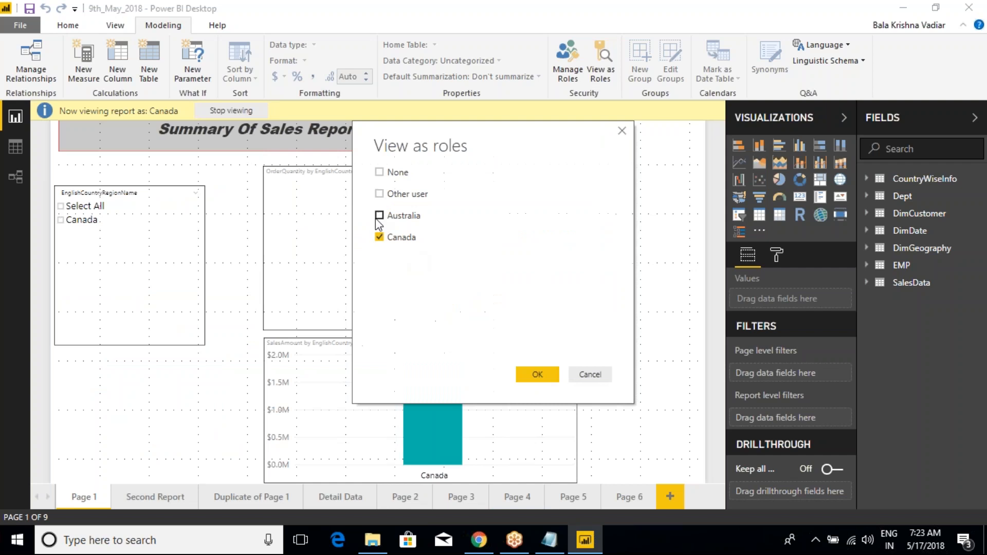
left_click(534, 376)
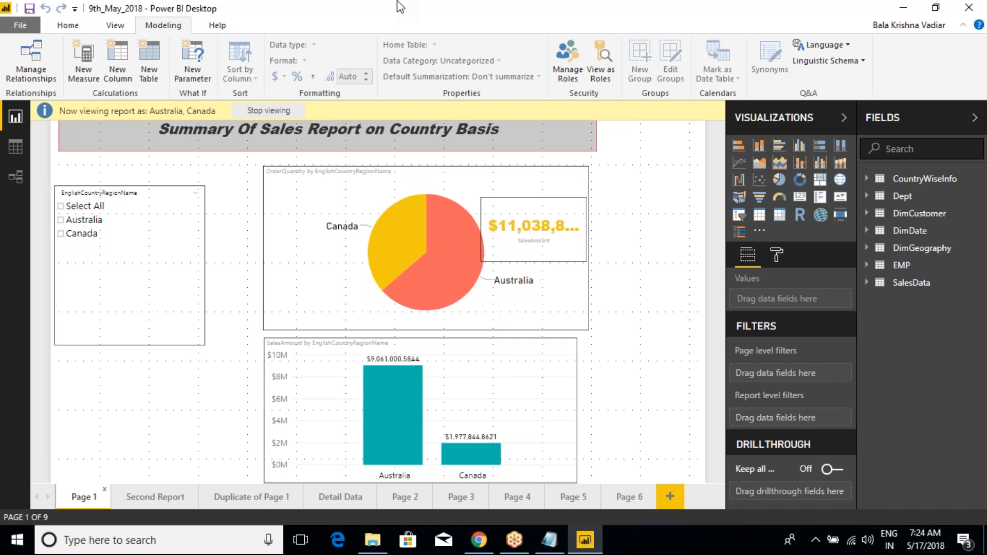
left_click(334, 169)
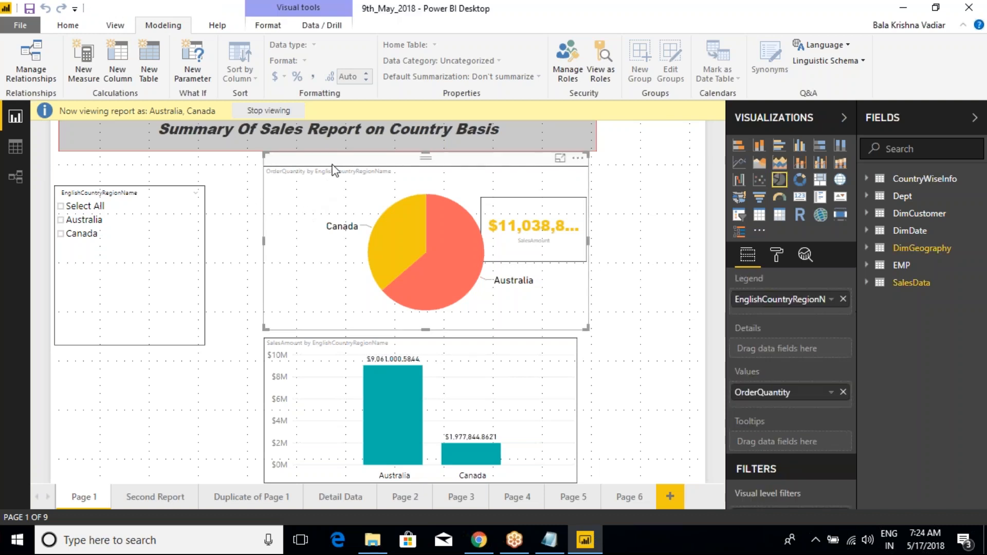
- Switch to the Class Notes file in Notepad and add the heading "Security:-" above the Manage Roles line, preceded by a blank line
left_click(549, 539)
left_click(315, 367)
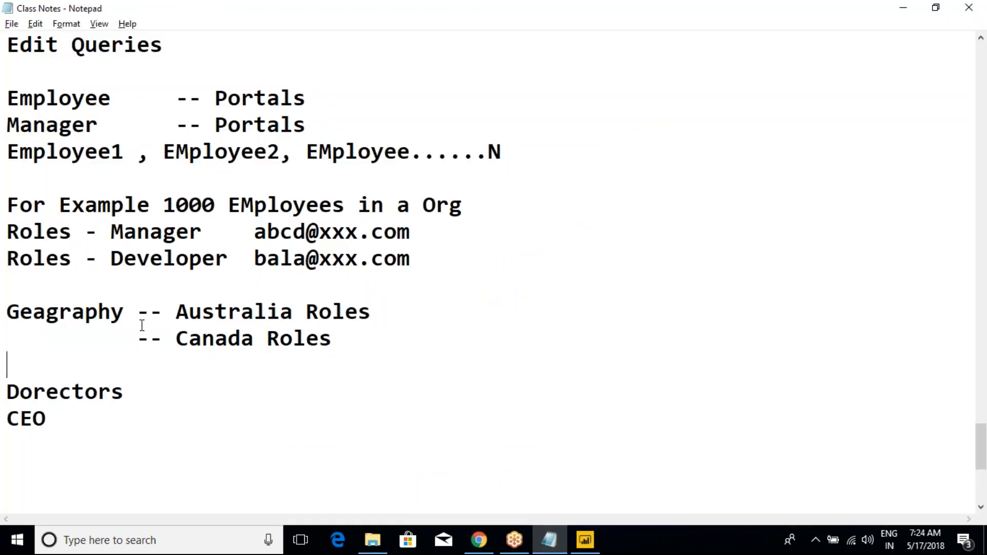
scroll(142, 325, "up", 2)
left_click_drag(191, 128, 7, 98)
left_click(139, 80)
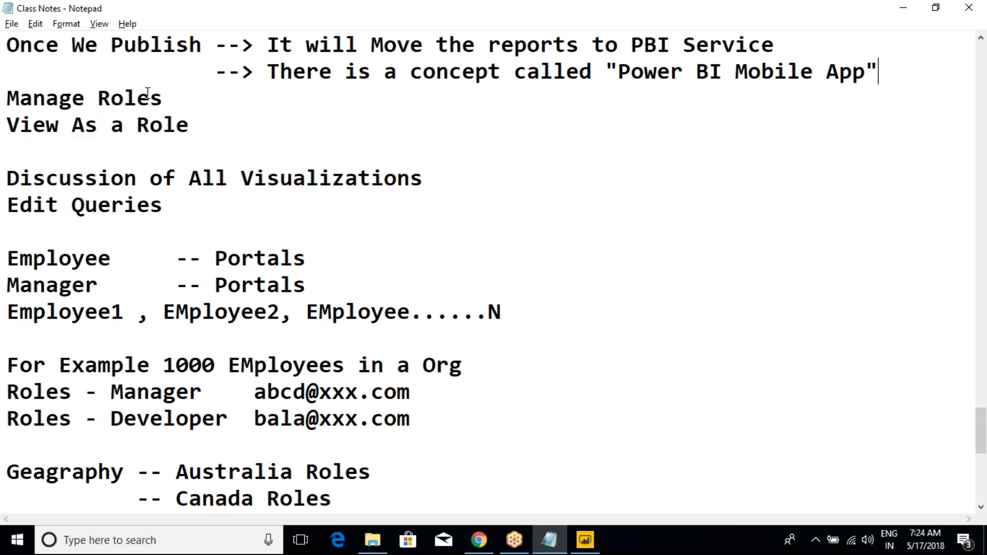
key("Return")
key("Return")
type("Sec")
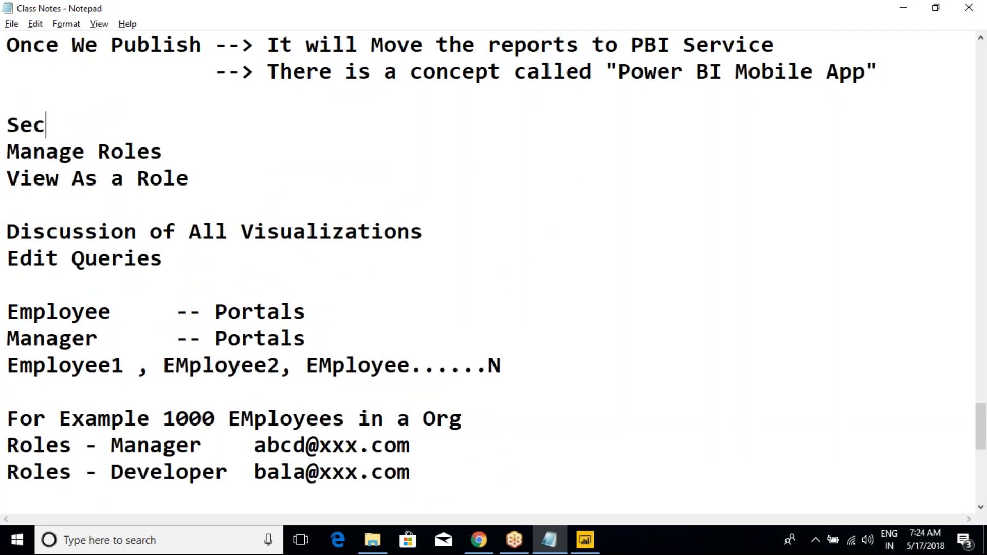
type("urity:-")
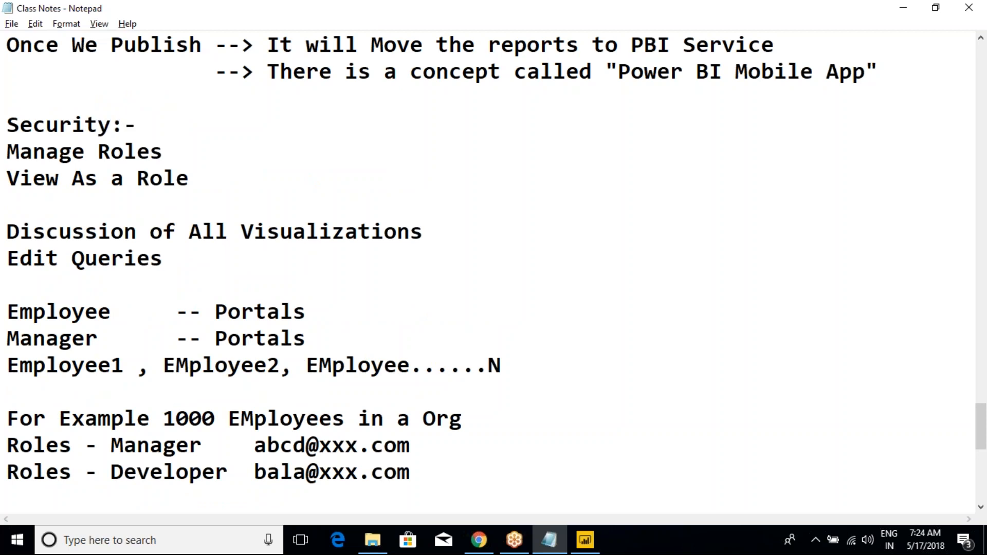
- Add the line "Role Based Security/Row Based Security:-" directly below the Security heading
key("Return")
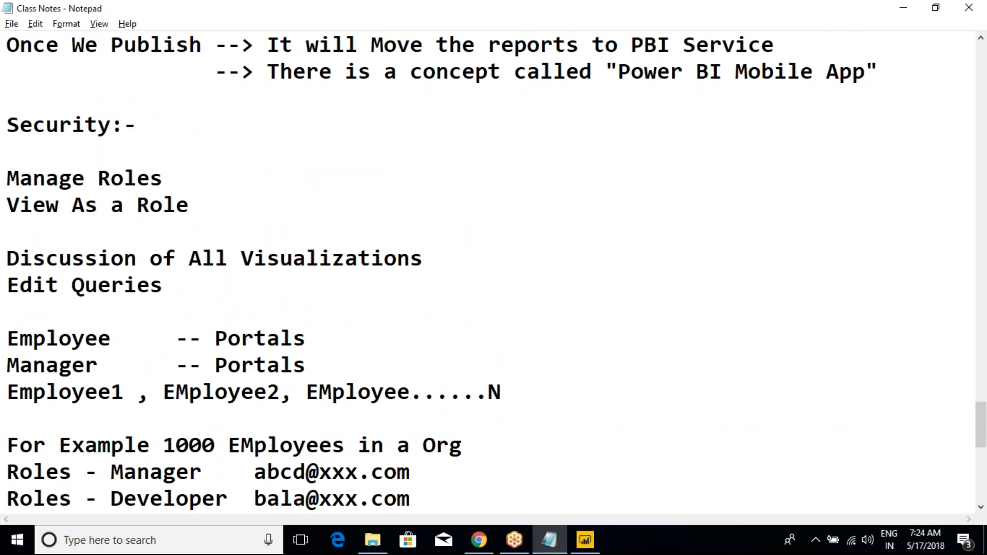
type("Role ")
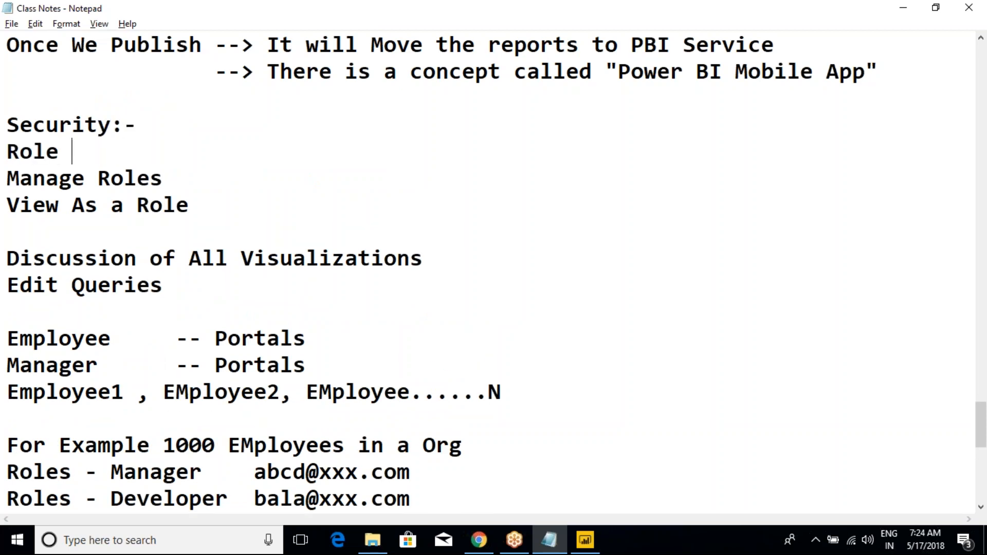
type("Based")
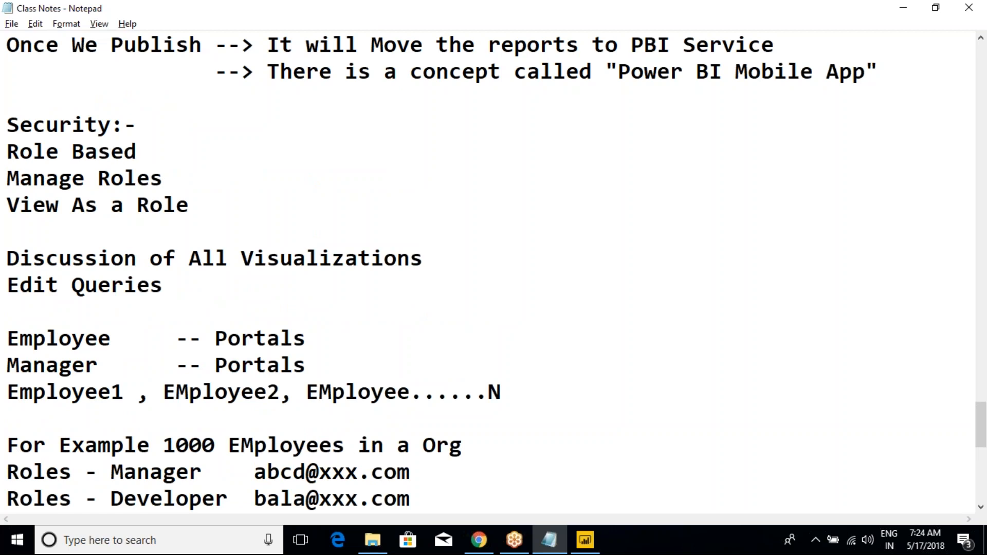
type(" Secu")
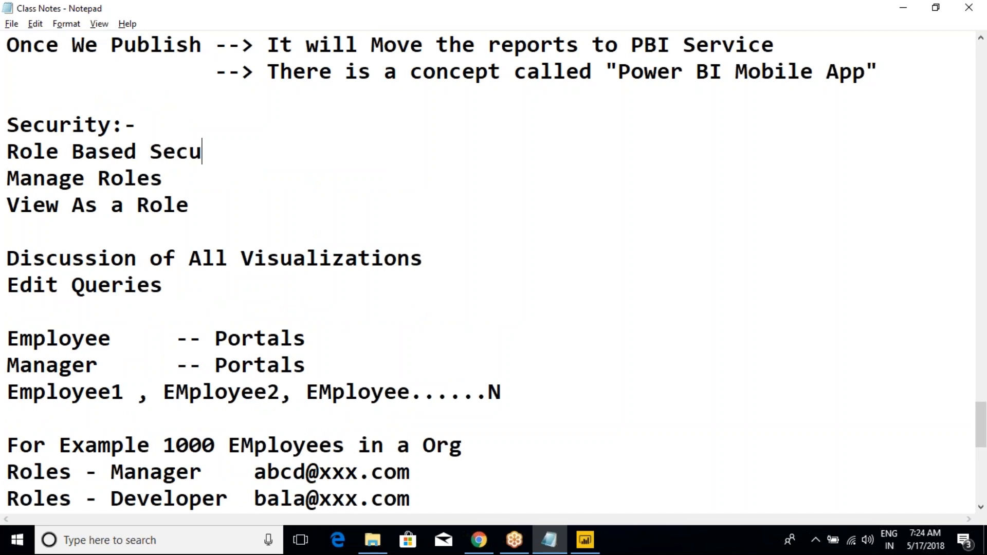
type("rity:")
key("BackSpace")
type("/Row ")
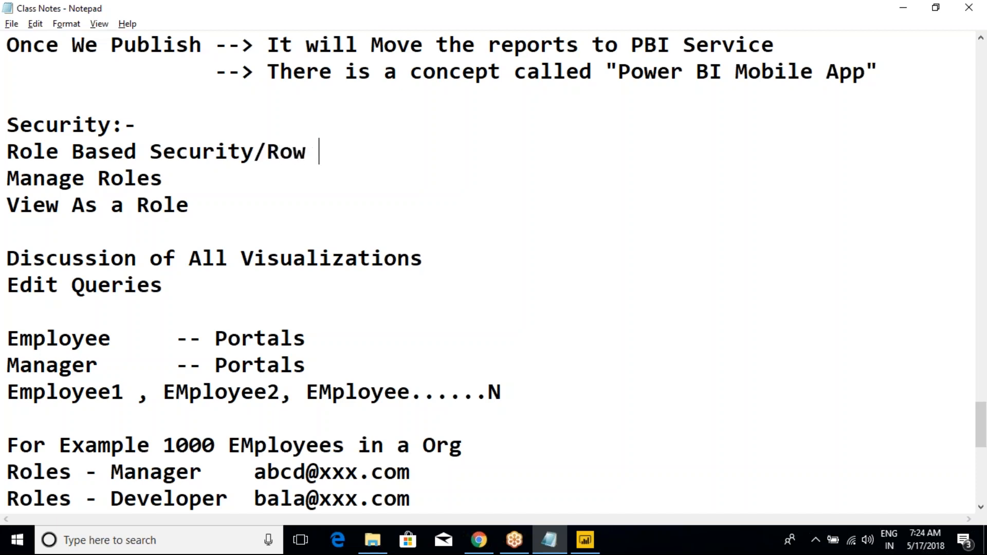
type("Based Security")
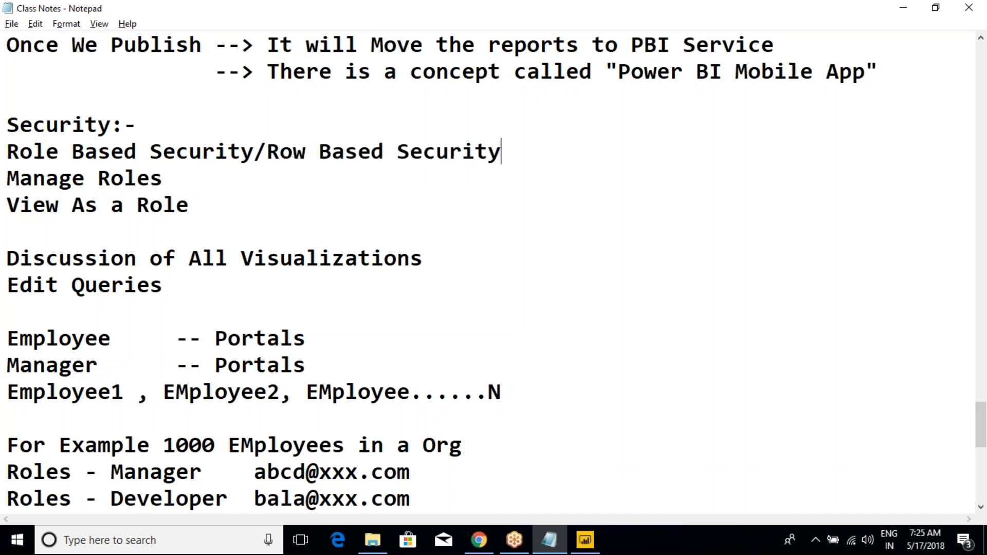
type(":-")
left_click_drag(8, 152, 267, 153)
left_click(266, 155)
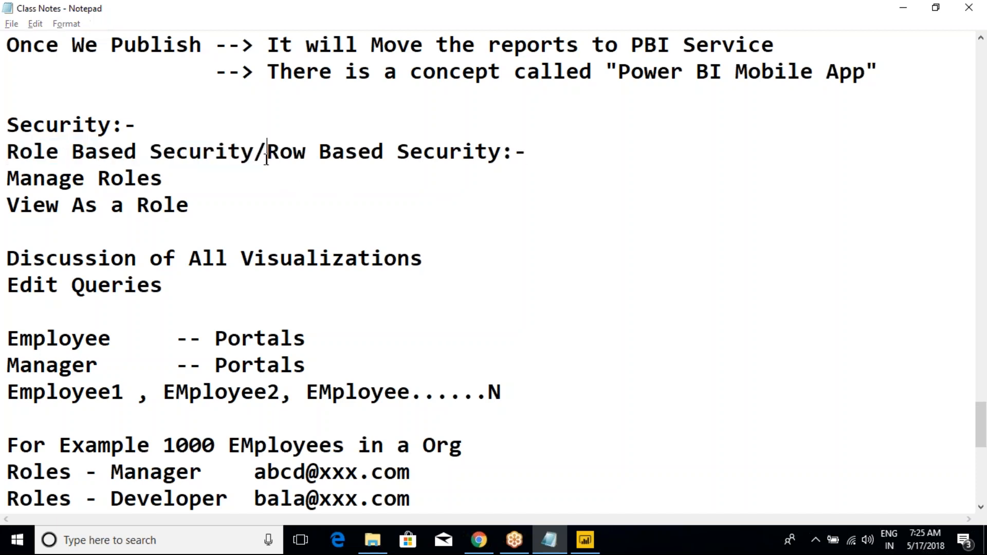
- Switch to Power BI Desktop to look at the Home commands, and return to the class notes
key("alt+Tab")
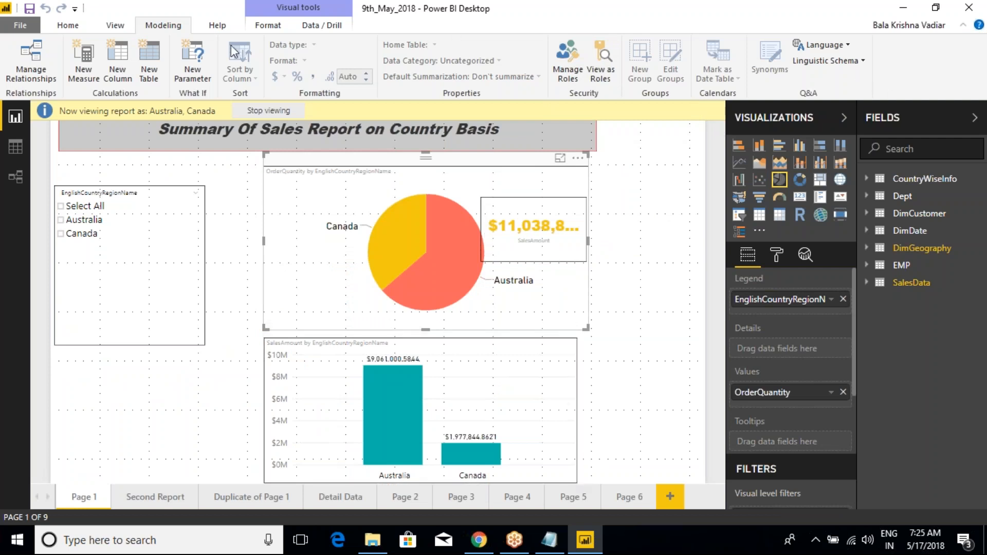
left_click(70, 26)
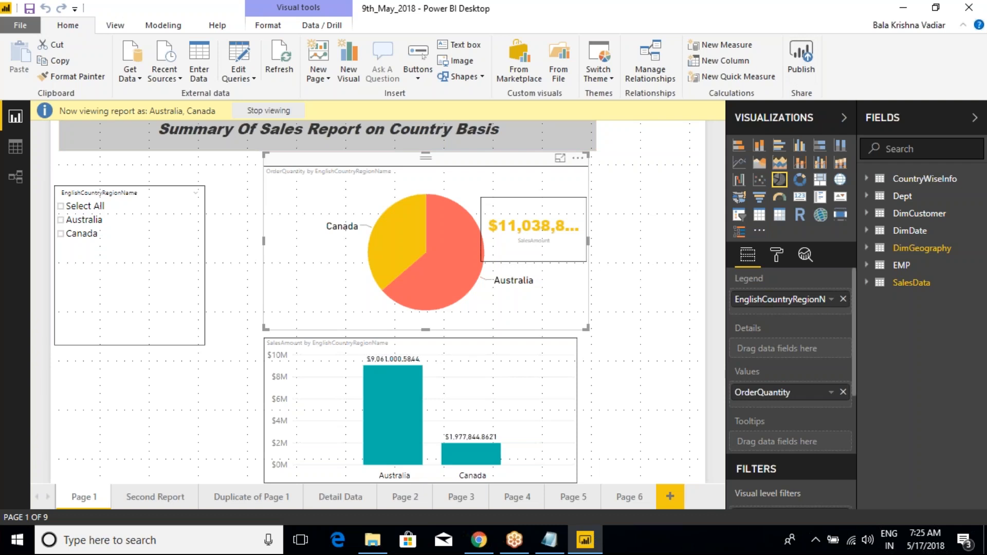
key("alt+Tab")
key("alt+Tab")
key("alt+Tab")
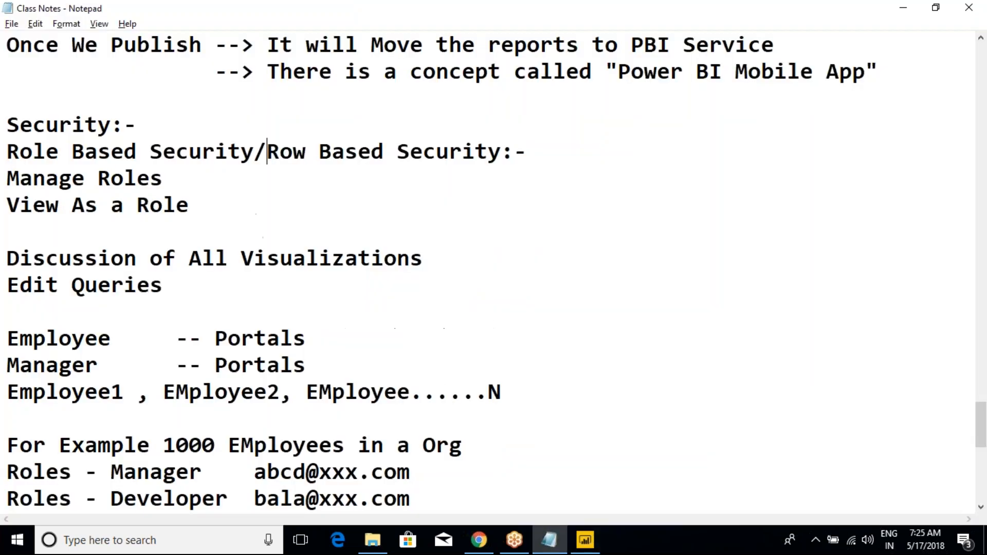
- Examine the earlier class notes on Power BI Service, Mobile, Report Server and DAX Expressions
scroll(264, 242, "up", 20)
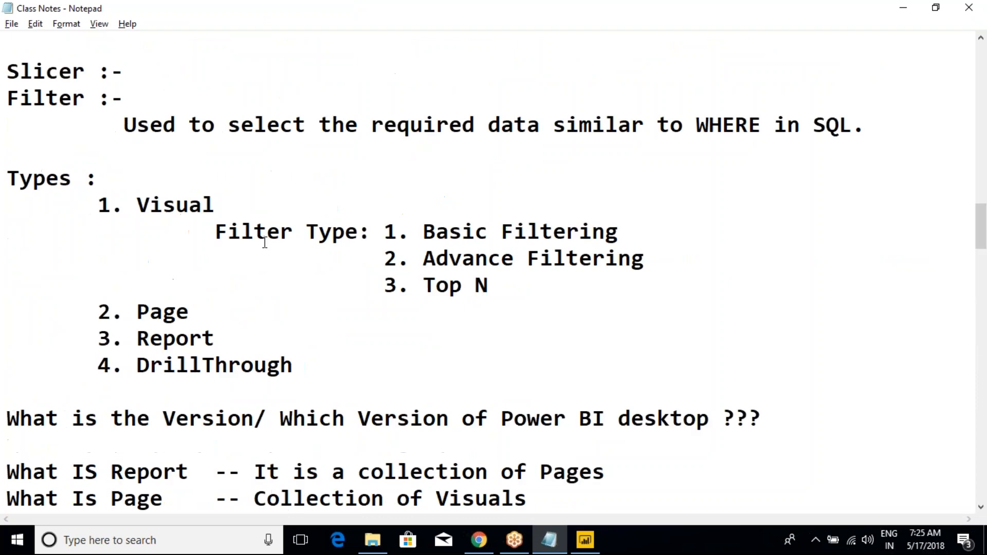
scroll(265, 242, "up", 6)
scroll(264, 242, "down", 3)
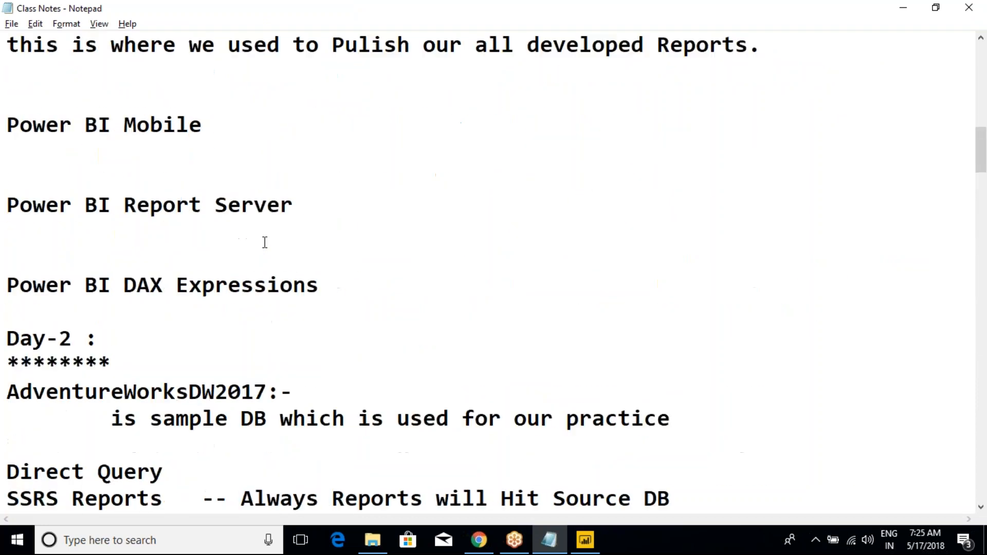
left_click_drag(329, 289, 22, 136)
left_click(255, 232)
left_click_drag(304, 212, 8, 207)
left_click(119, 247)
key("alt+Tab")
key("alt+Tab")
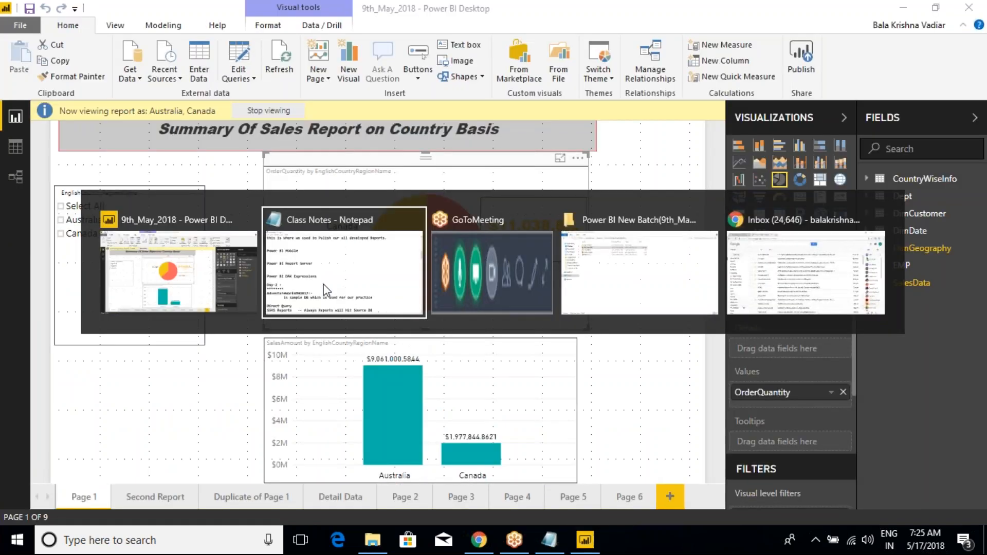
scroll(218, 230, "up", 2)
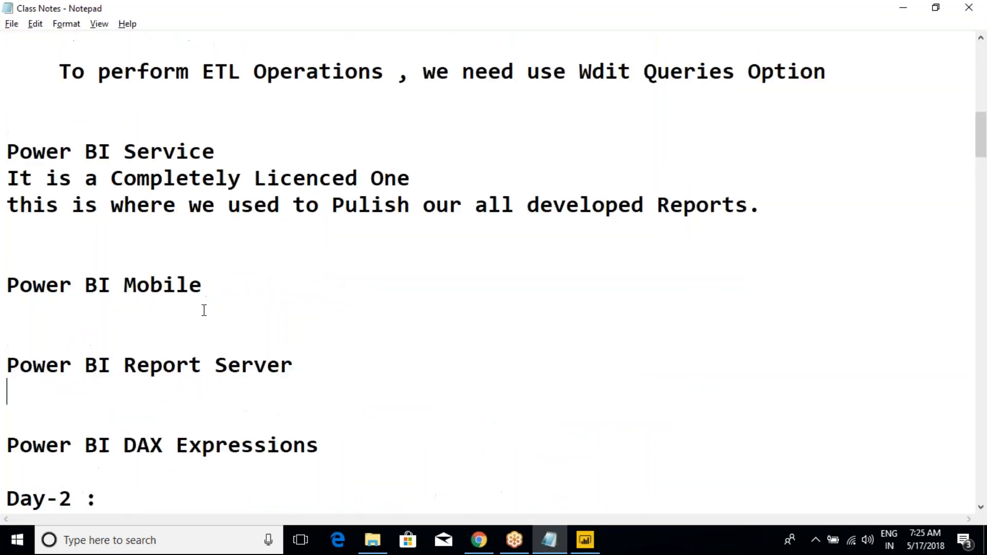
scroll(205, 311, "down", 6)
scroll(210, 315, "down", 20)
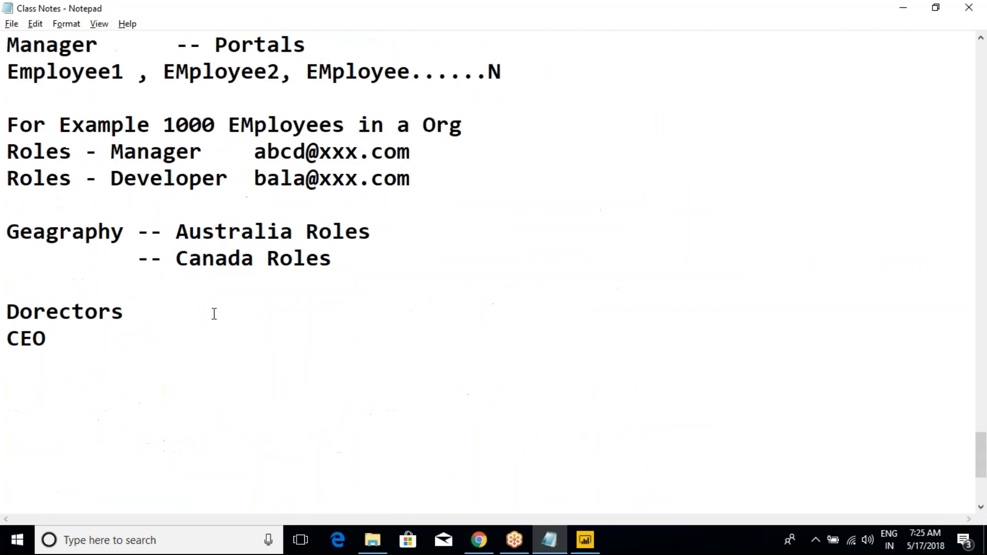
- Extend the "Security:-" heading in the notes with the text "2 Types of Security"
scroll(214, 314, "up", 1)
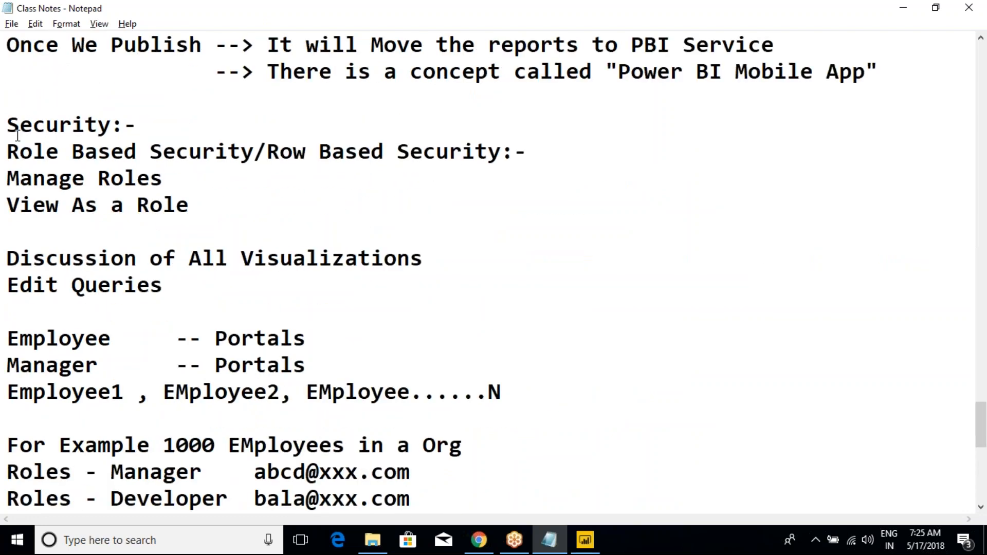
left_click_drag(8, 128, 123, 126)
left_click(124, 125)
left_click_drag(8, 153, 254, 171)
left_click(253, 171)
left_click_drag(16, 178, 32, 179)
left_click(476, 131)
type("Types -2")
key("BackSpace")
key("BackSpace")
key("BackSpace")
key("BackSpace")
key("BackSpace")
key("BackSpace")
key("BackSpace")
key("BackSpace")
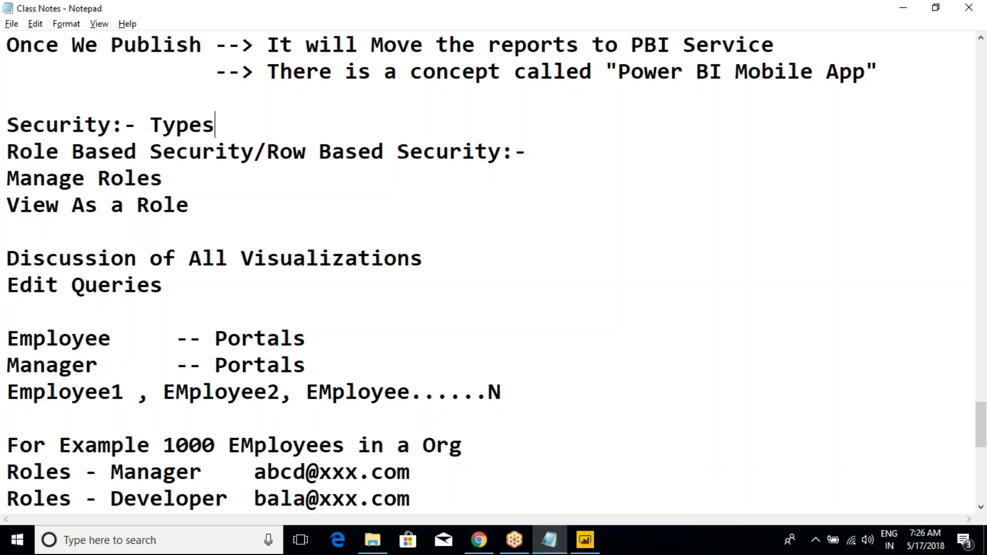
type("2 Ty")
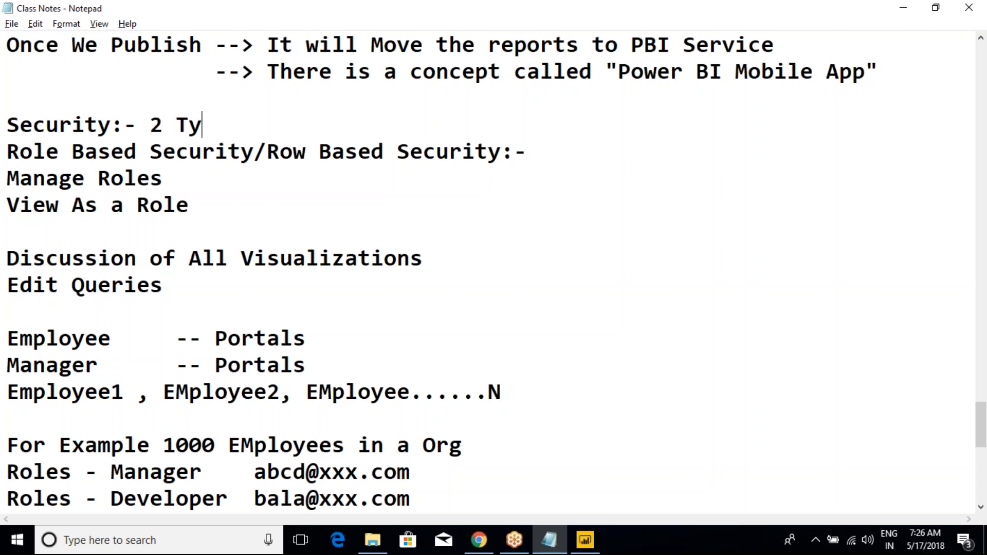
type("pes of Security")
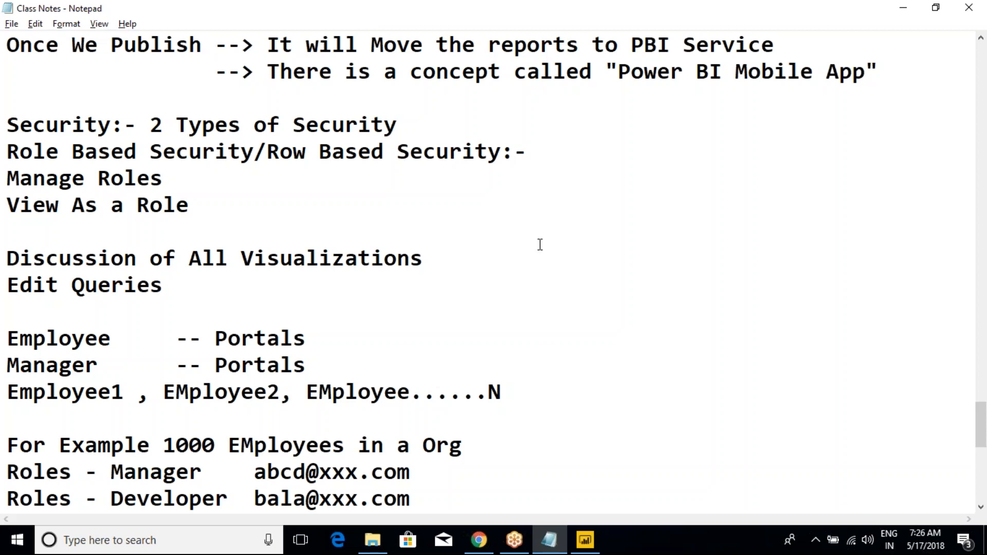
- Add the numbered line "1.Static Security:-" below the Security heading
key("Return")
type("Stat")
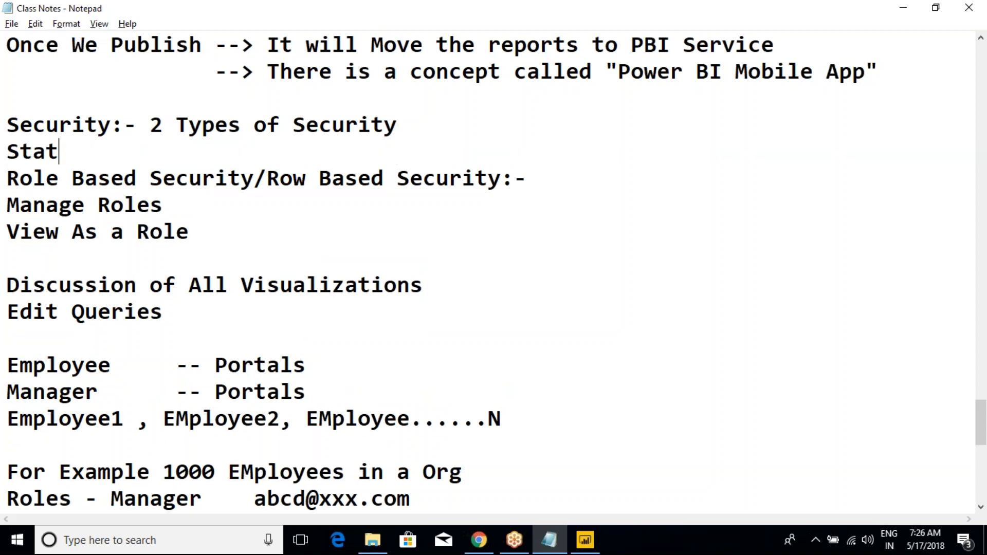
type("ic Security")
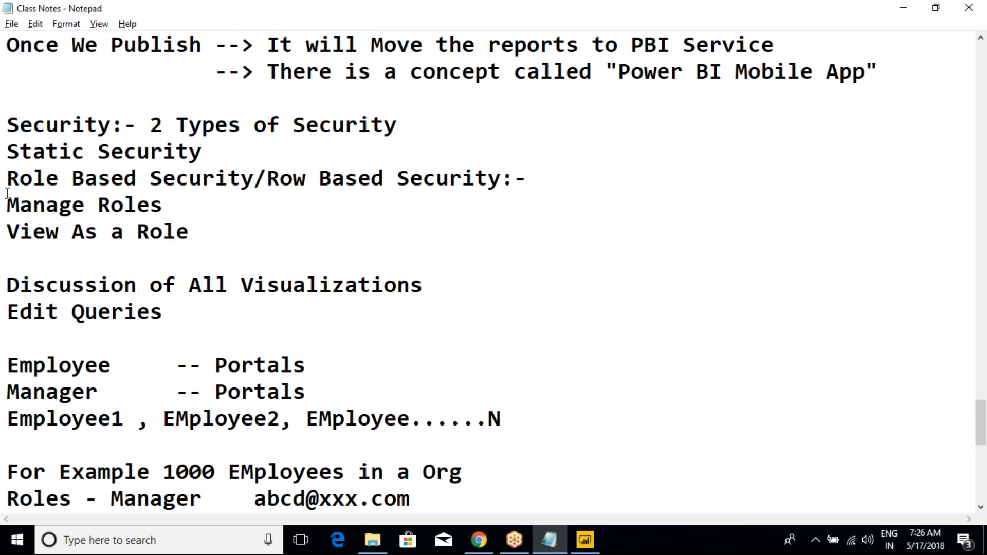
type(":-")
left_click(8, 152)
type("1.")
- Add the line "2. Dynamic Security" below View As a Role, leaving blank lines around it
left_click(95, 257)
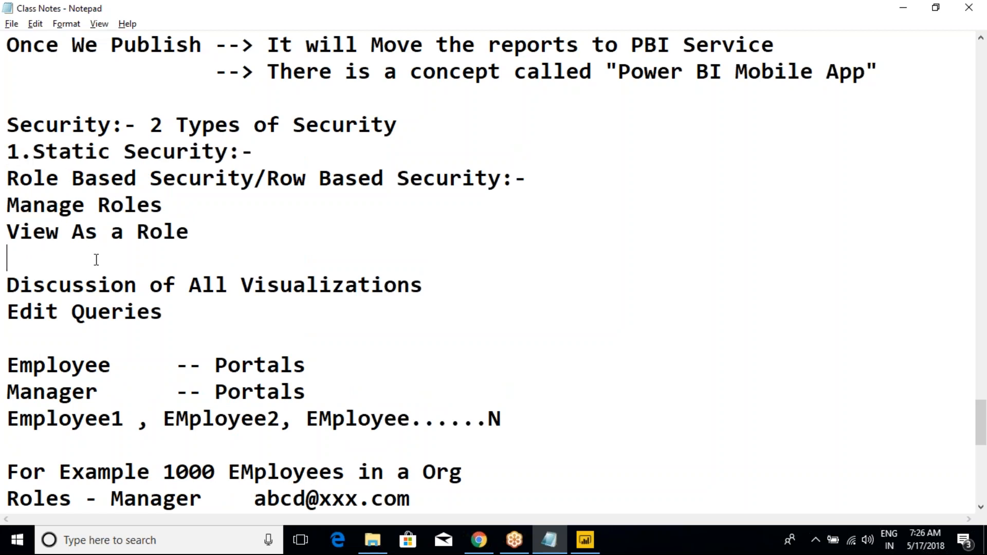
key("Return")
key("Return")
key("Up")
key("Up")
key("Return")
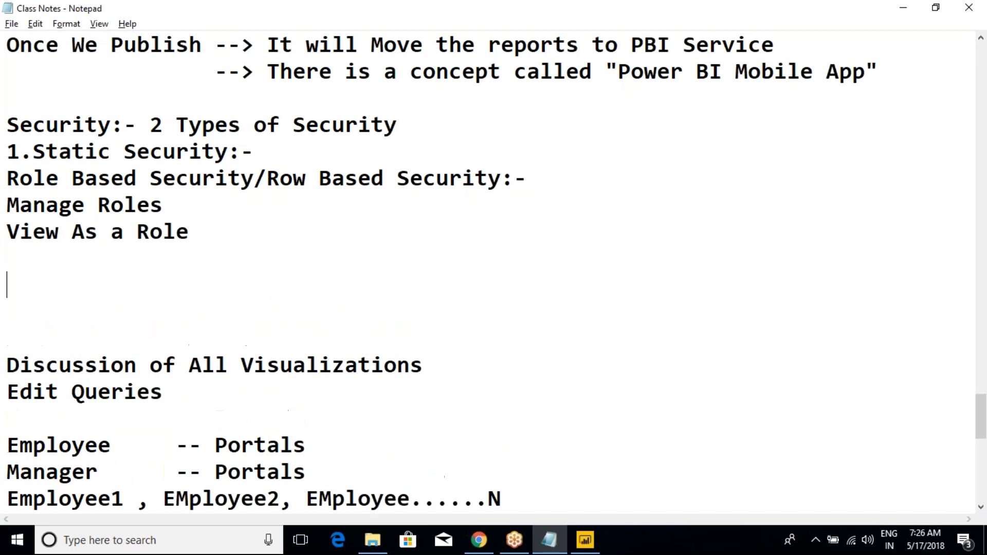
type("2. Dtnamic S")
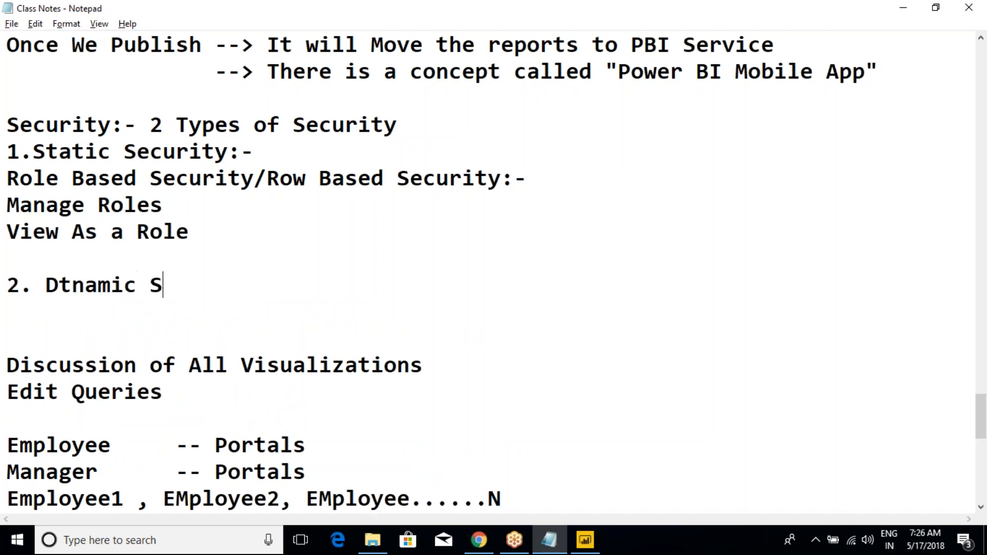
type("ecurity")
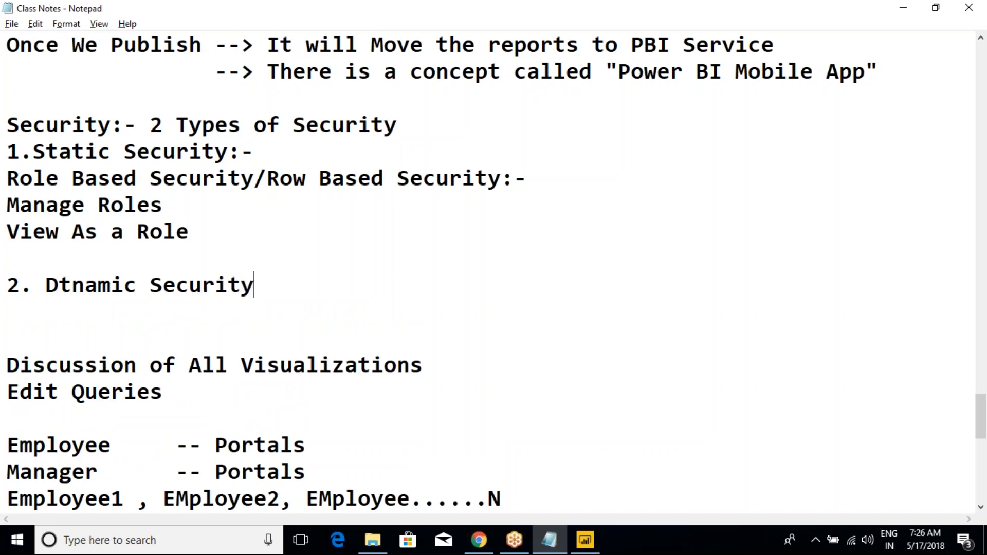
left_click(73, 288)
key("BackSpace")
type("y")
left_click_drag(286, 293, 10, 126)
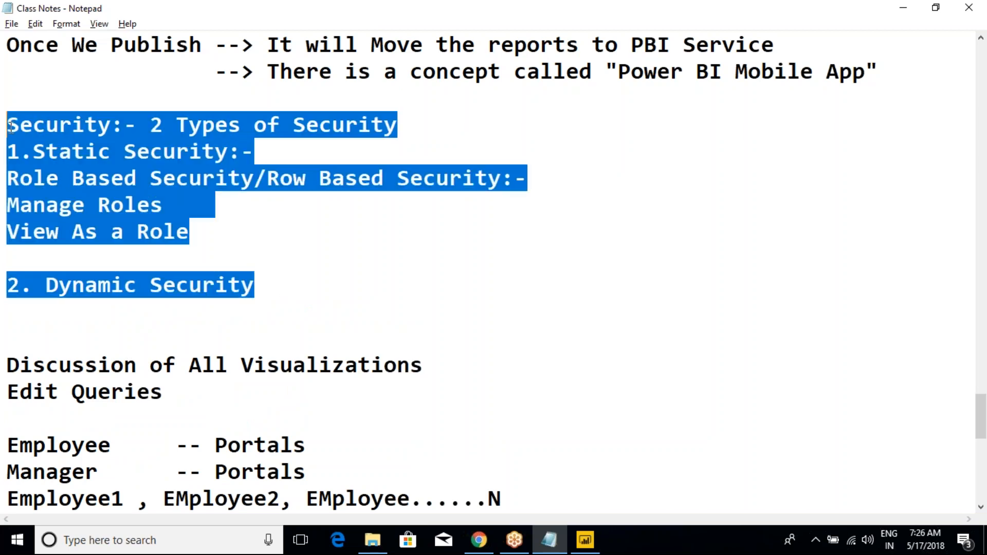
left_click(137, 178)
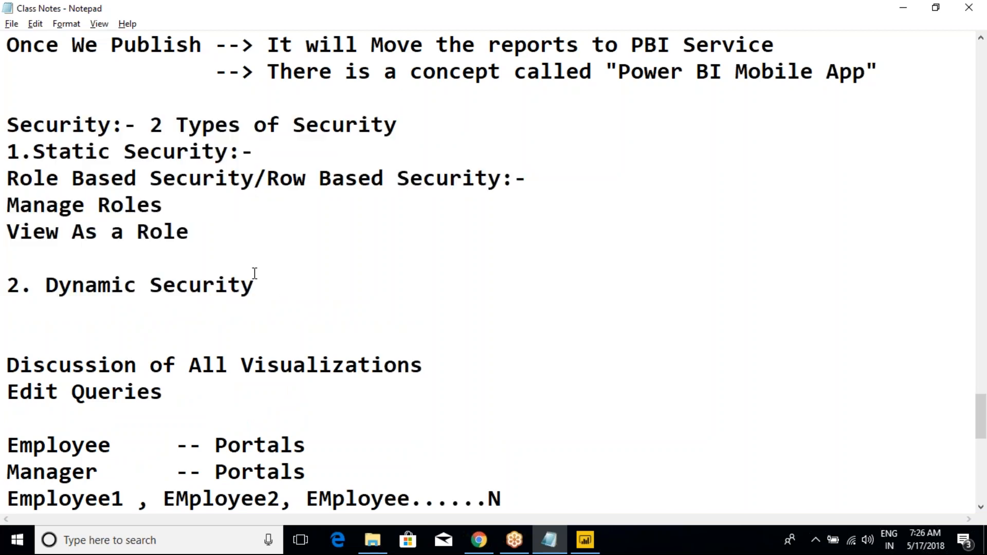
- Switch to Power BI Desktop, show the Modeling commands, and draw a red box around the account name with an arrow to the Security group
left_click(596, 547)
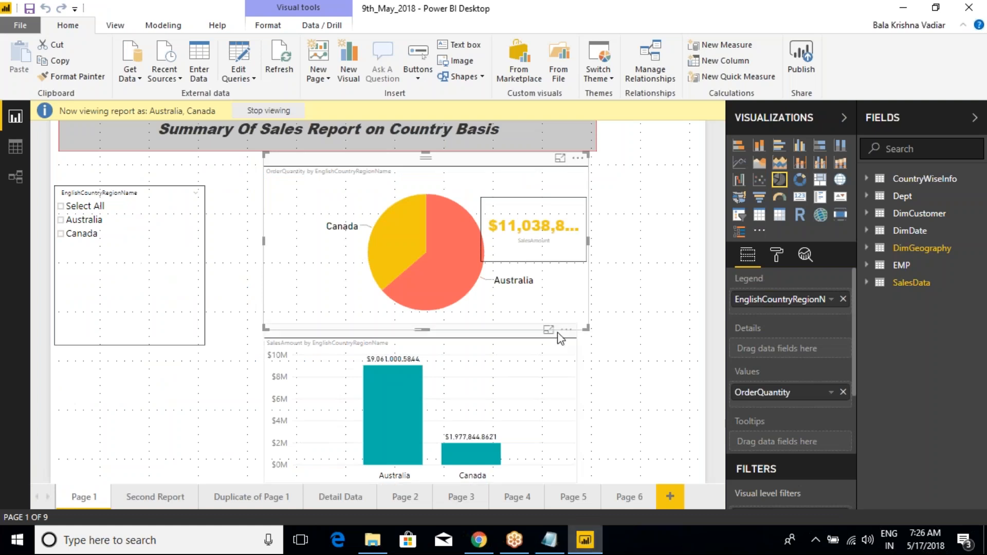
left_click(163, 25)
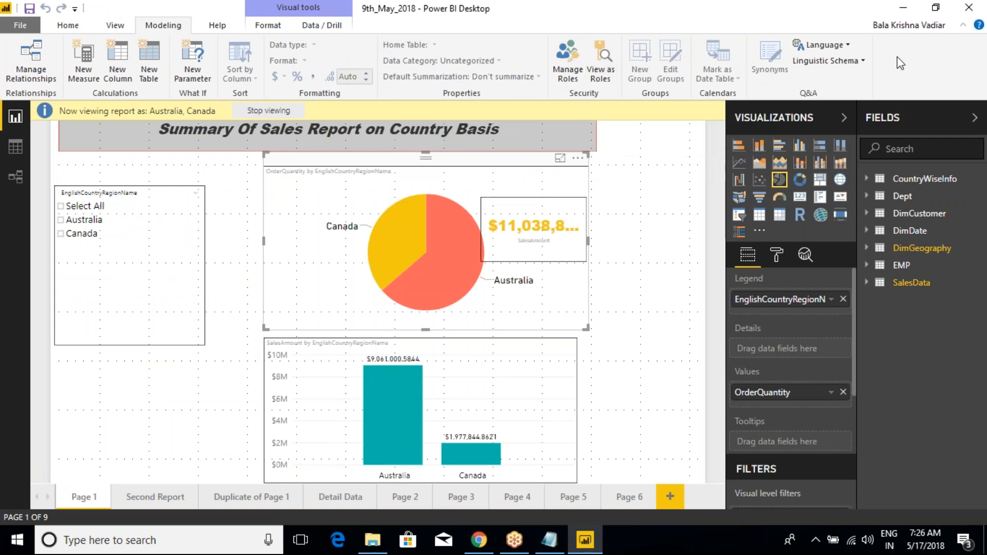
key("ctrl+2")
left_click_drag(869, 9, 960, 46)
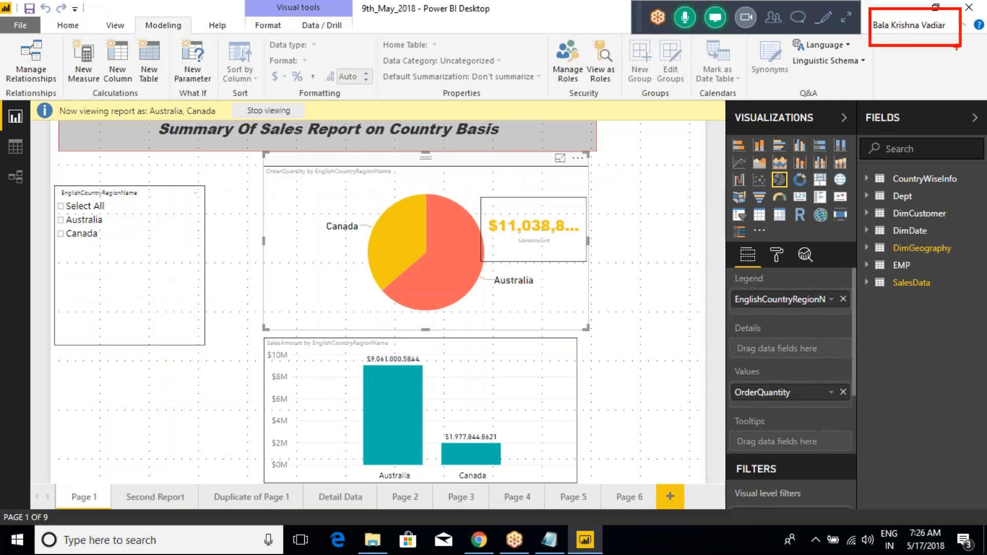
mouse_move(917, 30)
left_mouse_down()
mouse_move(826, 136)
mouse_move(659, 143)
mouse_move(613, 90)
mouse_move(643, 94)
left_mouse_up()
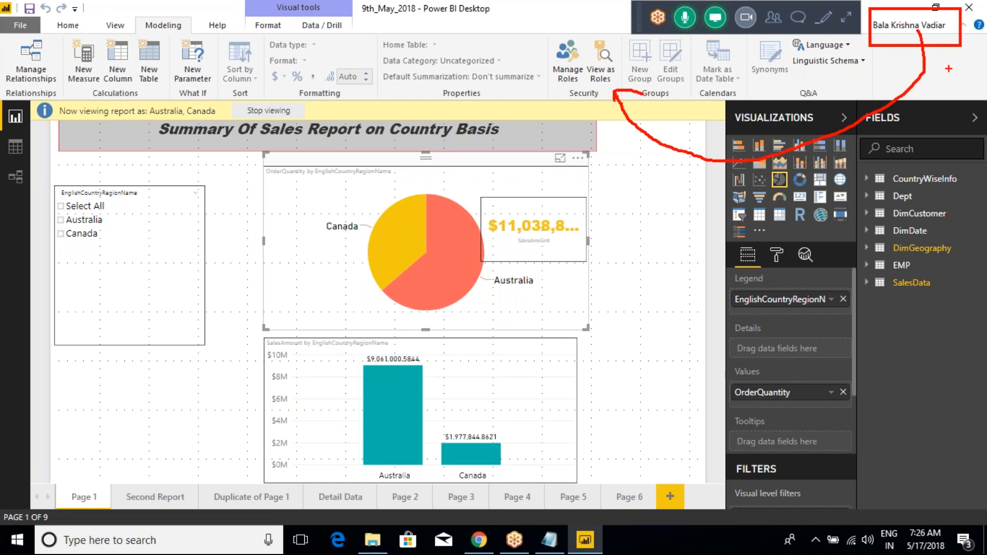
- Draw a red line across the pie chart area, mark the pie and both sales columns with red strokes, and clear the annotations
left_click_drag(247, 217, 461, 336)
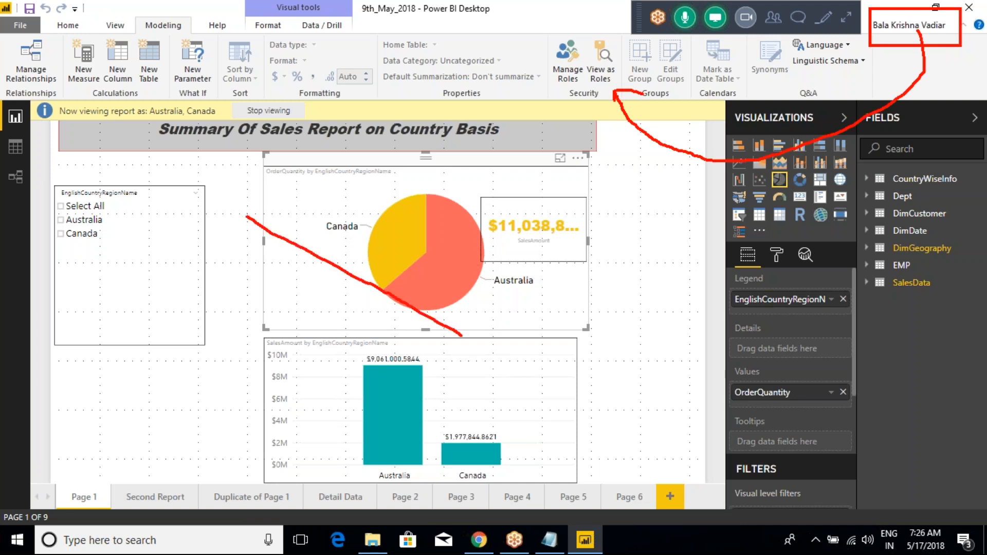
left_click_drag(363, 246, 401, 210)
left_click_drag(363, 400, 403, 353)
left_click_drag(468, 426, 498, 361)
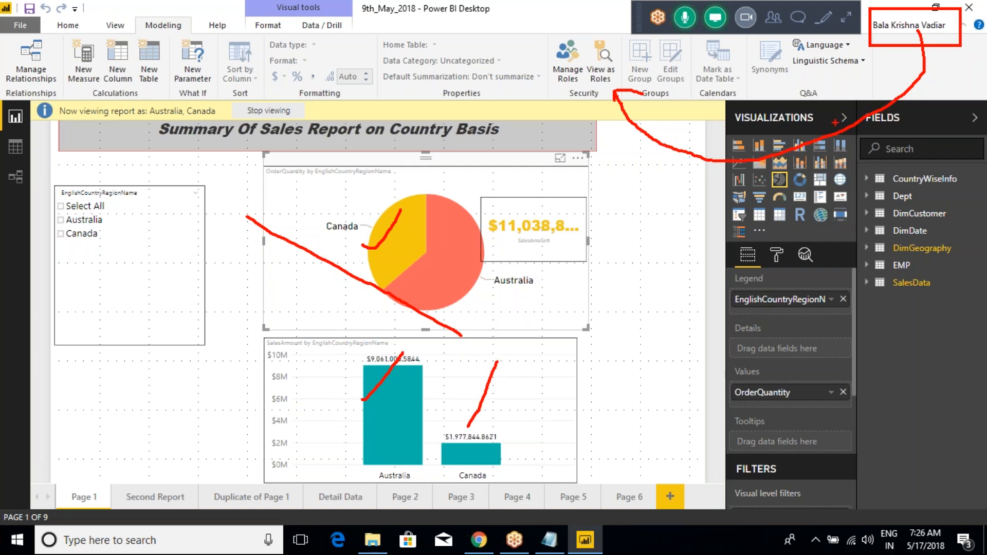
key("Escape")
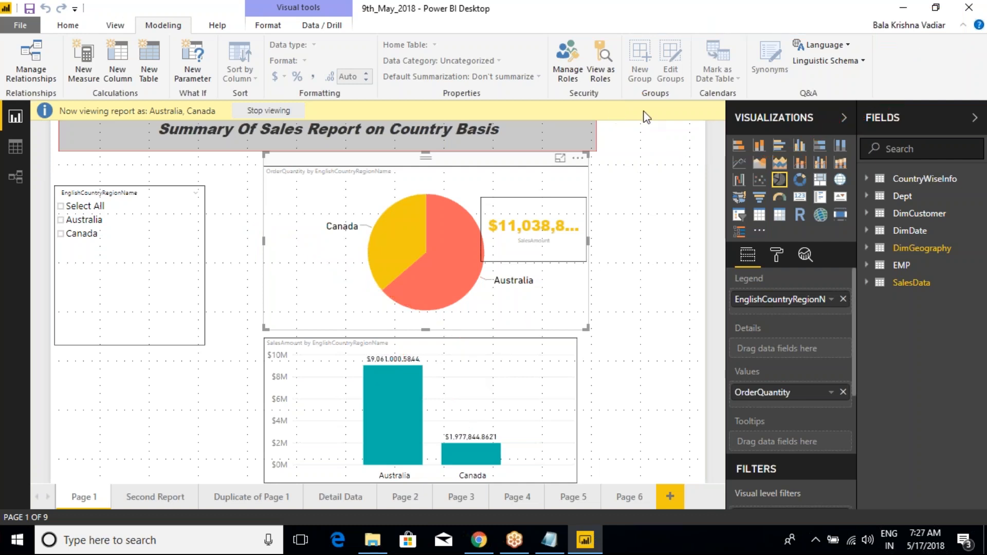
- Mark the signed-in account name with a red box, replace it with a red arrow from the name to Manage Roles, and clear the marks
left_click_drag(910, 22, 885, 85)
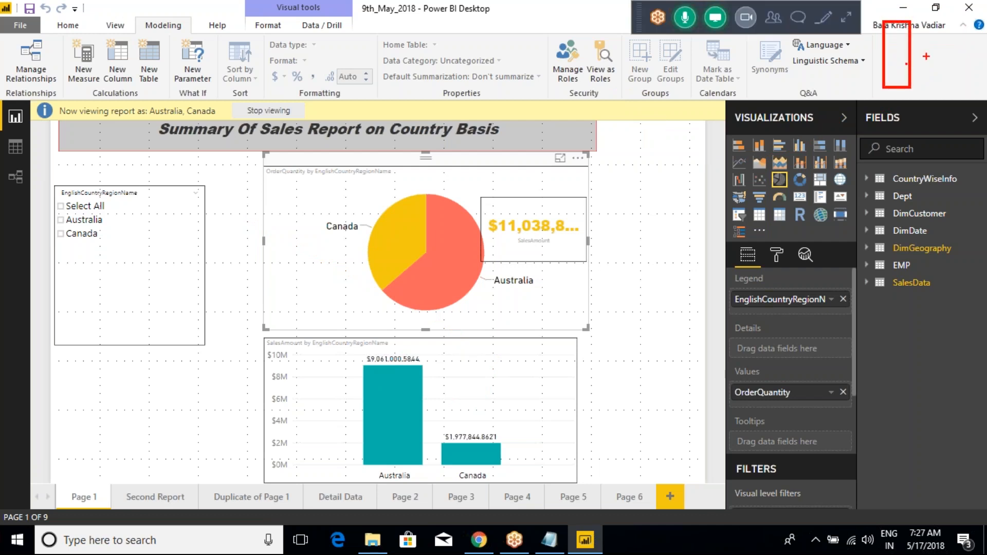
key("Escape")
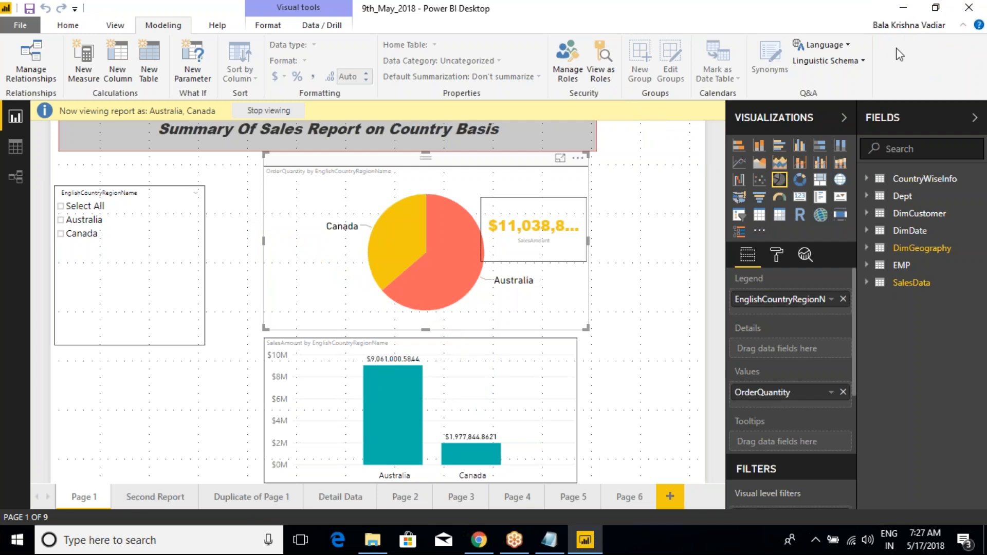
key("ctrl+2")
mouse_move(914, 28)
left_mouse_down()
mouse_move(909, 47)
mouse_move(794, 143)
mouse_move(611, 110)
mouse_move(580, 84)
mouse_move(586, 75)
mouse_move(577, 116)
left_mouse_up()
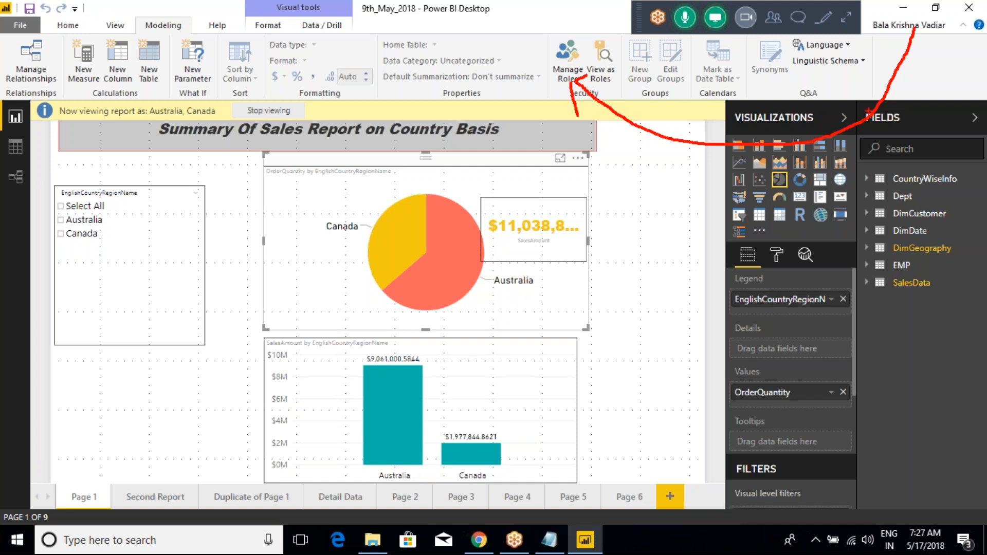
key("Escape")
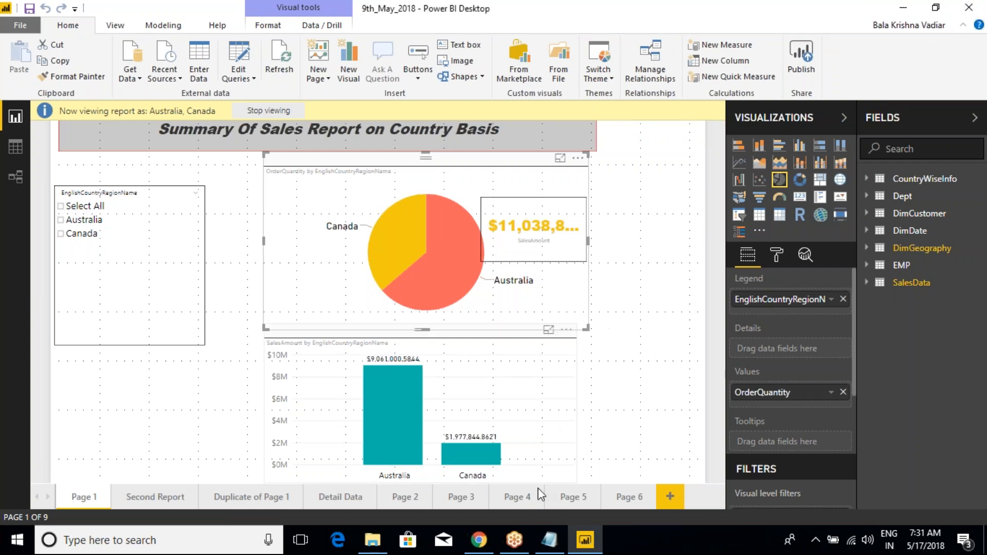
- Switch to the class notes in Notepad and place the text cursor below the underlined "Discussion of All Visualizations" heading
left_click(555, 547)
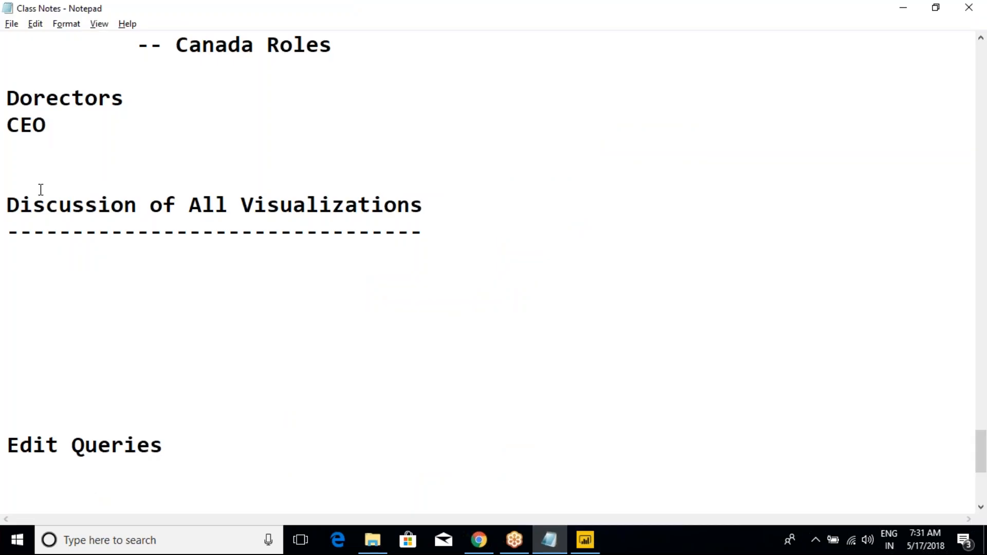
left_click_drag(6, 205, 417, 222)
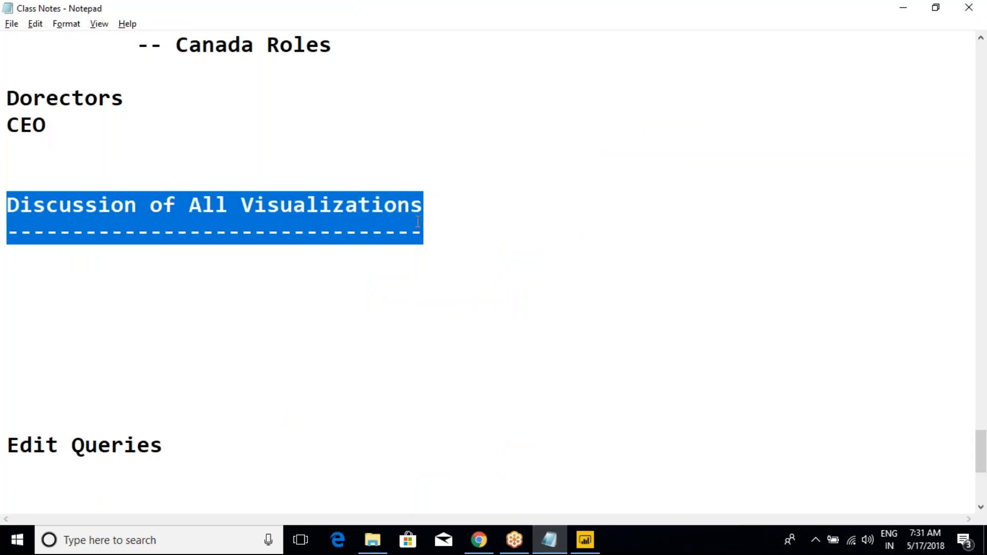
left_click(332, 256)
- Return to Power BI Desktop and, on Page 6, remove the Australia and Canada roles from View as Roles
left_click(585, 540)
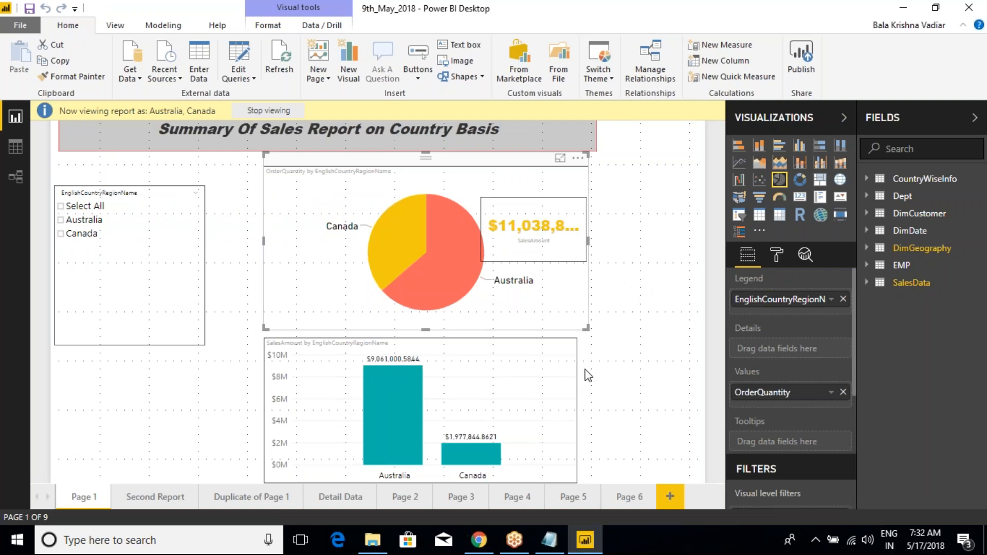
left_click(630, 498)
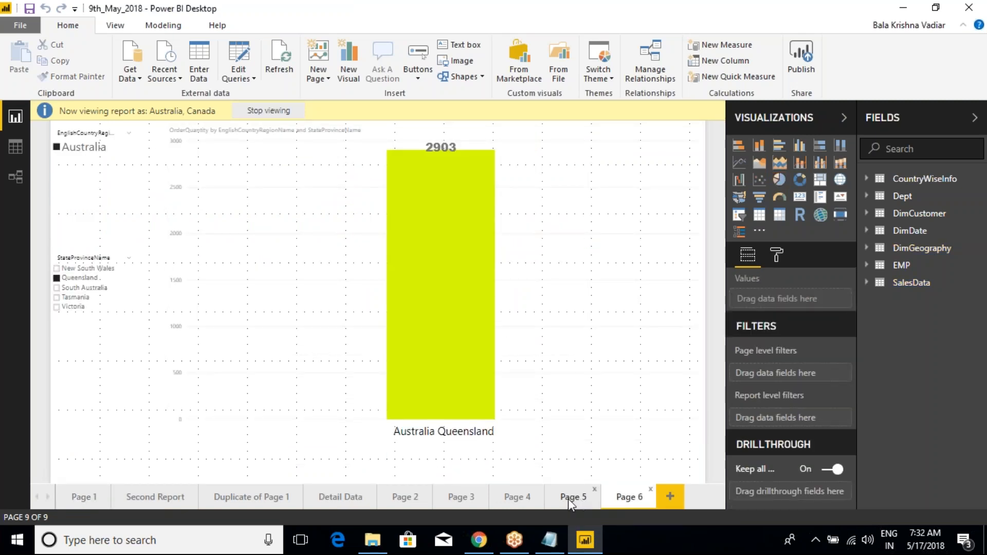
left_click(164, 25)
left_click(600, 61)
left_click(397, 174)
left_click(537, 374)
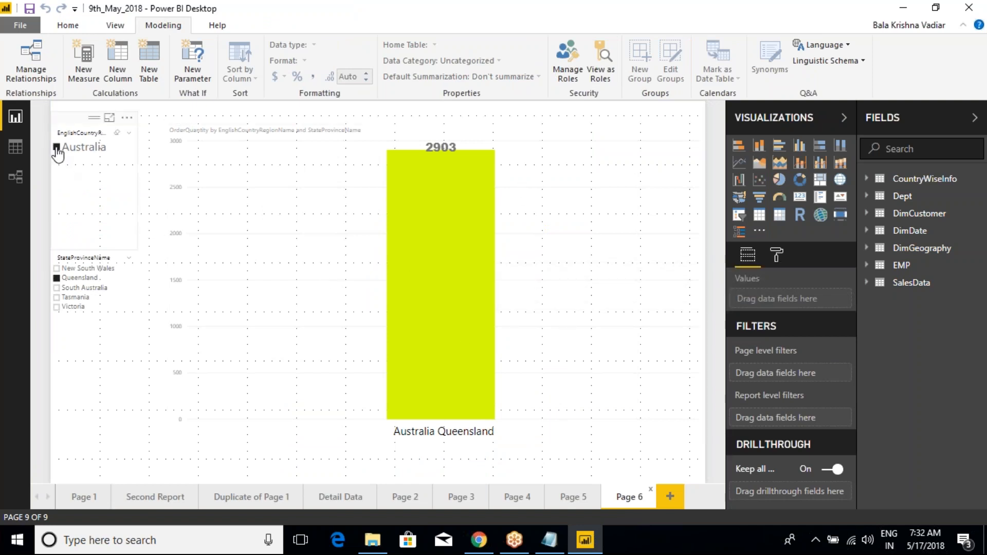
- Clear the Australia selection in Page 6's country slicer, and add a new blank report page after checking Page 1
left_click(56, 149)
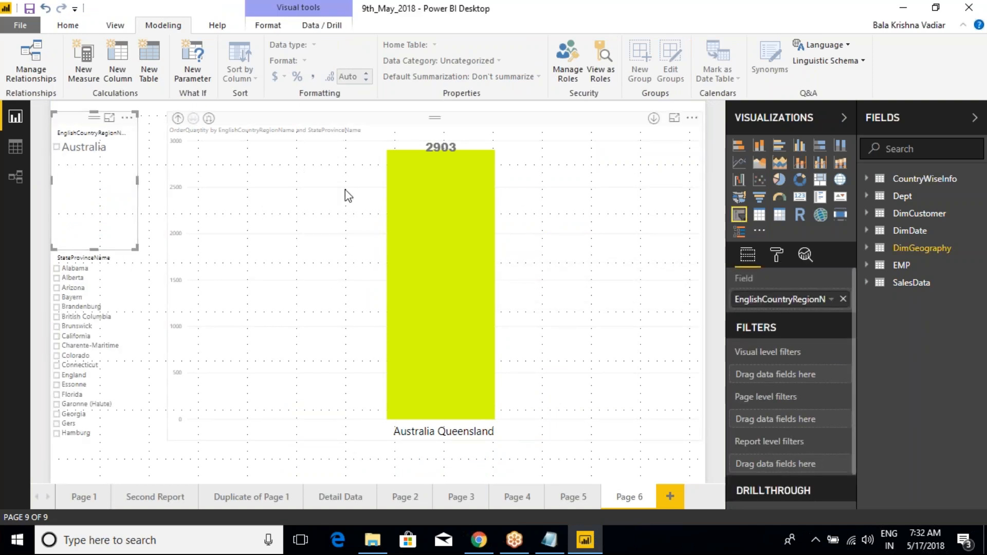
left_click(82, 498)
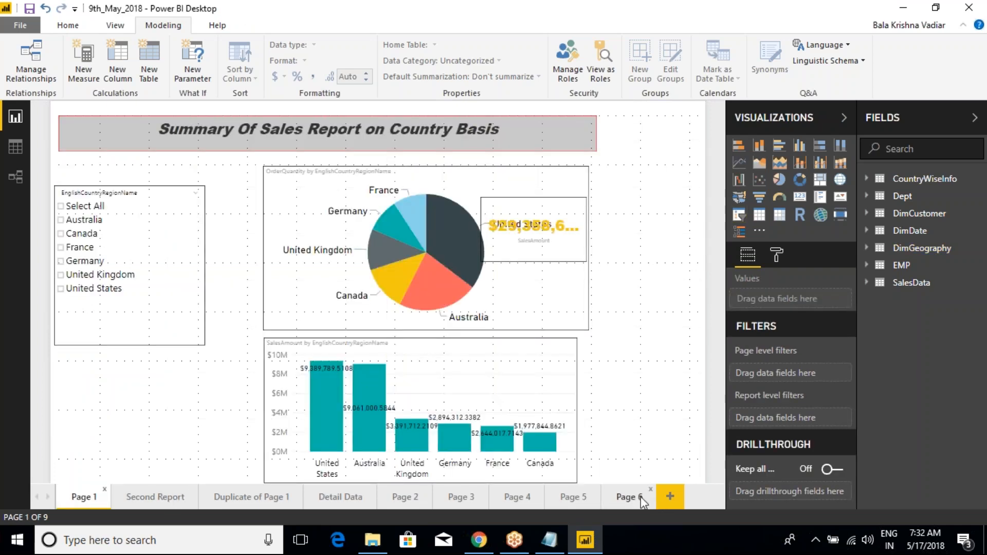
left_click(640, 497)
left_click(669, 496)
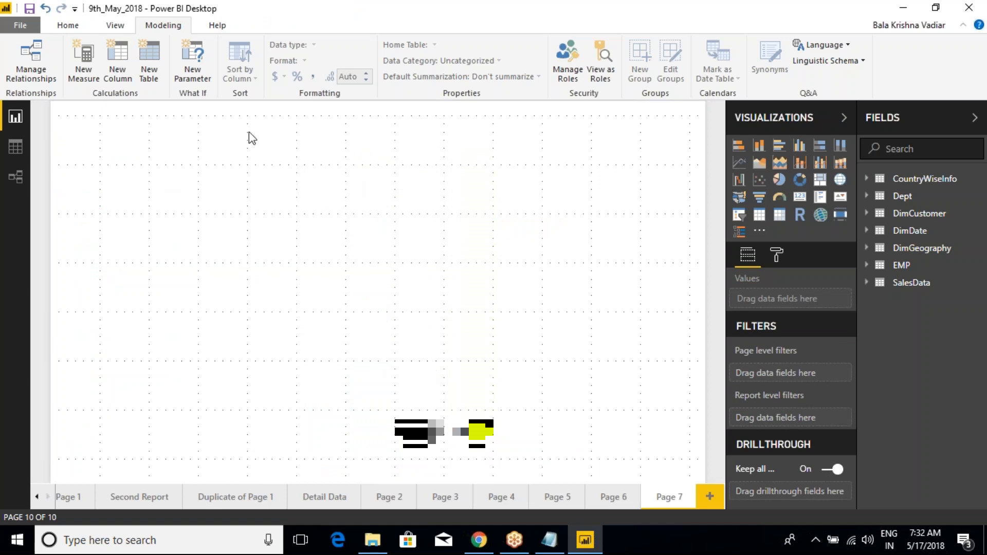
- Show the Home commands, mark the visualization gallery and its card, multi-row card, slicer, table and matrix icons in red, and clear the marks
left_click(66, 27)
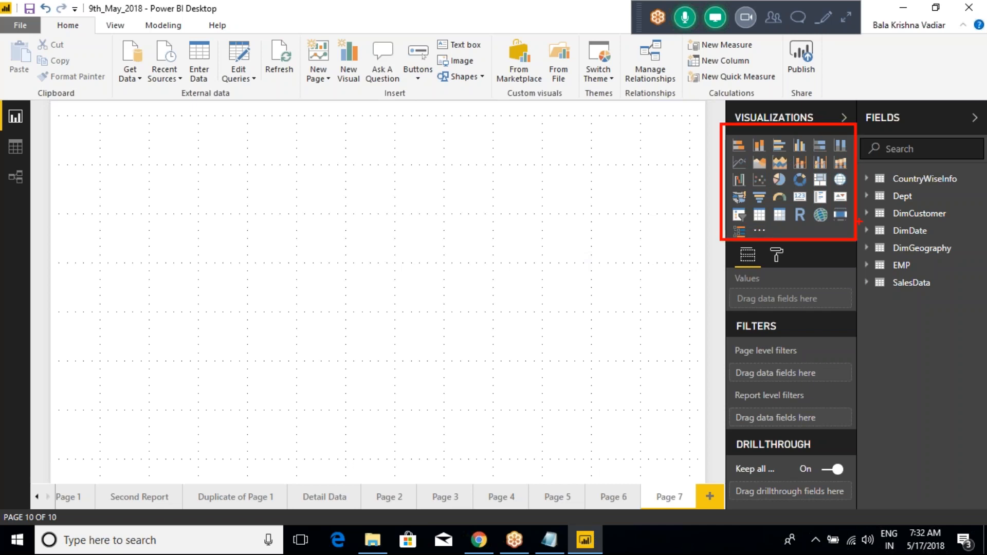
key("Escape")
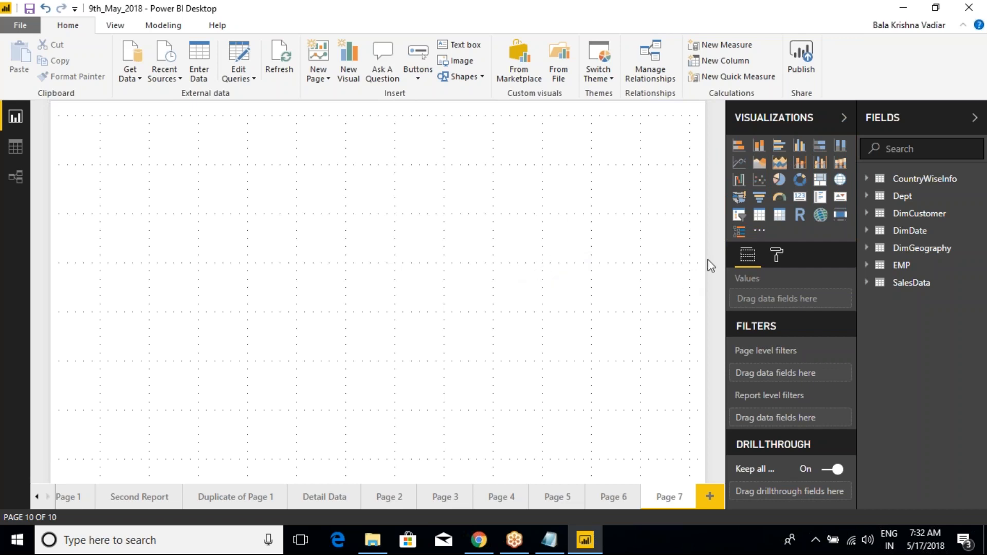
key("ctrl+2")
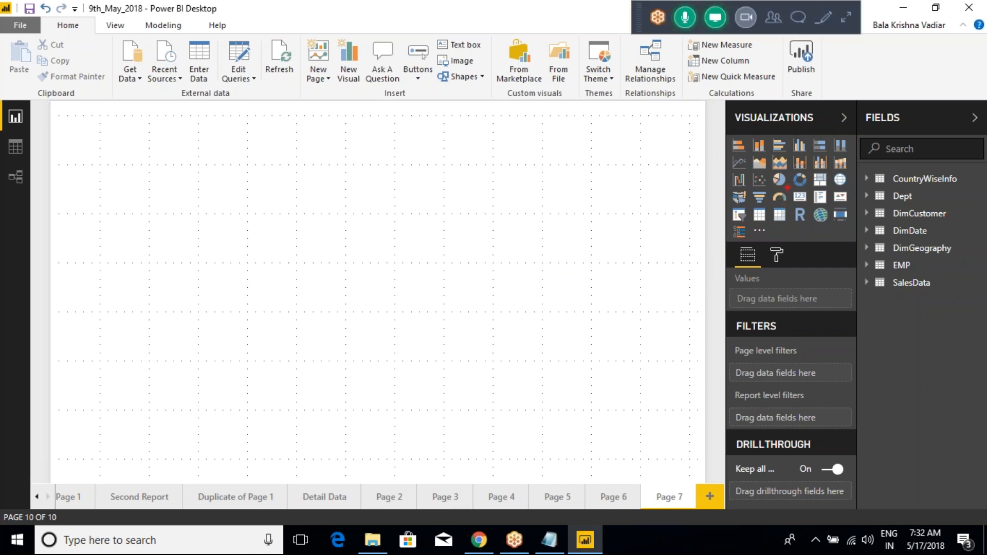
left_click_drag(784, 182, 830, 208)
left_click_drag(756, 246, 757, 250)
left_click_drag(738, 218, 680, 217)
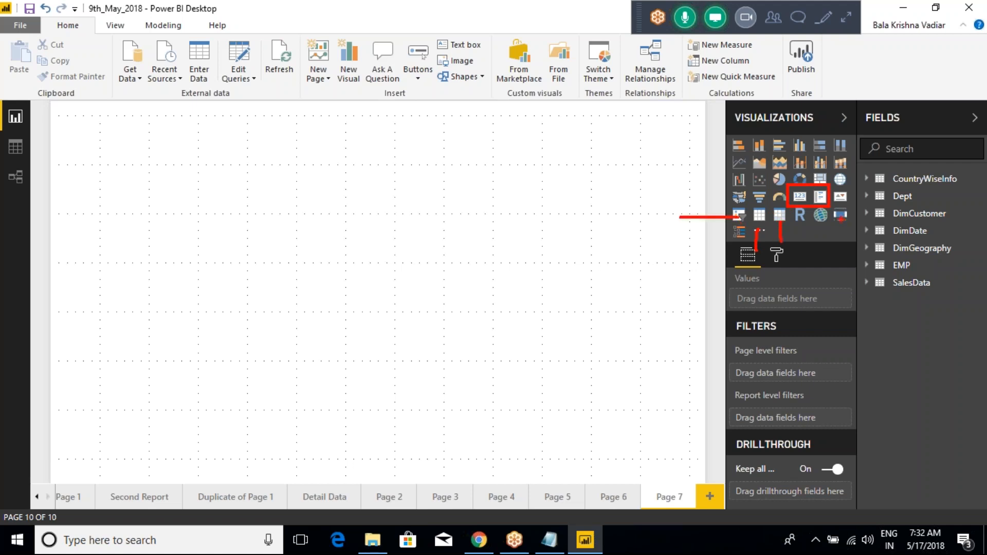
left_click_drag(734, 237, 663, 274)
left_click_drag(839, 219, 838, 262)
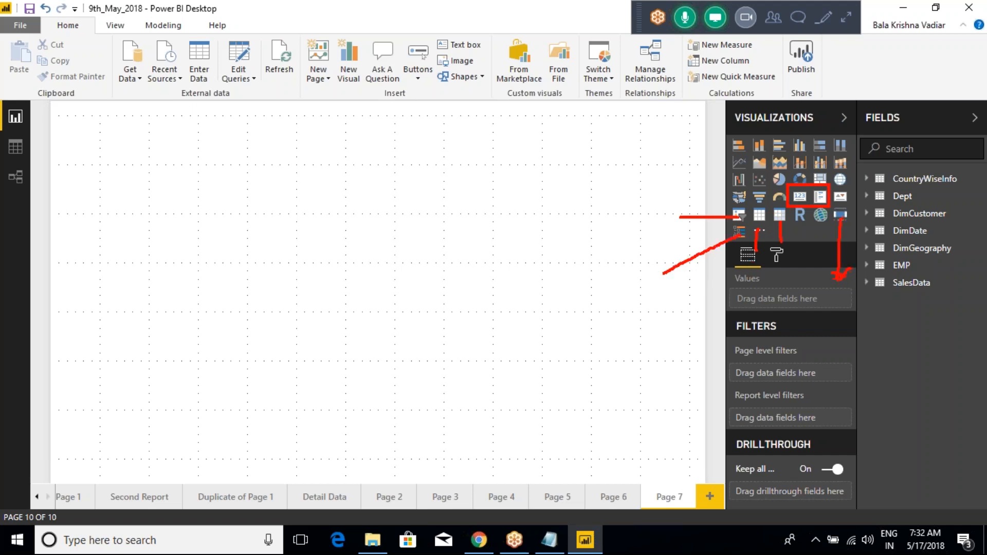
key("Escape")
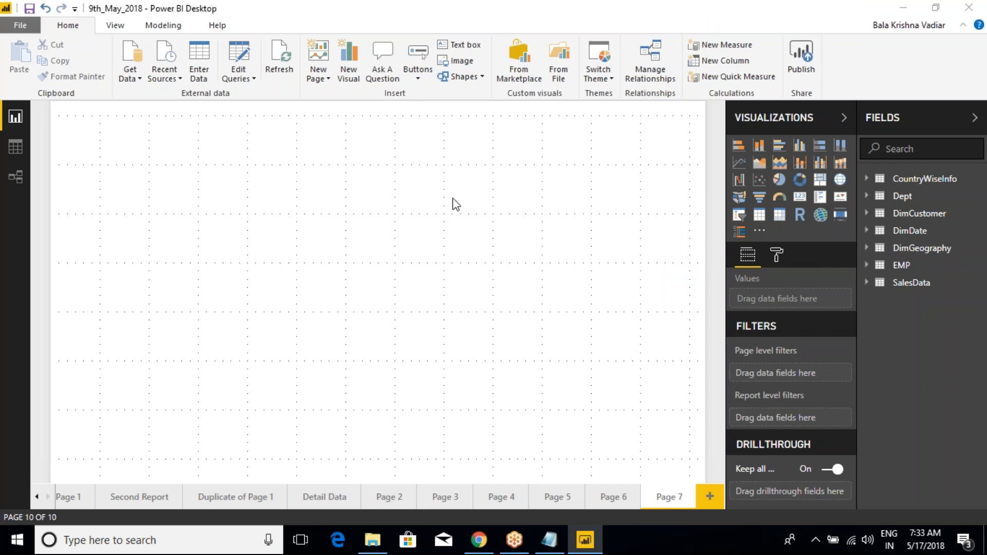
- Switch to the class notes and add the line "1.CARD" below the "Discussion of All Visualizations" heading
key("alt+Tab")
type("1.Ca")
key("BackSpace")
type("ARD")
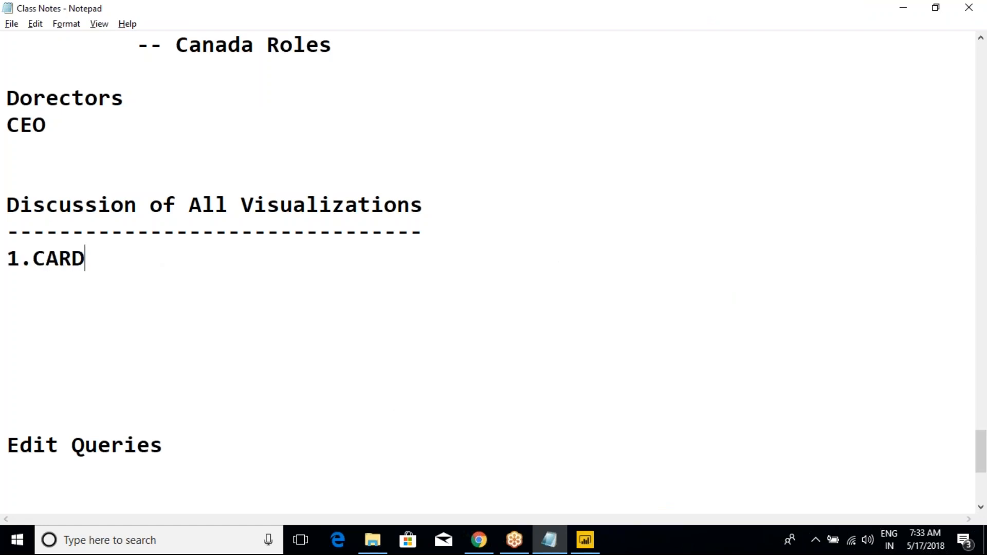
- Add the line "2.MULTI ROW CARD" below the CARD line and switch back to Power BI Desktop
key("Return")
type("2.MULT")
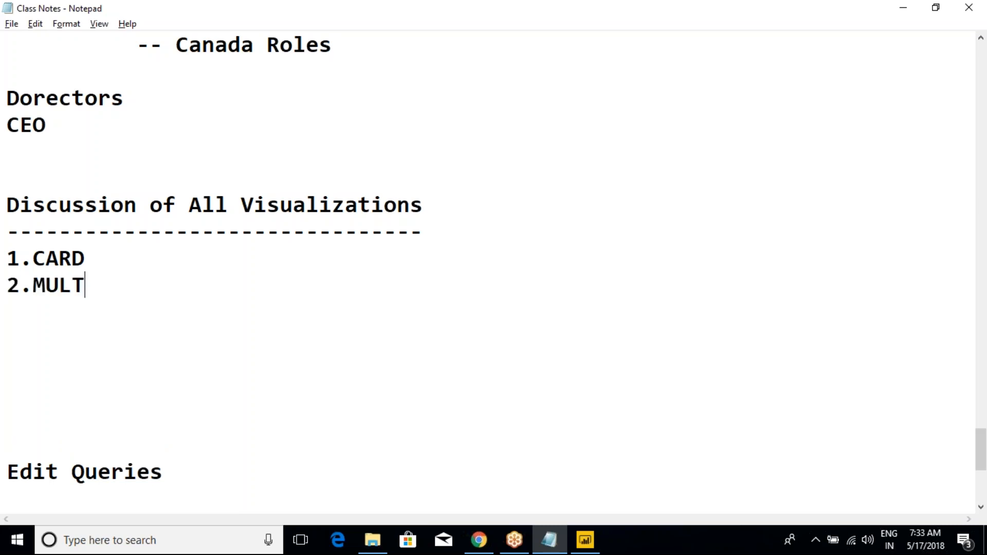
type("O ROW CARD")
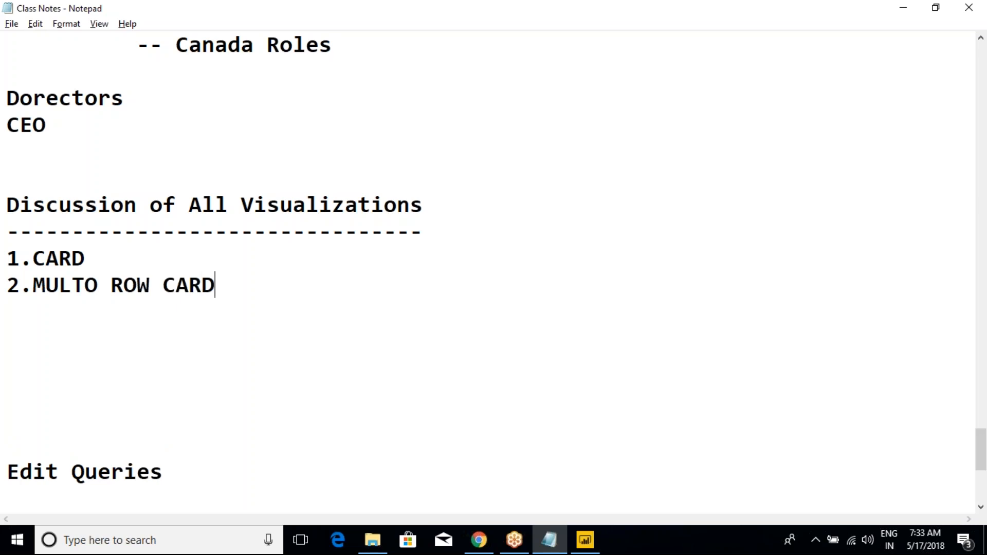
left_click(83, 291)
key("Delete")
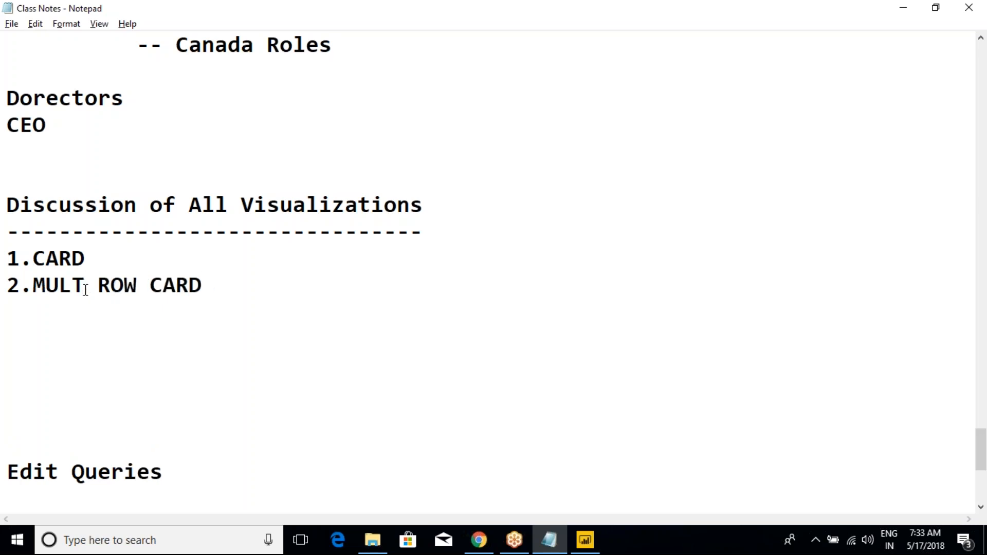
type("I")
key("alt+Tab")
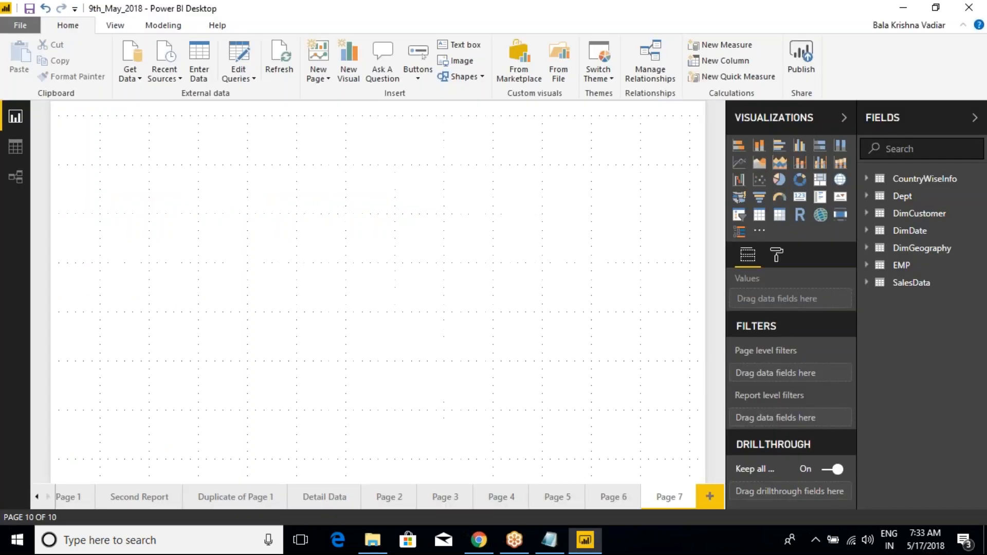
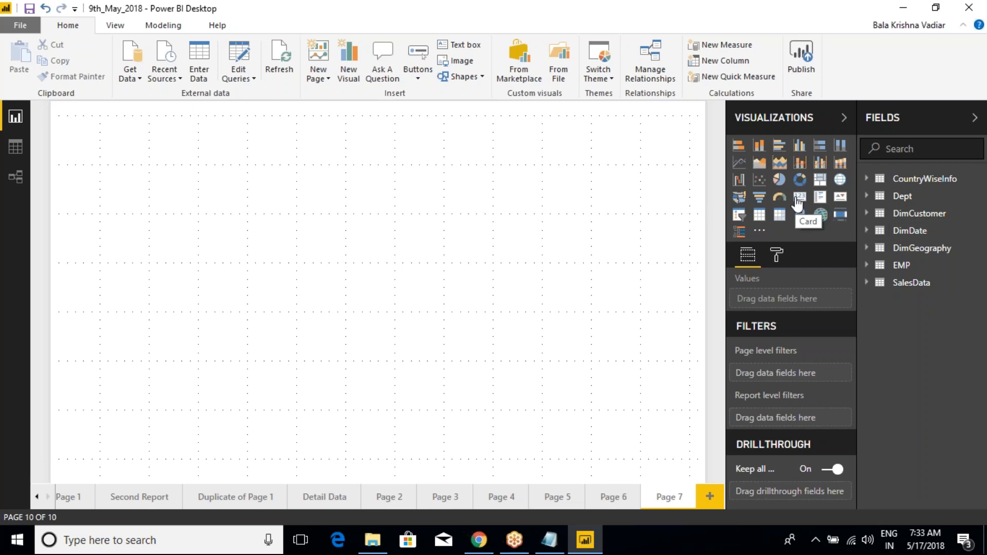
- Add a Card visual near the upper middle of Page 7, show SalesAmount from SalesData in it, and enlarge it slightly
left_click(800, 203)
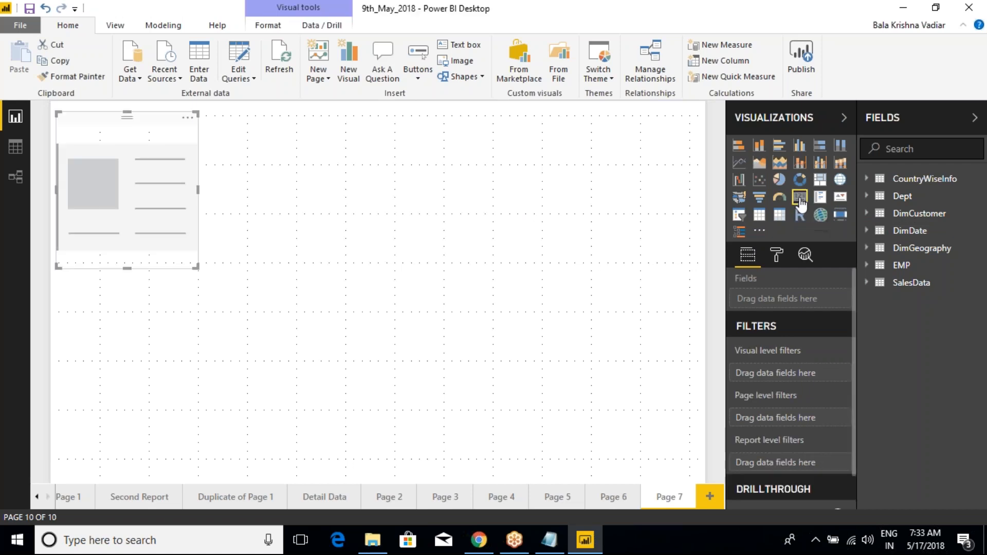
left_click_drag(161, 141, 366, 144)
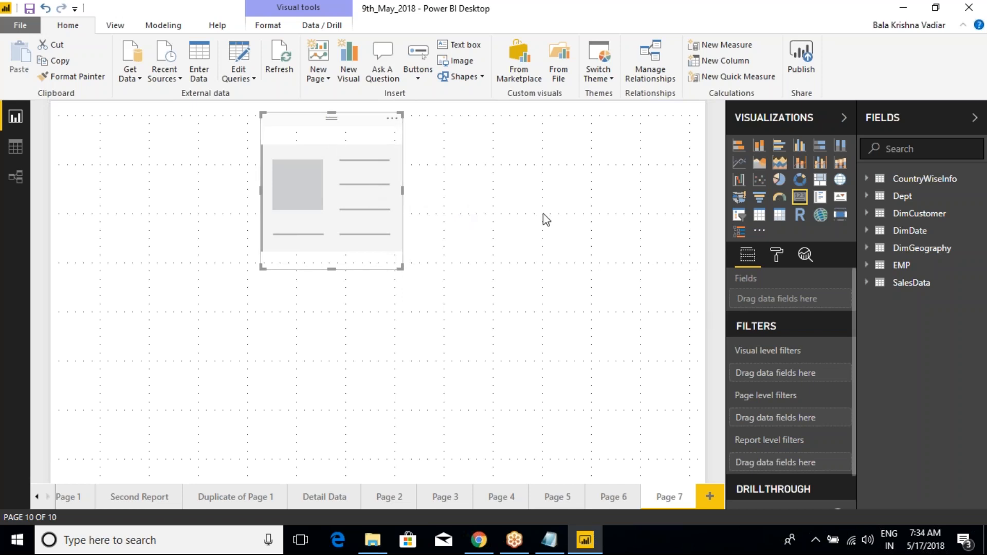
left_click(868, 283)
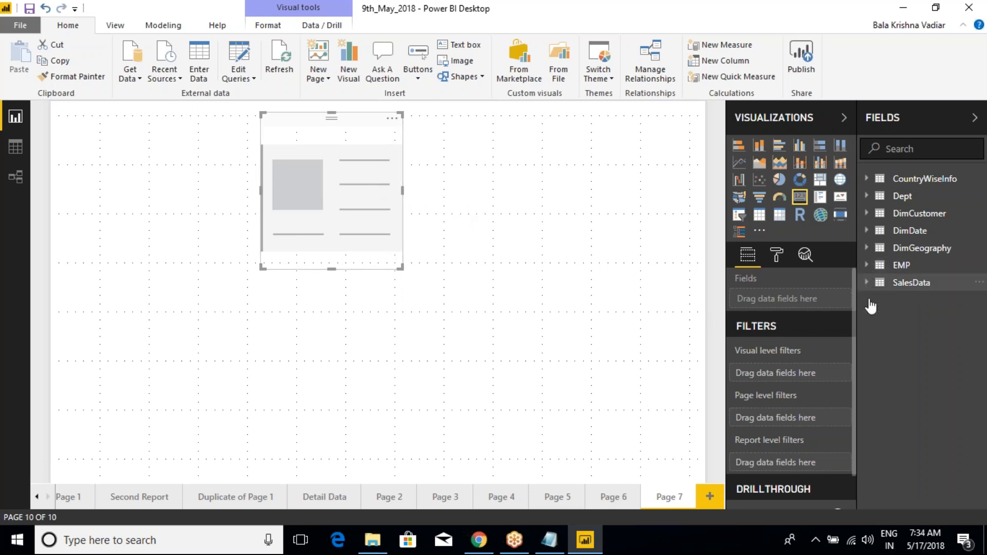
scroll(936, 403, "down", 3)
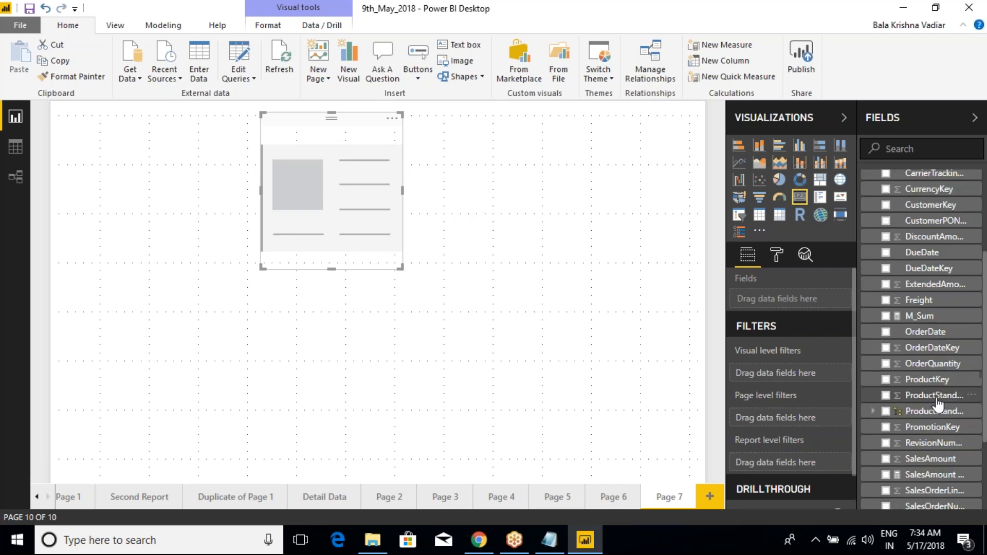
left_click(887, 459)
mouse_move(401, 268)
left_mouse_down()
mouse_move(486, 258)
mouse_move(414, 273)
left_mouse_up()
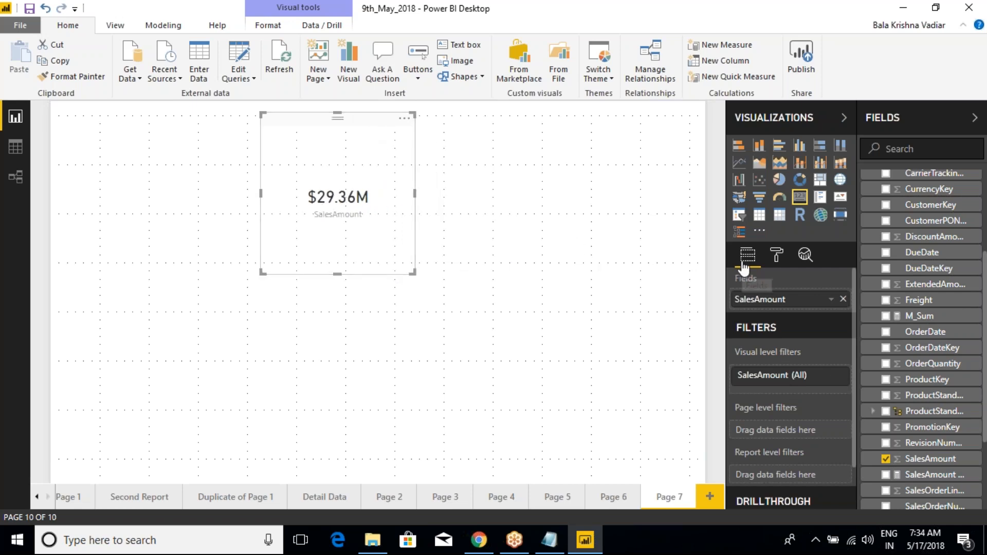
- Review the card's format, analytics, field and filter options, and mark its Fields well in red
left_click(777, 257)
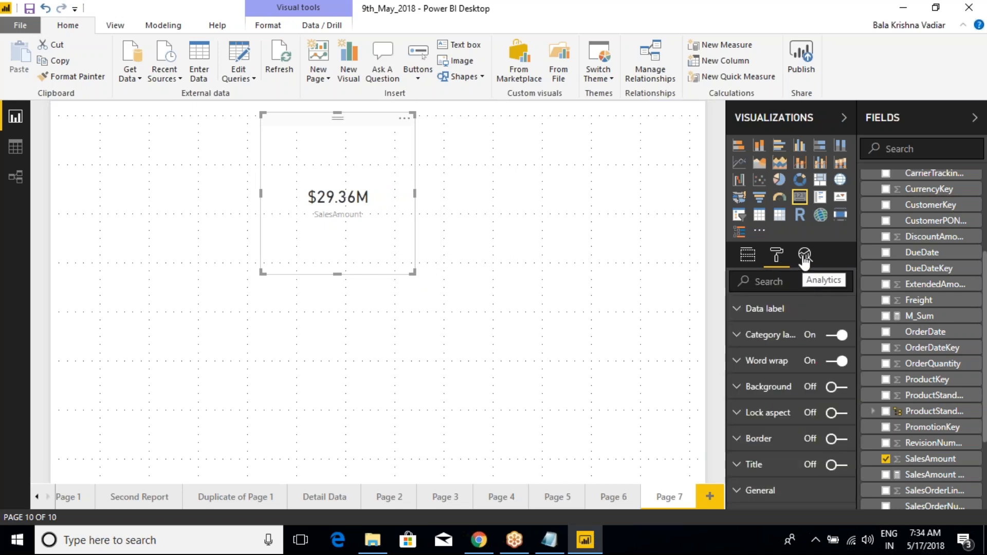
left_click(805, 260)
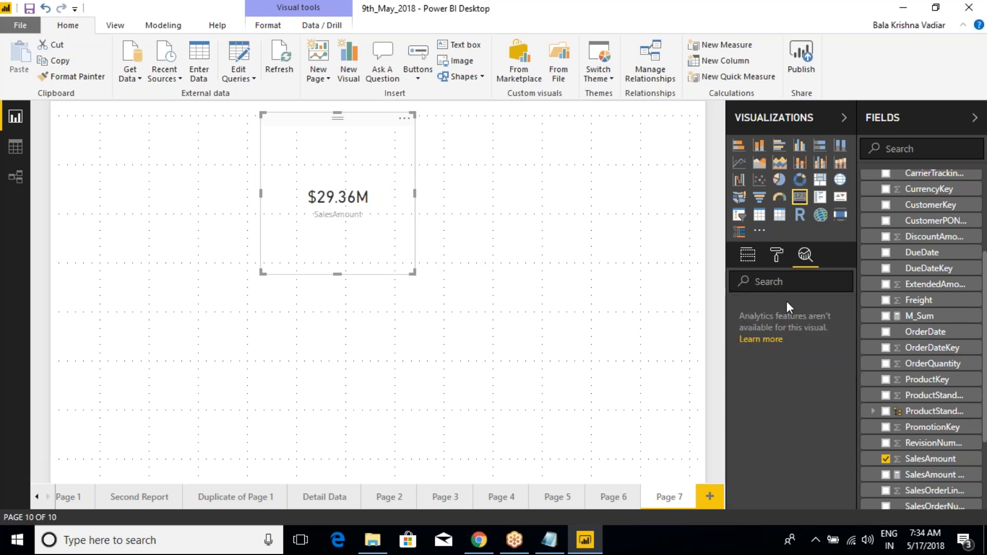
left_click(776, 255)
left_click(748, 255)
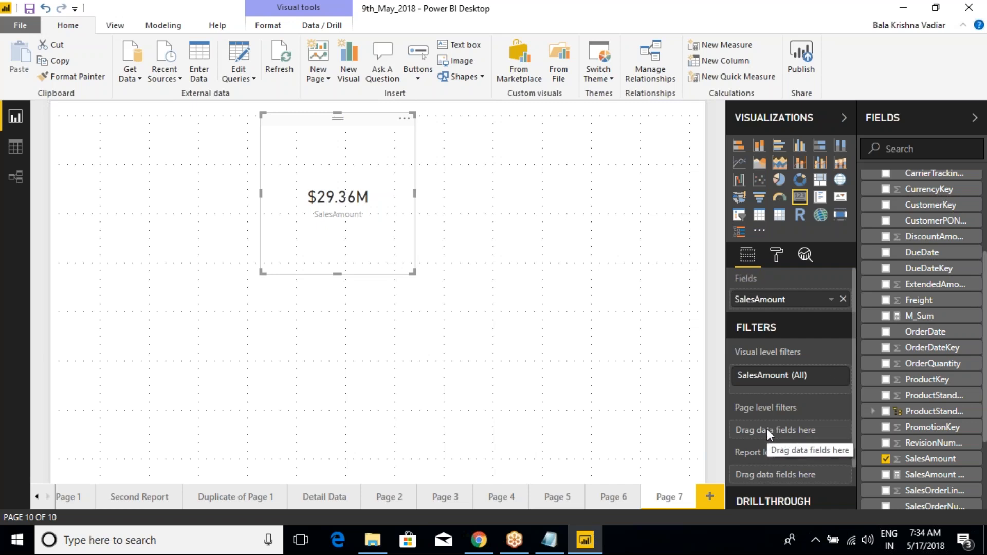
scroll(768, 437, "down", 1)
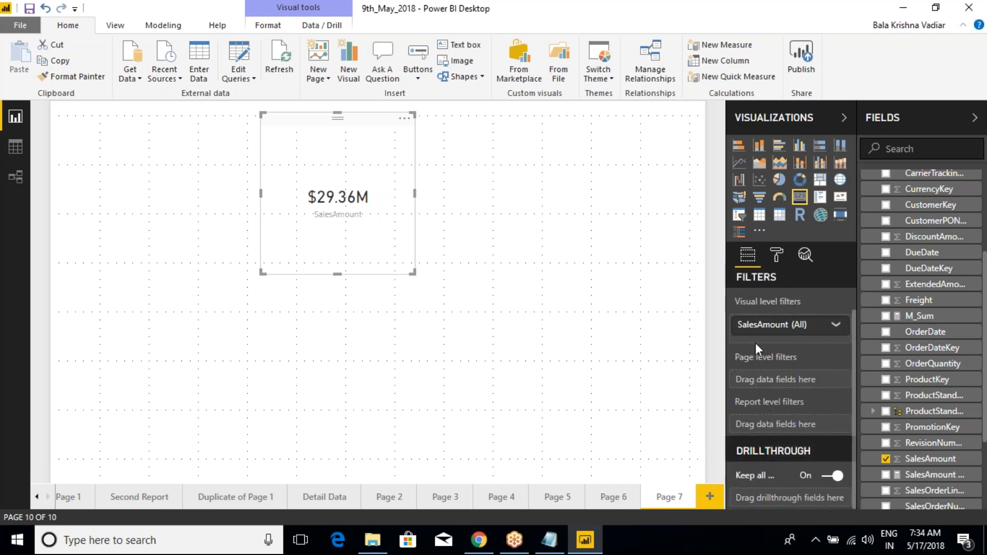
scroll(754, 357, "up", 1)
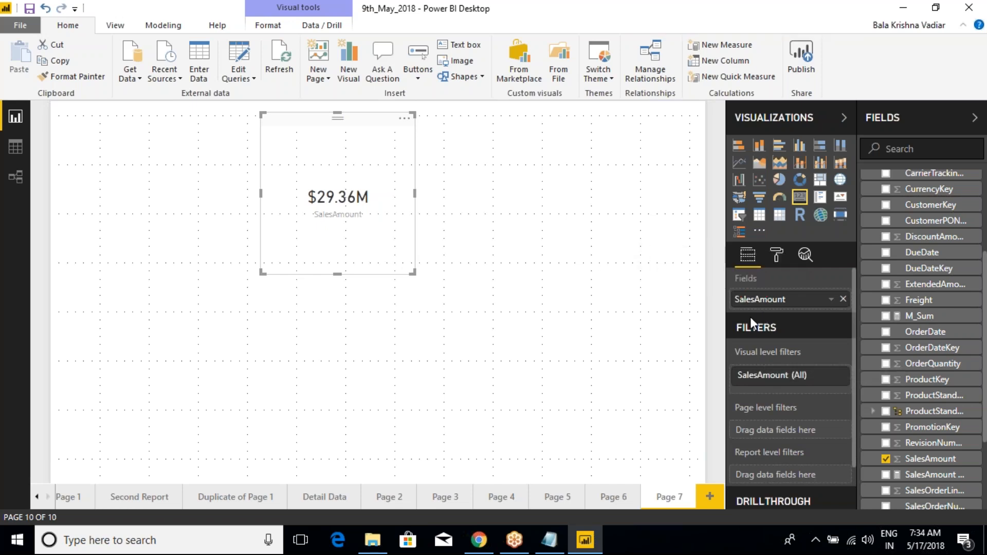
left_click_drag(715, 261, 854, 315)
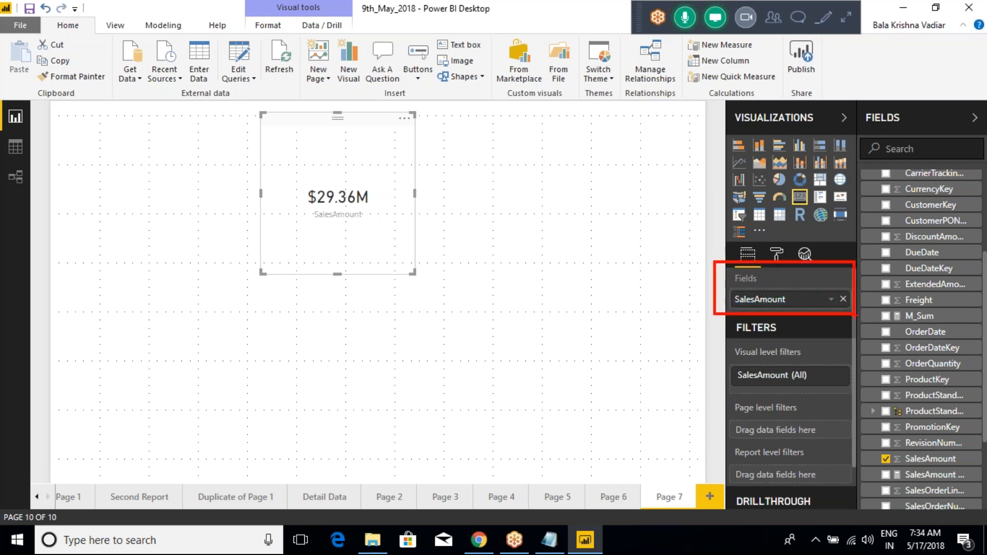
- Add an empty stacked column chart to the page, place it below and beside the card, and select it
left_click(596, 331)
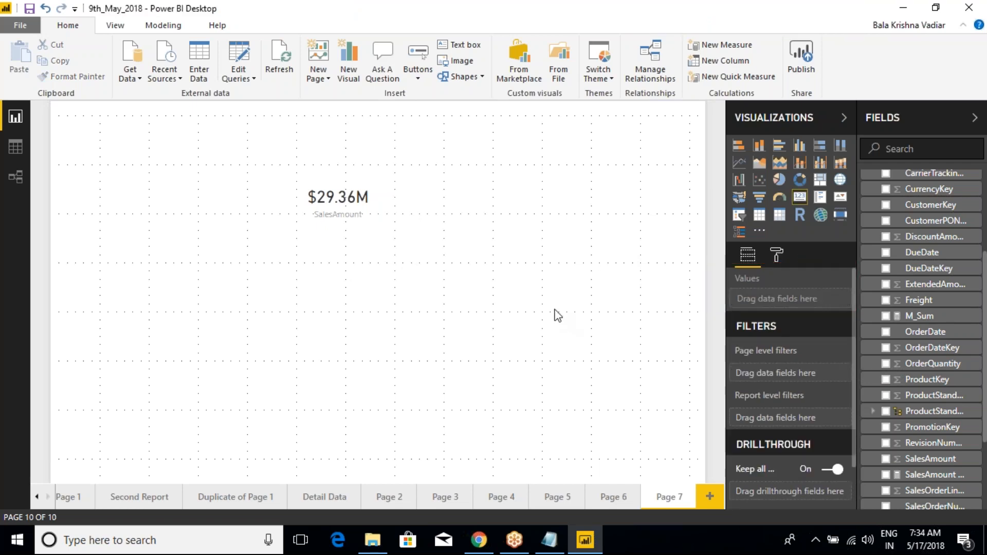
left_click(759, 145)
left_click_drag(243, 360, 540, 289)
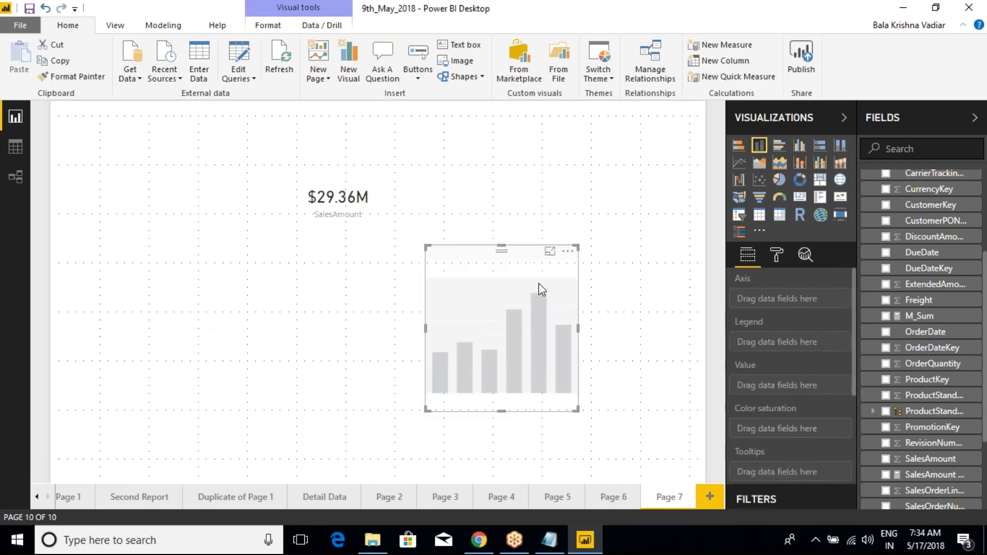
left_click(588, 297)
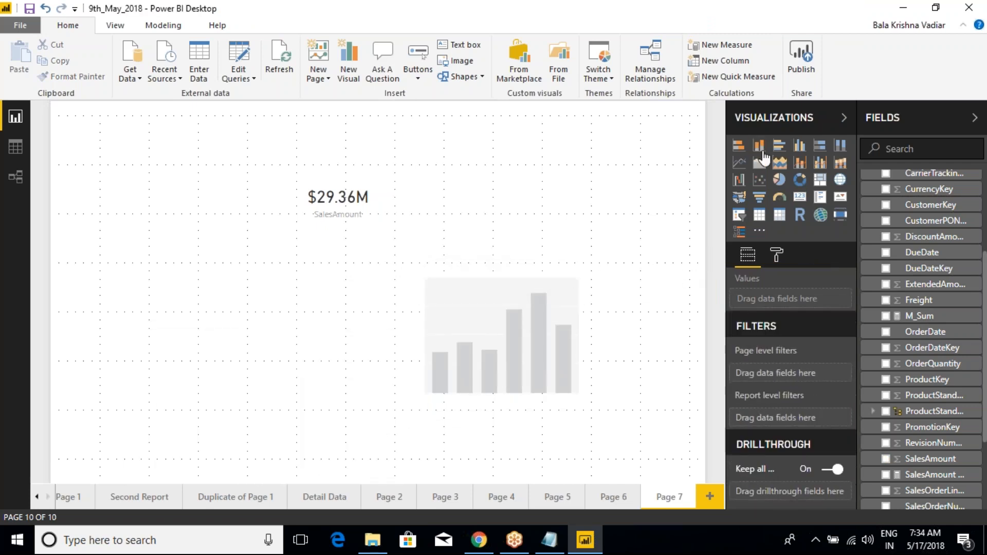
left_click(546, 288)
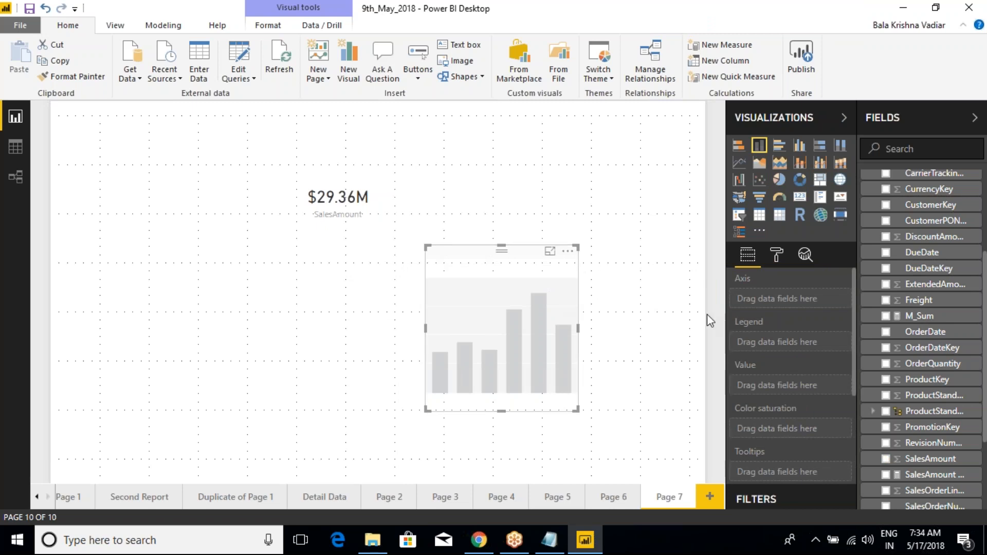
- Mark the column chart's Axis, Legend, Value and Color saturation wells in red, and clear the marks
key("ctrl+2")
left_click_drag(724, 287, 829, 312)
left_click_drag(718, 319, 789, 340)
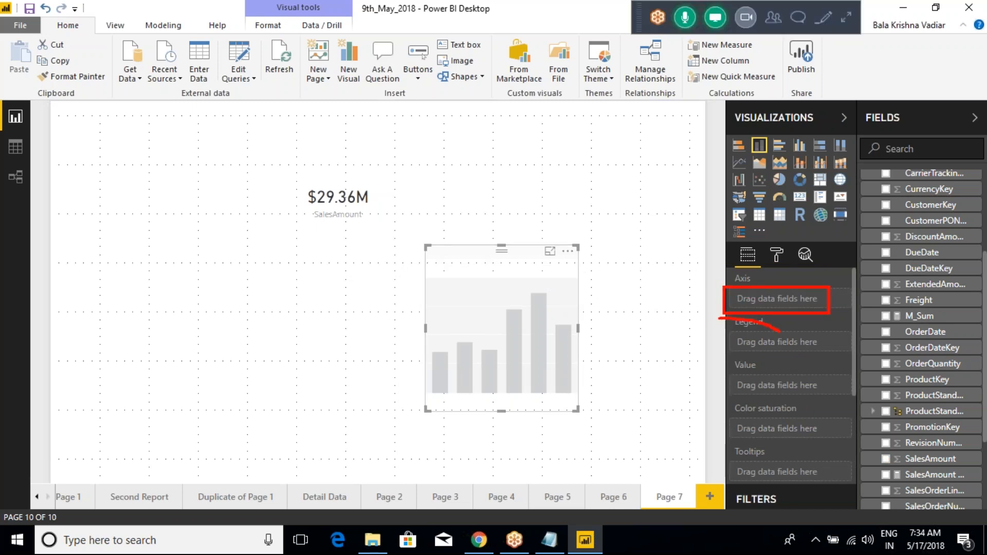
left_click_drag(719, 348, 817, 389)
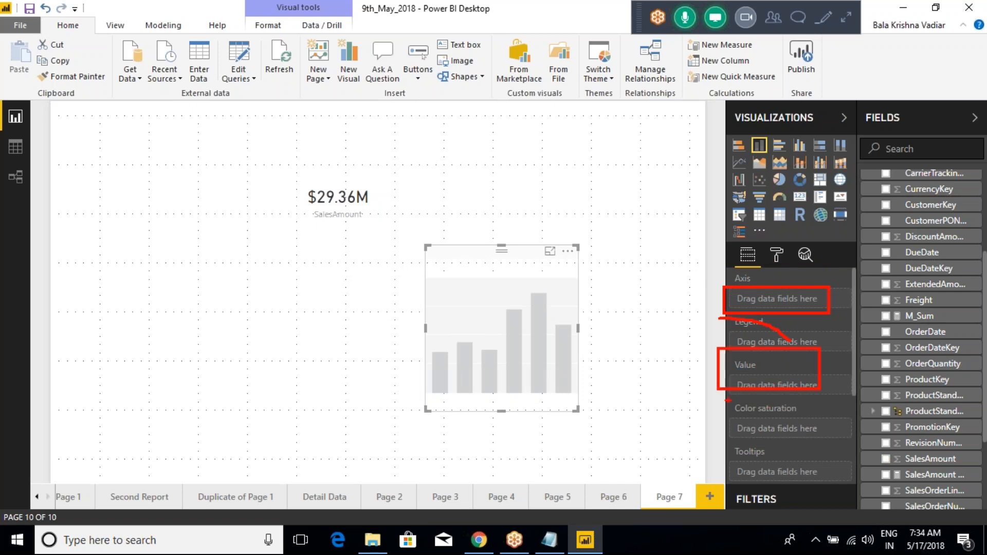
mouse_move(720, 398)
left_mouse_down()
mouse_move(776, 435)
mouse_move(819, 440)
left_mouse_up()
left_click_drag(720, 441, 770, 466)
key("Escape")
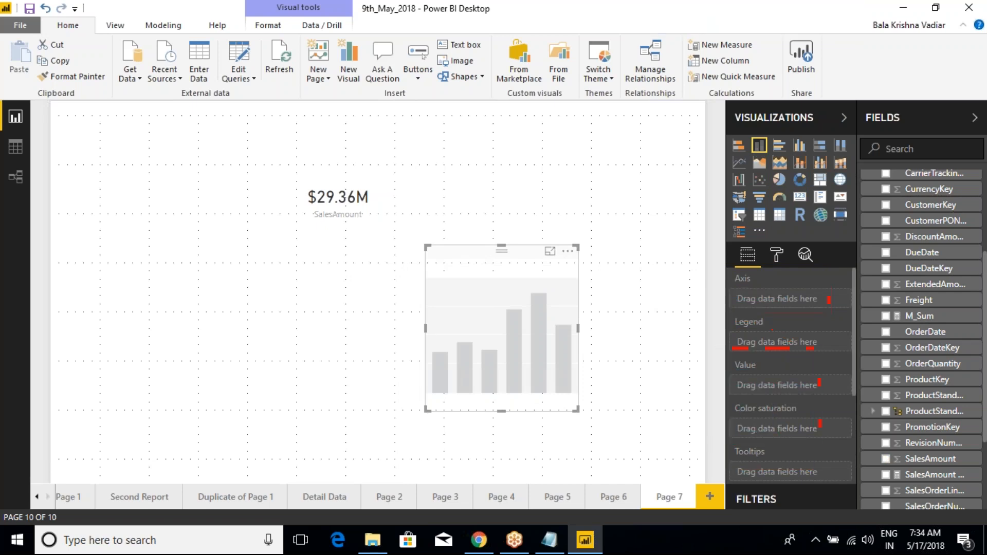
- Look through the column chart's filter options, frame its whole set of field wells in red, and clear the marks
scroll(813, 328, "down", 1)
scroll(813, 329, "down", 4)
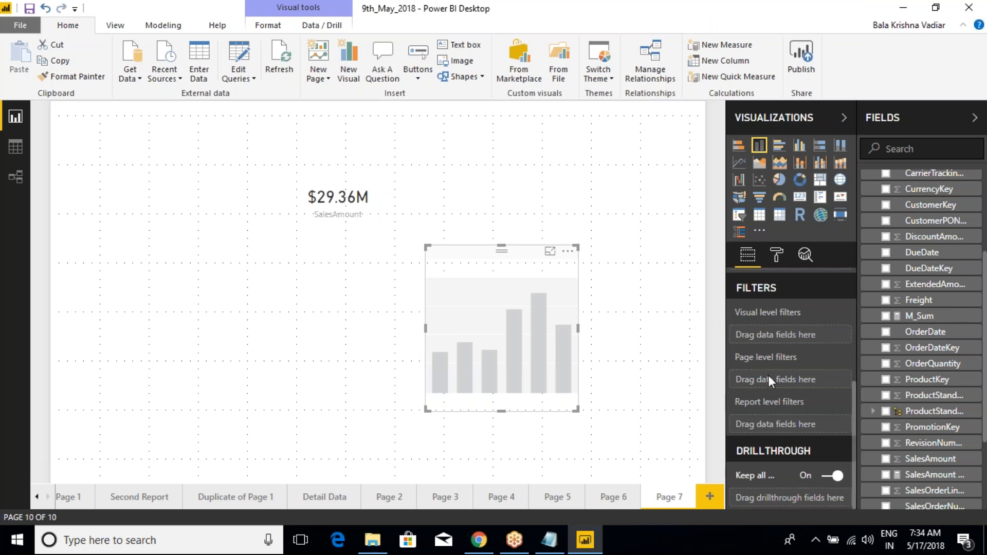
scroll(768, 376, "up", 1)
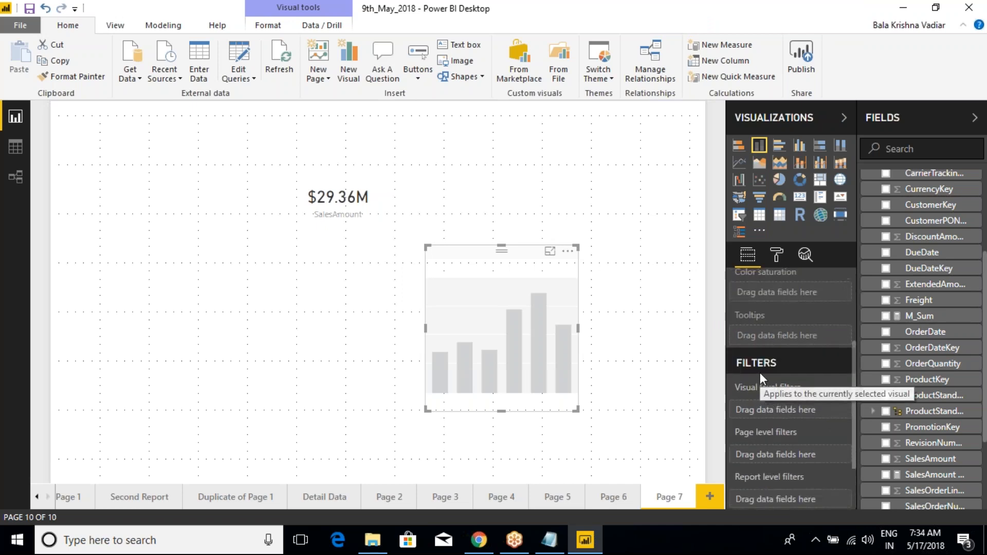
scroll(760, 372, "up", 2)
key("ctrl+2")
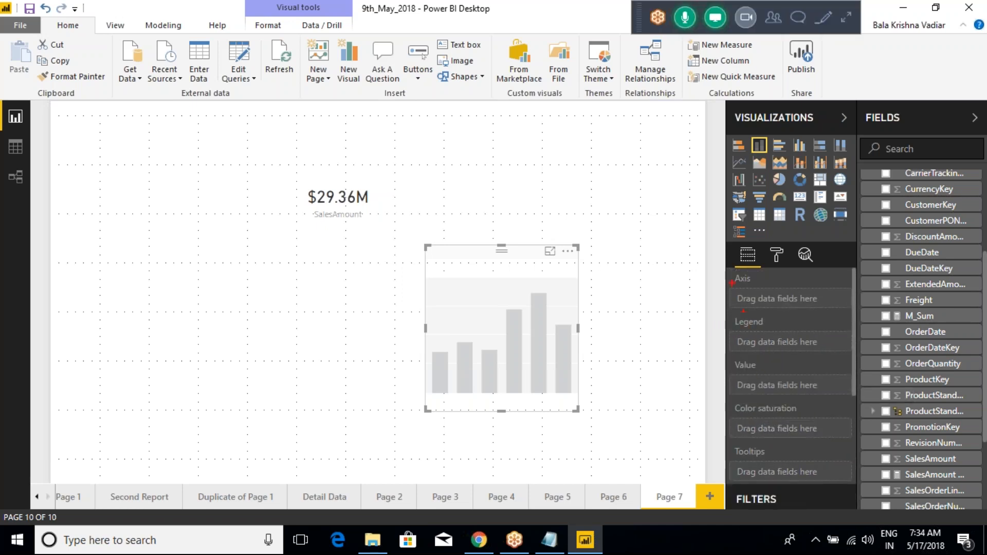
mouse_move(716, 267)
left_mouse_down()
mouse_move(825, 392)
mouse_move(854, 486)
left_mouse_up()
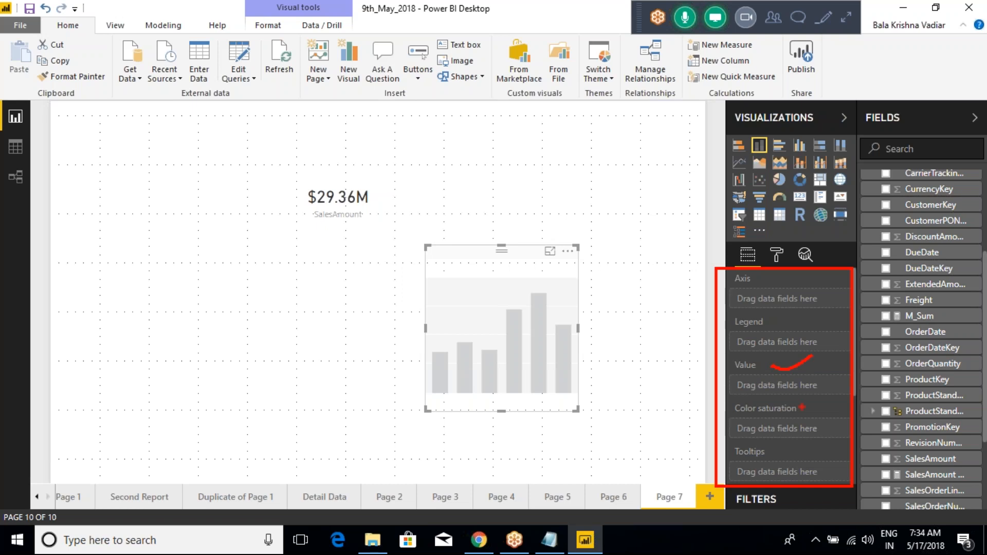
left_click_drag(786, 440, 760, 453)
key("Escape")
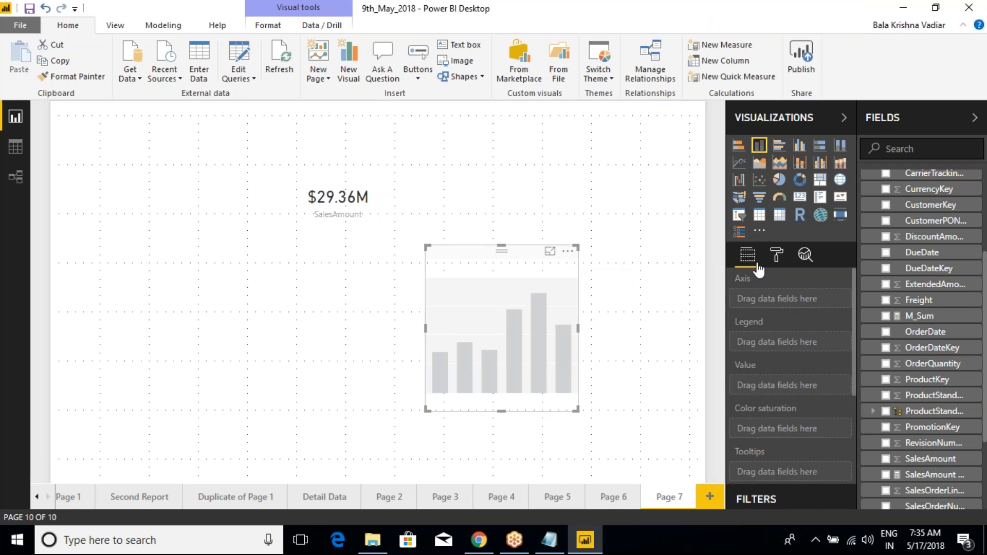
- Remove the empty column chart from the page and select the SalesAmount card
left_click(568, 251)
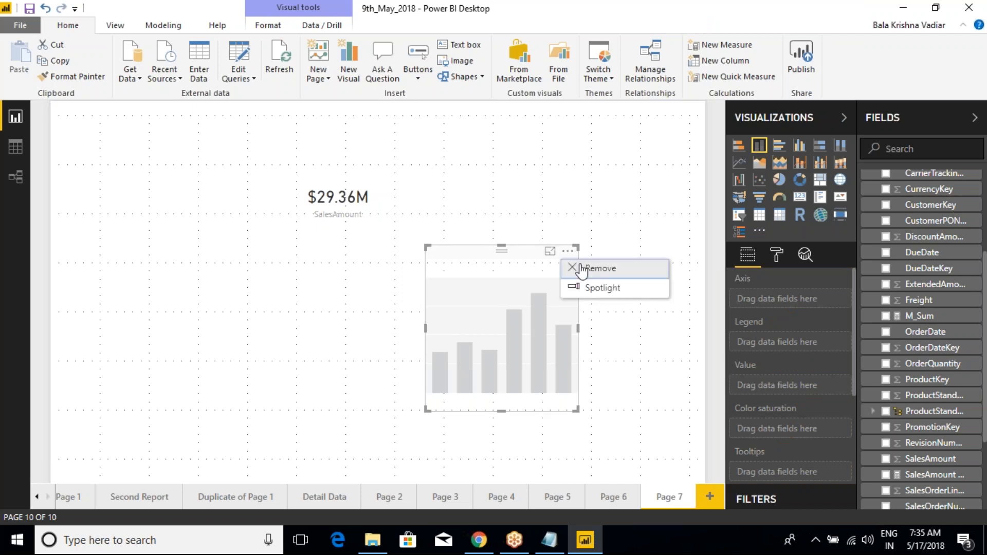
left_click(591, 268)
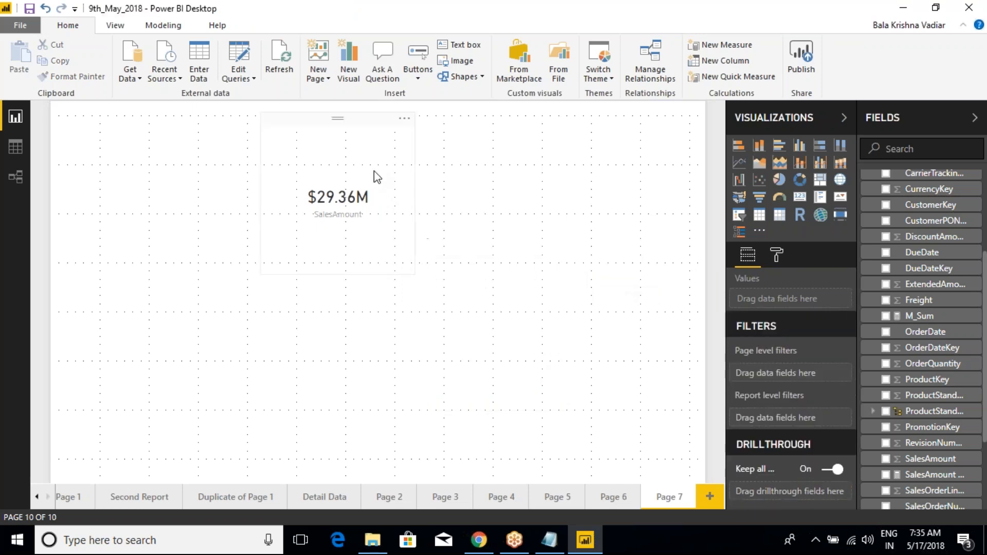
left_click(372, 157)
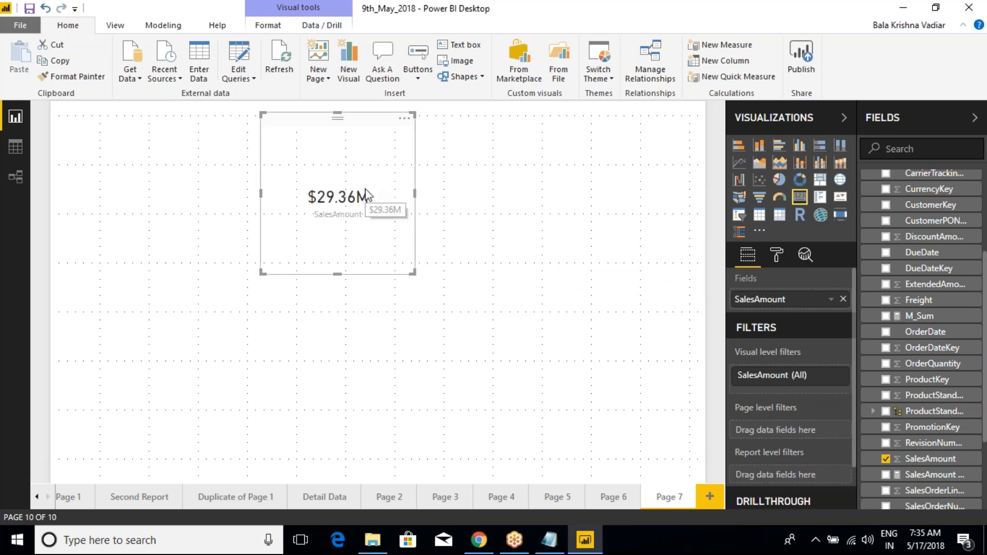
- Mark the areas beside the card's value and below its category label in red, and clear the marks
key("ctrl+2")
left_click_drag(386, 202, 419, 169)
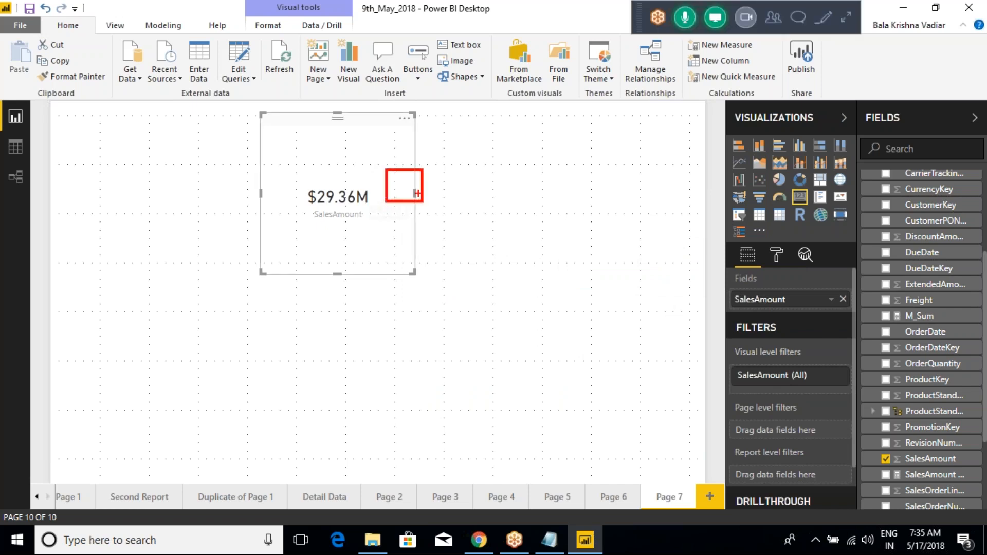
key("Escape")
key("ctrl+2")
left_click_drag(373, 197, 405, 167)
mouse_move(304, 230)
left_mouse_down()
mouse_move(311, 263)
mouse_move(385, 225)
mouse_move(371, 261)
mouse_move(305, 266)
left_mouse_up()
key("Escape")
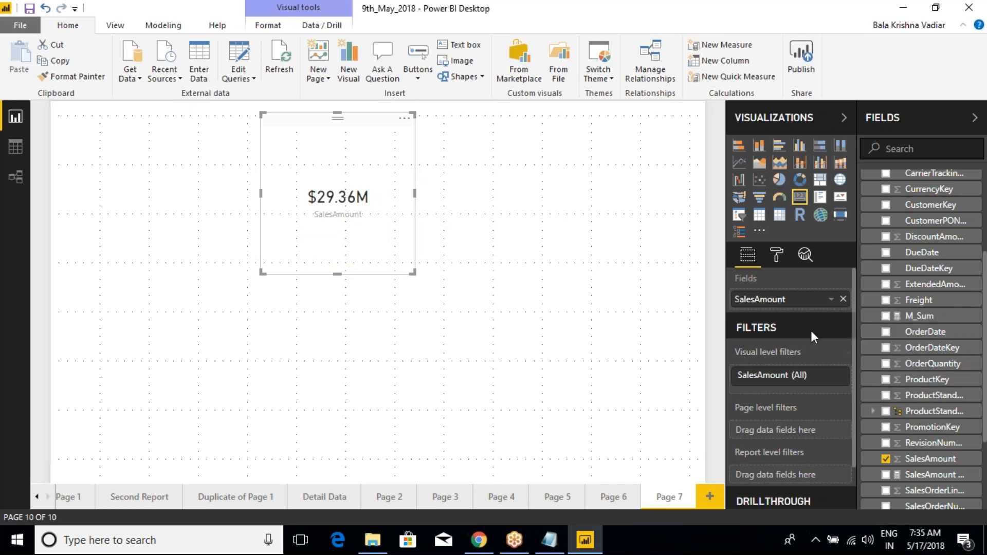
- Replace the card's field with OrderQuantity, mark the Fields well in red, and clear the mark
left_click_drag(918, 366, 802, 309)
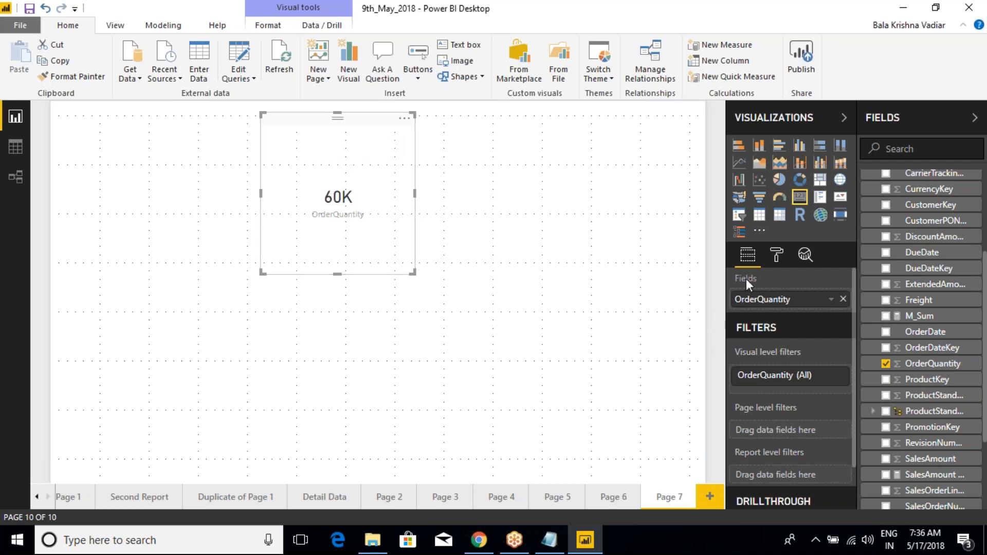
key("ctrl+2")
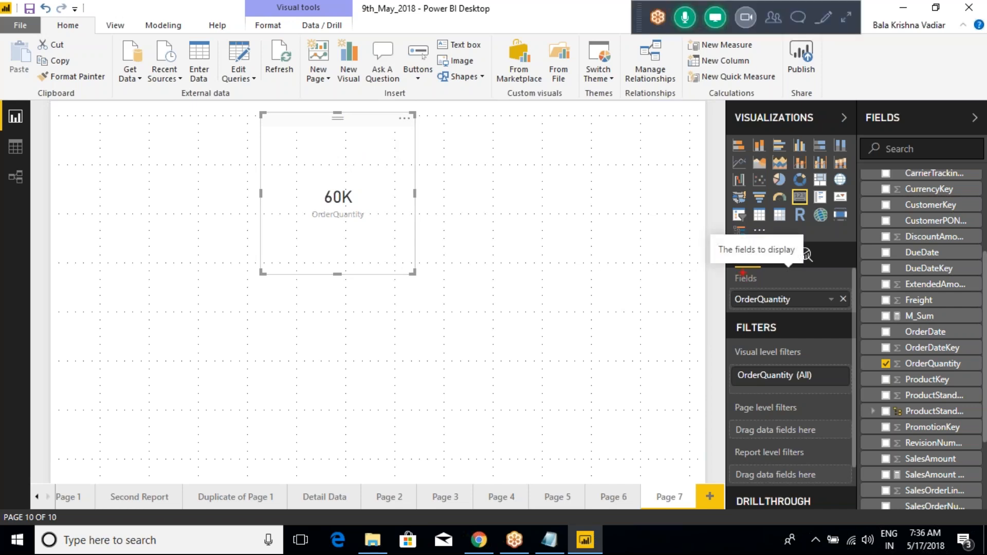
mouse_move(723, 265)
left_mouse_down()
mouse_move(770, 307)
mouse_move(804, 312)
left_mouse_up()
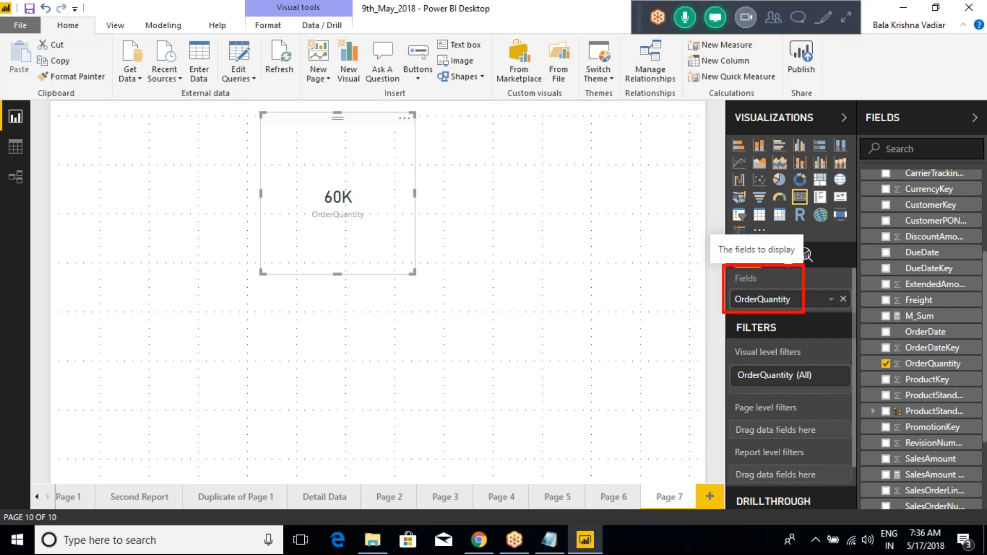
key("Escape")
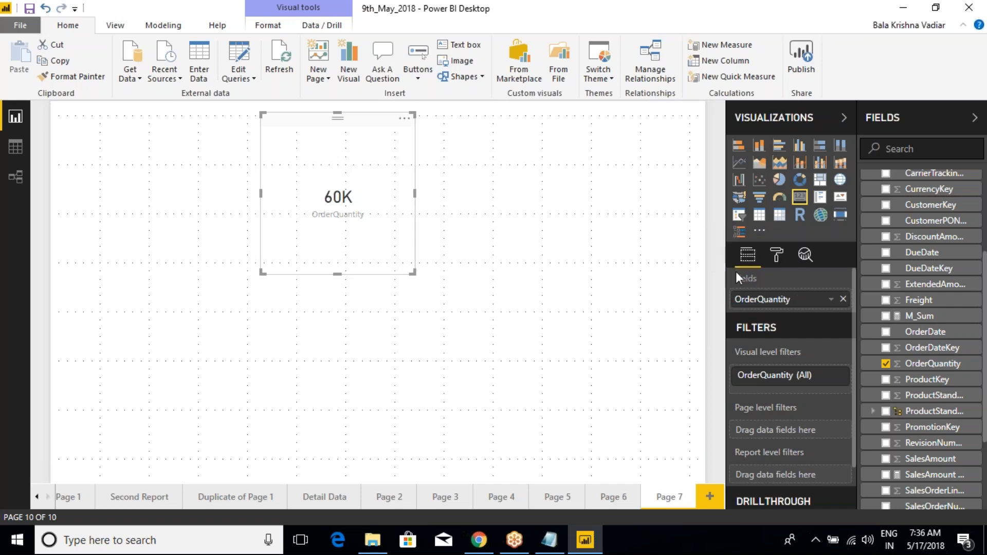
- Show the card's formatting options, frame them in red, and tick each group from Data label down to General
left_click(777, 257)
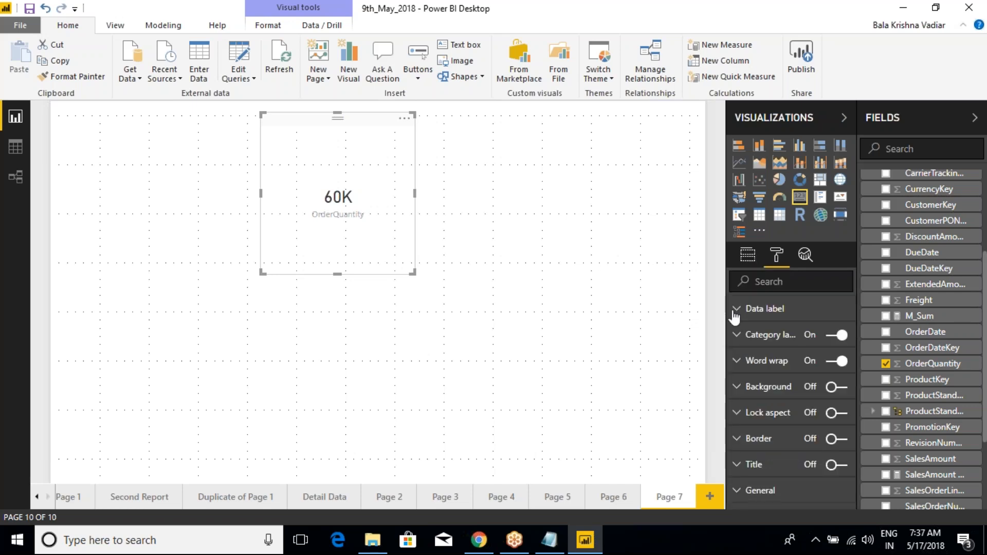
key("ctrl+2")
mouse_move(705, 291)
left_mouse_down()
mouse_move(843, 458)
mouse_move(861, 498)
left_mouse_up()
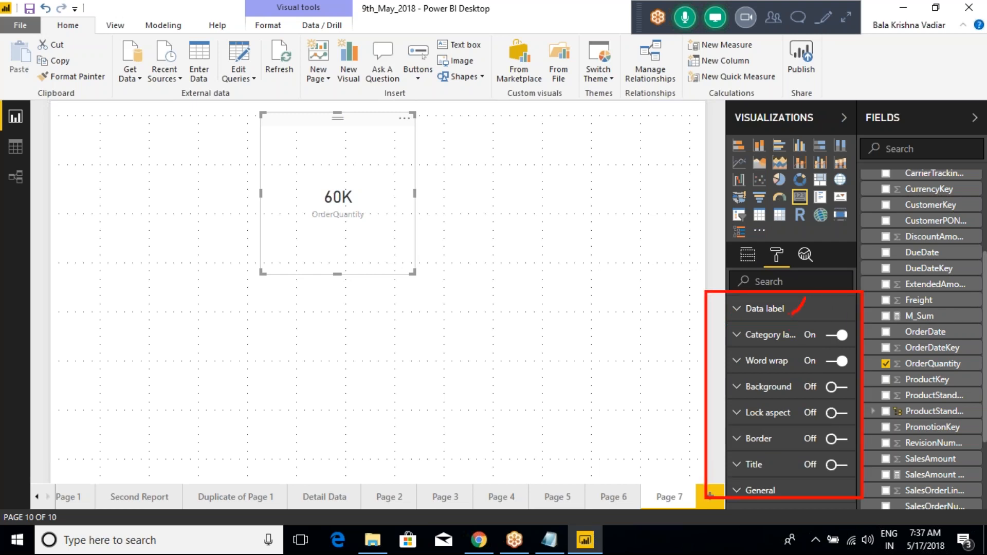
left_click_drag(795, 340, 822, 316)
left_click_drag(761, 396, 793, 373)
left_click_drag(766, 414, 760, 444)
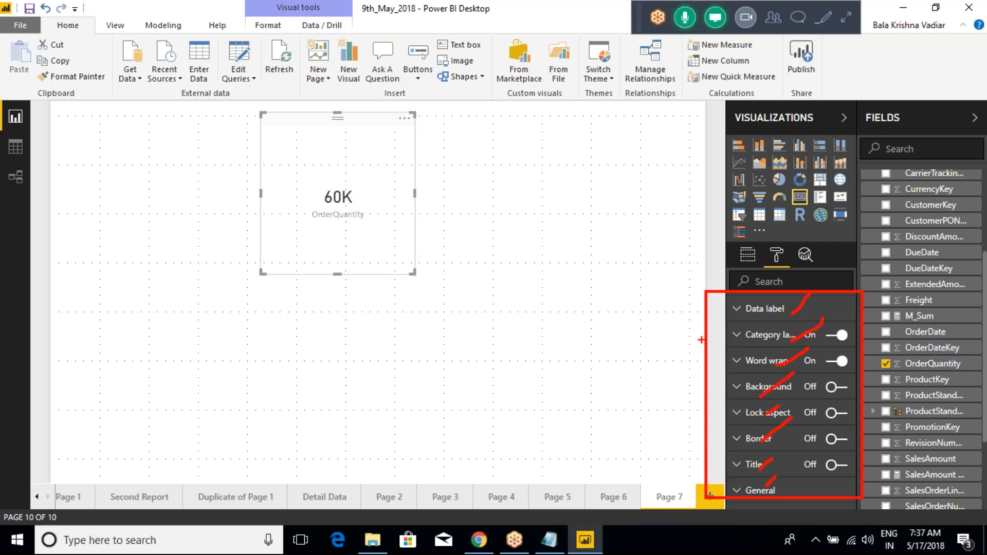
- Draw red brackets linking the card's formatting groups from Data label down to Border, and clear all marks
mouse_move(683, 305)
left_mouse_down()
mouse_move(728, 305)
mouse_move(681, 309)
mouse_move(690, 333)
mouse_move(716, 333)
left_mouse_up()
mouse_move(678, 334)
left_mouse_down()
mouse_move(678, 364)
mouse_move(720, 365)
mouse_move(675, 395)
mouse_move(710, 396)
mouse_move(686, 424)
mouse_move(717, 413)
mouse_move(685, 443)
mouse_move(728, 441)
left_mouse_up()
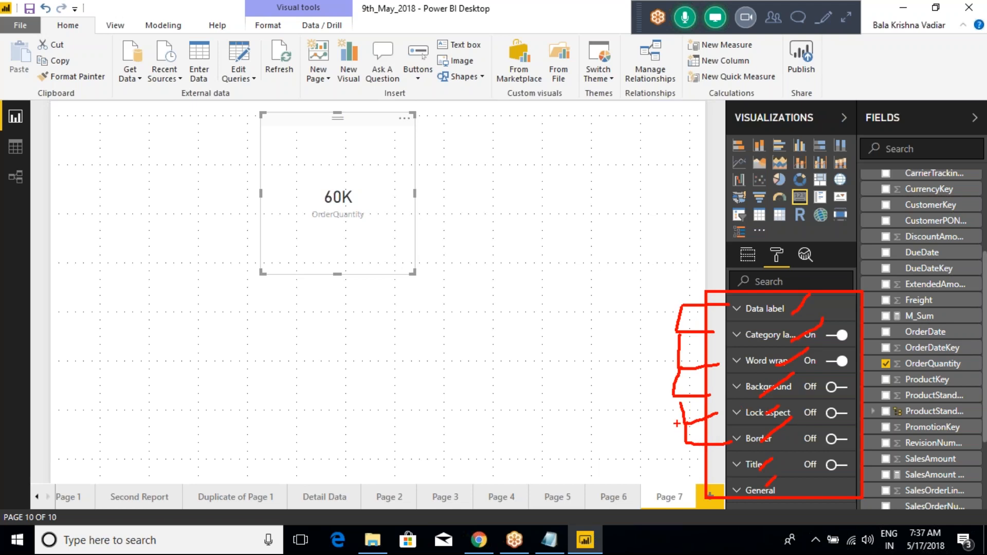
key("Escape")
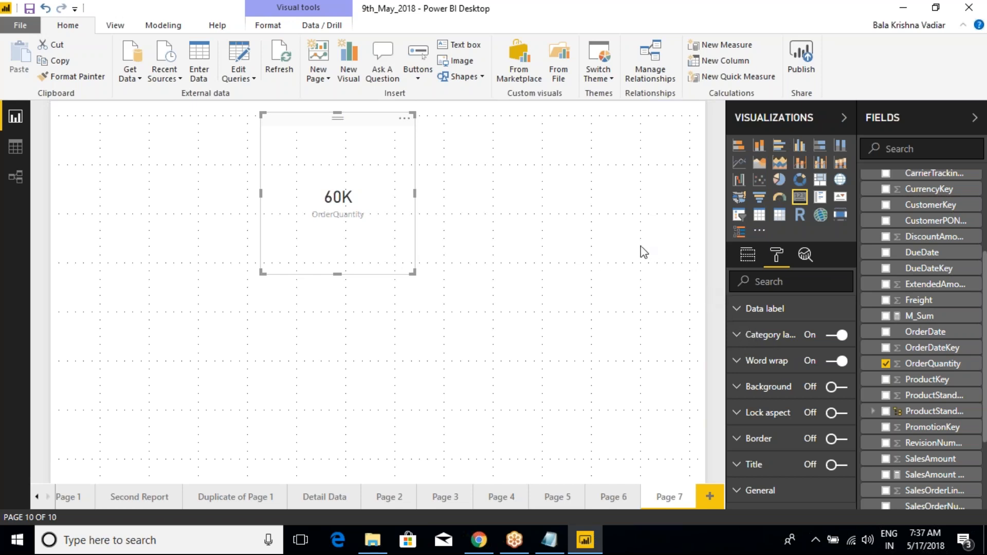
- Turn on the card's border, set its color to the theme's light red, and view the card deselected
left_click(445, 136)
left_click(387, 128)
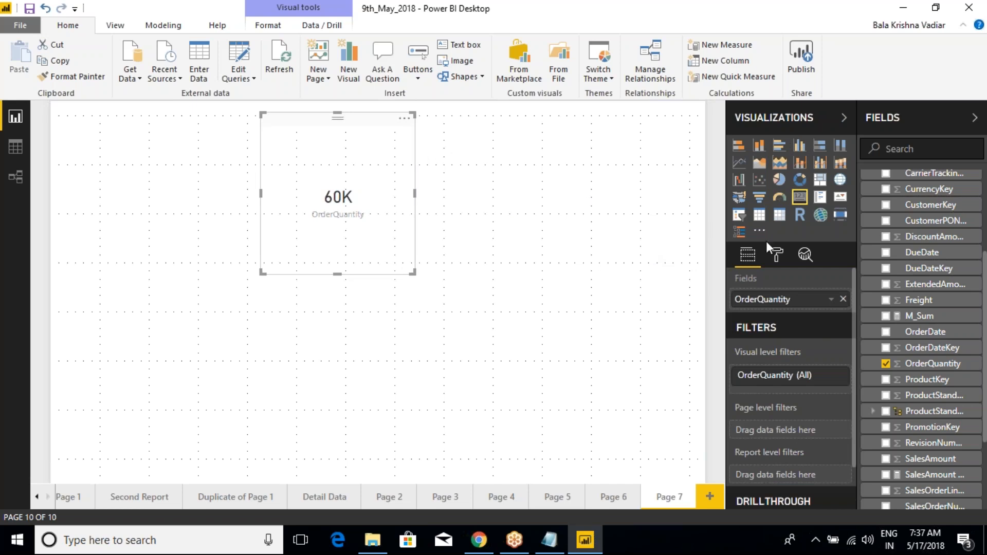
left_click(775, 254)
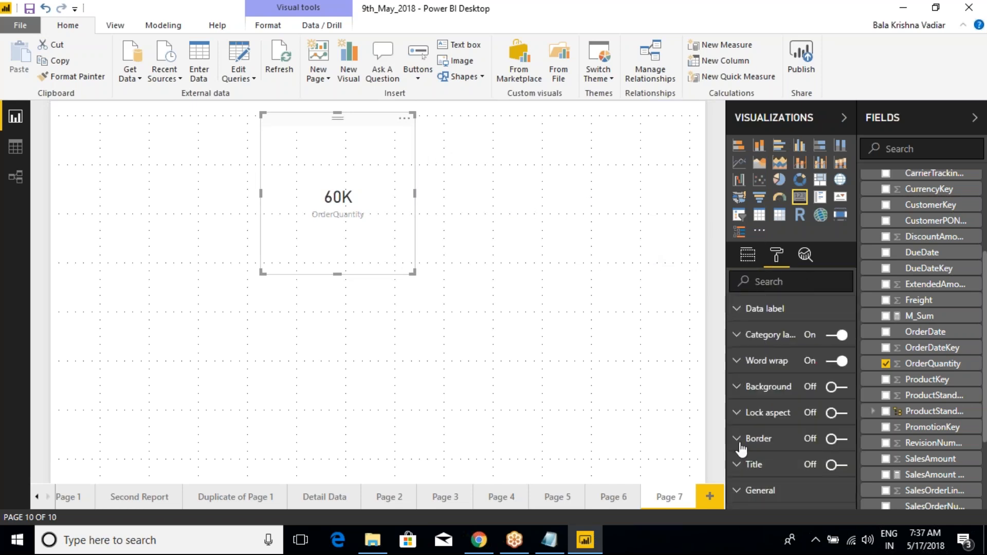
left_click(840, 441)
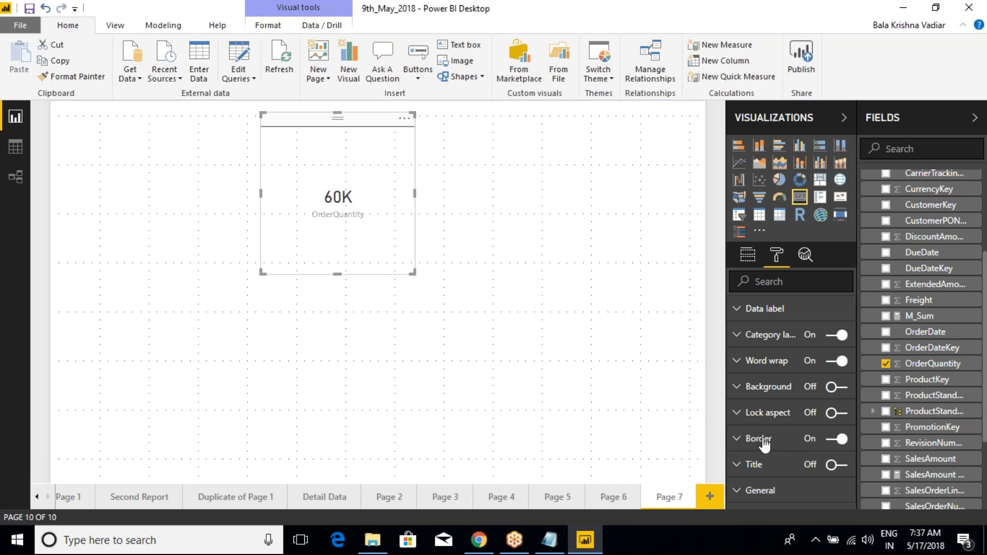
left_click(740, 440)
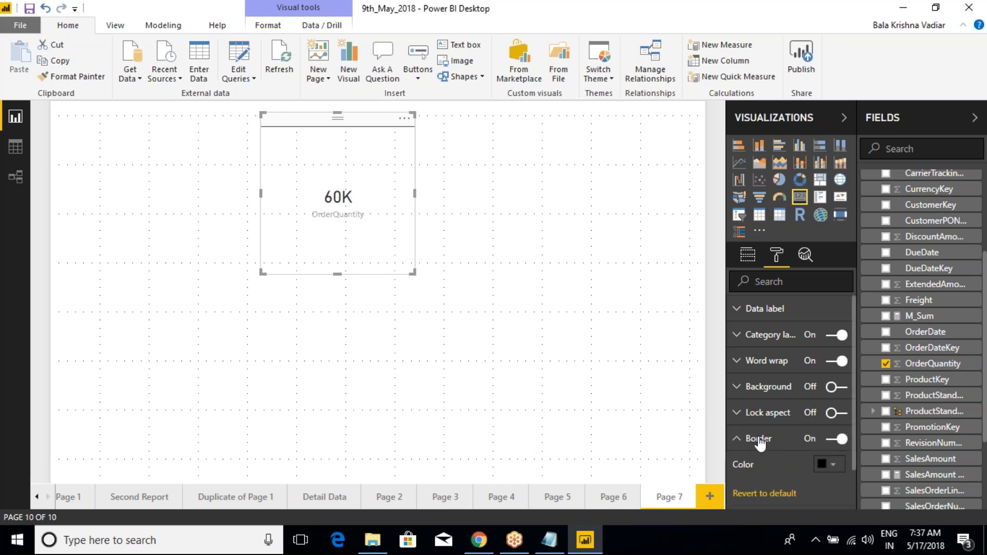
scroll(754, 428, "down", 1)
left_click(831, 417)
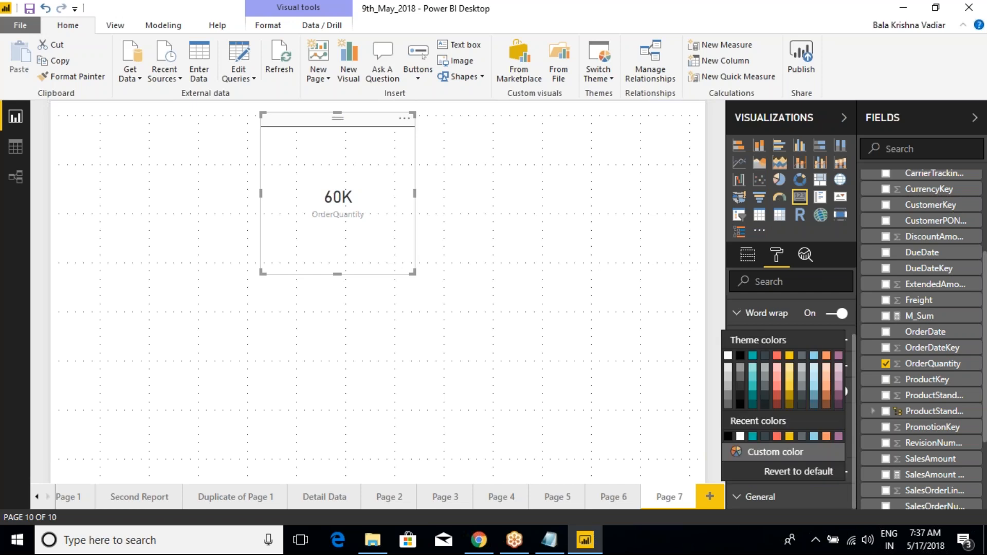
left_click(777, 355)
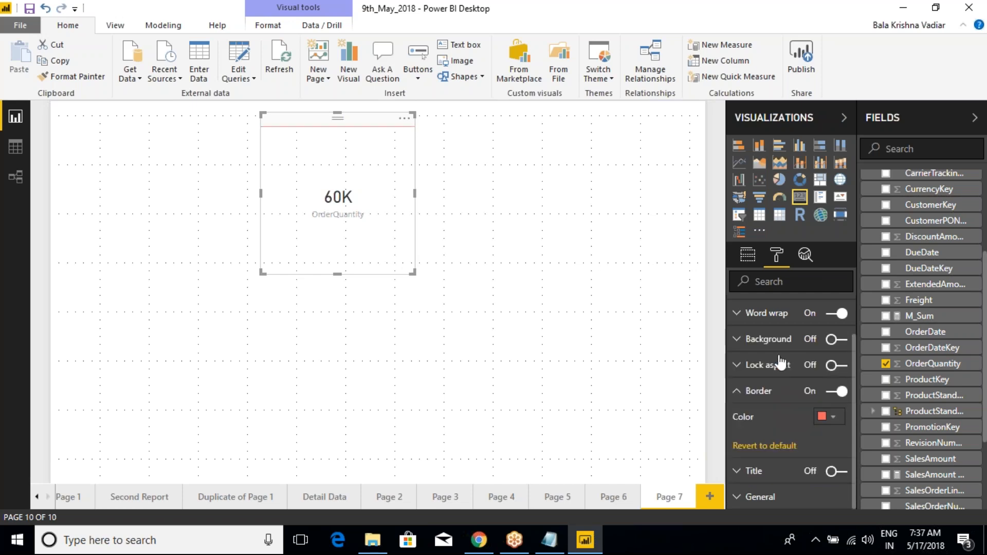
left_click(534, 281)
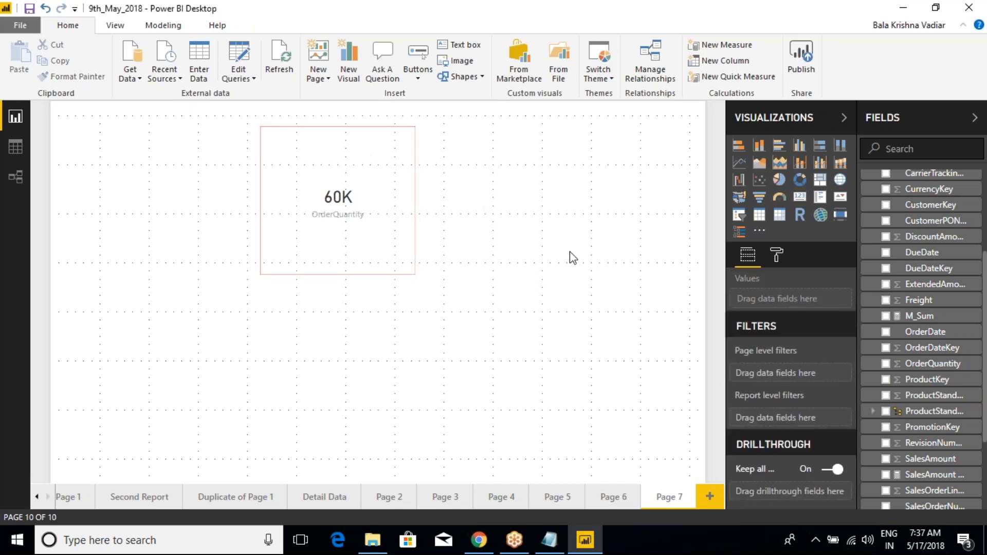
left_click(393, 187)
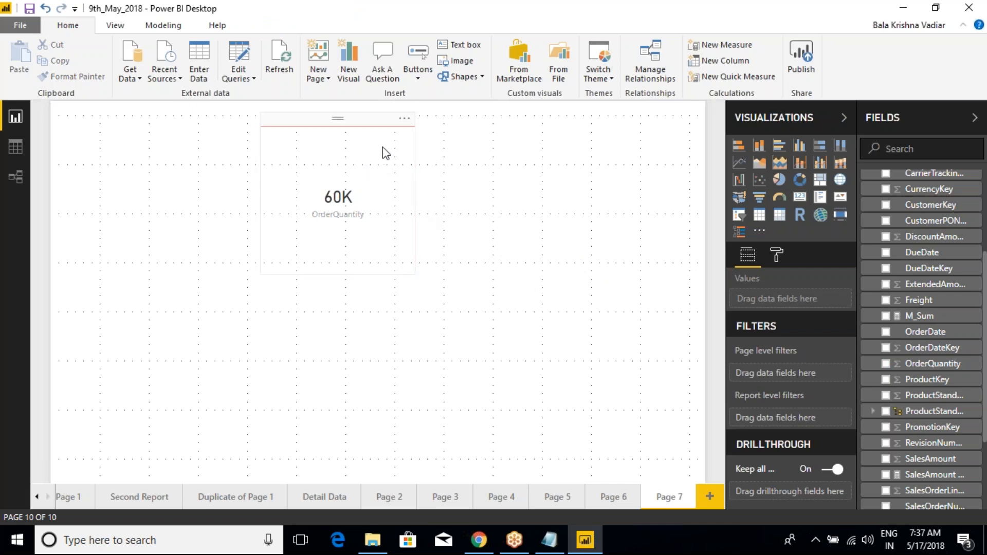
left_click(516, 192)
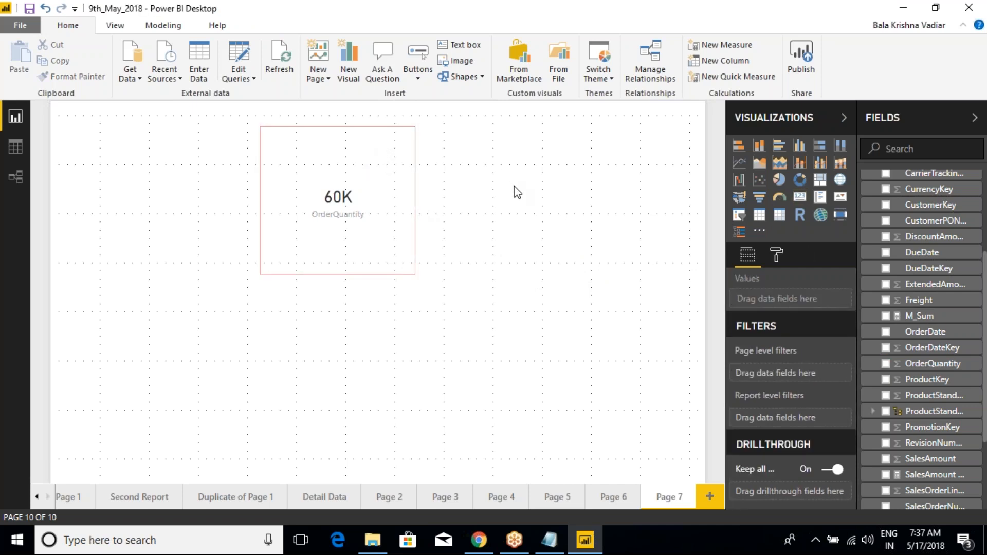
- Revert the card's border settings to default and reselect the card
left_click(398, 148)
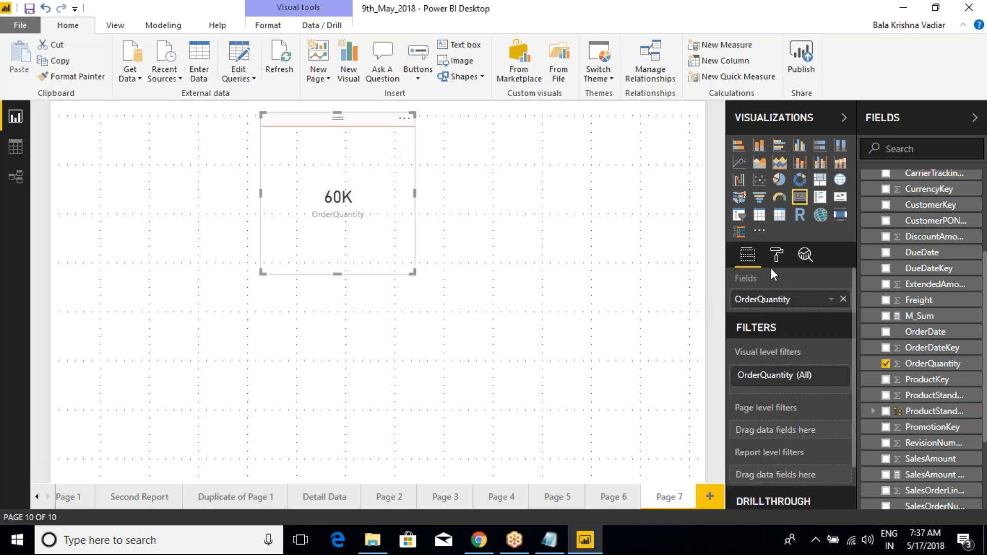
left_click(776, 254)
left_click(738, 441)
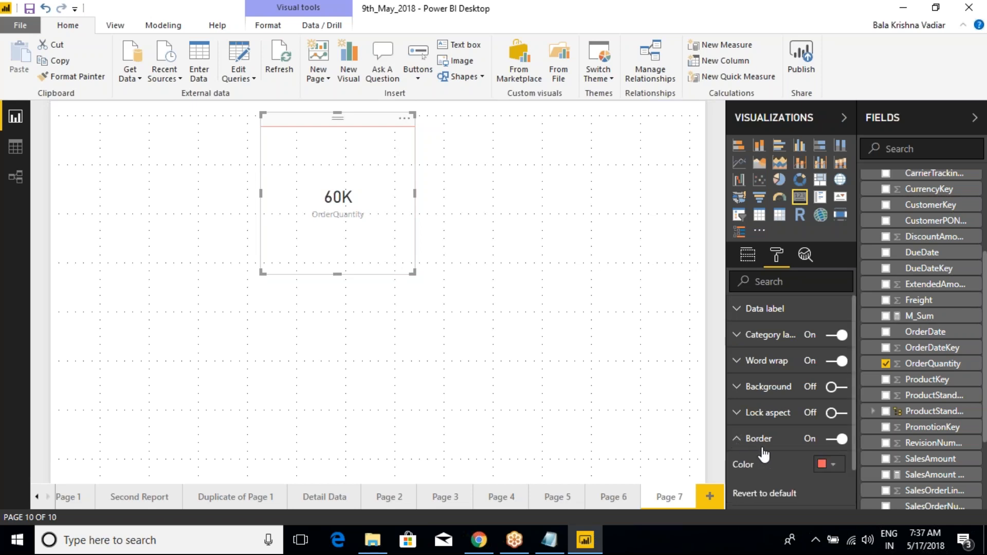
scroll(764, 449, "down", 2)
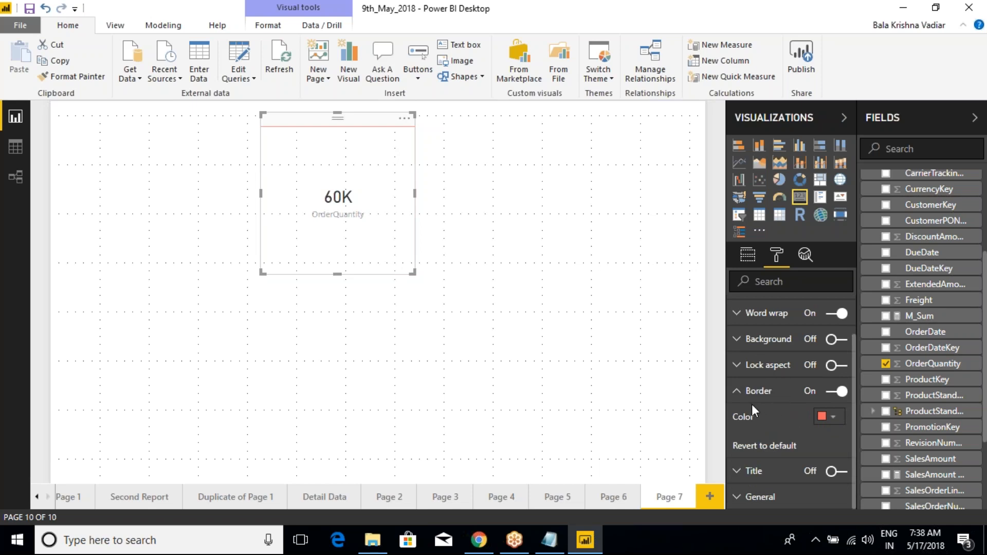
left_click(756, 453)
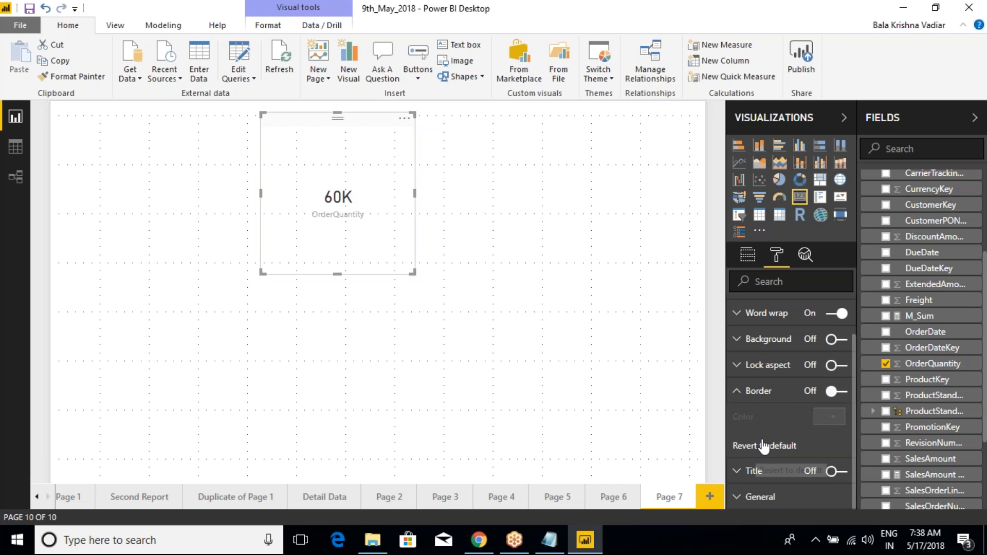
left_click(469, 304)
left_click(399, 185)
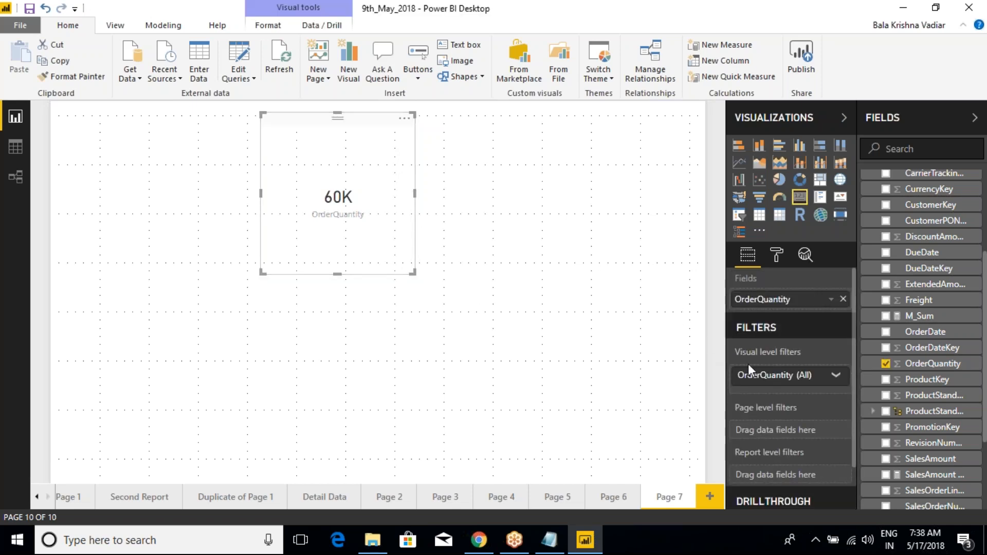
- Turn the card's border on again and give it a custom red color
left_click(776, 255)
left_click(738, 440)
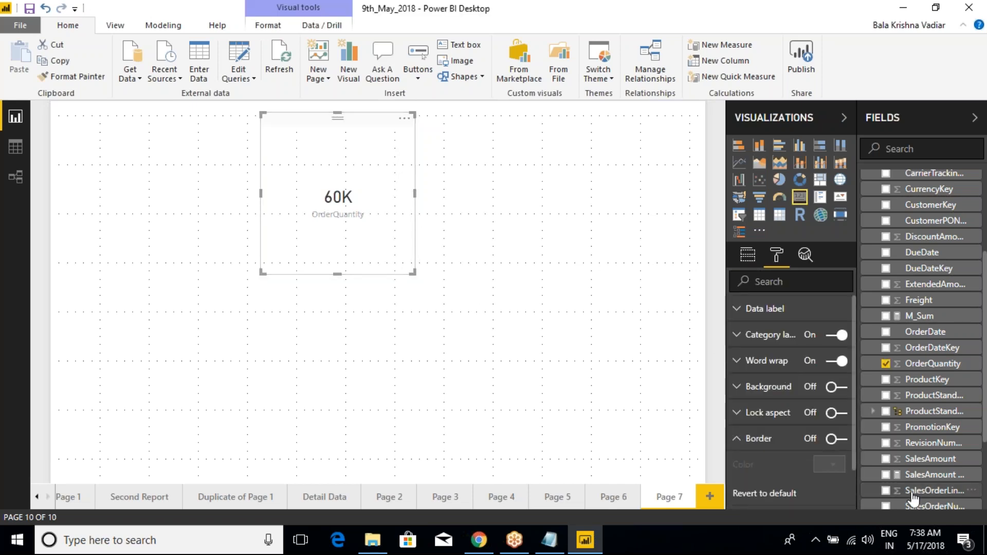
scroll(842, 459, "down", 1)
left_click(836, 391)
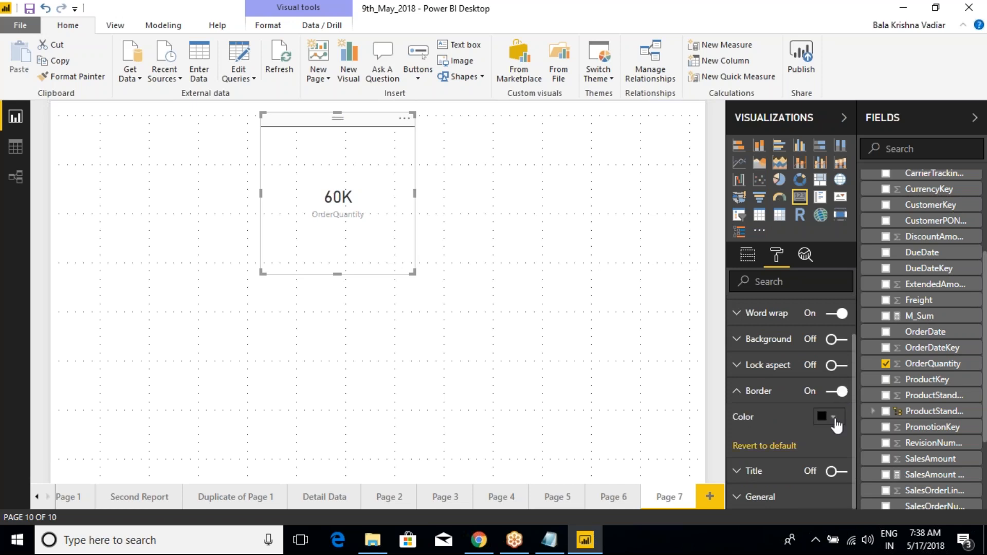
left_click(832, 417)
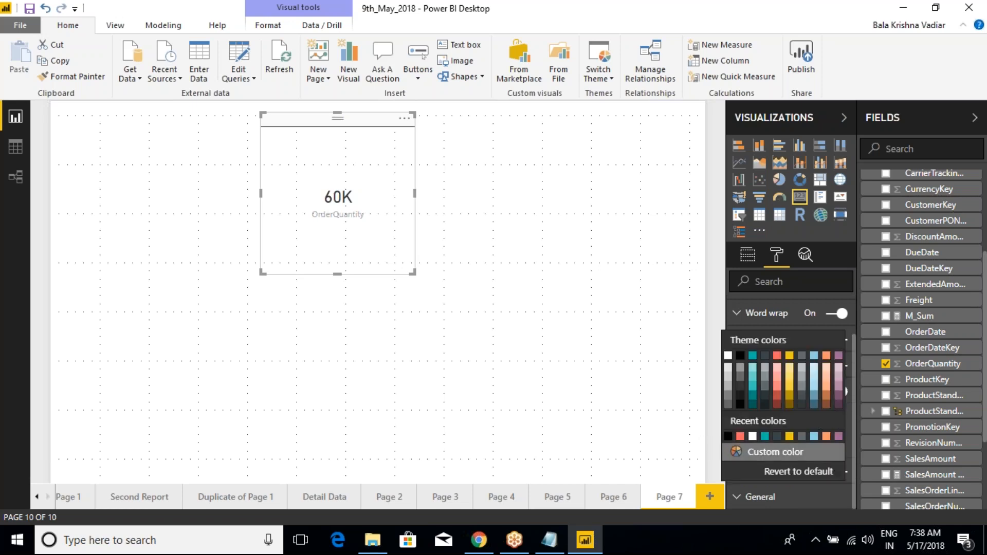
left_click(765, 453)
left_click(748, 379)
left_click(633, 346)
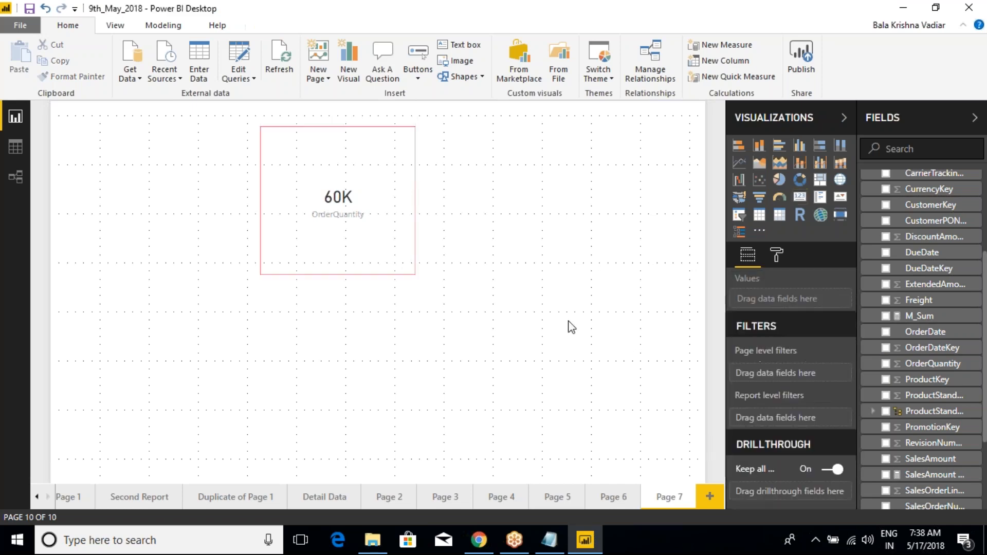
- Raise the card's data label text size to 38, and reduce it to 32
left_click(367, 143)
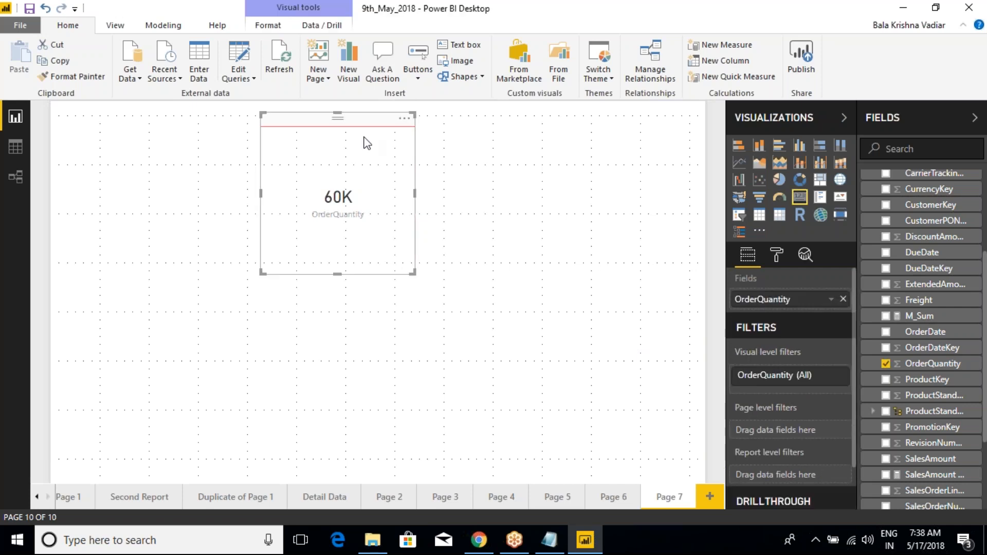
left_click(776, 255)
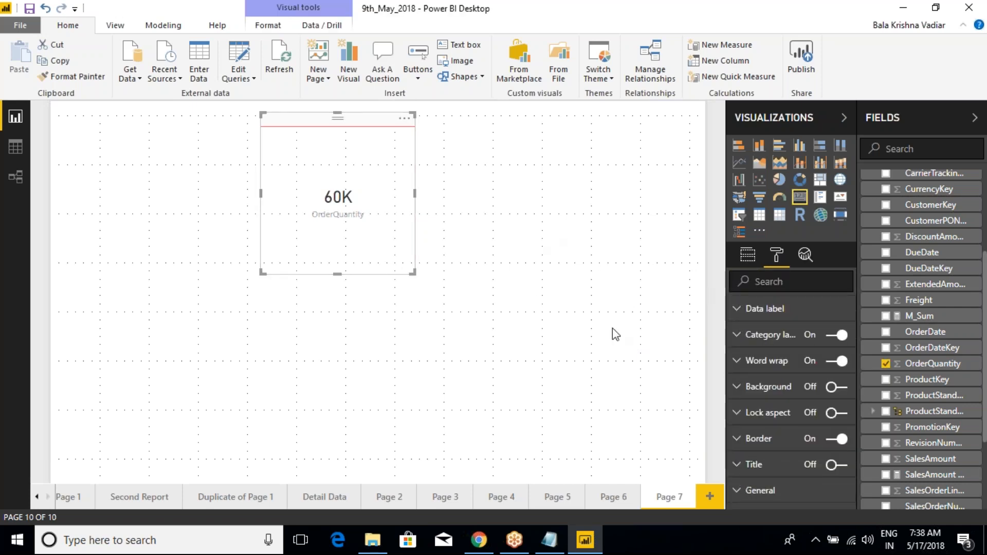
left_click(740, 313)
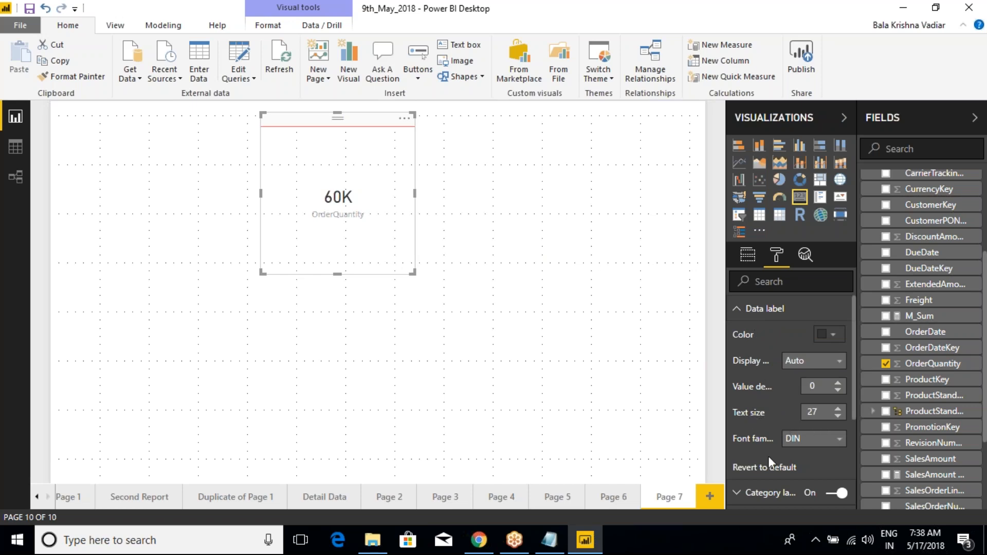
left_click(837, 408)
left_click(837, 408)
left_click(837, 409)
left_click(836, 409)
left_click(837, 409)
left_click(837, 409)
left_click(837, 409)
left_click(836, 409)
left_click(837, 408)
left_click(837, 409)
left_click(836, 408)
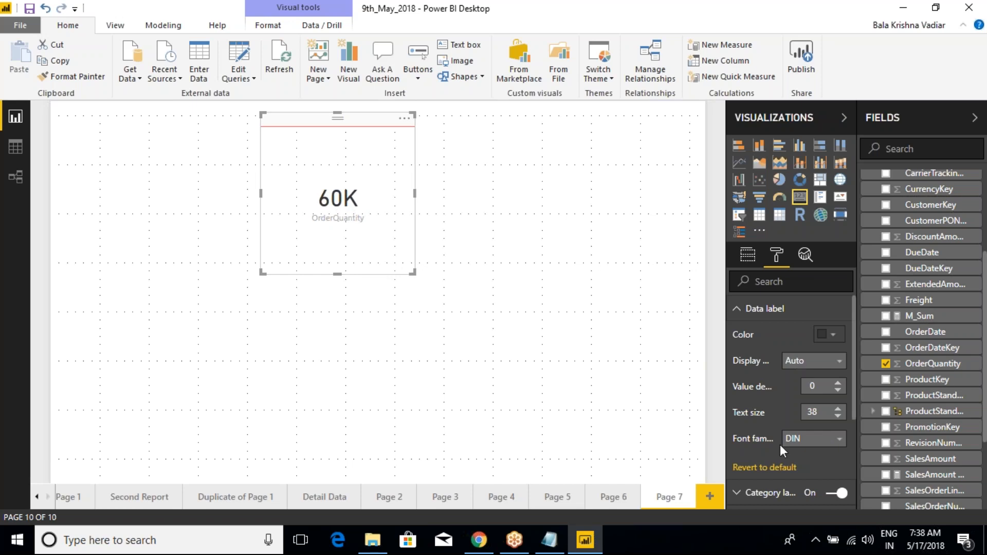
left_click(838, 416)
left_click(837, 416)
left_click(838, 417)
left_click(838, 416)
left_click(838, 416)
left_click(838, 416)
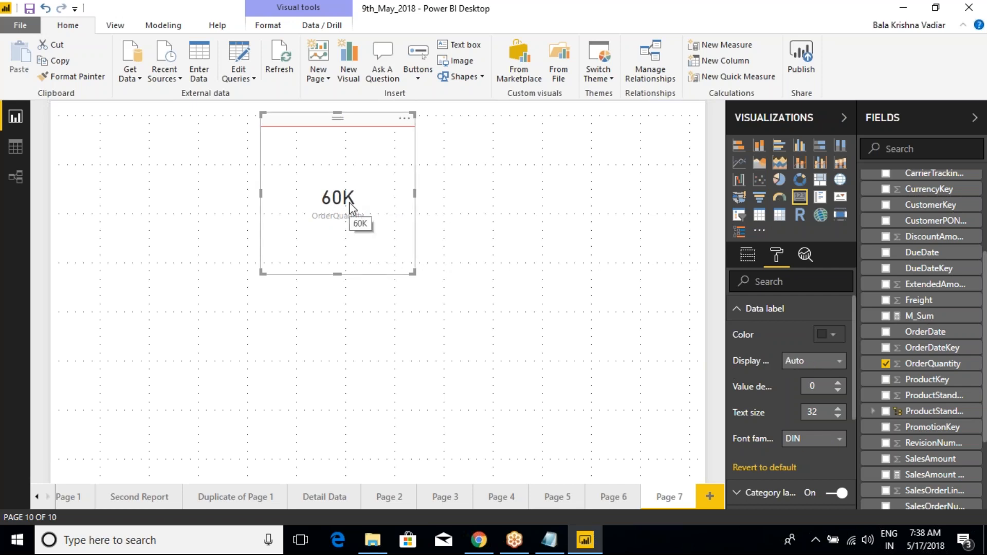
- Widen the Visualizations pane so the option names fit, and set the data label's display units to None
left_click(809, 365)
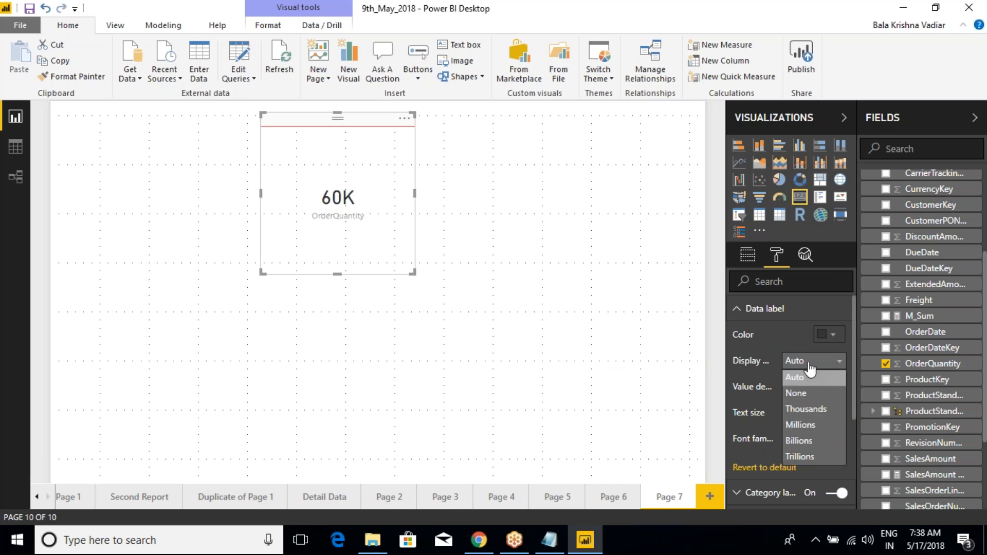
left_click(725, 353)
left_click_drag(726, 360, 683, 362)
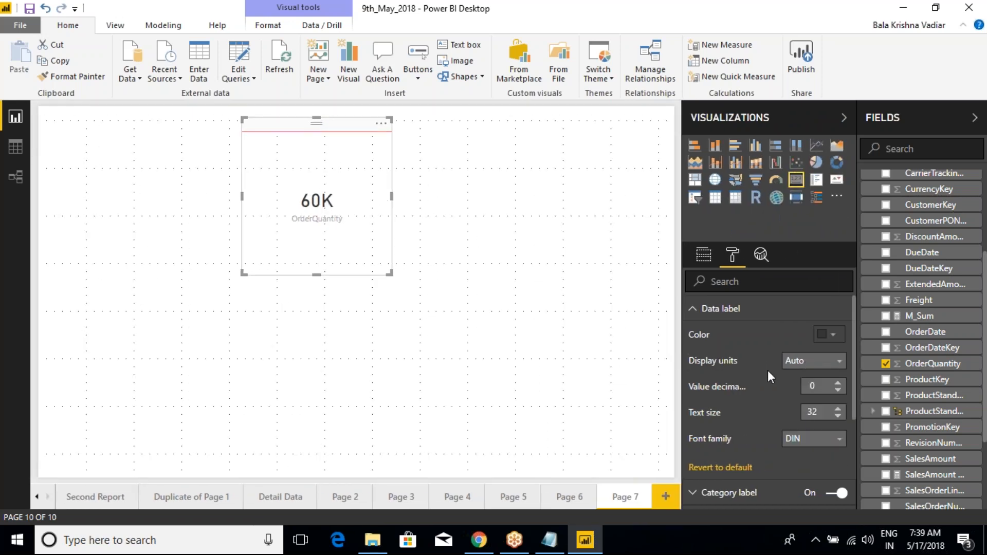
left_click(802, 362)
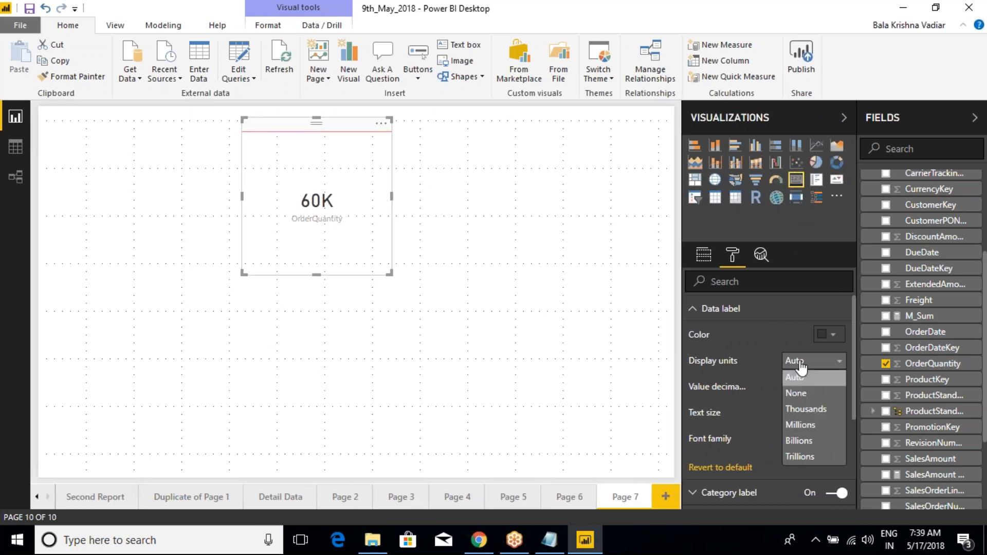
left_click(801, 394)
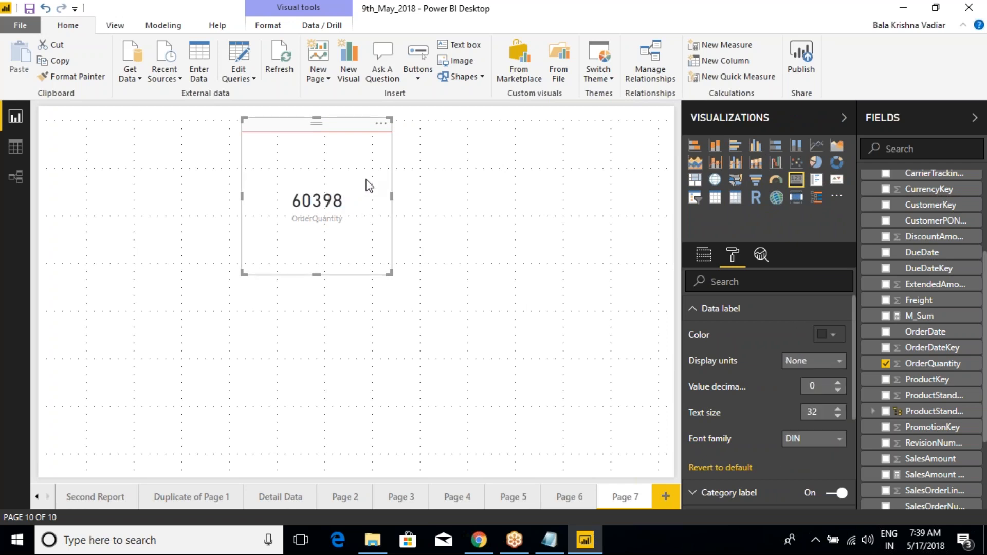
- Change the data label's display units to Thousands, to Millions, and finally to Billions
left_click(824, 369)
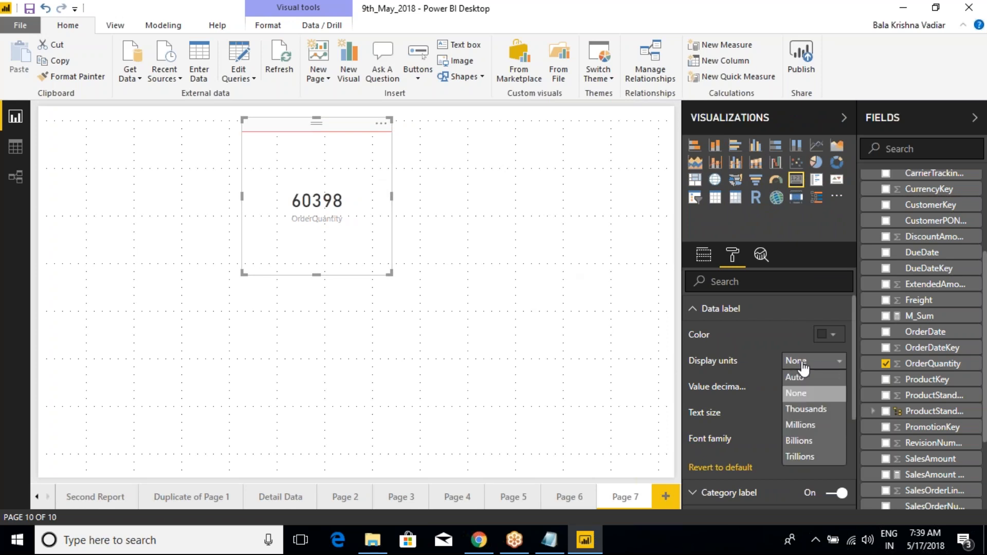
left_click(800, 408)
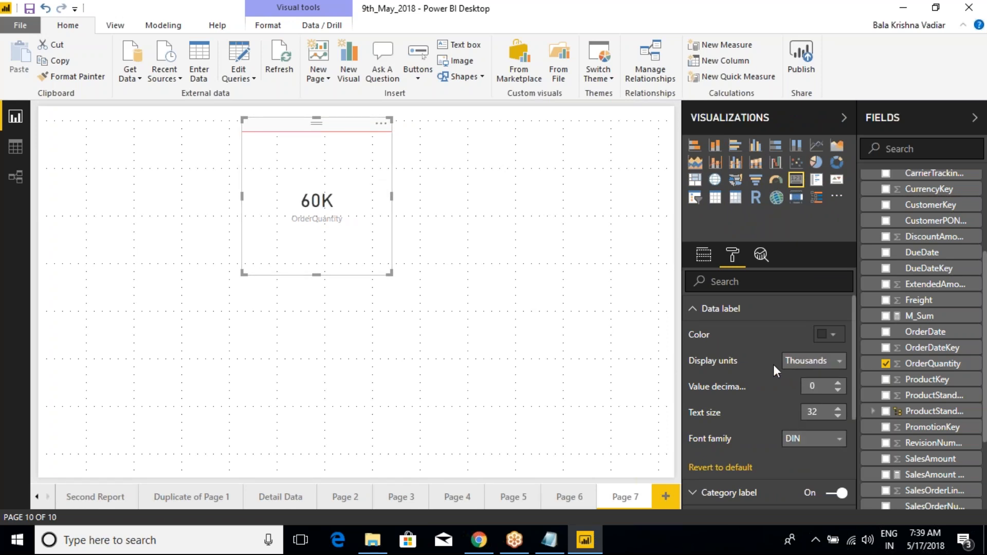
left_click(792, 362)
left_click(800, 425)
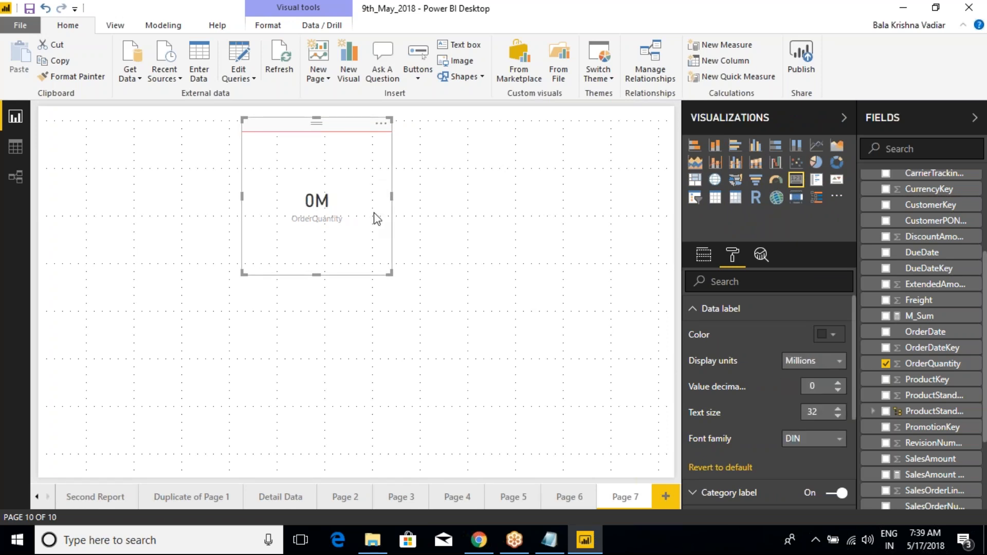
left_click(795, 364)
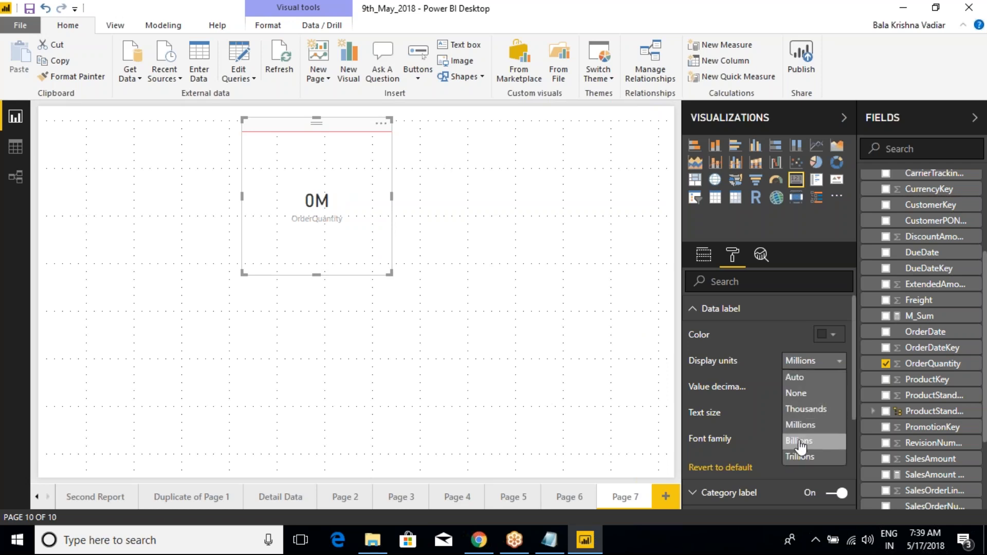
left_click(801, 442)
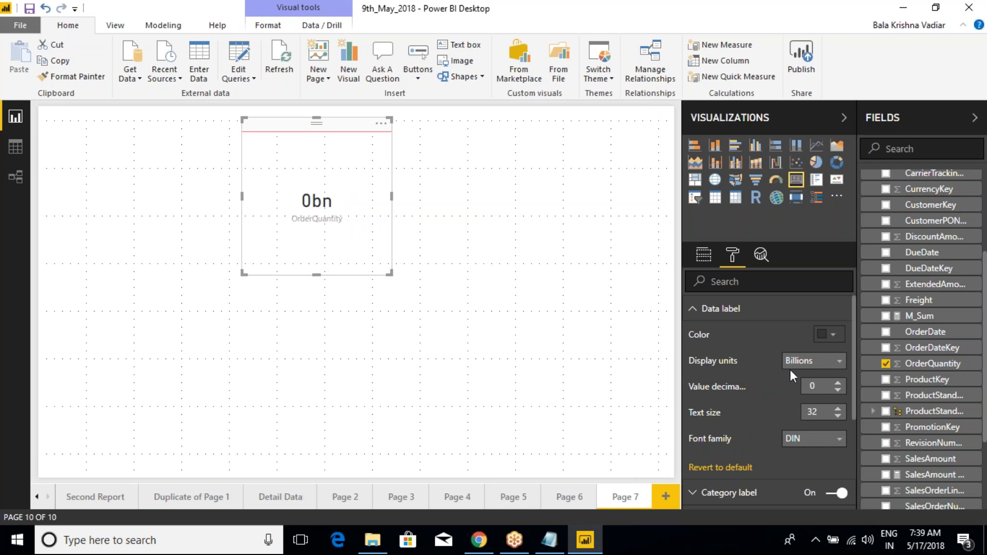
left_click(801, 361)
left_click(802, 361)
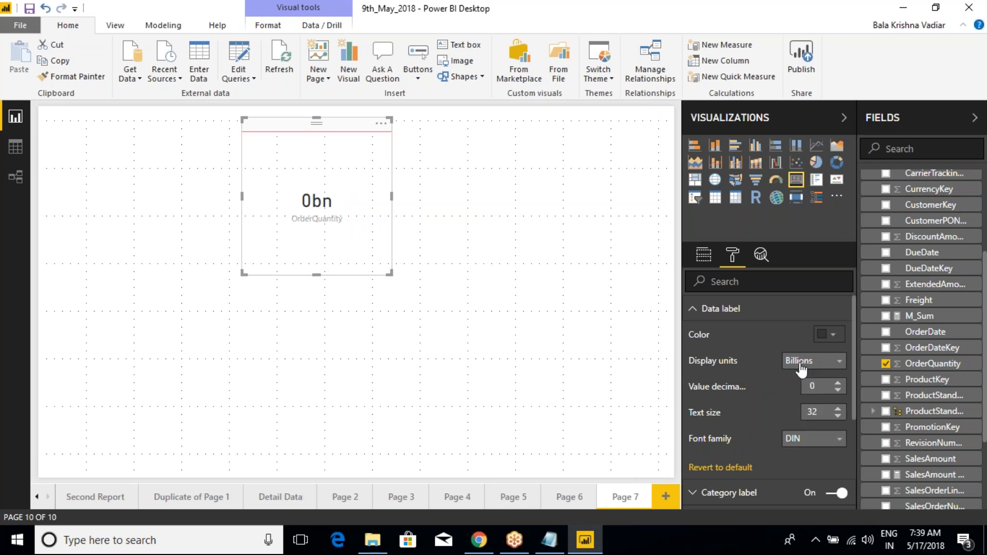
left_click(701, 256)
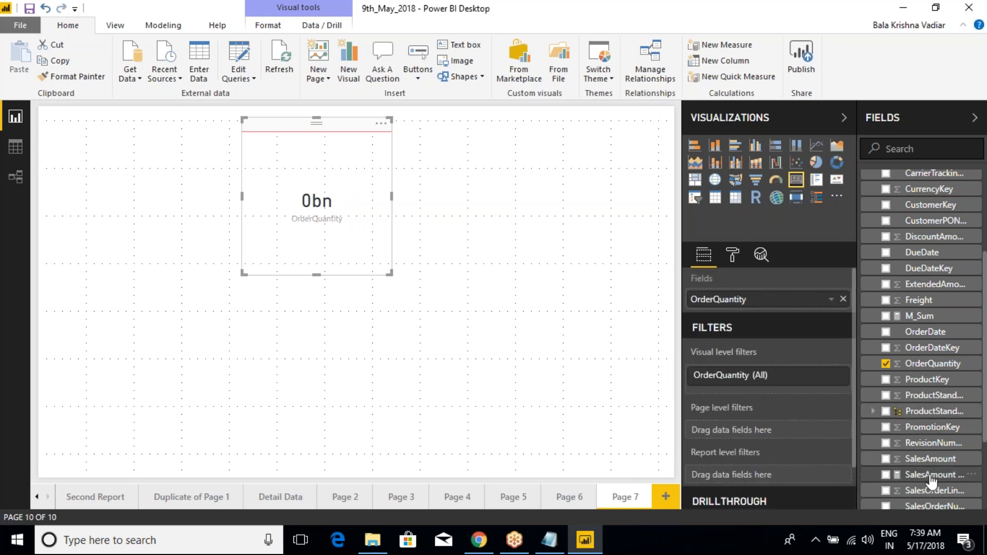
left_click_drag(927, 476, 765, 307)
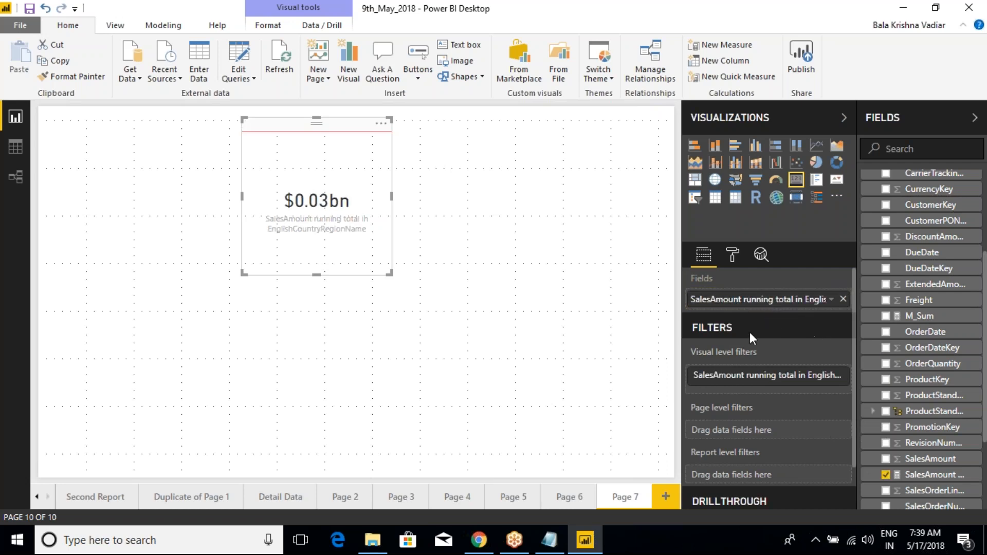
left_click(843, 298)
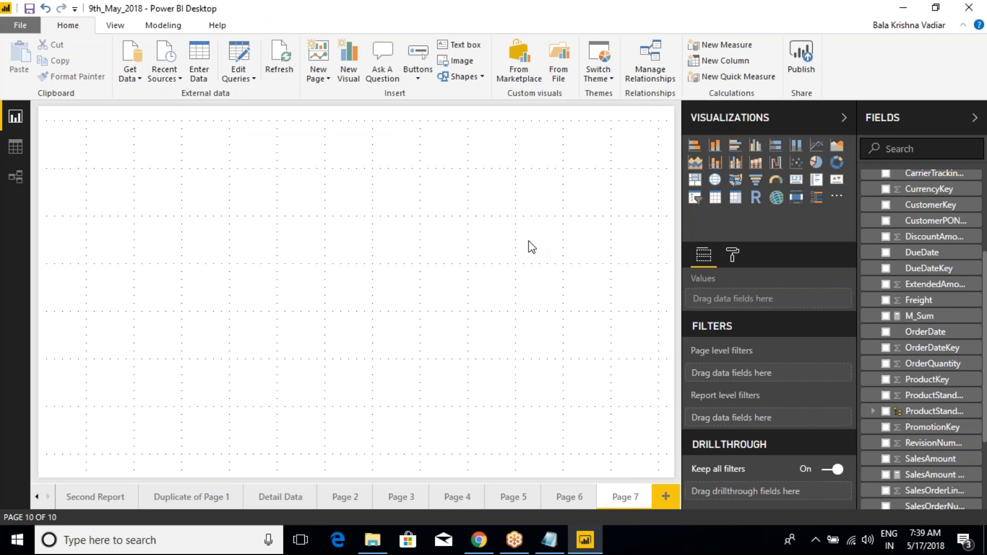
key("ctrl+z")
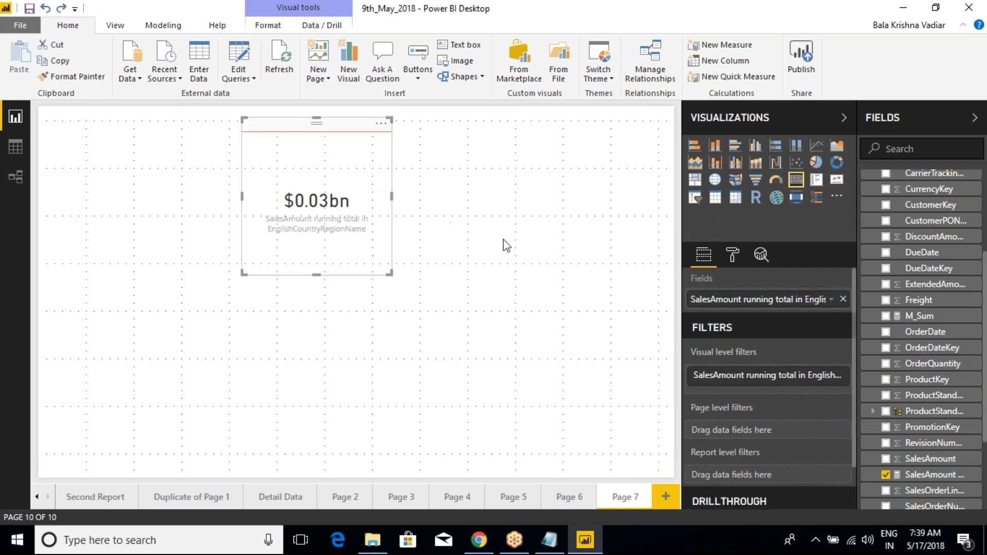
key("ctrl+z")
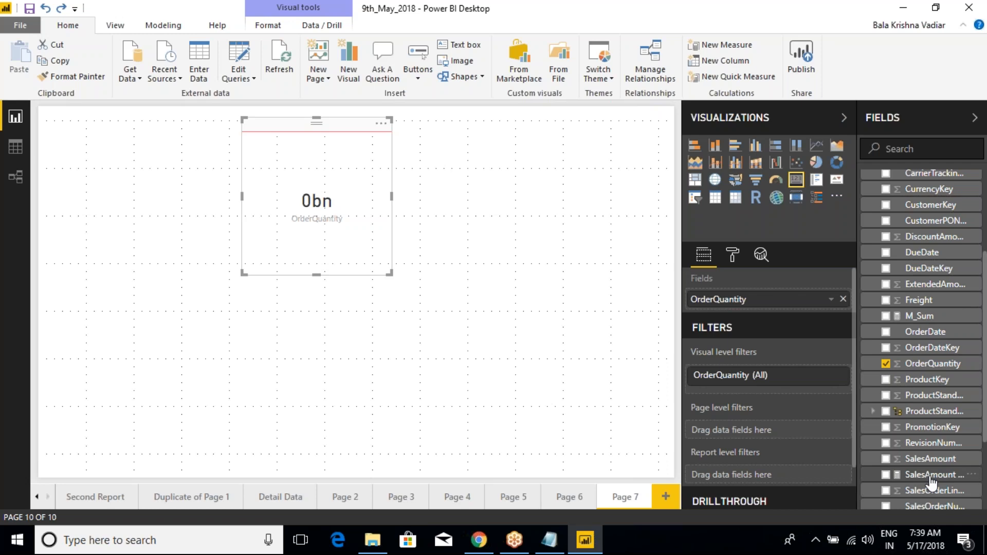
- Replace the card's field with SalesAmount and set the data label's display units to Auto
left_click_drag(926, 461, 769, 308)
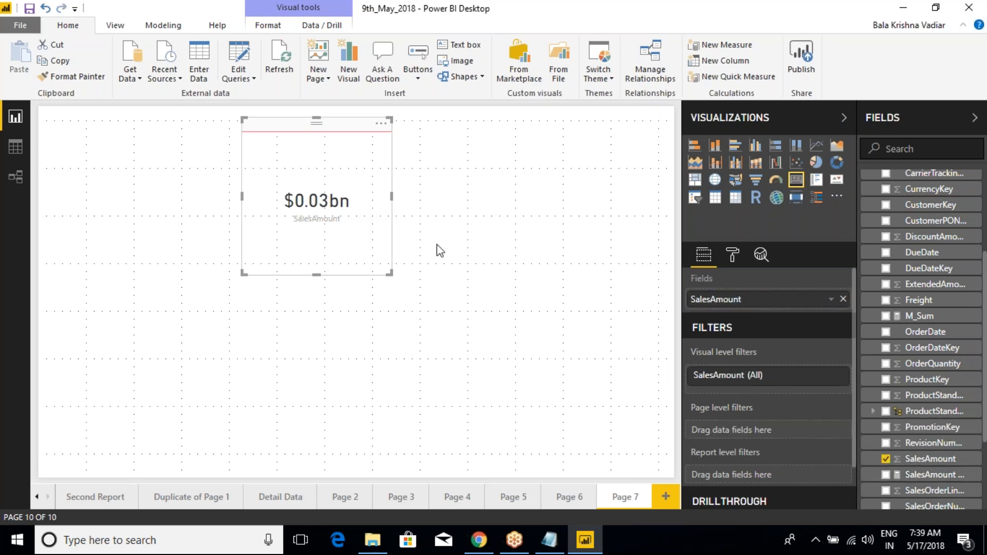
left_click(732, 254)
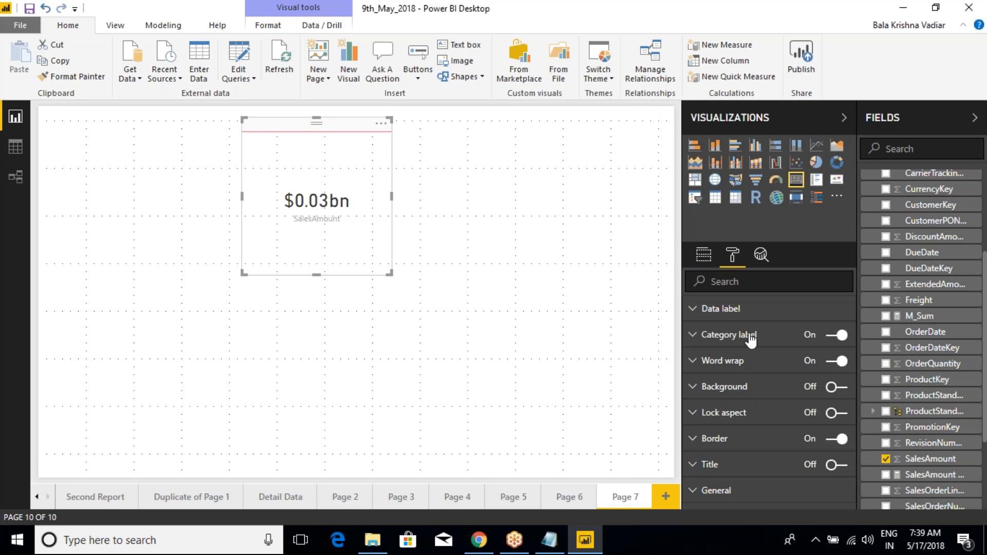
left_click(703, 309)
left_click(814, 361)
left_click(817, 373)
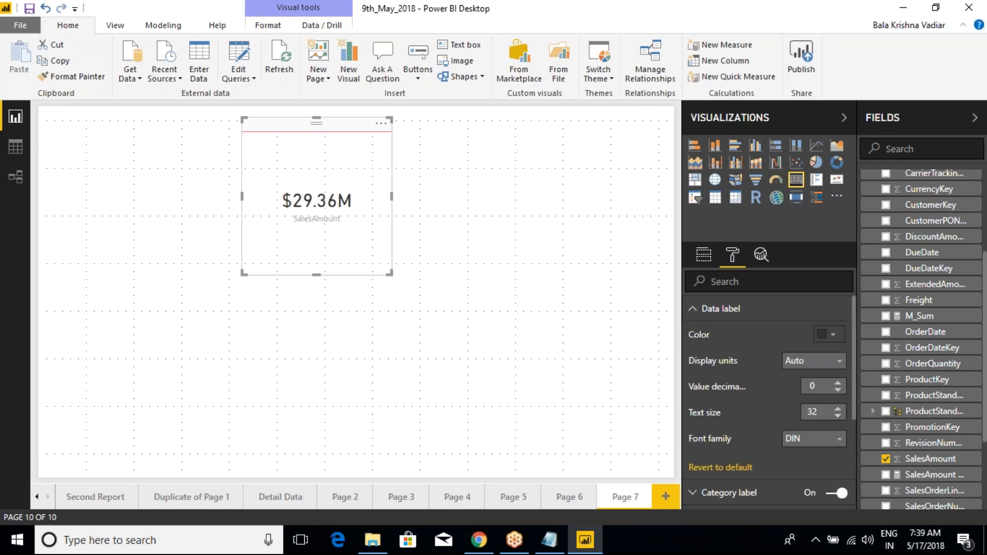
- Set the data label's display units to None, widen the card to fit the full value, and switch the units to Millions
left_click(802, 366)
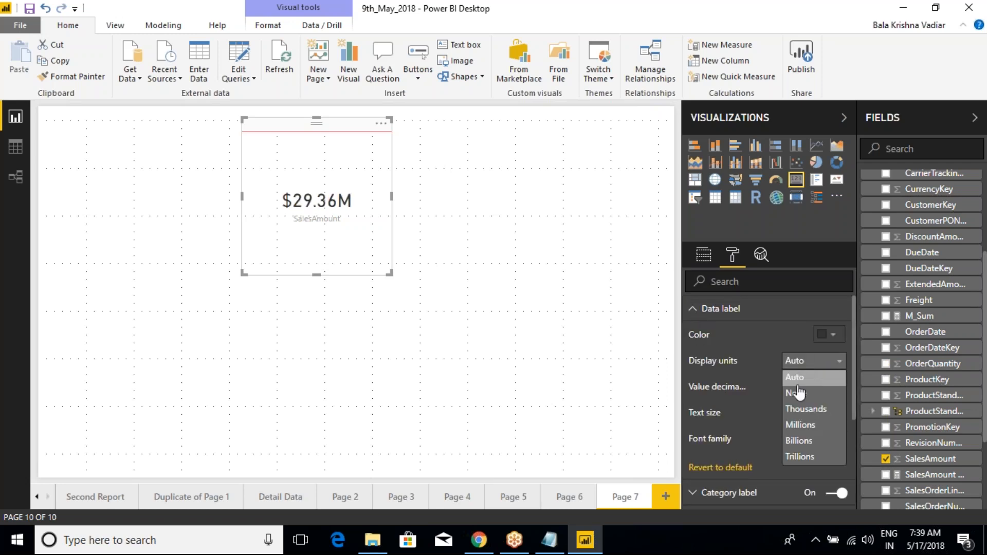
left_click(798, 390)
left_click_drag(393, 197, 462, 197)
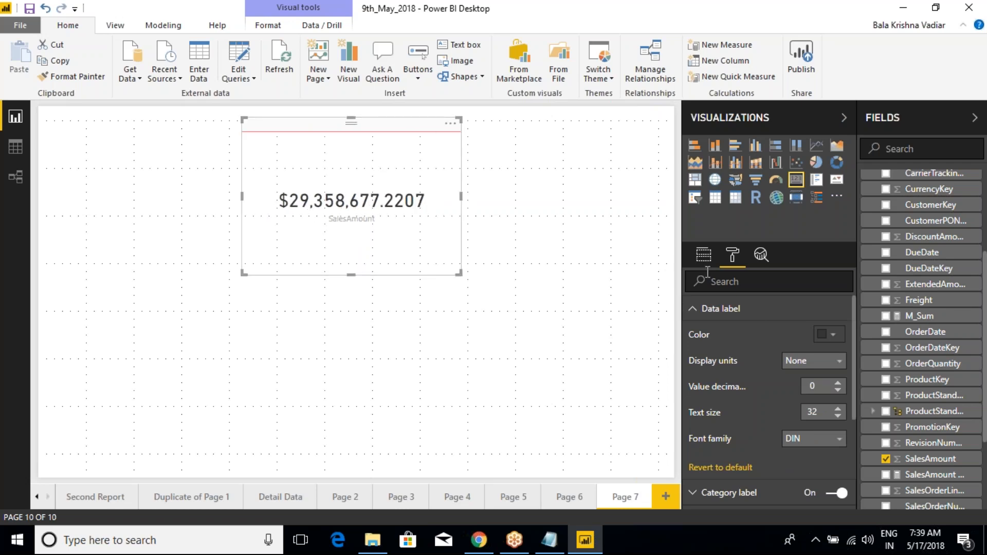
left_click(806, 363)
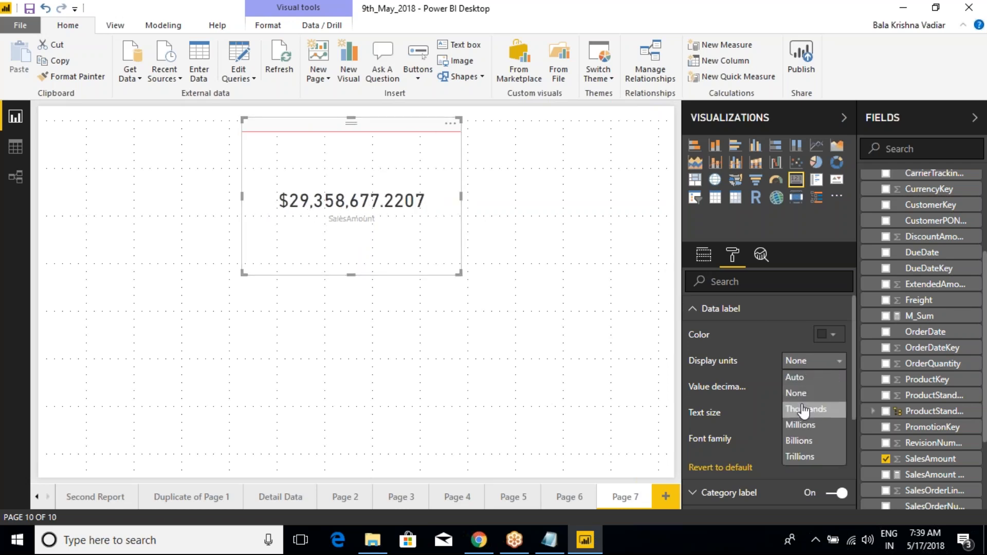
left_click(802, 426)
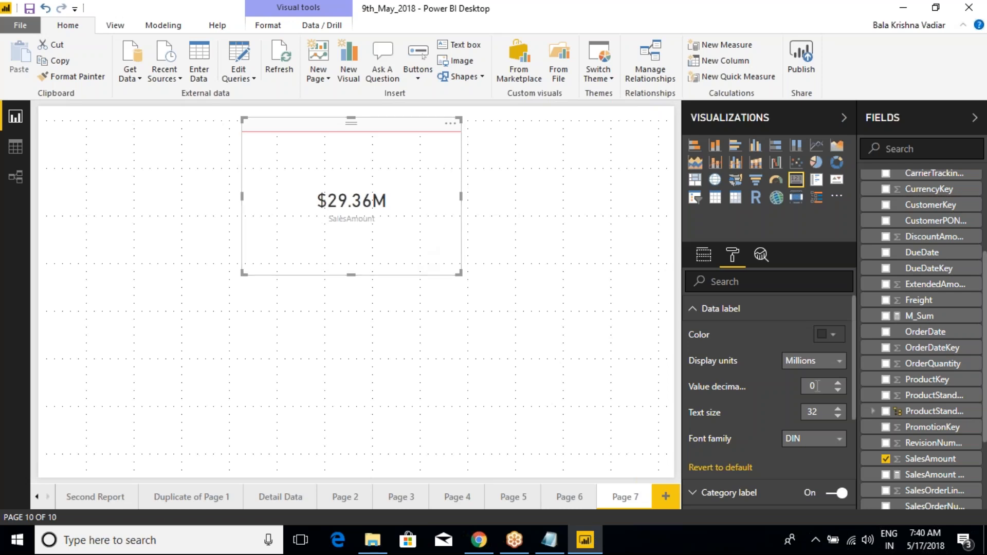
- Put OrderQuantity back as the card's field and set the data label's display units to None
left_click(704, 256)
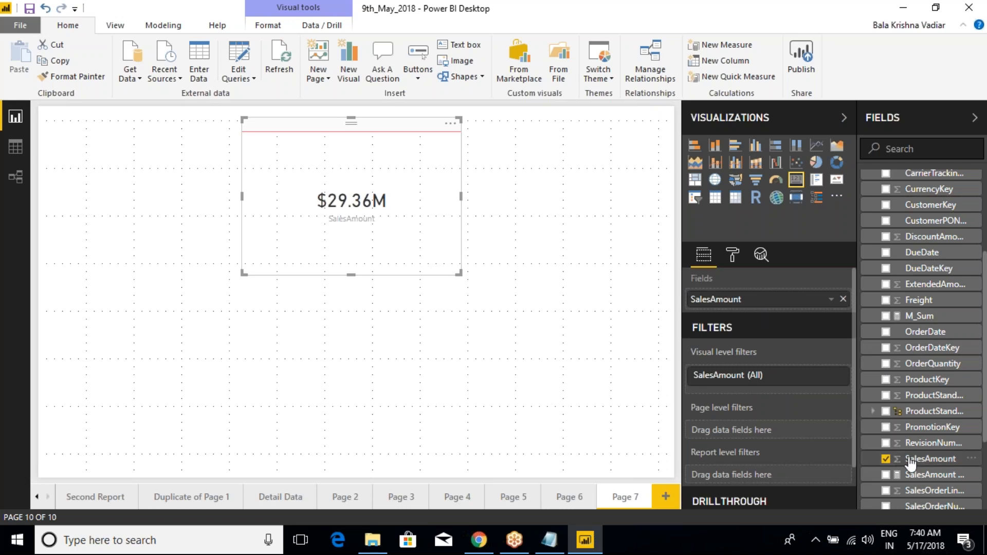
left_click_drag(932, 363, 791, 300)
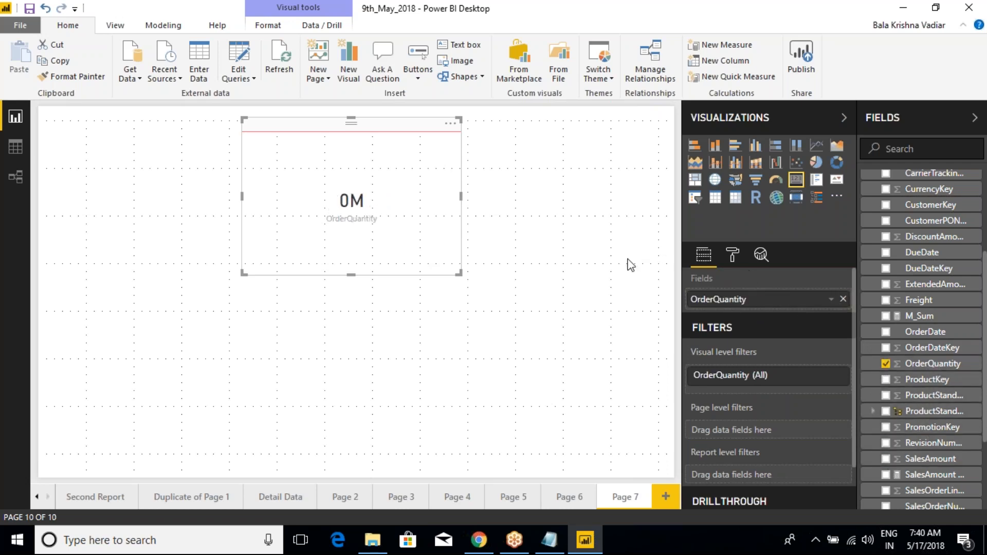
left_click(732, 256)
left_click(719, 309)
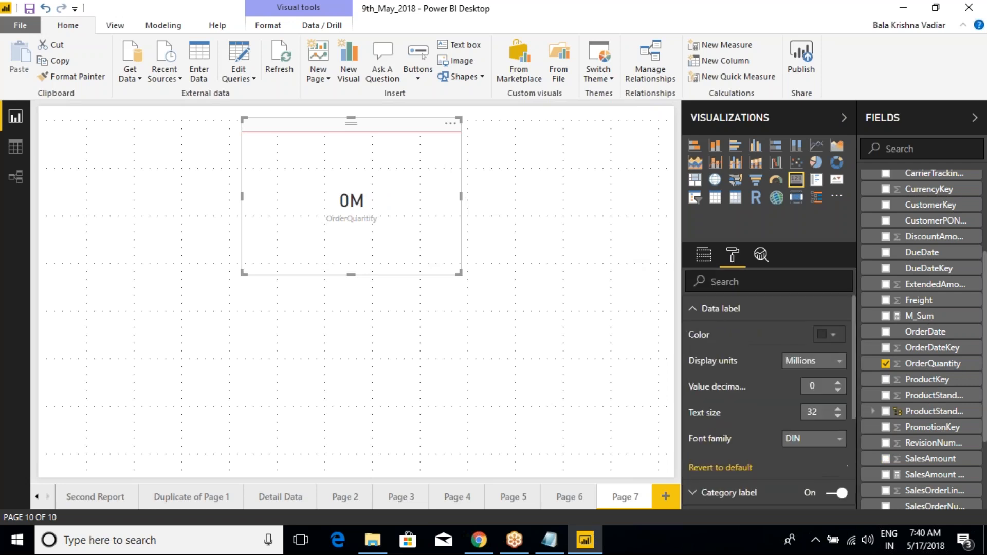
left_click(797, 361)
left_click(802, 394)
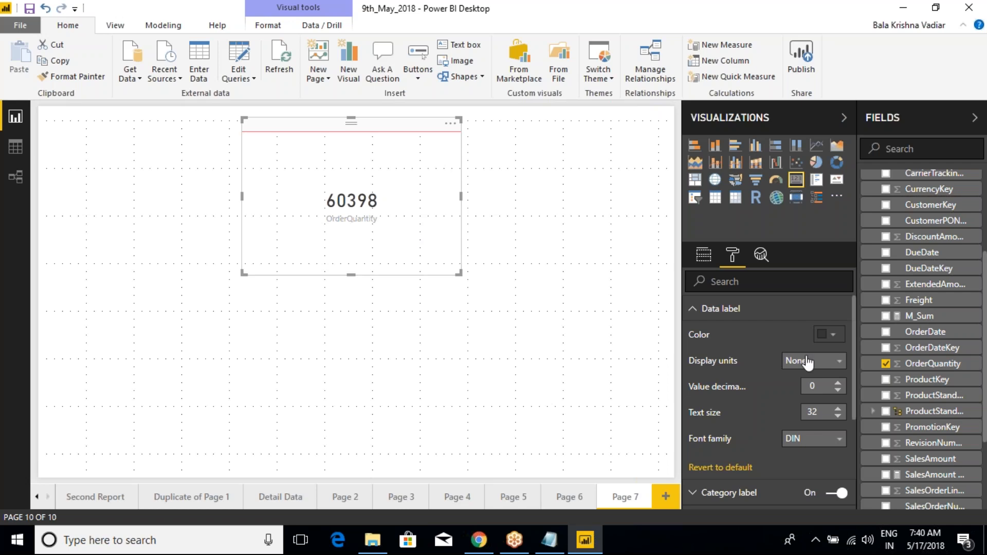
- Give the card's data label a custom yellow color, and change it to a custom green
left_click(837, 335)
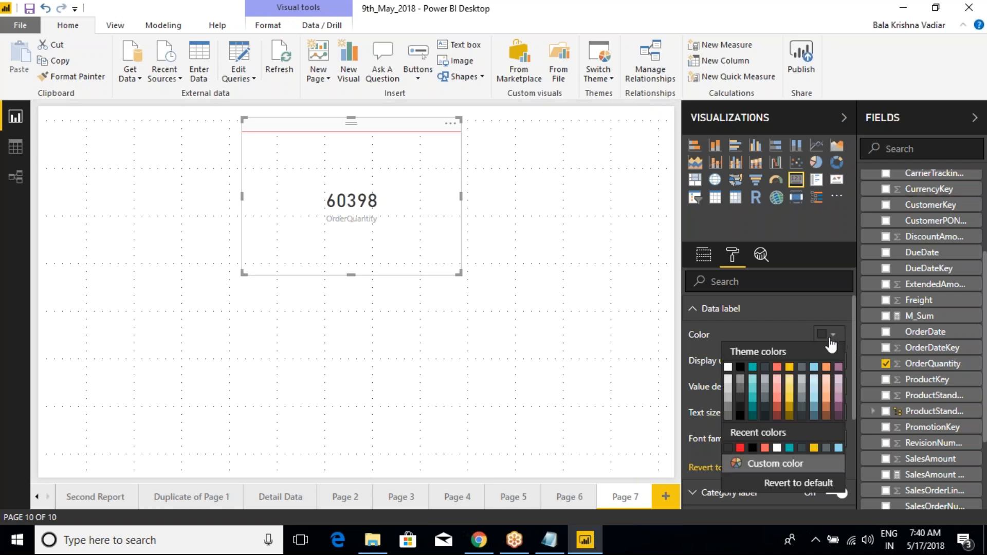
left_click(765, 465)
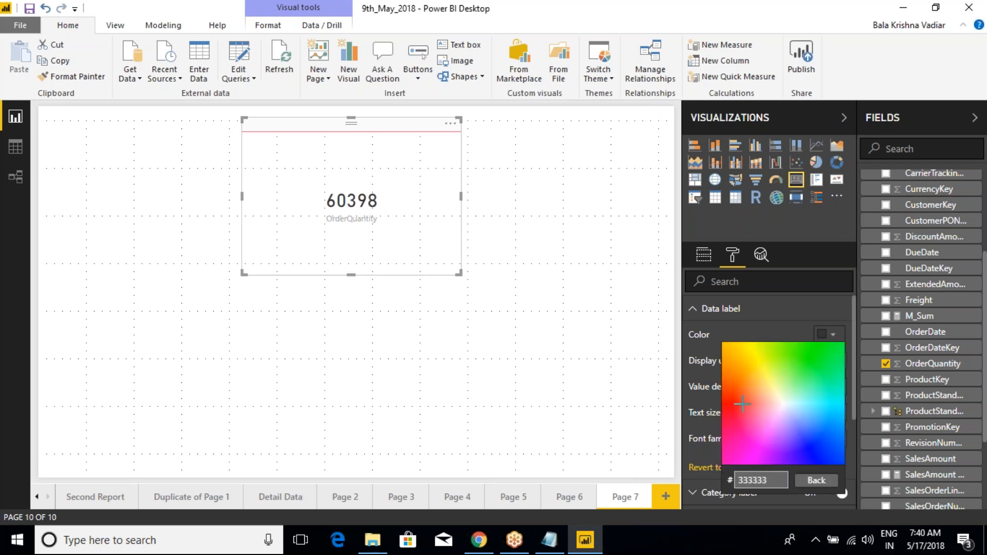
left_click(749, 363)
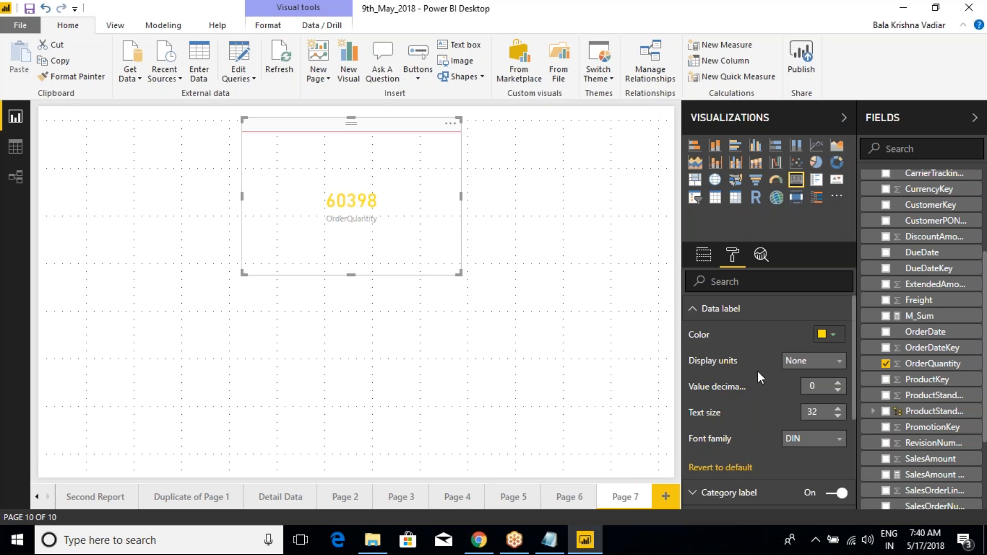
left_click(826, 337)
left_click(758, 469)
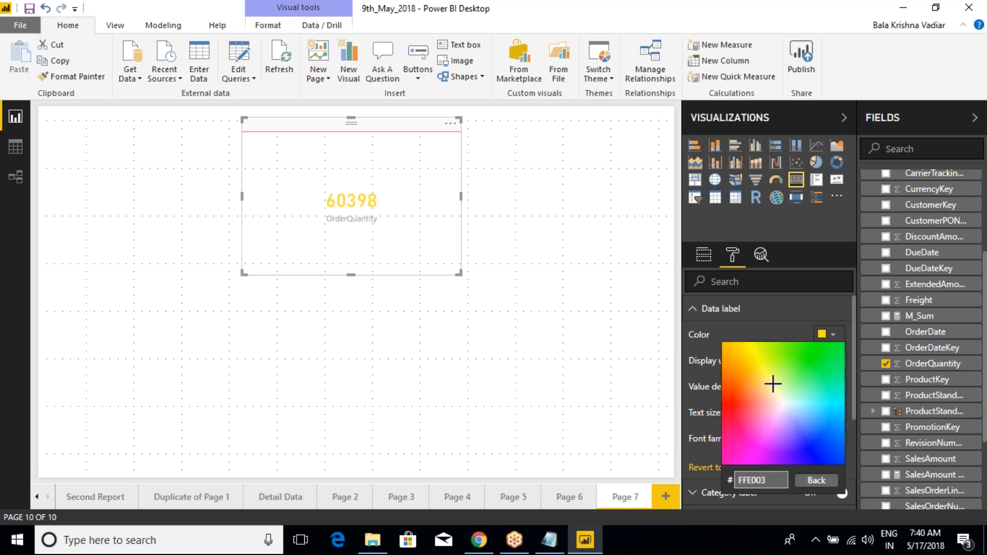
left_click(800, 365)
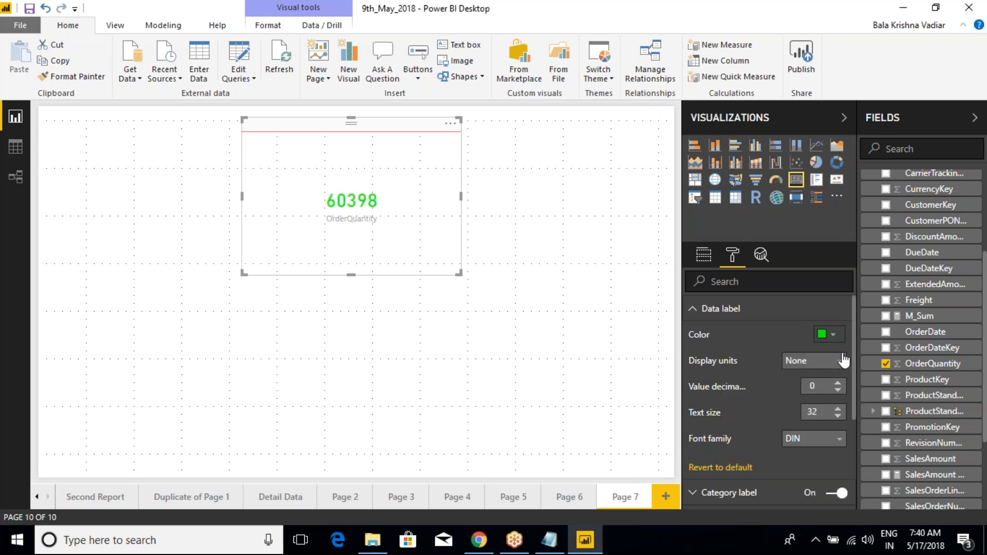
- Set the data label's color to black from the recent colors
left_click(827, 334)
left_click(760, 465)
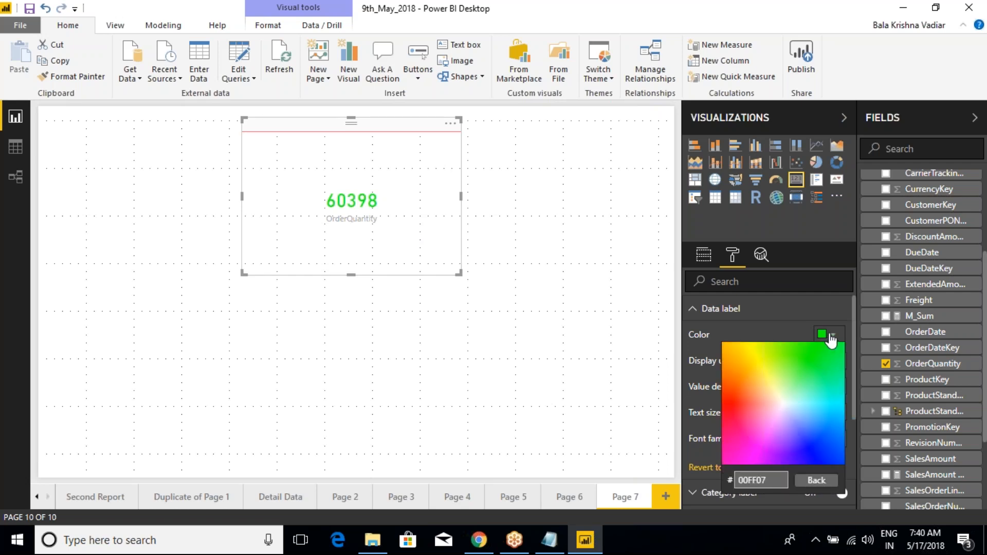
left_click(820, 480)
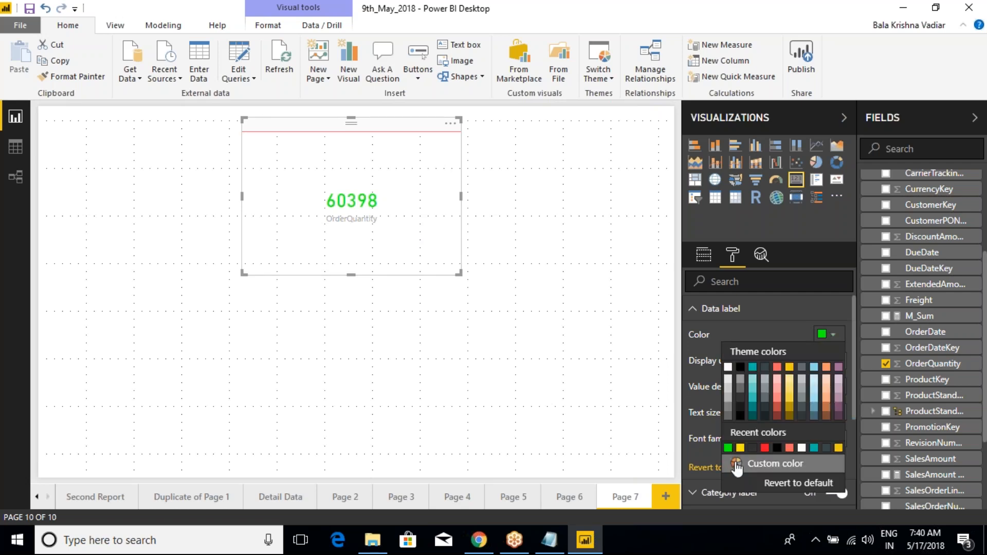
left_click(777, 448)
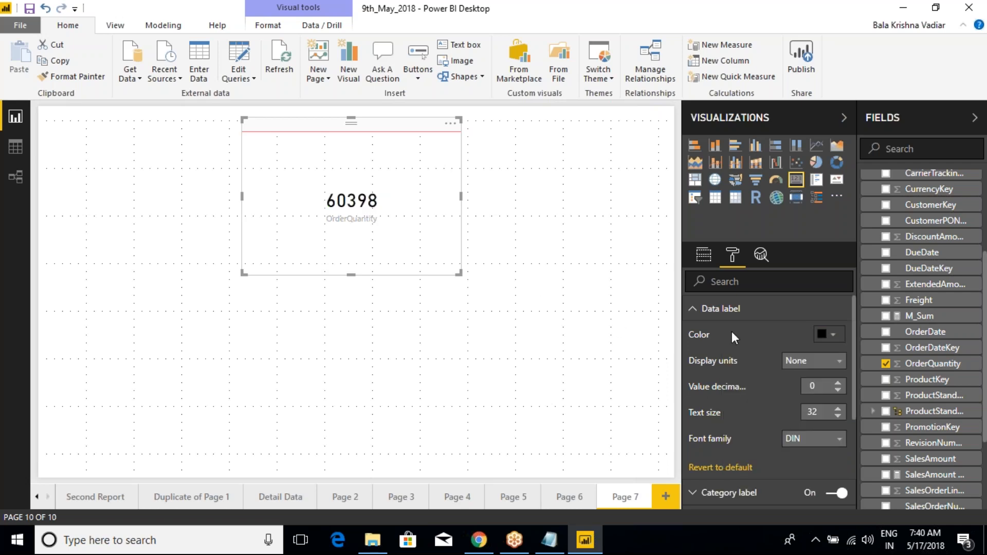
- Widen the Visualizations pane and set the data label's value decimal places to 2, to 0, and back to 2
left_click_drag(686, 398, 637, 398)
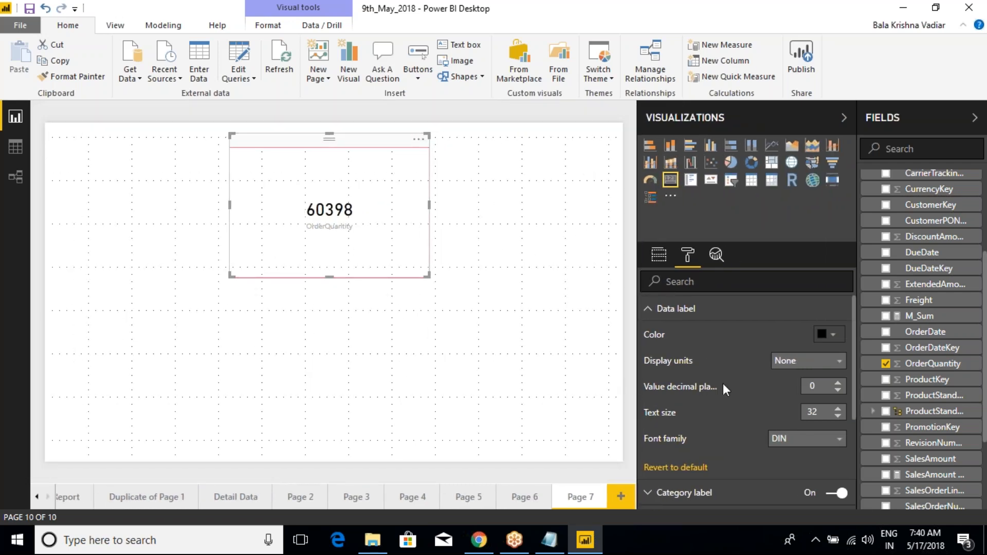
left_click(839, 386)
left_click(838, 386)
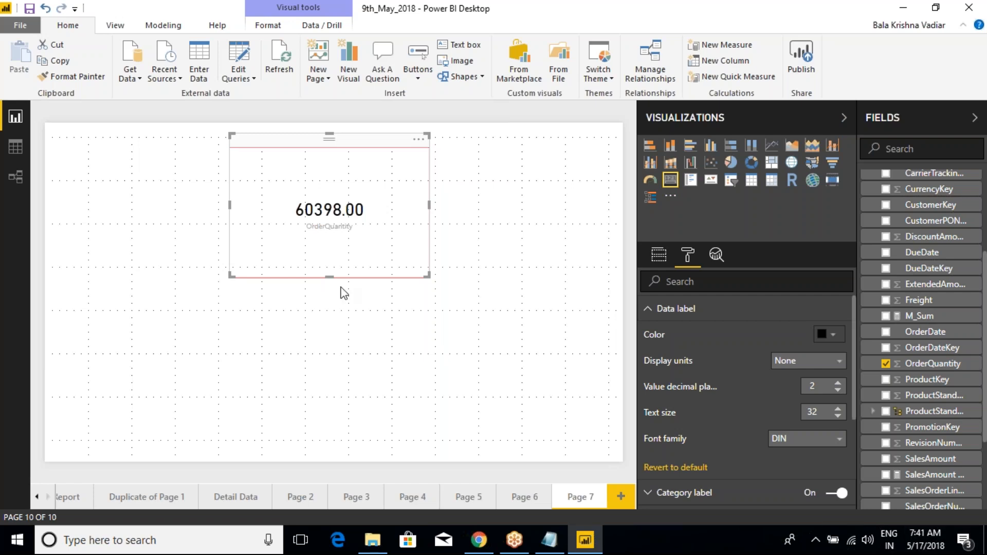
left_click(838, 391)
left_click(838, 391)
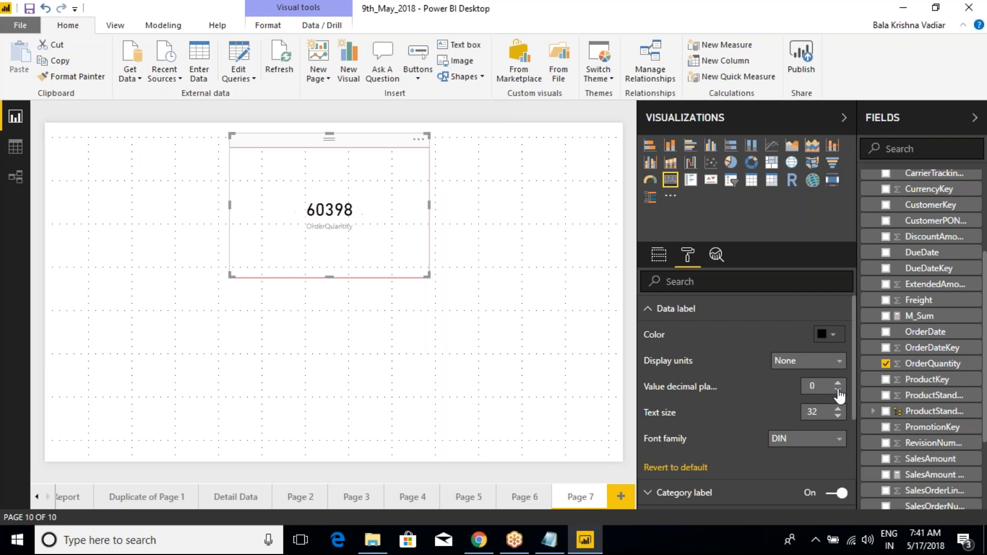
left_click(838, 384)
left_click(837, 384)
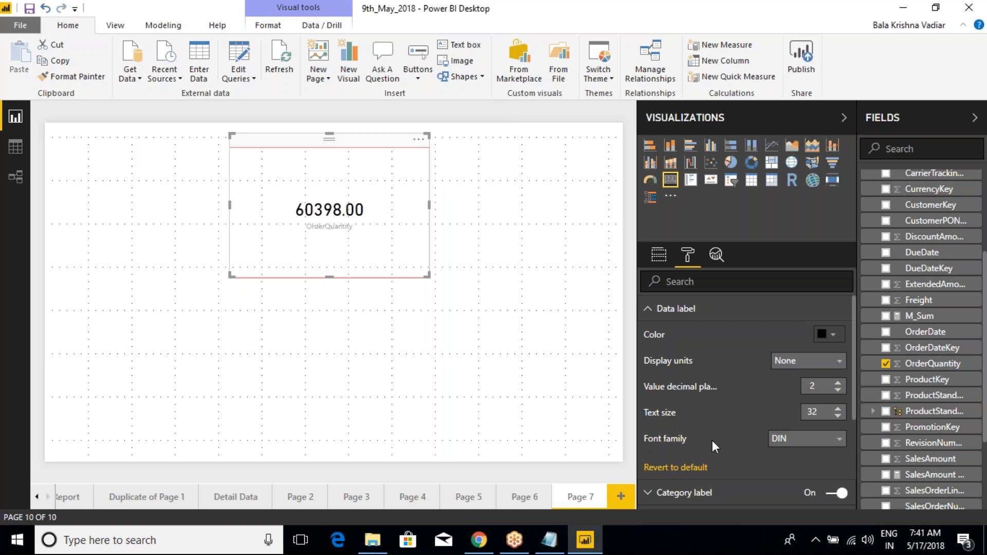
- Change the data label's font family to Calibri
left_click(794, 442)
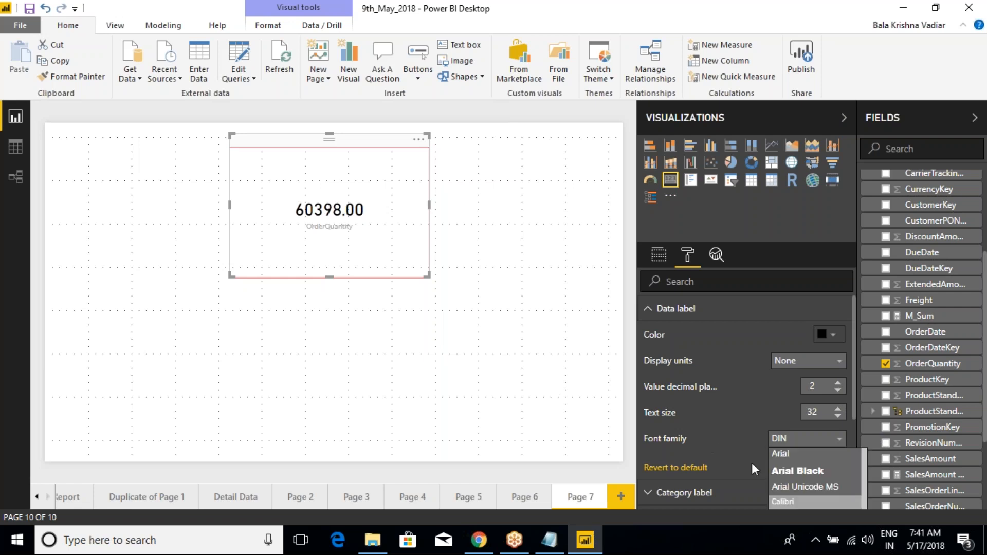
scroll(752, 462, "down", 3)
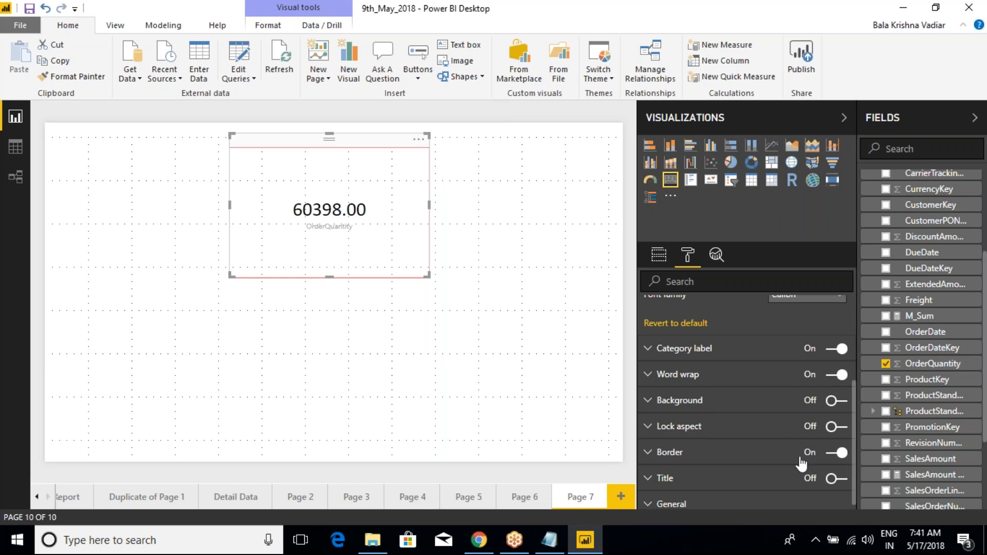
scroll(683, 360, "up", 3)
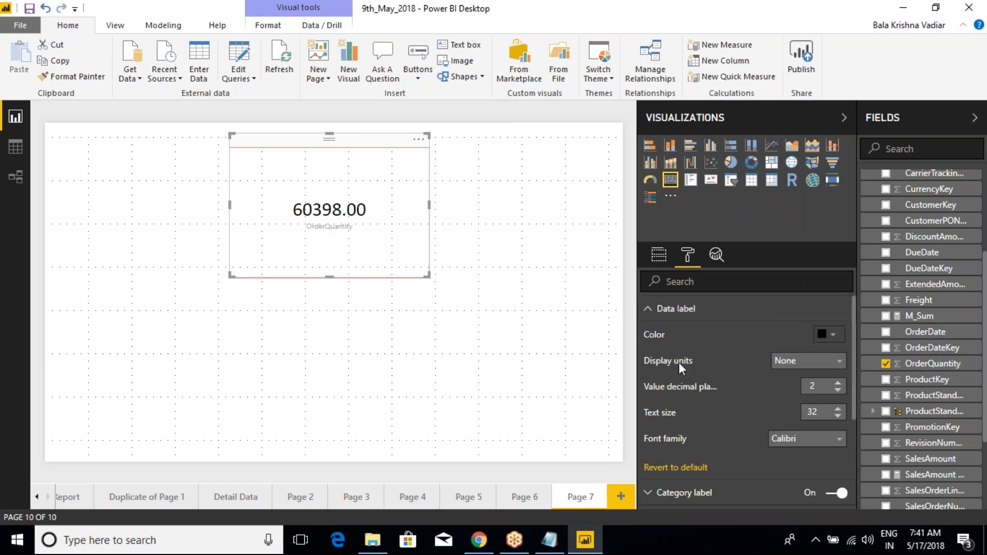
- Reduce the data label's value decimal places to 0 and collapse the data label options
left_click(650, 318)
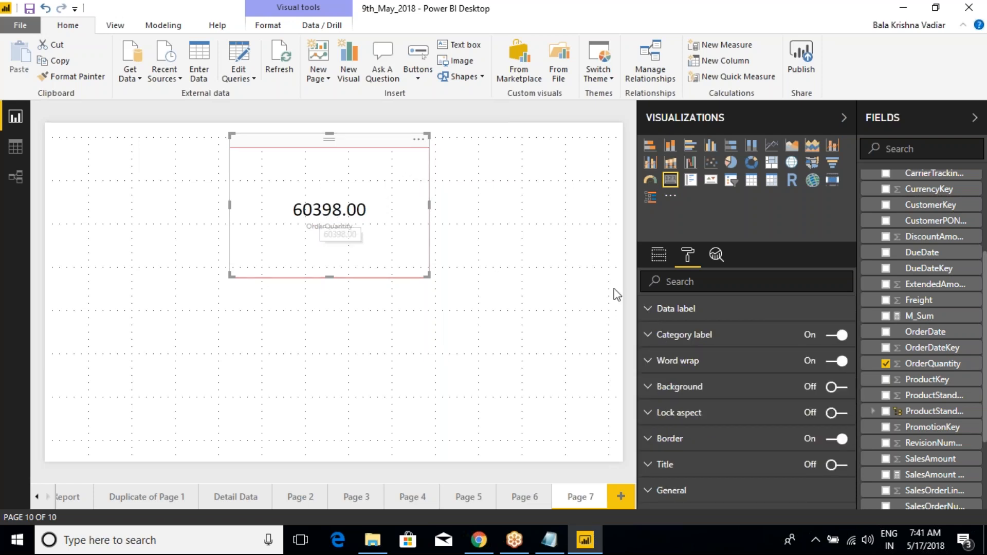
left_click(649, 309)
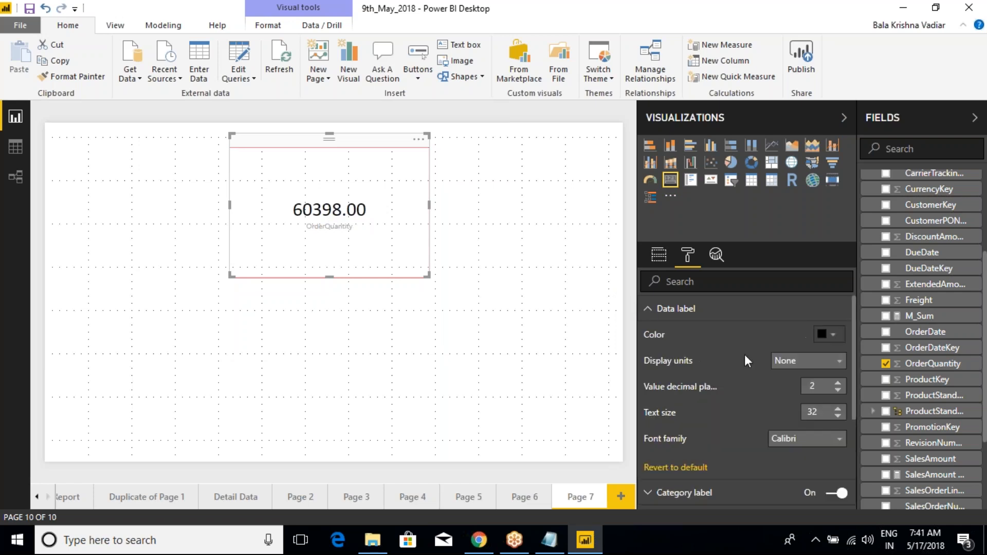
left_click(838, 390)
left_click(838, 391)
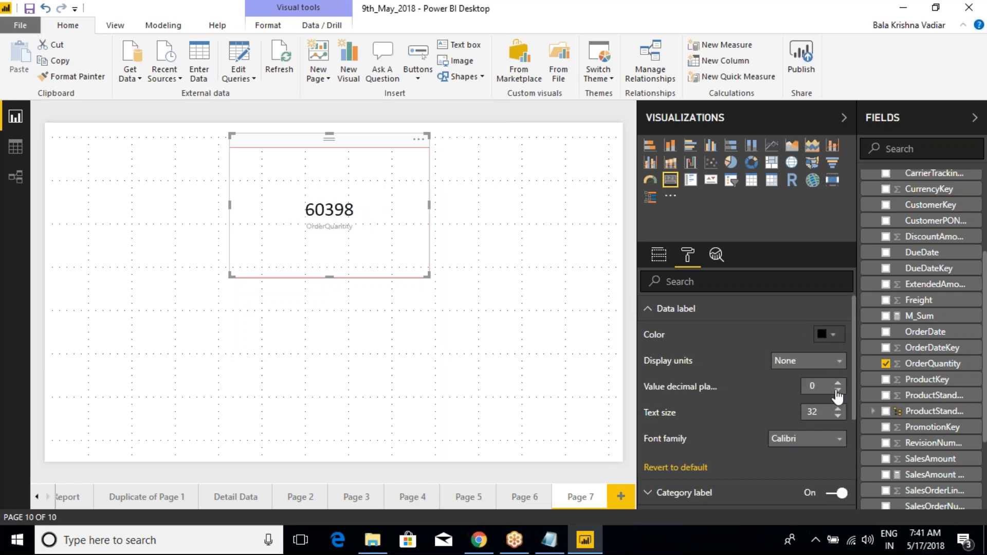
left_click(651, 311)
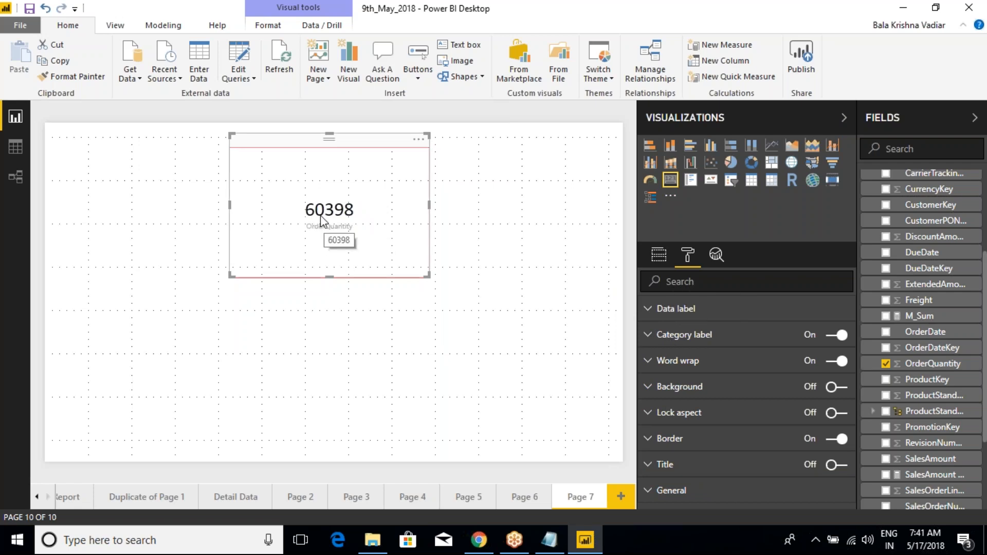
- Expand the Card's category label options and turn the category label off and back on
left_click(647, 334)
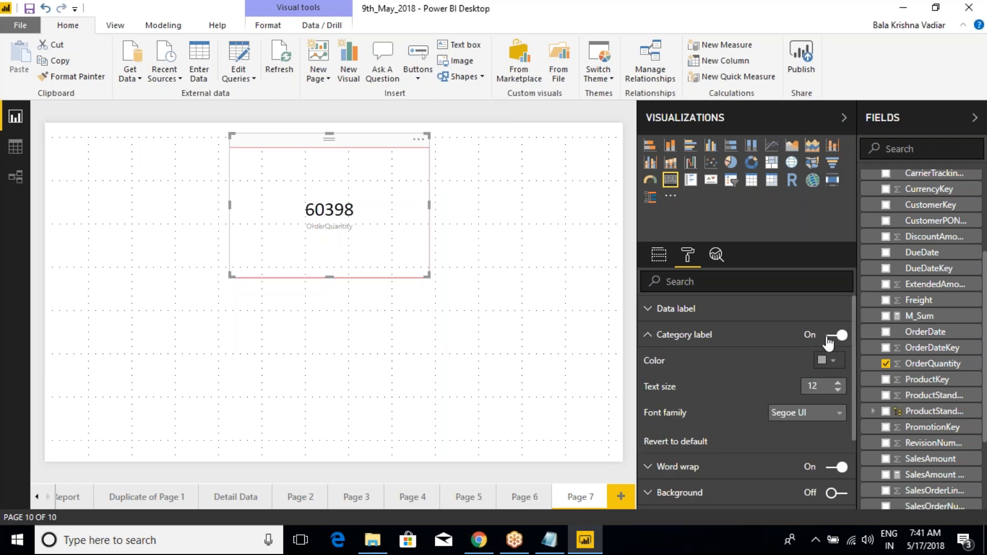
left_click(828, 340)
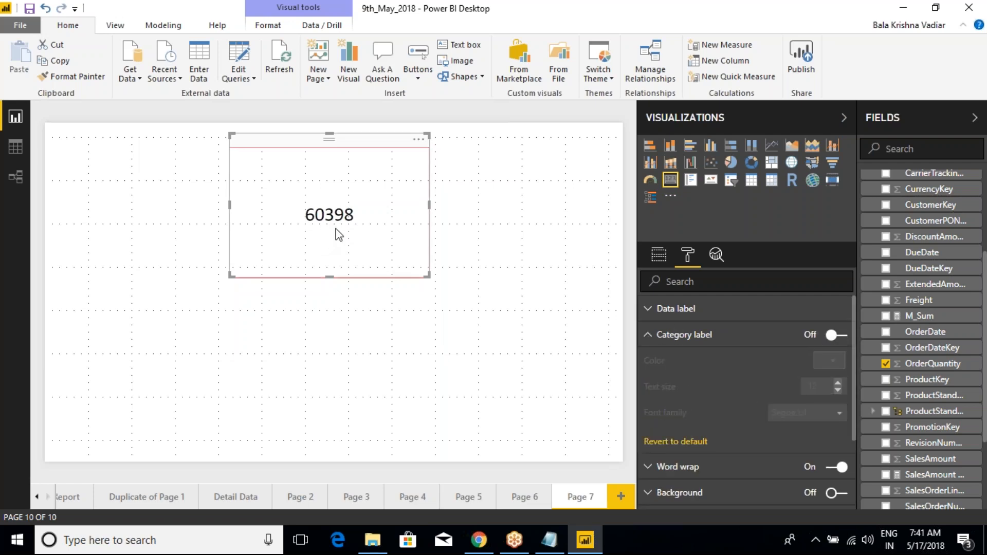
left_click(830, 337)
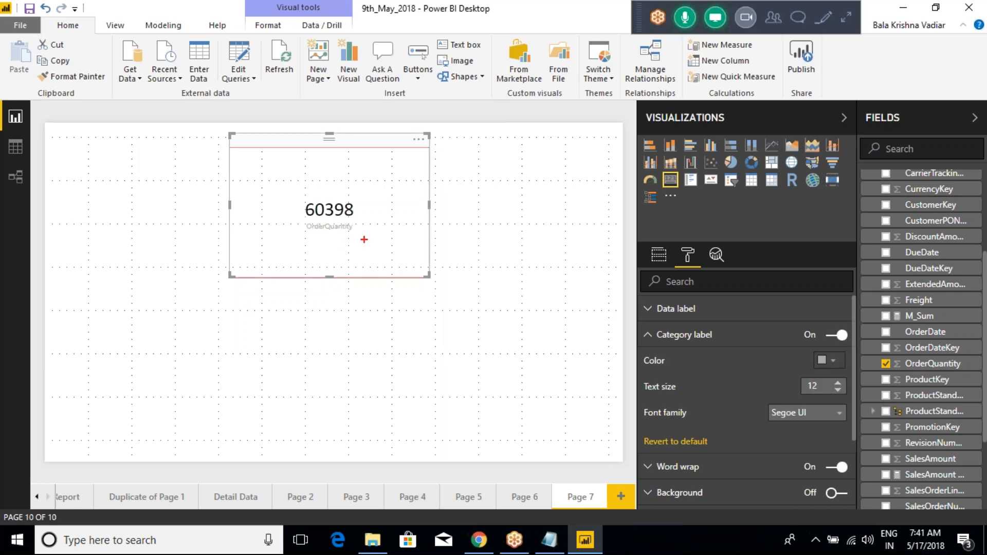
left_click_drag(357, 225, 394, 207)
key("Escape")
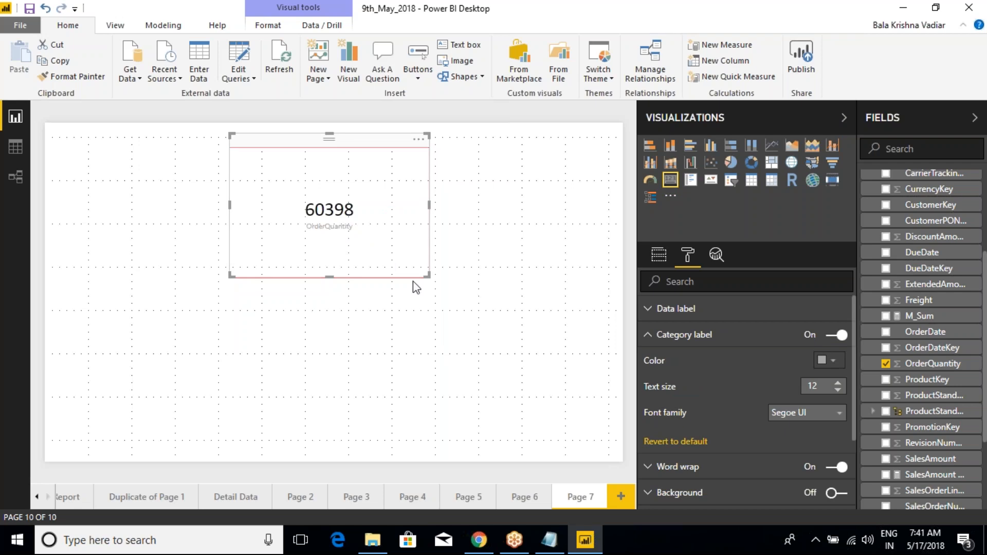
- Increase the category label's text size to 23 and set its color to black from the theme colors
left_click(839, 386)
left_click(840, 386)
left_click(840, 385)
left_click(840, 386)
left_click(829, 360)
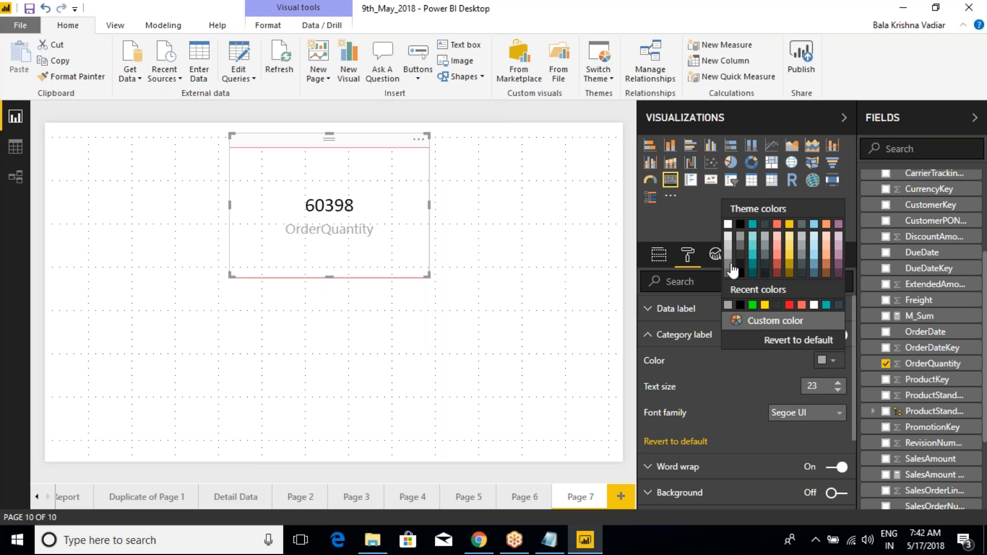
left_click(740, 224)
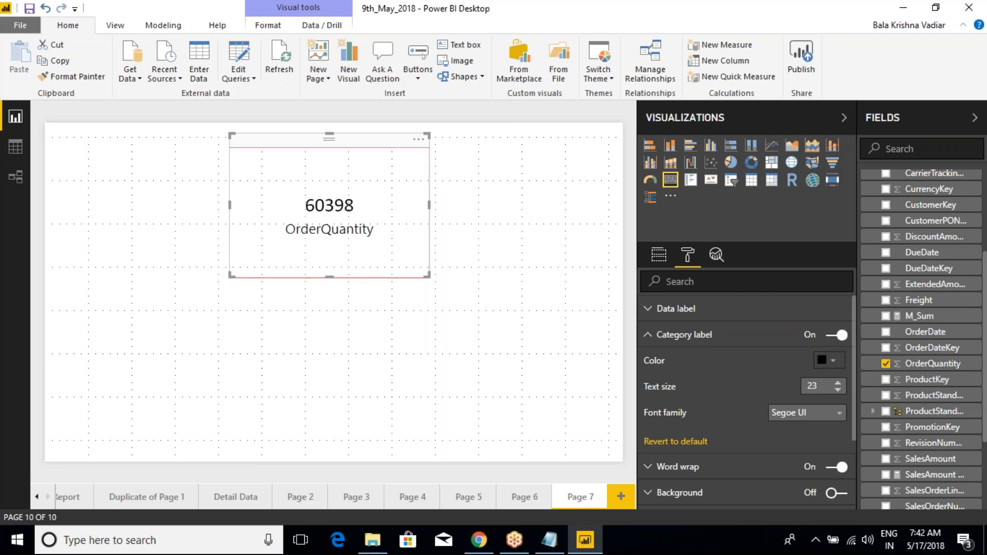
- Try Arial Black, Arial, Calibri and Georgia in turn as the category label's font family
left_click(807, 414)
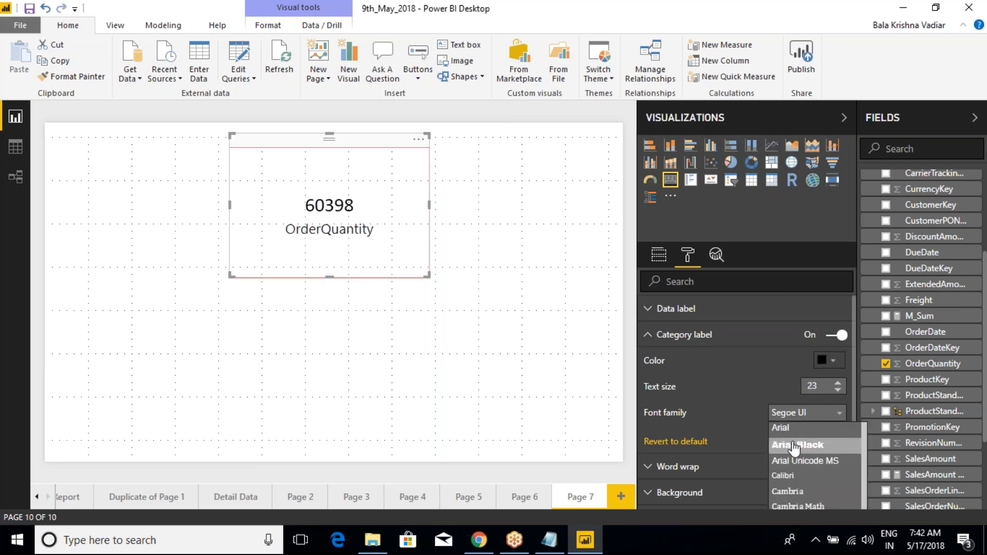
left_click(792, 448)
left_click(826, 413)
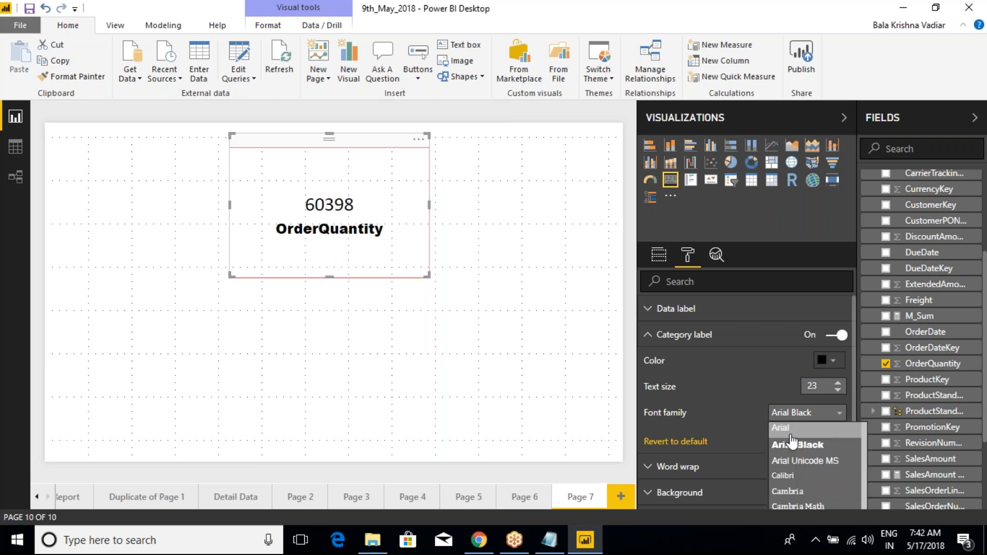
left_click(789, 430)
left_click(794, 412)
left_click(789, 476)
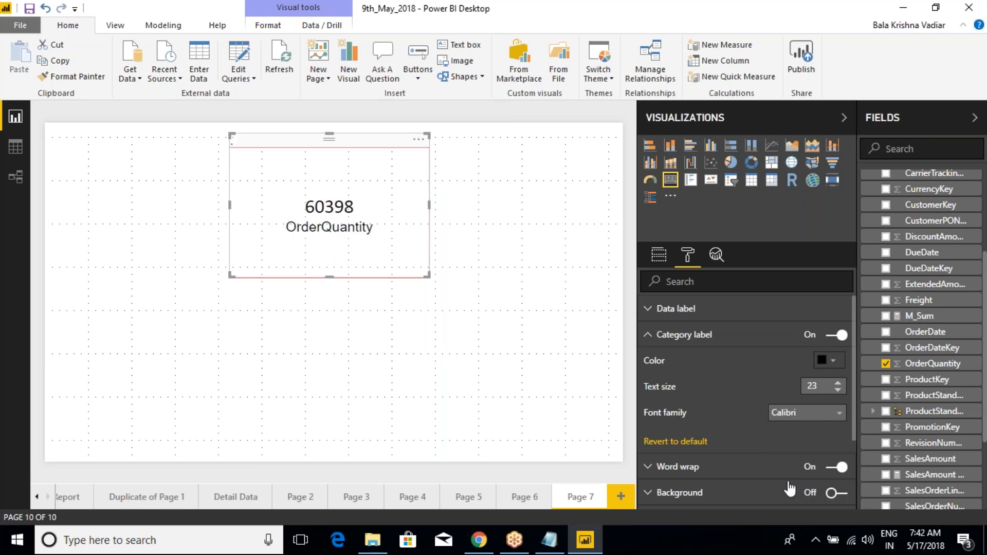
left_click(785, 419)
scroll(794, 493, "down", 3)
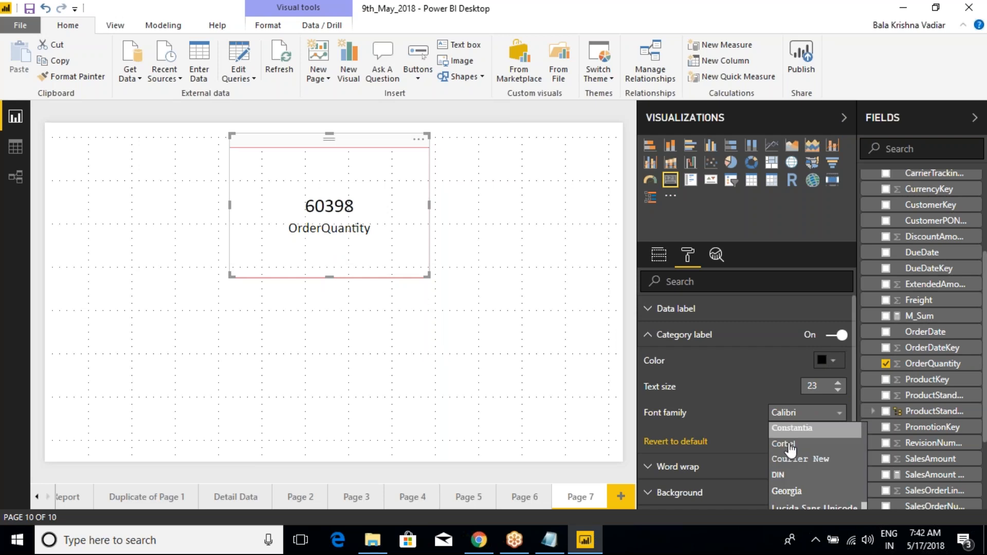
left_click(791, 492)
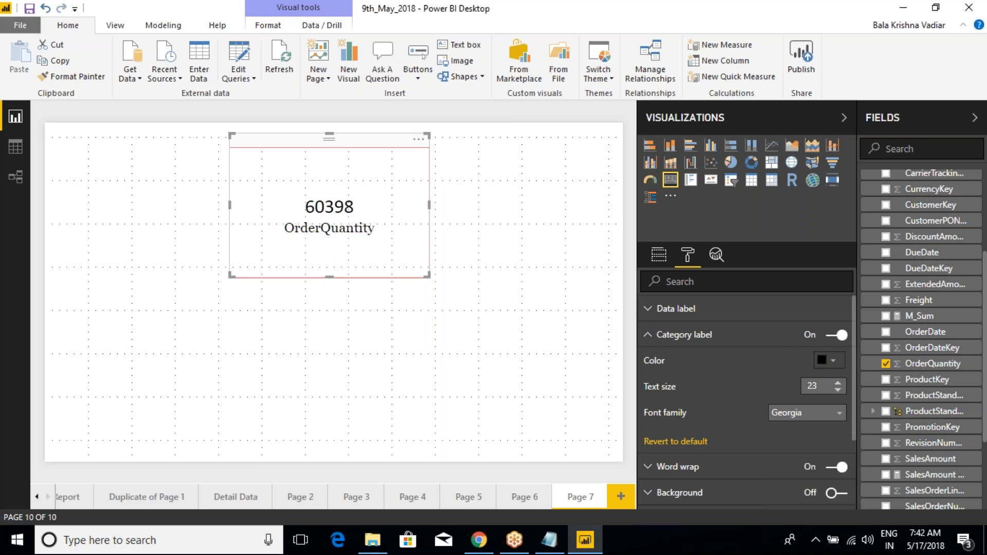
- Set the category label's font family to Courier New and collapse the category label options
left_click(792, 424)
left_click(787, 465)
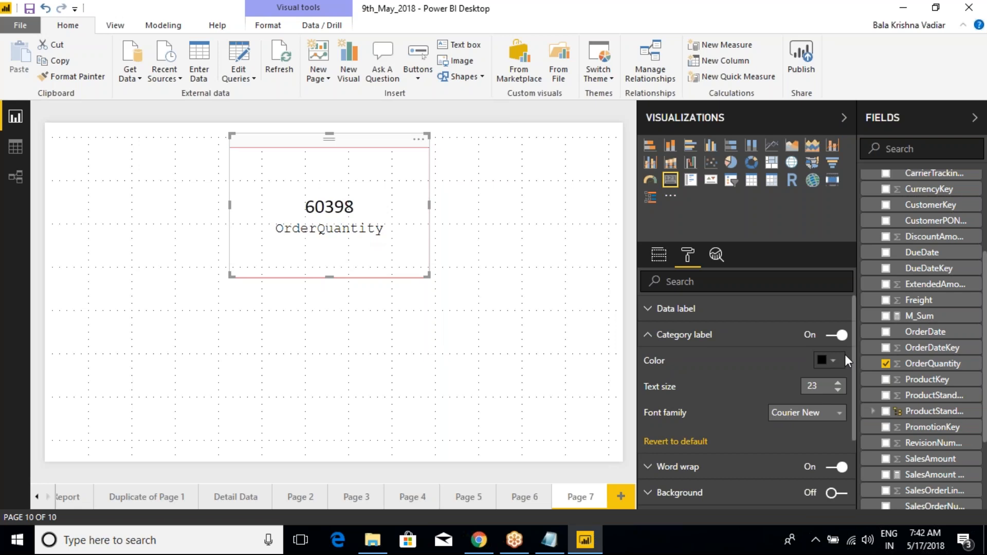
left_click(652, 338)
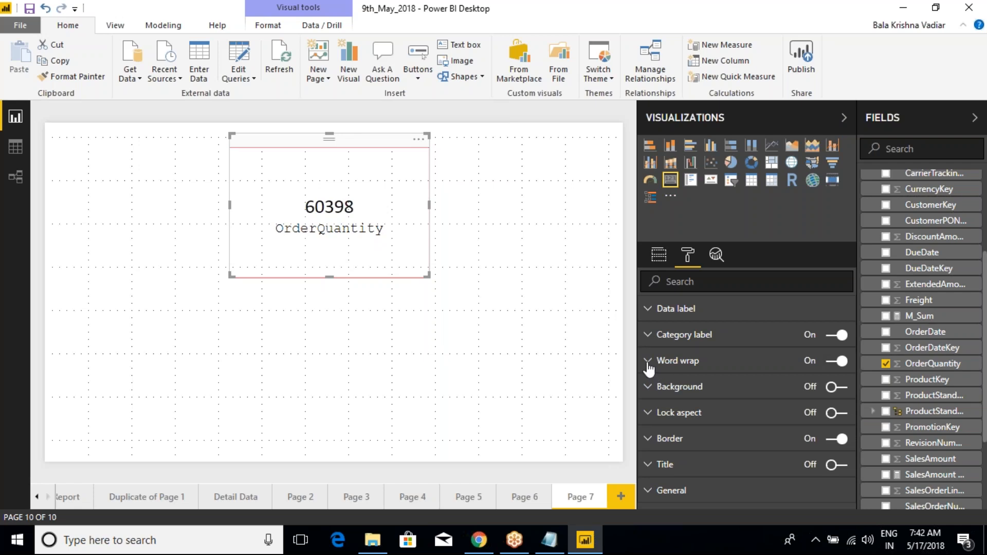
- Expand the Card's word wrap options, then look through the formatting options of the table on the Detail Data page
left_click(648, 362)
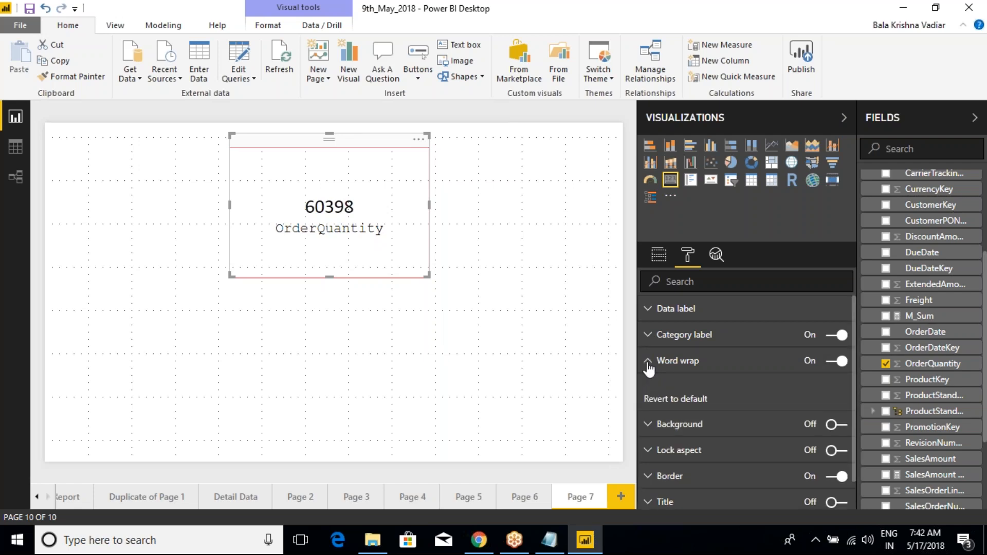
left_click(235, 497)
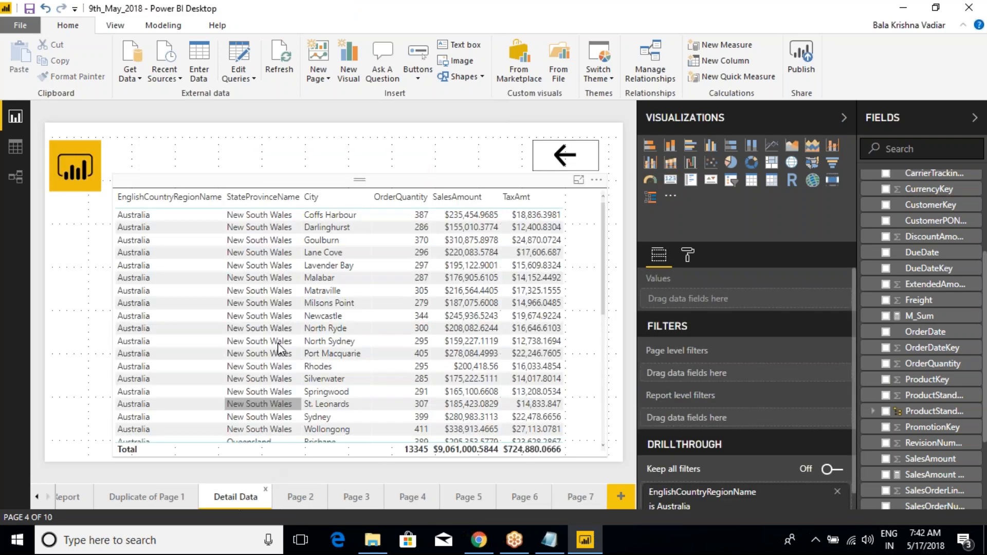
left_click(252, 252)
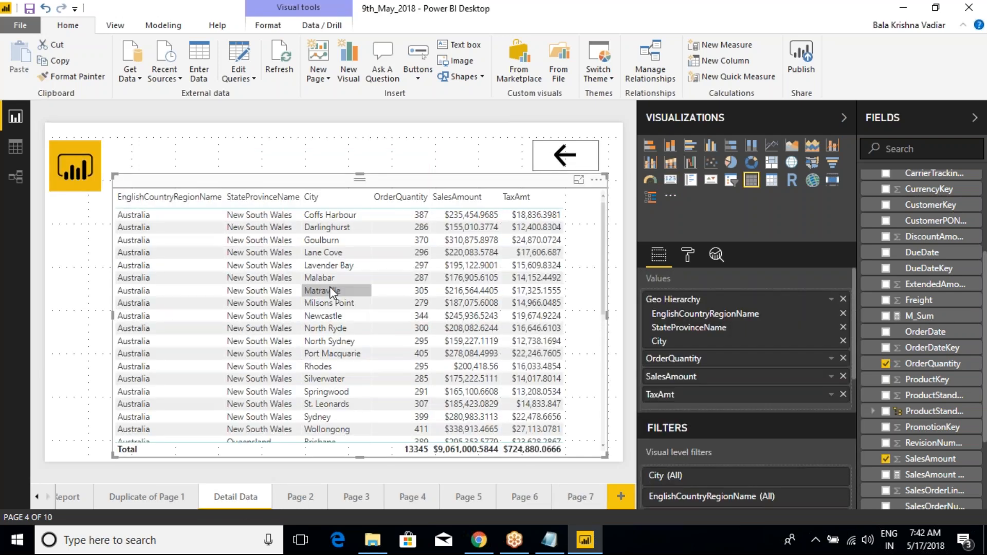
left_click(687, 254)
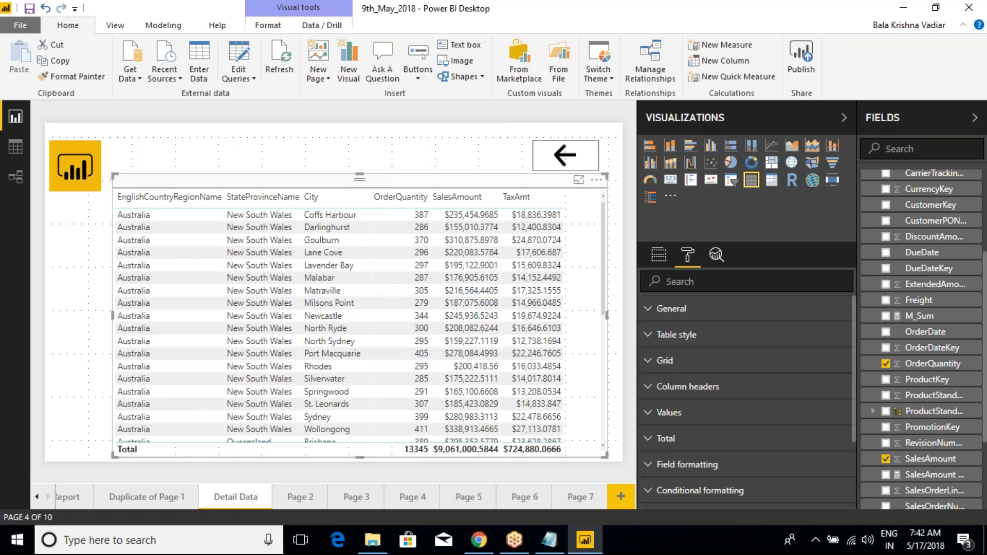
scroll(734, 411, "down", 1)
scroll(734, 411, "down", 2)
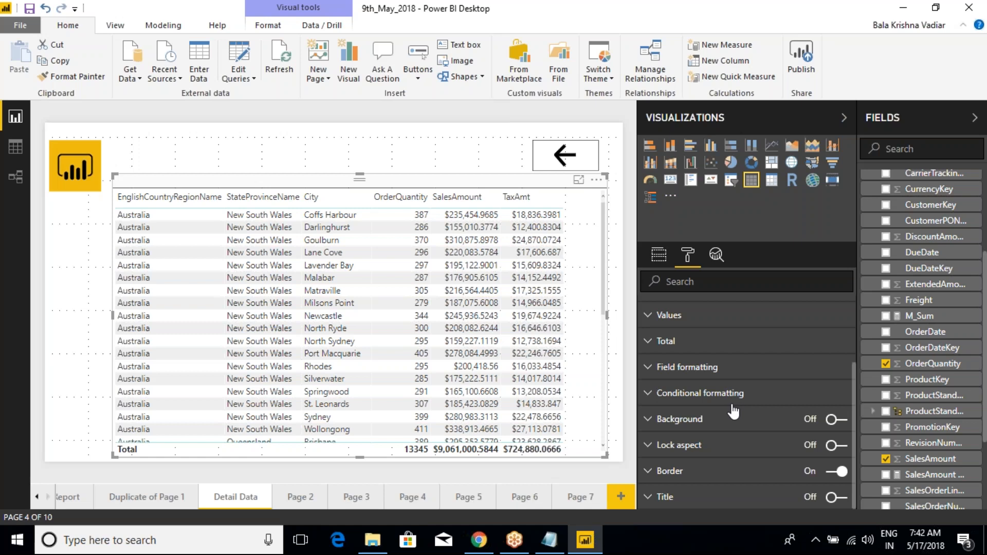
scroll(734, 411, "up", 3)
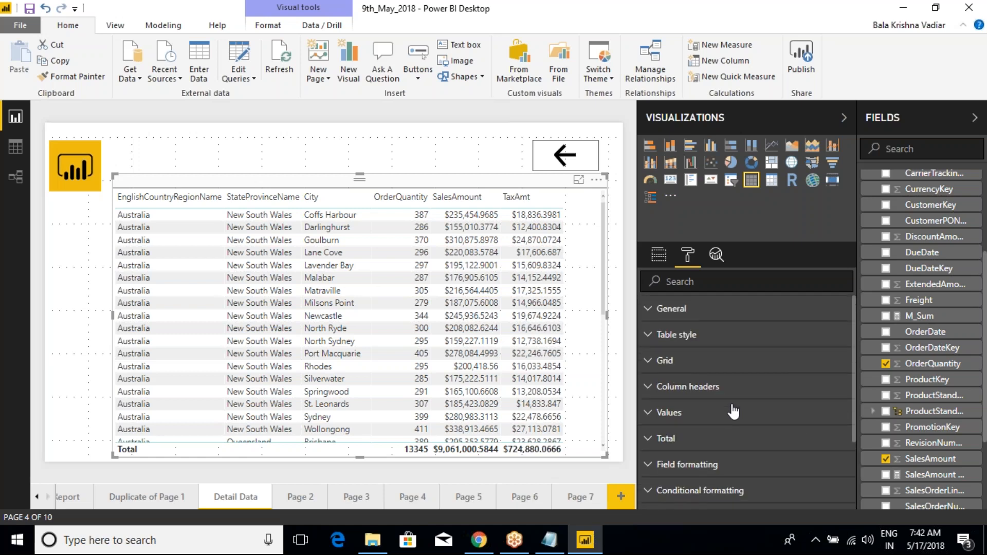
- Examine the table's column header formatting options down to the Word wrap setting
left_click(646, 388)
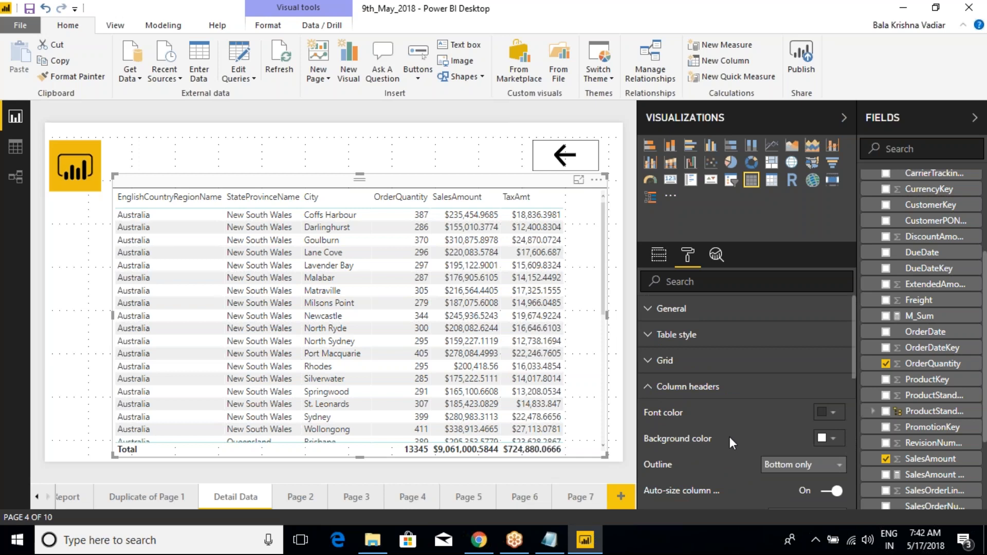
scroll(729, 436, "down", 3)
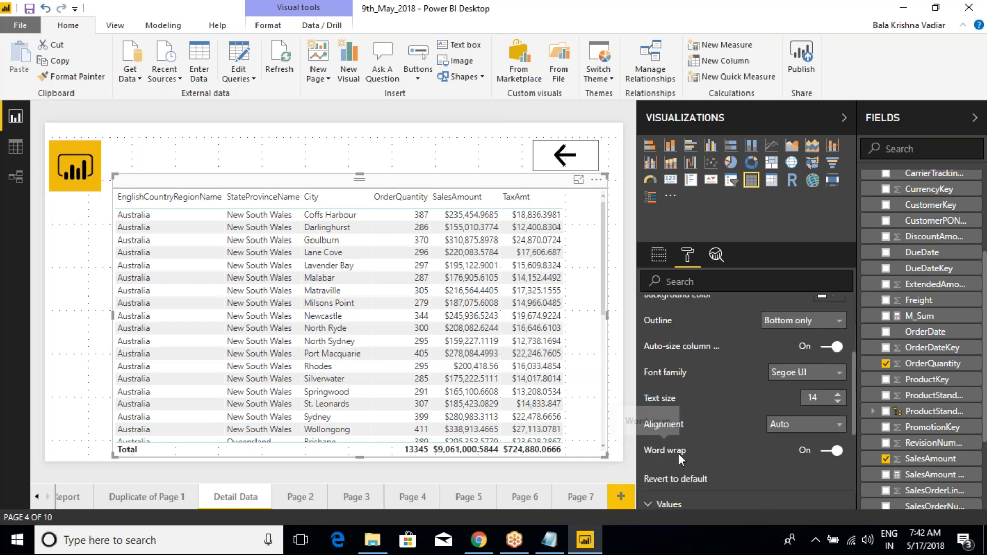
scroll(681, 443, "up", 3)
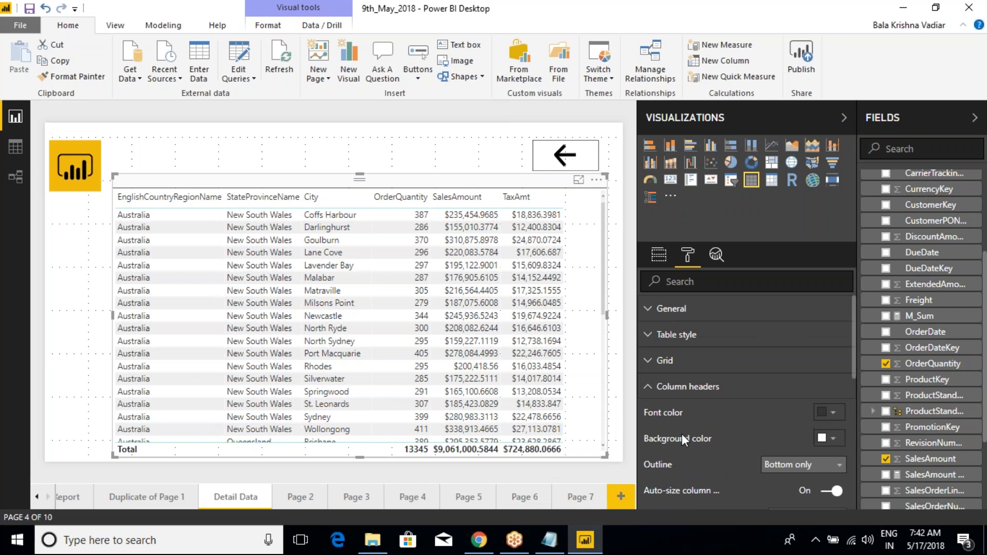
left_click(648, 389)
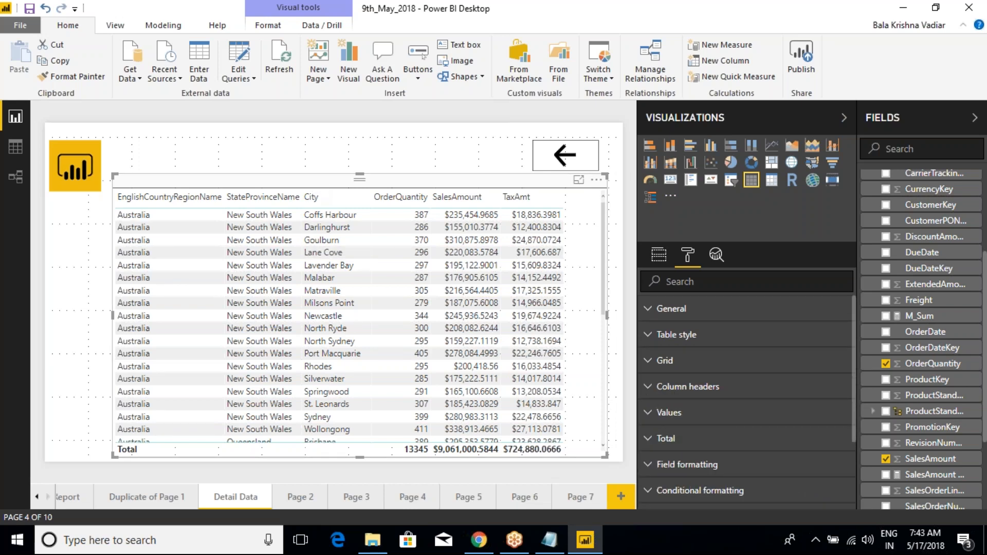
left_click(651, 392)
scroll(706, 443, "down", 3)
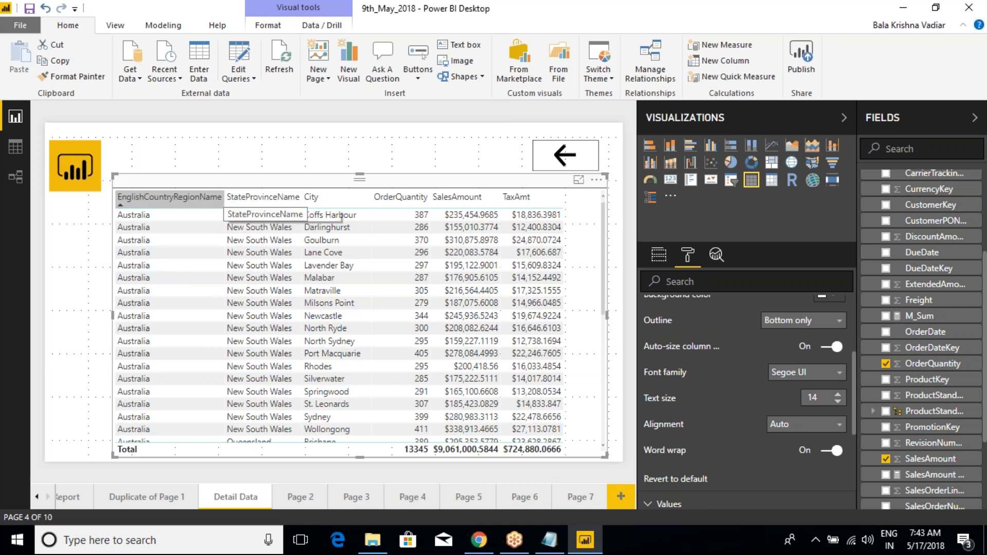
- Turn the column headers' word wrap off and back on while resizing the EnglishCountryRegionName column, leaving the column slightly wider
mouse_move(225, 198)
left_mouse_down()
mouse_move(247, 200)
mouse_move(144, 211)
mouse_move(235, 204)
left_mouse_up()
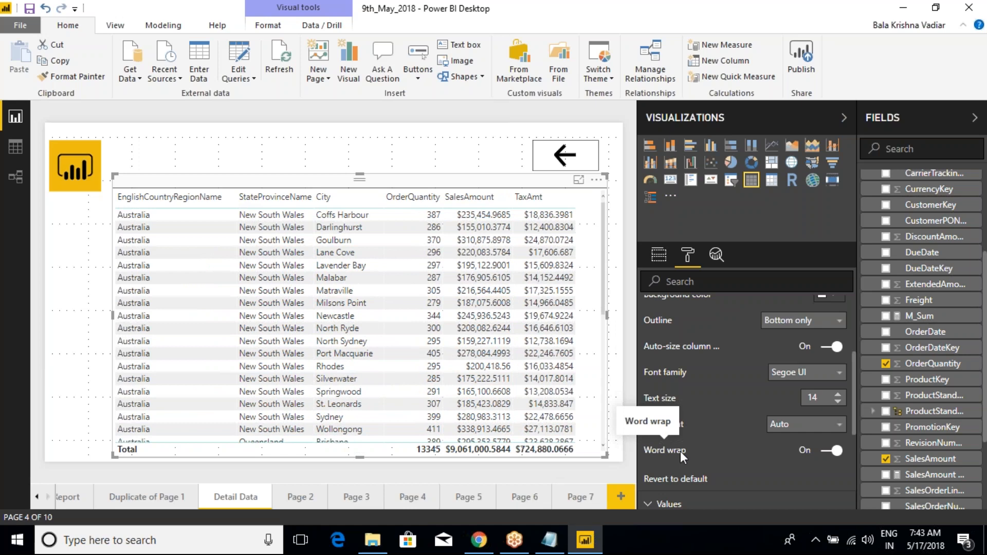
left_click(826, 453)
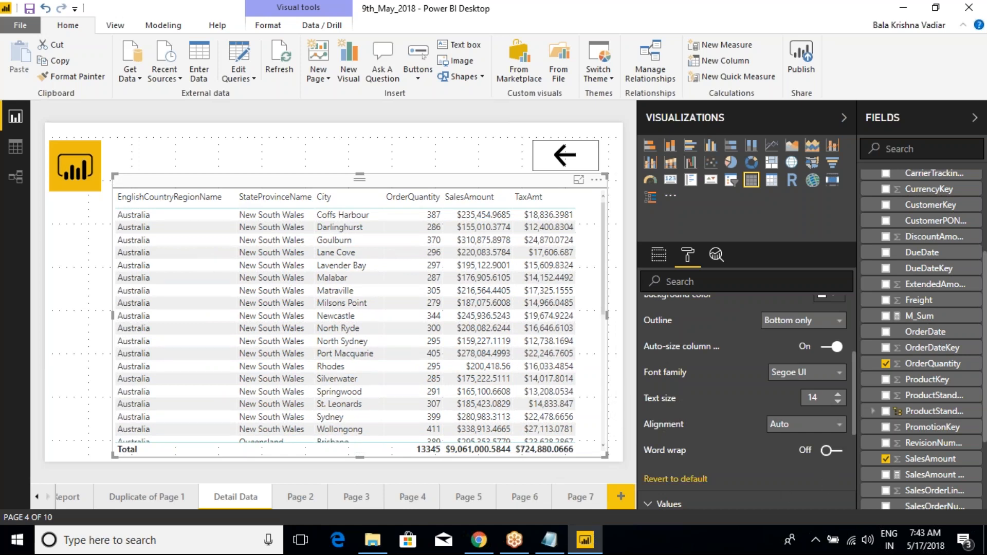
left_click_drag(236, 198, 151, 197)
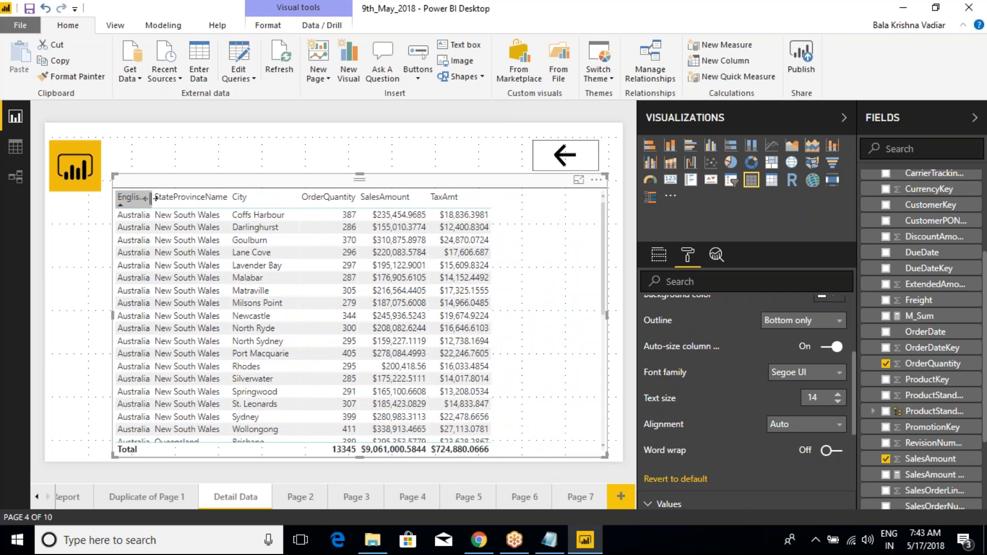
left_click_drag(151, 197, 240, 204)
left_click(831, 450)
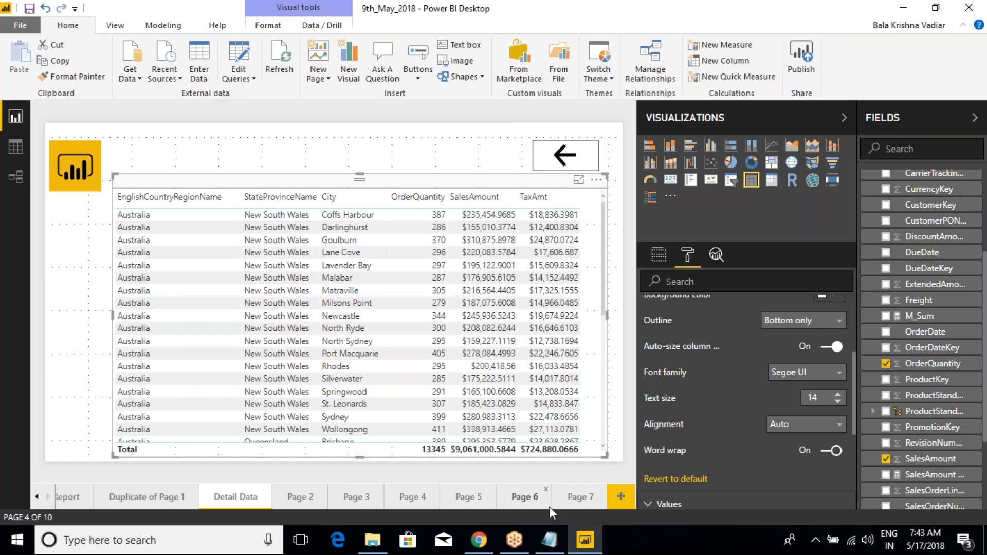
- Return to Page 7, select the Card and rename the page as Card
left_click(584, 503)
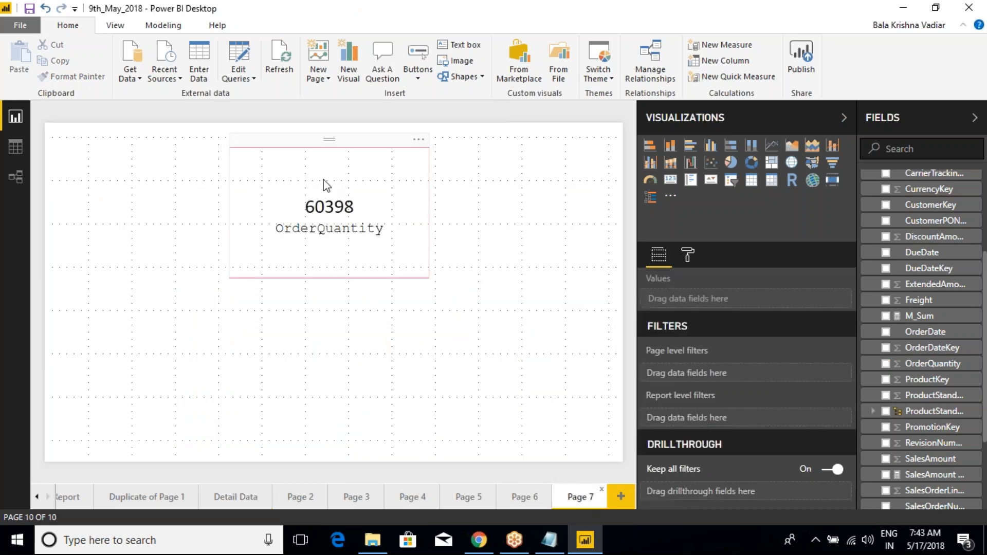
left_click(336, 216)
right_click(575, 504)
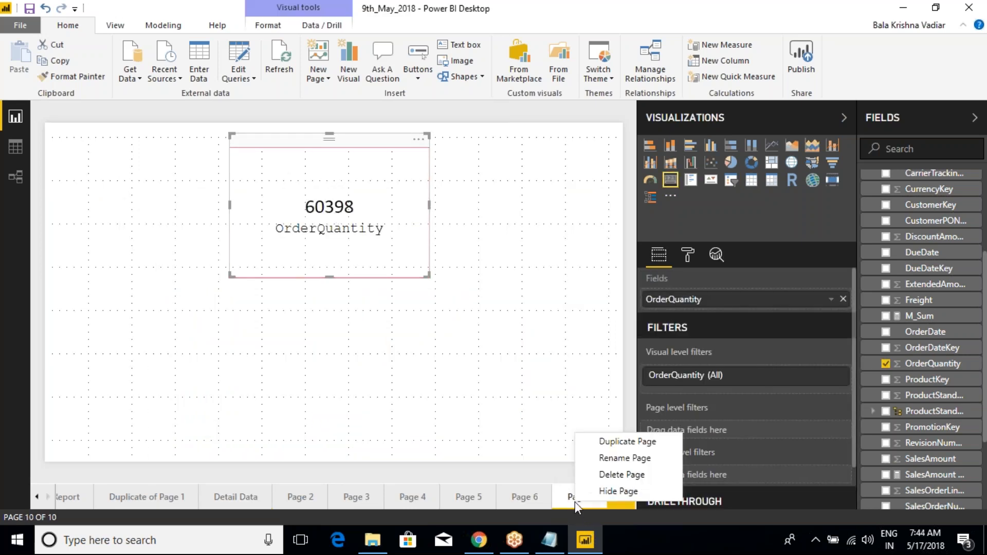
left_click(610, 457)
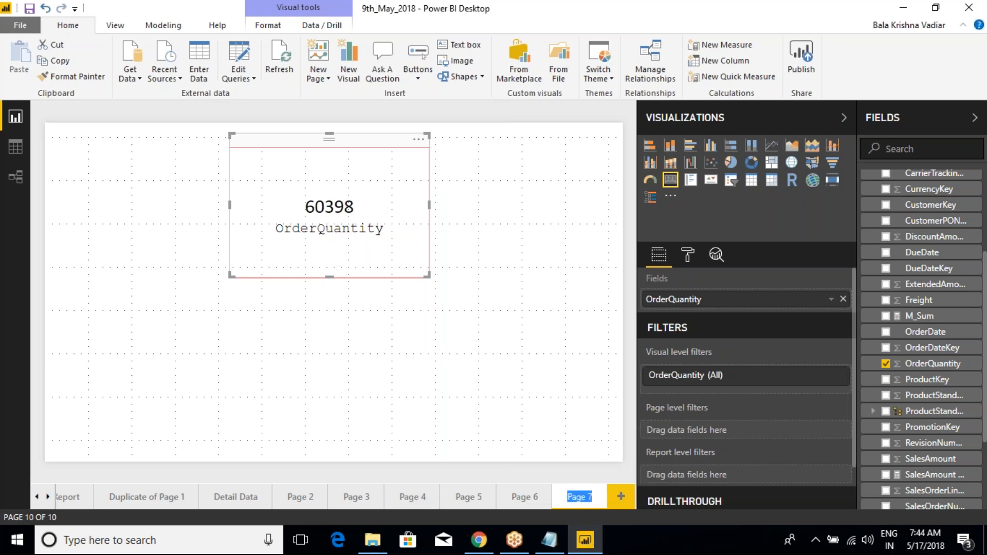
type("Card")
key("Return")
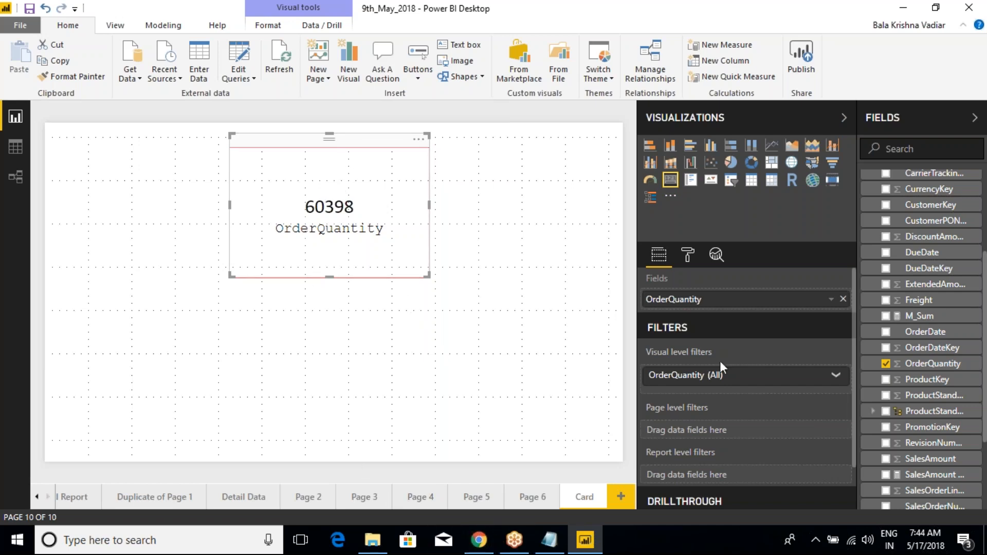
- Expand the background formatting options of the OrderQuantity Card and turn its background on
left_click(687, 256)
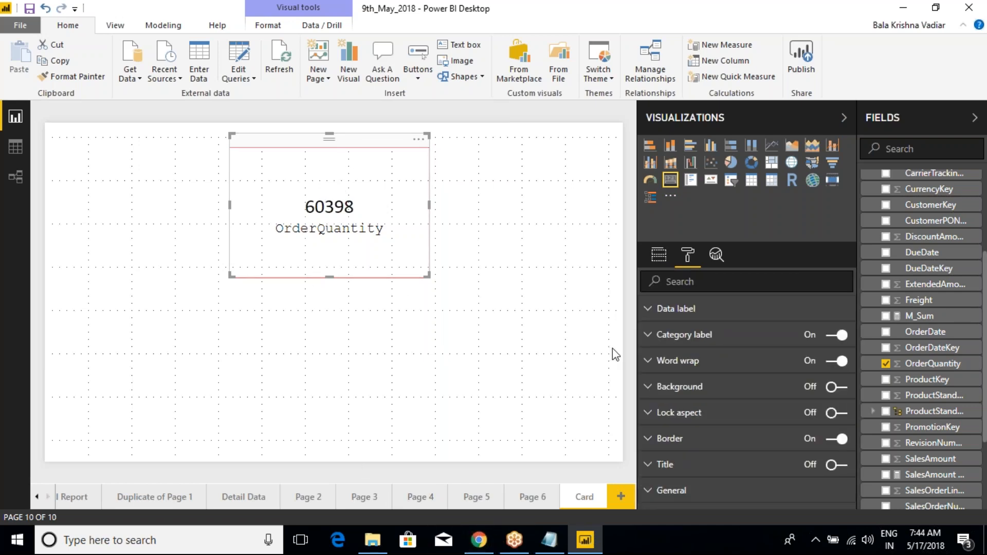
left_click(651, 391)
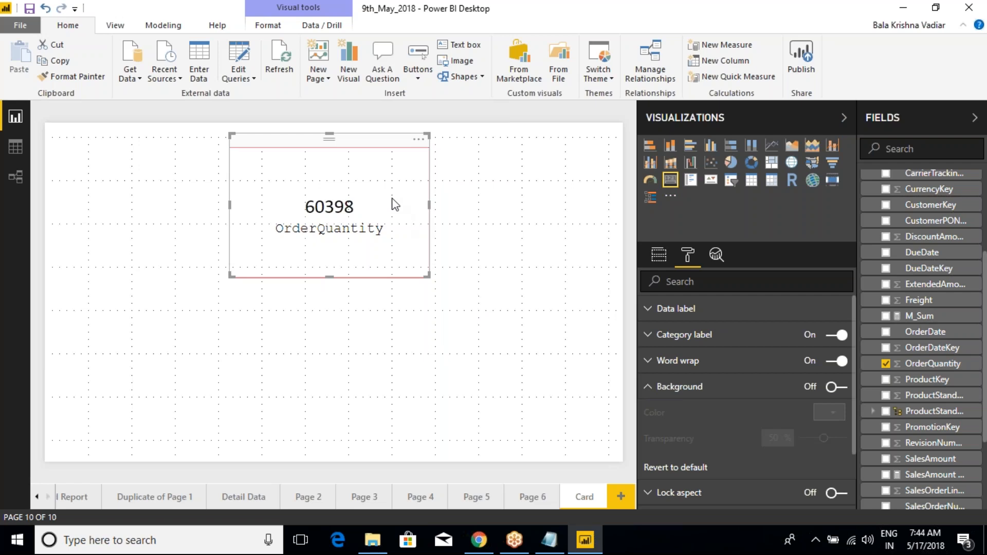
left_click(840, 393)
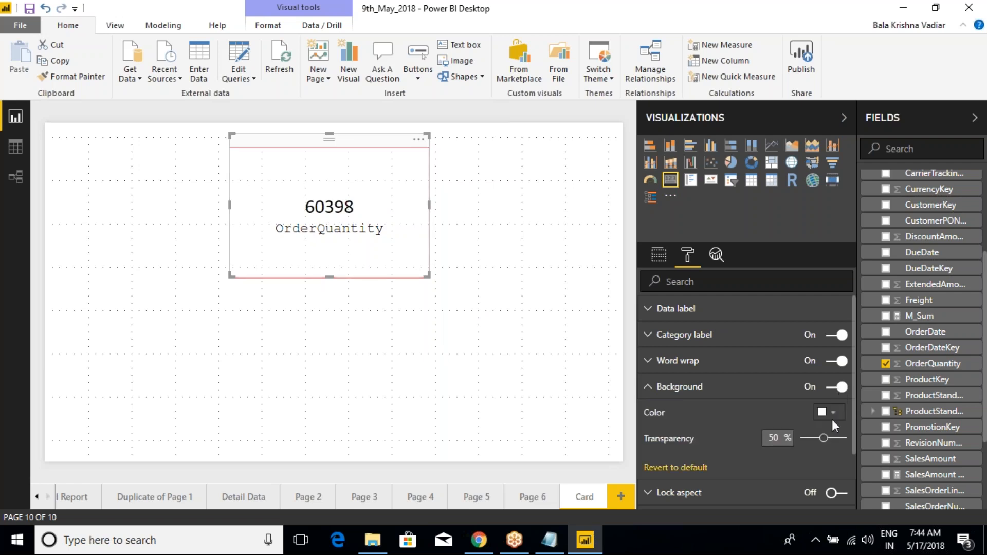
- Set the OrderQuantity card's background color to the yellow theme color with 62% transparency
left_click(832, 418)
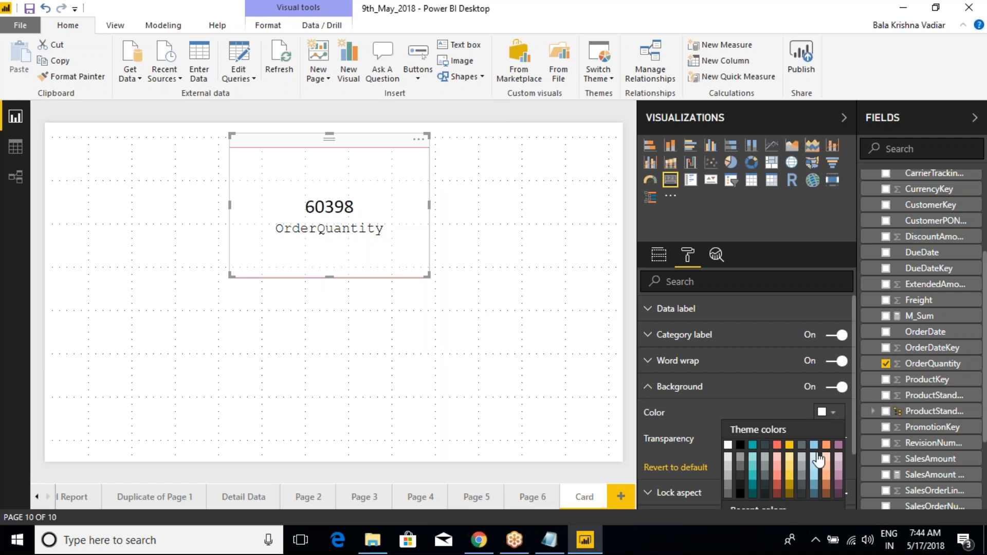
left_click(786, 445)
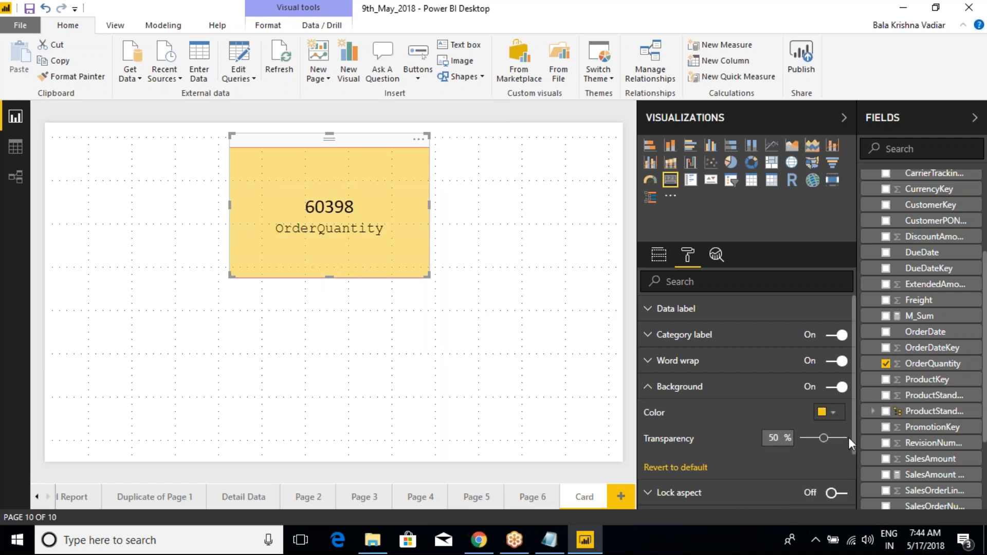
mouse_move(813, 440)
left_mouse_down()
mouse_move(802, 440)
mouse_move(844, 441)
mouse_move(827, 441)
left_mouse_up()
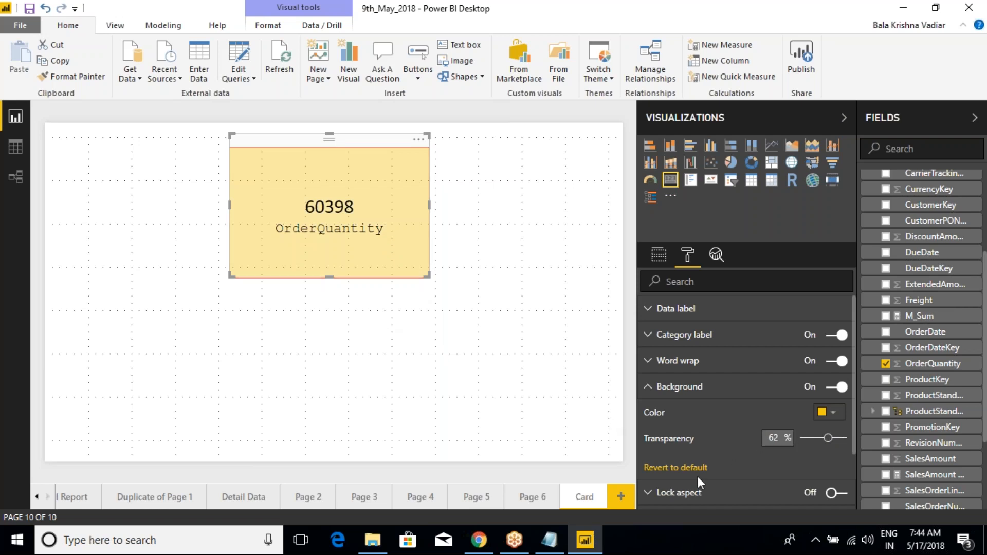
left_click(650, 393)
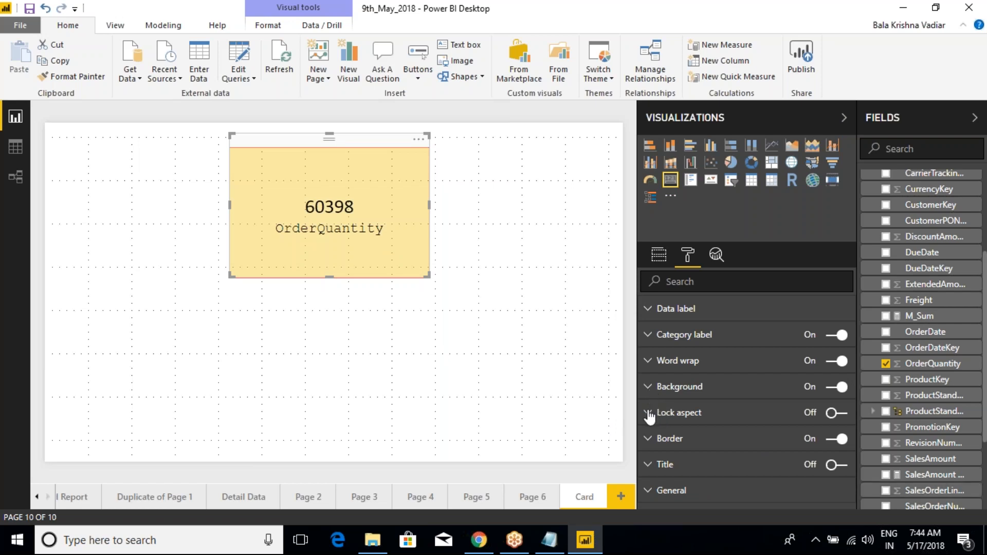
- Turn on Lock aspect for the card
left_click(661, 417)
left_click(835, 413)
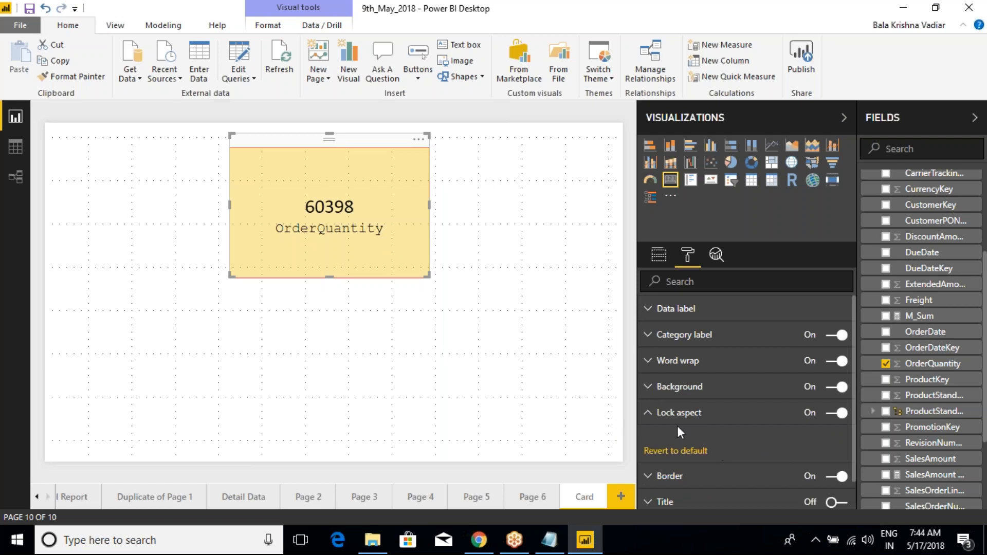
left_click(650, 417)
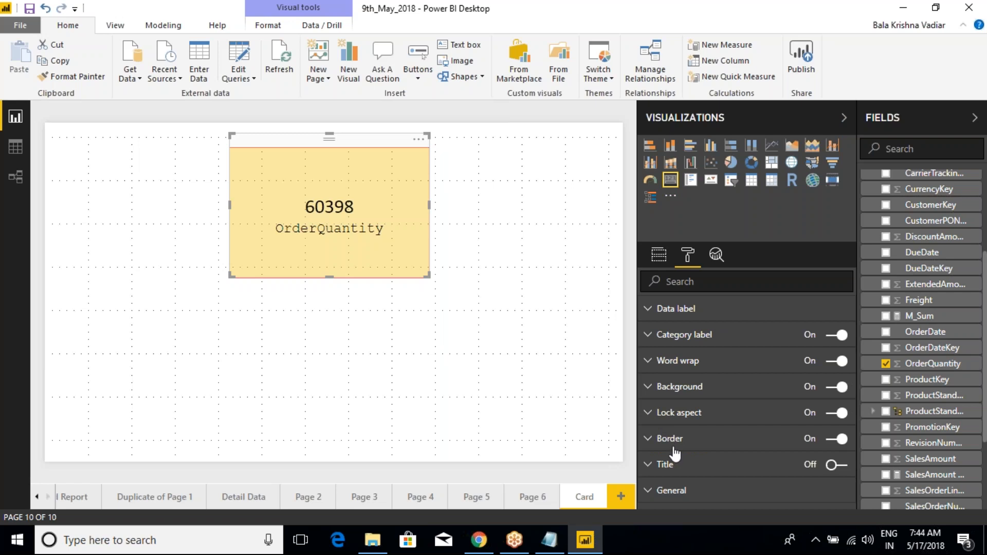
- Try yellow for the card's border, set it to black, and reselect the card to check its formatting
left_click(649, 440)
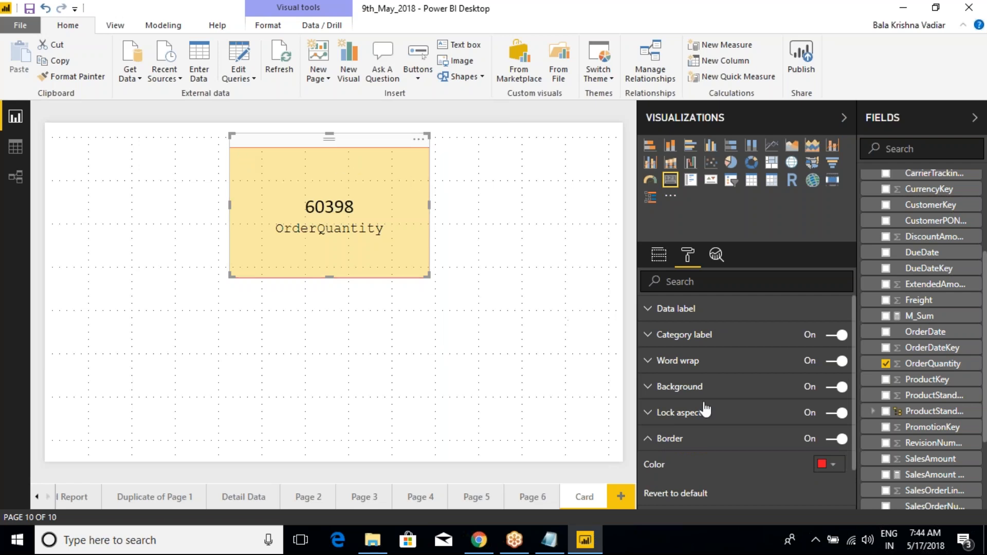
left_click(823, 464)
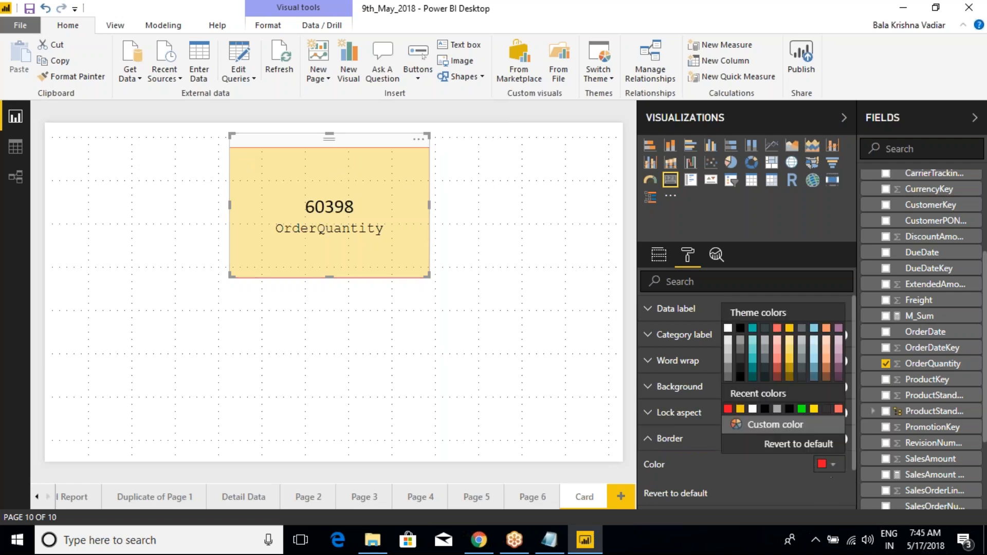
left_click(813, 410)
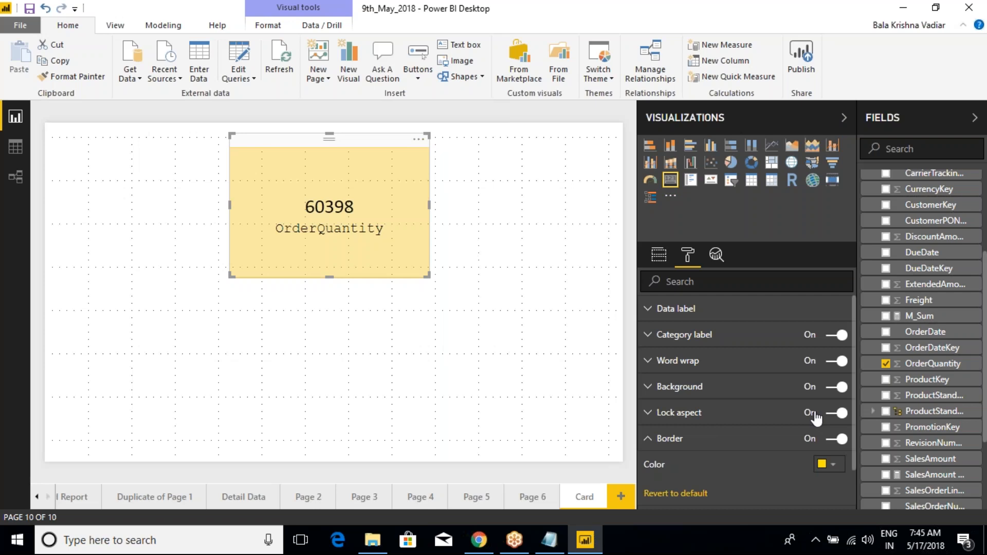
left_click(829, 464)
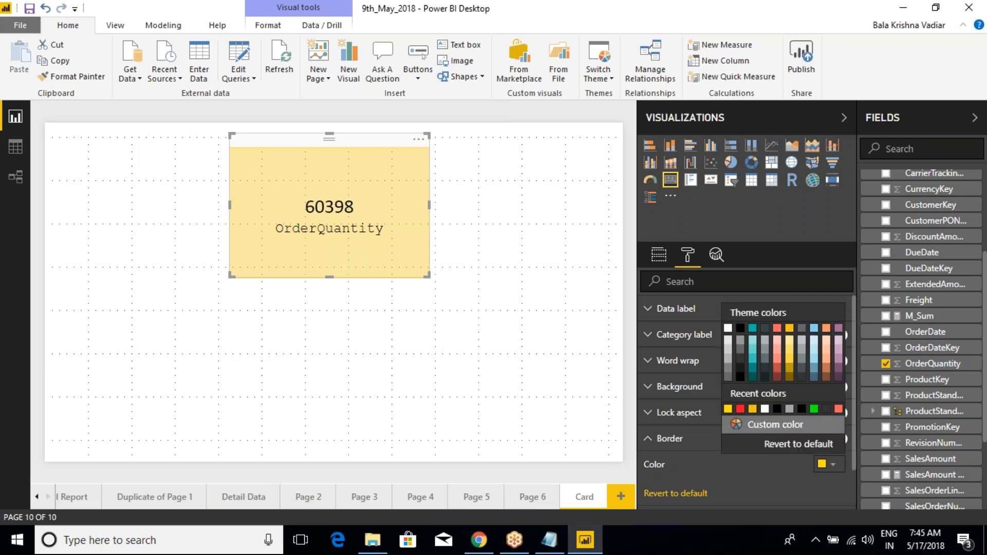
left_click(740, 329)
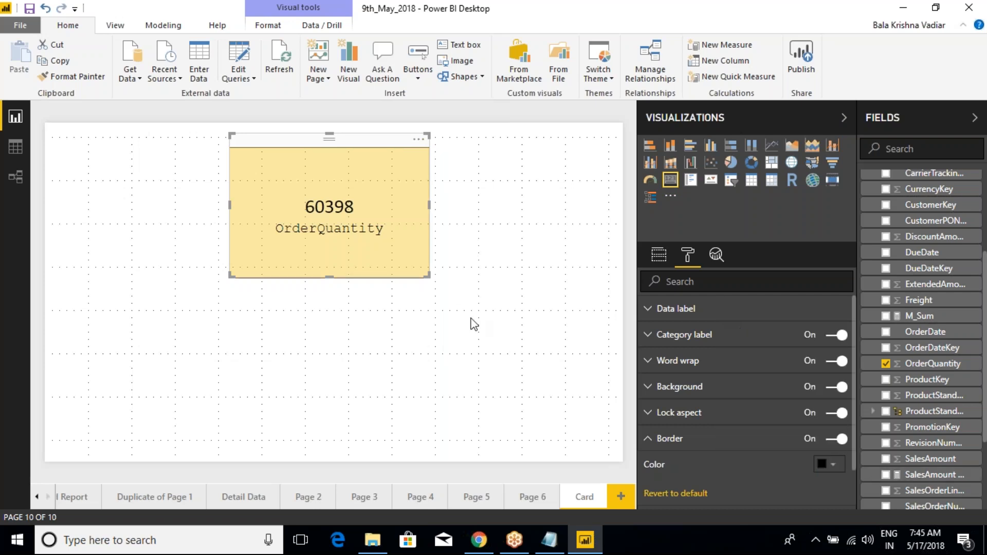
left_click(463, 324)
left_click(411, 206)
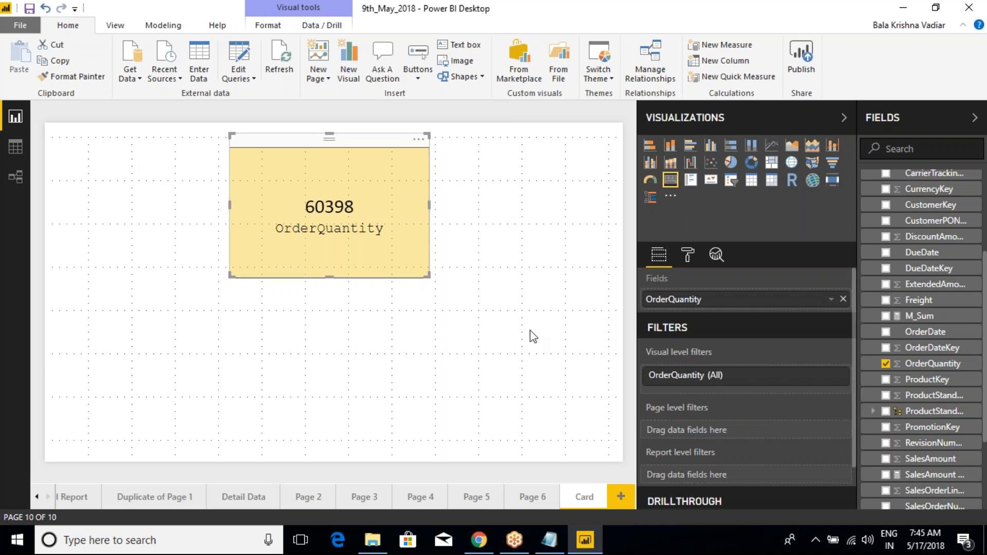
left_click(688, 255)
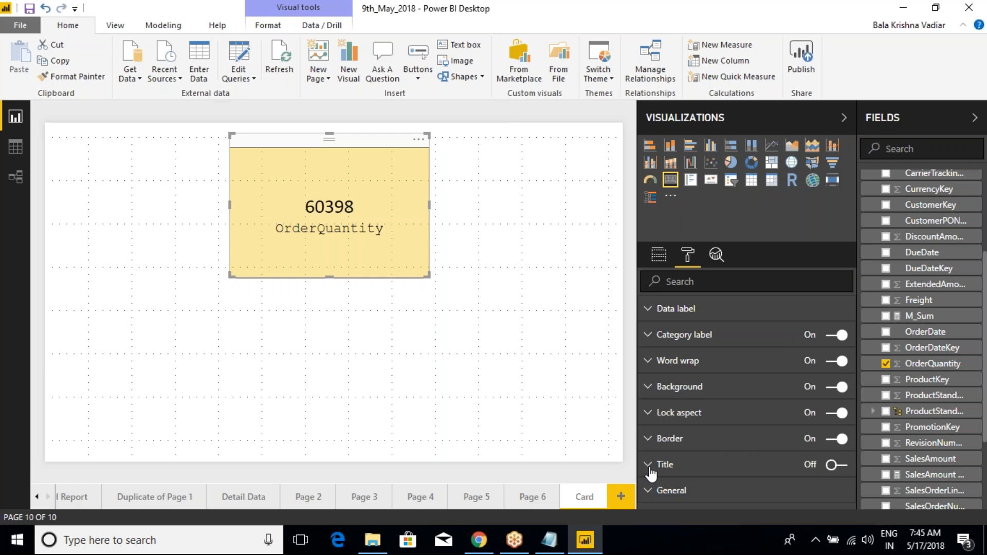
- Annotate the card's title area with a red rectangle and handwritten text, and clear the annotation
key("ctrl+2")
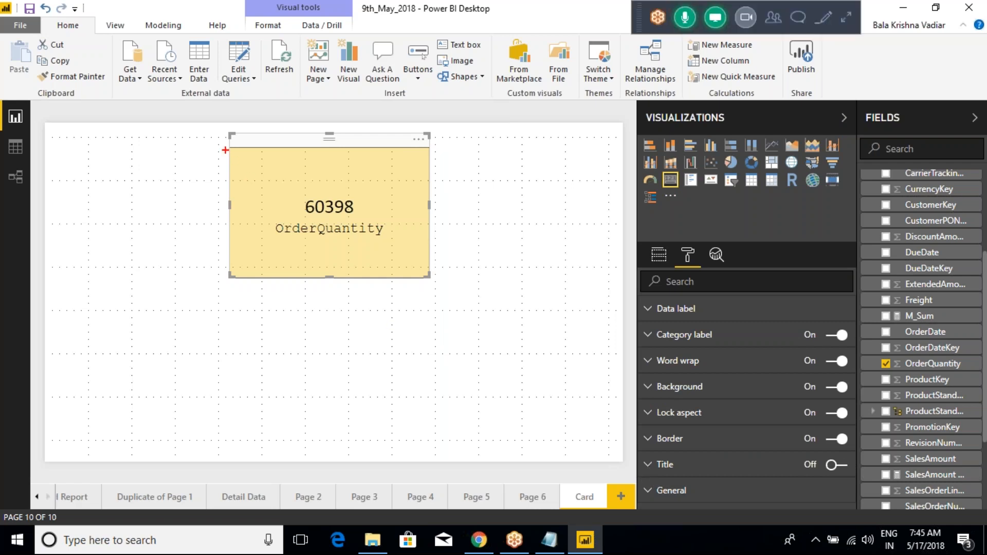
mouse_move(226, 147)
left_mouse_down()
mouse_move(304, 170)
mouse_move(423, 180)
left_mouse_up()
mouse_move(261, 162)
left_mouse_down()
mouse_move(262, 170)
mouse_move(260, 155)
mouse_move(283, 166)
mouse_move(295, 154)
left_mouse_up()
mouse_move(325, 156)
left_mouse_down()
mouse_move(327, 180)
mouse_move(350, 173)
left_mouse_up()
left_click_drag(359, 170, 379, 175)
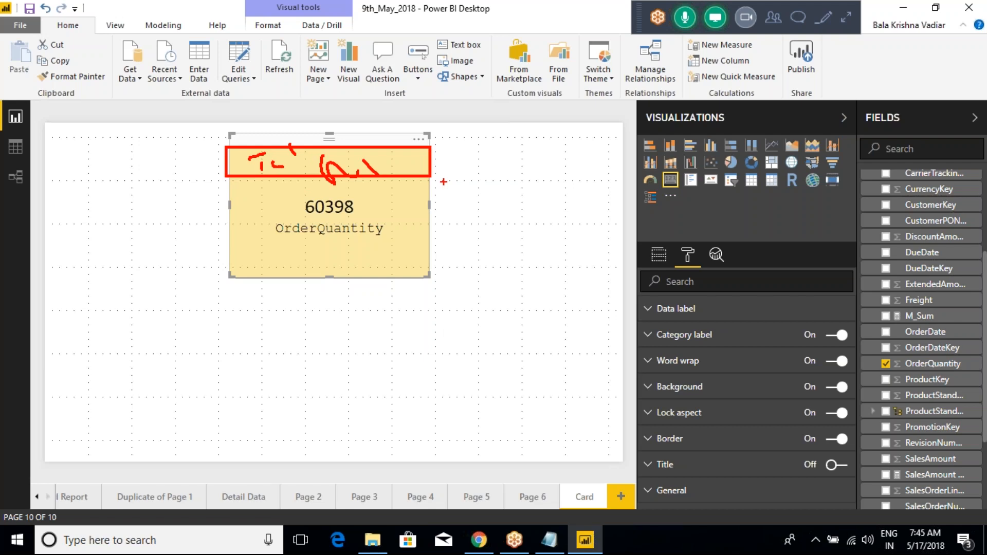
key("Escape")
- Turn on the card's title and set its text to TotalOrders
left_click(841, 465)
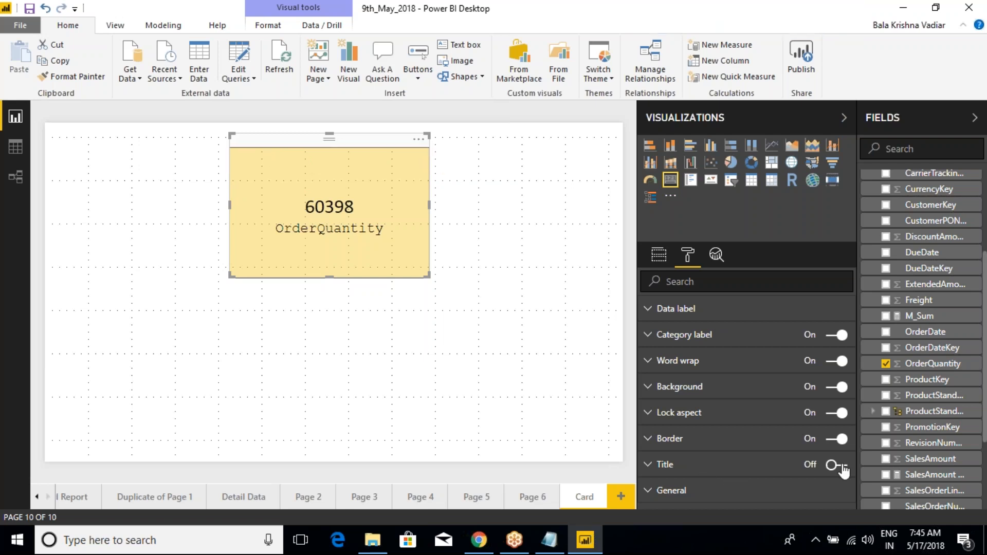
left_click(649, 469)
scroll(651, 470, "down", 3)
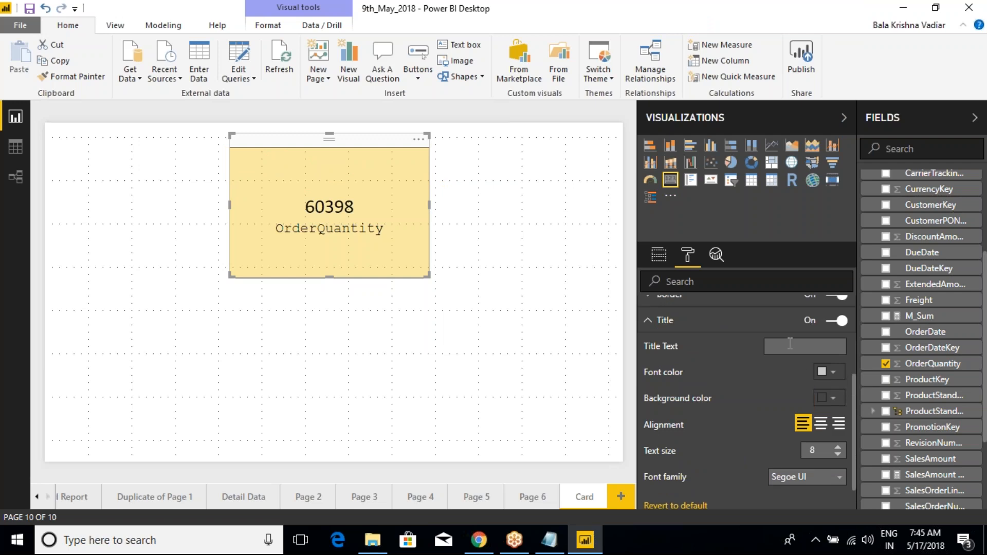
left_click(790, 344)
type("Total Orders")
key("Return")
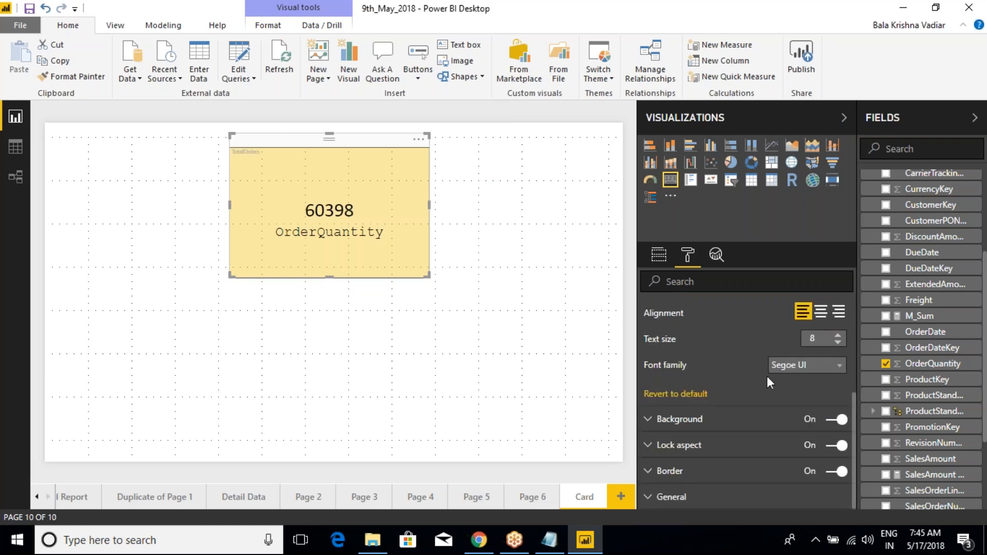
- Center the card's title and increase its text size to 23
scroll(799, 370, "up", 1)
scroll(743, 356, "up", 2)
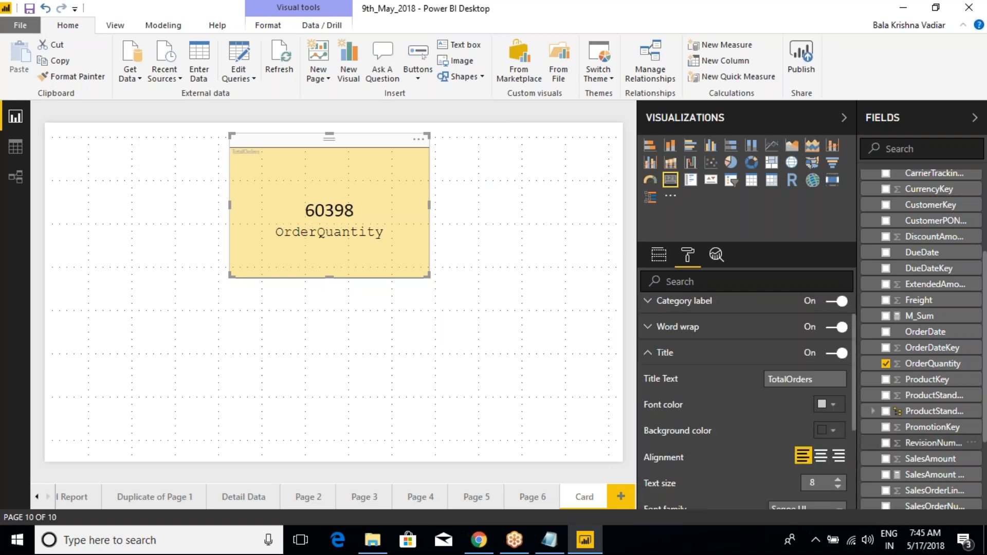
left_click(824, 463)
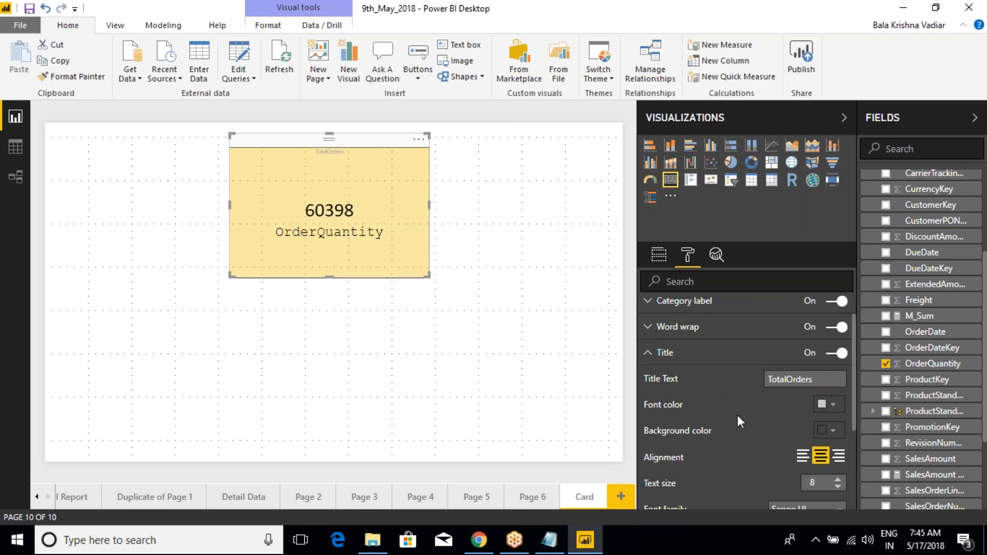
scroll(740, 414, "down", 3)
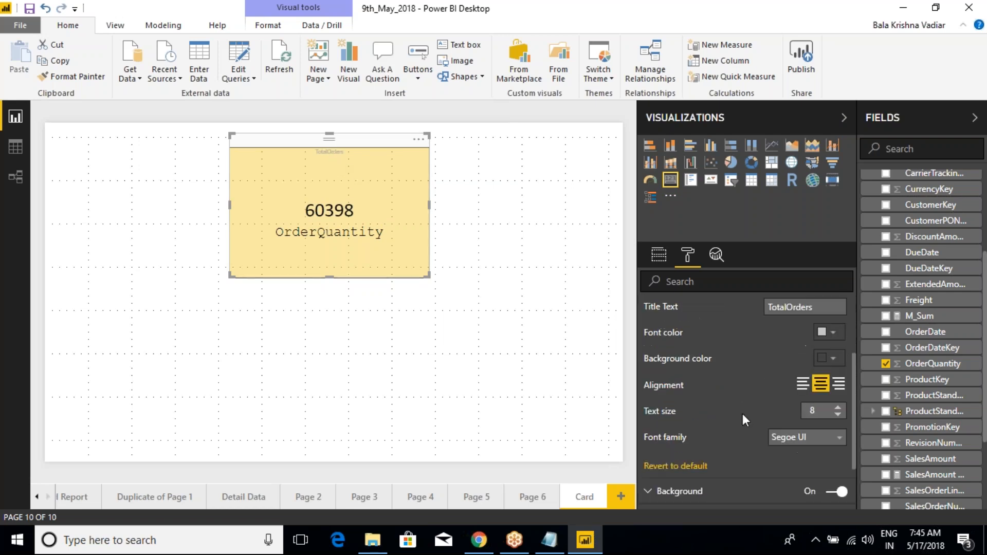
left_click(837, 407)
left_click(837, 407)
left_click(838, 407)
left_click(837, 407)
left_click(838, 407)
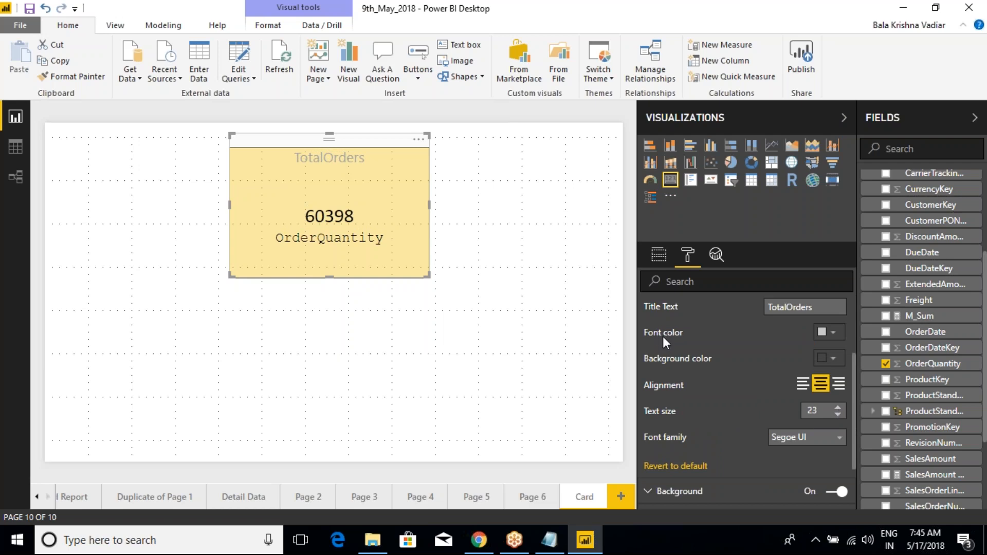
- Try a teal title background, change it to the coral red theme color, and make the title font white
left_click(833, 358)
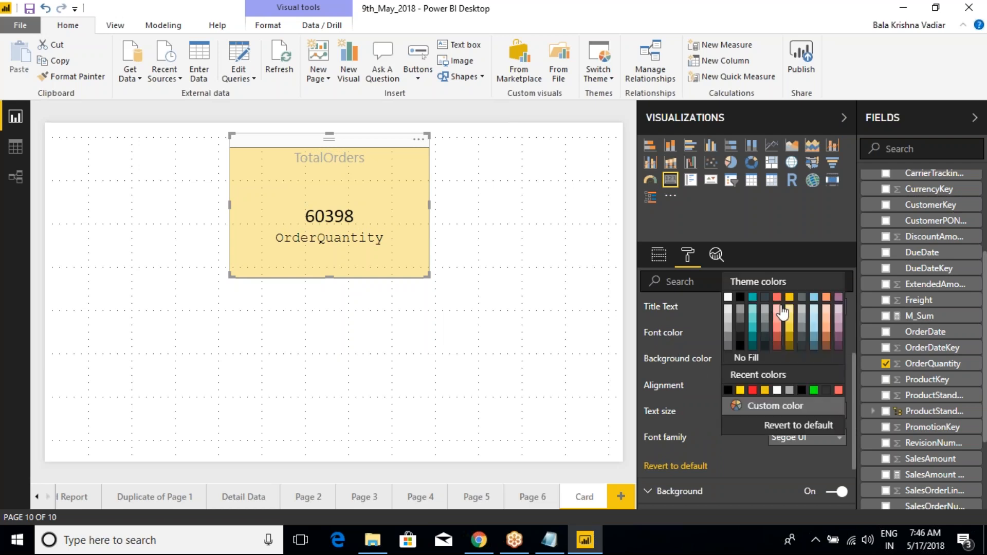
left_click(753, 298)
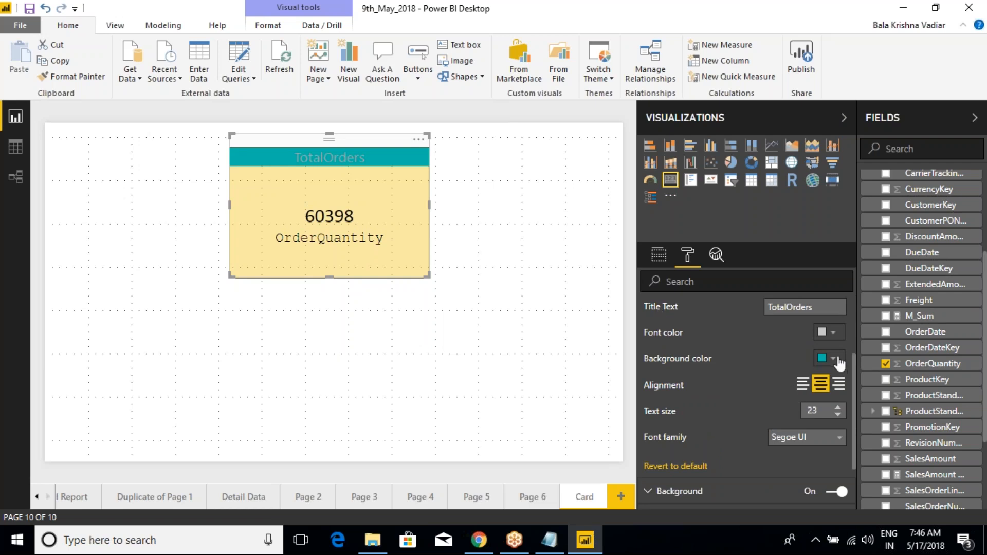
left_click(835, 361)
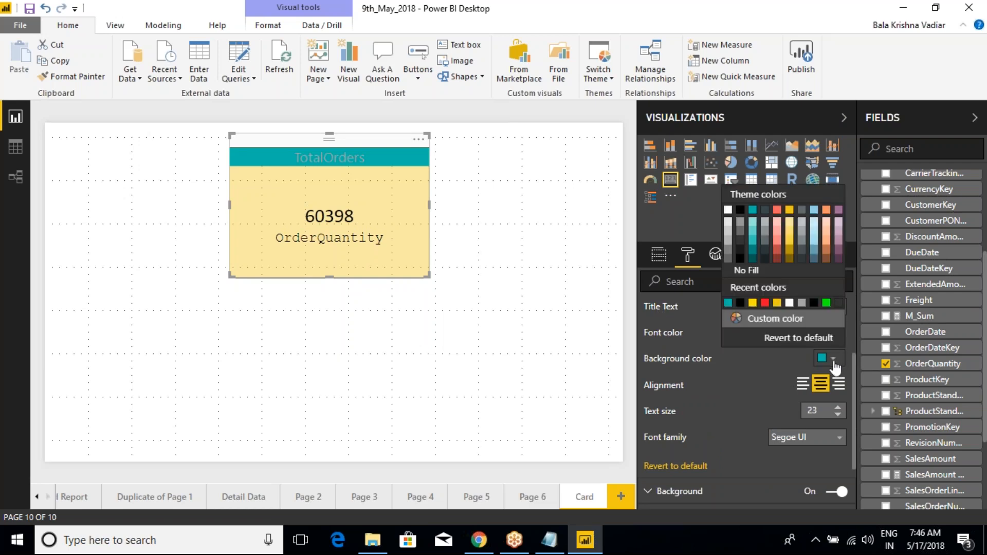
left_click(777, 210)
left_click(832, 332)
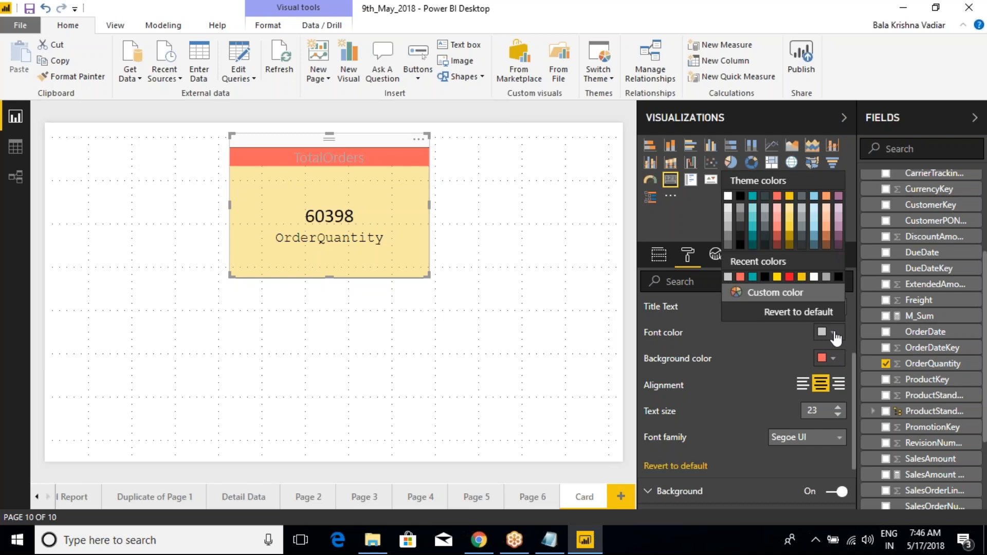
left_click(733, 202)
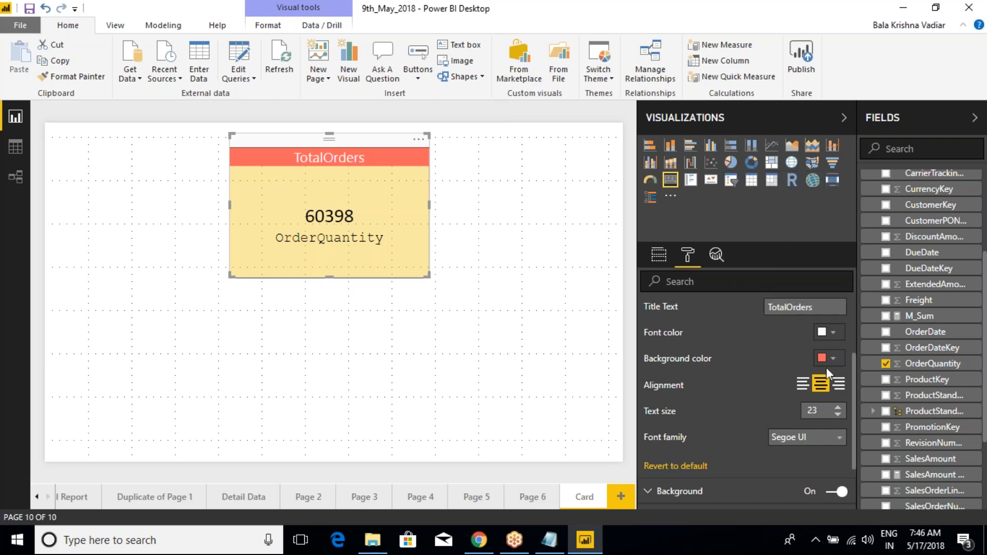
- Change the title's font family to Arial Black and reduce its text size to 17
left_click(838, 437)
left_click(801, 468)
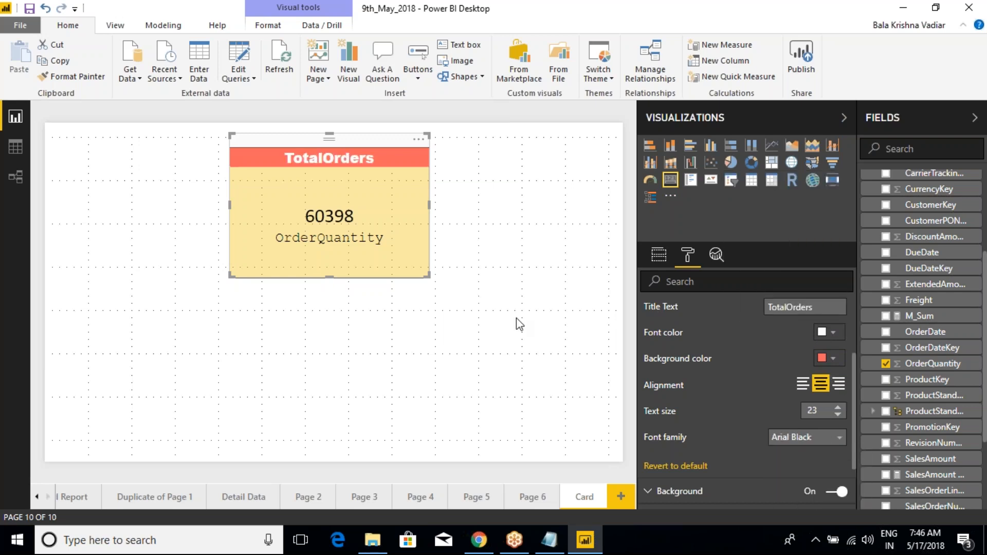
left_click(838, 414)
left_click(838, 414)
left_click(838, 414)
left_click(838, 415)
left_click(837, 414)
left_click(838, 415)
left_click(838, 415)
left_click(838, 407)
- Try left and center alignment for the title, and set it to right alignment
left_click(802, 384)
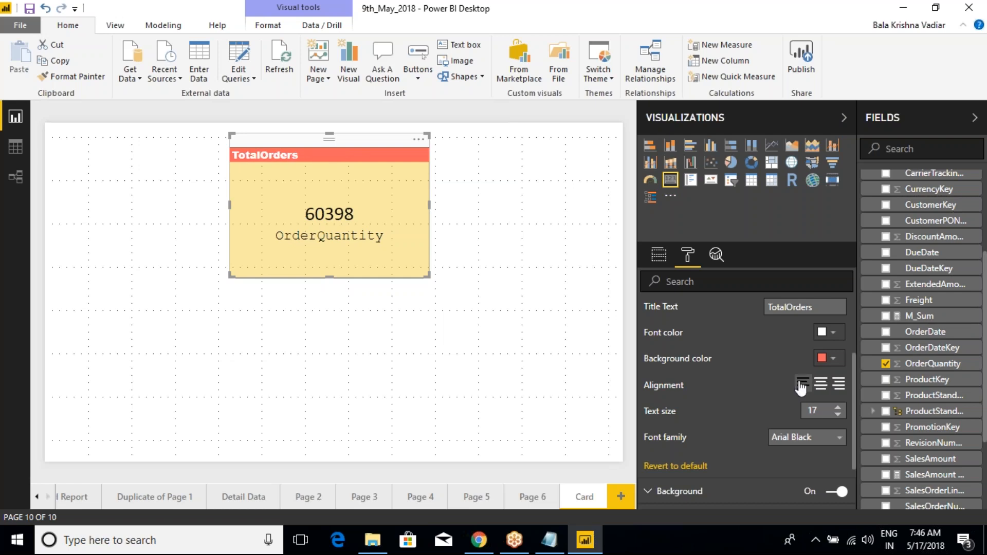
left_click(821, 384)
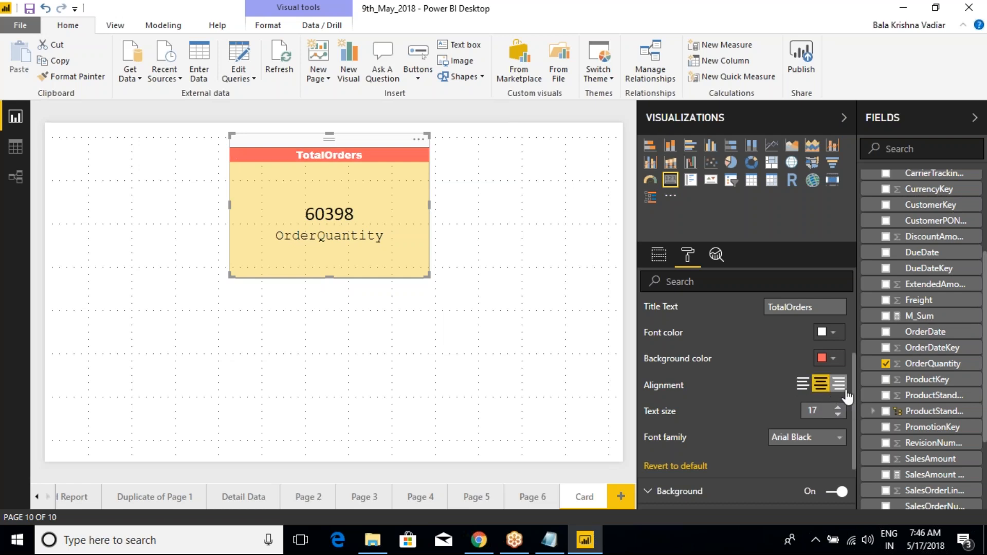
left_click(839, 385)
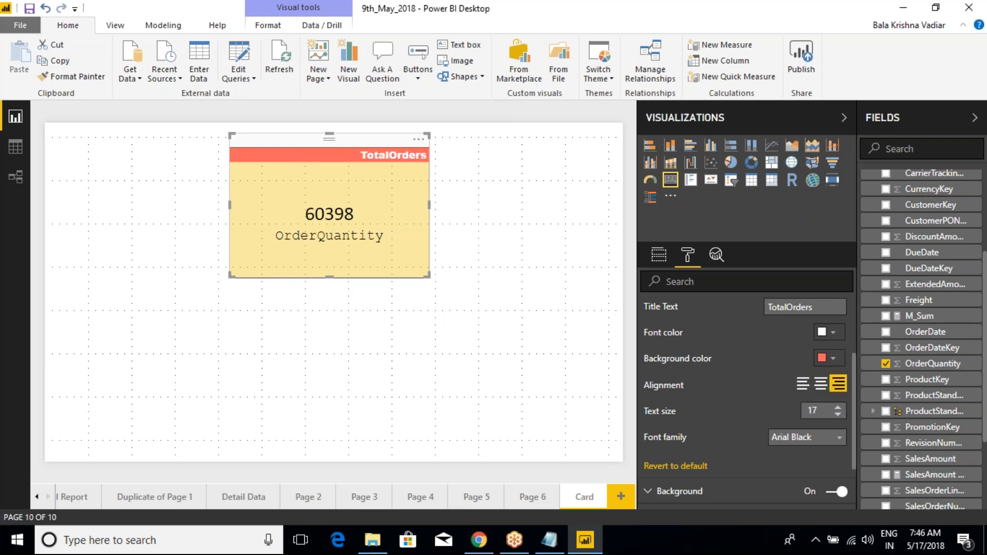
- Turn the card's title off and back on, and review its title settings
scroll(699, 332, "up", 2)
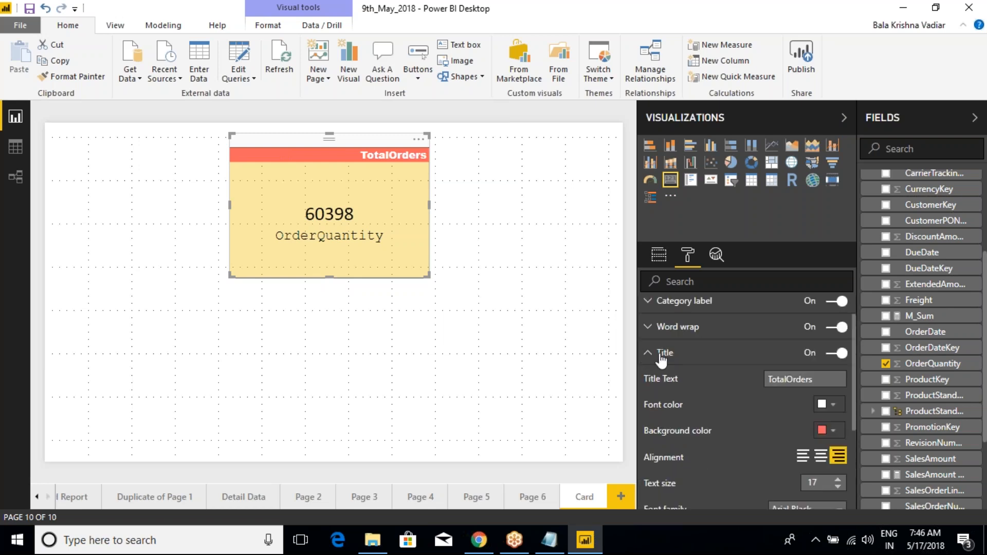
left_click(836, 353)
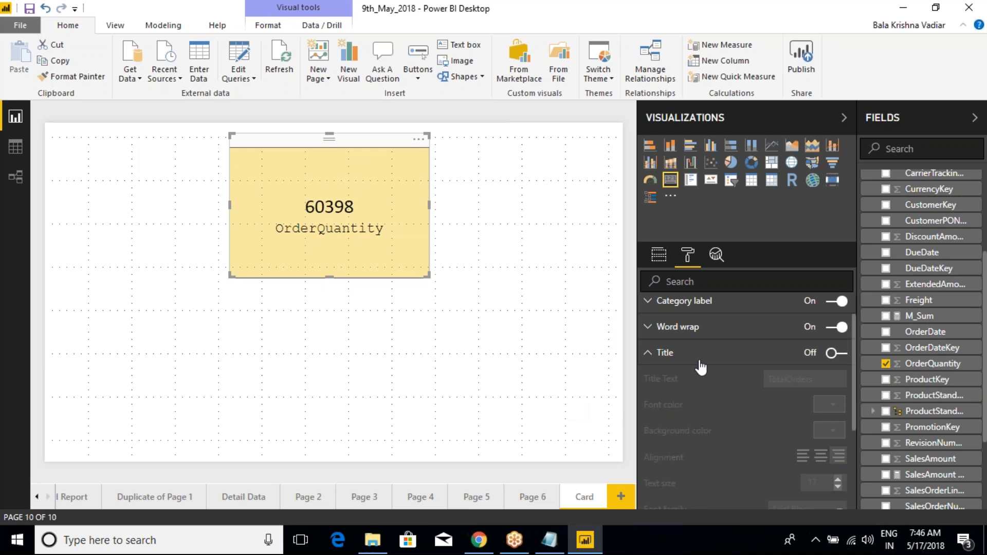
left_click(843, 355)
scroll(702, 406, "down", 2)
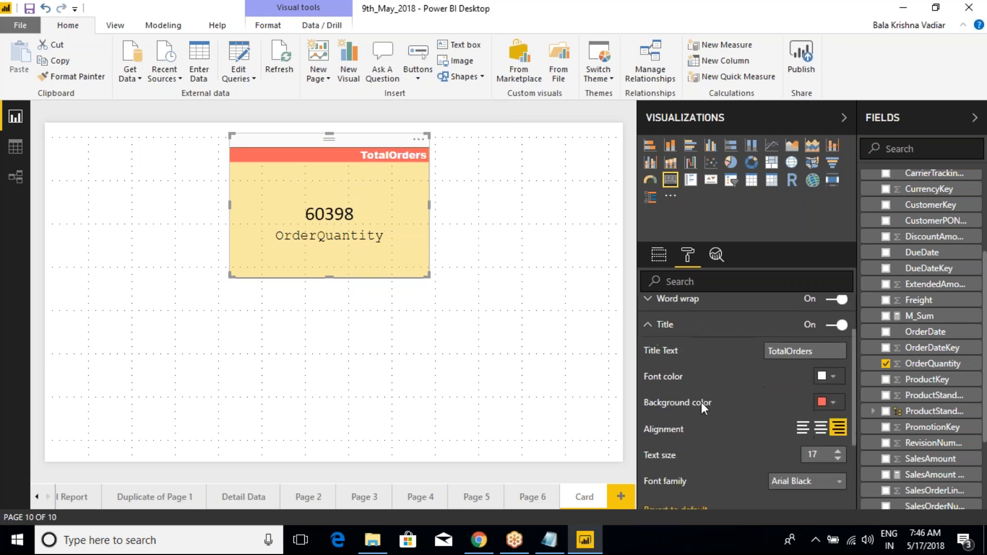
scroll(702, 402, "up", 3)
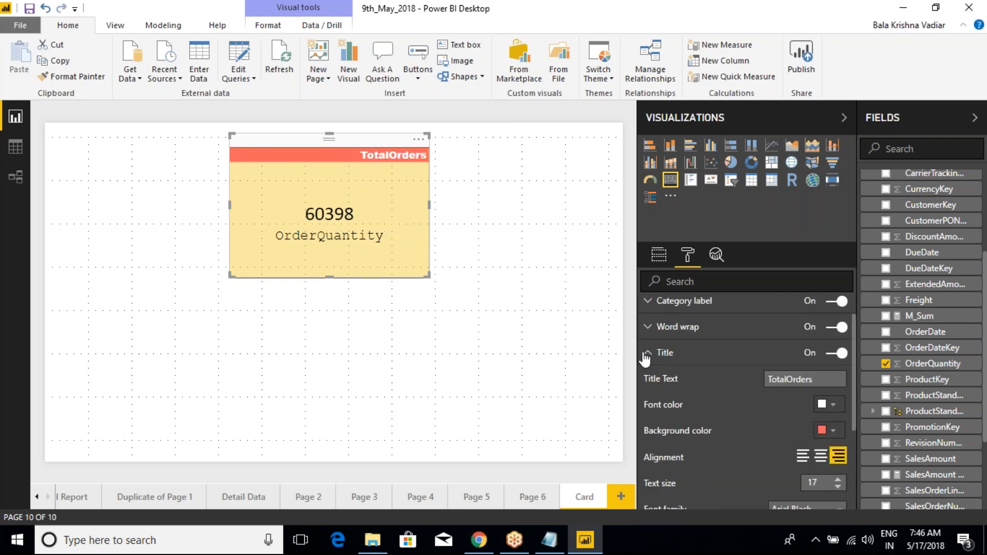
- Center the card's title by changing its alignment in the title settings
left_click(646, 354)
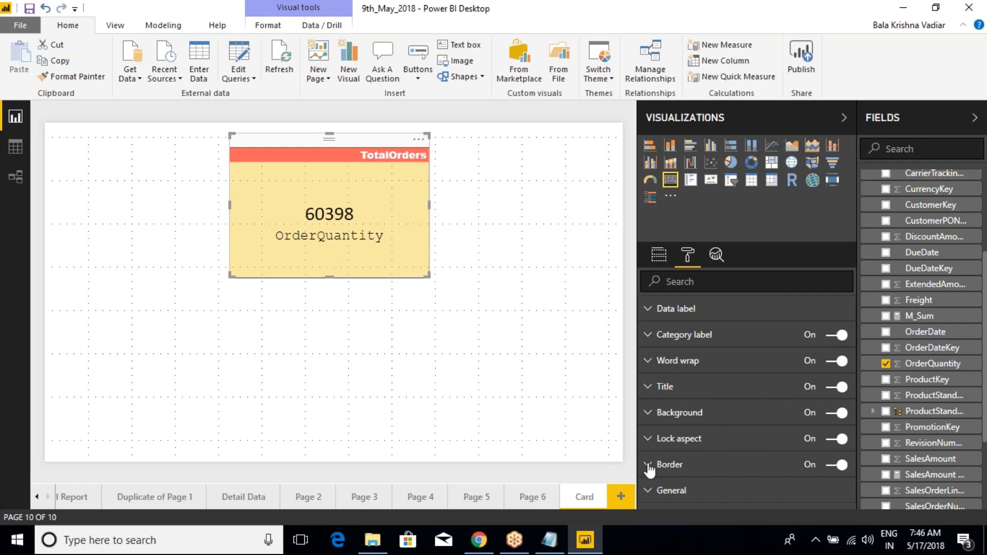
left_click(463, 240)
left_click(390, 202)
scroll(686, 470, "down", 1)
left_click(688, 255)
left_click(484, 192)
left_click(397, 153)
left_click(650, 388)
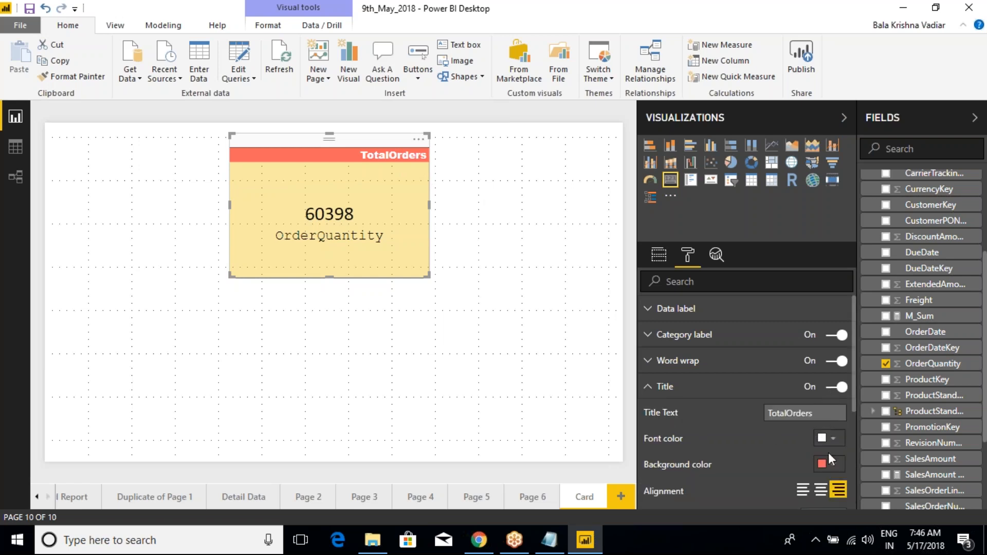
left_click(821, 490)
left_click(648, 387)
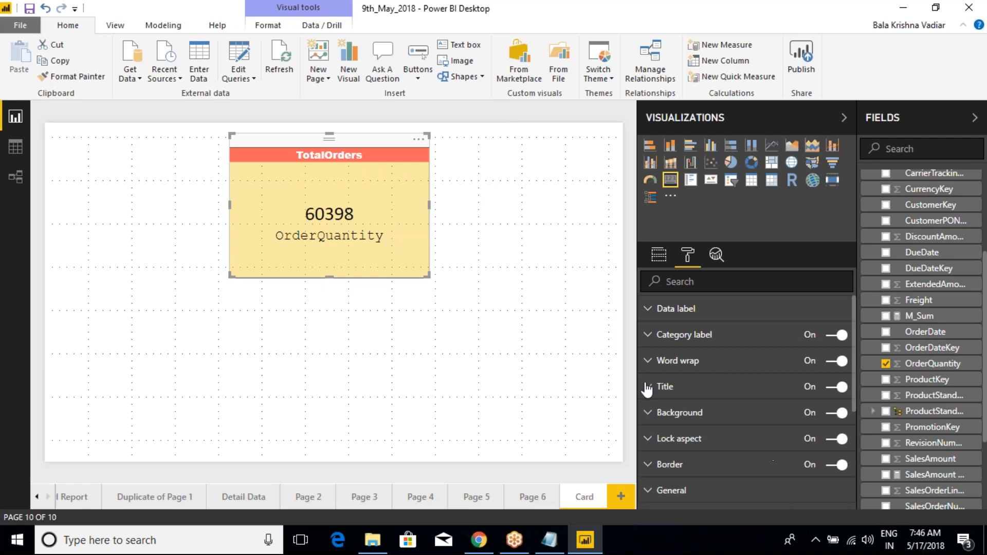
- Turn off the card's category label
left_click(651, 335)
left_click(831, 336)
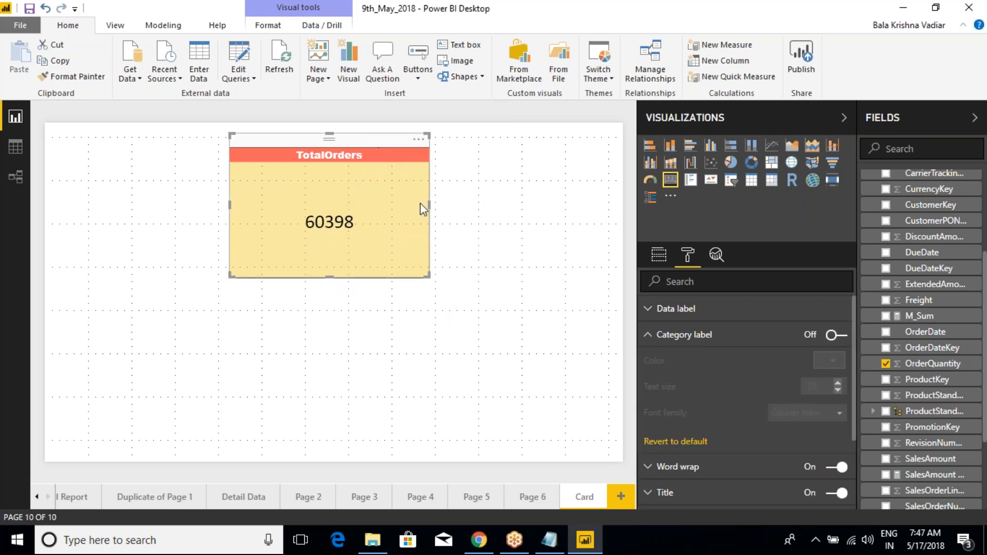
left_click(649, 335)
- Increase the card title's text size to 28 and change its font family to Calibri
left_click(648, 389)
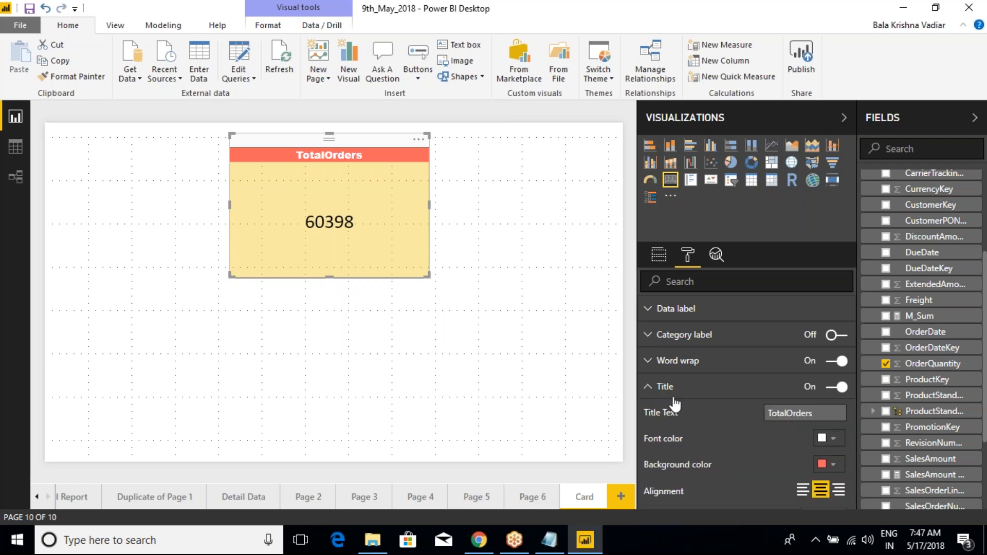
scroll(675, 404, "down", 3)
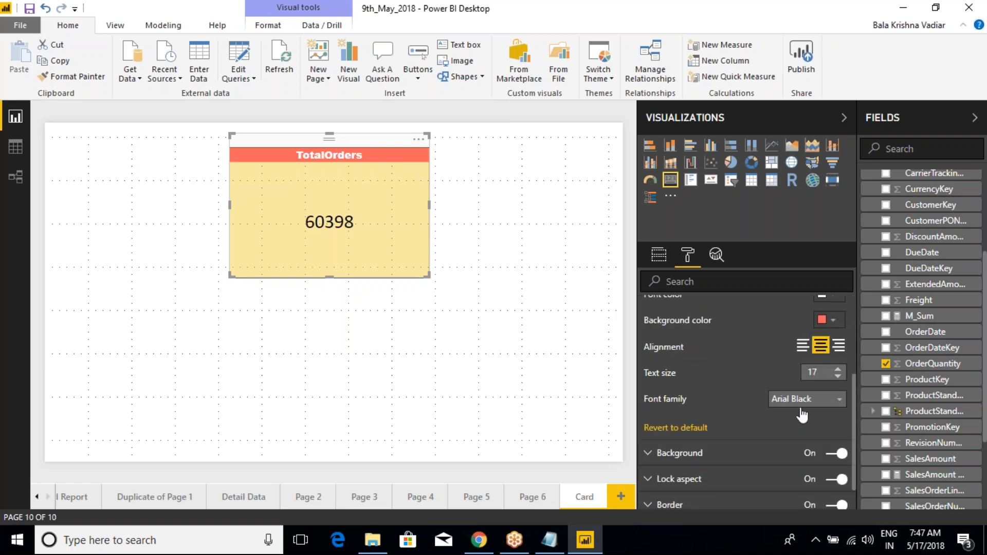
left_click(843, 369)
left_click(843, 369)
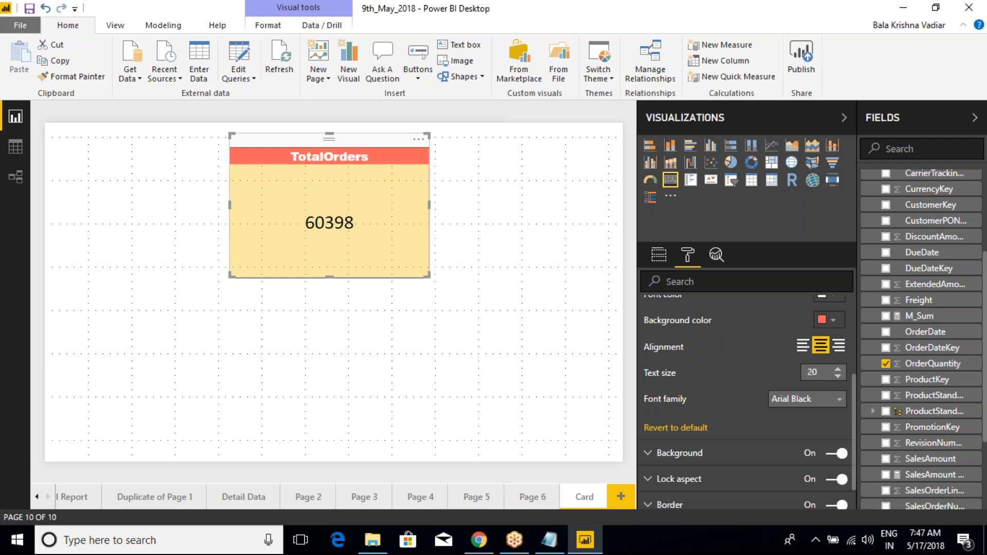
scroll(734, 367, "up", 3)
scroll(734, 370, "down", 3)
left_click(839, 368)
left_click(839, 368)
left_click(838, 368)
left_click(839, 369)
left_click(839, 369)
left_click(838, 368)
left_click(839, 369)
left_click(839, 368)
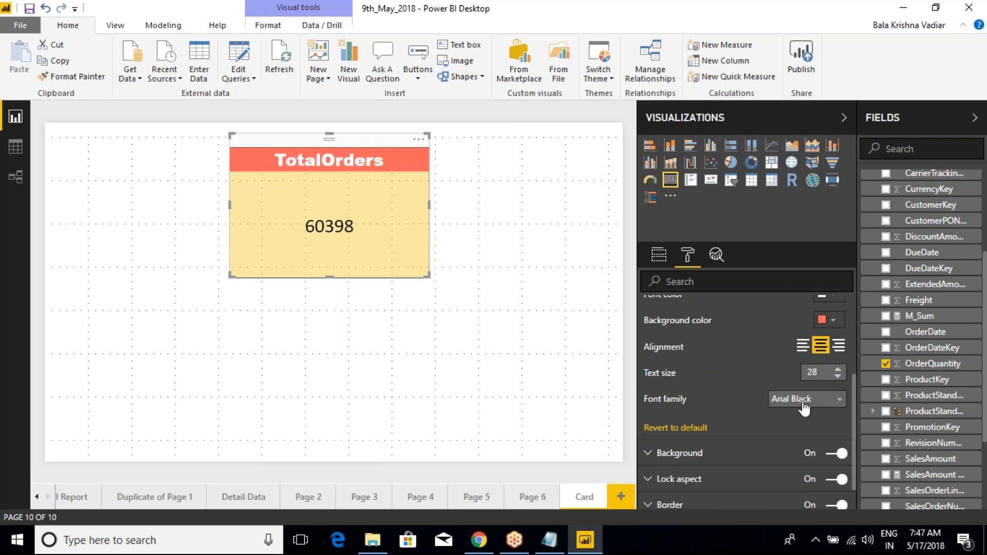
left_click(805, 401)
left_click(792, 462)
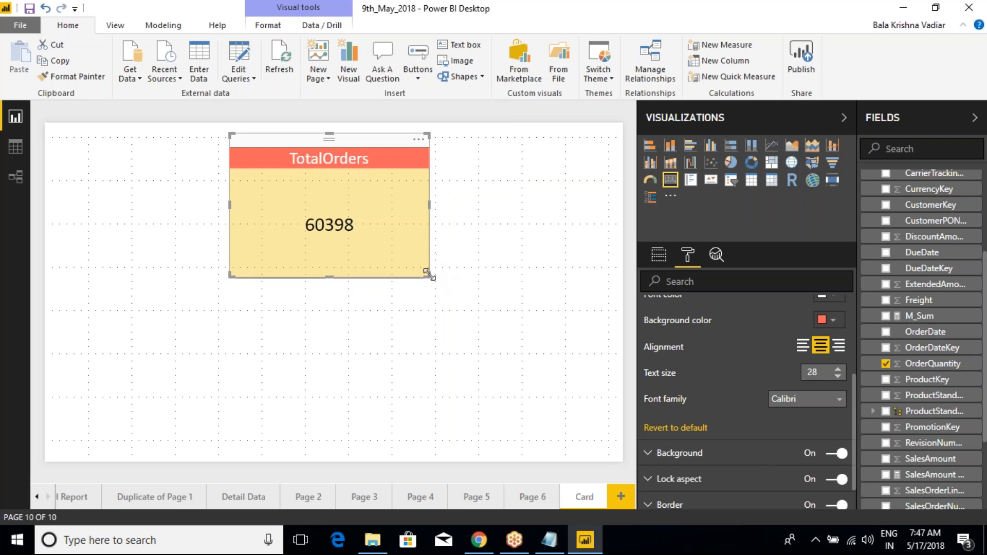
- Shrink the card proportionally by its corner to about 381 wide and 248 high
left_click_drag(428, 273, 400, 321)
left_click(403, 326)
left_click(354, 147)
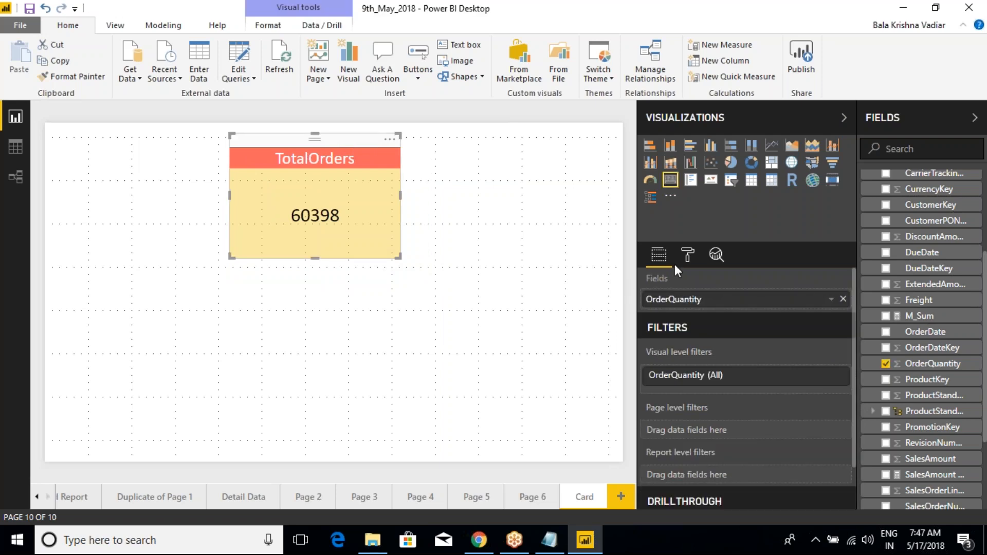
- Review the border settings and set the card's width to 500 in the general settings
left_click(686, 255)
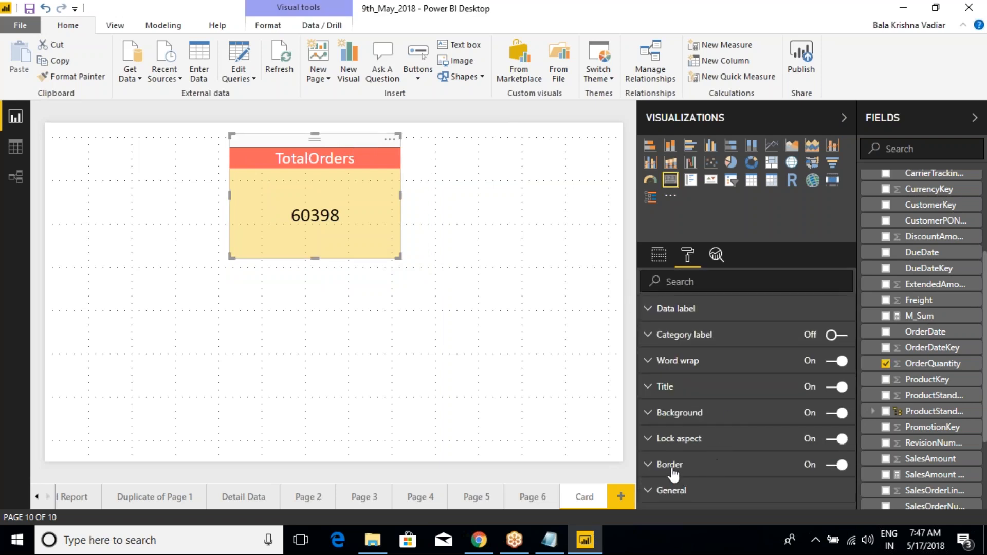
left_click(654, 469)
left_click(654, 469)
left_click(654, 494)
scroll(694, 491, "down", 4)
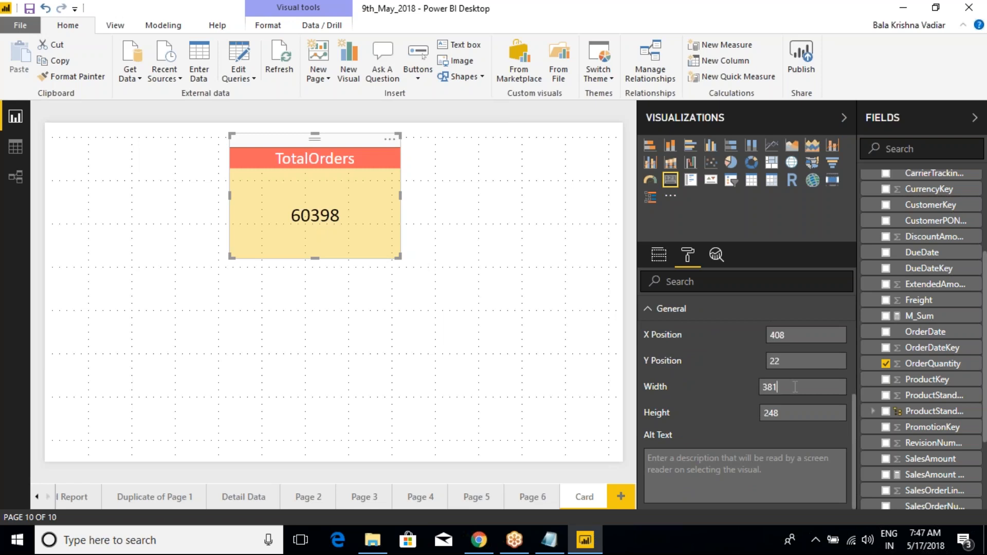
key("BackSpace")
key("BackSpace")
type("500")
key("Return")
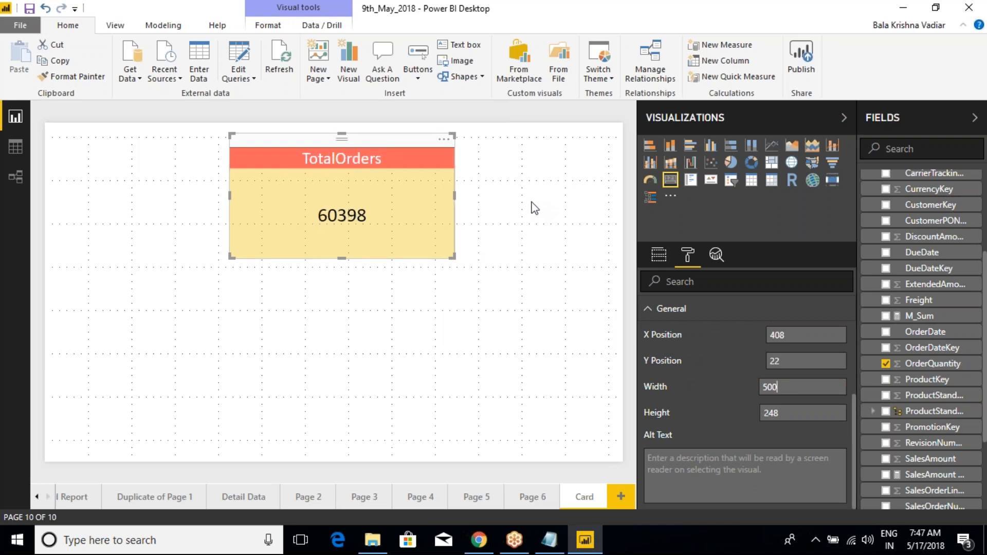
- Reduce the card's width to 300 and deselect it to check the size
key("BackSpace")
key("BackSpace")
type("300")
key("Return")
left_click(421, 334)
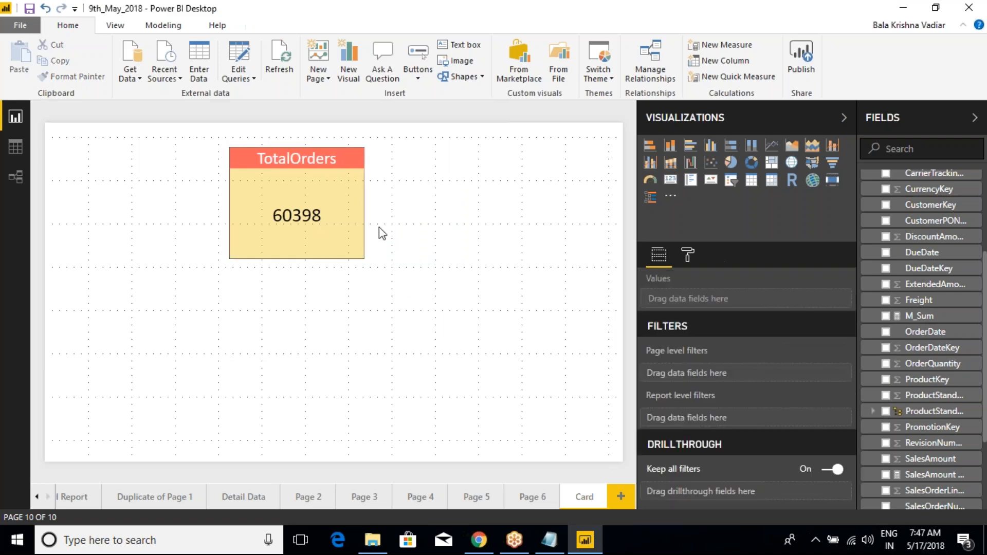
- Reselect the TotalOrders card and set its height to 300 in the general settings
left_click(352, 209)
left_click(688, 255)
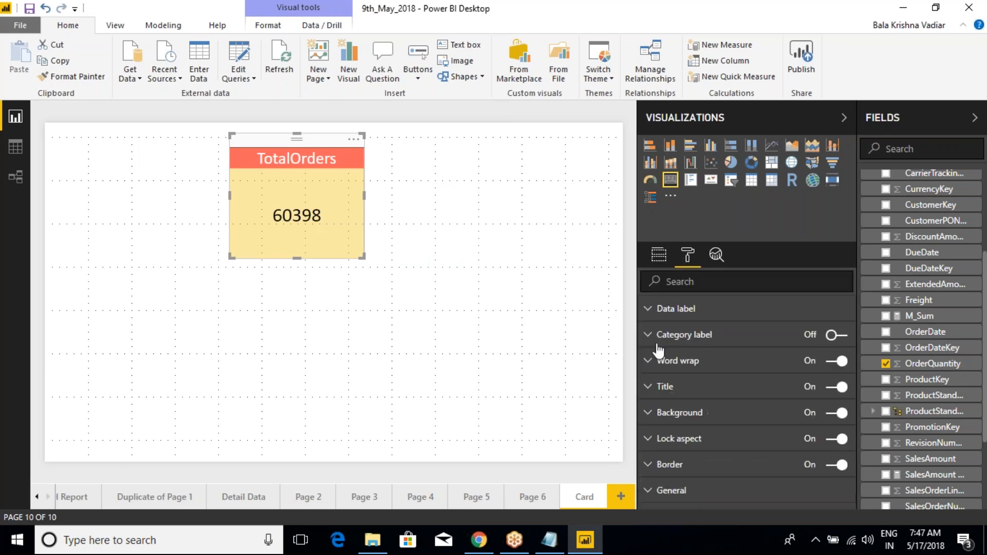
left_click(654, 490)
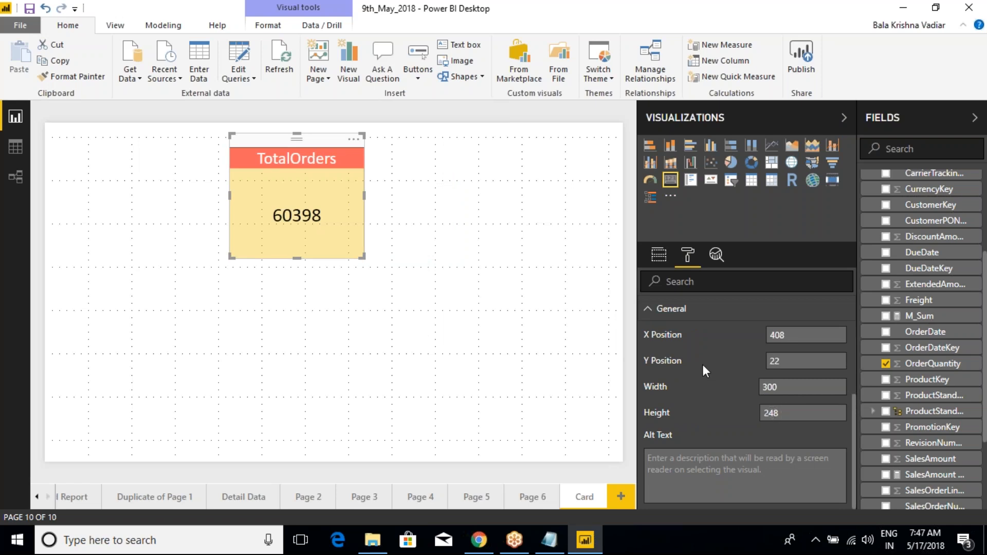
double_click(774, 413)
type("300")
key("Return")
left_click(464, 276)
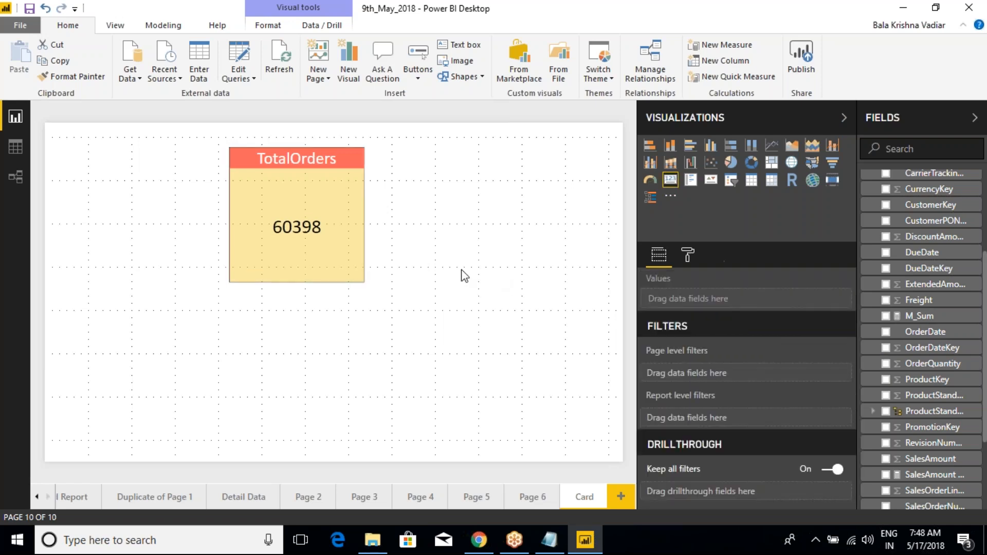
- Resize the card by hand, shortening it to about 213 high and widening it to about 331
left_click(332, 269)
left_click_drag(298, 284, 313, 248)
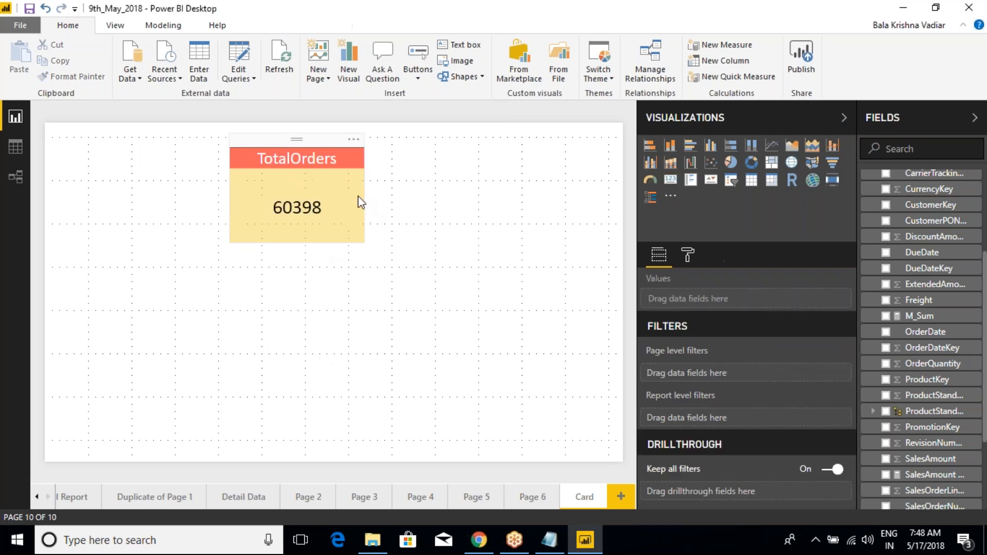
mouse_move(364, 187)
left_mouse_down()
mouse_move(515, 197)
mouse_move(378, 191)
left_mouse_up()
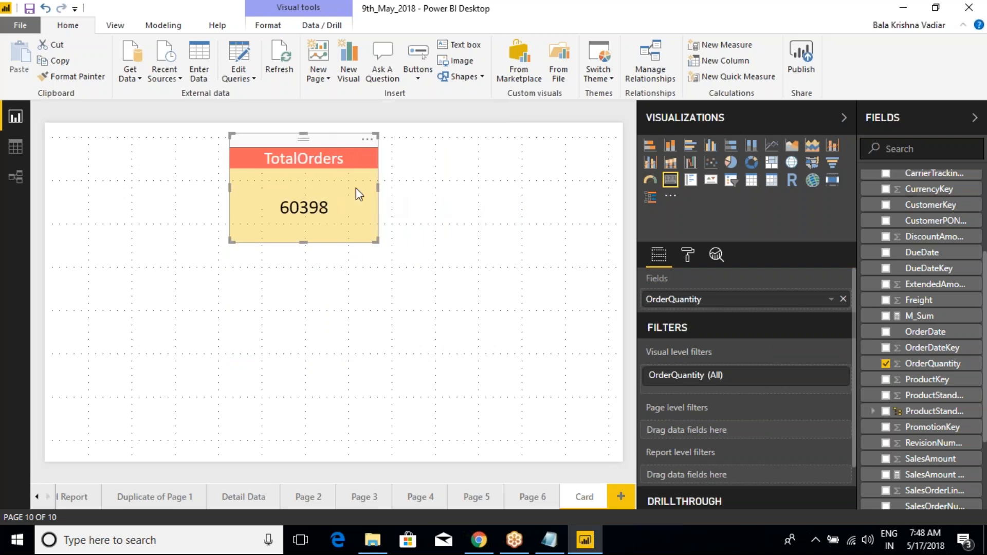
- Set the card's X Position to 300 in the general settings
left_click(687, 254)
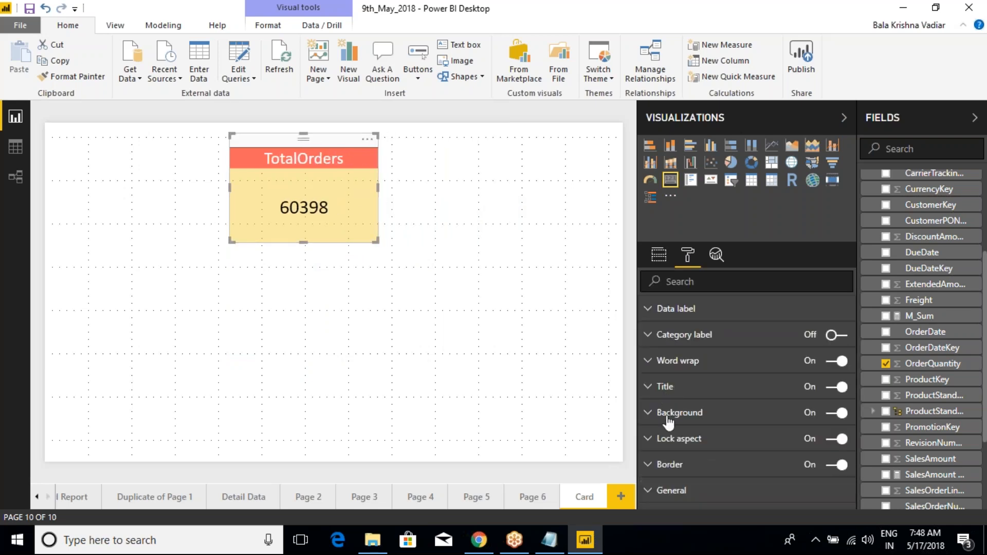
scroll(665, 478, "down", 3)
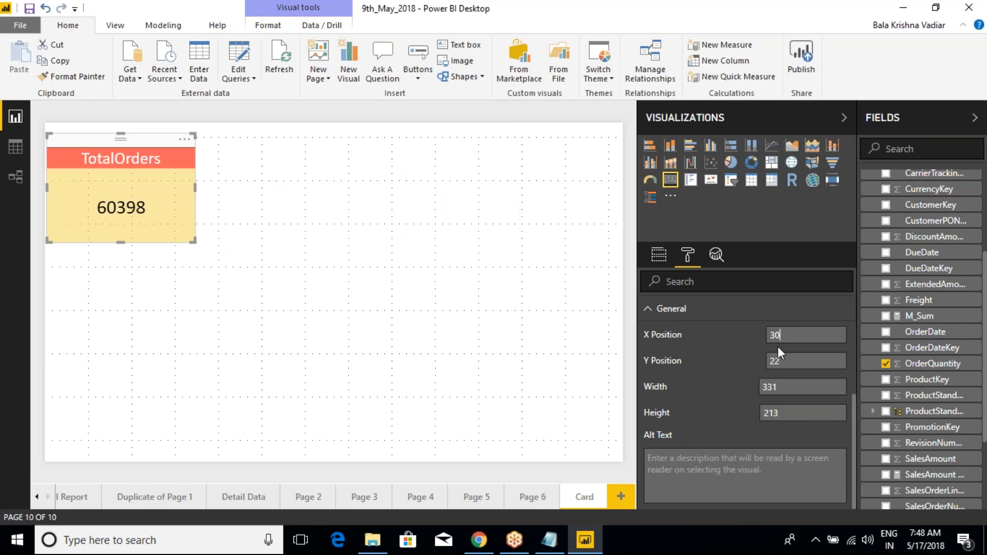
type("00")
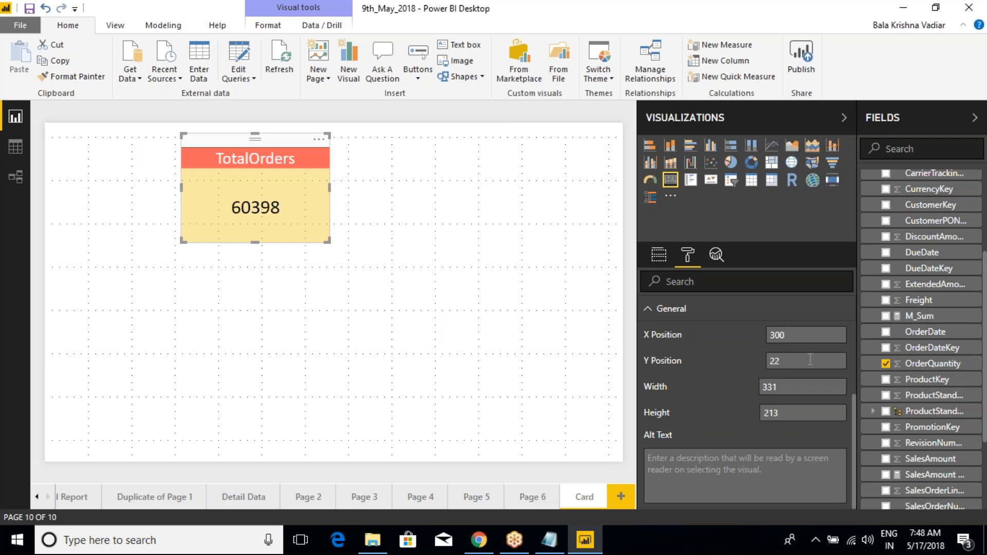
- Change the card's X Position to 100 and check its distance from the page's left edge
key("BackSpace")
key("BackSpace")
key("BackSpace")
type("100")
key("Return")
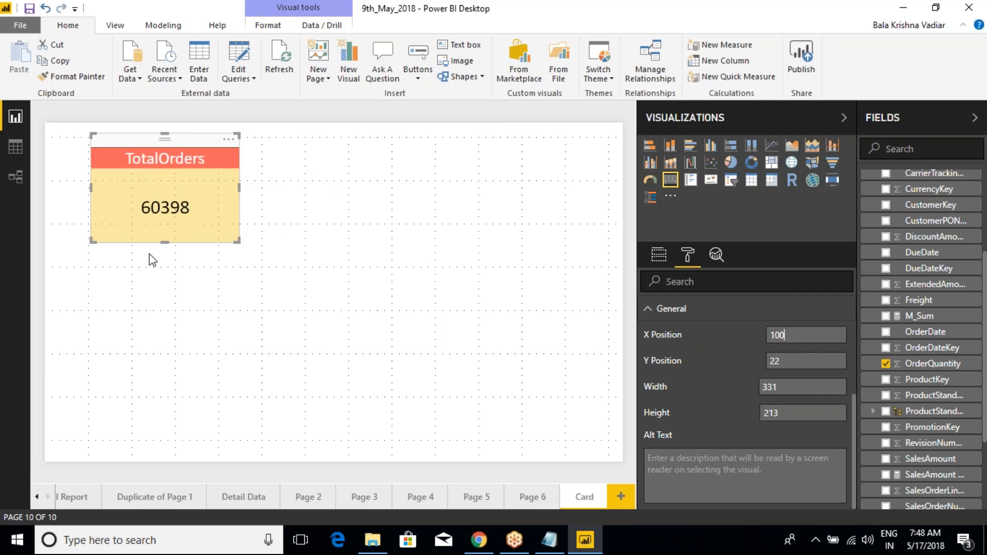
left_click(295, 219)
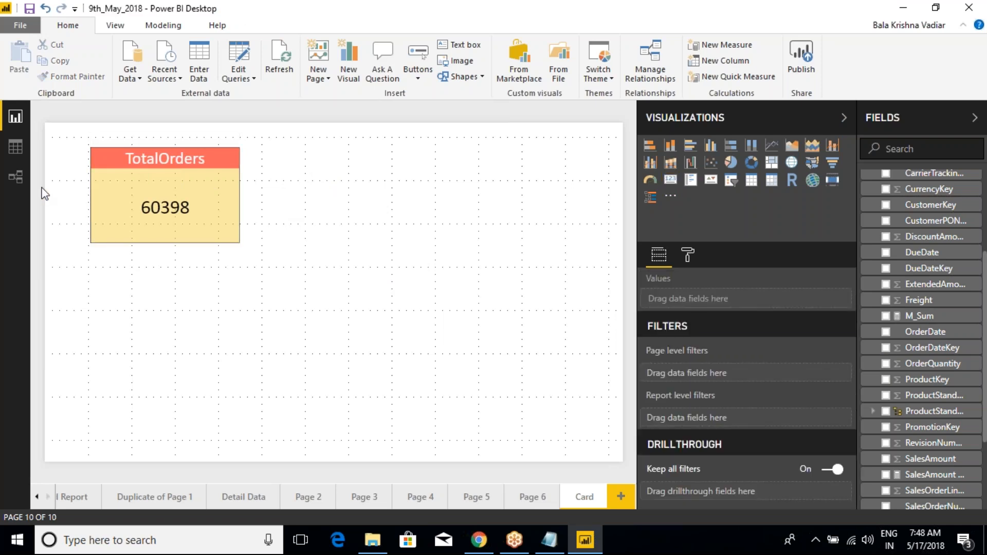
left_click_drag(39, 242, 92, 241)
key("Escape")
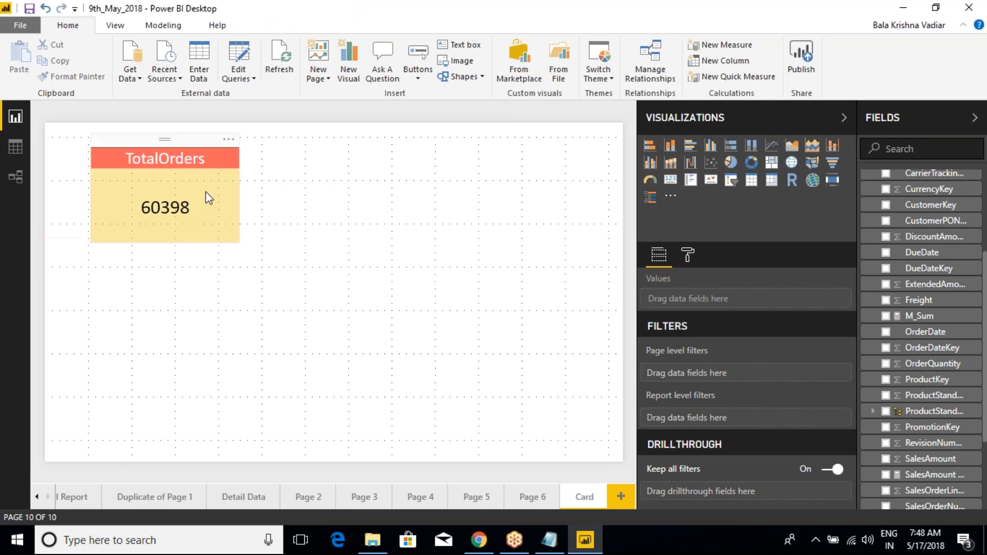
- Review the card's position settings and move the card by hand to the right and slightly up on the page
left_click(226, 214)
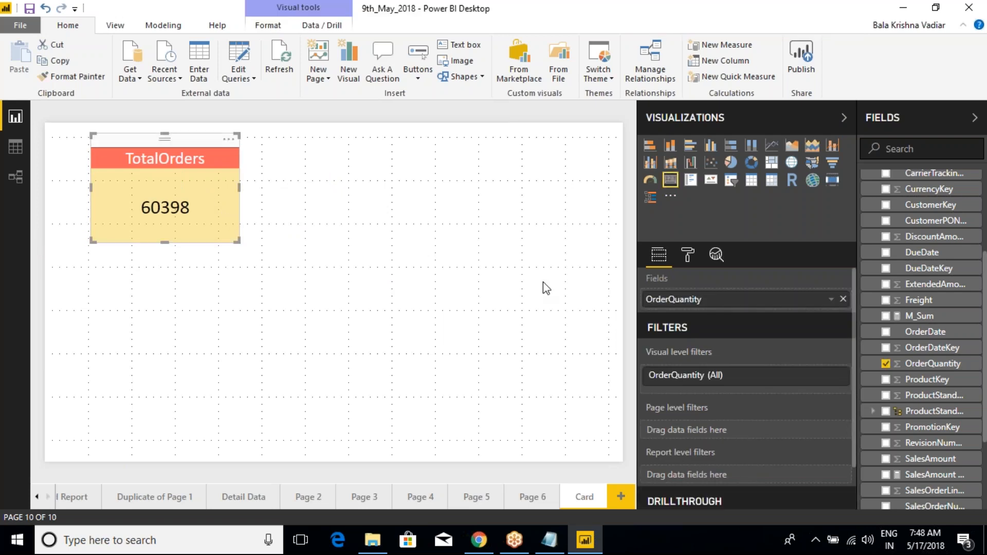
left_click(687, 253)
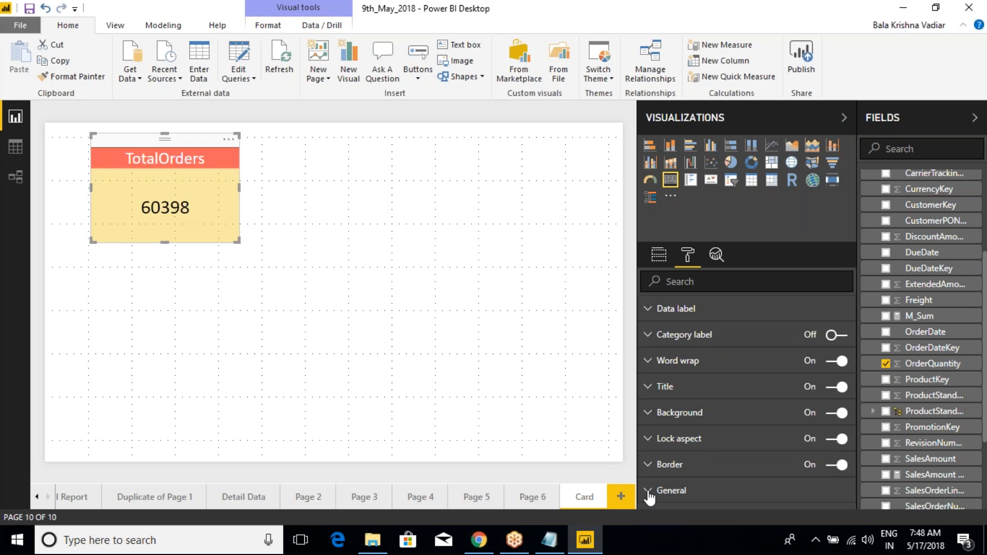
left_click(652, 490)
scroll(680, 392, "down", 3)
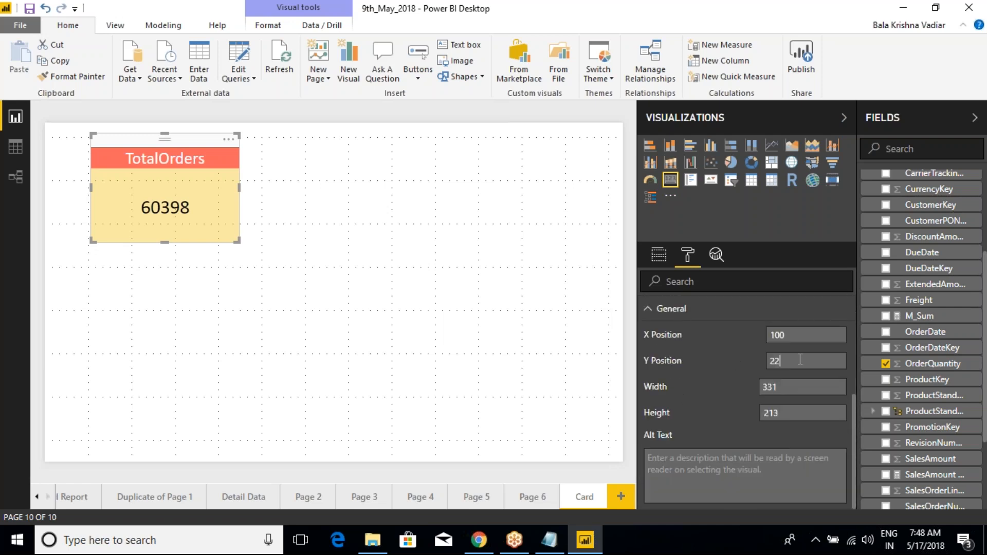
left_click(436, 307)
left_click(214, 172)
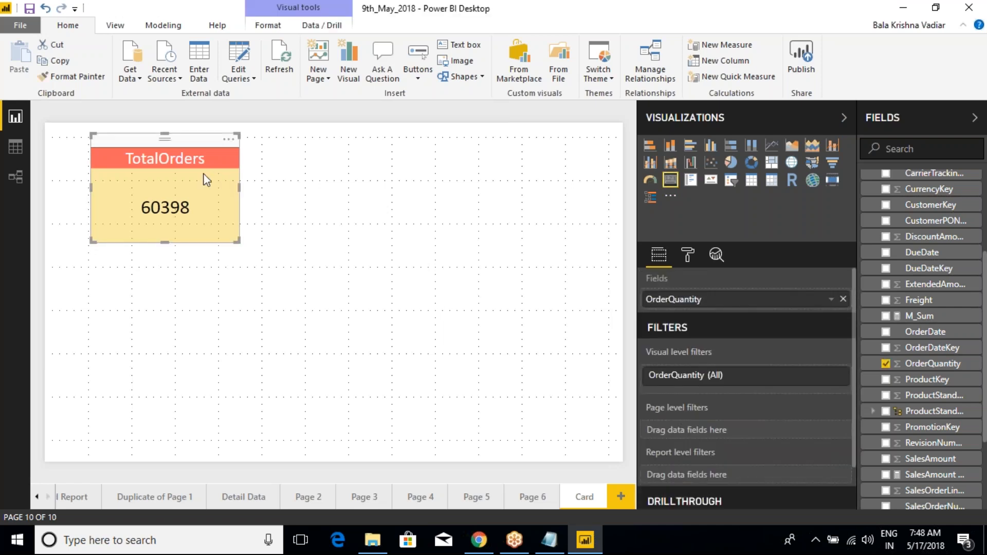
left_click_drag(207, 149, 320, 142)
left_click(687, 254)
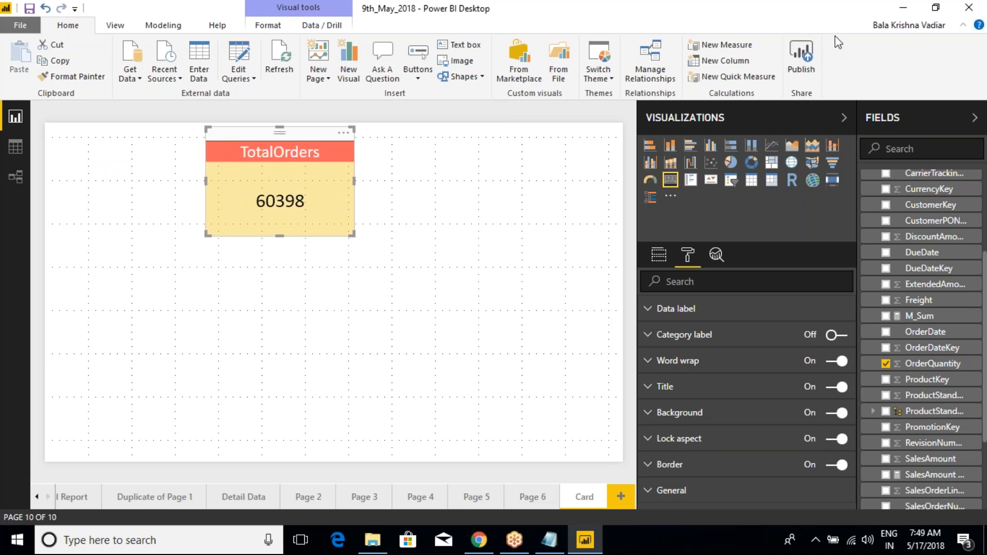
left_click(845, 24)
left_click(549, 368)
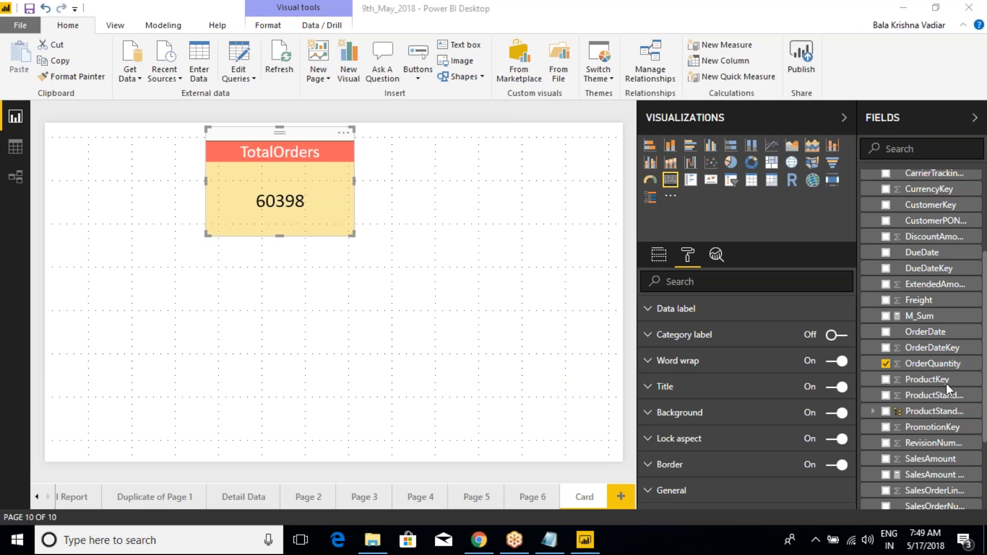
left_click(401, 179)
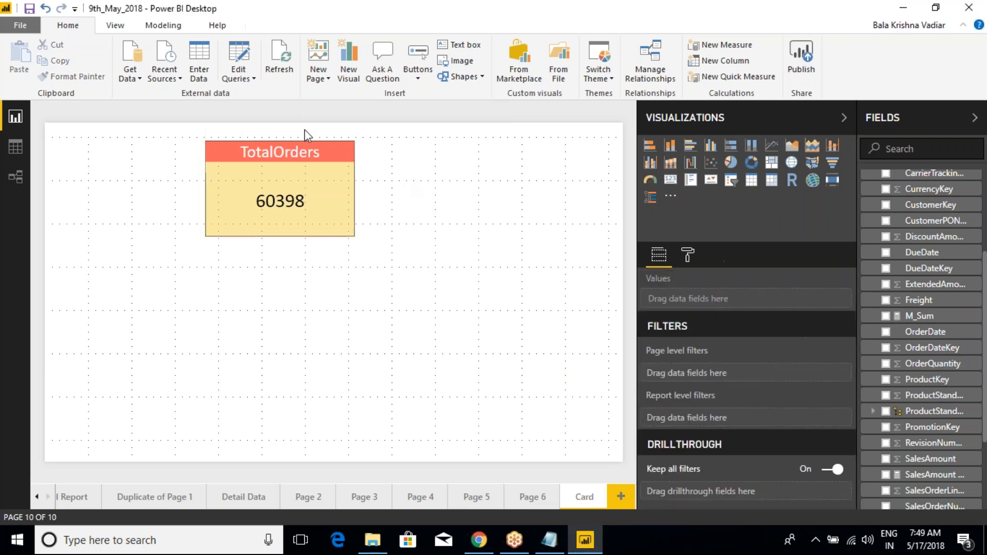
left_click(304, 148)
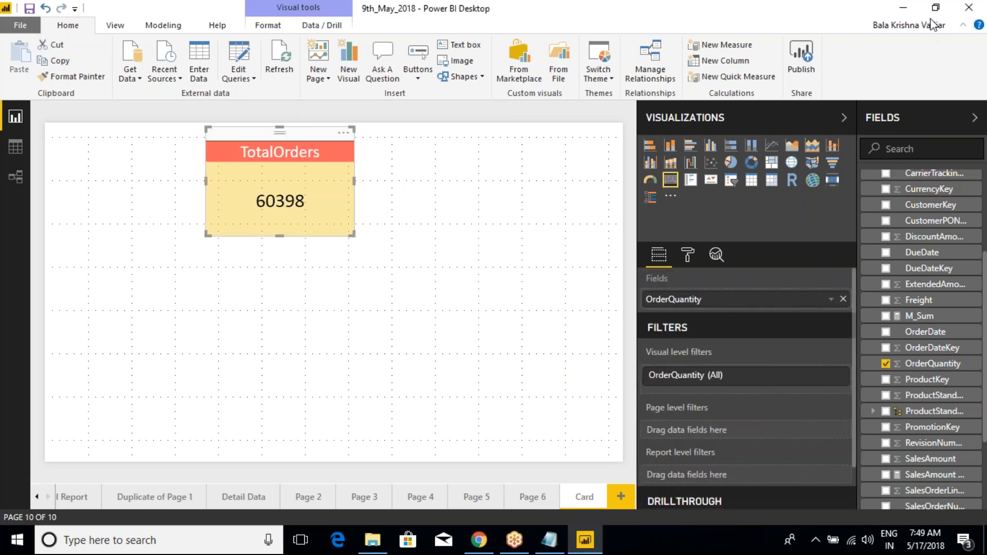
- Turn the card's category label back on and enlarge the card proportionally by its lower-right corner
left_click(688, 254)
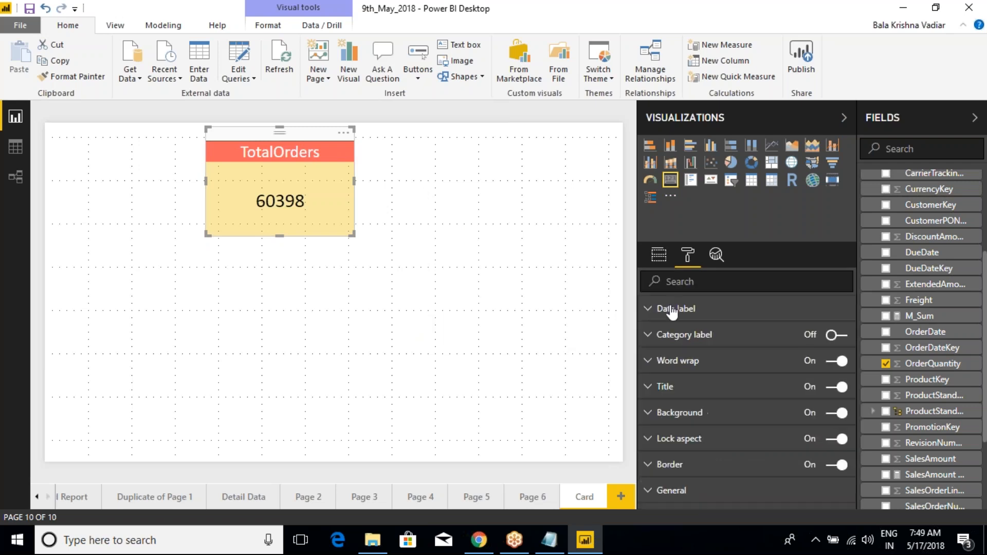
left_click(649, 335)
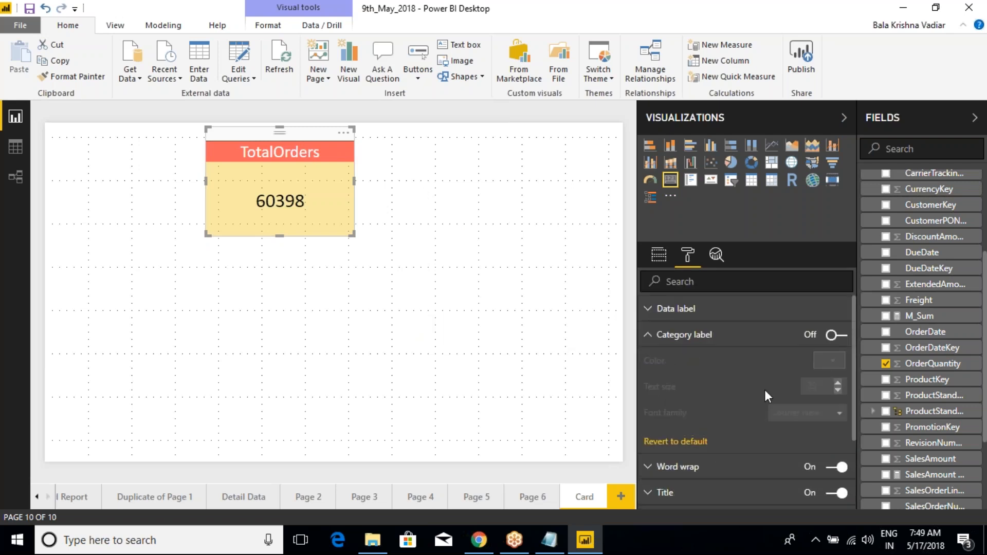
left_click(837, 335)
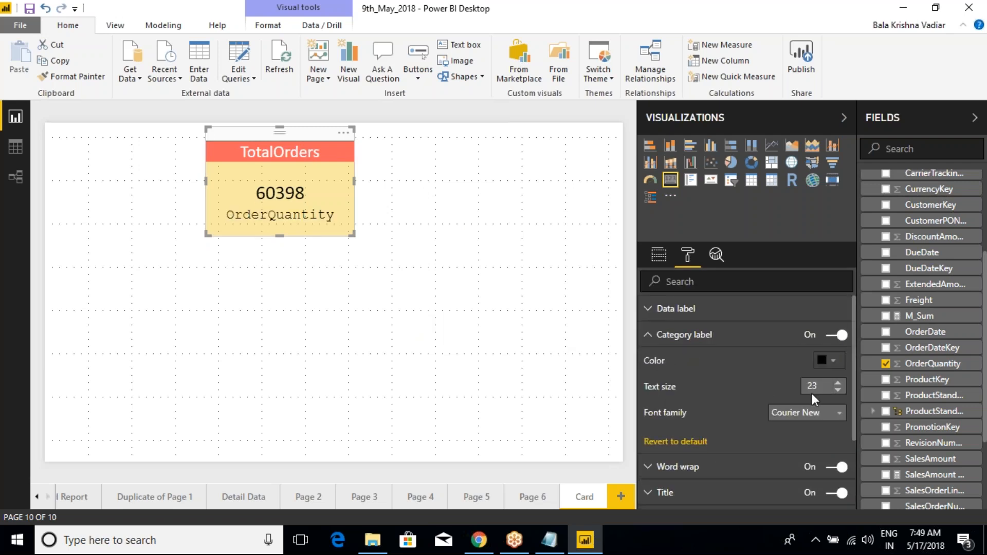
left_click_drag(352, 236, 417, 282)
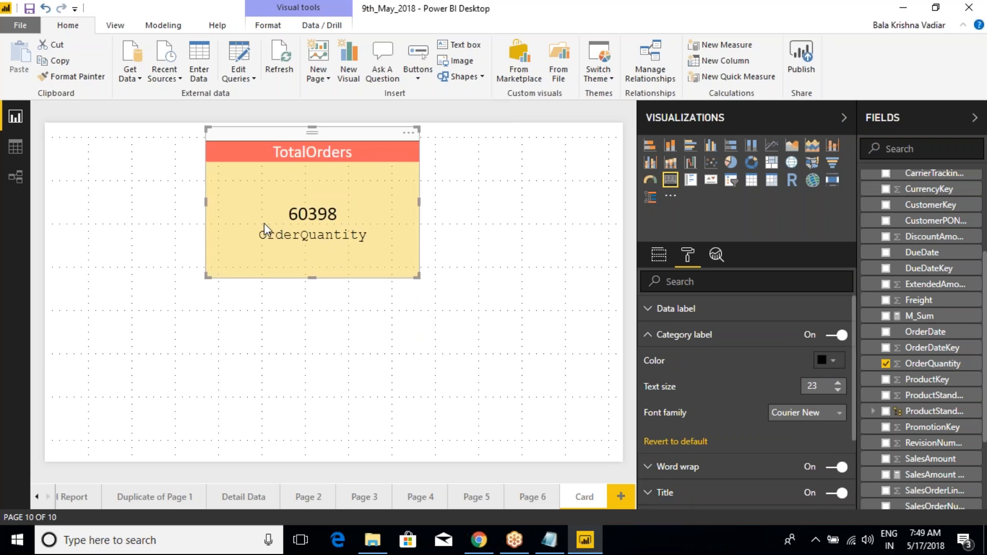
mouse_move(296, 240)
left_mouse_down()
mouse_move(214, 208)
mouse_move(221, 164)
mouse_move(232, 191)
left_mouse_up()
key("Escape")
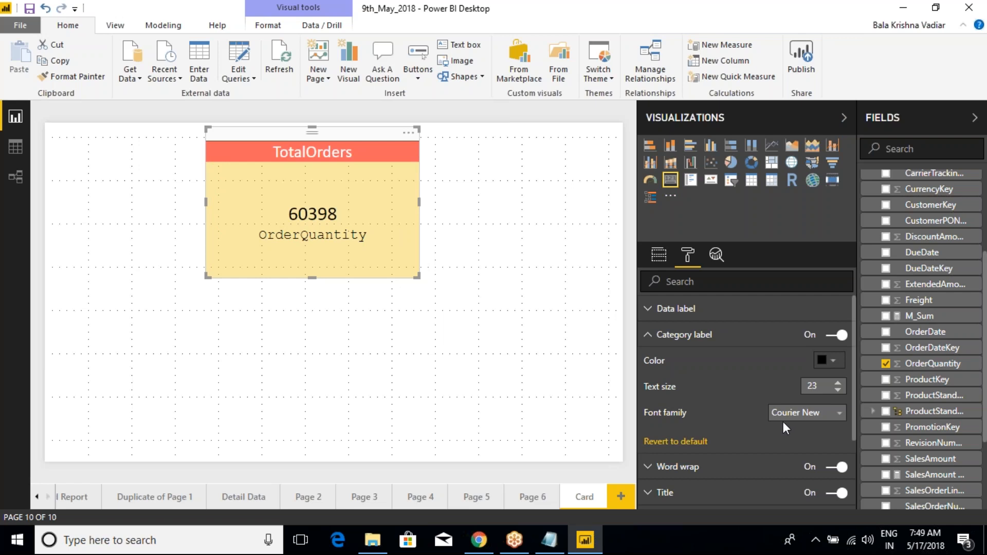
left_click(649, 335)
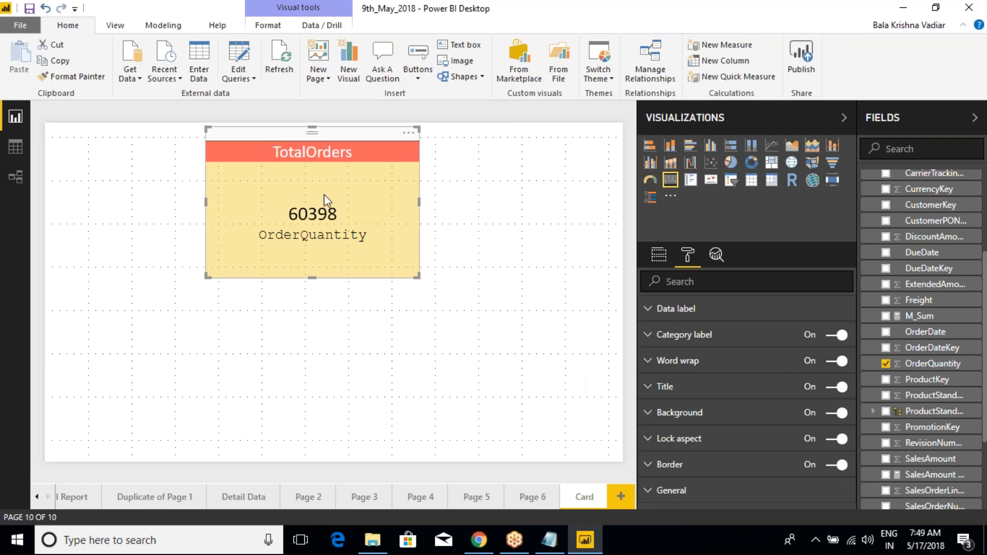
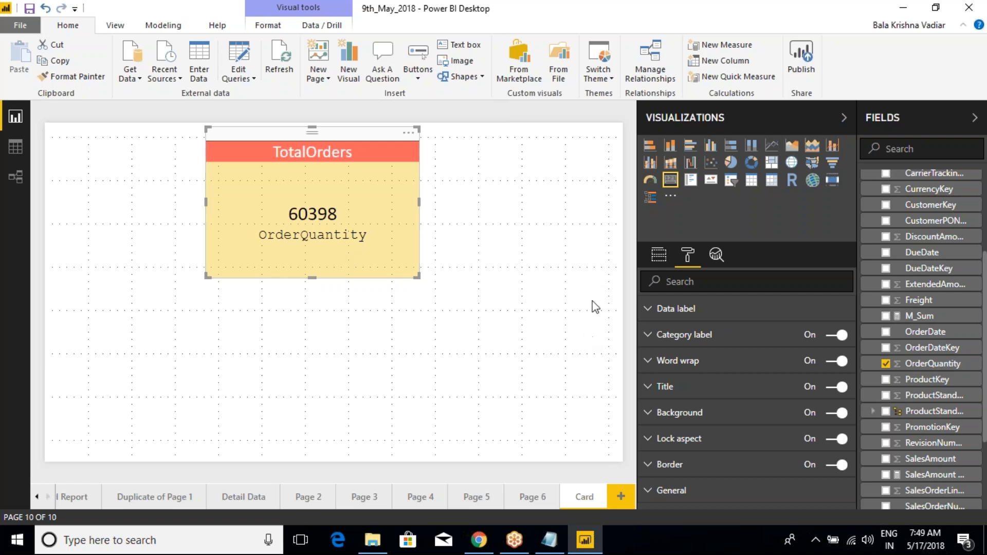
- Move the TotalOrders card to the page's upper-left corner and shrink it proportionally
left_click(658, 257)
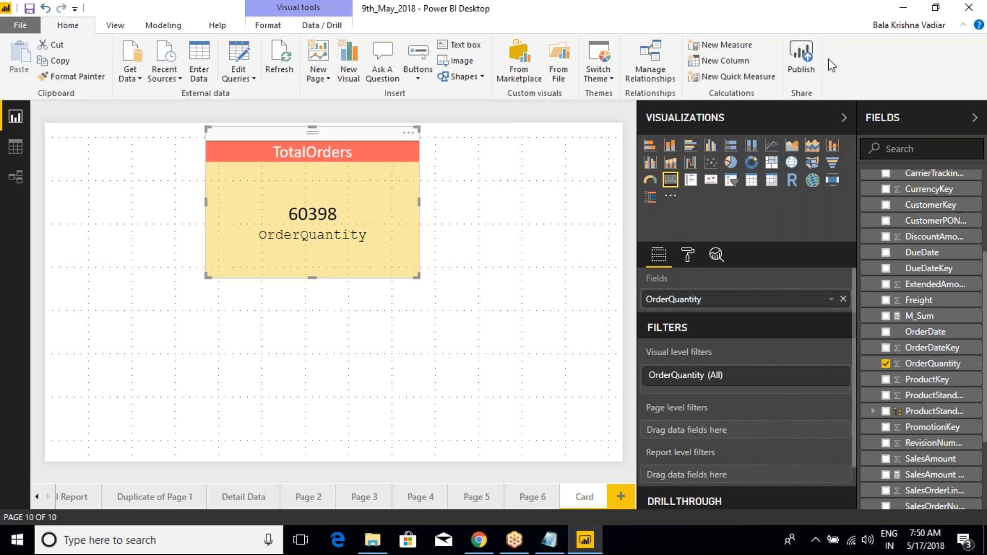
left_click(796, 25)
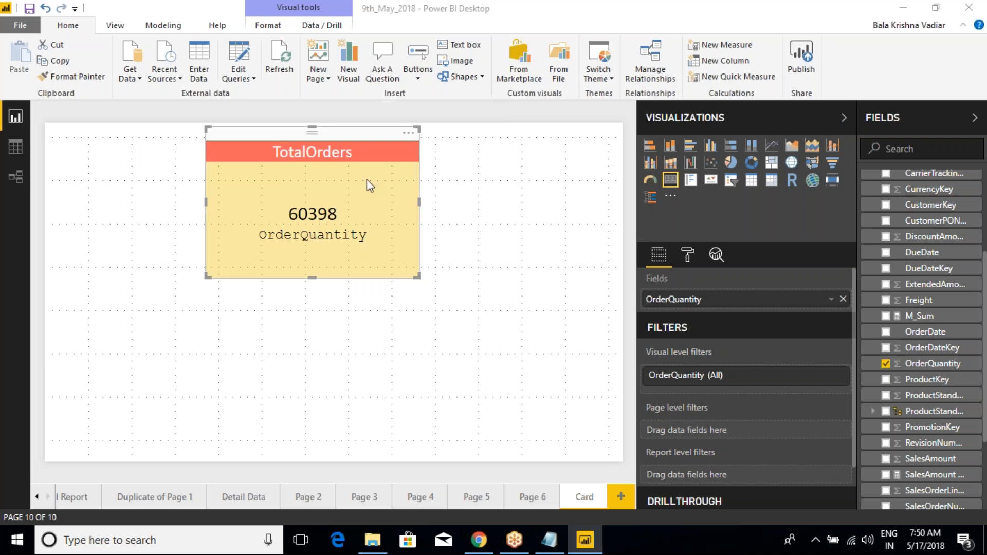
left_click_drag(361, 139, 201, 135)
left_click_drag(259, 278, 216, 250)
left_click_drag(215, 199, 212, 204)
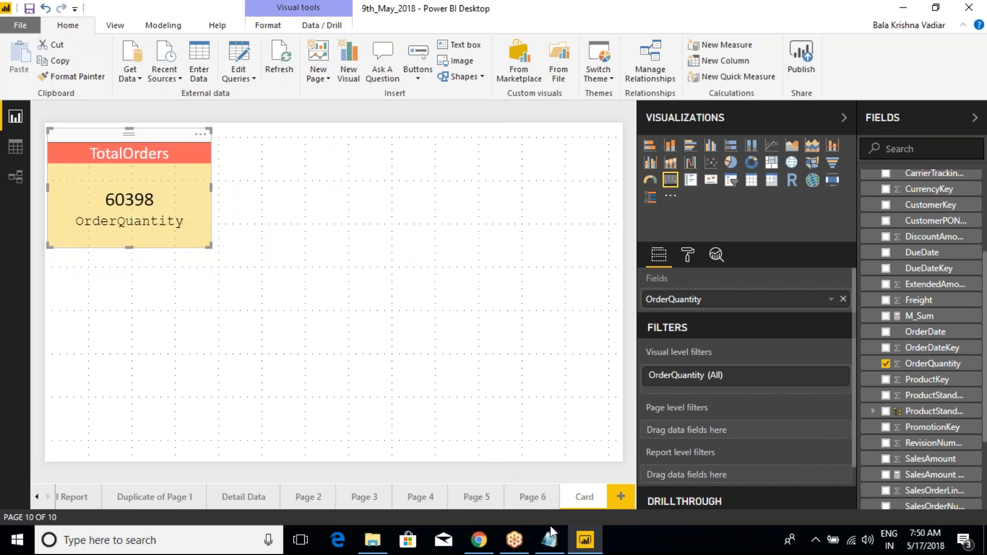
- Switch to the Class Notes in Notepad, review the 1.CARD entry in the visualizations list, and return to Power BI Desktop
left_click(553, 541)
left_click(121, 266)
key("shift+Home")
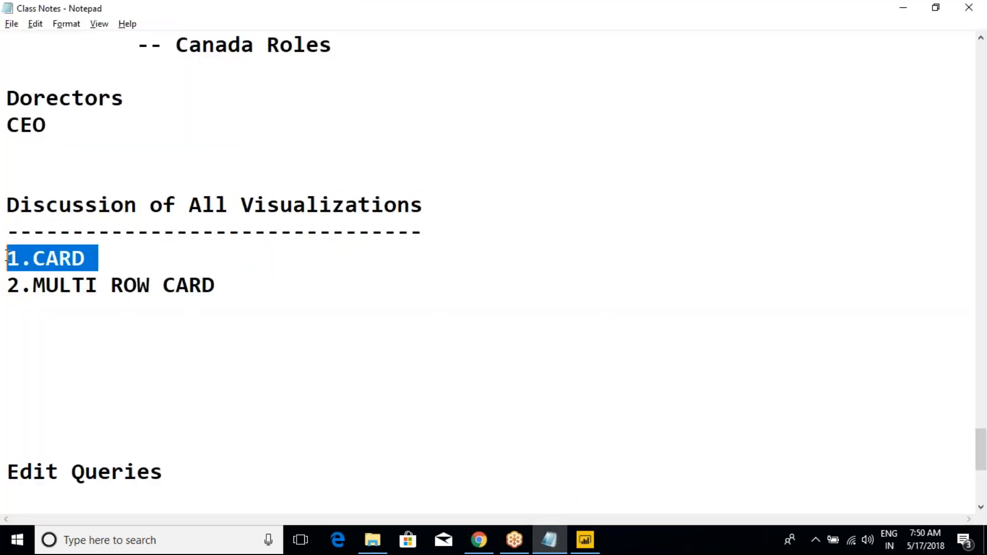
left_click(126, 263)
key("alt+Tab")
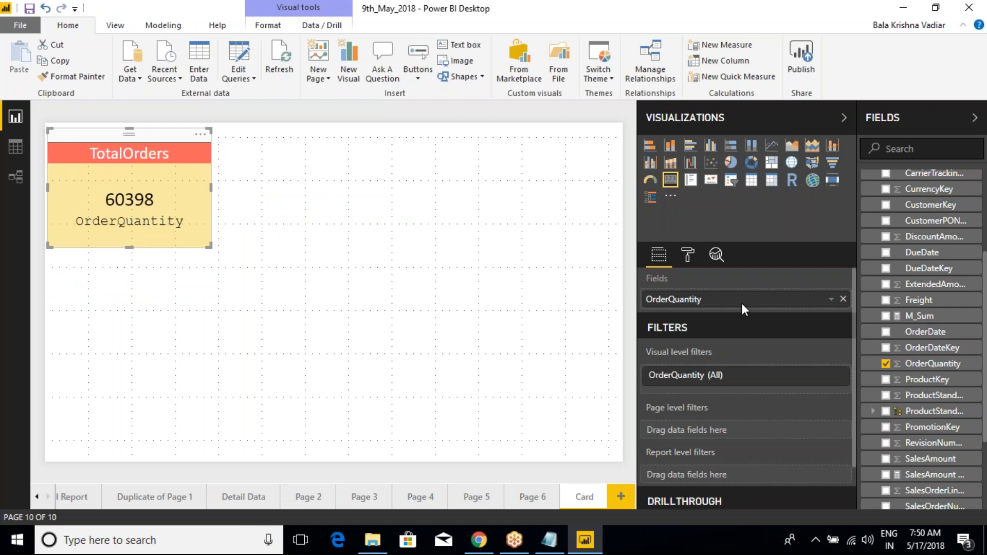
- Turn off the category label of the TotalOrders card
left_click(687, 254)
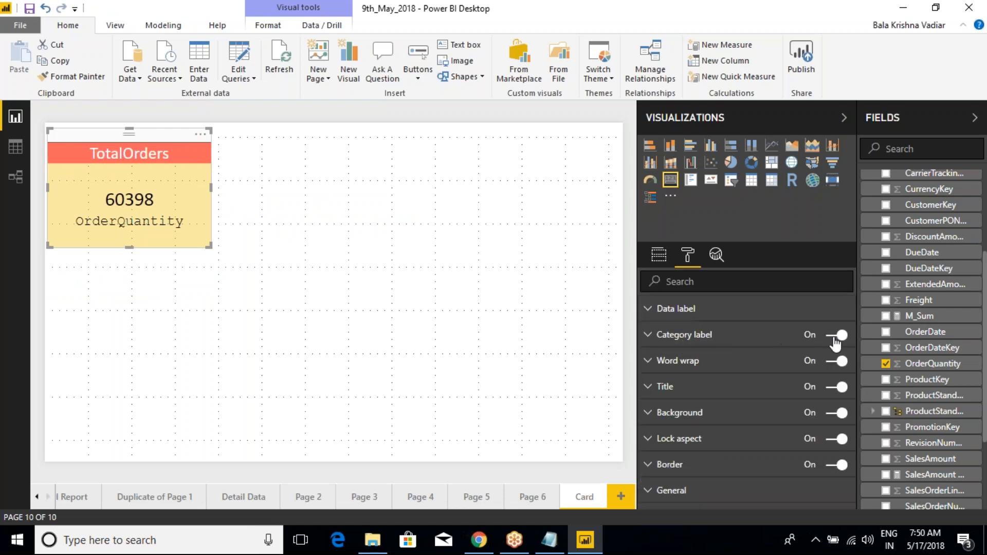
left_click(823, 341)
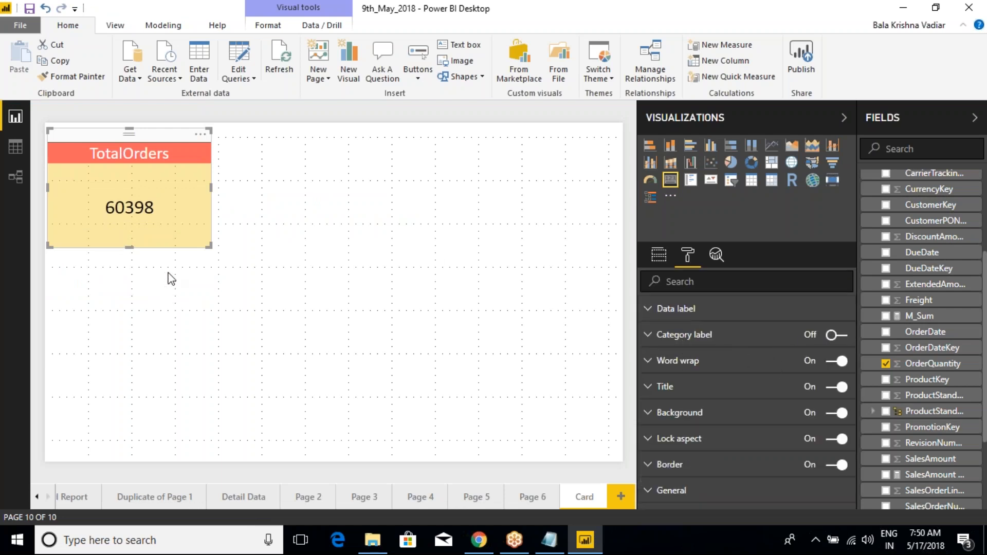
mouse_move(168, 209)
left_mouse_down()
mouse_move(200, 209)
mouse_move(216, 185)
left_mouse_up()
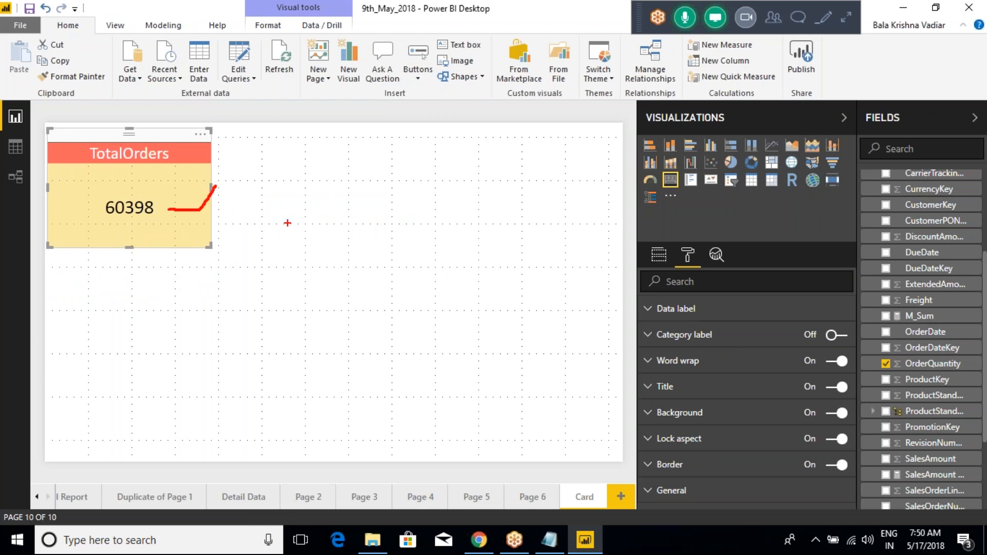
mouse_move(274, 164)
left_mouse_down()
mouse_move(430, 352)
mouse_move(510, 430)
left_mouse_up()
left_click_drag(410, 165, 406, 427)
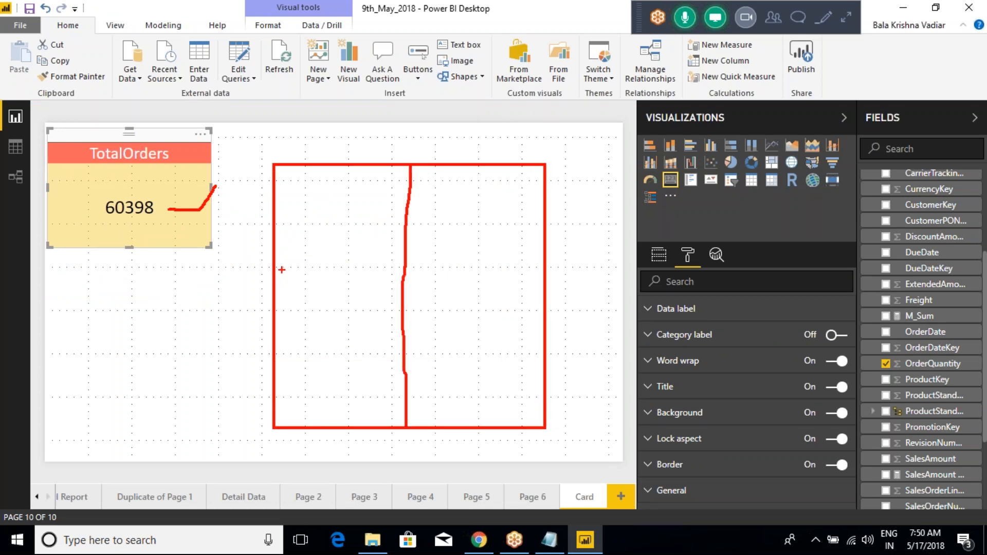
left_click_drag(282, 231, 544, 226)
mouse_move(313, 190)
left_mouse_down()
mouse_move(300, 194)
mouse_move(306, 210)
mouse_move(342, 211)
left_mouse_up()
left_click_drag(349, 209, 382, 212)
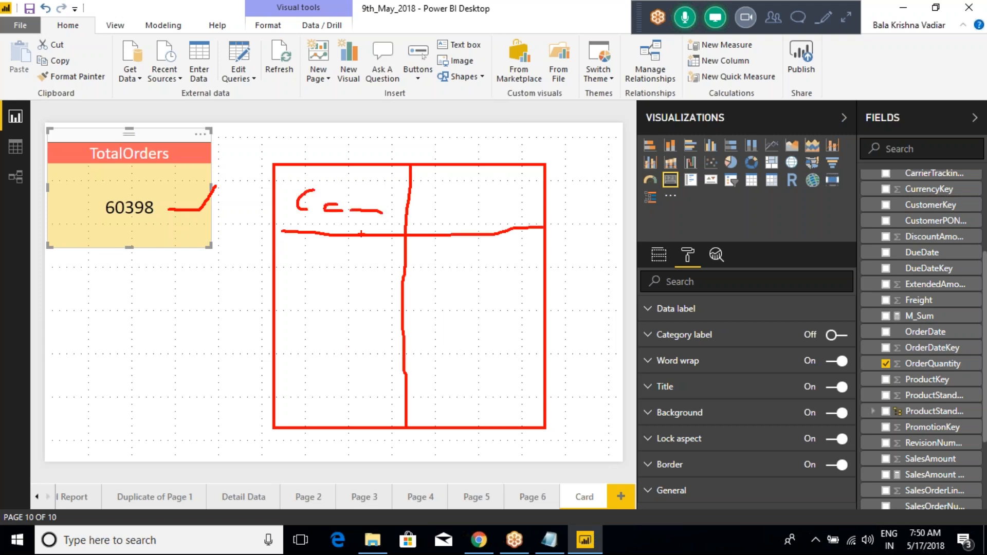
left_click_drag(283, 304, 534, 296)
left_click_drag(458, 270, 529, 242)
mouse_move(297, 361)
left_mouse_down()
mouse_move(314, 344)
mouse_move(322, 373)
mouse_move(343, 355)
left_mouse_up()
left_click_drag(426, 355, 528, 323)
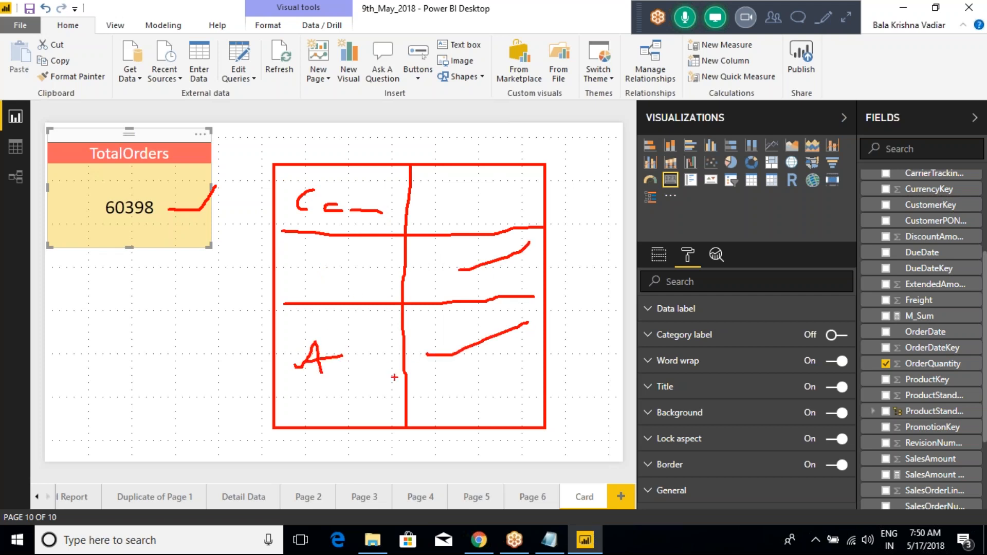
left_click_drag(278, 377, 539, 363)
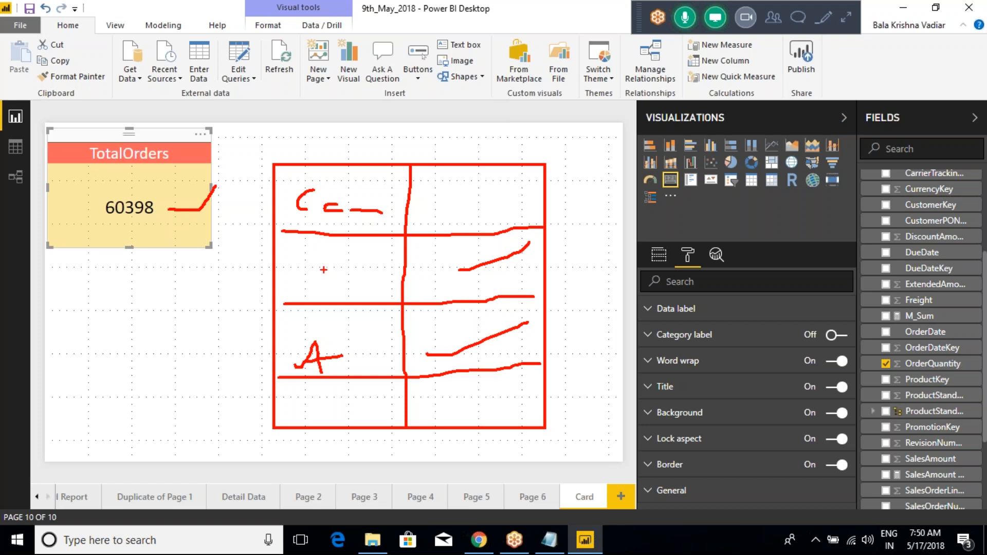
left_click_drag(342, 123, 346, 171)
left_click_drag(361, 153, 347, 174)
left_click_drag(400, 140, 391, 167)
mouse_move(376, 142)
left_mouse_down()
mouse_move(390, 155)
mouse_move(449, 148)
left_mouse_up()
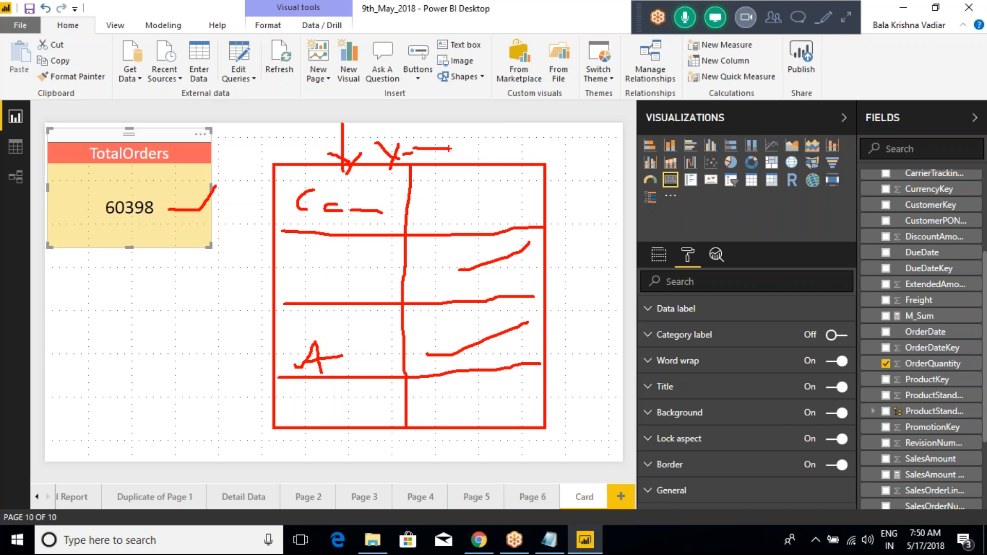
key("Escape")
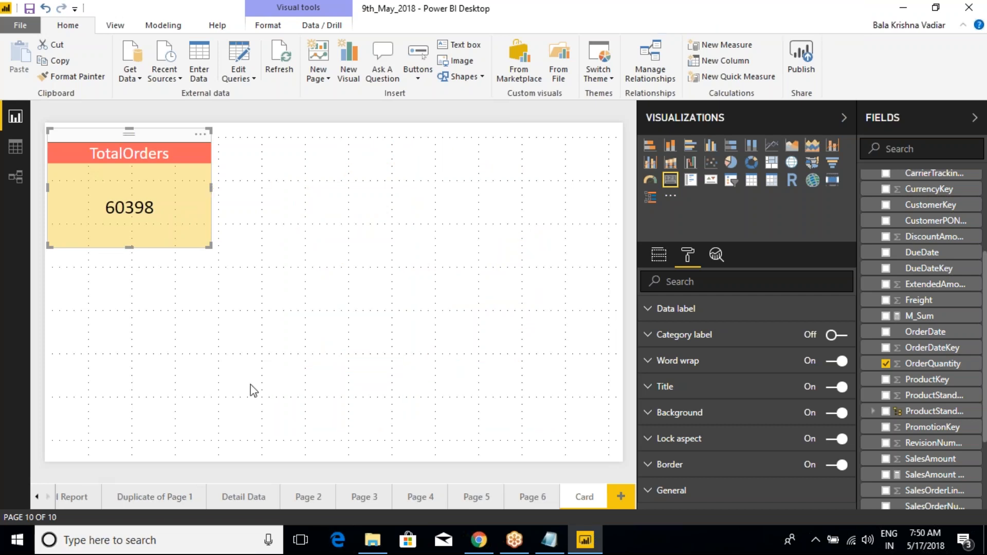
- Add an empty Multi-row card to the page and place it to the right of the TotalOrders card
left_click(419, 224)
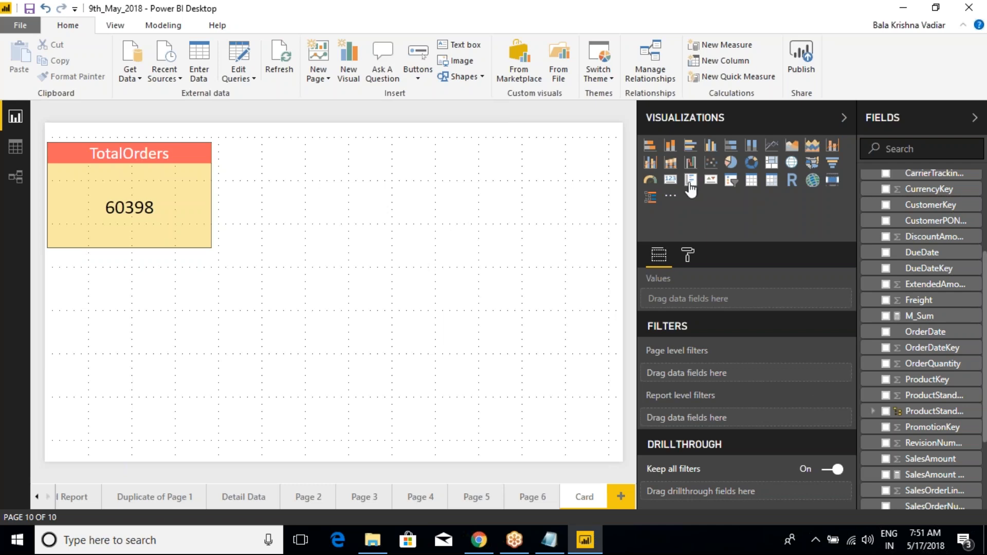
left_click(690, 190)
left_click_drag(97, 263, 399, 148)
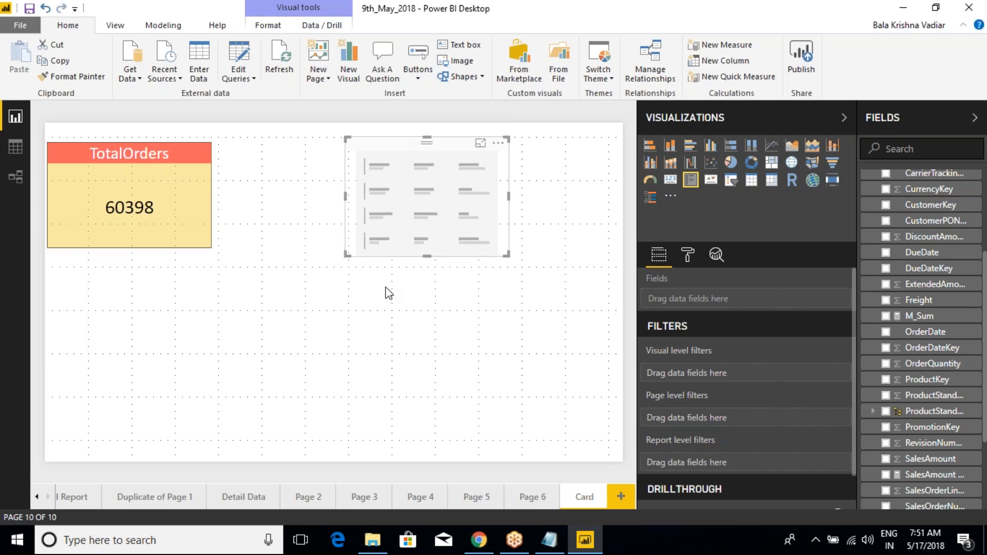
- Add an empty Card beside the Multi-row card to compare their layouts, and remove that Card again
left_click(341, 356)
left_click(670, 180)
left_click_drag(184, 342, 346, 330)
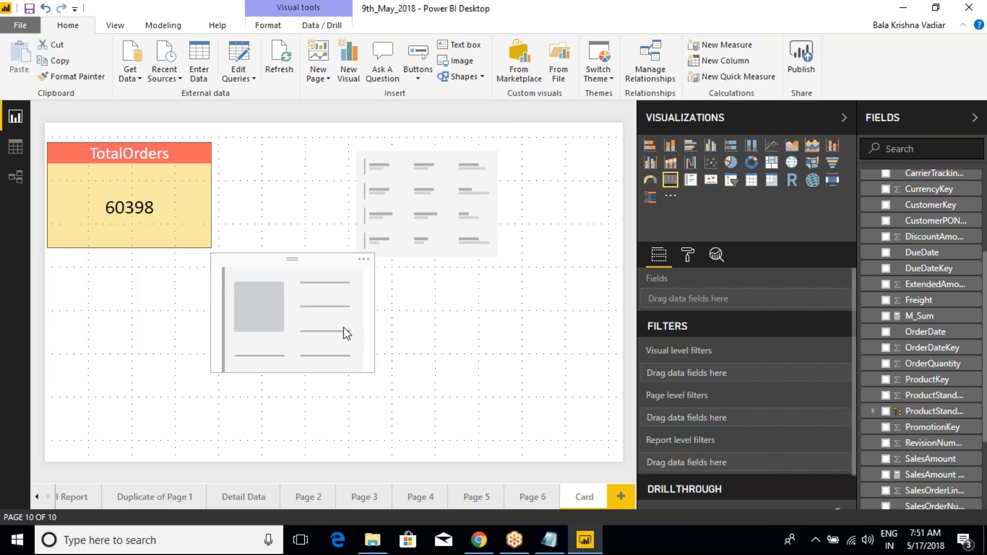
left_click_drag(405, 221, 440, 344)
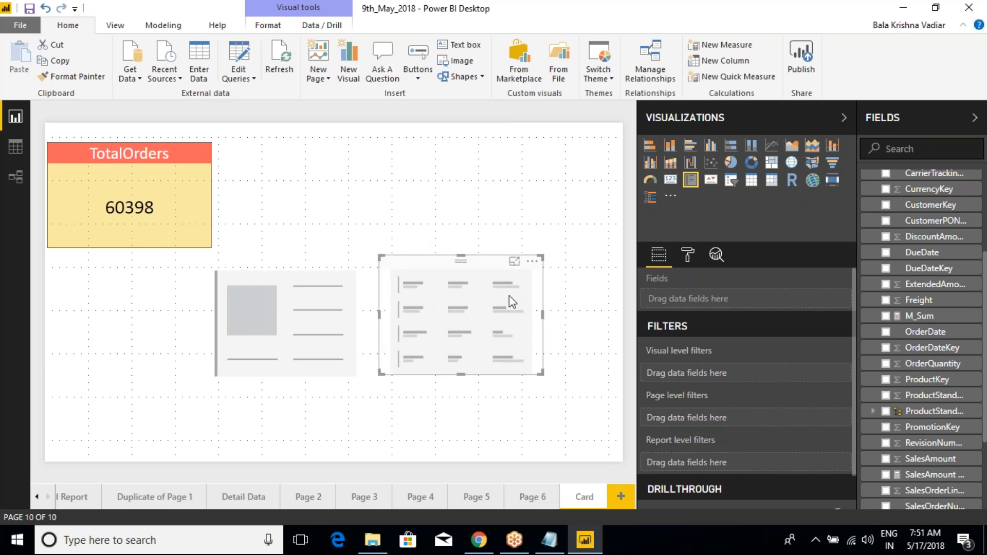
left_click(310, 283)
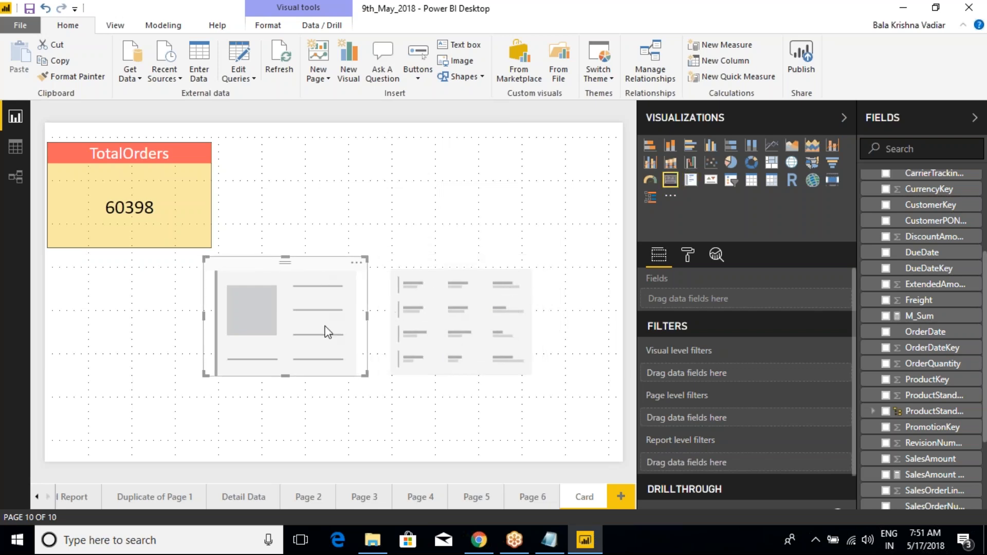
left_click(355, 263)
left_click(370, 280)
- Move the Multi-row card up beside the TotalOrders card and enlarge it to fill most of the page's height
left_click_drag(421, 284, 322, 192)
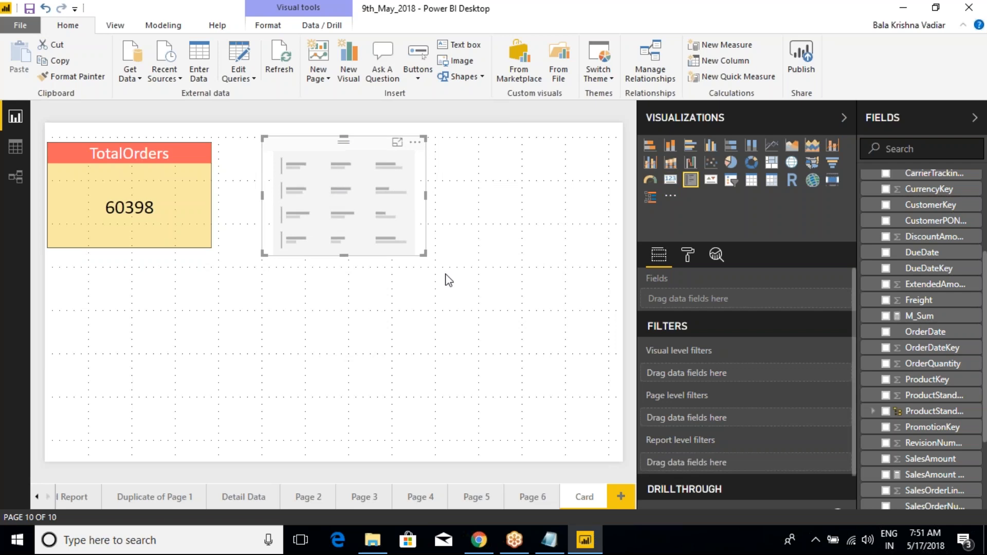
left_click_drag(425, 254, 520, 312)
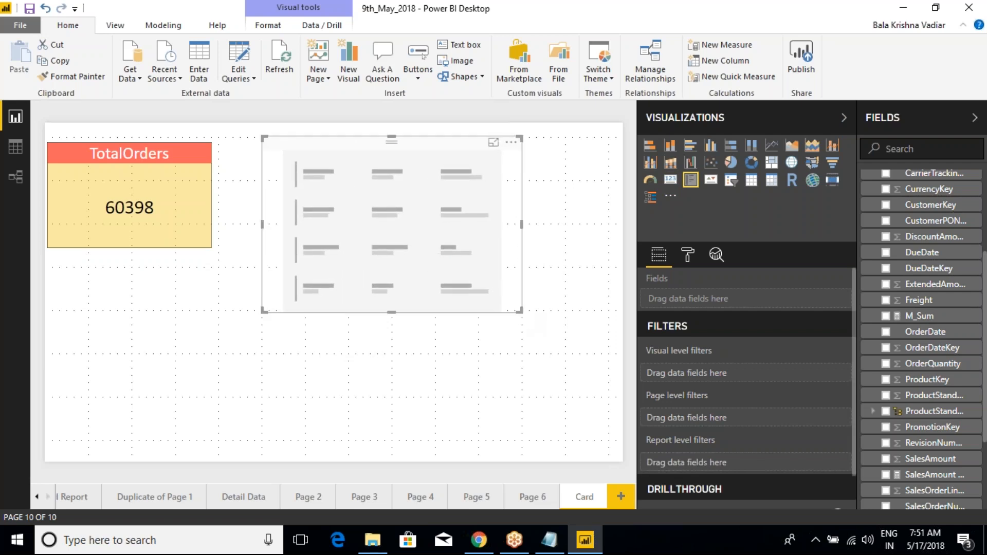
left_click_drag(392, 312, 394, 398)
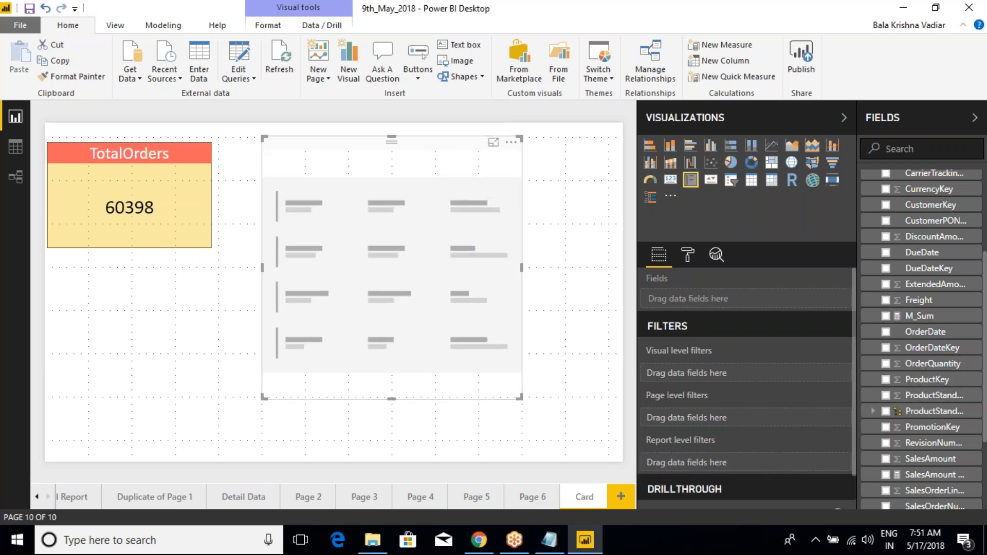
- Add the OrderQuantity field from the SalesData table to the Multi-row card
scroll(907, 315, "up", 3)
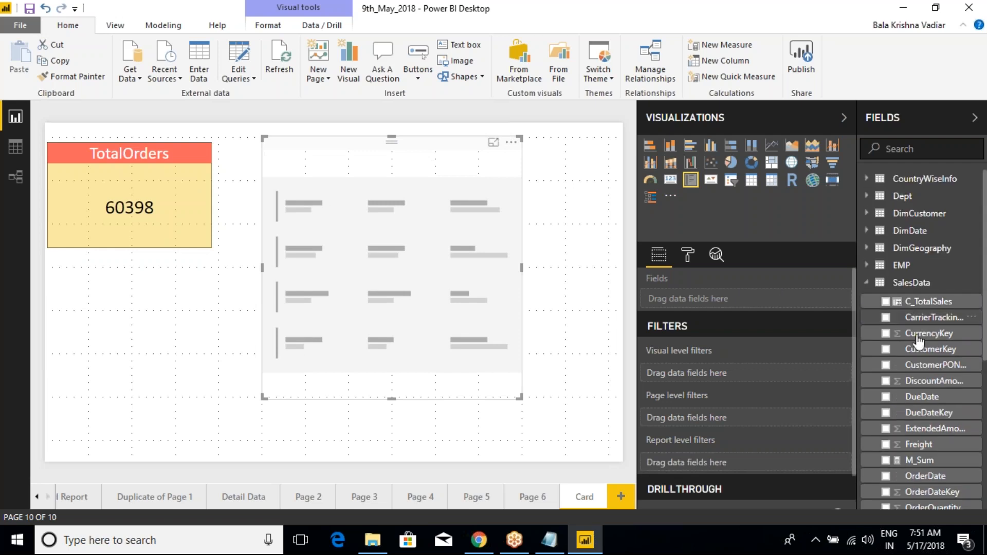
scroll(925, 349, "down", 5)
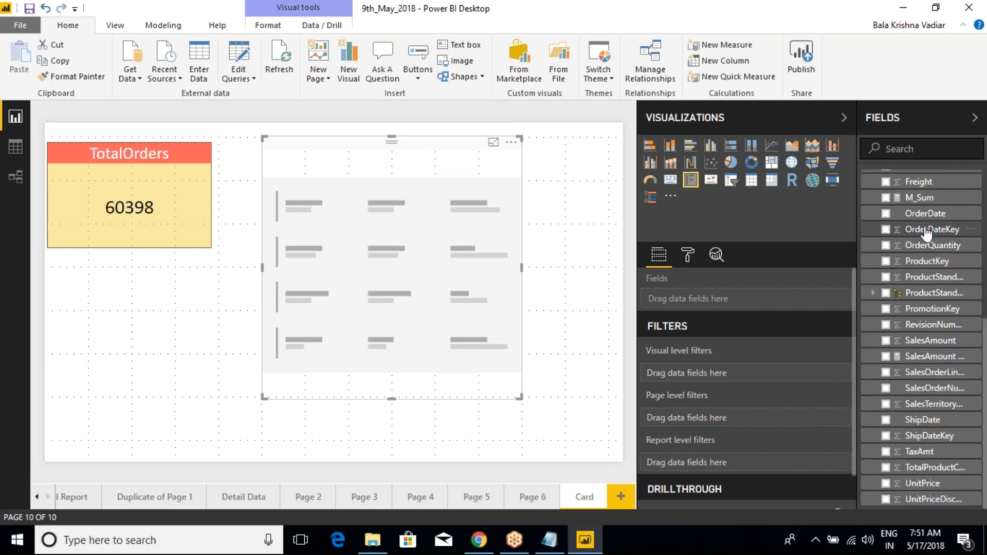
left_click(885, 245)
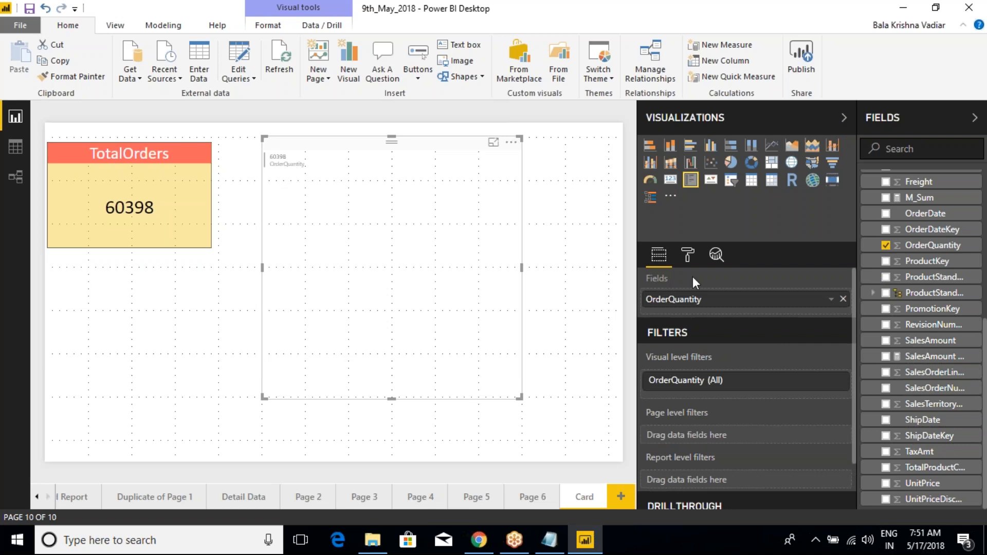
- Turn on the Multi-row card's border and give it a yellow background with 57% transparency
left_click(687, 256)
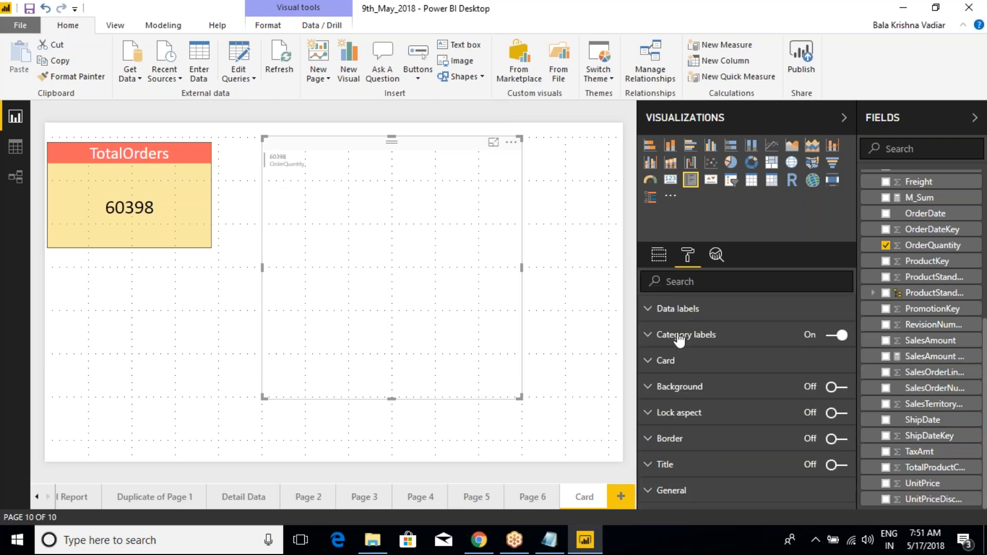
left_click(837, 439)
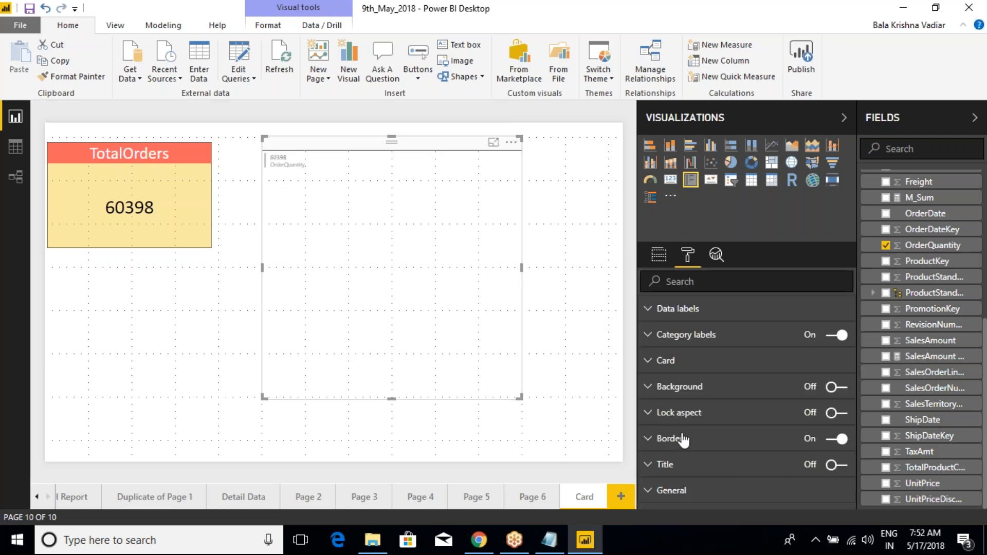
left_click(655, 393)
left_click(832, 415)
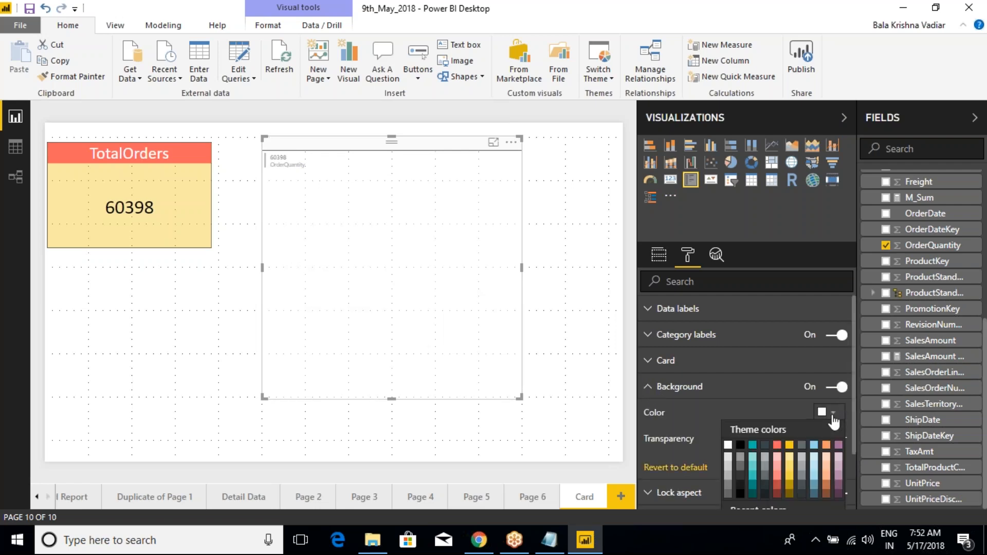
left_click(789, 444)
left_click_drag(824, 438, 827, 443)
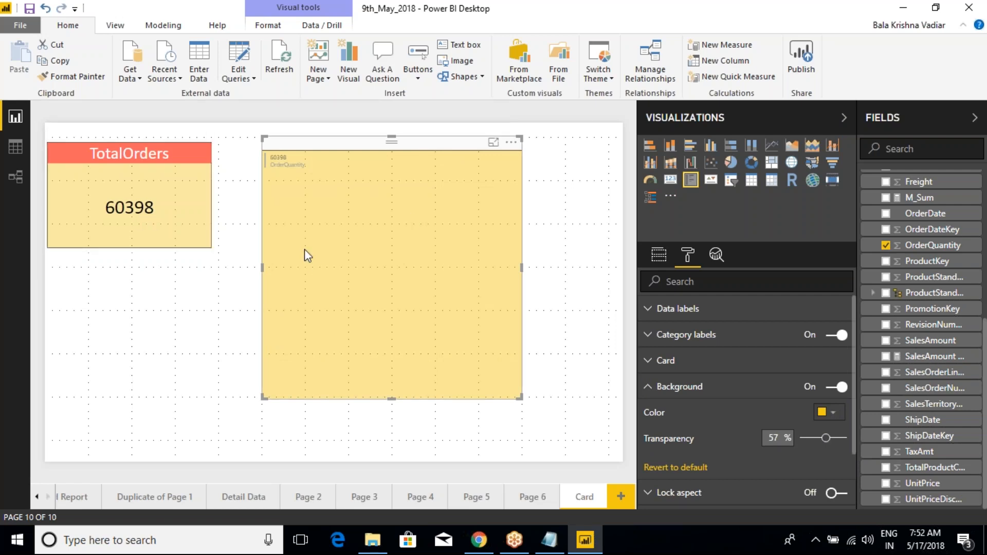
left_click(654, 384)
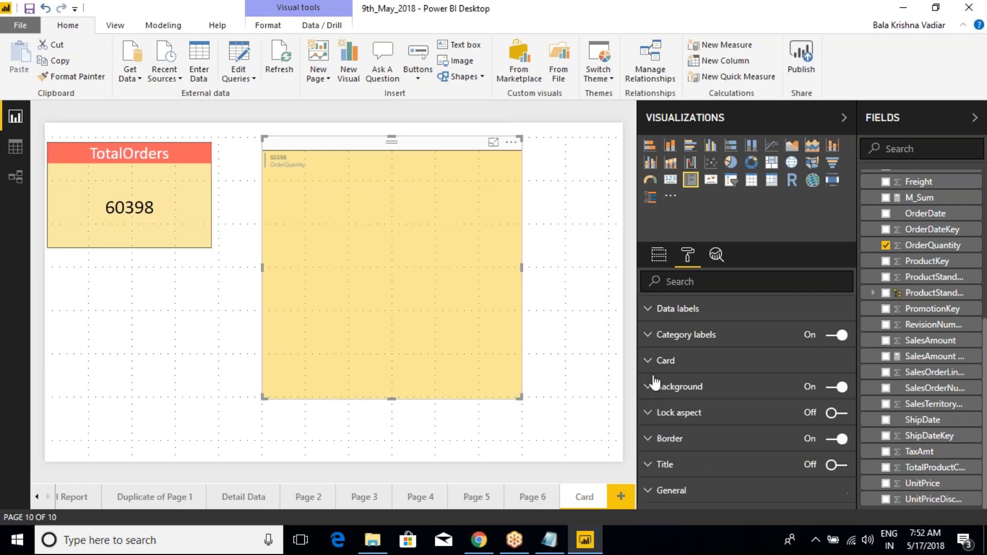
- Set the Multi-row card's data labels to black with a text size of 23
left_click(545, 236)
left_click(474, 206)
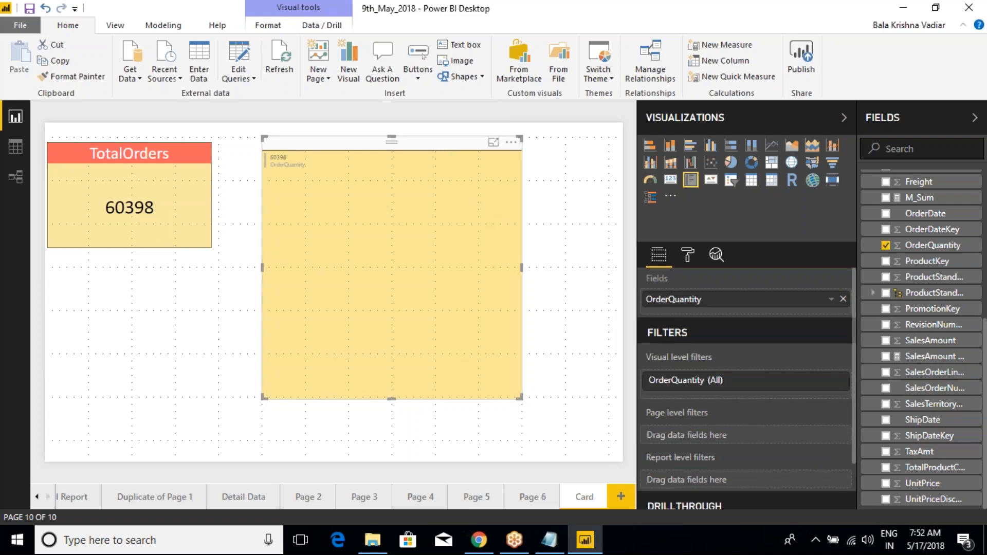
left_click(687, 256)
left_click(653, 308)
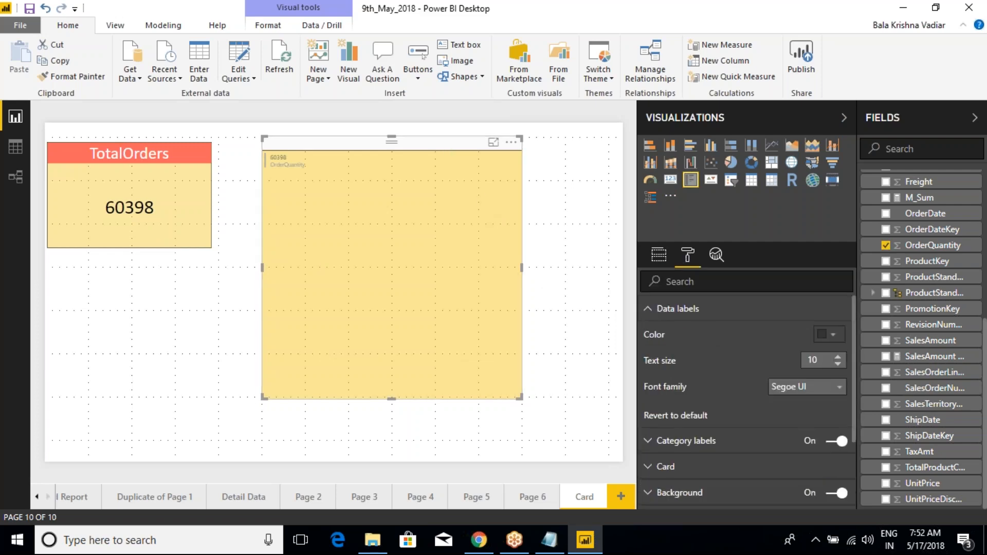
left_click(828, 334)
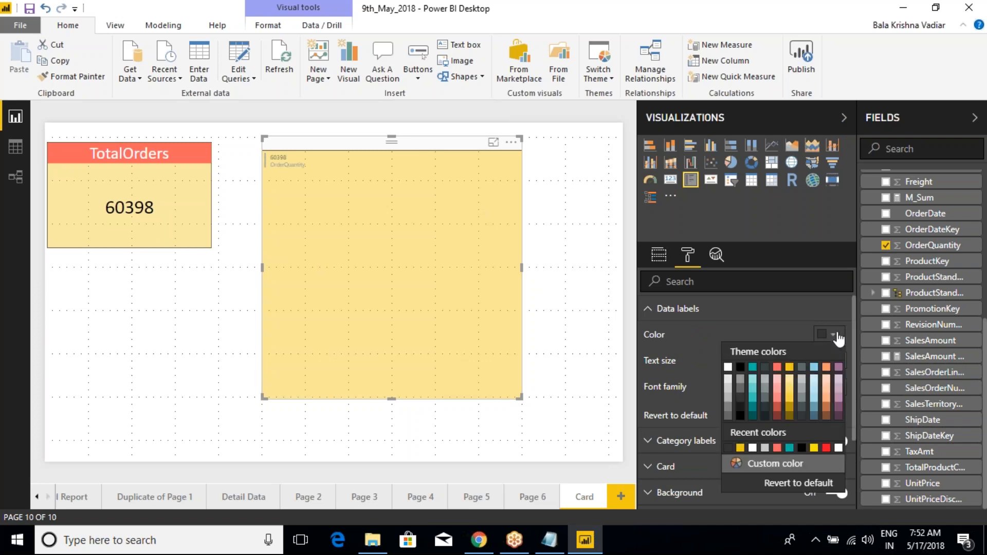
left_click(749, 369)
left_click(838, 357)
left_click(838, 357)
left_click(837, 357)
left_click(838, 358)
left_click(838, 360)
left_click(838, 360)
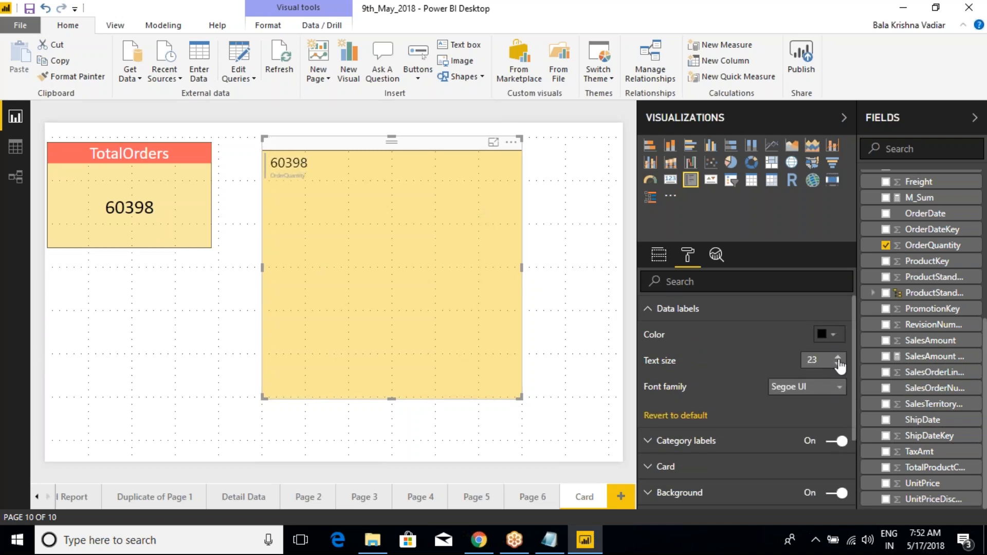
- Try the Arial Black font at text size 18 for the Multi-row card's data labels
left_click(802, 386)
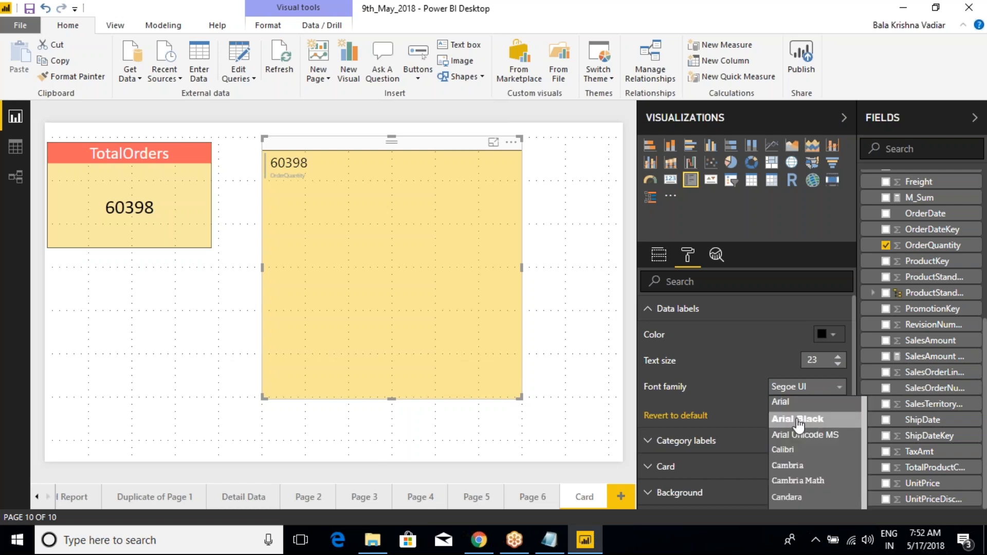
left_click(798, 419)
left_click(838, 363)
left_click(837, 363)
left_click(838, 363)
left_click(838, 363)
left_click(838, 363)
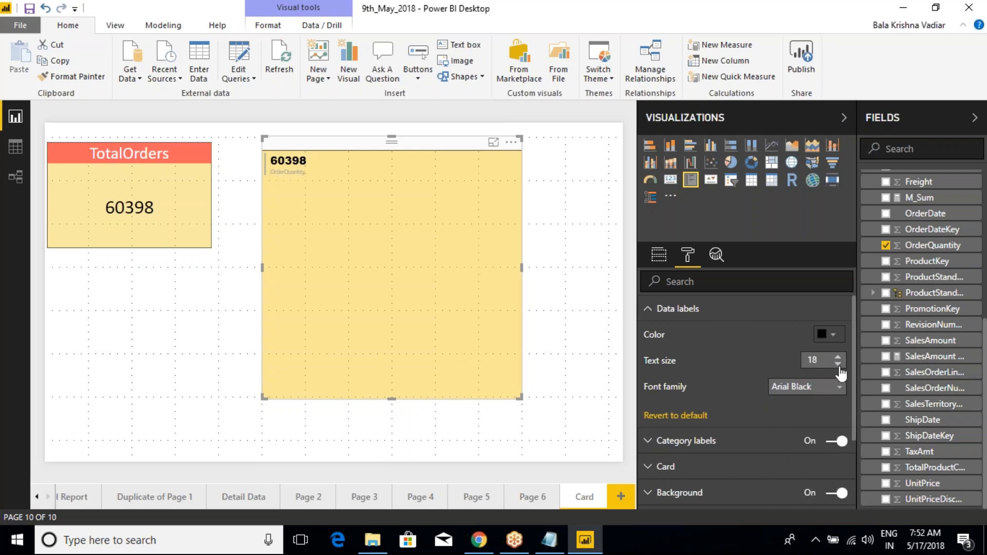
- Change the Multi-row card's data labels to the Calibri font with a text size of 23
left_click(817, 386)
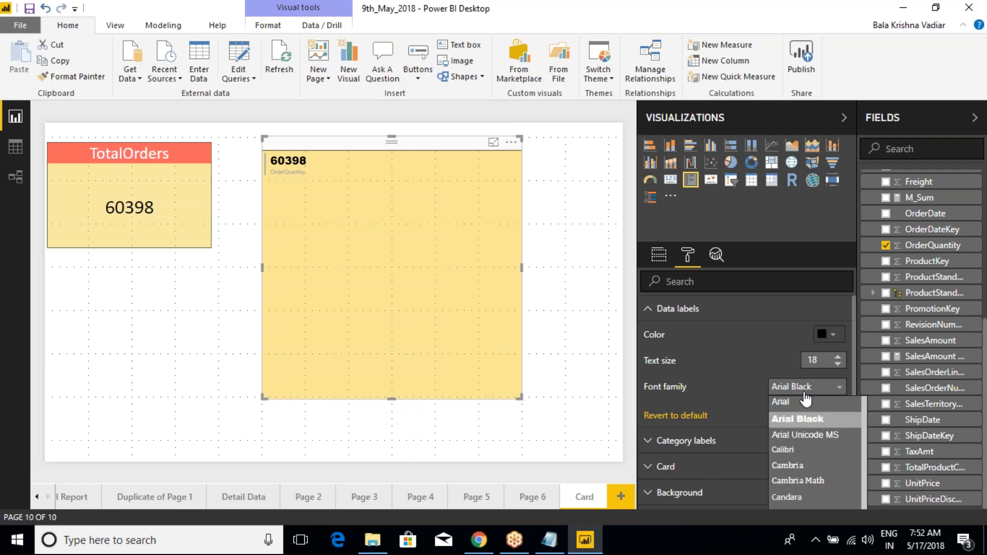
scroll(807, 475, "down", 3)
scroll(807, 475, "up", 5)
left_click(802, 459)
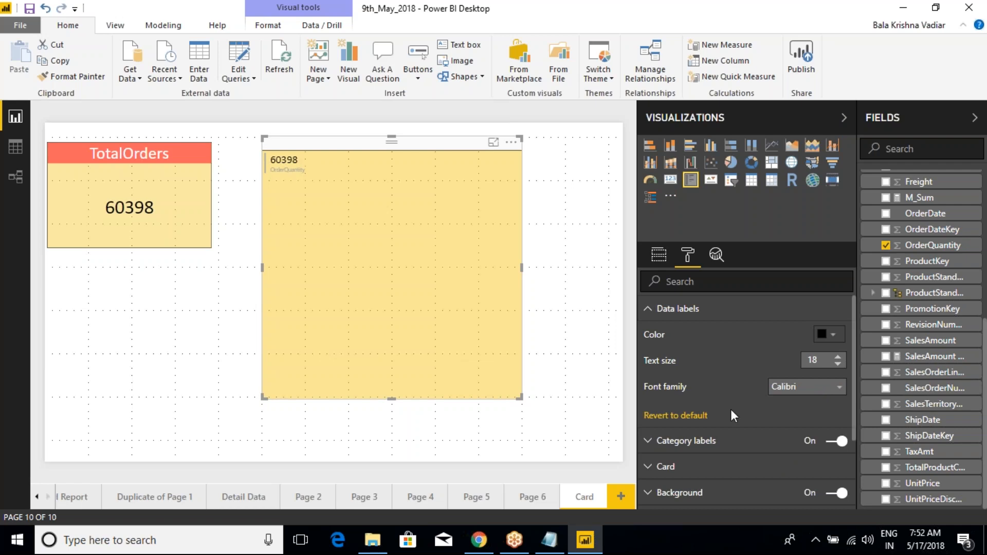
left_click(827, 358)
key("Up")
key("Up")
key("Up")
key("Up")
key("Up")
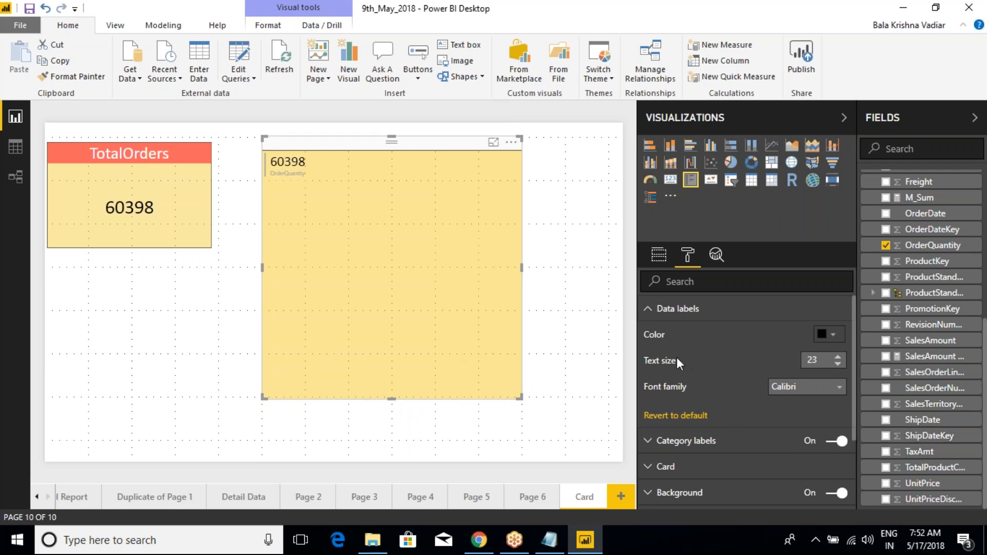
left_click(648, 310)
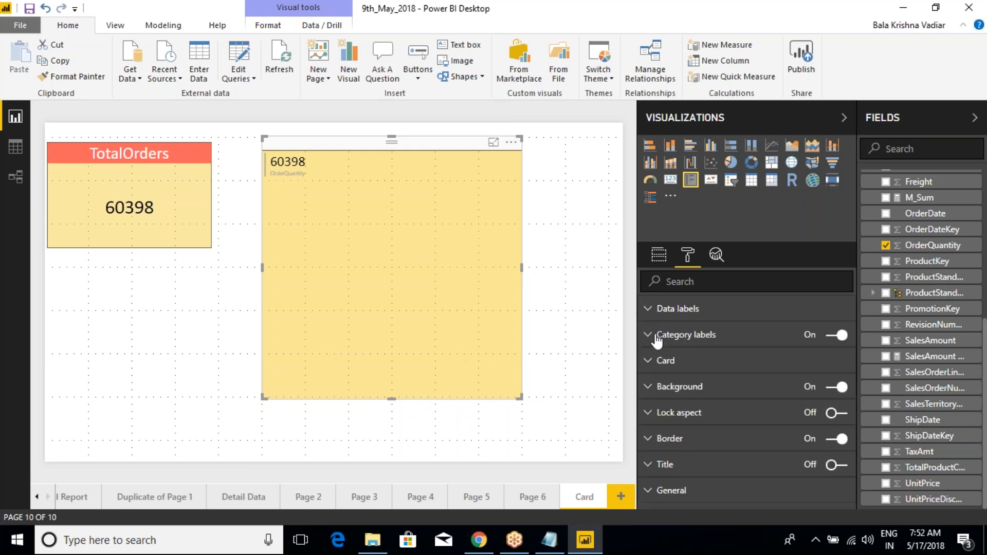
- Set the Multi-row card's category labels to black with a text size of 16
left_click(657, 336)
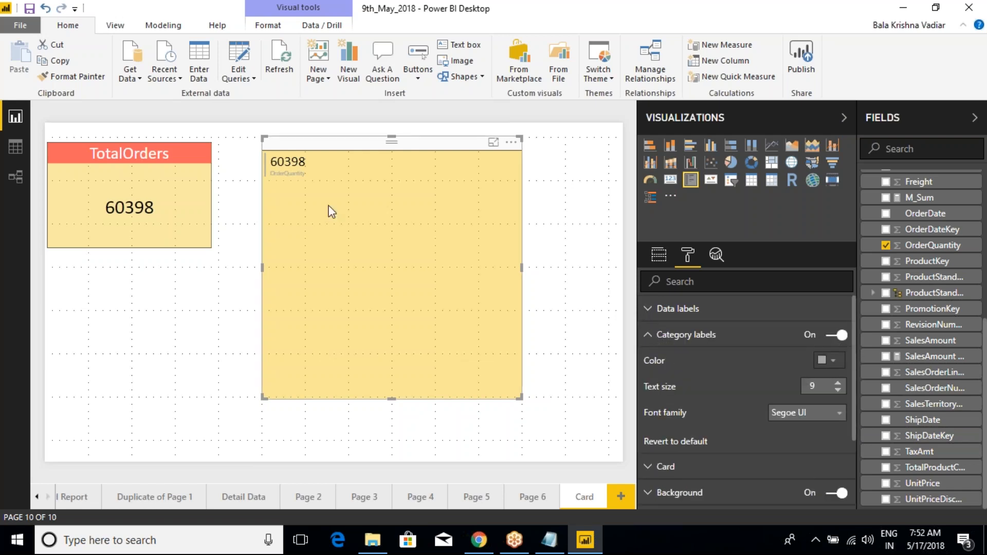
left_click(841, 366)
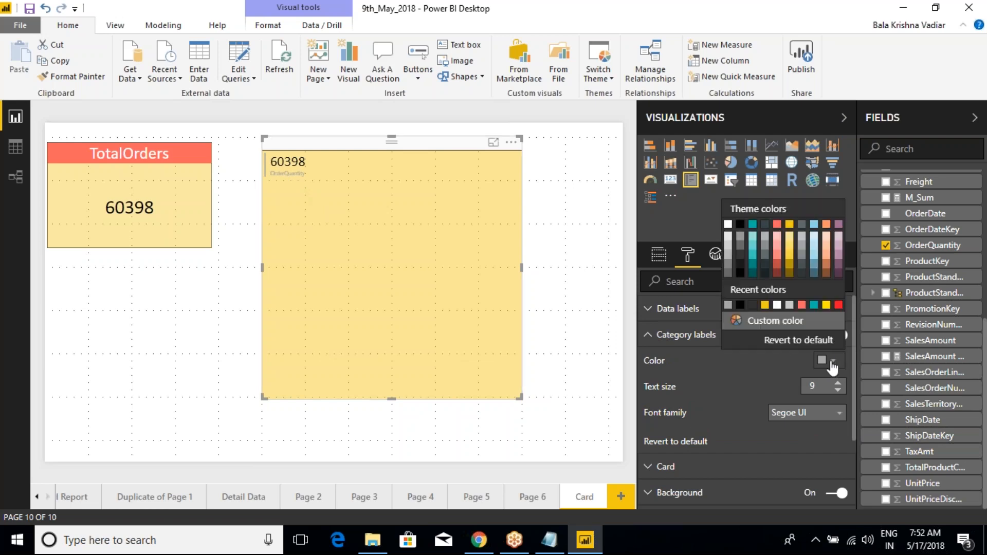
left_click(746, 245)
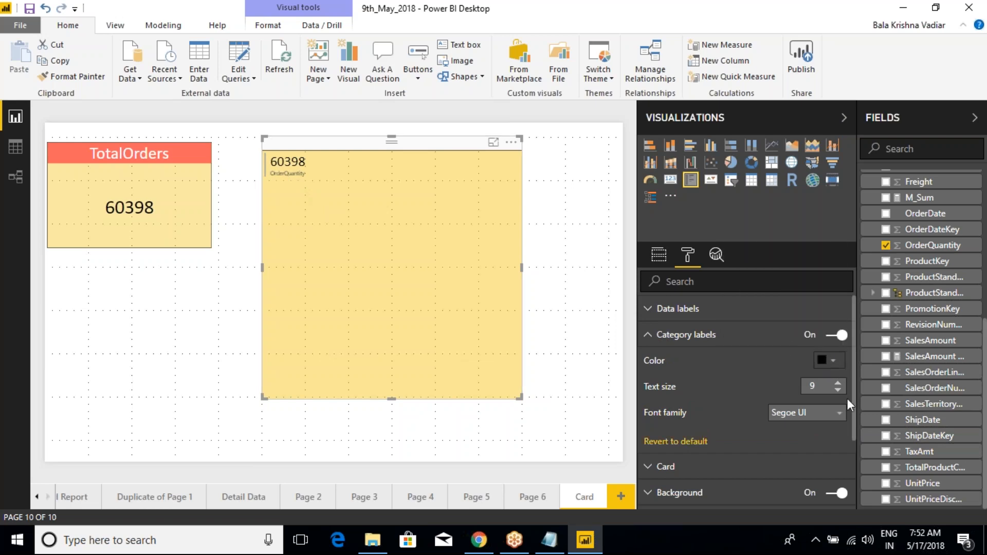
left_click(838, 382)
left_click(838, 383)
left_click(838, 382)
left_click(838, 383)
left_click(838, 383)
left_click(837, 383)
left_click(838, 383)
left_click(649, 335)
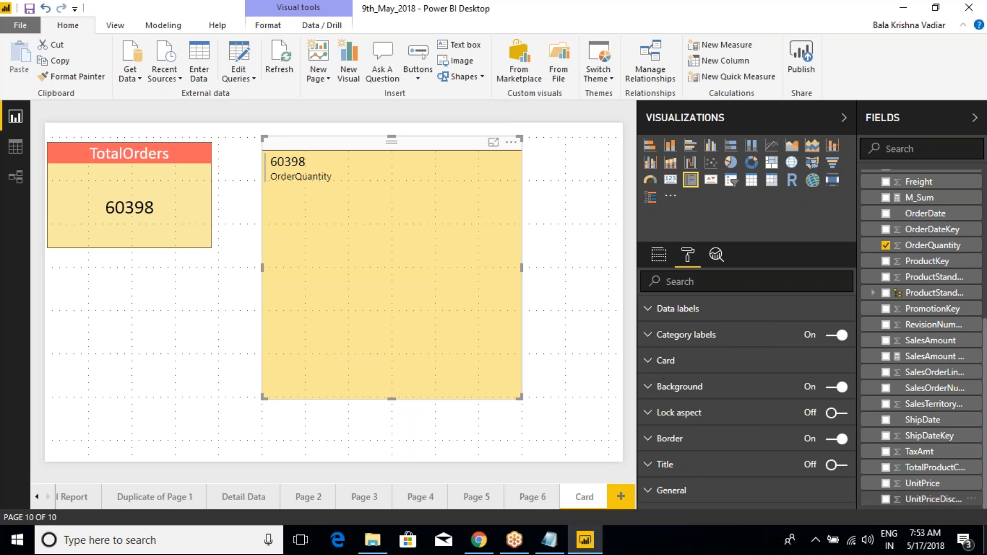
- Add the SalesAmount field from the SalesData table to the Multi-row card below OrderQuantity
left_click(658, 255)
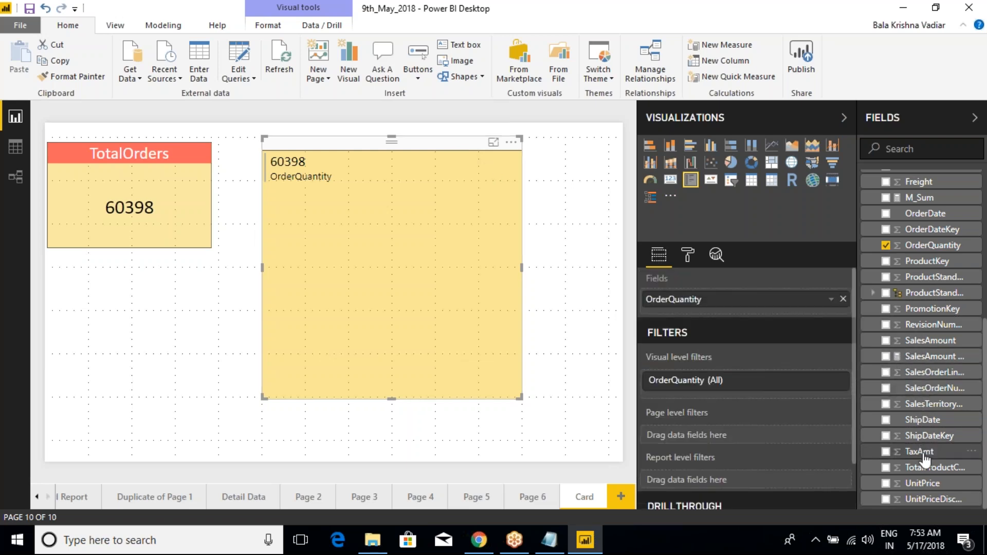
left_click(936, 366)
left_click_drag(928, 355, 750, 312)
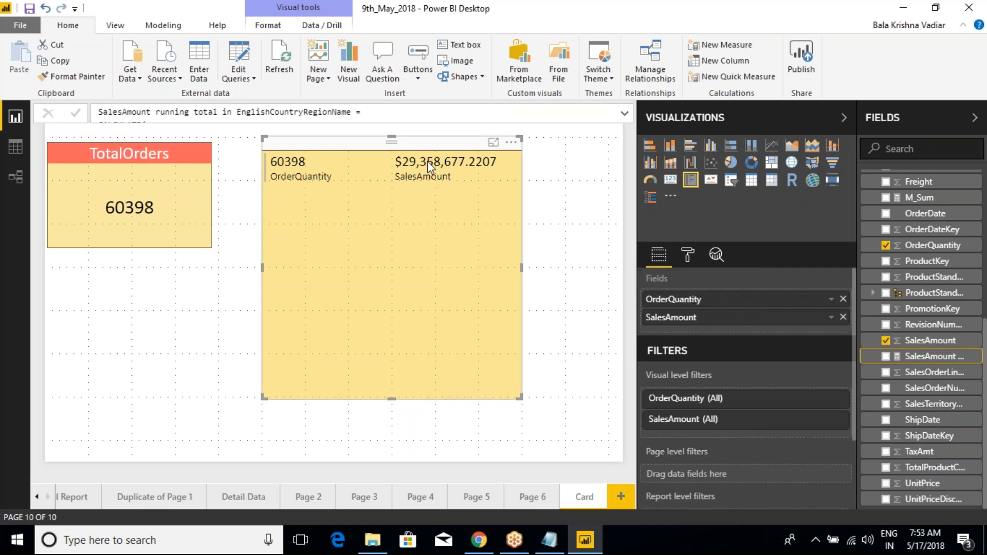
- Try SalesAmount in place of OrderQuantity in the TotalOrders card, and undo the replacement
left_click(158, 138)
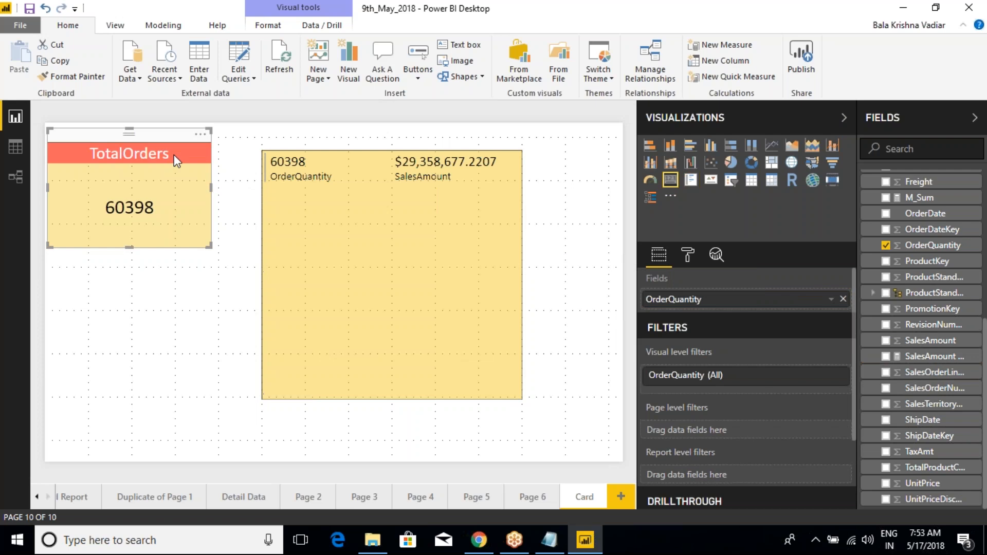
left_click_drag(930, 342, 760, 307)
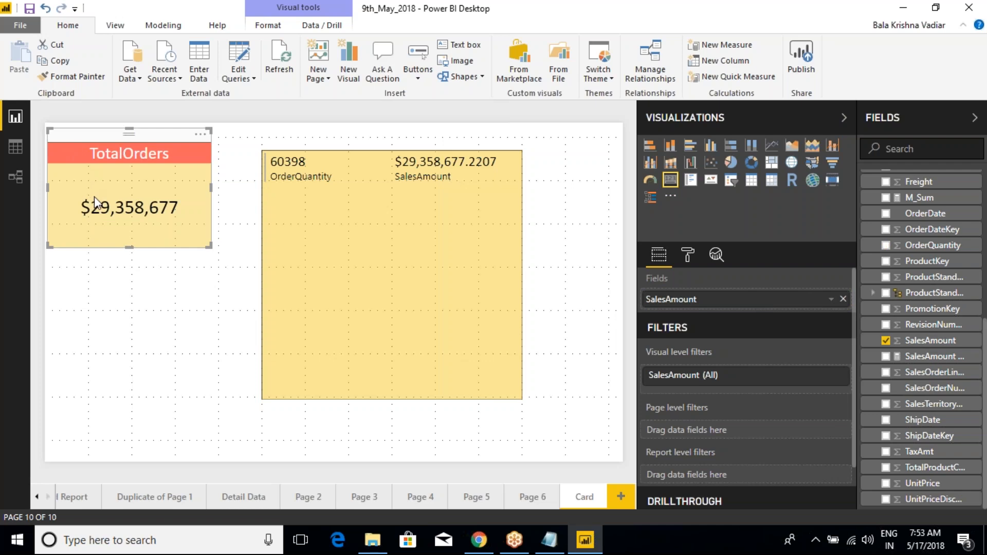
key("ctrl+z")
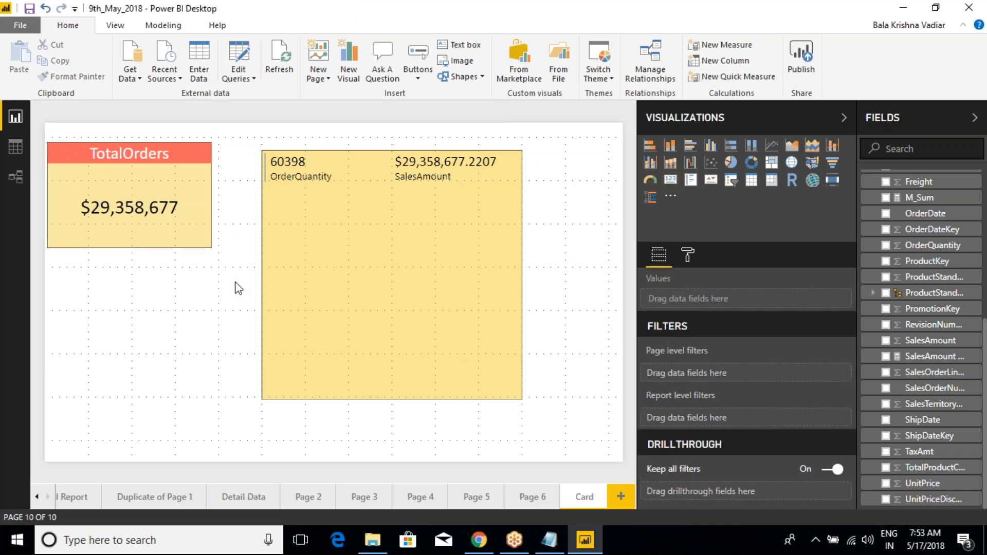
- Add the TaxAmt field to the Multi-row card as a third value, and remove it again
left_click(302, 242)
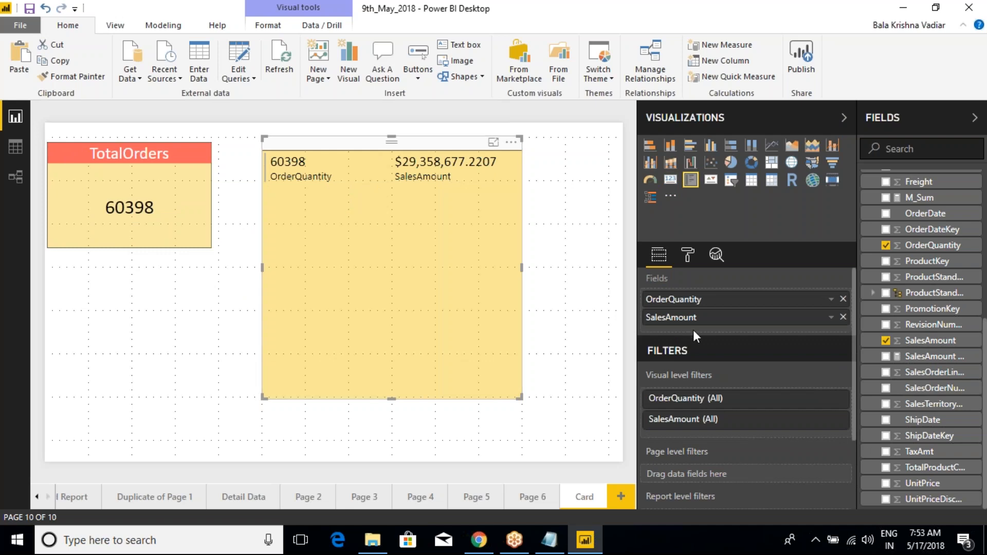
left_click_drag(919, 451, 746, 337)
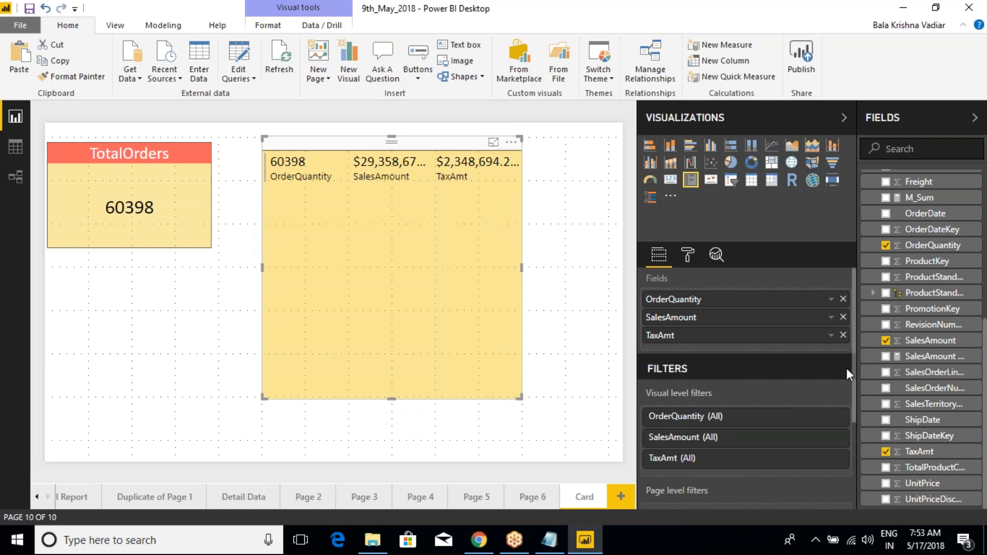
left_click(843, 335)
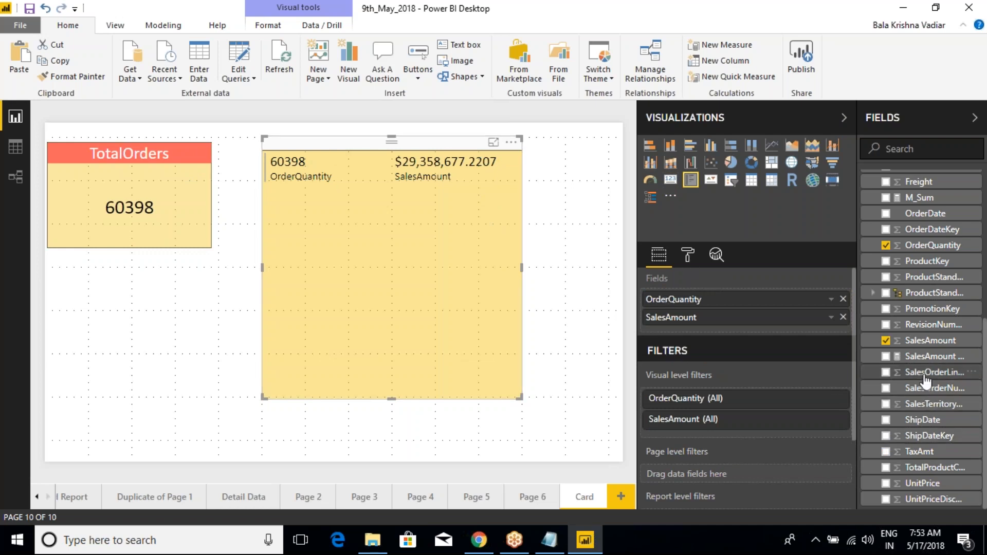
- Add EnglishCountryRegionName from the DimGeography table to the Multi-row card as its first field, above OrderQuantity
scroll(905, 309, "up", 5)
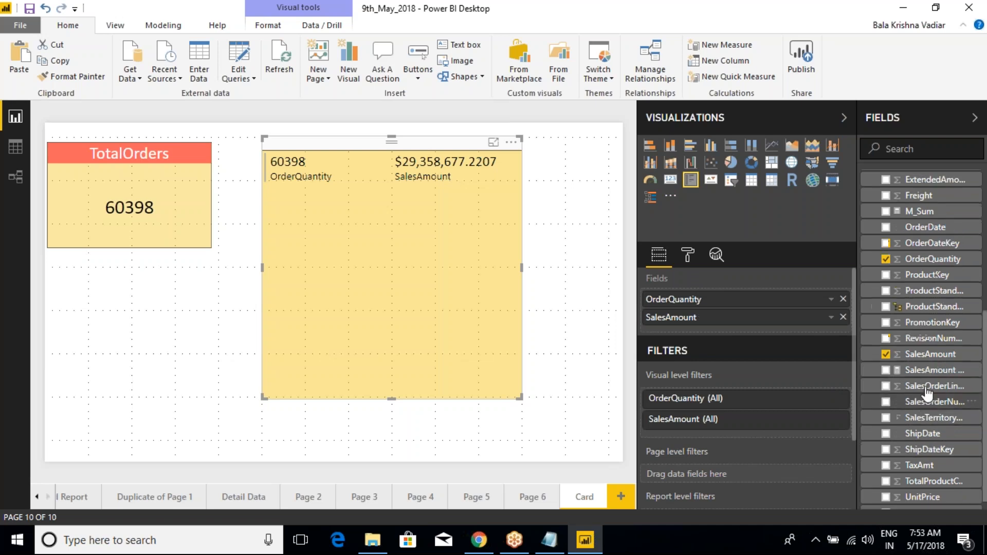
left_click(867, 283)
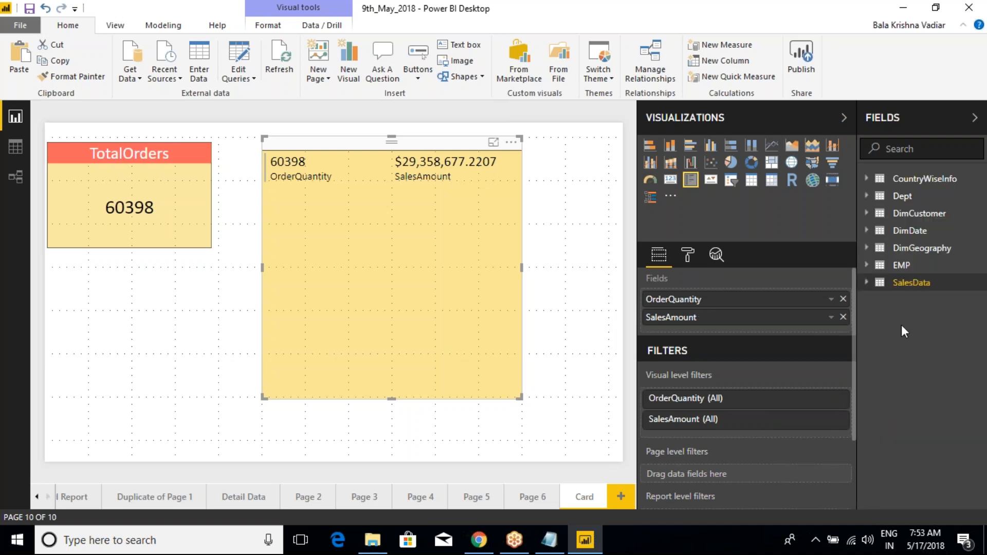
left_click(867, 248)
left_click_drag(927, 308, 752, 300)
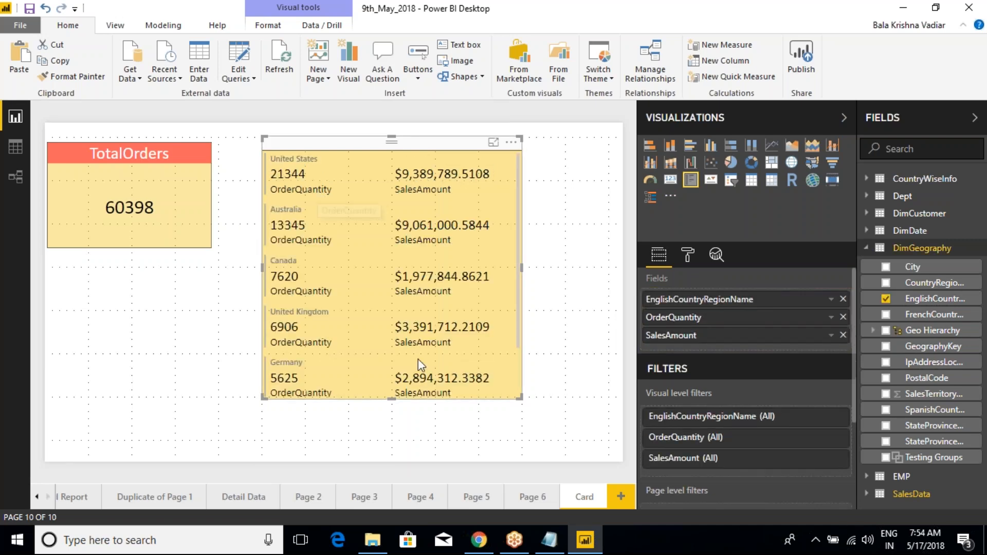
- Move the Multi-row card to the page's upper edge and stretch it down to the lower edge so all countries fit
left_click_drag(521, 399, 513, 480)
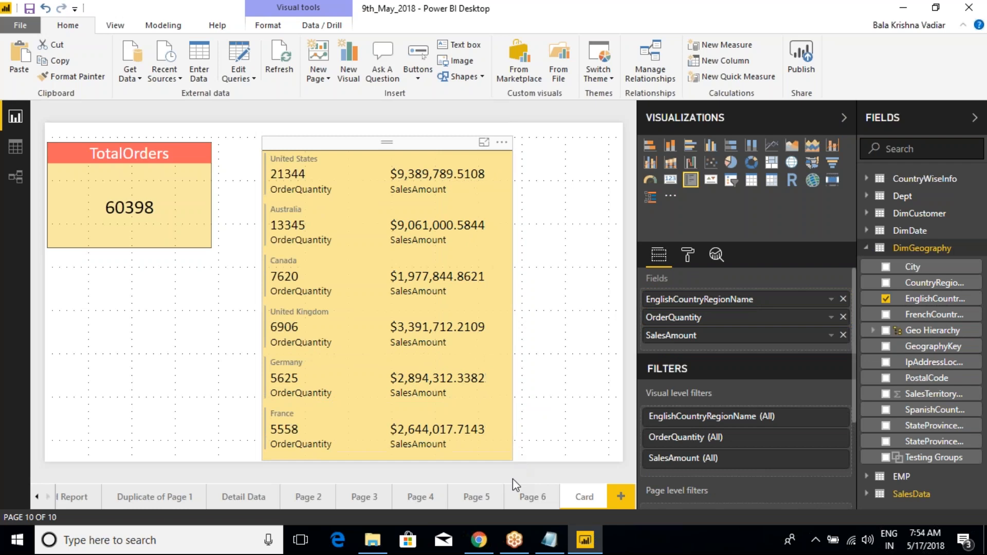
left_click_drag(427, 148, 449, 136)
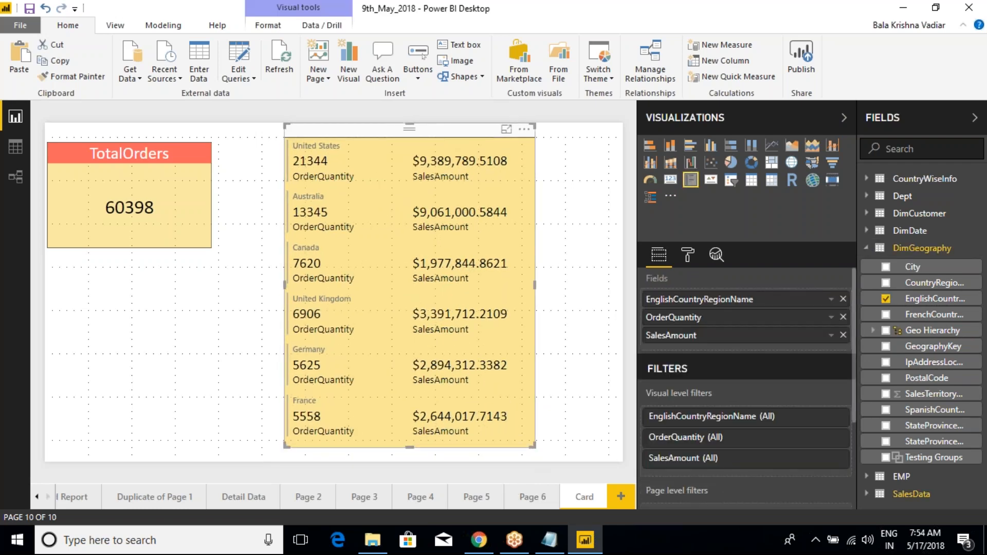
left_click_drag(534, 446, 535, 462)
left_click(532, 464)
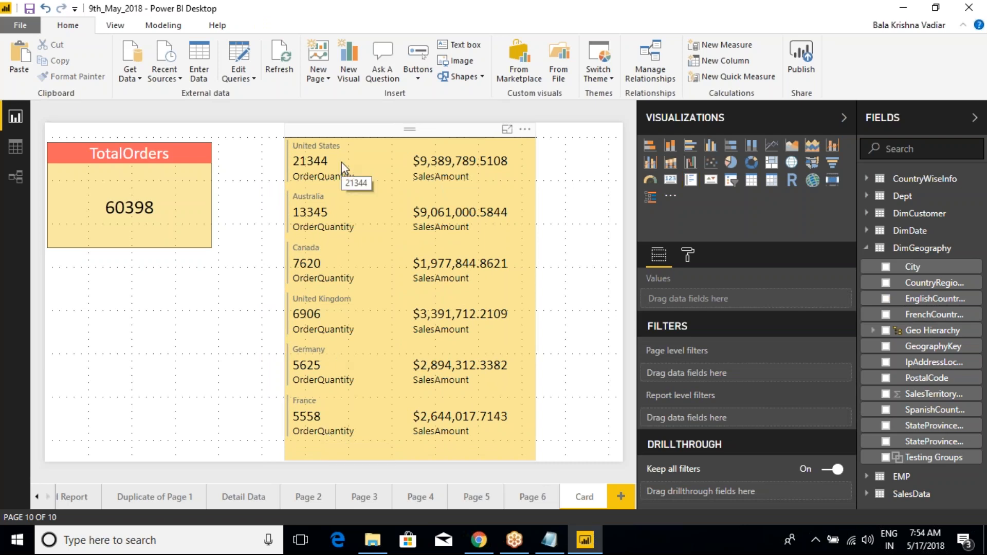
- Examine the Multi-row card's three assigned fields and its available formatting options
left_click(485, 141)
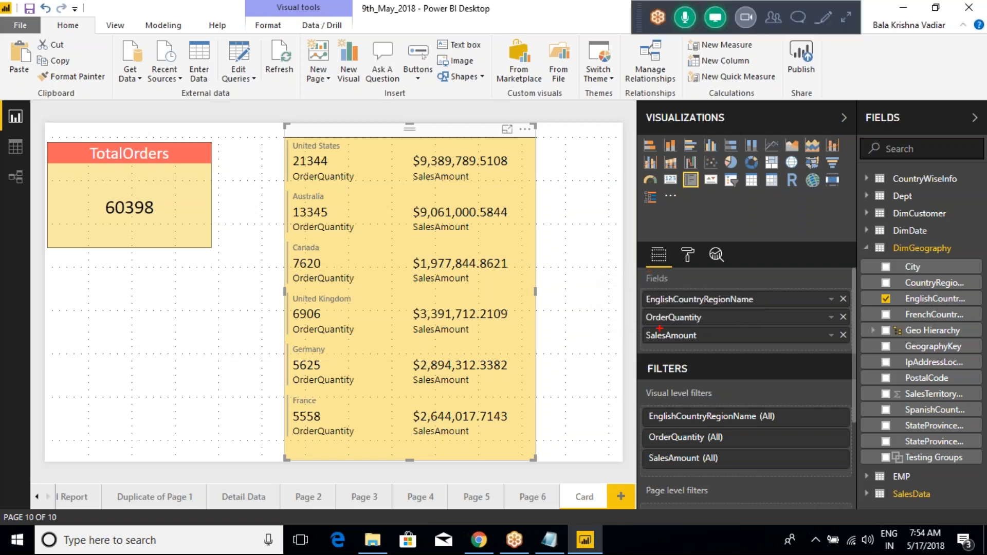
mouse_move(631, 276)
left_mouse_down()
mouse_move(666, 311)
mouse_move(790, 351)
left_mouse_up()
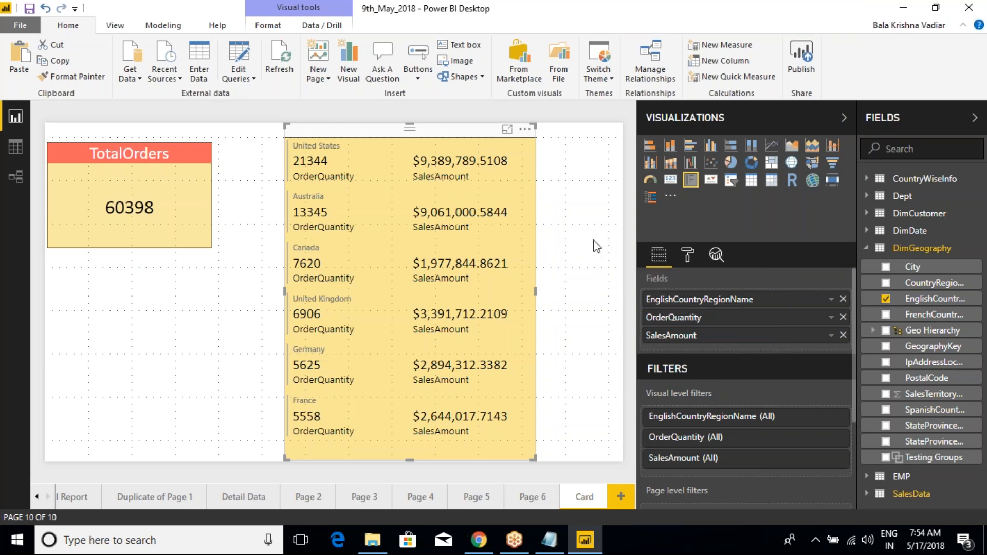
left_click(688, 260)
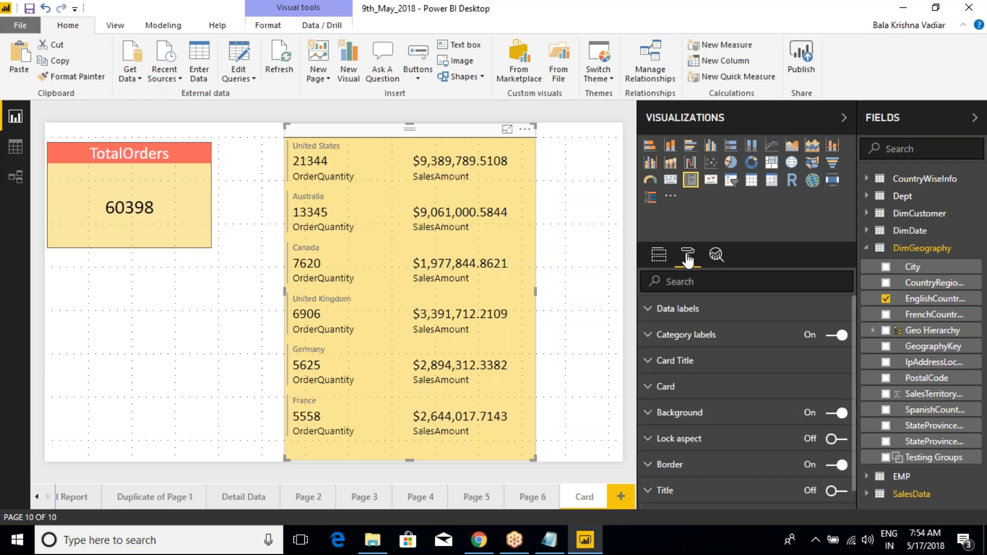
key("ctrl+2")
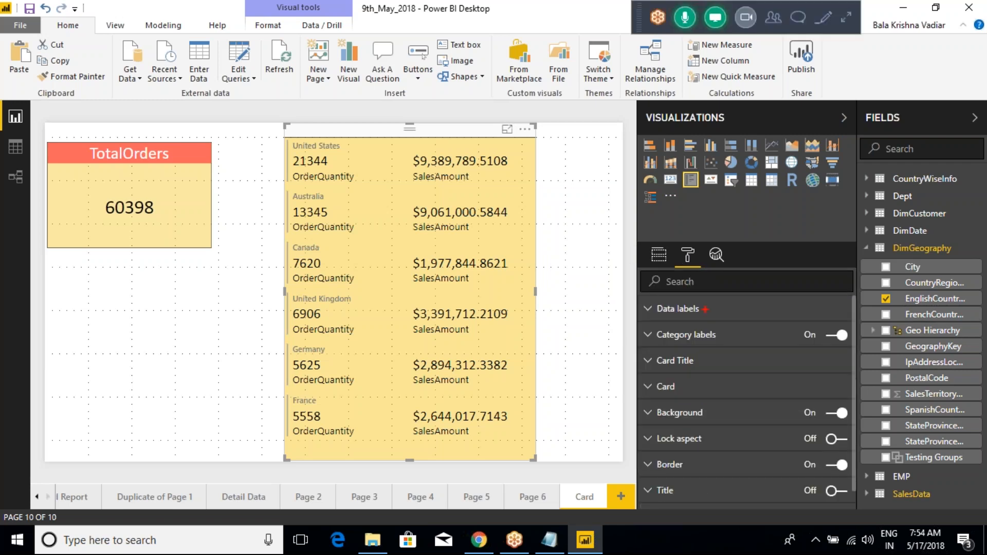
left_click_drag(705, 309, 747, 290)
key("ctrl+2")
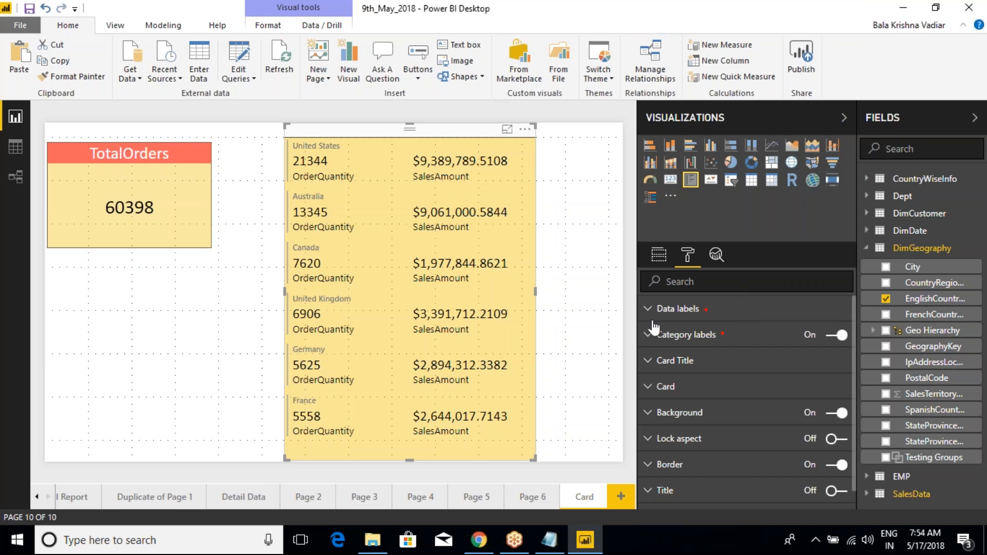
- Turn the Multi-row card's category labels off to compare the layout, and turn them on again
left_click(836, 335)
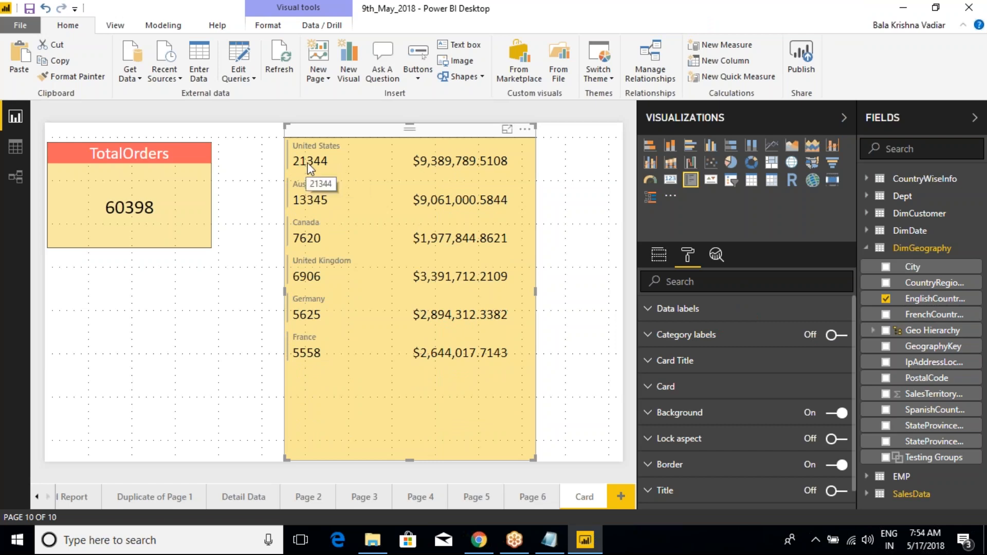
left_click(833, 346)
left_click(834, 343)
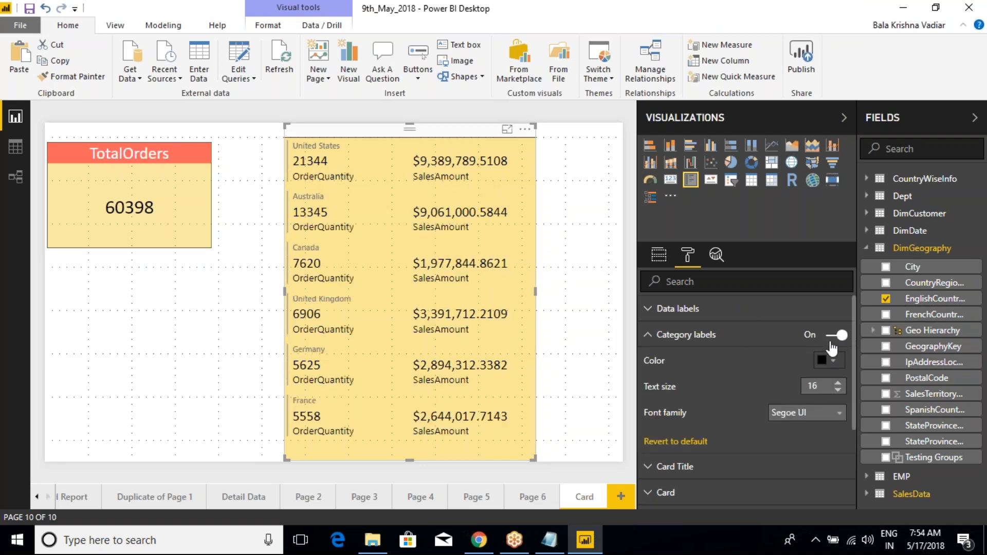
- Color the Multi-row card's country titles theme red and set their font family to Arial Black
left_click(648, 335)
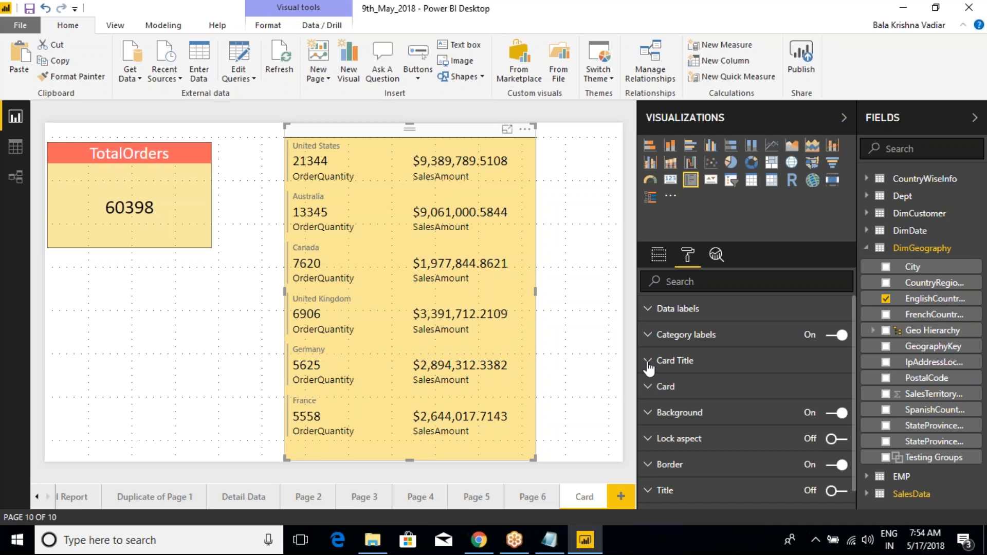
left_click(649, 362)
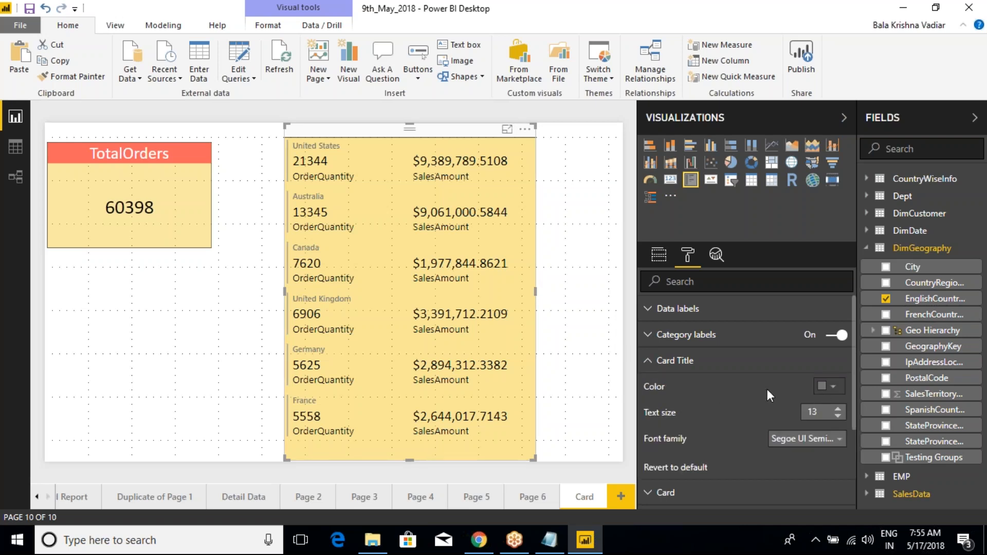
left_click(648, 362)
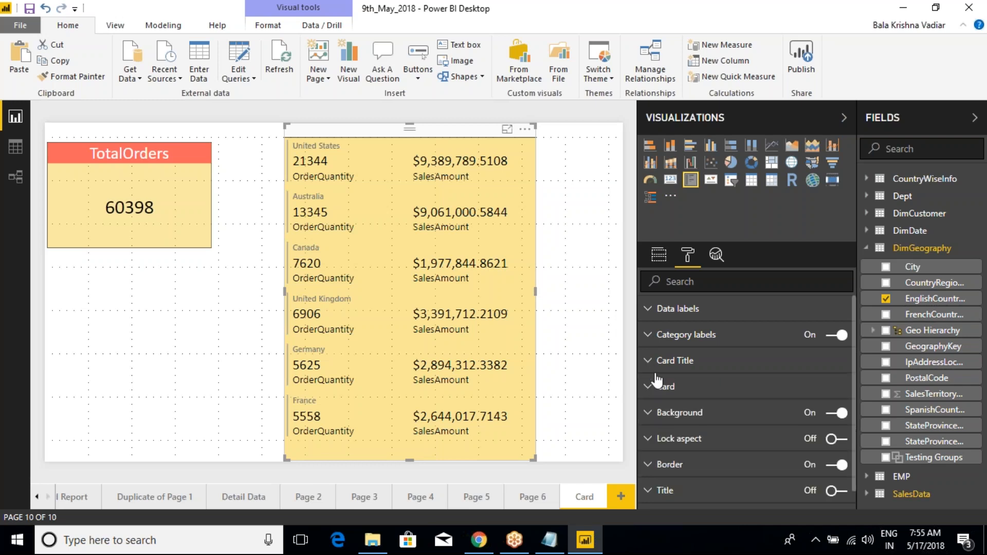
left_click(649, 361)
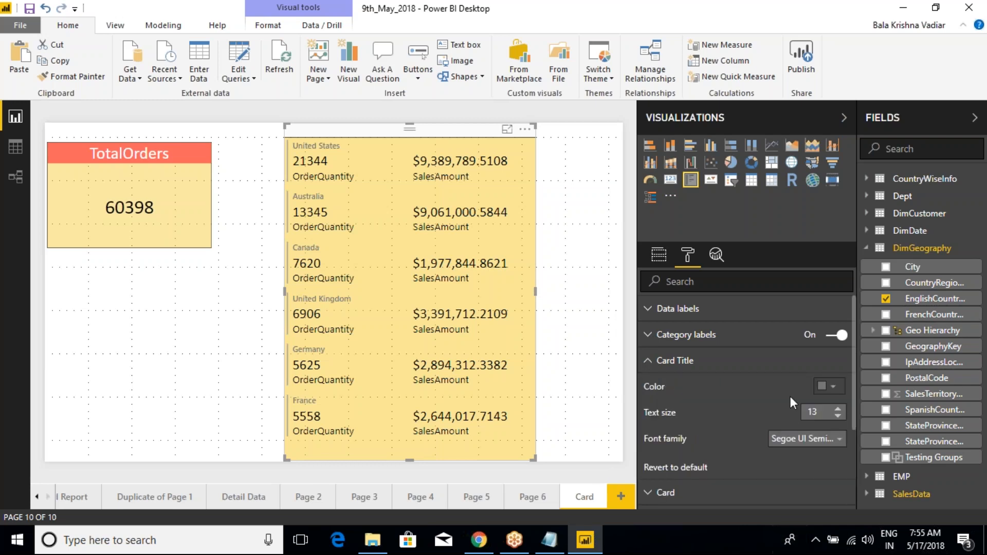
left_click(828, 386)
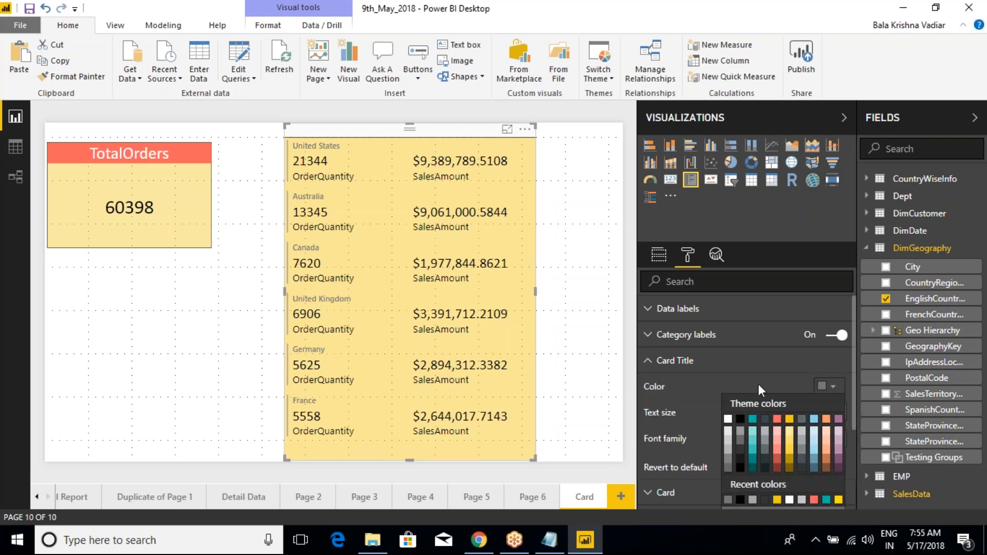
left_click(777, 420)
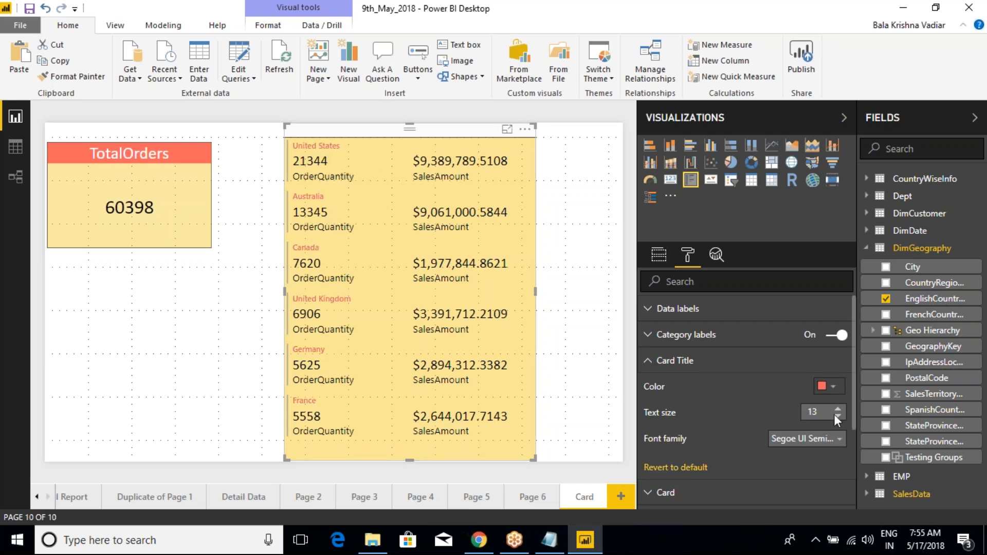
left_click(817, 438)
left_click(789, 468)
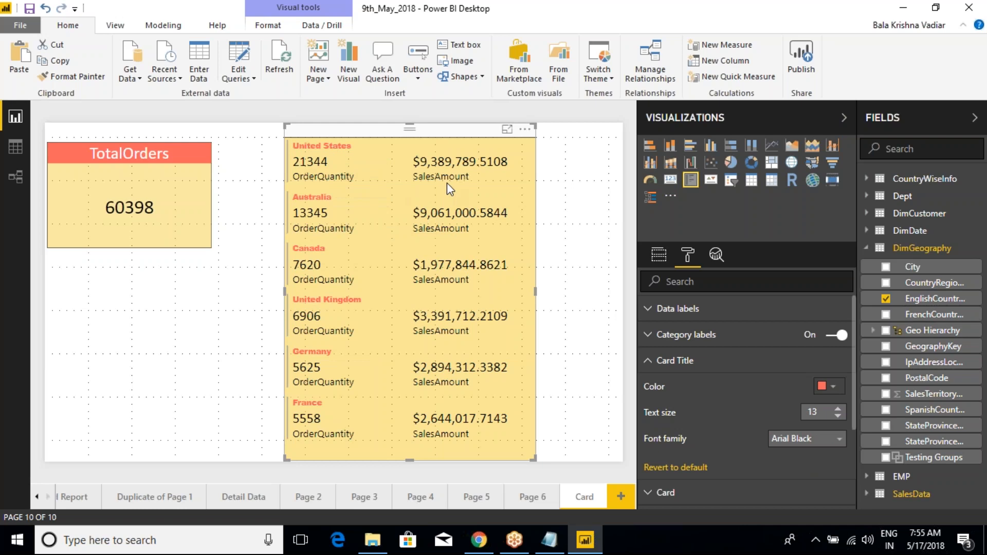
left_click(651, 363)
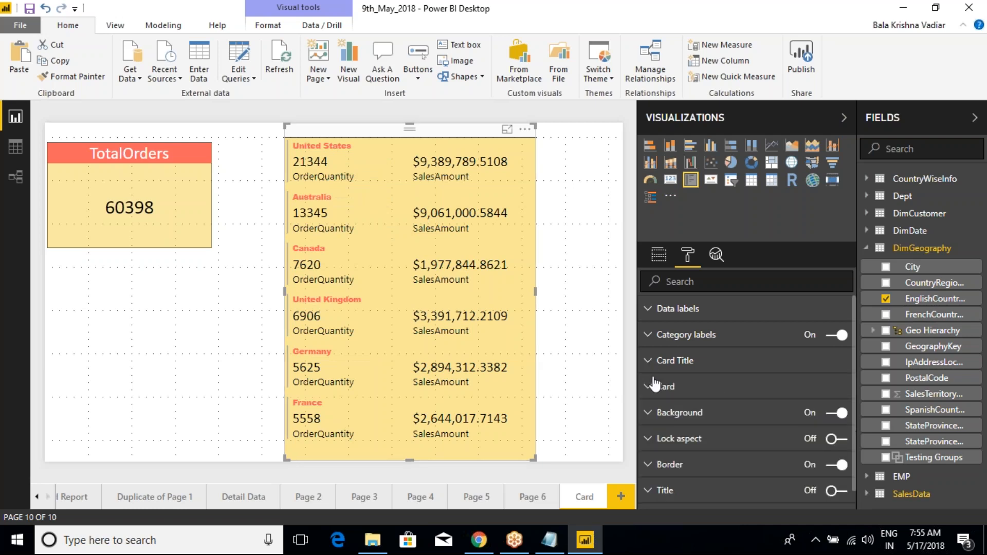
- Try yellow, mauve and light peach backgrounds for the individual country cards, and revert the card background to default
left_click(653, 386)
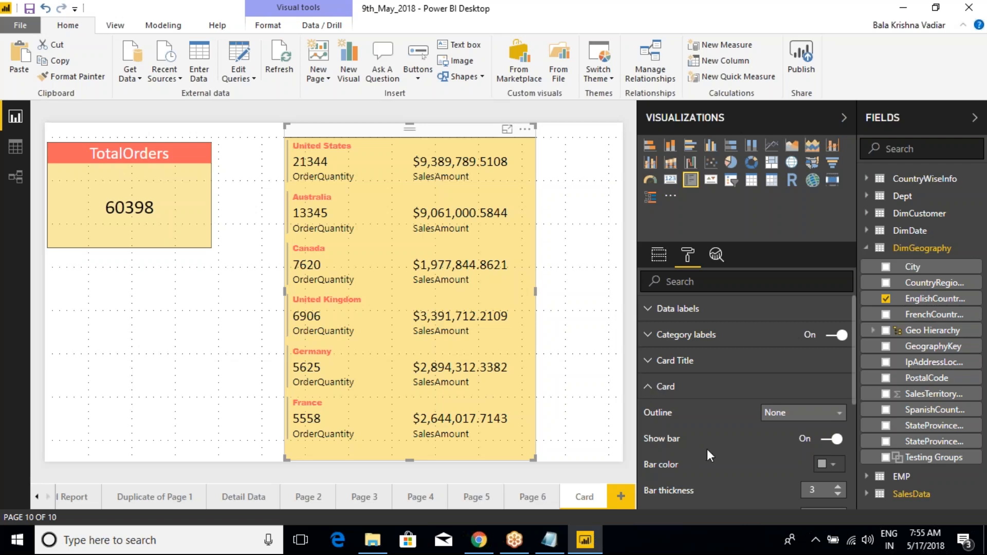
scroll(708, 450, "down", 2)
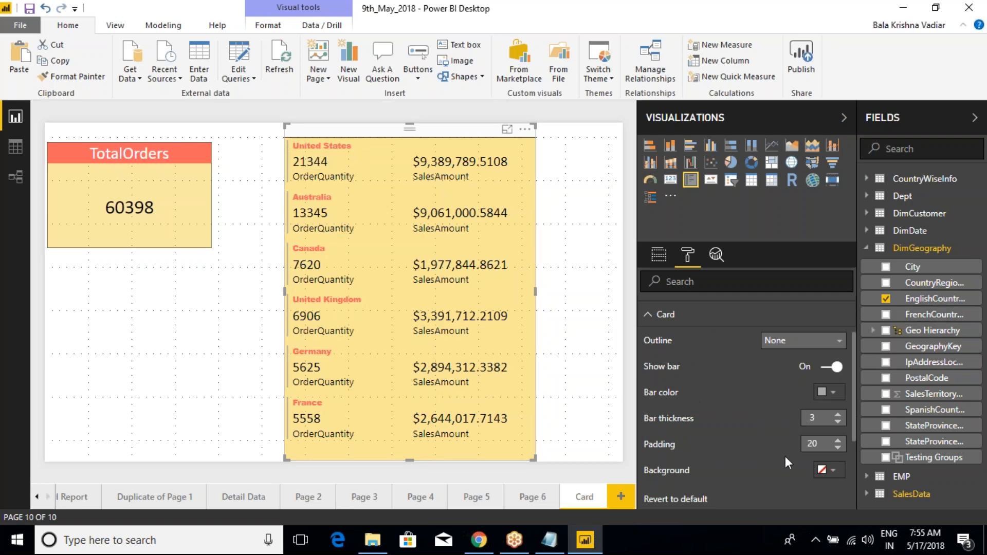
left_click(823, 470)
left_click(837, 416)
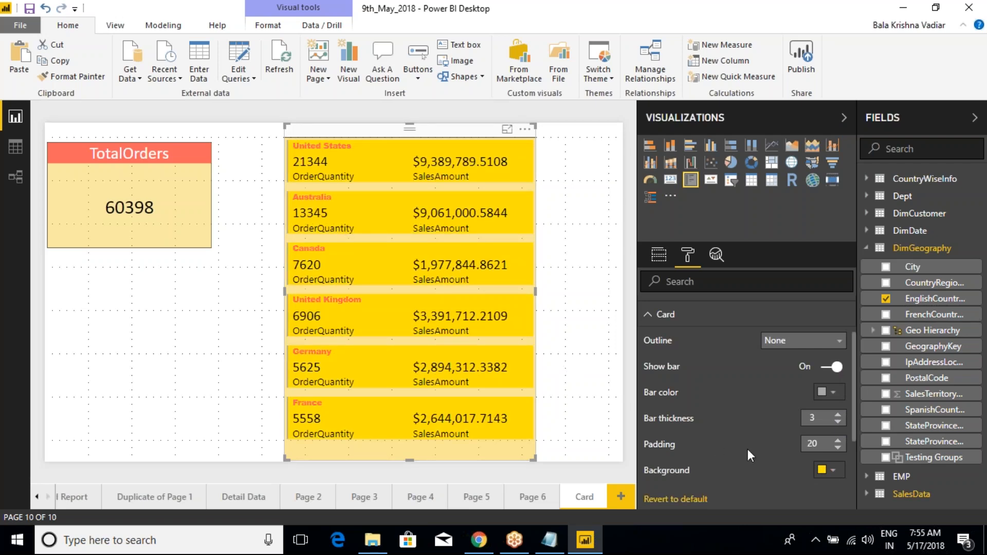
left_click(833, 469)
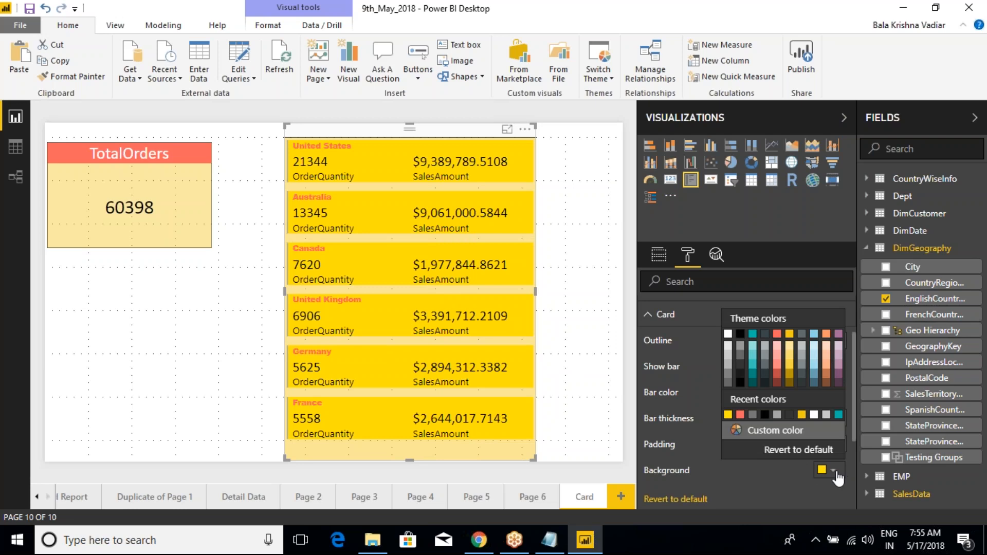
left_click(837, 354)
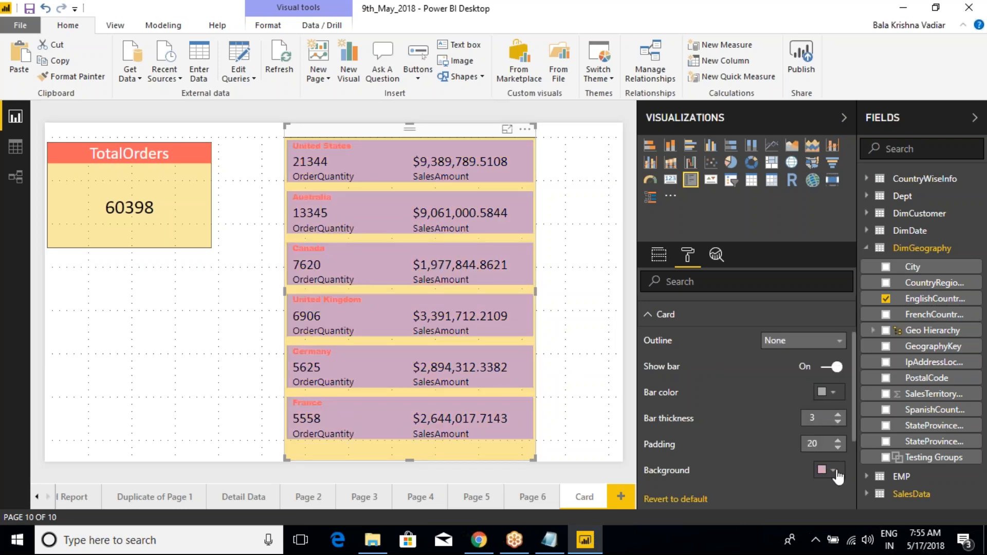
left_click(830, 470)
left_click(826, 349)
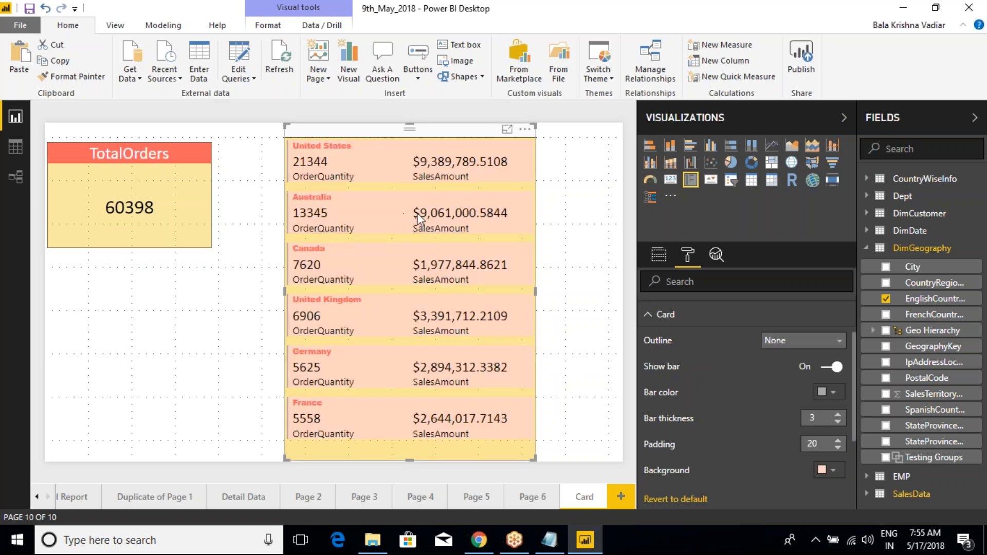
left_click(833, 473)
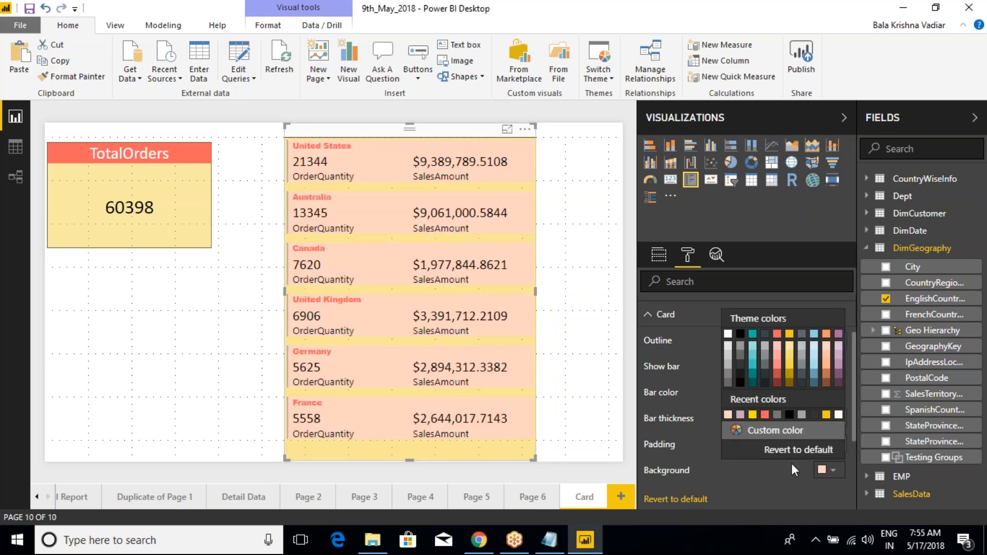
left_click(792, 448)
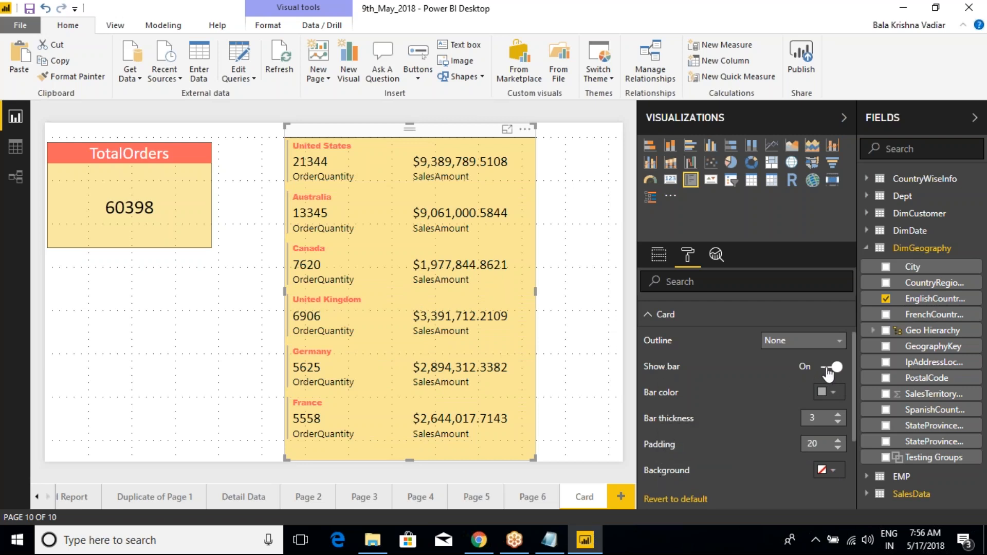
- Turn off the vertical bar beside each country's card to compare, and turn it on again
left_click(829, 368)
left_click(839, 371)
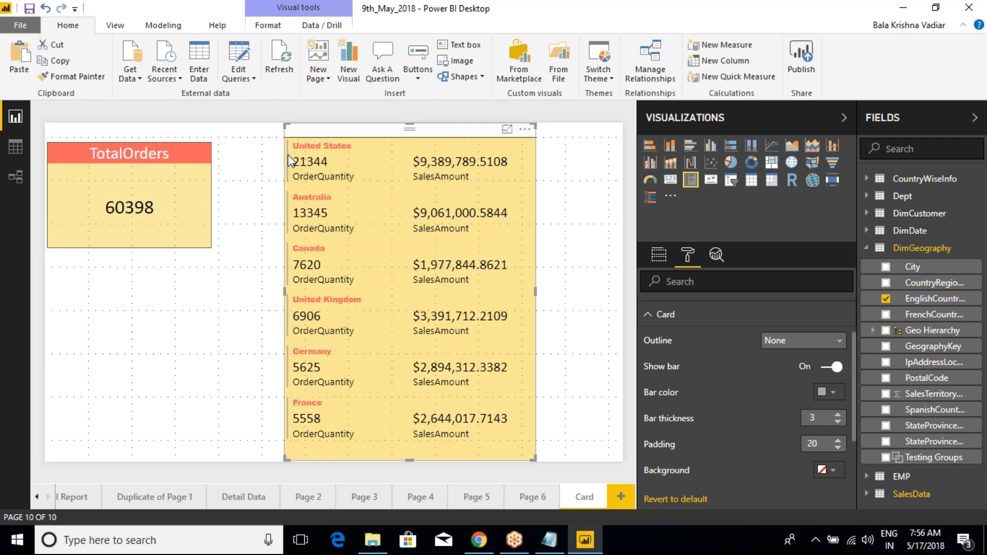
left_click_drag(289, 153, 285, 232)
key("Escape")
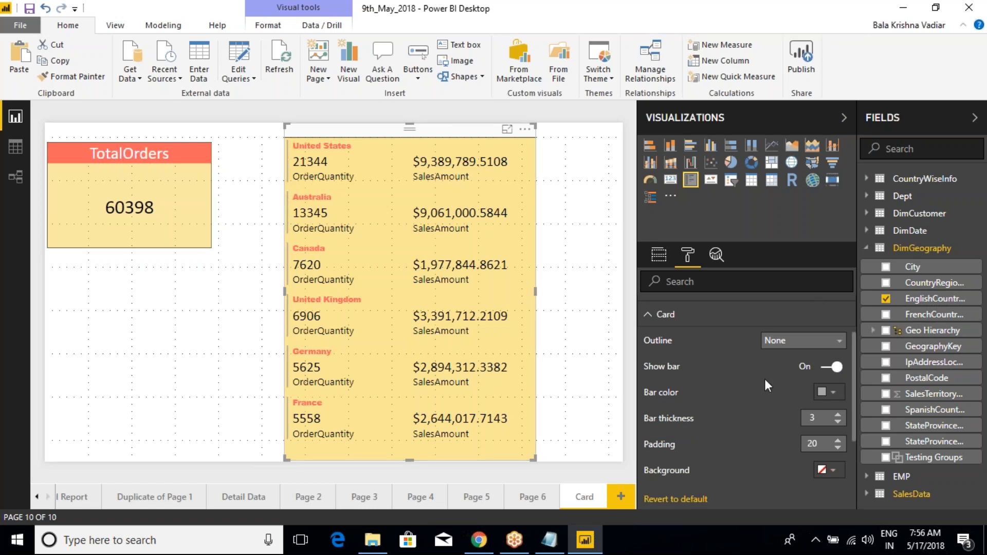
- Set the card bar's color to the theme teal and its thickness to 10
left_click(829, 392)
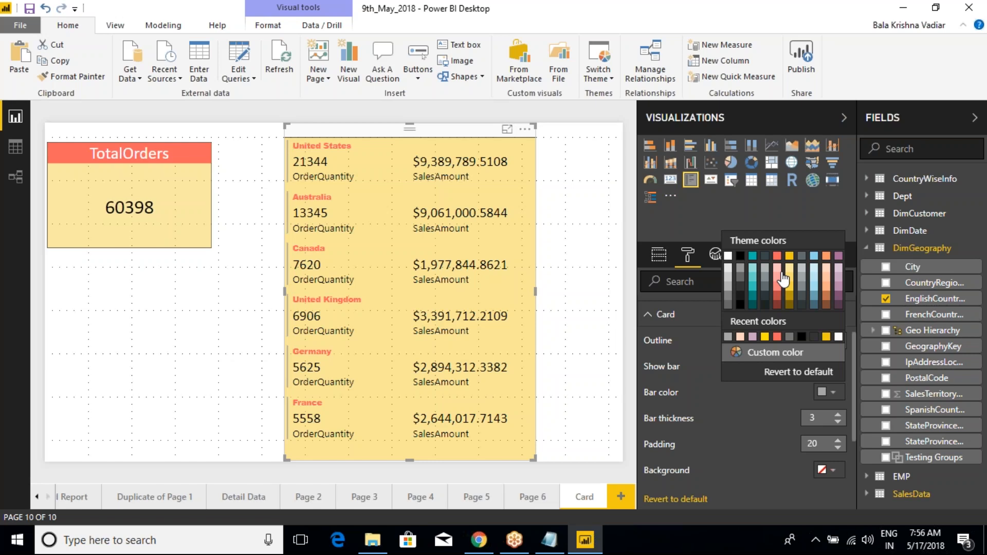
left_click(789, 255)
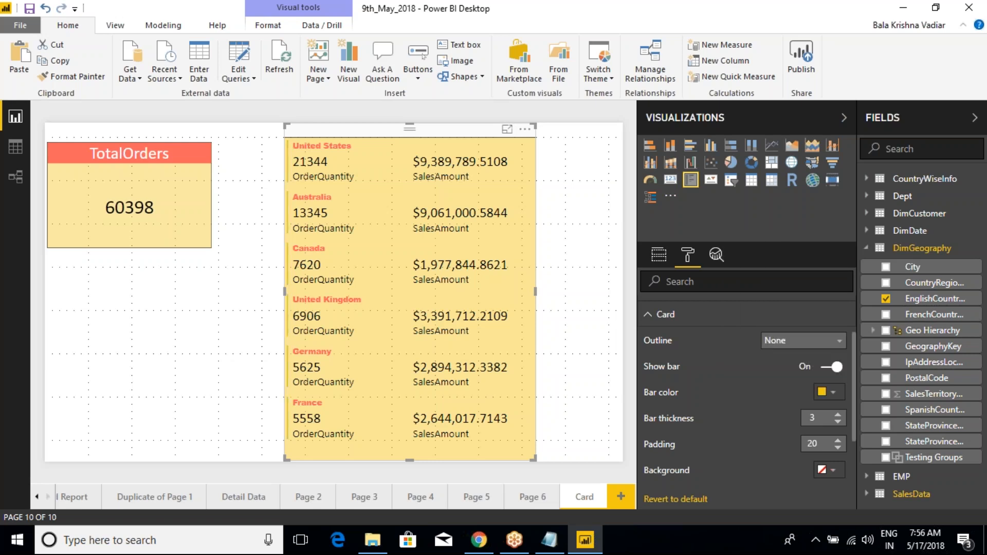
left_click(832, 393)
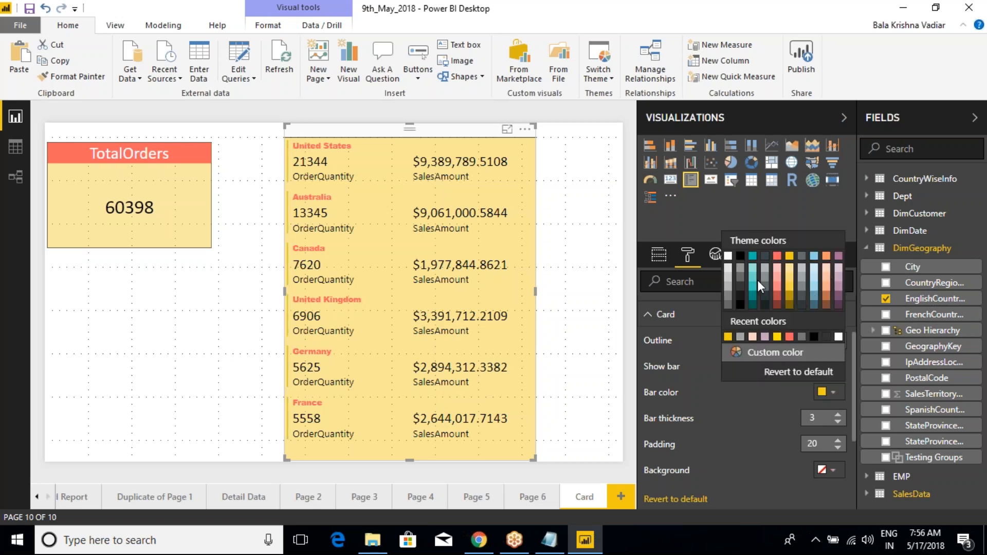
left_click(752, 257)
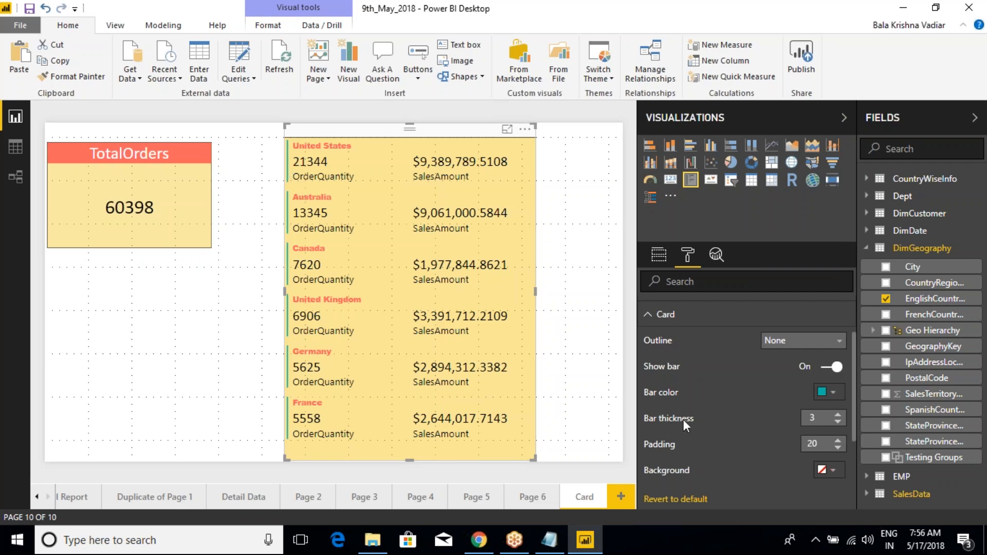
left_click(838, 415)
left_click(839, 415)
left_click(839, 415)
left_click(838, 415)
left_click(838, 415)
left_click(838, 415)
left_click(839, 414)
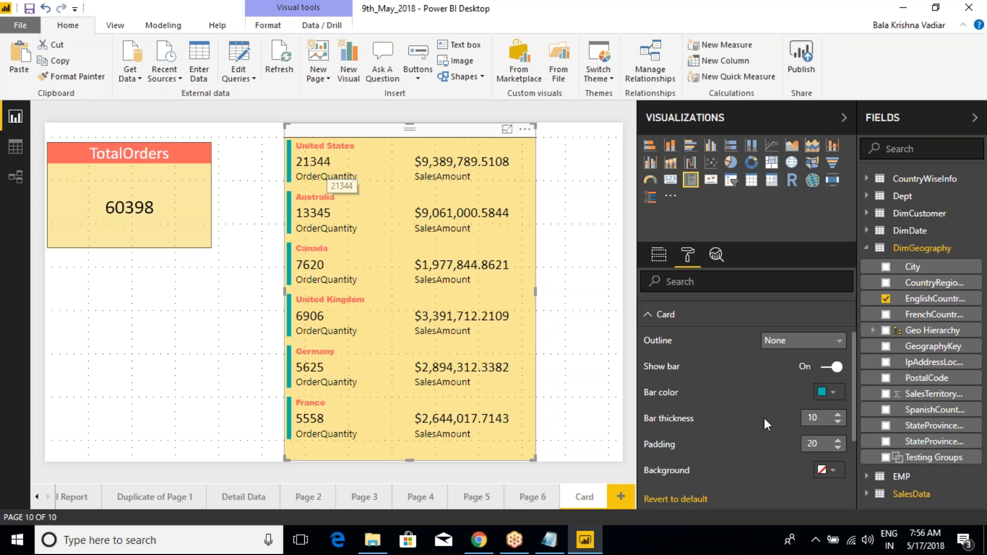
- Toggle the thick teal bar off and on twice to compare the card with and without it
left_click(828, 367)
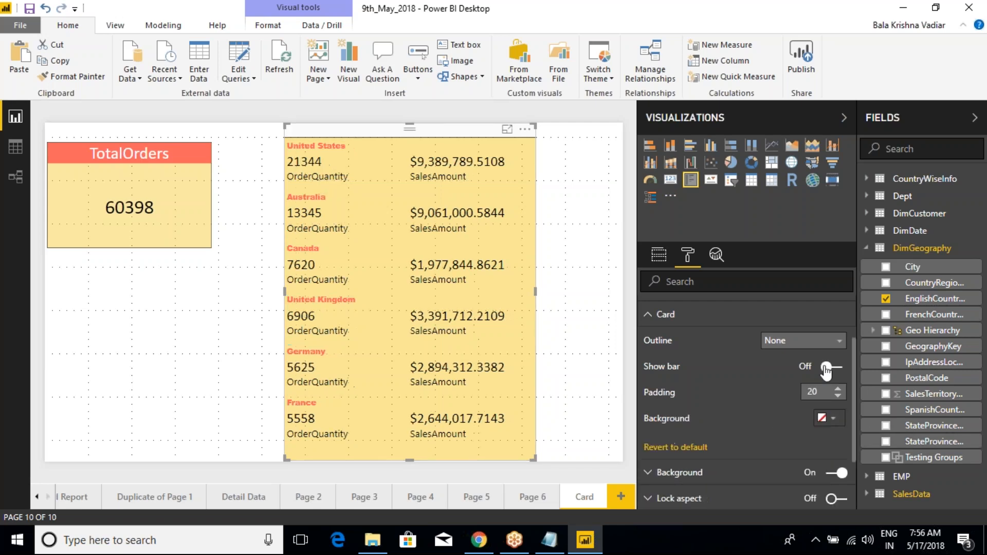
left_click(834, 371)
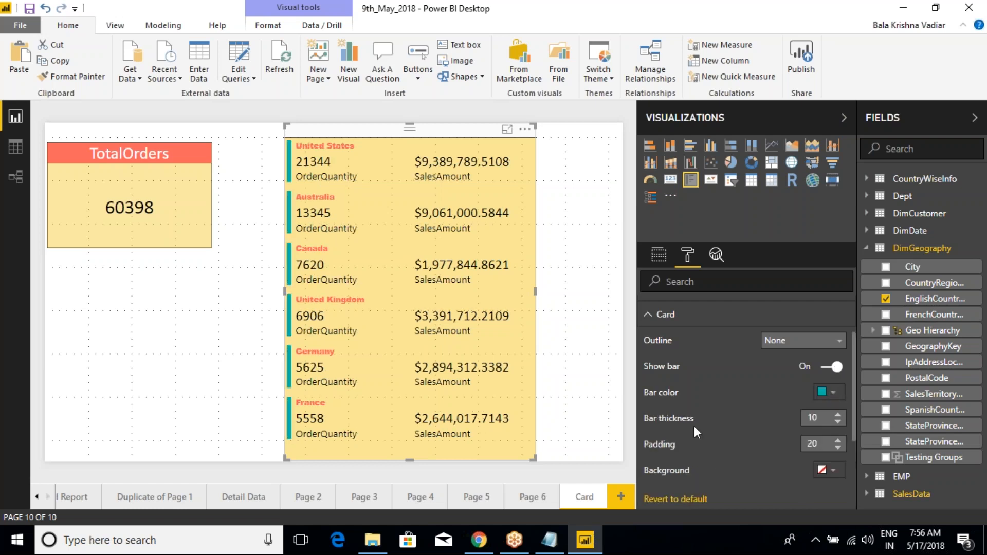
left_click(829, 367)
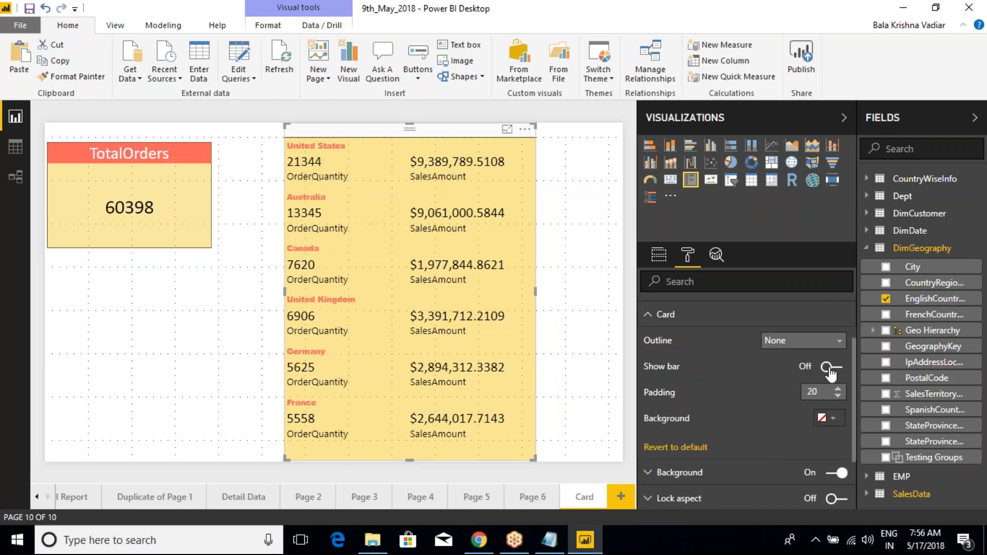
left_click(830, 368)
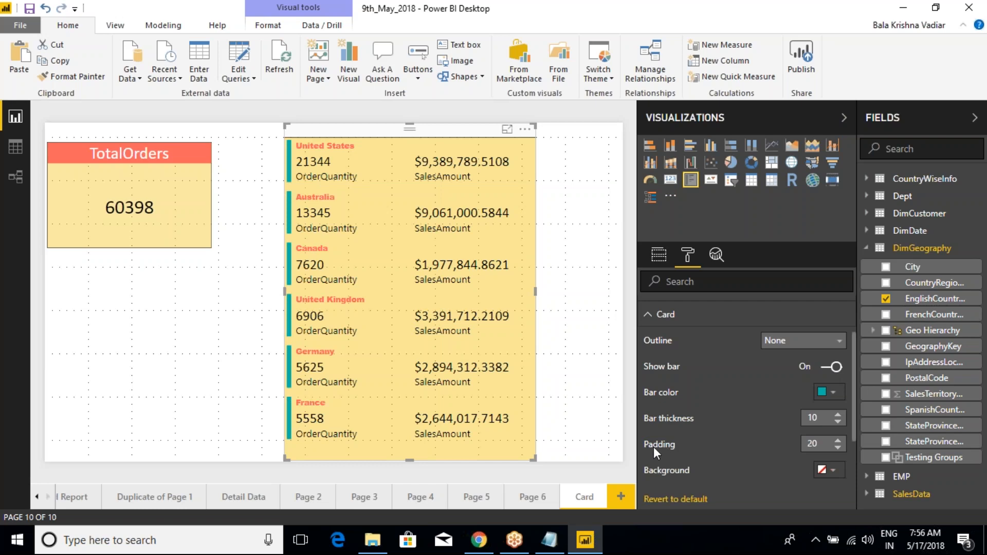
- Reduce the card padding to 0 to test the country rows without spacing
left_click(838, 448)
left_click(838, 448)
left_click(838, 448)
left_click(837, 448)
left_click(838, 448)
left_click(838, 448)
left_click(838, 448)
left_click(838, 447)
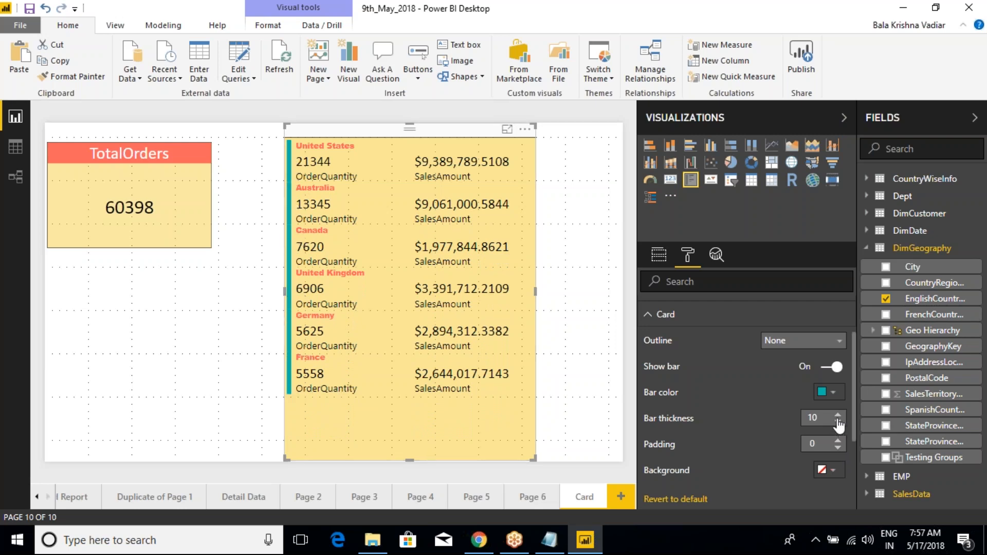
- Set the padding between the country cards to 10
left_click(838, 440)
left_click(838, 440)
left_click(838, 440)
left_click(838, 440)
left_click(838, 440)
left_click(837, 440)
left_click(838, 440)
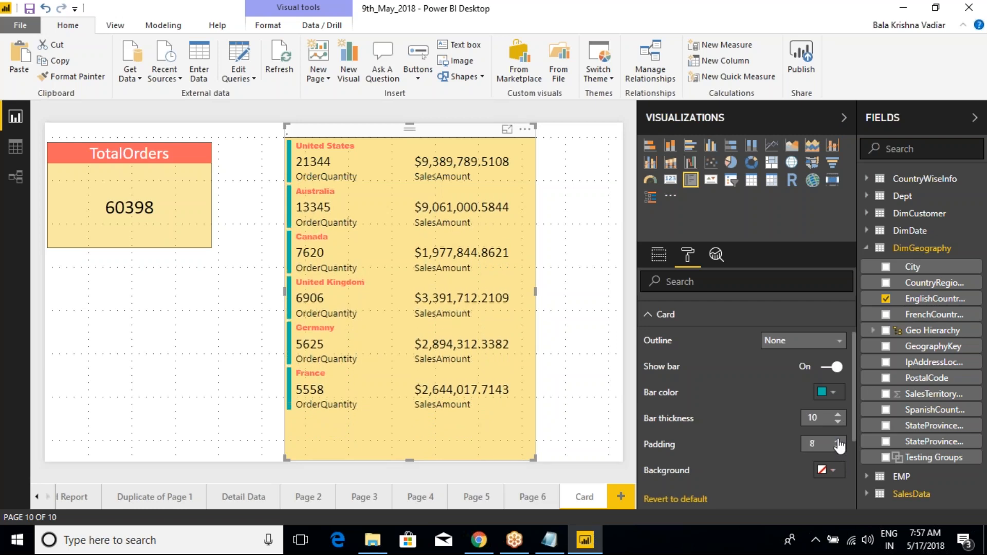
left_click(838, 440)
left_click(838, 440)
left_click(838, 440)
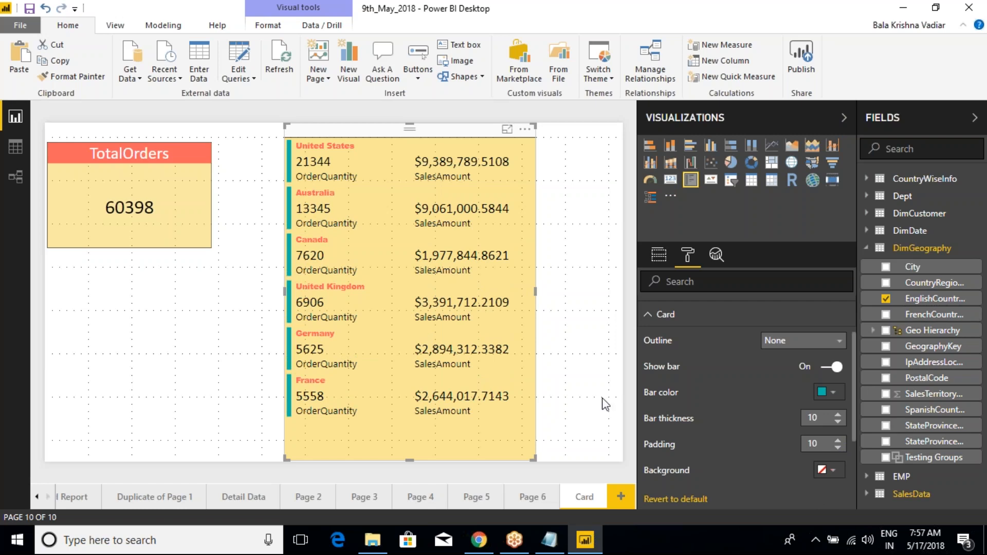
key("ctrl+2")
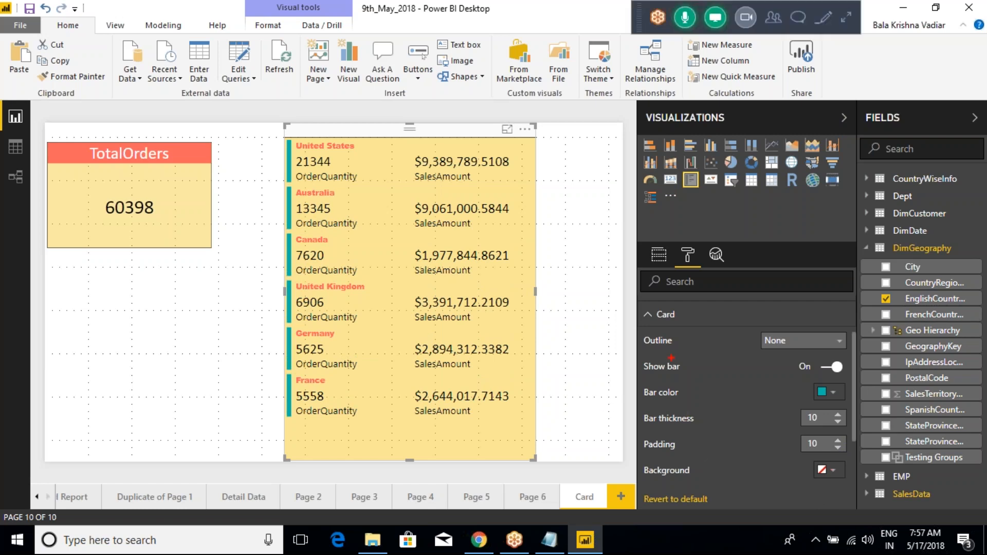
left_click_drag(675, 366, 692, 370)
key("Escape")
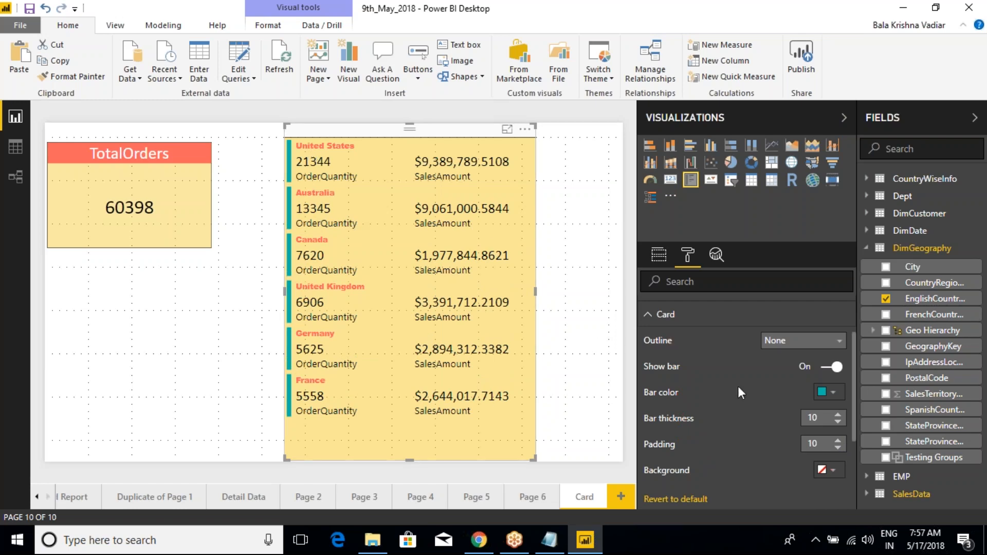
- Try the Top + bottom outline on the country cards, and set the outline back to None
left_click(780, 342)
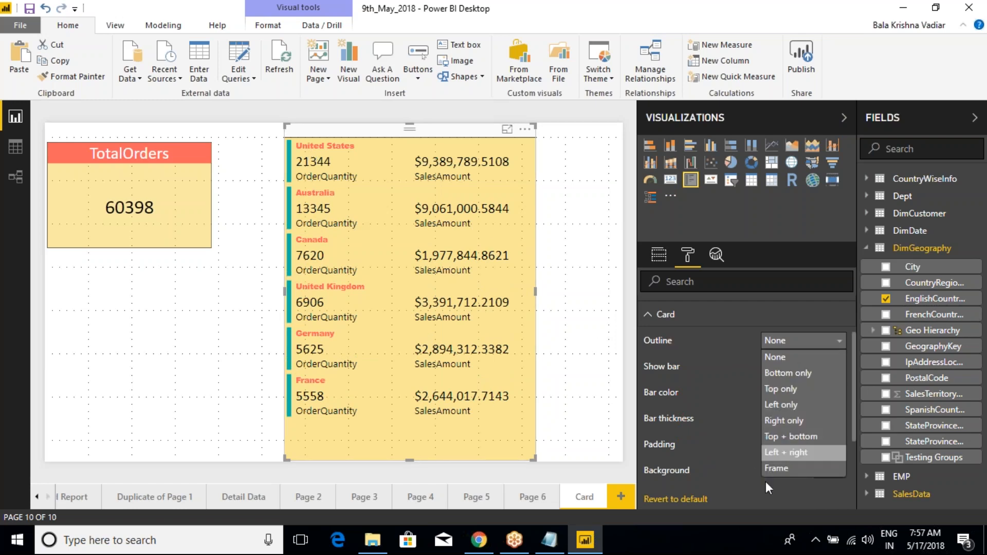
left_click(786, 436)
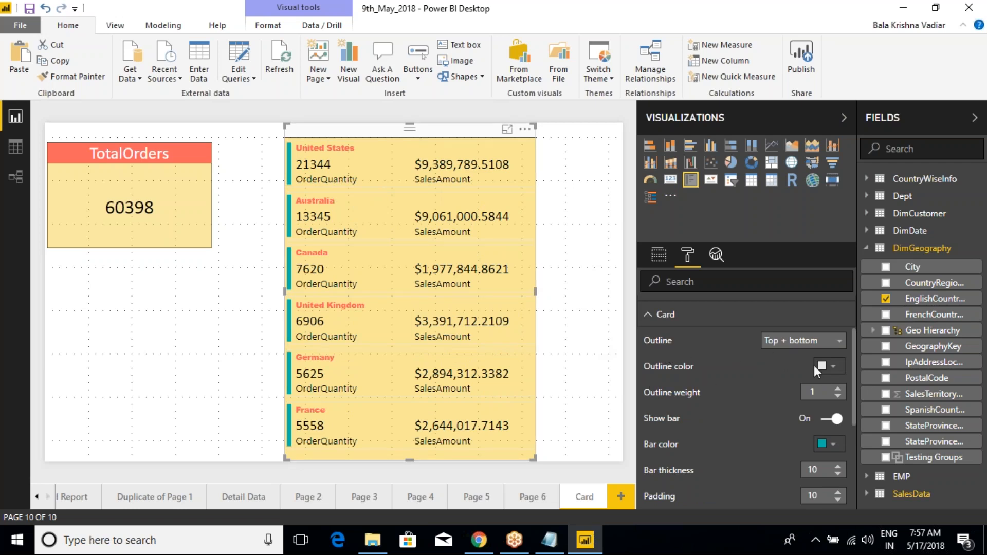
left_click(802, 340)
left_click(777, 358)
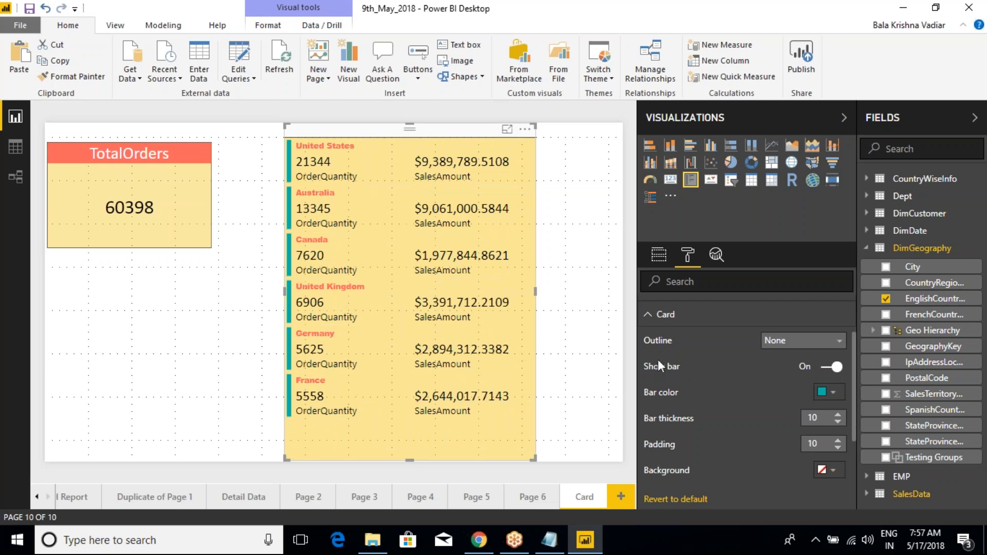
- Give the country cards a Top + bottom outline and set the outline color to coral red
left_click(780, 341)
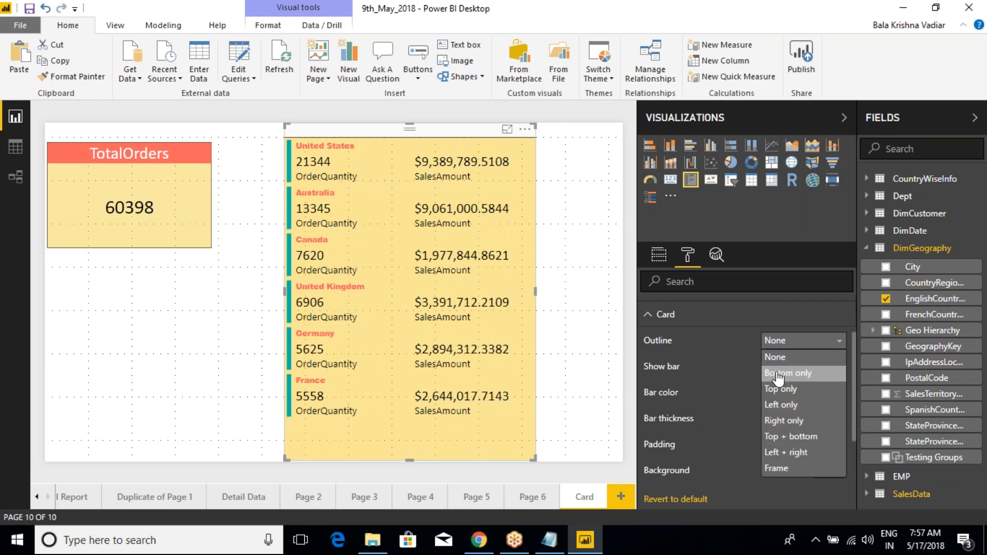
left_click(795, 437)
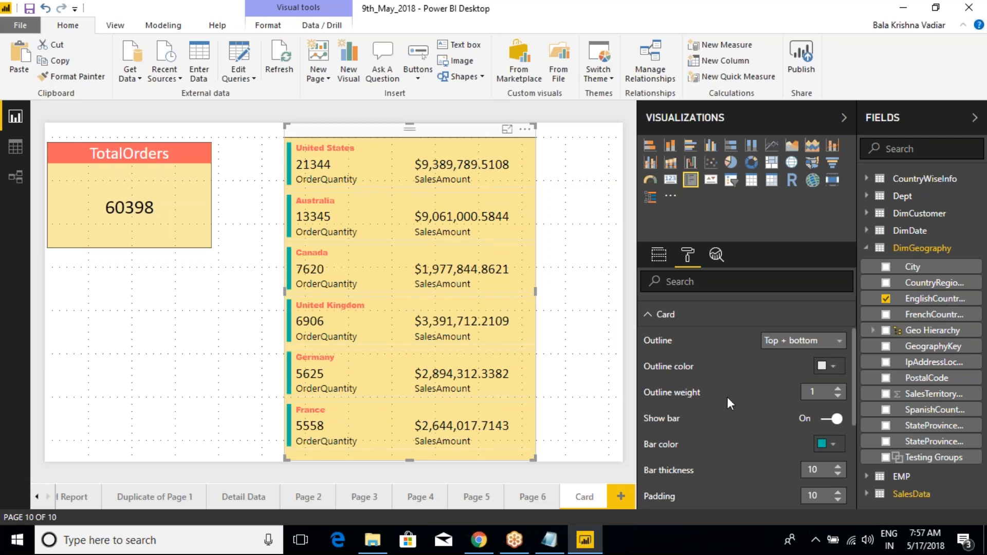
key("ctrl+2")
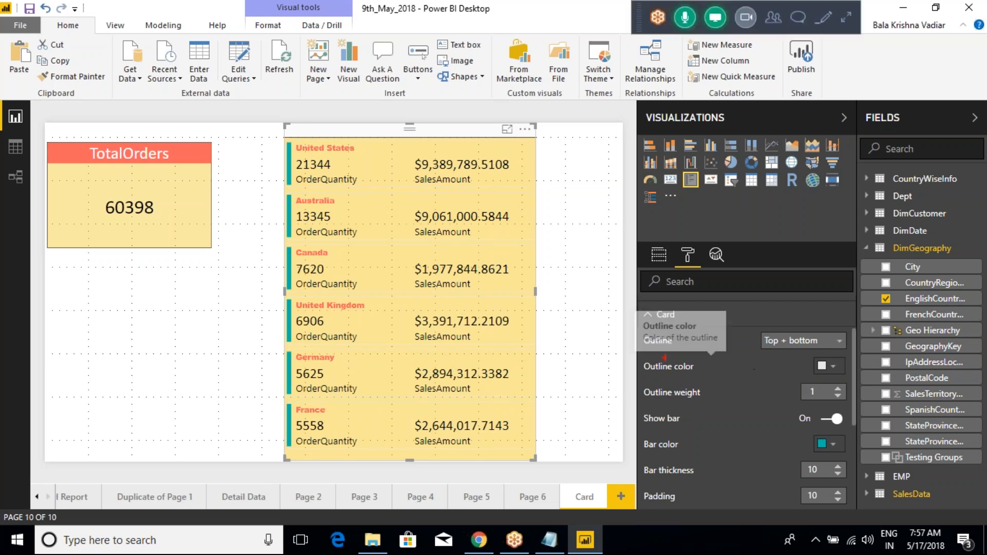
mouse_move(631, 353)
left_mouse_down()
mouse_move(729, 389)
mouse_move(842, 404)
left_mouse_up()
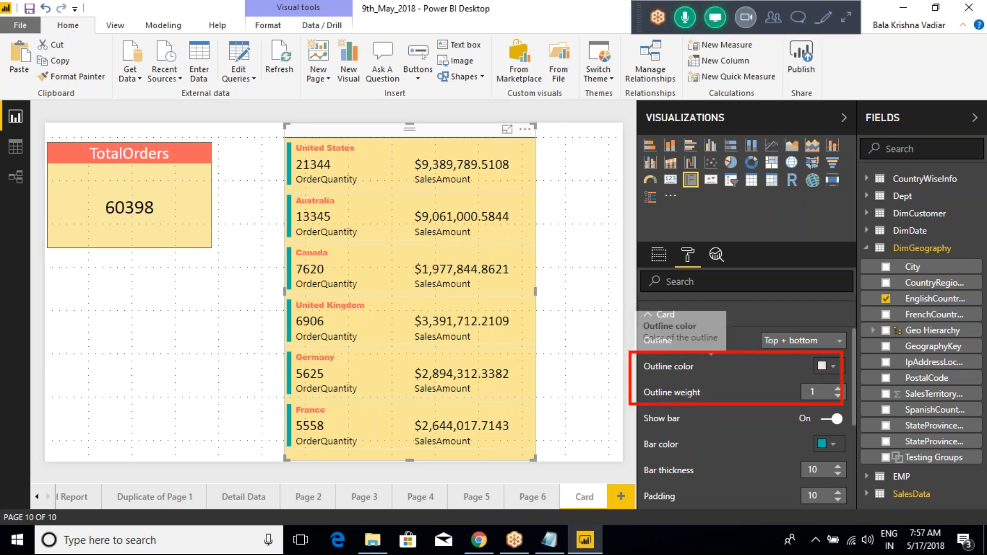
key("Escape")
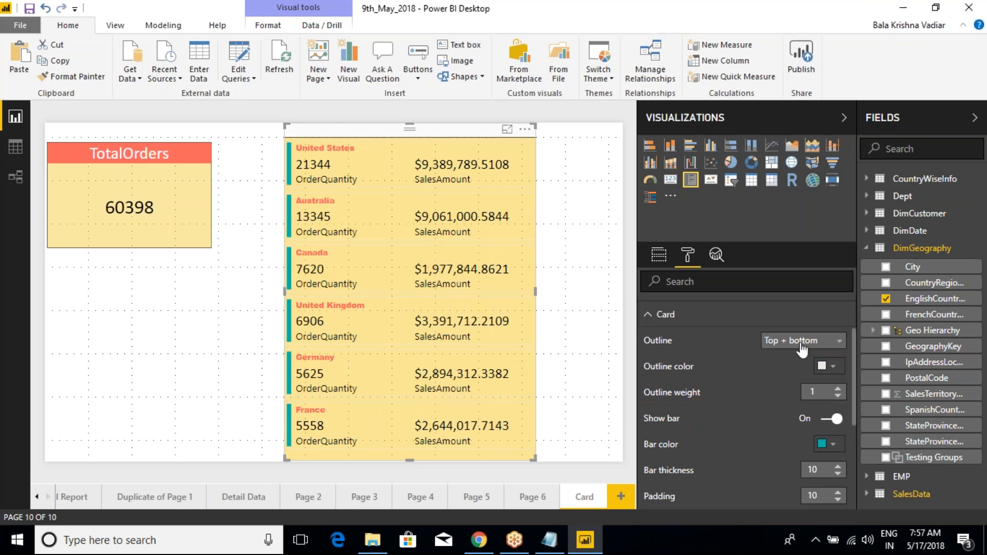
left_click(835, 373)
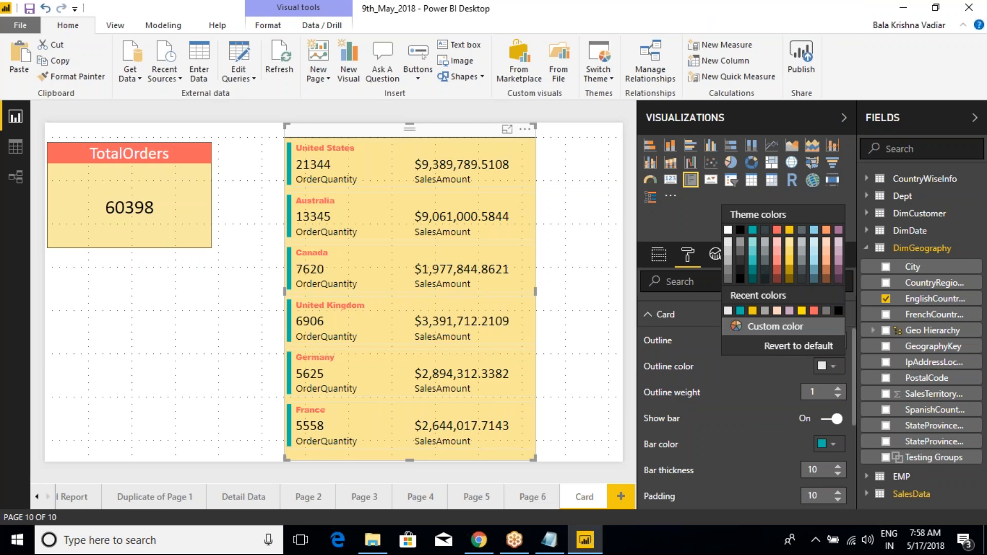
left_click(776, 230)
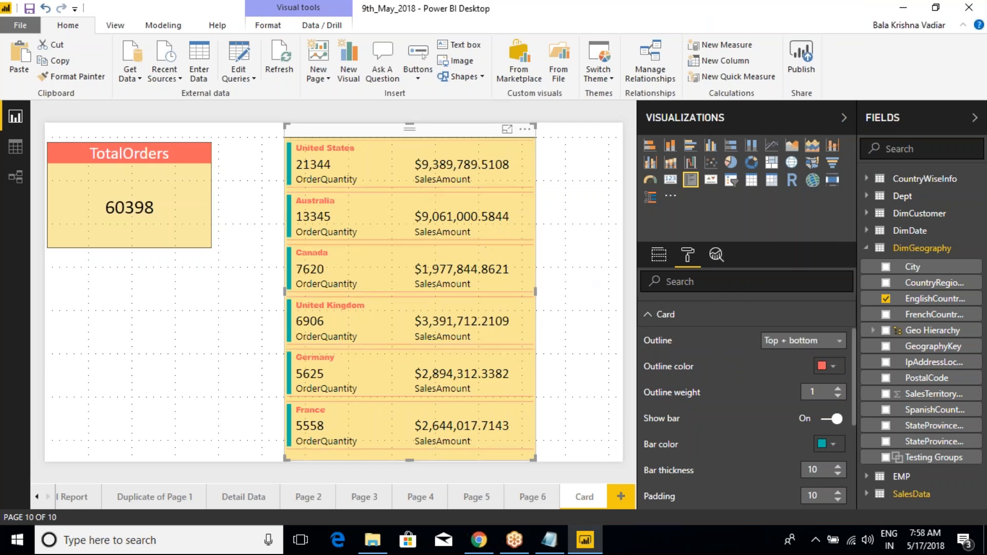
- Try the Bottom only, Left only and Right only outlines on the country cards
left_click(782, 347)
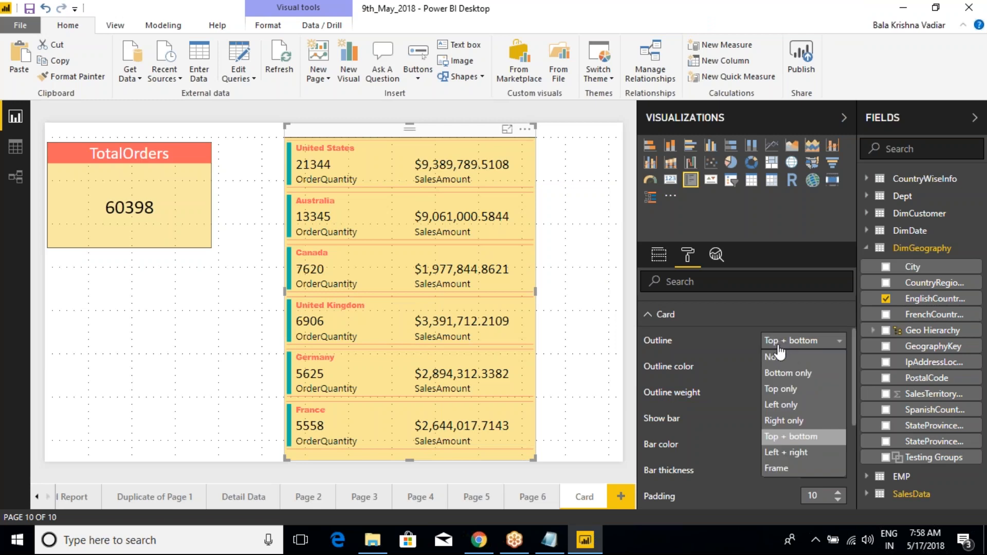
left_click(768, 375)
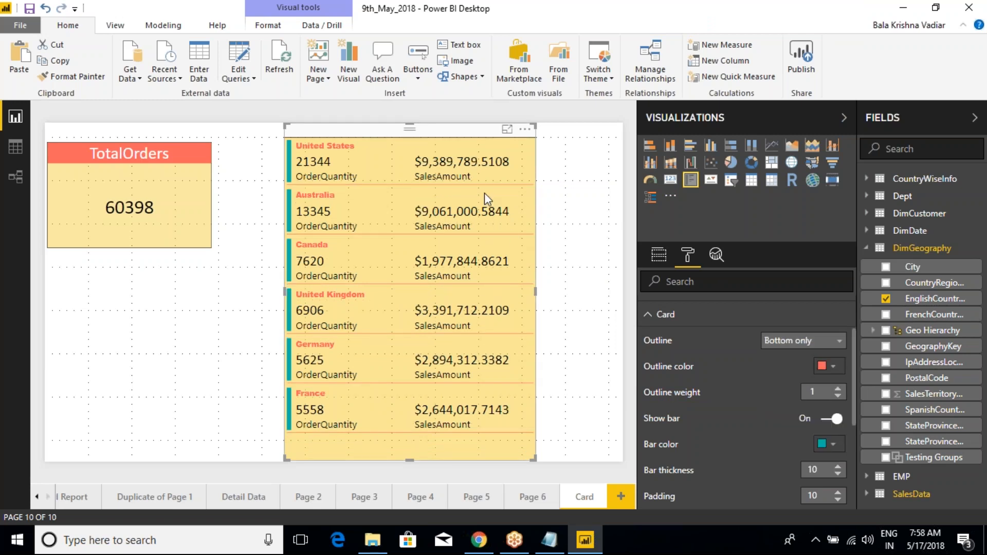
left_click(774, 340)
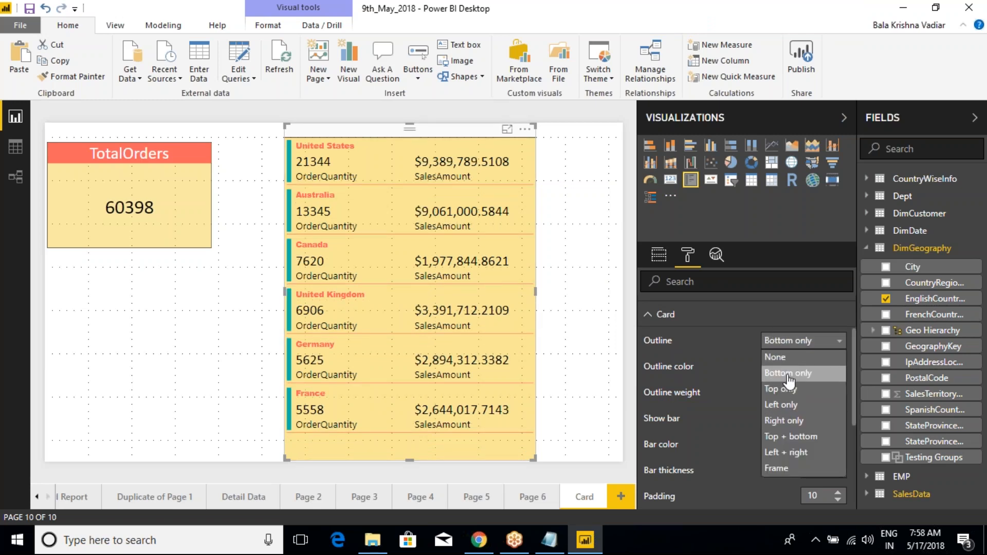
left_click(781, 404)
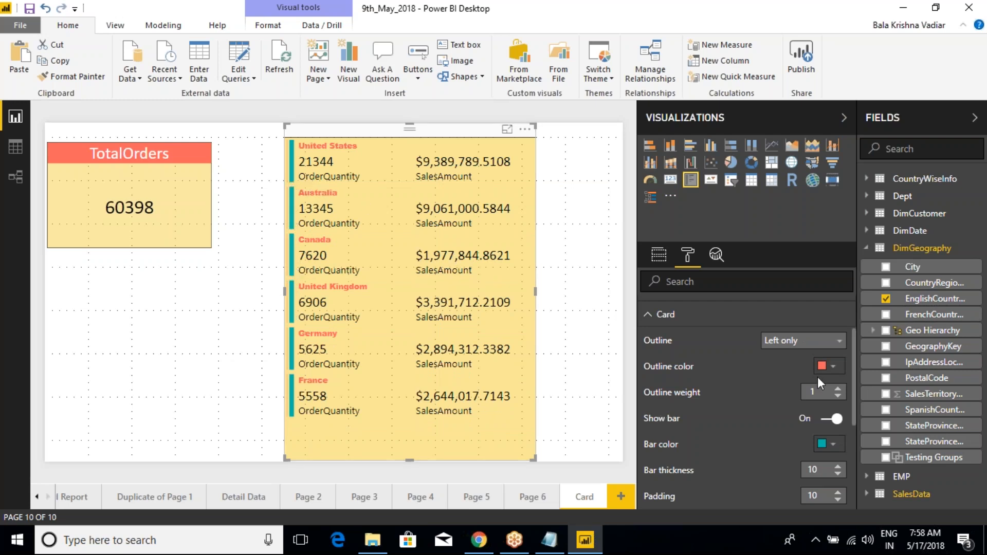
left_click(813, 340)
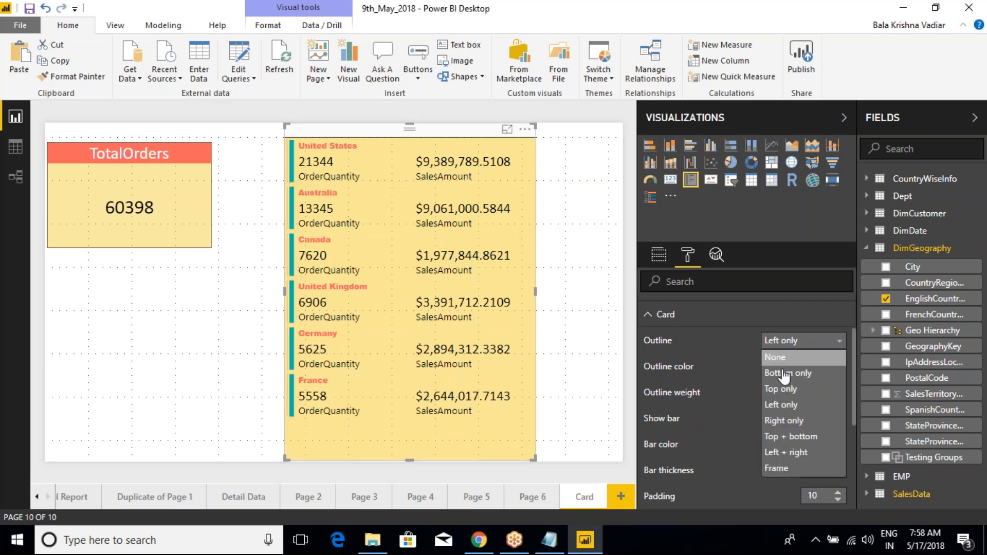
left_click(784, 421)
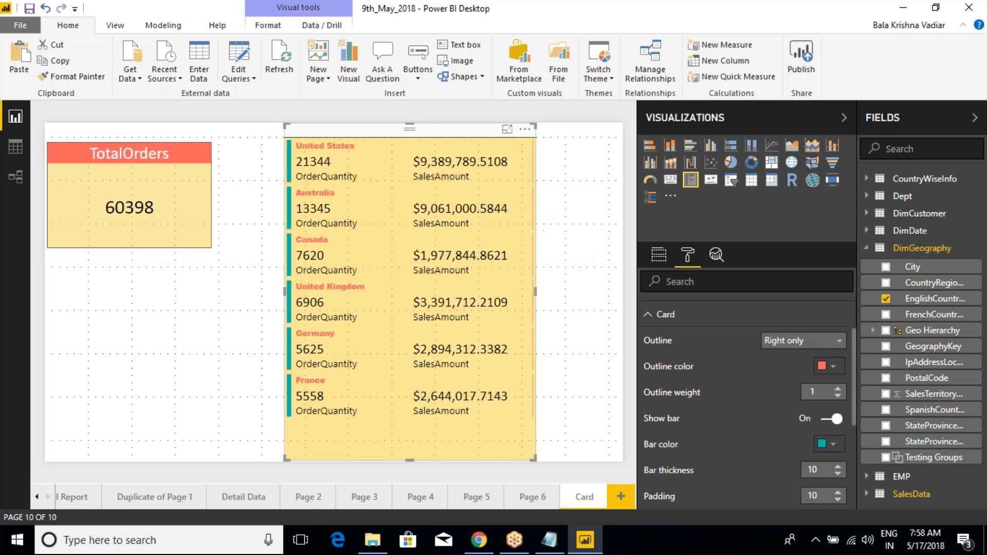
- Set the outline to weight 5 and Top + bottom, and widen the multi-row card to about 608
left_click(837, 388)
left_click(837, 389)
left_click(837, 389)
left_click(837, 388)
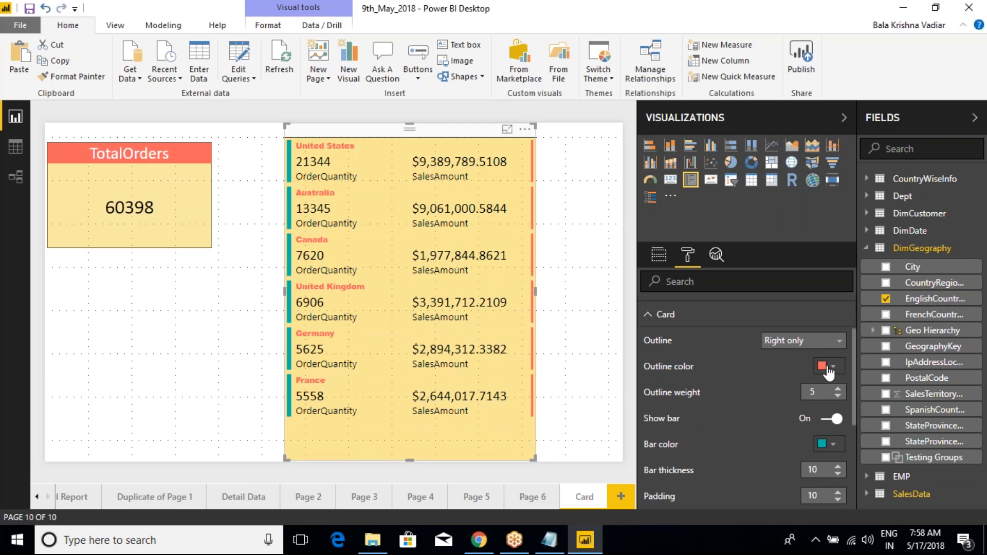
left_click(818, 341)
left_click(782, 438)
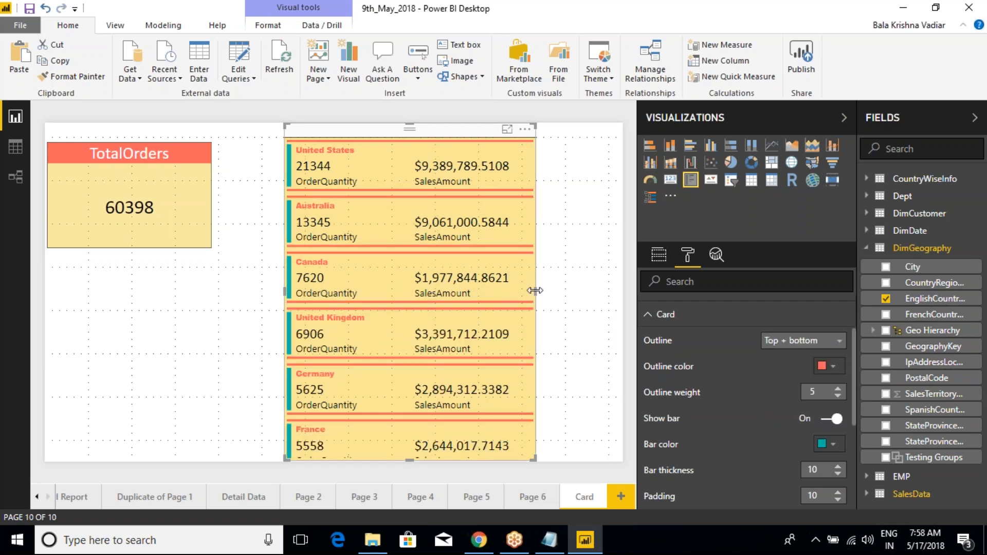
left_click_drag(534, 290, 557, 291)
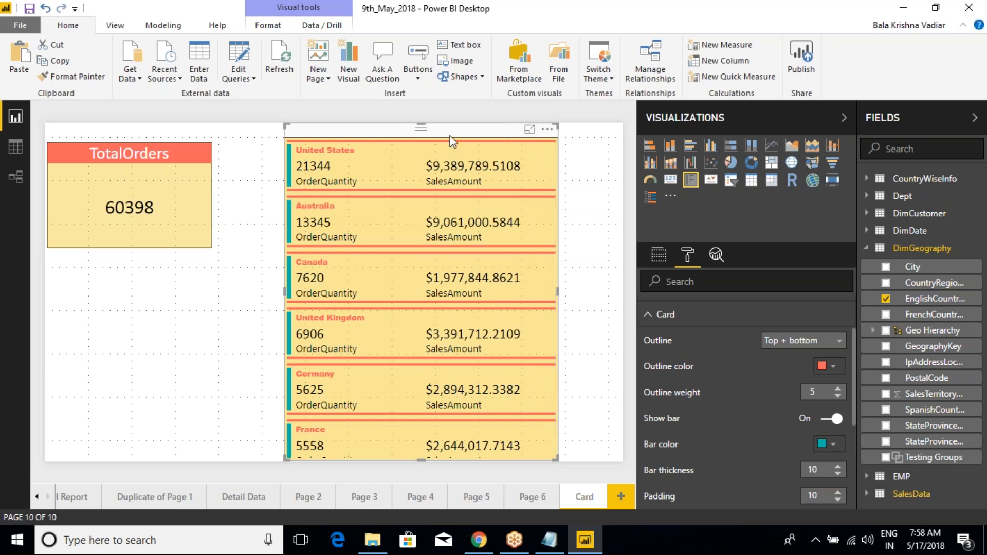
- Review the multi-row card's Background, Lock aspect and Border formatting options
left_click(647, 318)
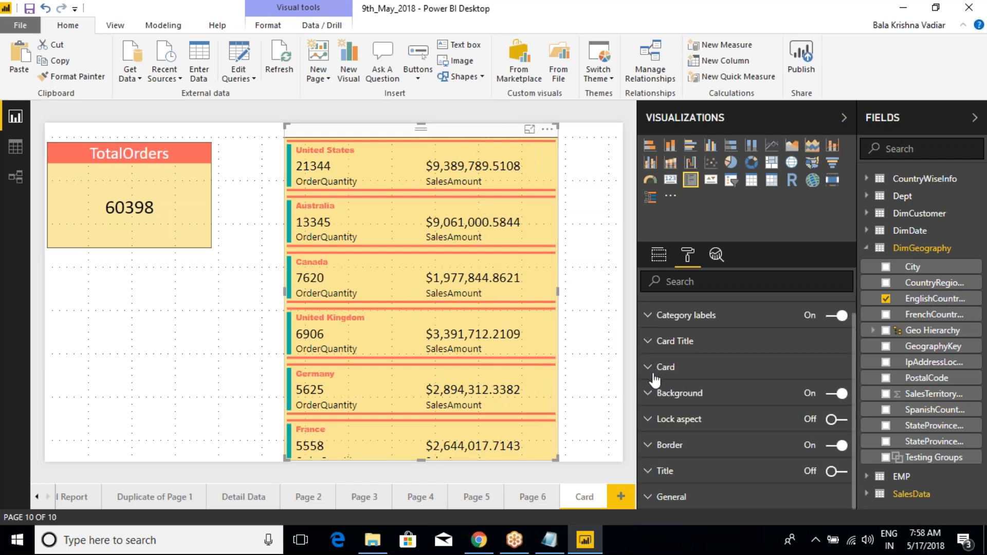
scroll(665, 371, "up", 1)
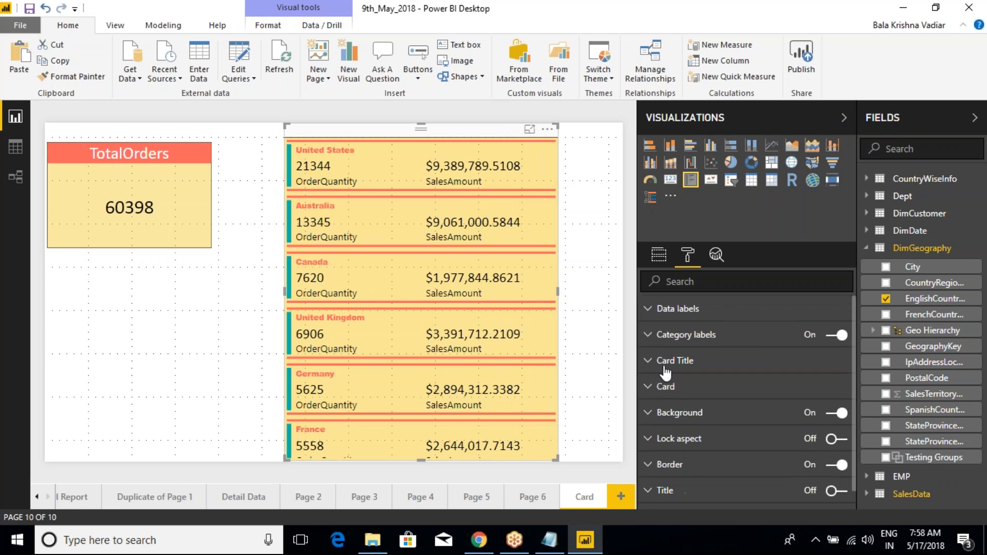
scroll(662, 406, "down", 1)
left_click(662, 399)
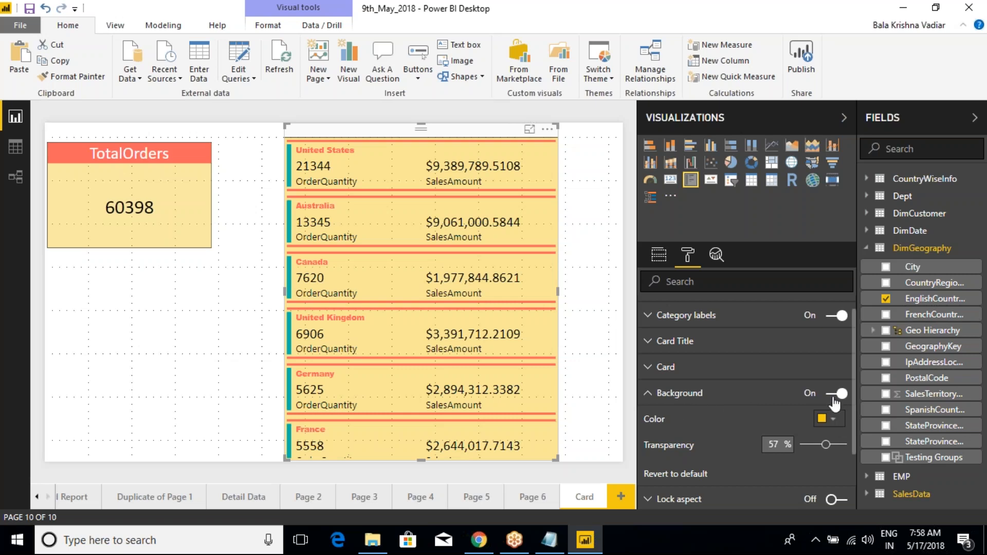
left_click(646, 395)
left_click(650, 420)
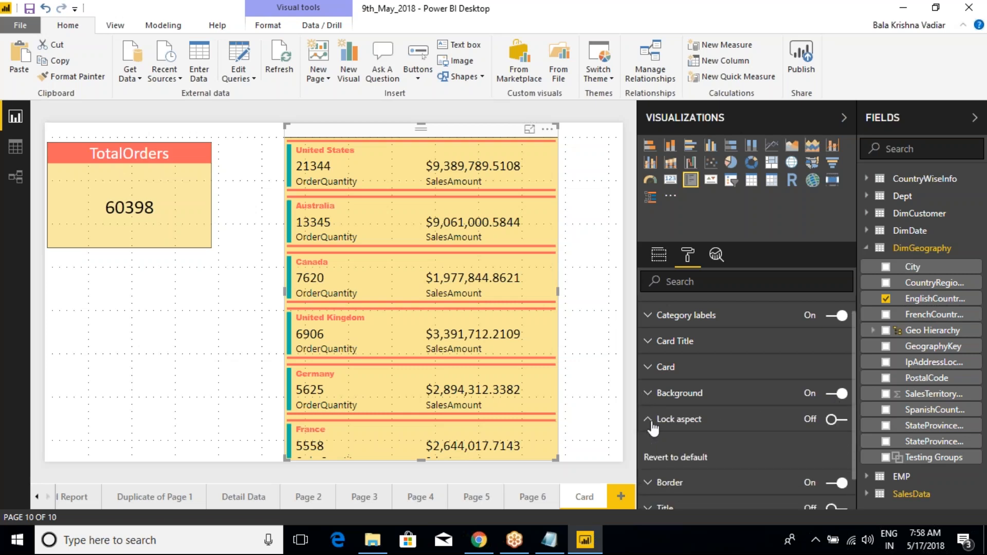
left_click(661, 423)
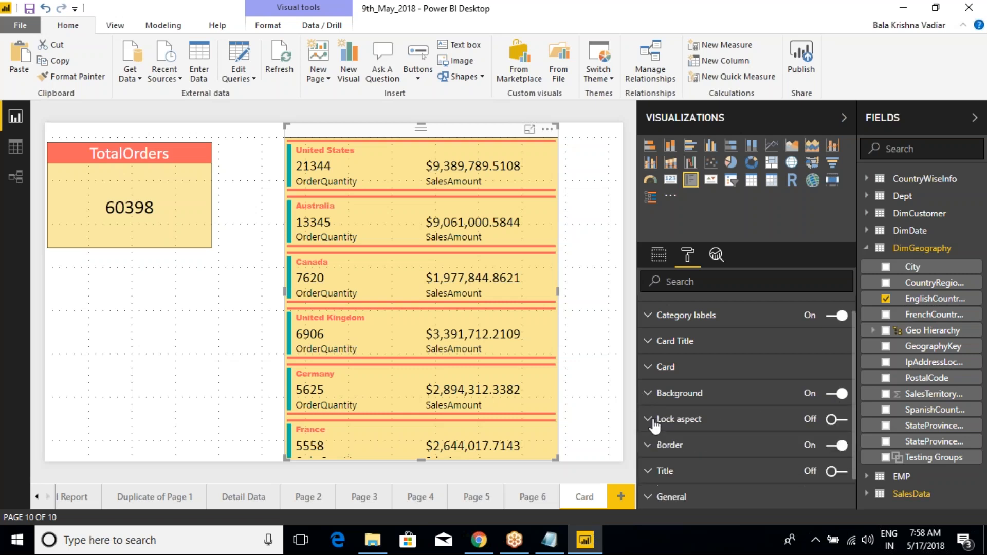
left_click(668, 455)
scroll(649, 406, "down", 1)
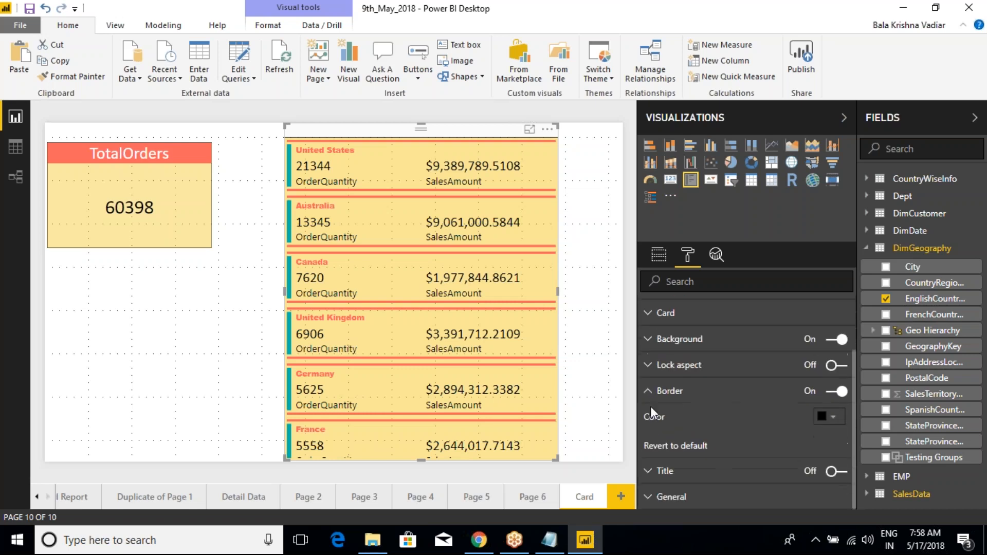
left_click(648, 393)
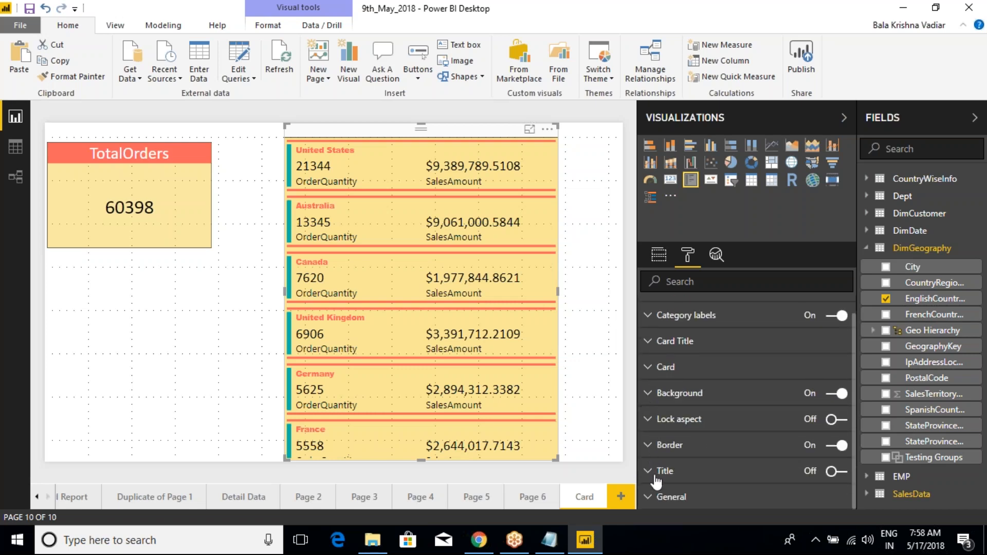
- Toggle the multi-row card's title on and off, and review its General position and size settings
left_click(841, 473)
left_click(828, 472)
left_click(671, 496)
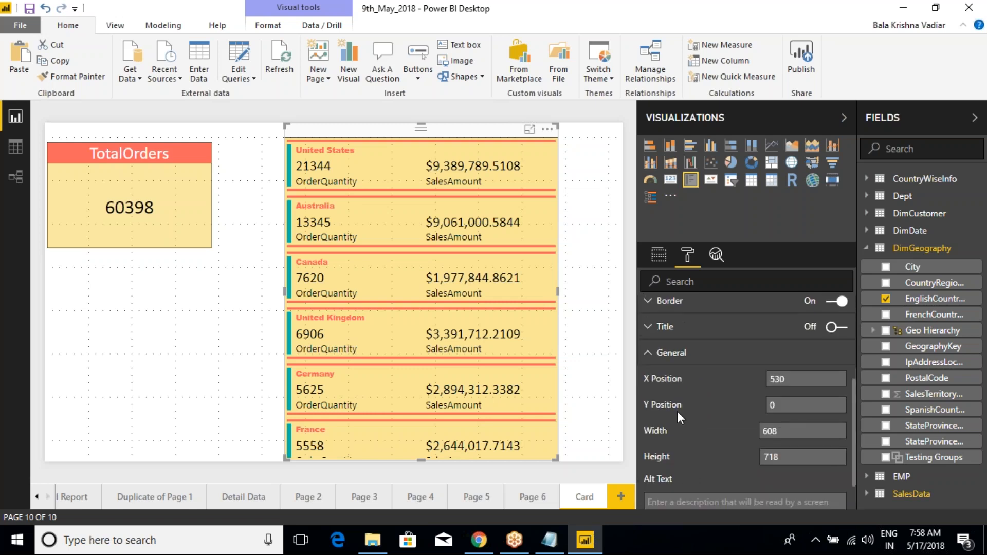
left_click(647, 355)
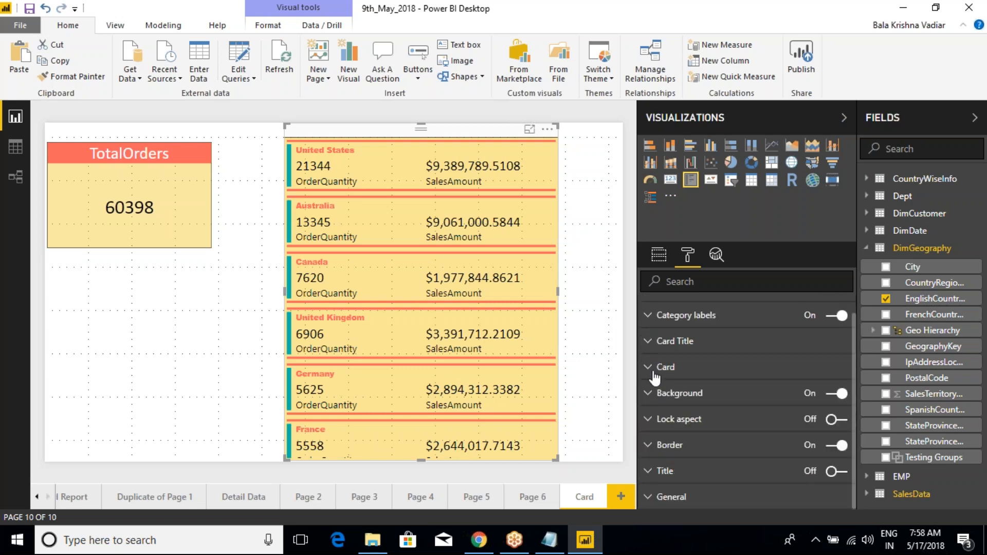
scroll(654, 378, "up", 1)
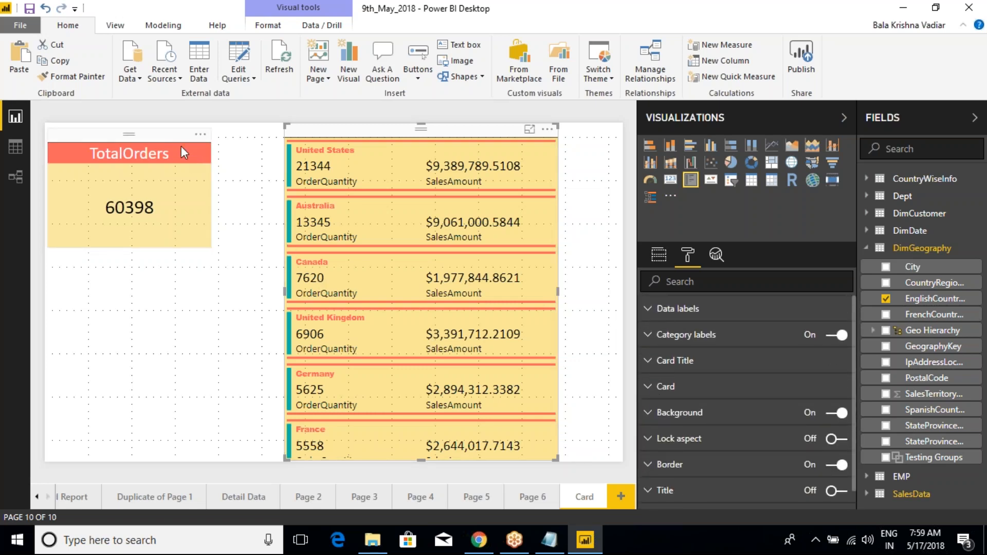
left_click(171, 135)
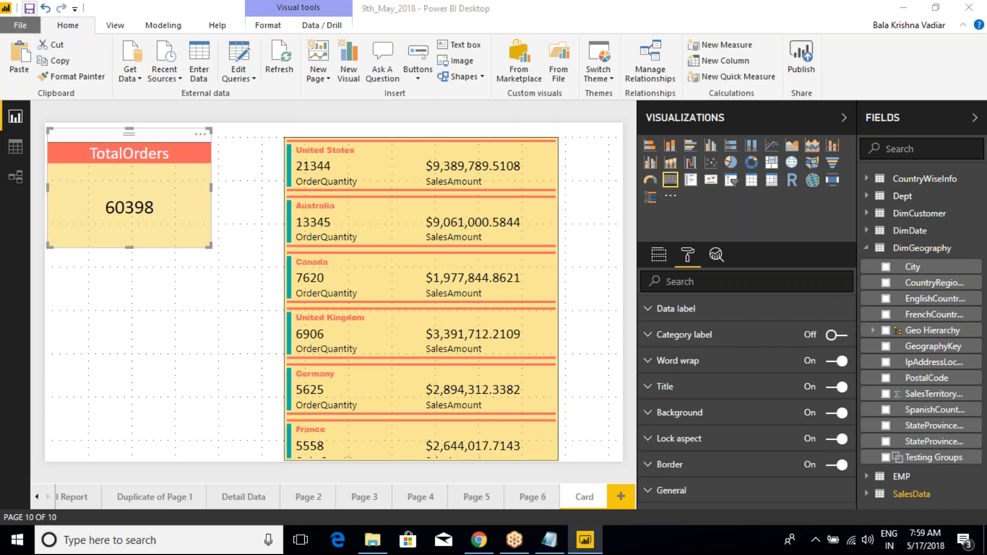
left_click(397, 146)
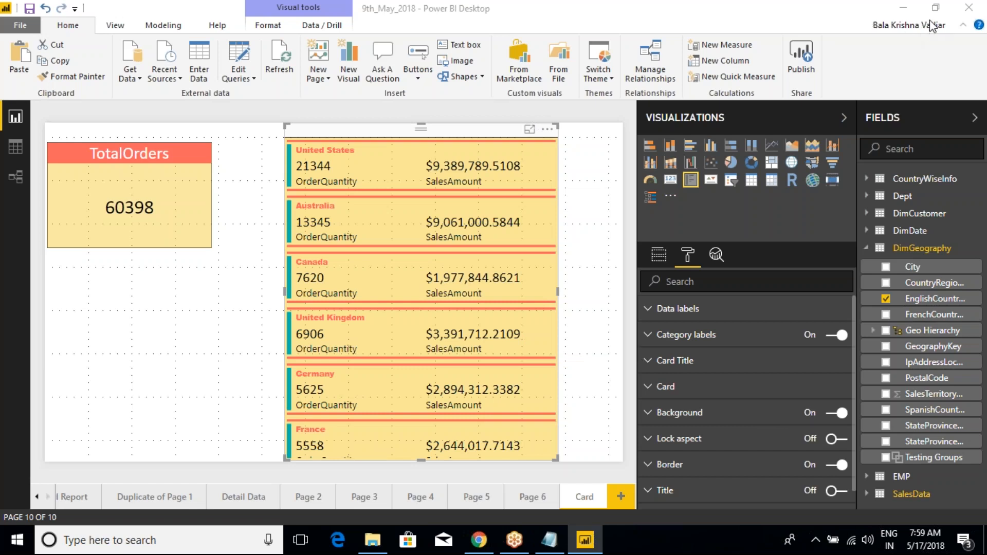
- Switch to the Class Notes in Notepad and add the entry "3.Slicer" below "2.MULTI ROW CARD"
left_click(549, 540)
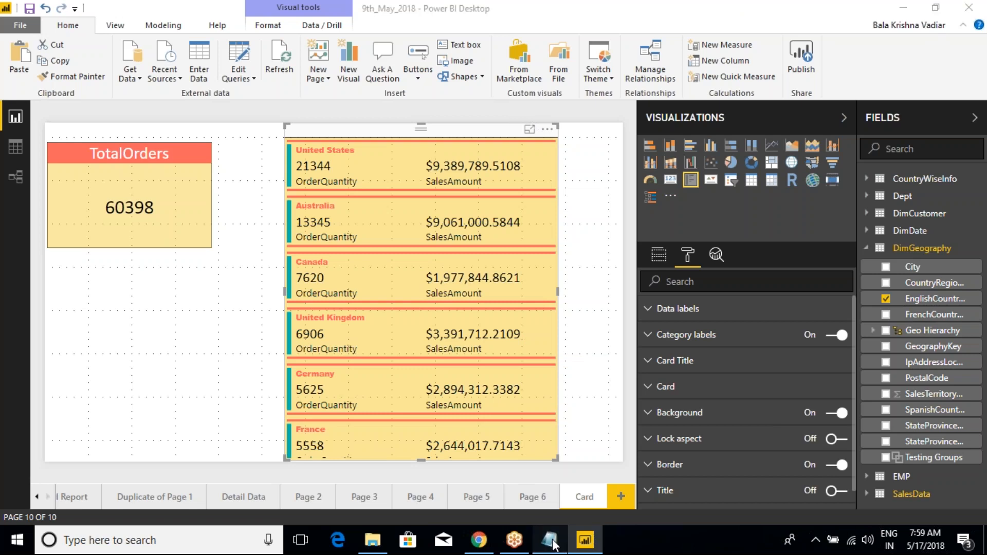
left_click(225, 290)
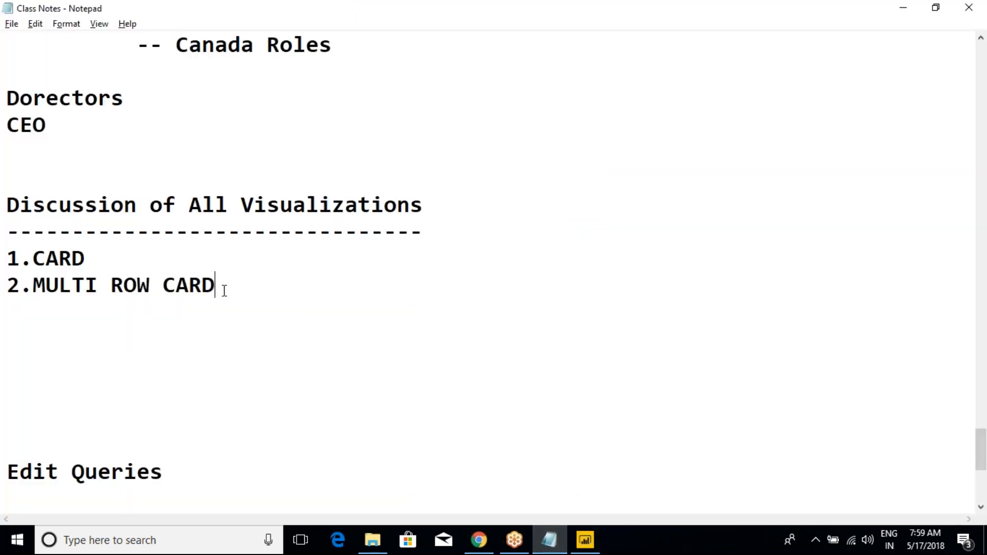
key("Return")
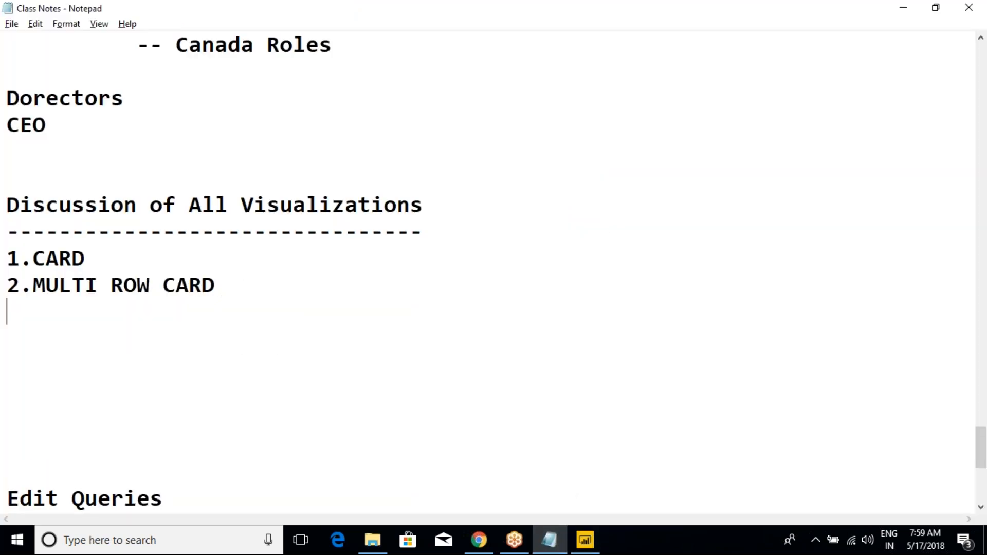
type("3.")
key("alt+Tab")
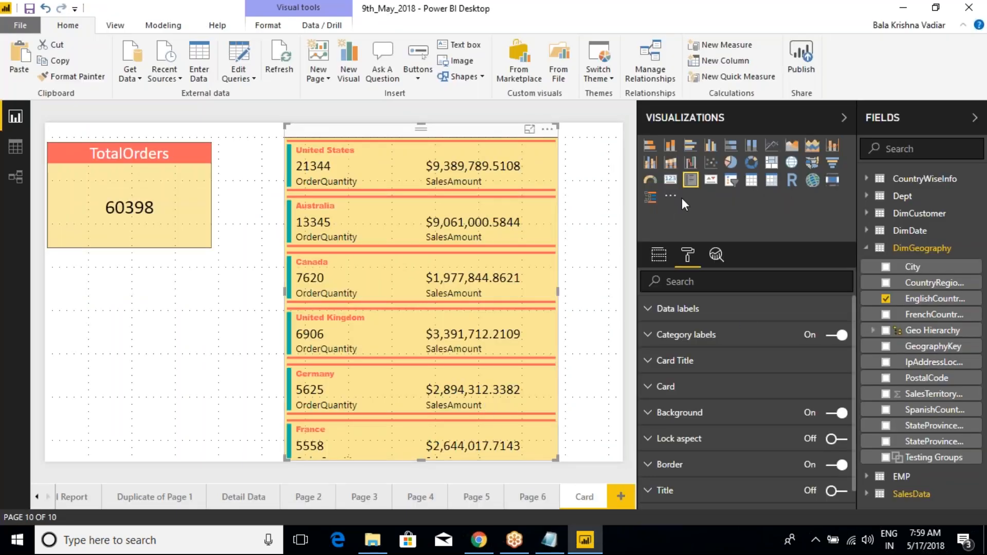
key("alt+Tab")
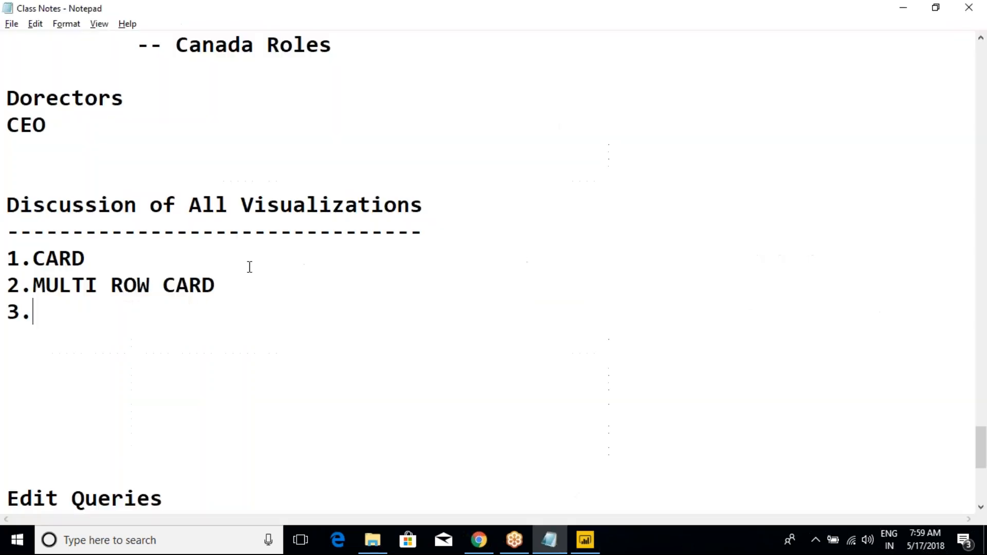
type("Slicer")
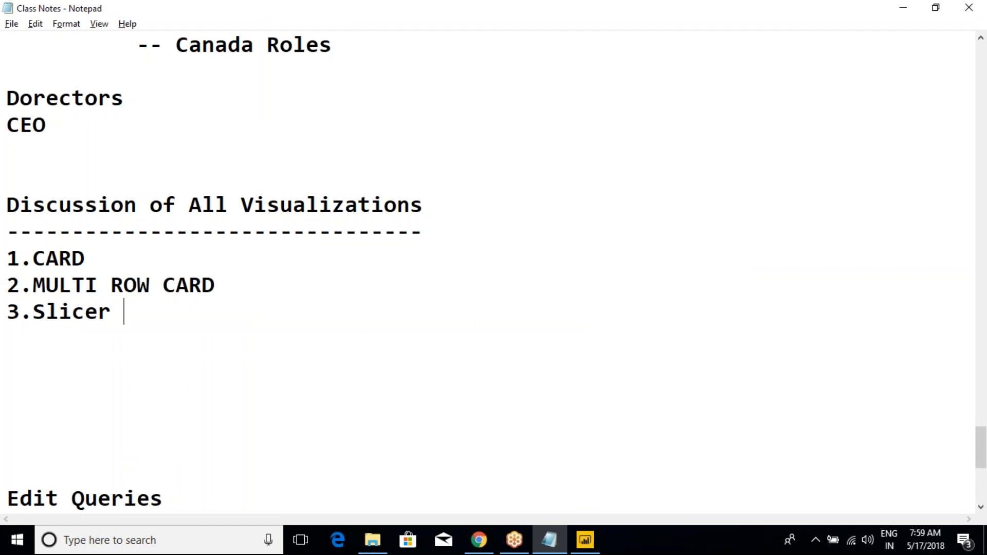
key("Return")
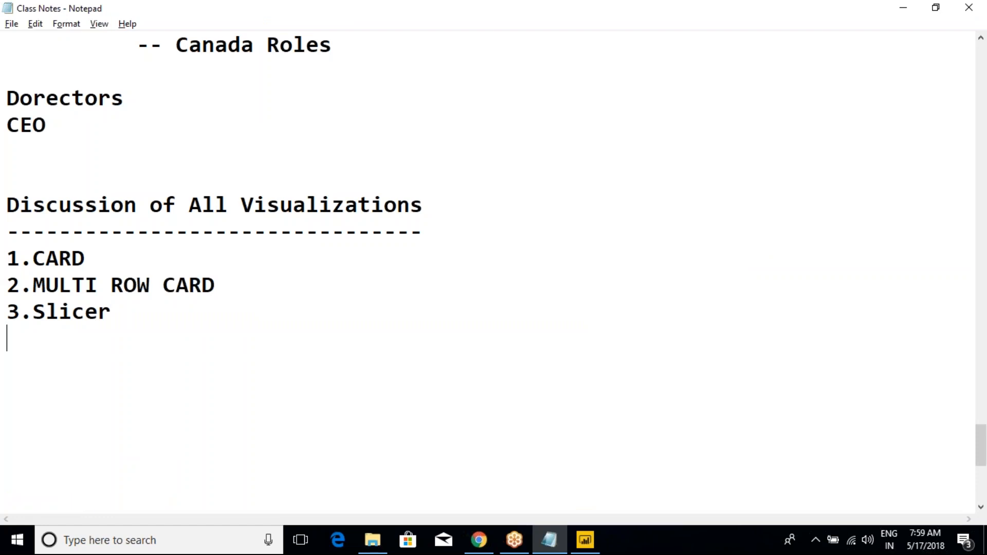
- Add the entry "4.Hierarchy Slicer -- Custom Visual" below "3.Slicer" in the class notes
type("4.")
key("BackSpace")
type("Hie")
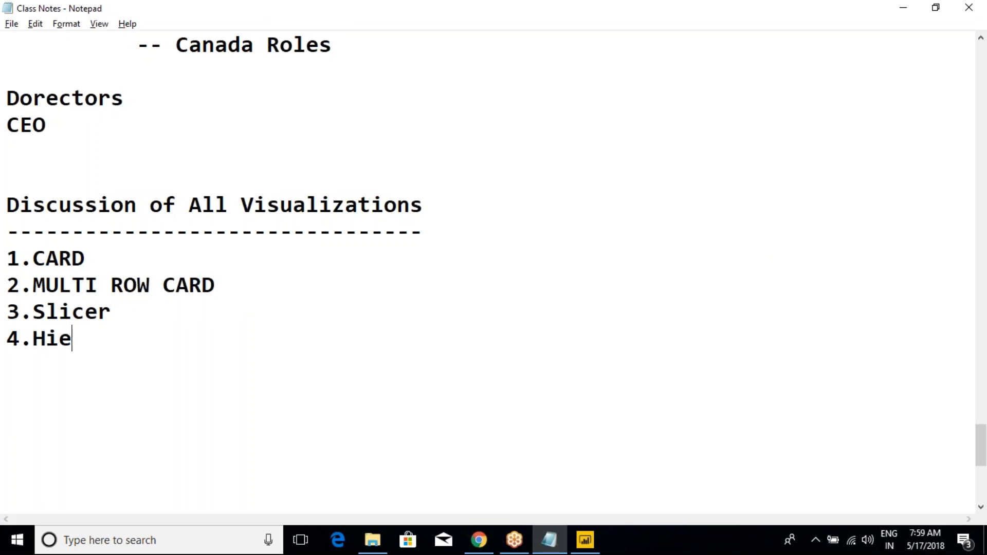
type("rarchy Sl")
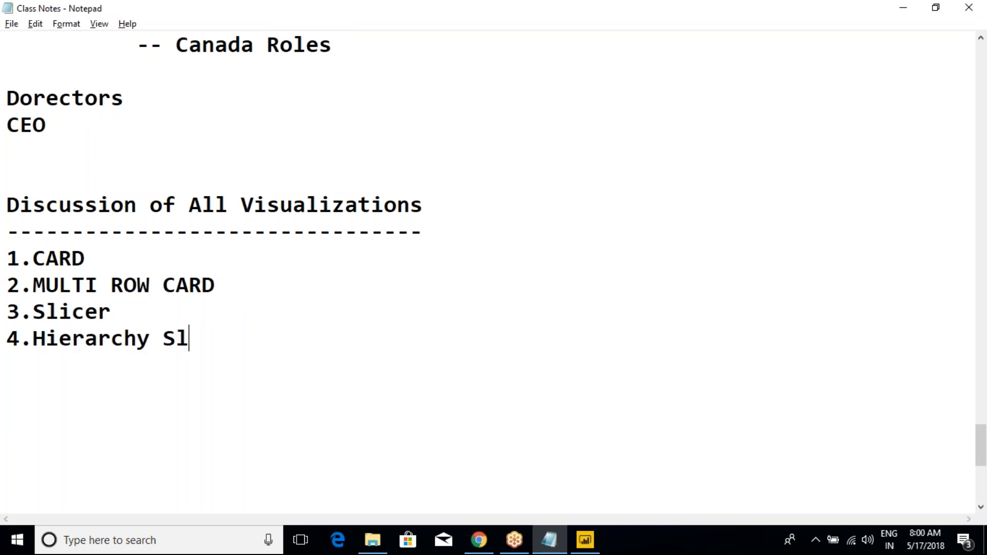
type("icer    ")
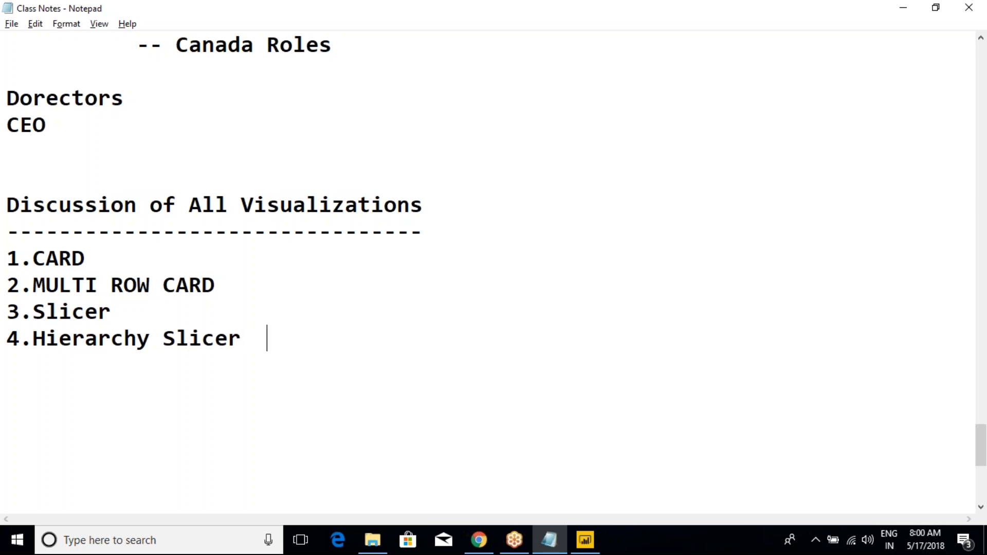
type("-- Custo")
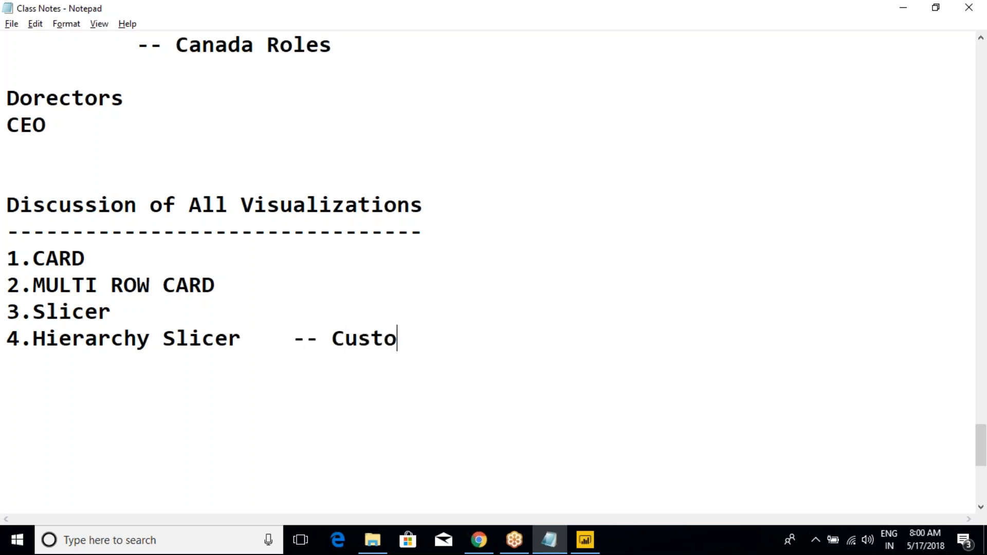
type("m Visual")
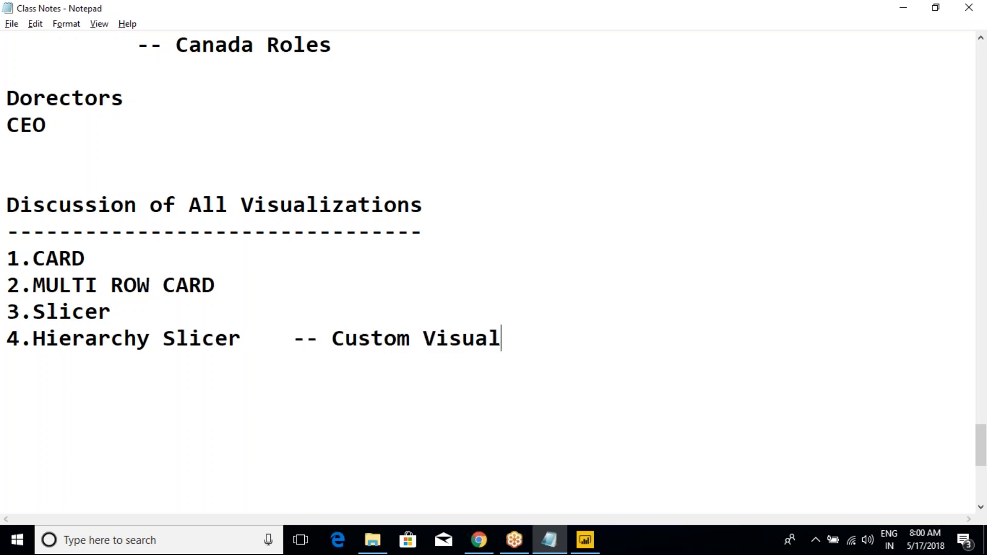
- Switch to Power BI Desktop and delete the Timeline custom visual from the report
key("alt+Tab")
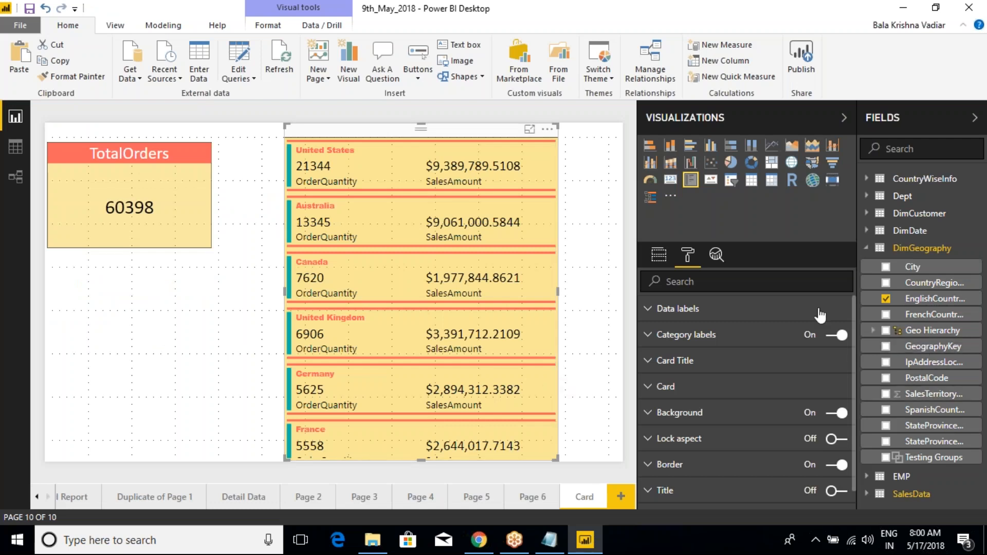
left_click(670, 196)
left_click(694, 252)
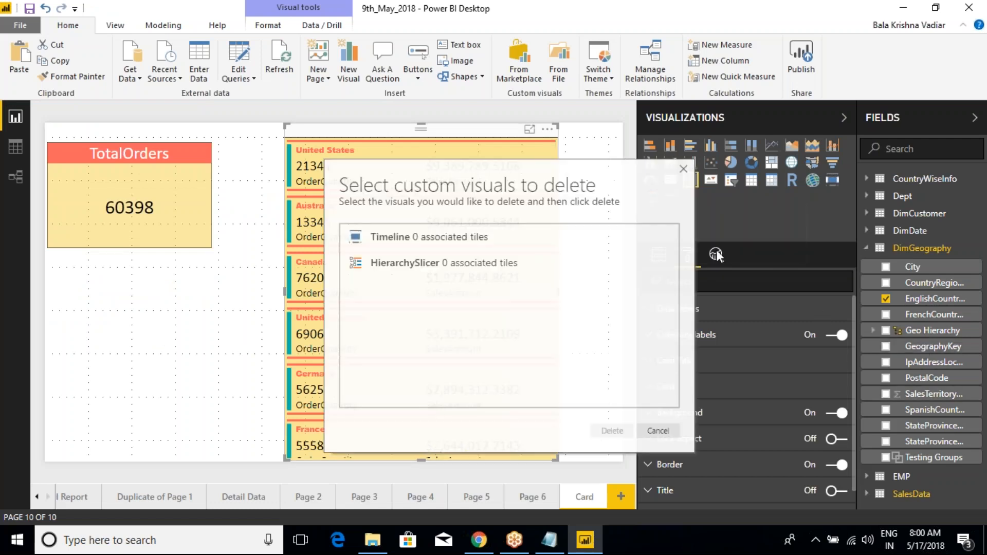
left_click(395, 248)
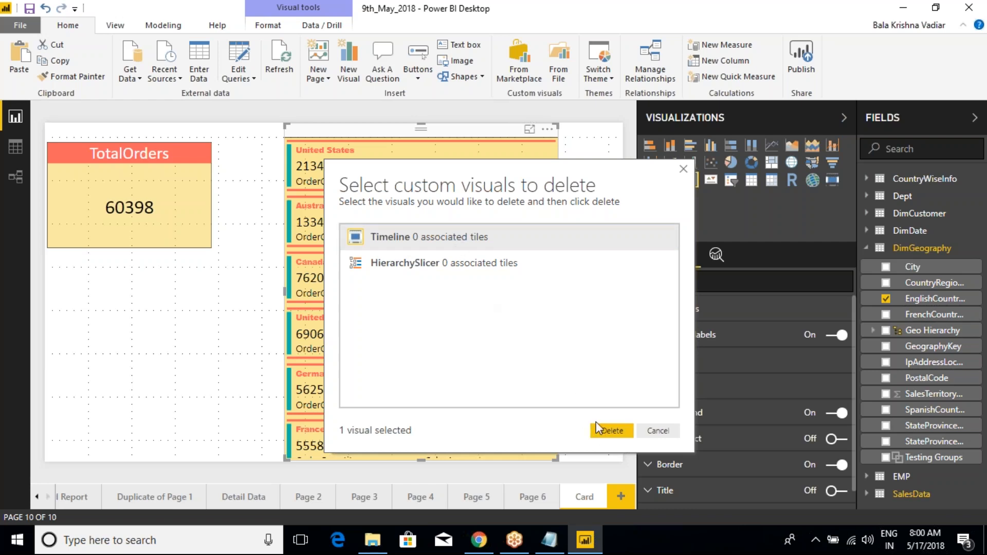
left_click(611, 432)
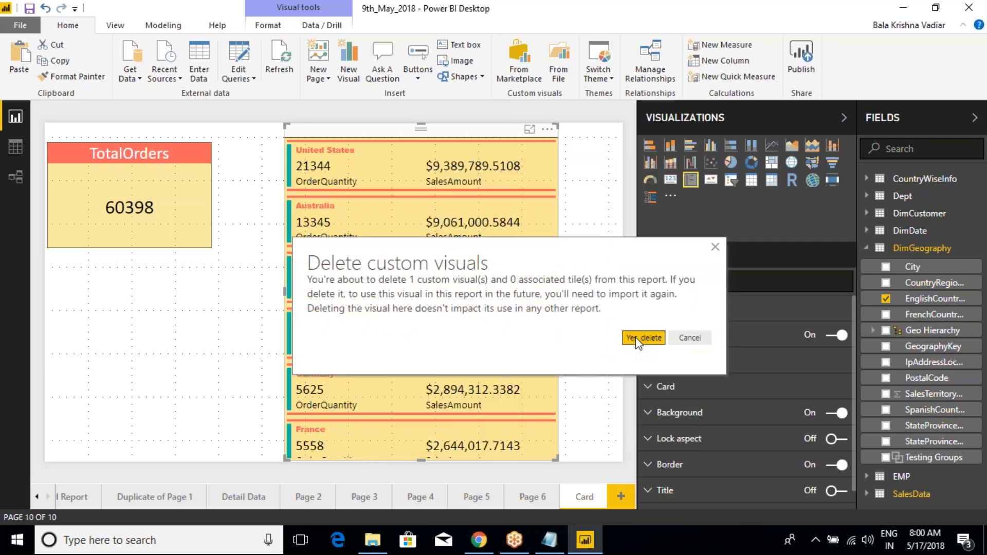
left_click(585, 337)
- Delete the HierarchySlicer custom visual from the report
left_click(651, 195)
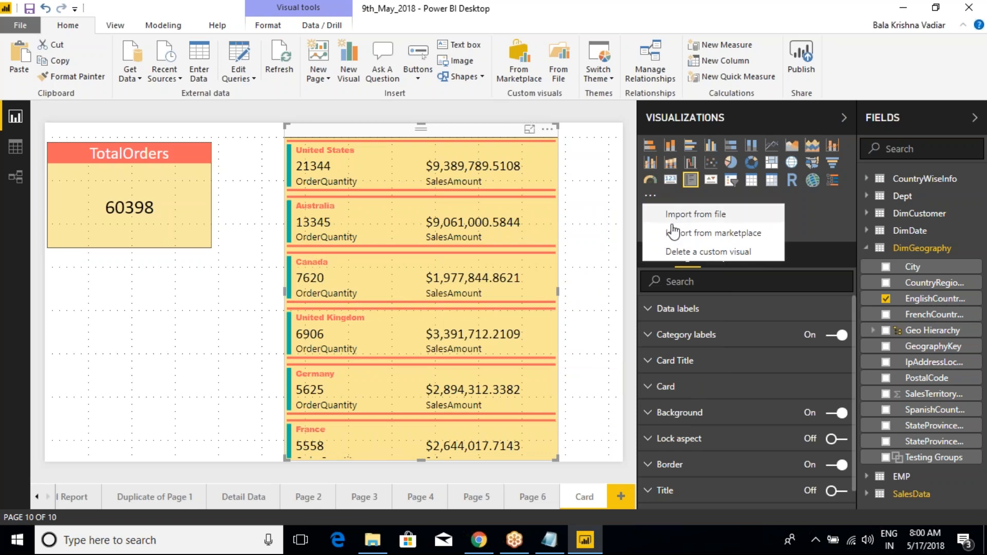
left_click(678, 250)
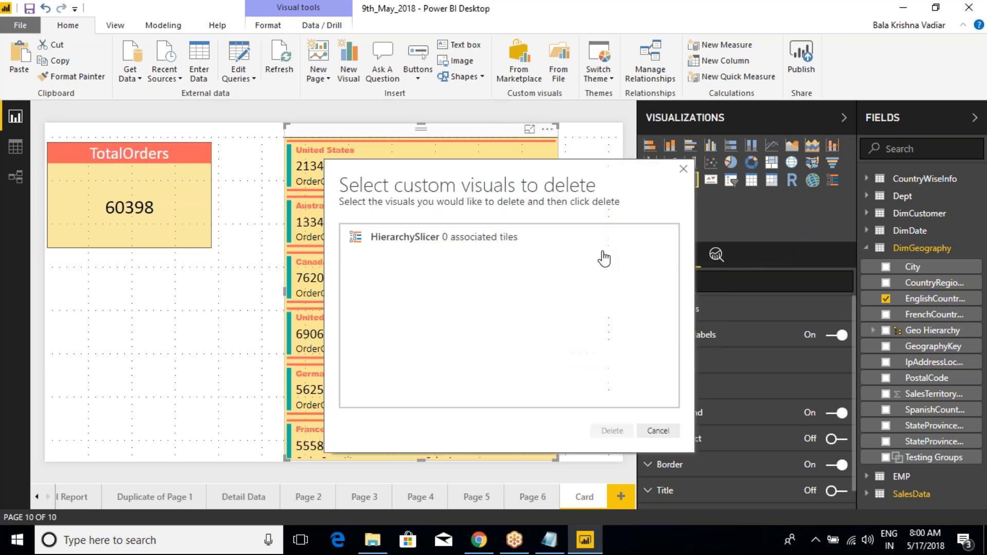
left_click(451, 251)
left_click(607, 430)
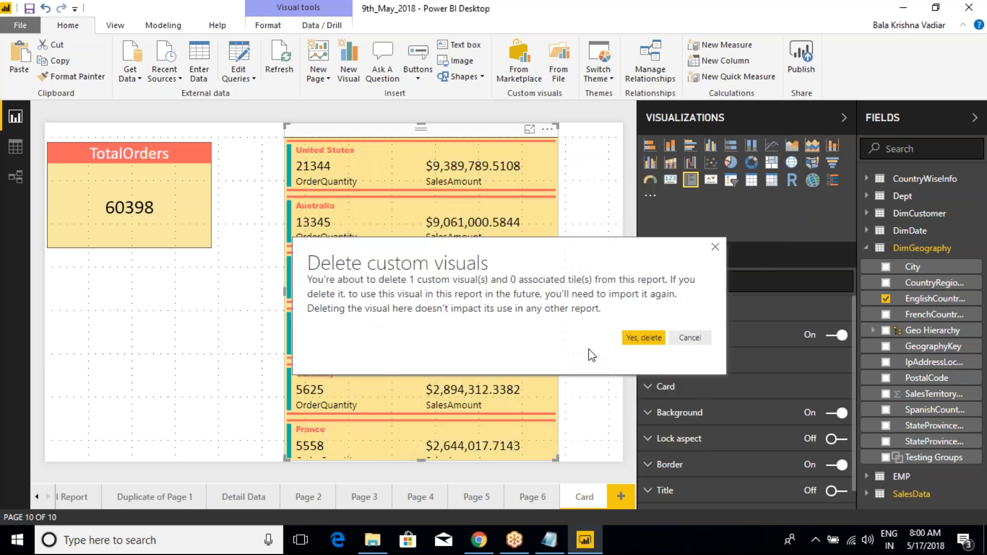
left_click(644, 338)
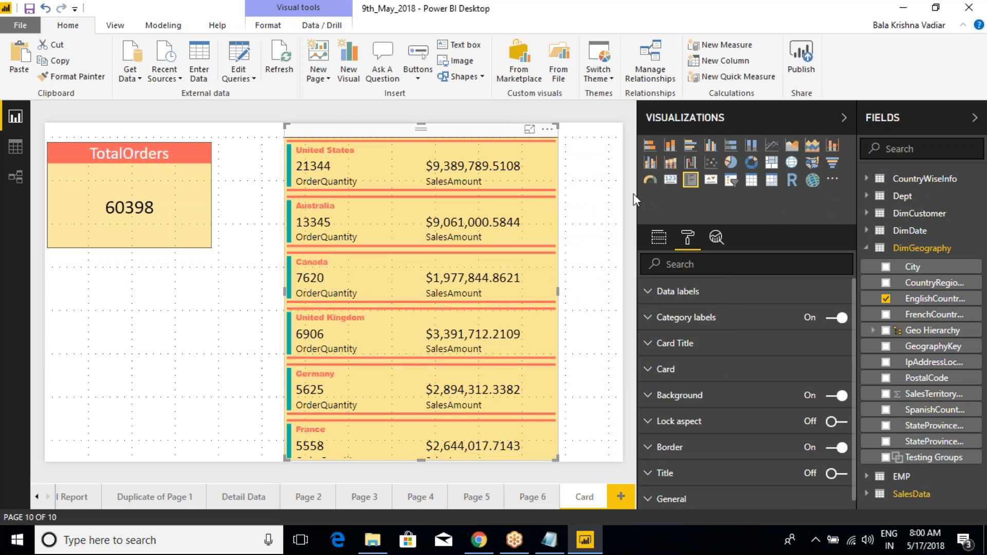
- Narrow the Visualizations pane to widen the report canvas, and check which custom visuals remain available for deletion
left_click_drag(637, 195, 705, 197)
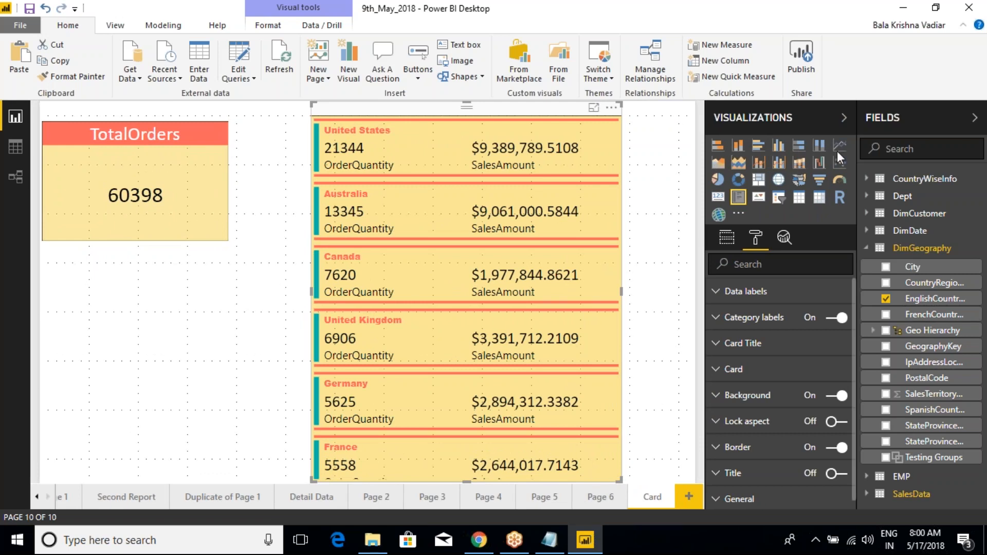
left_click(738, 213)
left_click(748, 272)
left_click(683, 170)
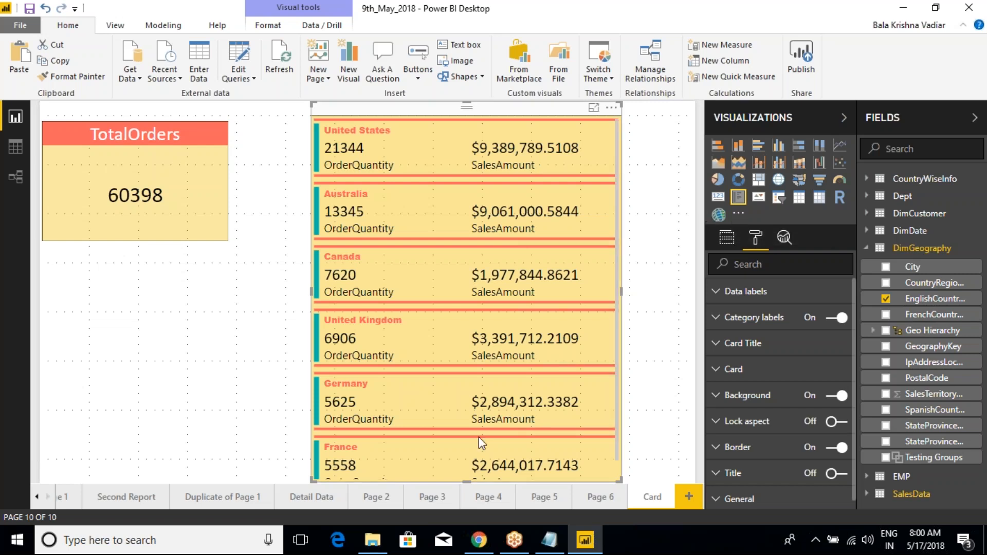
- Switch to the Class Notes in Notepad and highlight the Slicer and Hierarchy Slicer entries
left_click(536, 541)
left_click_drag(319, 337, 506, 334)
left_click(506, 335)
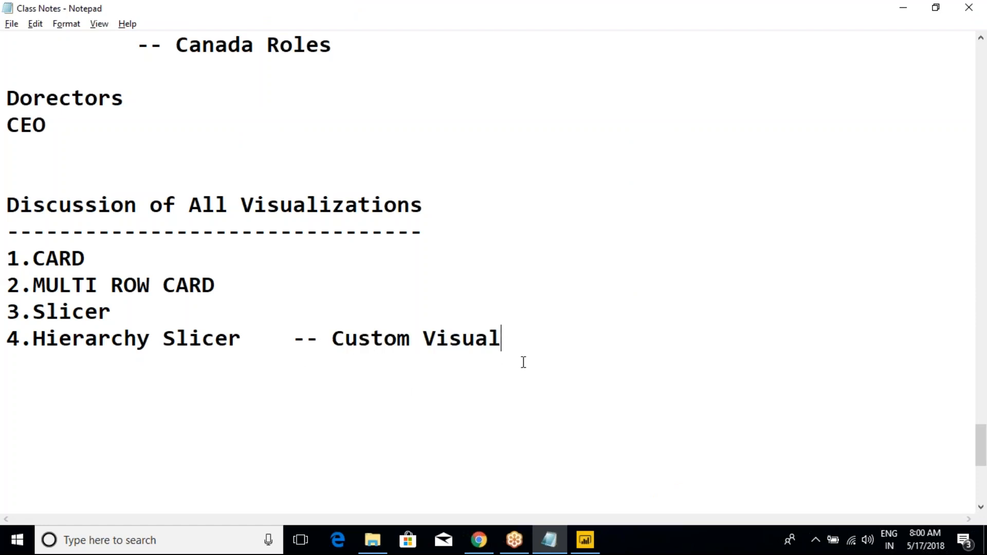
left_click_drag(513, 337, 8, 314)
left_click(72, 312)
left_click(520, 337)
left_click_drag(520, 337, 6, 311)
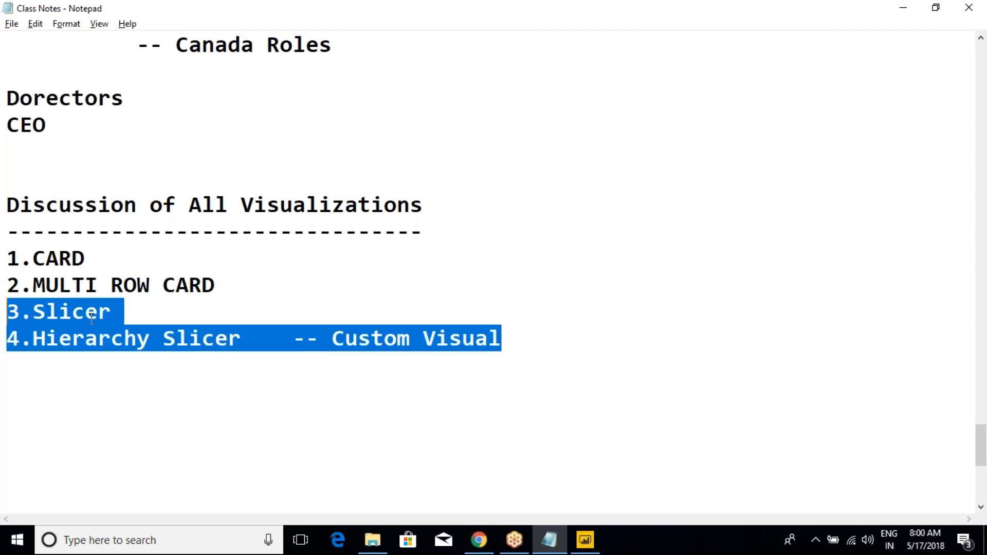
left_click(86, 312)
- Switch to Power BI Desktop, shift the TotalOrders card and multi-row card to the right, and narrow the TotalOrders card
key("alt+Tab")
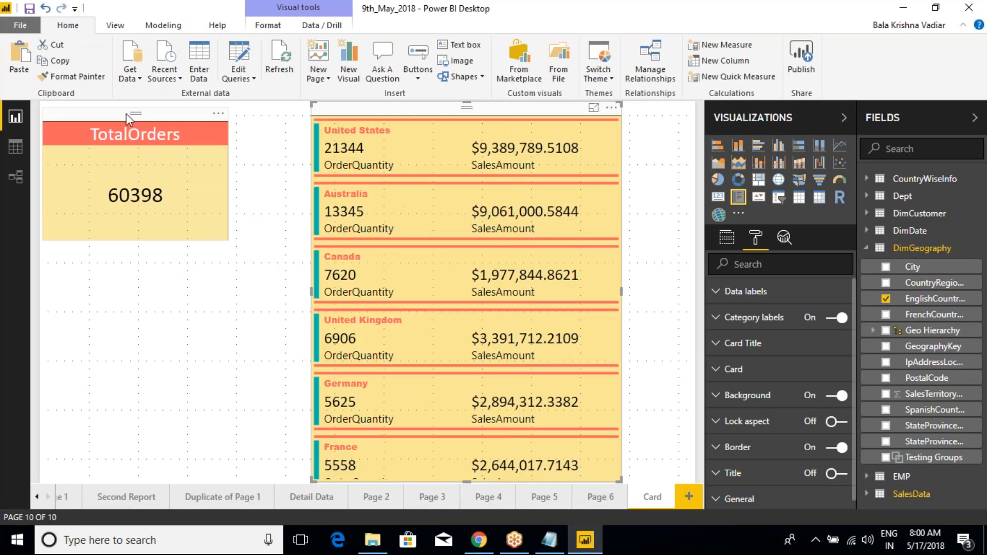
left_click_drag(126, 113, 183, 114)
left_click_drag(362, 112, 430, 107)
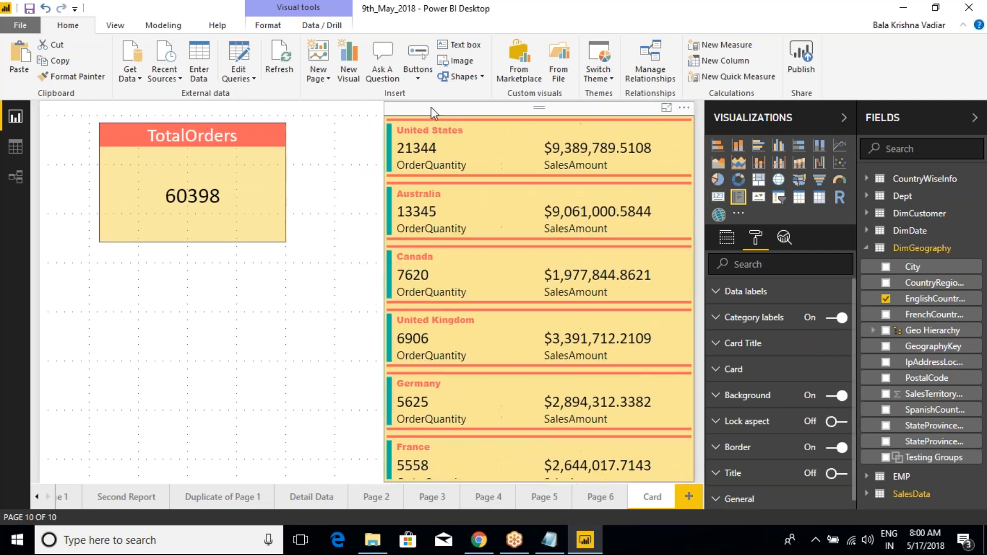
left_click_drag(157, 110, 248, 106)
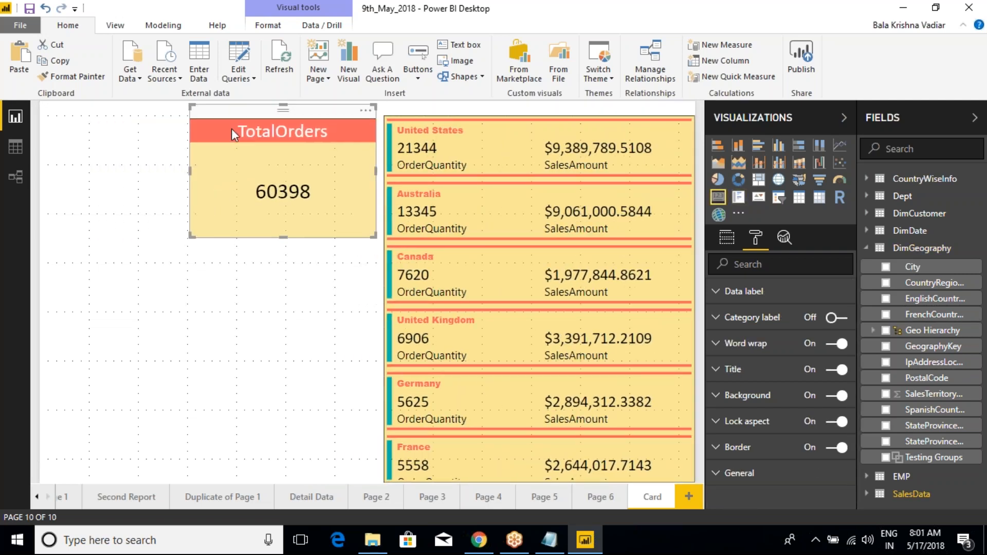
left_click_drag(190, 169, 224, 166)
left_click(224, 166)
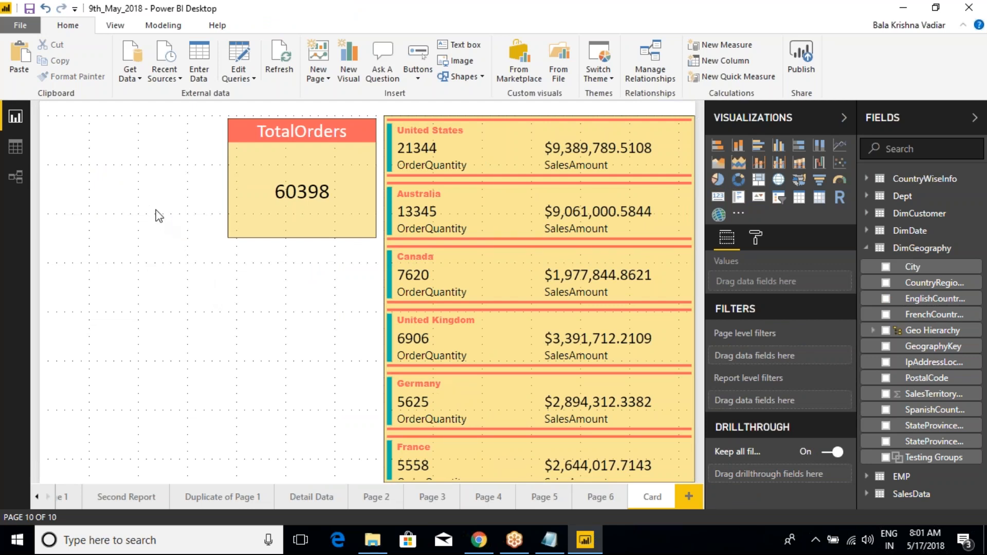
- Add a slicer to the Card page, narrow it, and place it to the left of the TotalOrders card
left_click(777, 202)
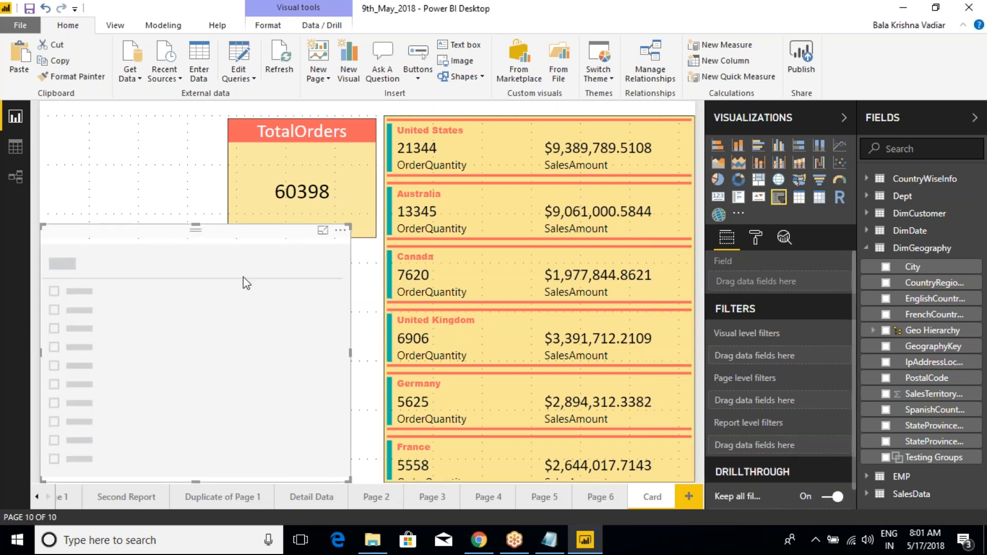
left_click_drag(351, 344, 220, 339)
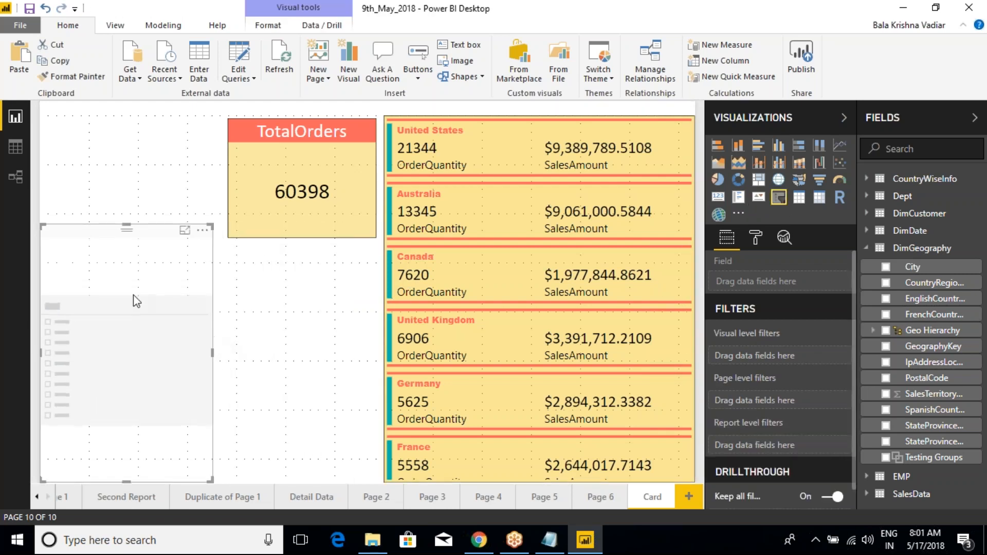
left_click_drag(101, 241, 105, 134)
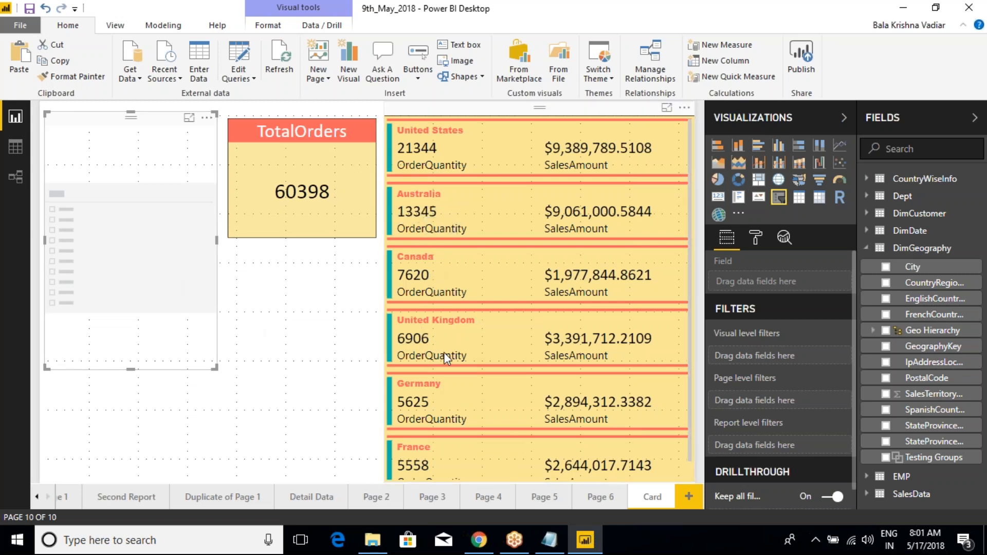
- Review the country rows of the multi-row card from United States to France
scroll(443, 352, "down", 1)
scroll(475, 329, "up", 1)
scroll(448, 323, "down", 1)
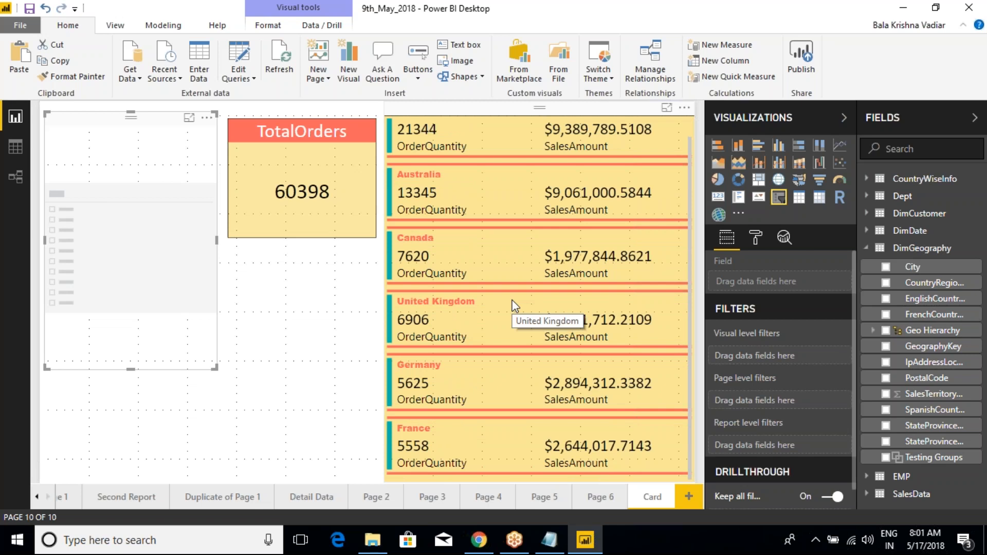
scroll(513, 307, "up", 1)
scroll(584, 275, "down", 1)
scroll(566, 308, "up", 1)
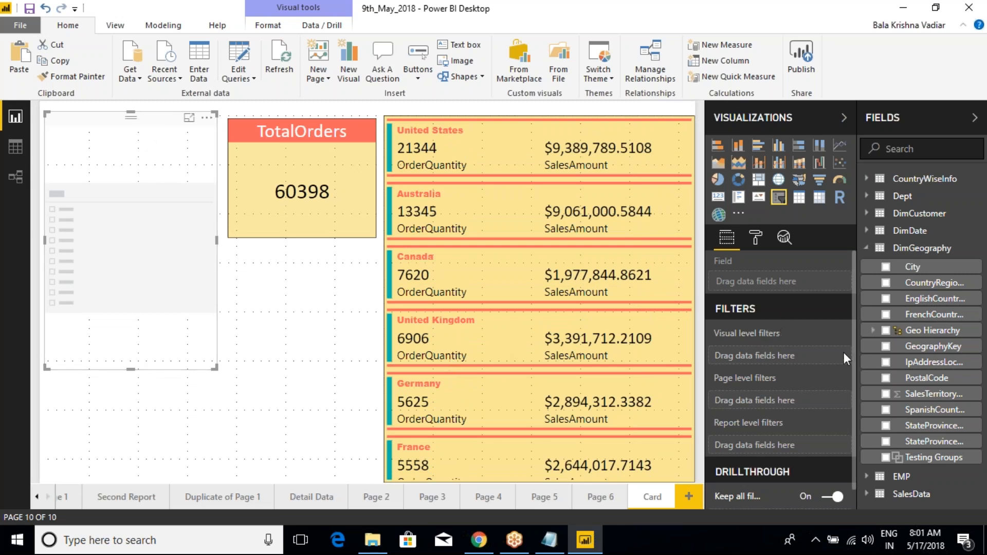
- Assign EnglishCountryRegionName from DimGeography to the slicer, and replace it with the City field
left_click(249, 283)
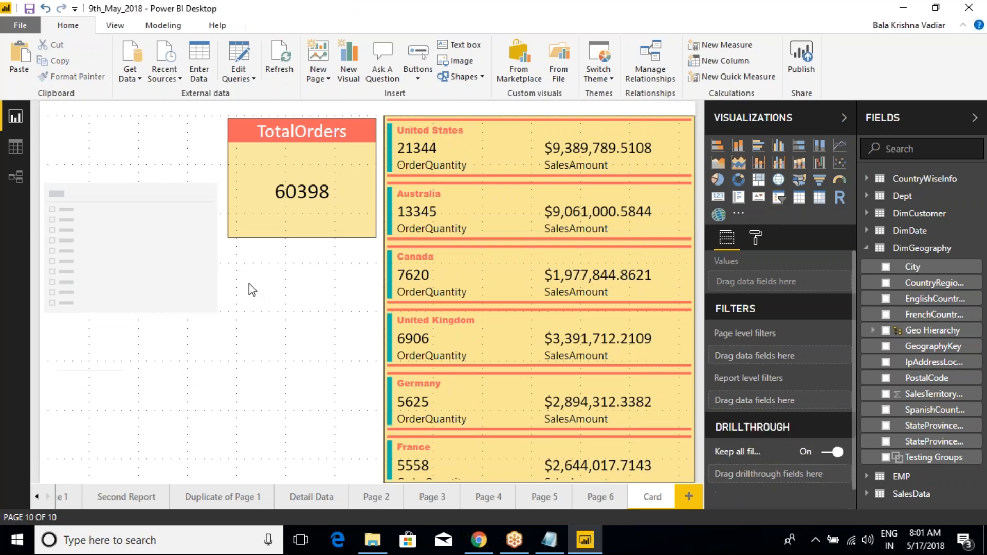
left_click(148, 163)
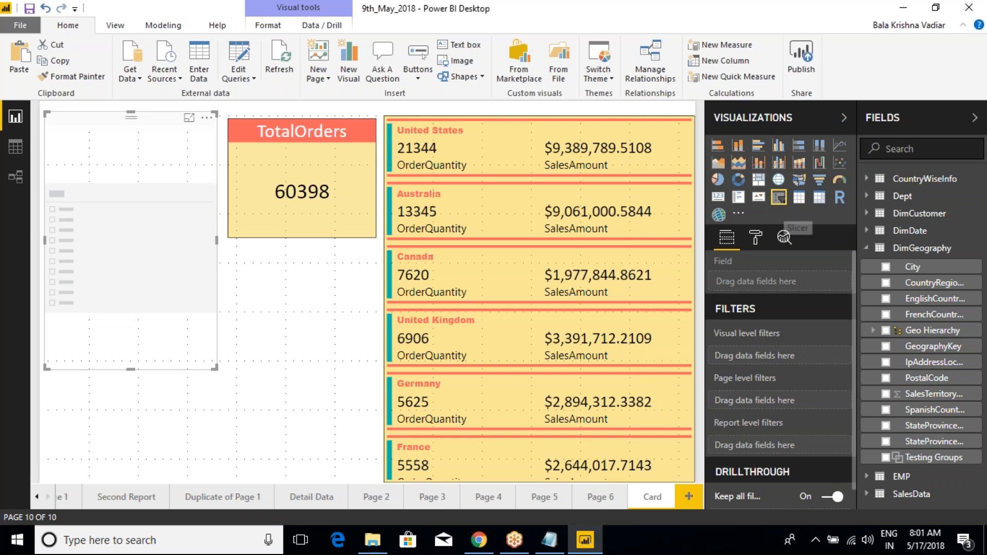
left_click_drag(926, 301, 796, 291)
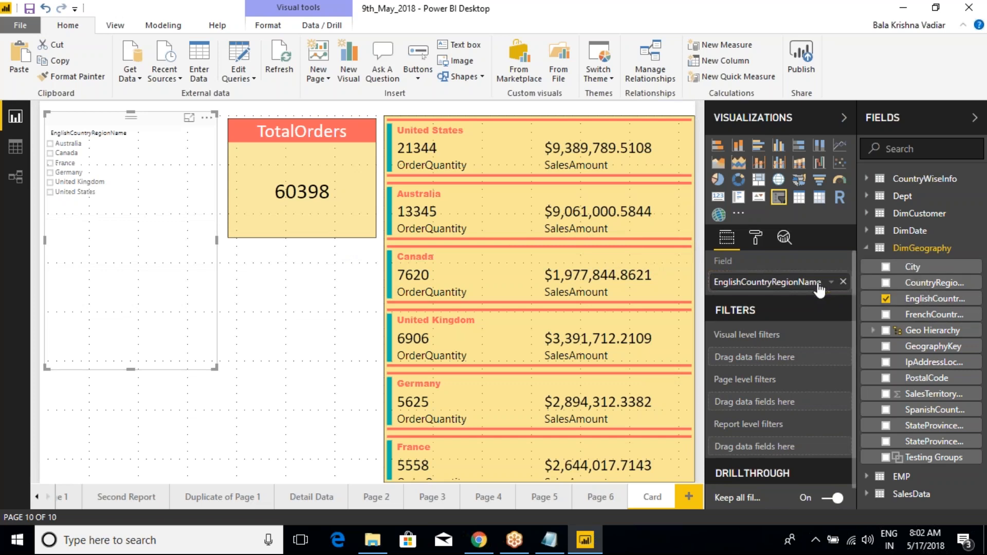
left_click_drag(819, 291, 822, 284)
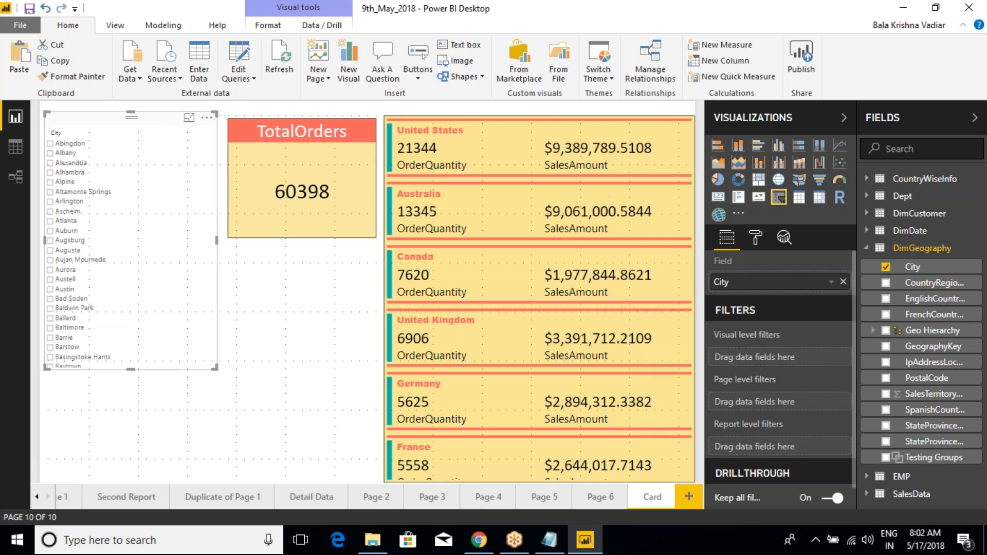
- Set the text size of the slicer's items to 22
left_click(755, 238)
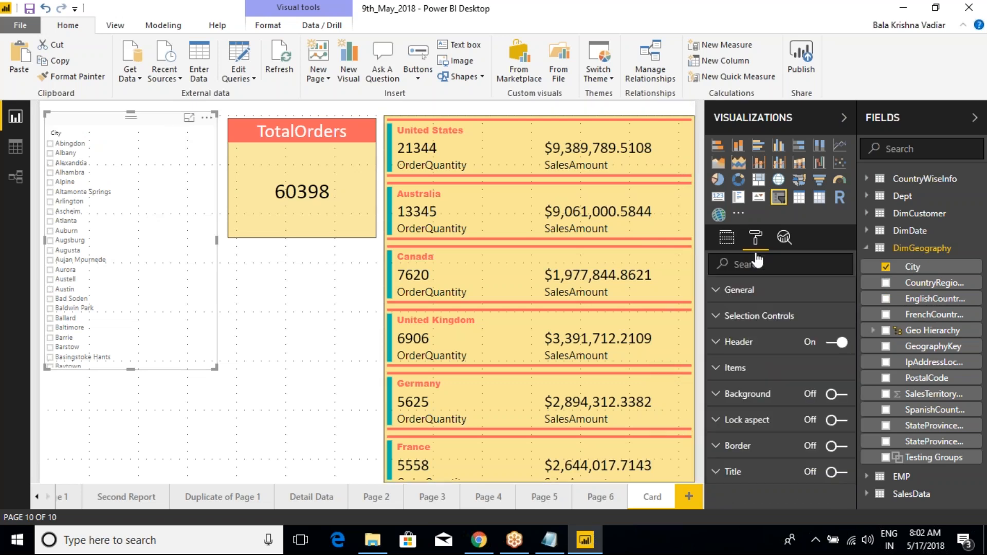
left_click(718, 371)
left_click(838, 470)
left_click(838, 469)
left_click(838, 470)
left_click(838, 470)
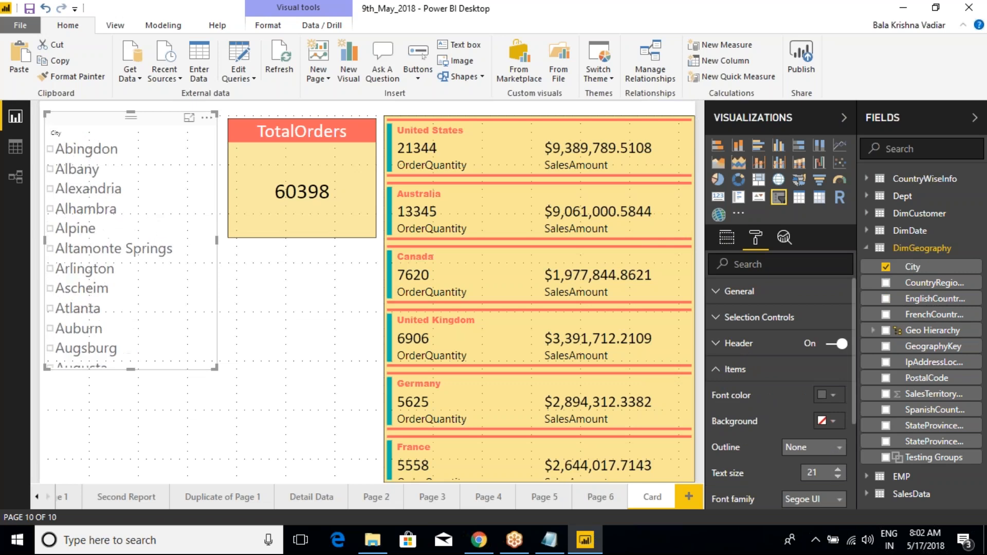
left_click(838, 470)
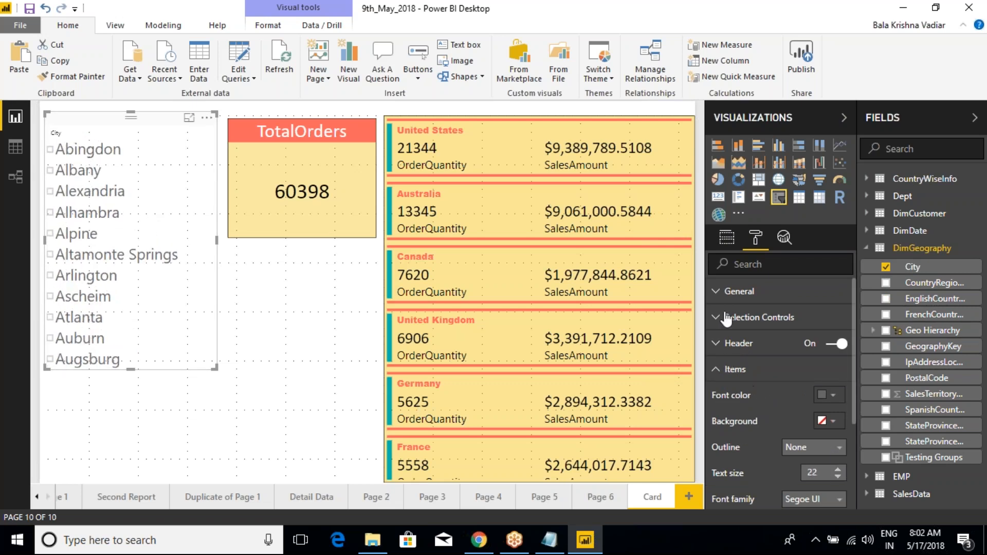
- Replace the slicer's City field with EnglishCountryRegionName from DimGeography
left_click(726, 237)
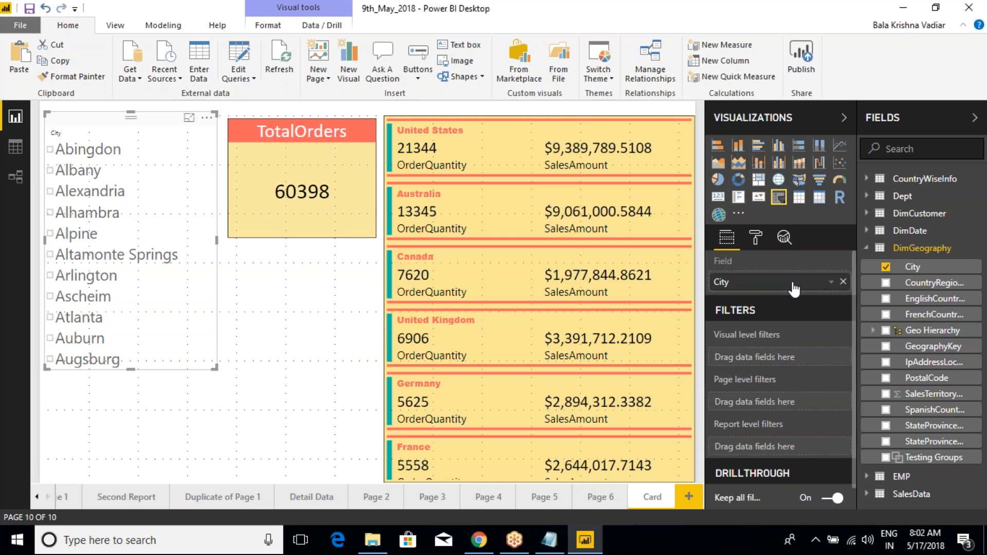
left_click_drag(934, 299, 794, 287)
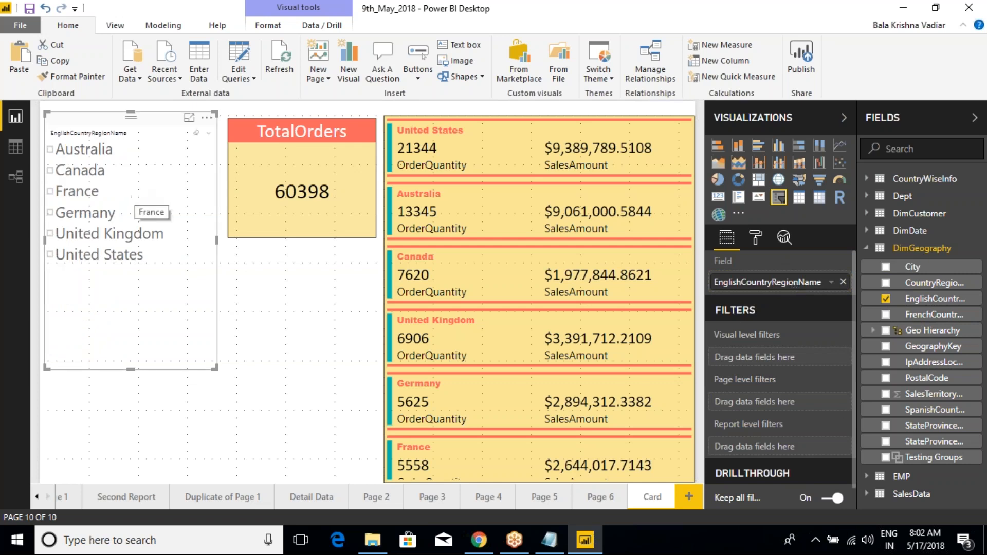
- Save the report and filter the cards through the slicer by France, Germany, United Kingdom, and Germany again
left_click(30, 8)
left_click(50, 192)
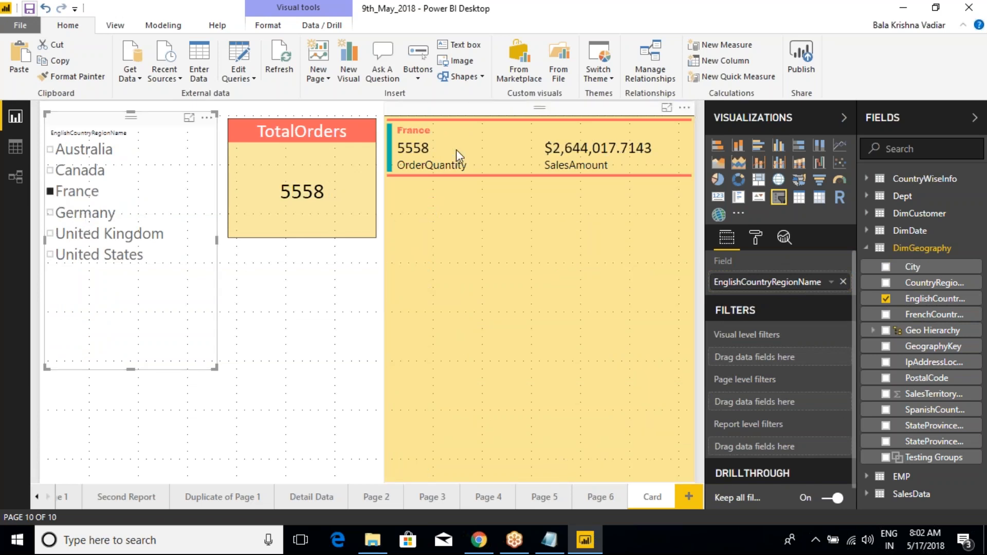
left_click(53, 214)
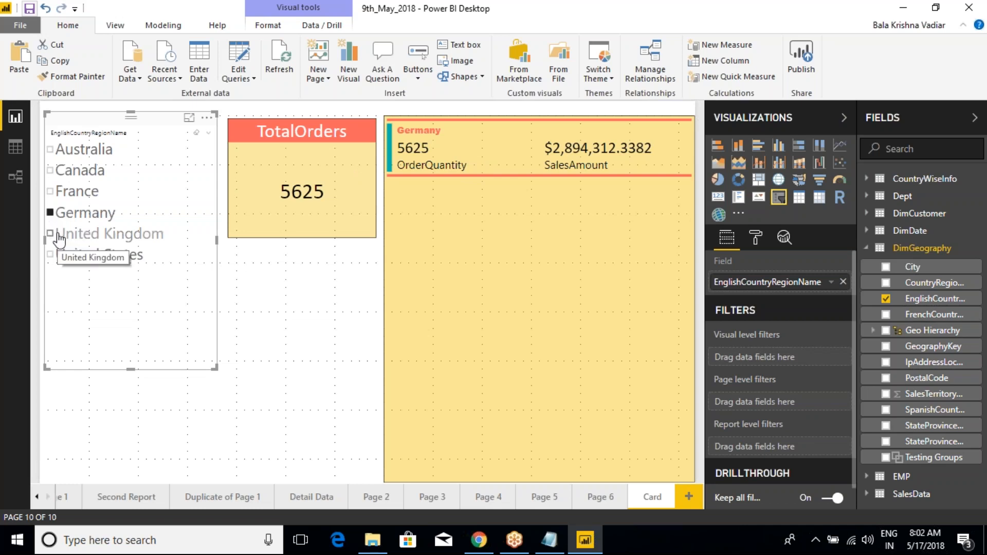
left_click(59, 236)
left_click(55, 214)
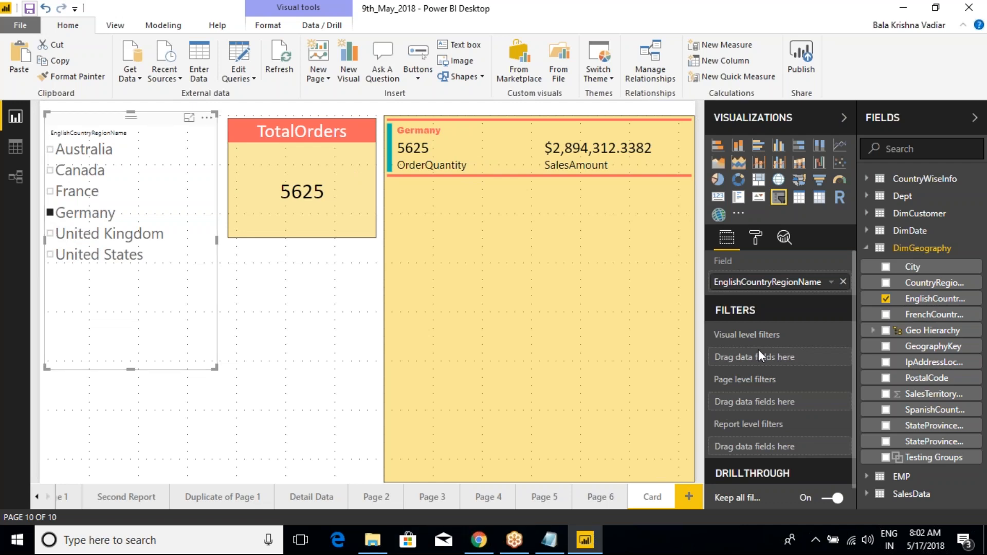
- Examine the slicer's formatting sections, marking the common ones and bracketing Selection Controls, Header and Items, and clear the marks
left_click(756, 239)
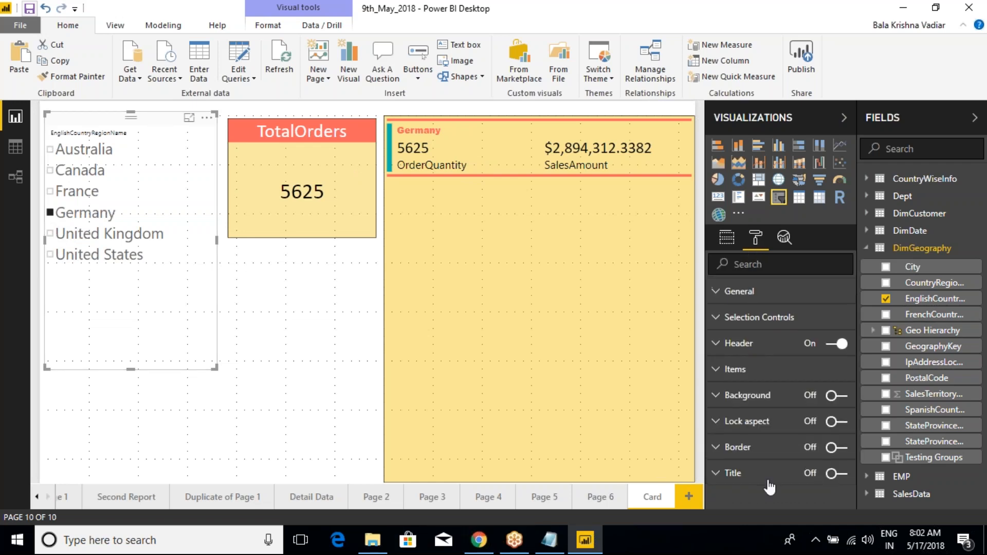
key("ctrl+2")
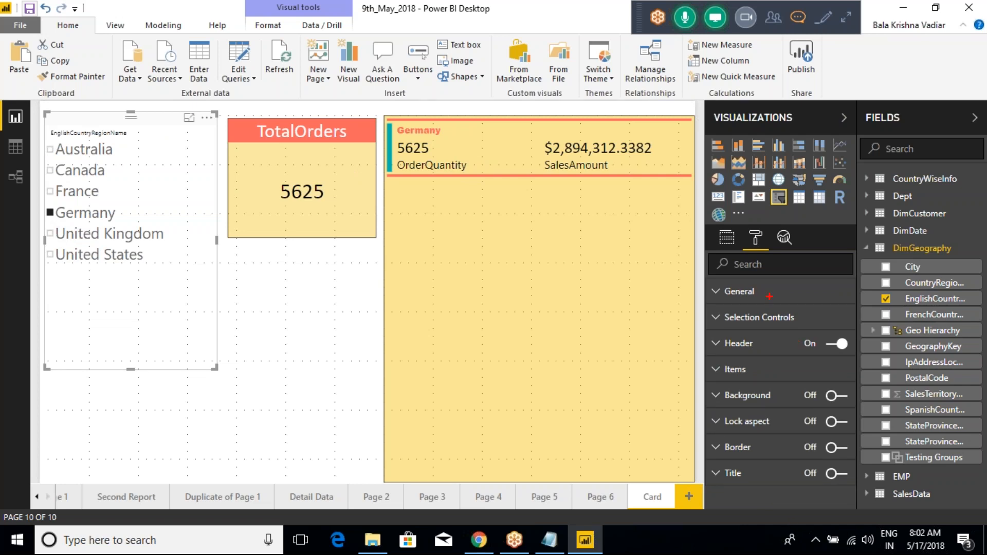
left_click_drag(734, 403, 764, 394)
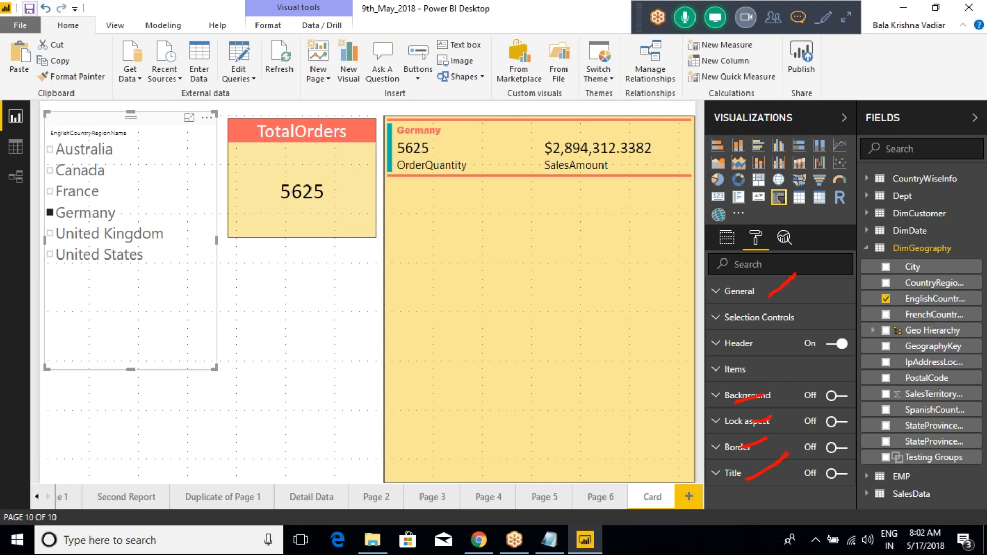
mouse_move(672, 313)
left_mouse_down()
mouse_move(712, 317)
mouse_move(673, 363)
mouse_move(697, 371)
mouse_move(706, 346)
left_mouse_up()
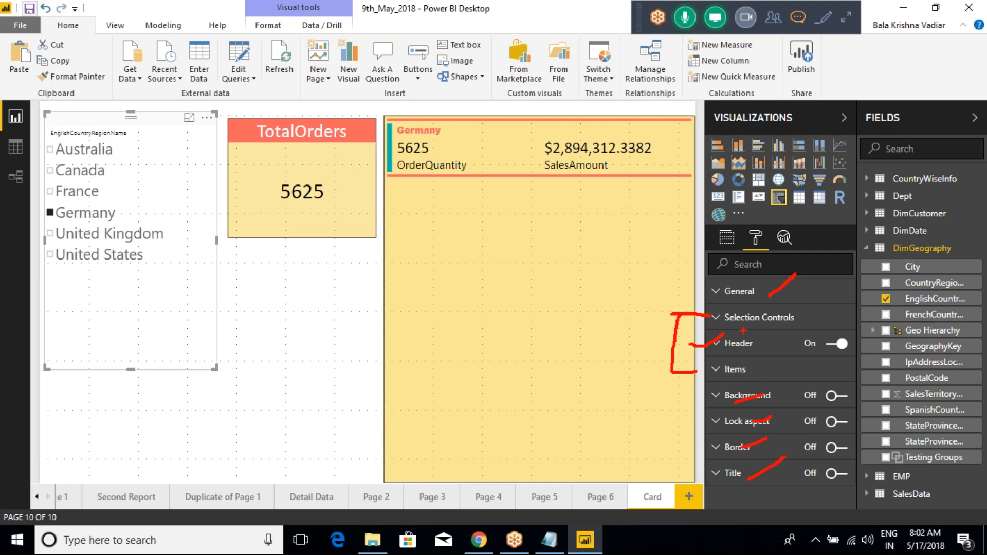
key("Escape")
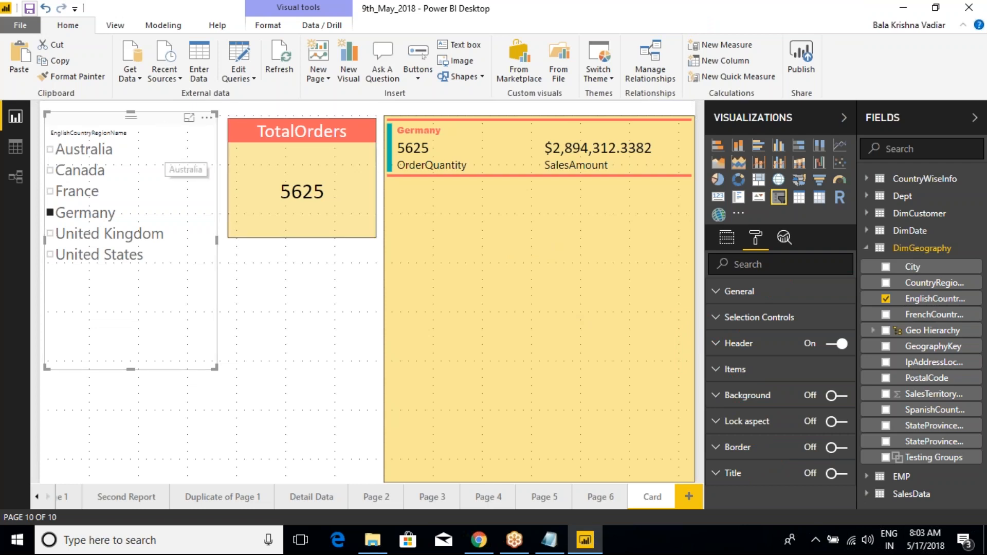
- Try France and Germany as single selections in the slicer, and turn off its Single Select option
left_click(725, 319)
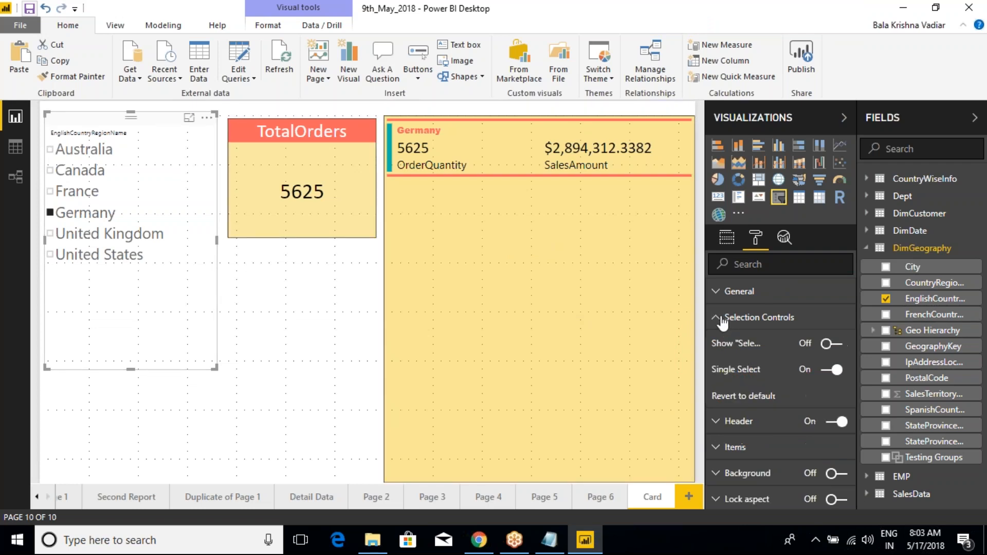
left_click(50, 192)
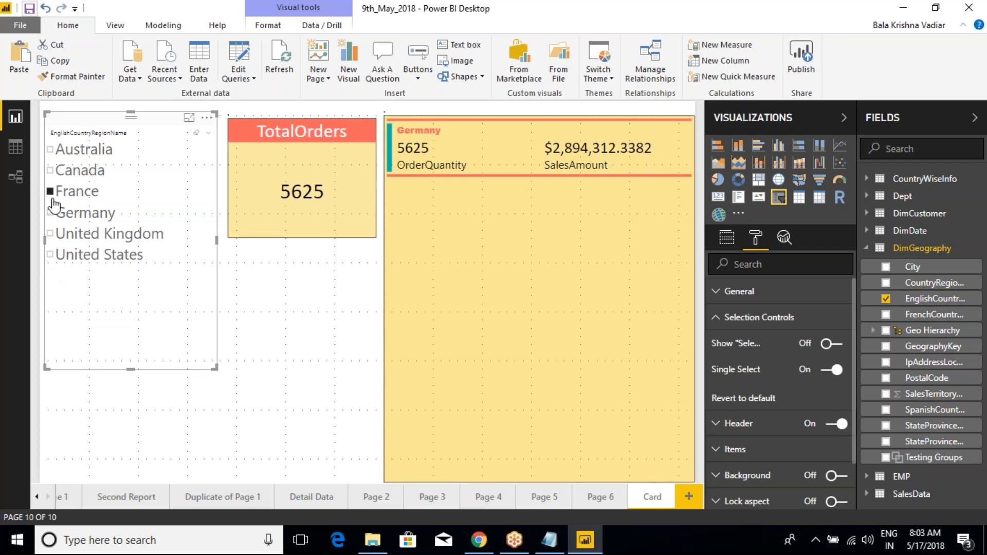
left_click(52, 213)
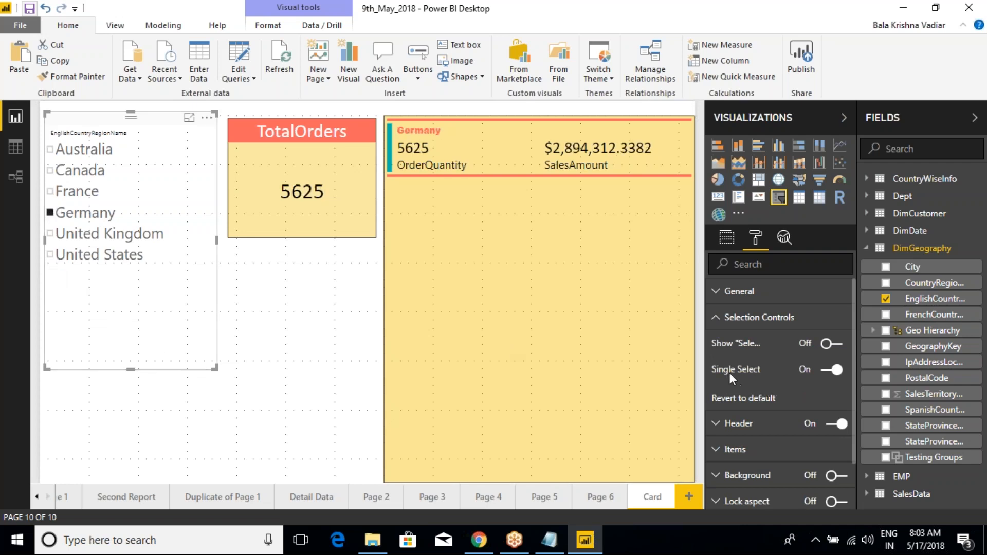
left_click(828, 374)
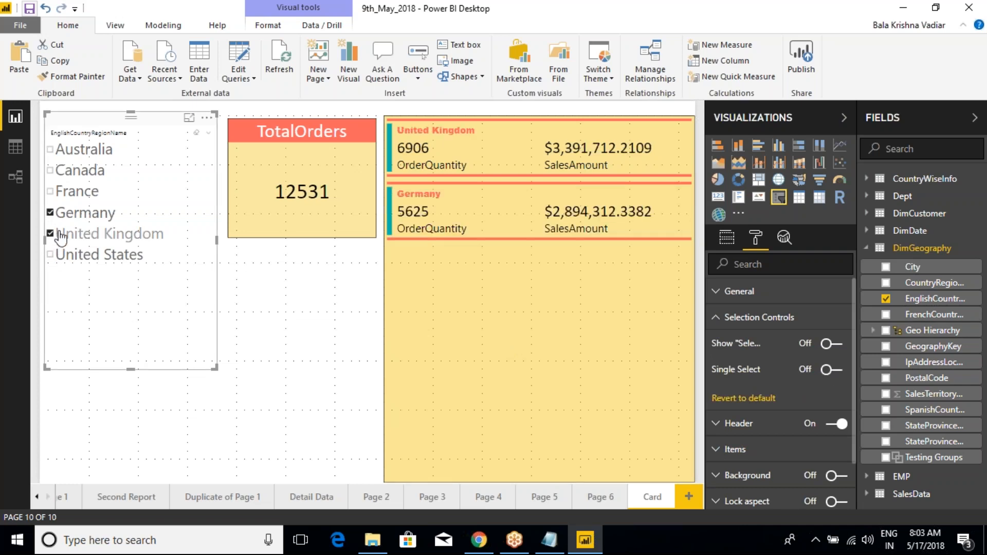
- Build a multiple selection of all six countries in the slicer, toggling Germany off and back on
left_click(67, 193)
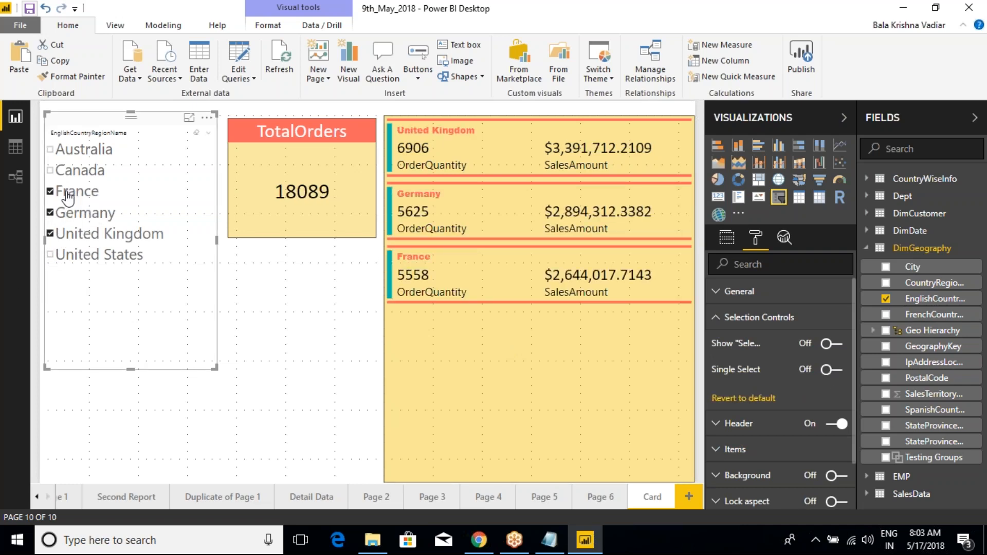
left_click(66, 213)
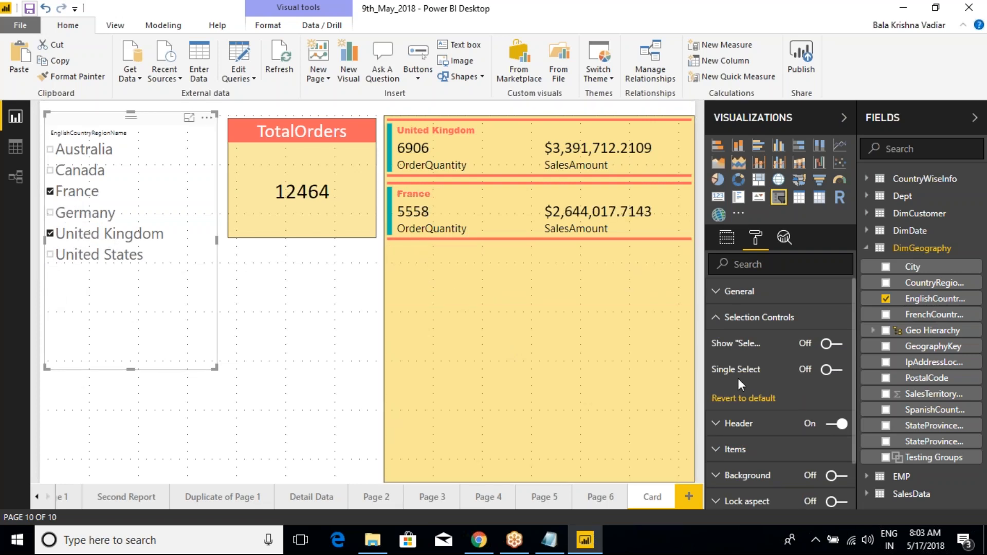
left_click(51, 150)
left_click(50, 171)
left_click(50, 212)
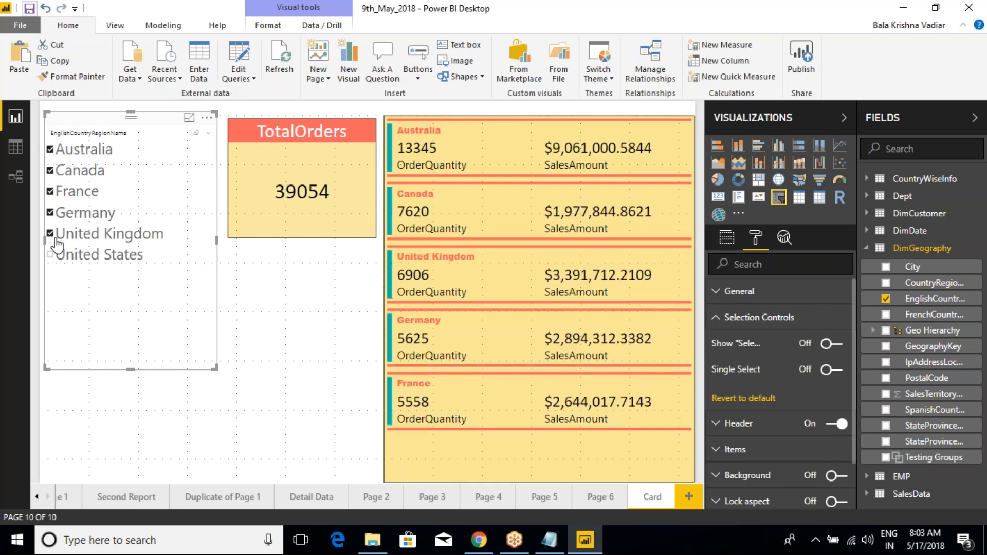
left_click(51, 254)
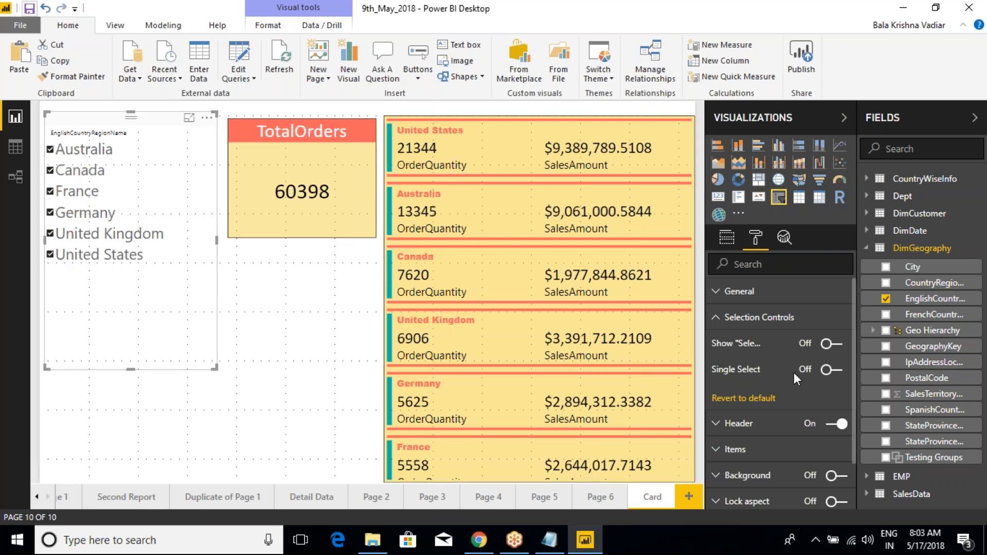
- Turn on the slicer's Select All option and use it to select every country except Canada
left_click(835, 343)
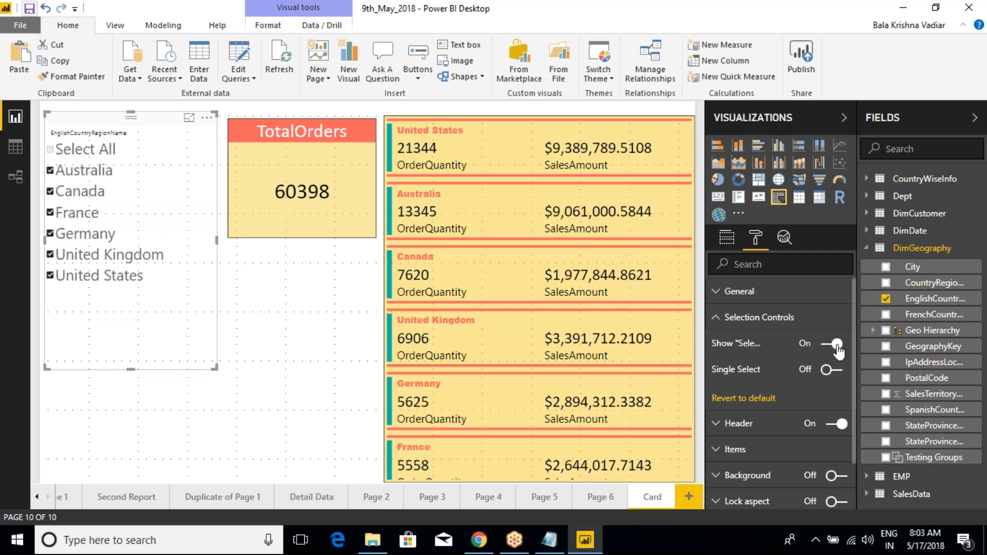
left_click(52, 152)
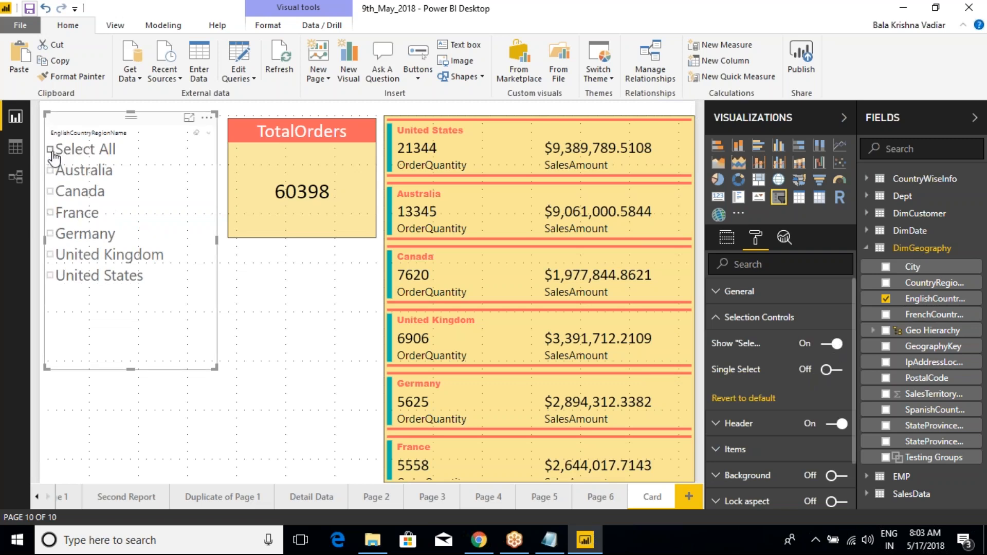
left_click(54, 191)
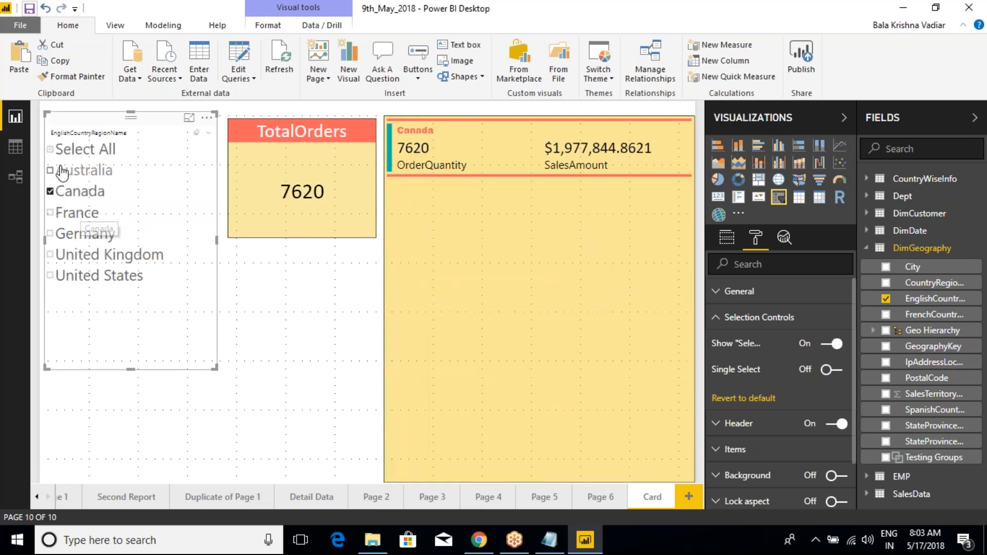
left_click(52, 153)
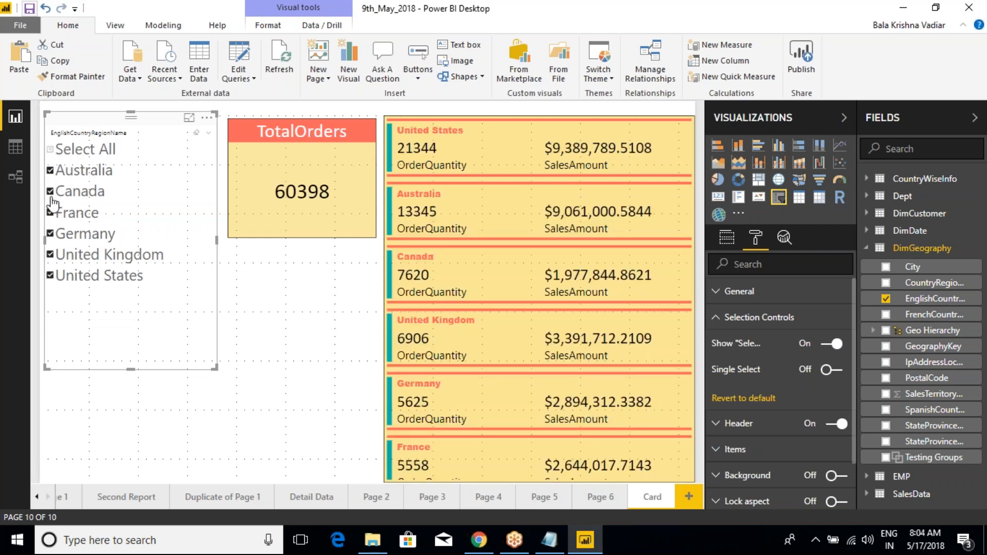
left_click(53, 192)
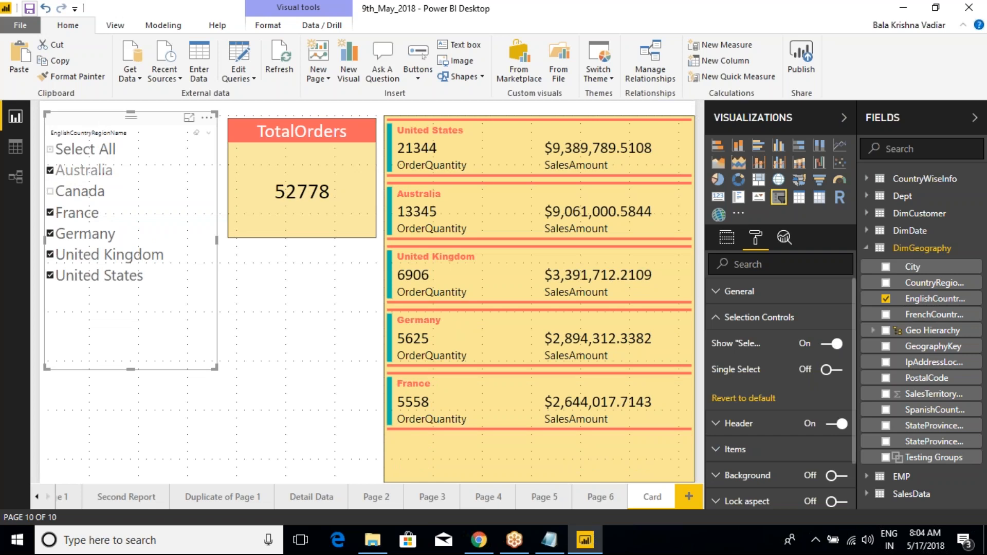
- Shrink the country slicer so that its frame fits the list of countries more closely
left_click(244, 304)
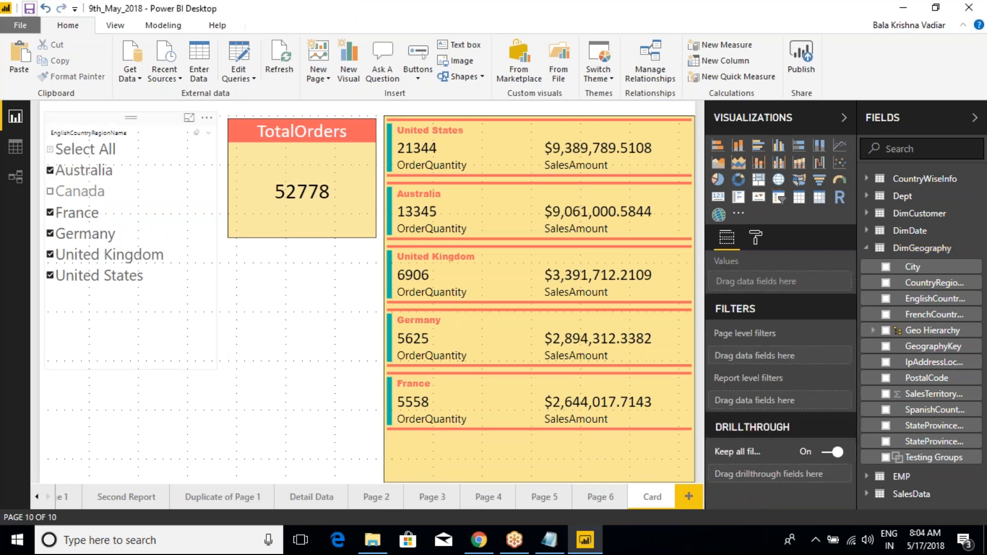
left_click(107, 129)
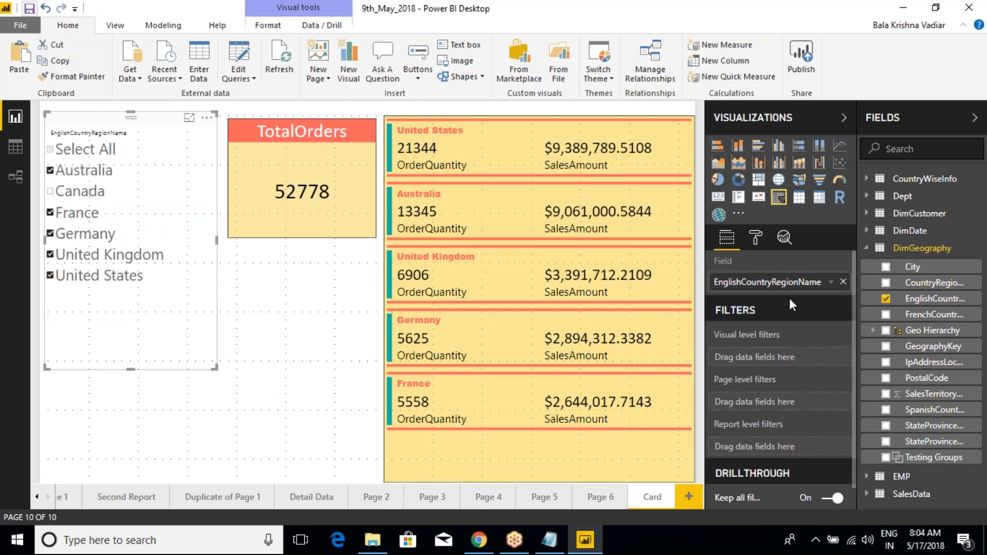
left_click_drag(216, 367, 192, 312)
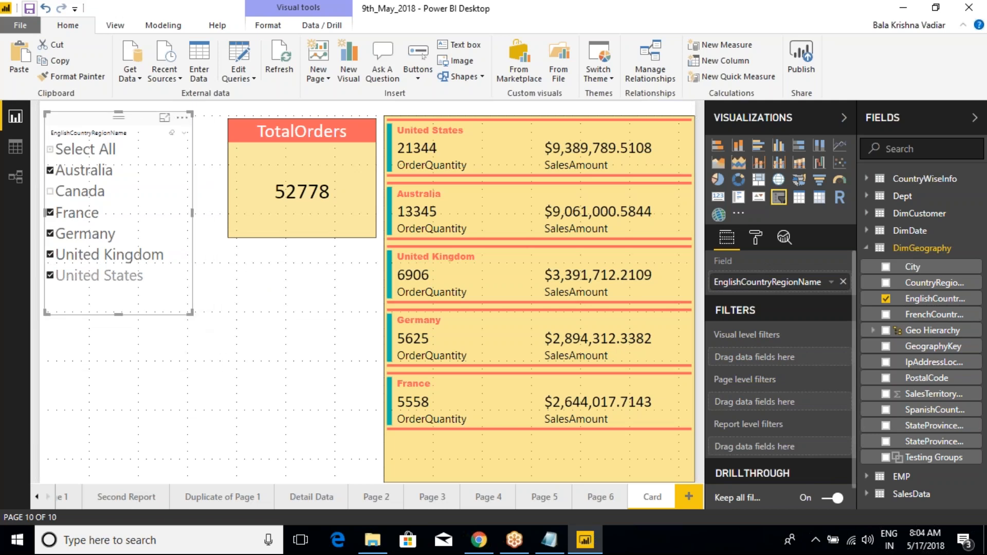
- Increase the text size of the slicer's EnglishCountryRegionName header
left_click(754, 238)
left_click(718, 320)
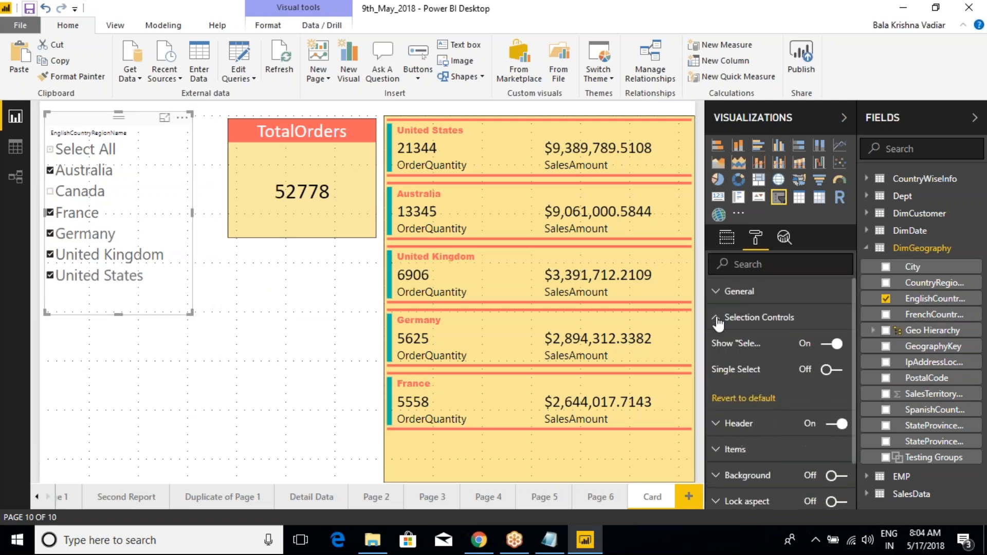
left_click(718, 321)
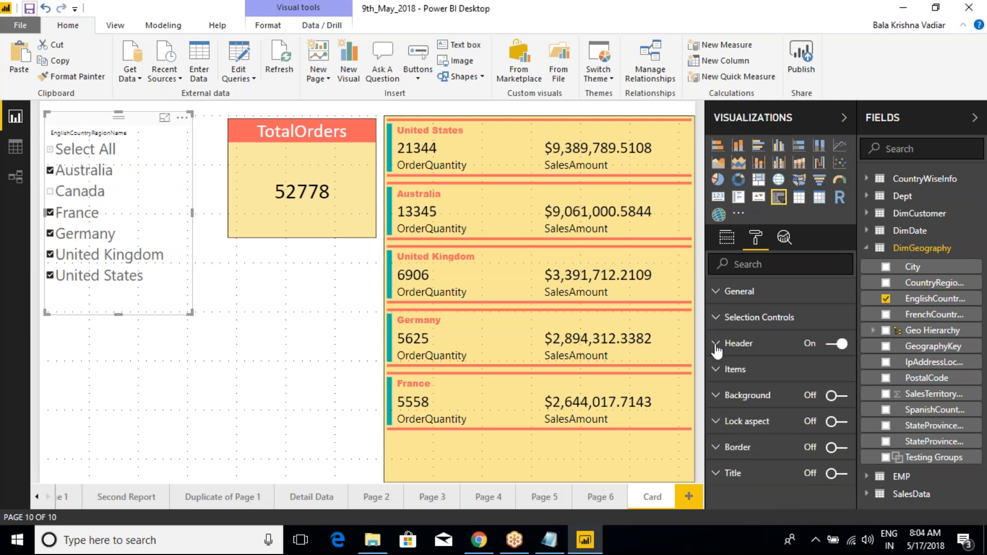
left_click(720, 344)
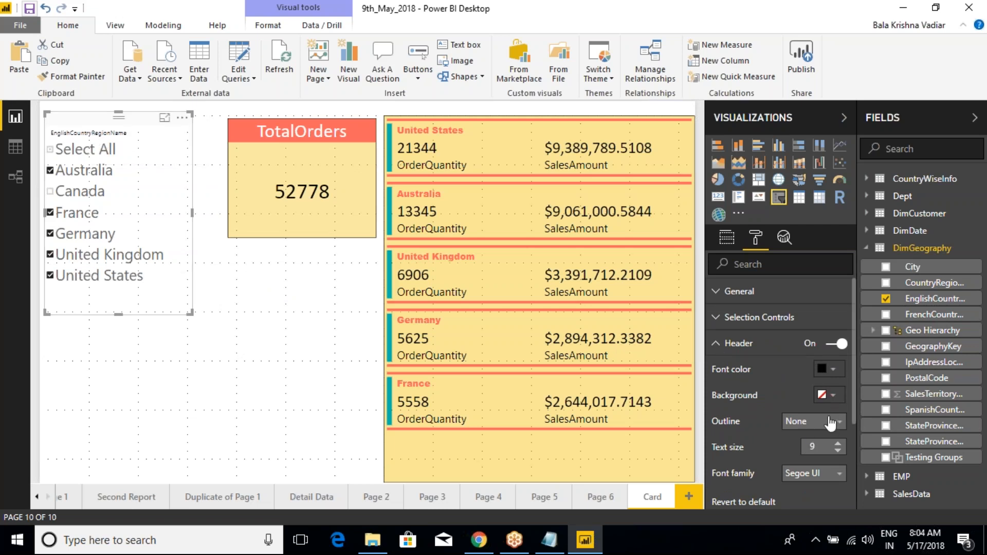
left_click(838, 444)
left_click(838, 444)
left_click(838, 444)
left_click(838, 444)
left_click(837, 444)
left_click(838, 444)
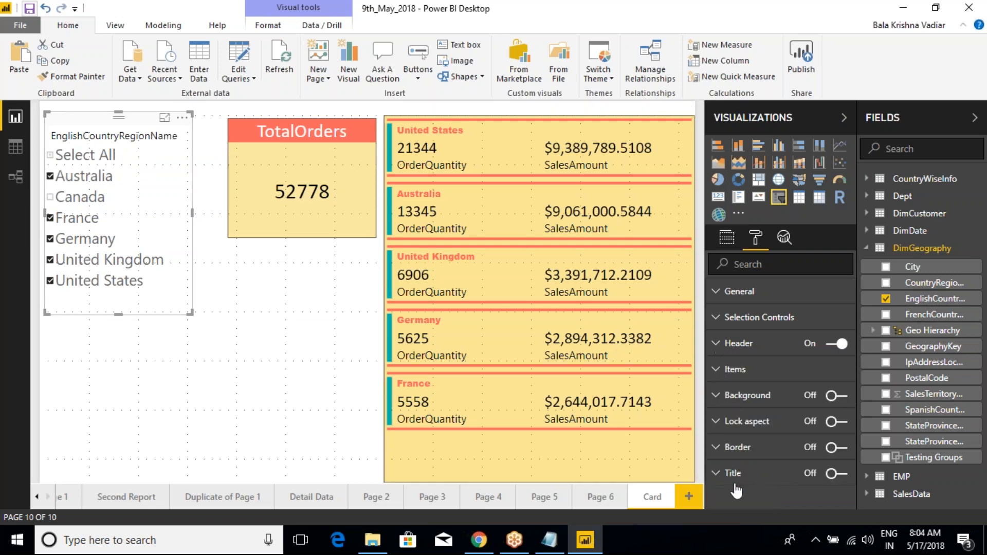
- Turn on the slicer's title and set its text to Country Names
left_click(837, 473)
left_click(715, 472)
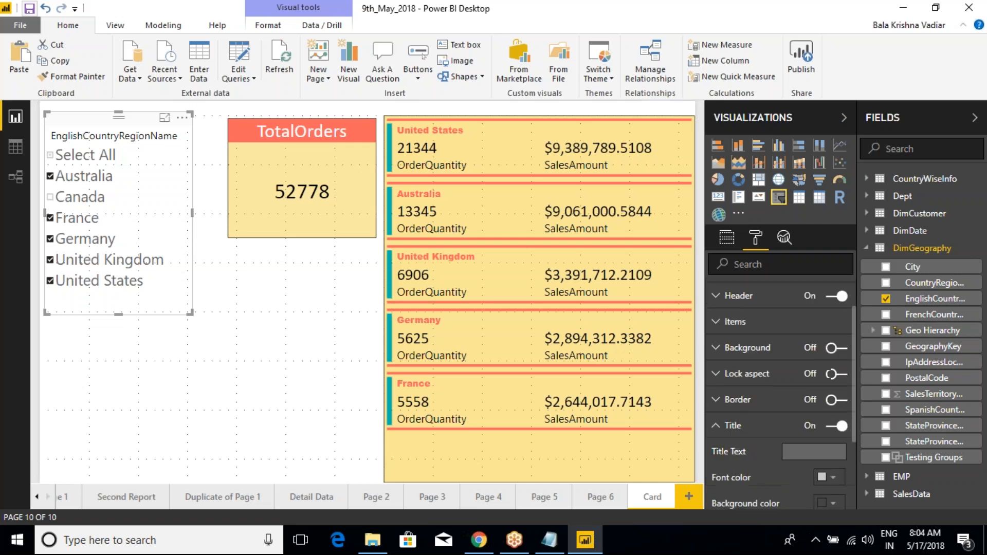
scroll(791, 389, "down", 3)
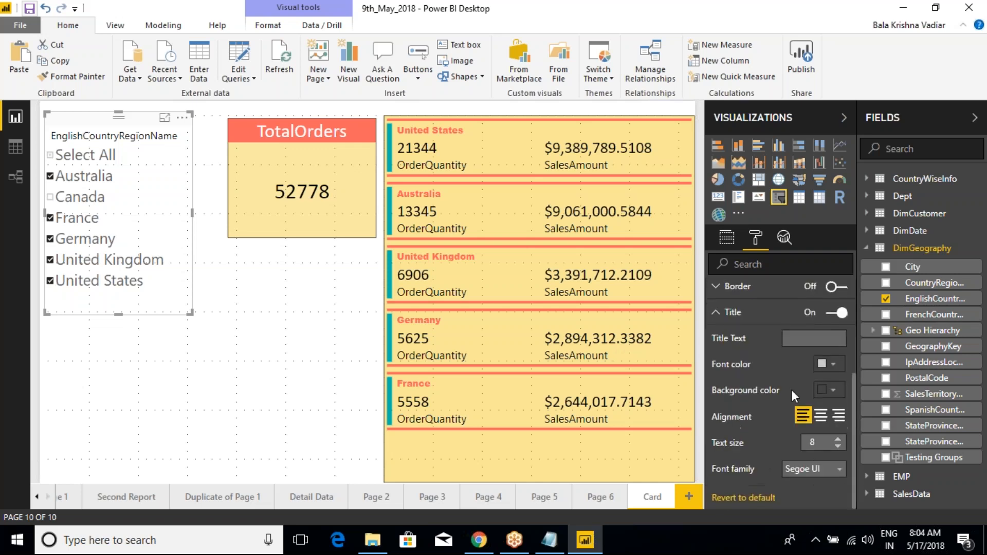
left_click(805, 337)
type("Country")
scroll(805, 336, "down", 2)
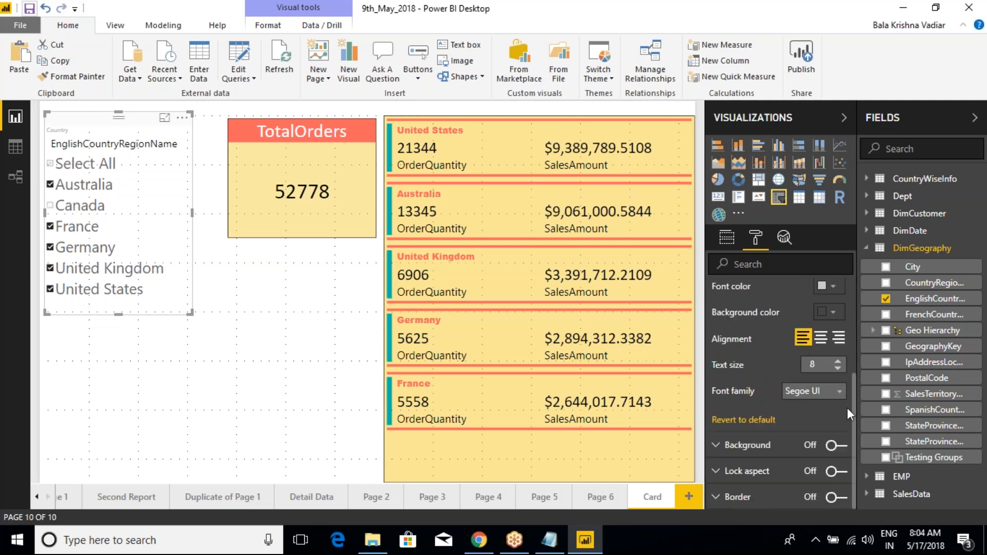
scroll(823, 411, "up", 2)
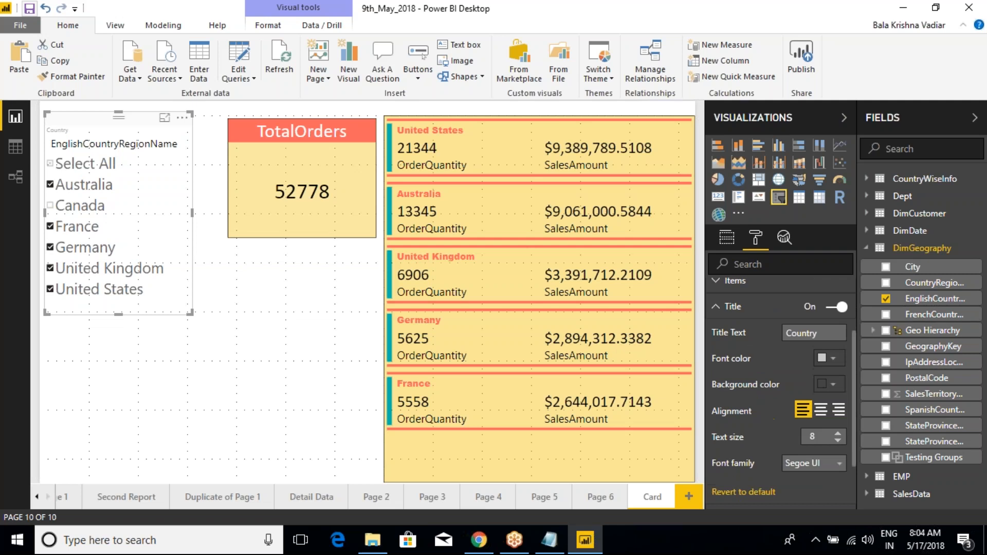
left_click(829, 334)
- Center the slicer's title and set its text size to 19
left_click(821, 410)
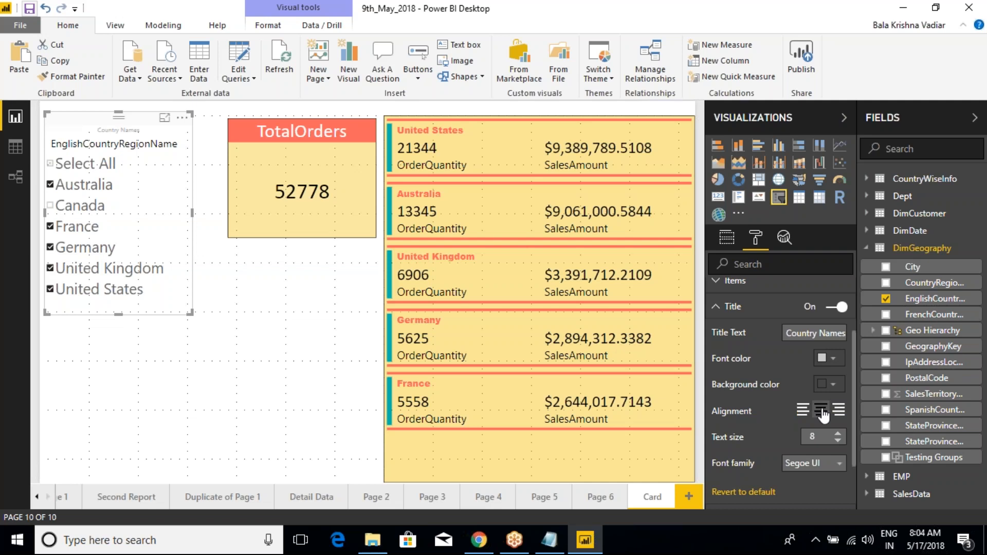
left_click(838, 434)
left_click(838, 435)
left_click(838, 435)
left_click(838, 434)
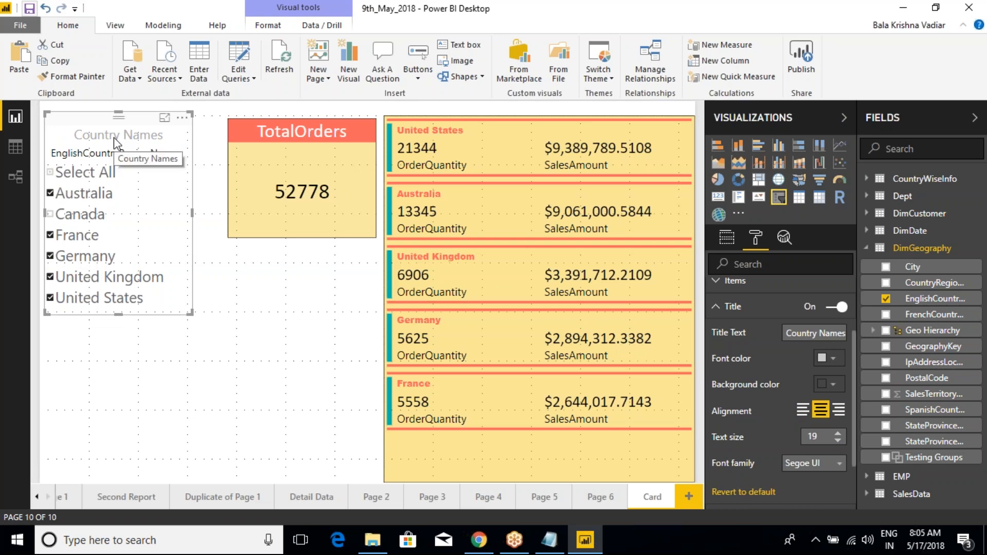
left_click(718, 317)
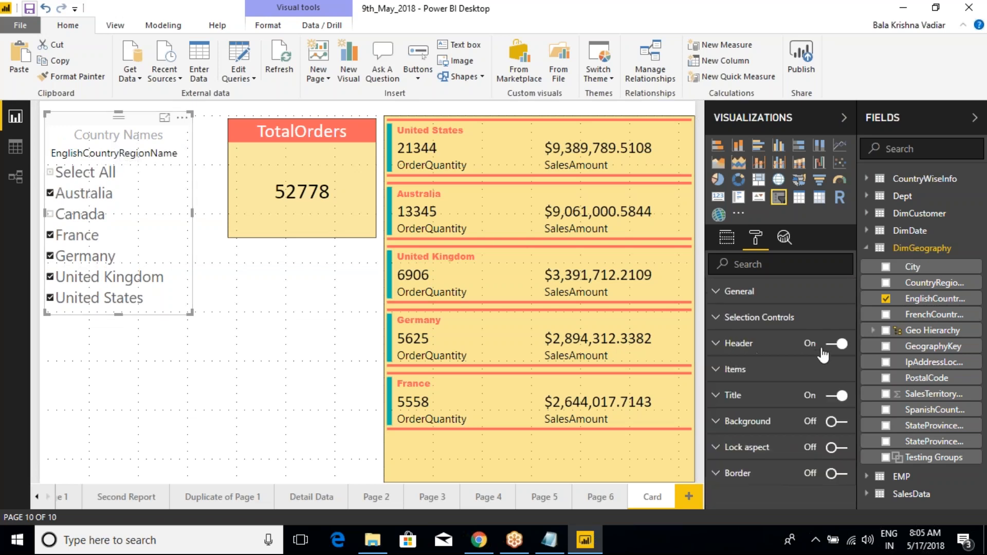
- Toggle the country slicer's header off and back on, and turn the slicer's title off
left_click(833, 344)
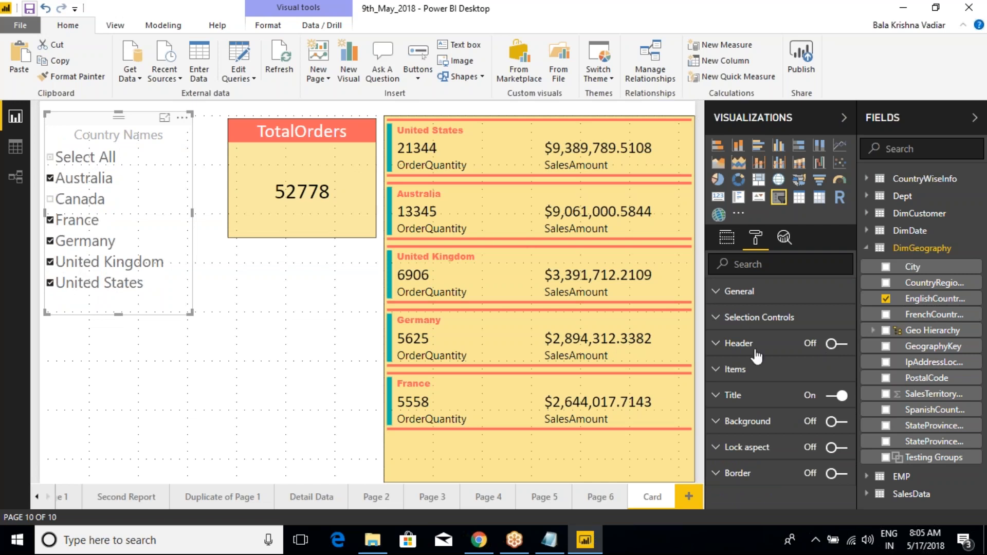
left_click(836, 344)
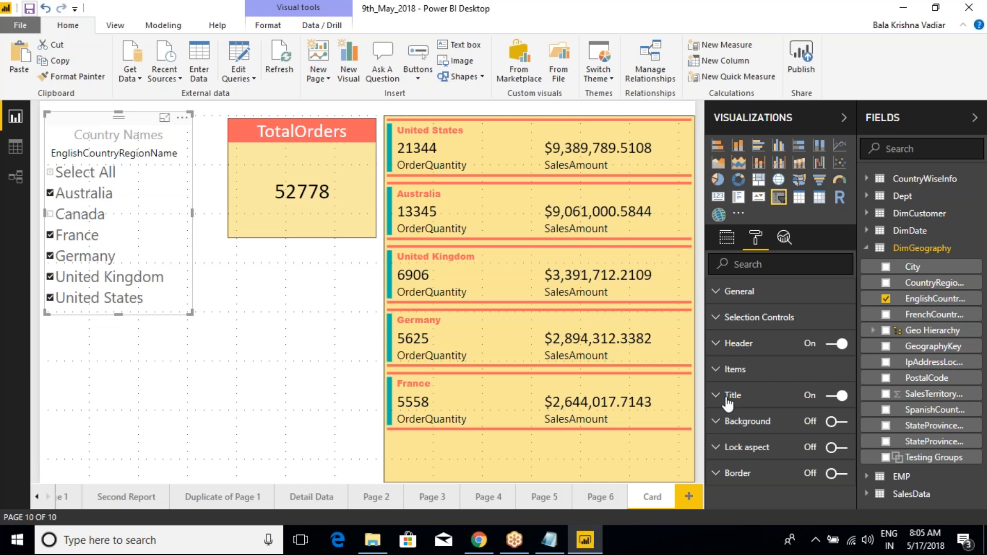
left_click(832, 396)
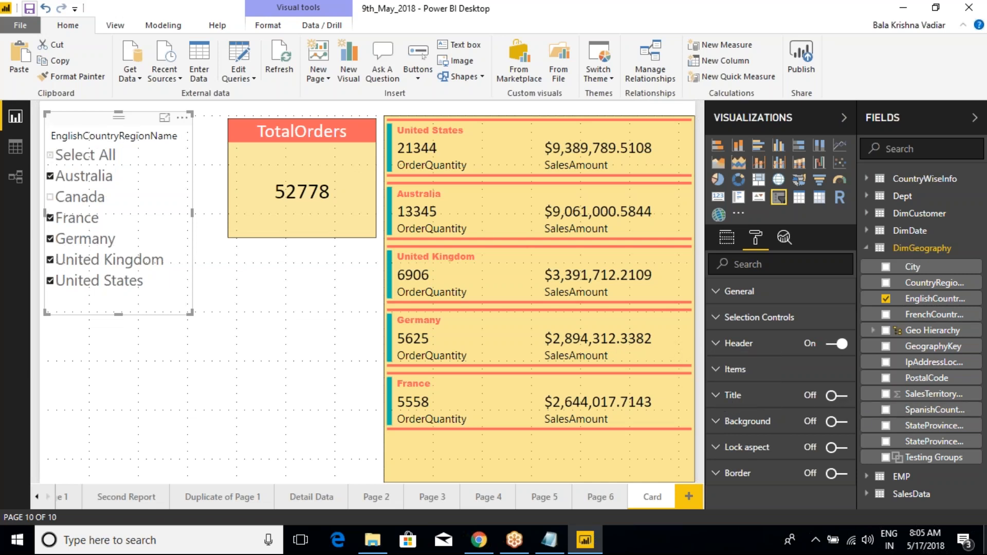
- Set the slicer header's font color to white and its background to the coral red theme color
left_click(717, 344)
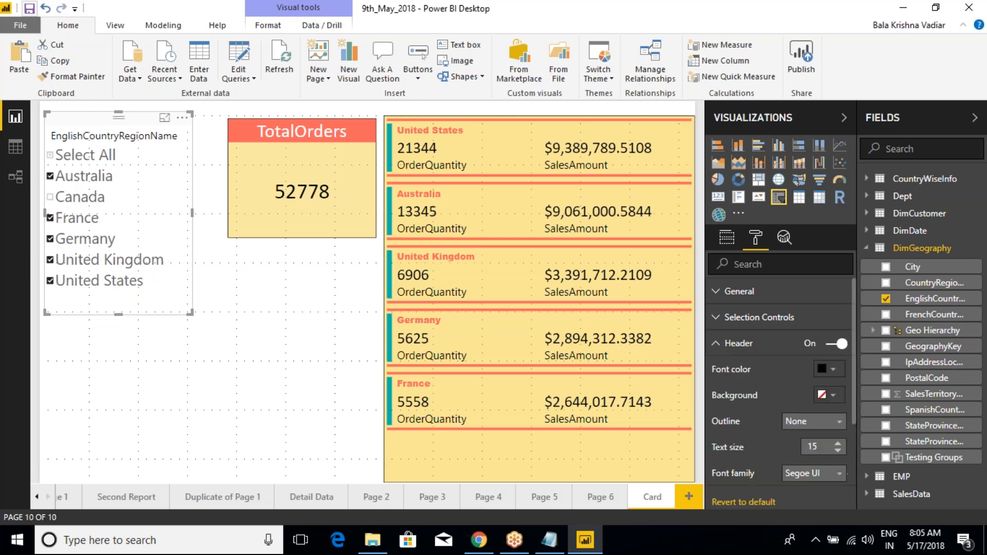
left_click(833, 370)
left_click(777, 401)
left_click(831, 370)
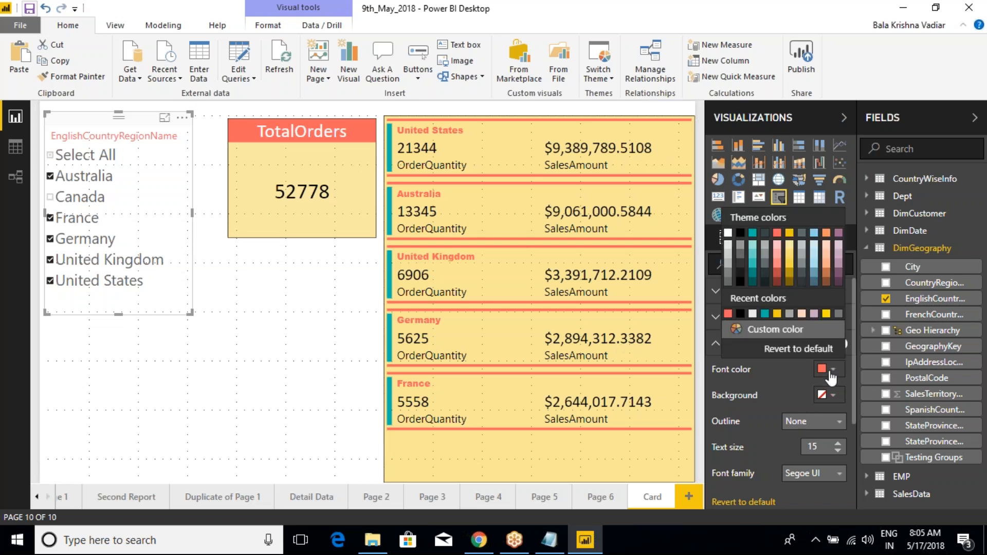
left_click(728, 233)
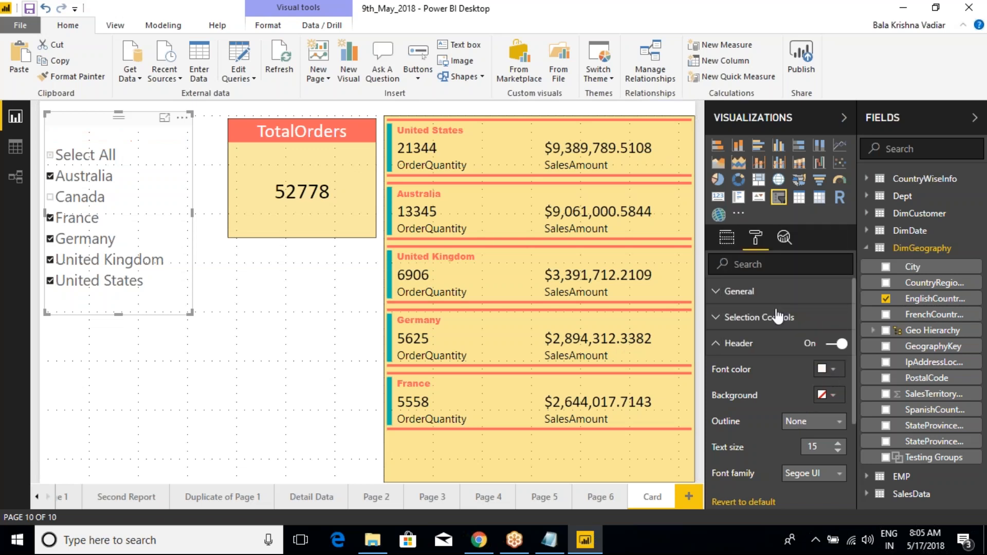
left_click(833, 396)
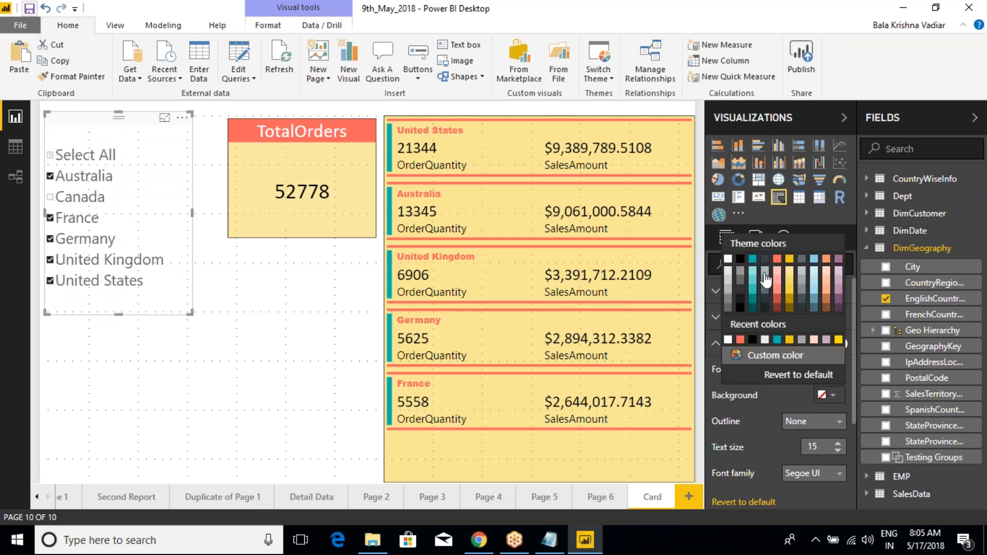
left_click(777, 260)
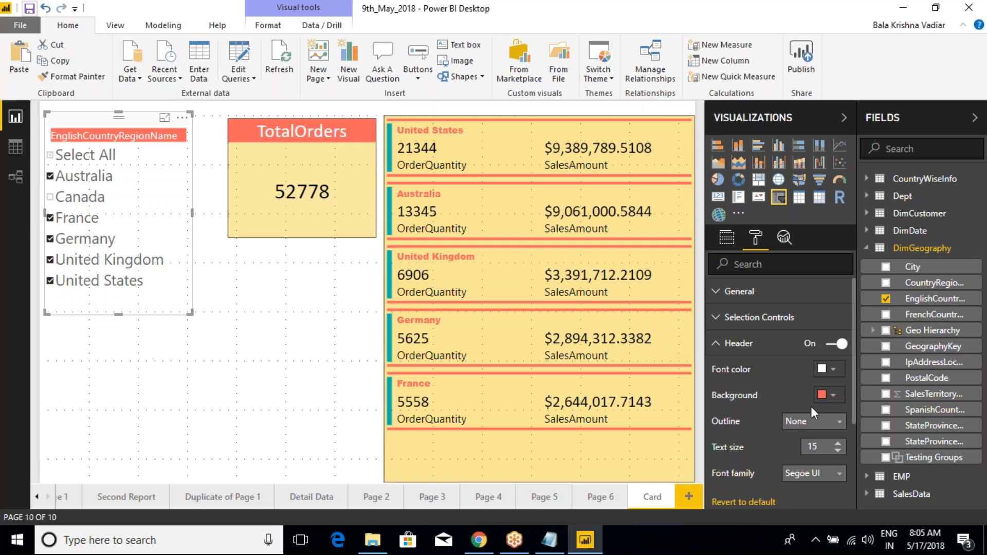
- Set the slicer header's font family to Arial Black and its text size to 11, leaving the outline at None
left_click(825, 421)
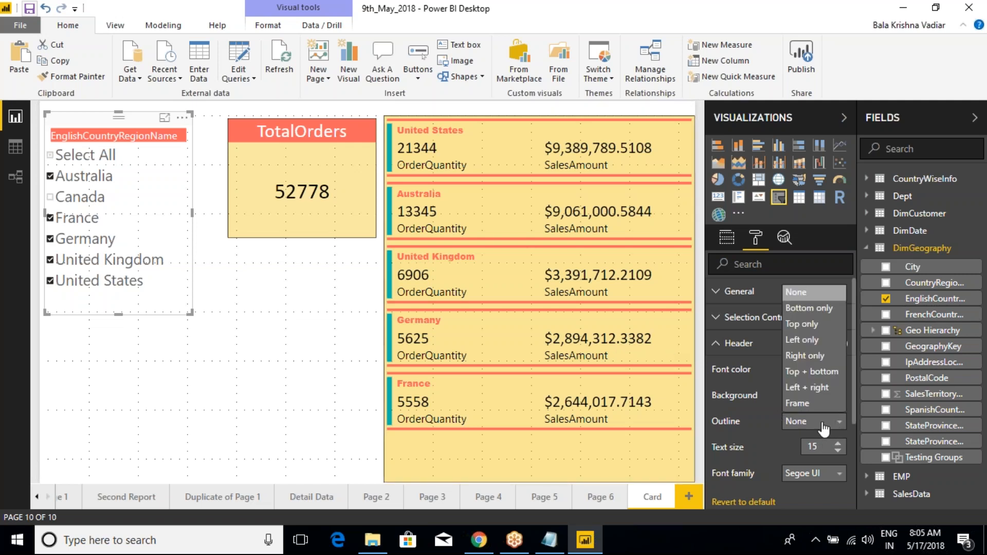
left_click(812, 422)
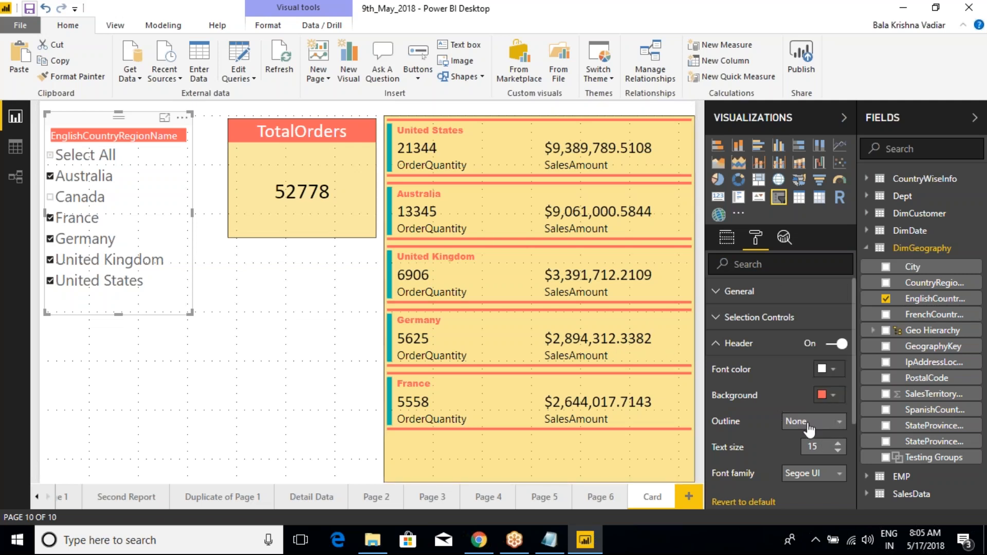
left_click(820, 473)
left_click(805, 507)
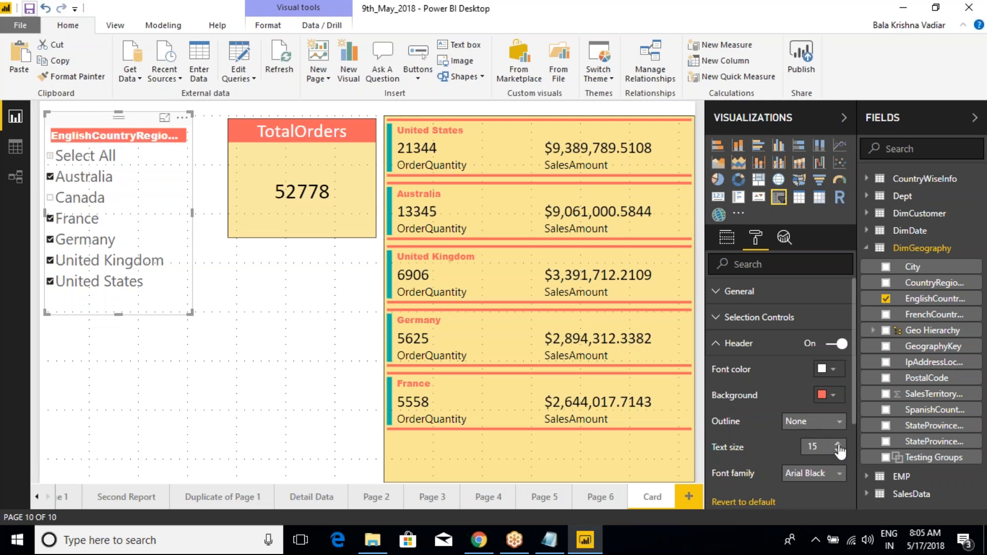
left_click(838, 452)
left_click(838, 451)
left_click(839, 451)
left_click(838, 451)
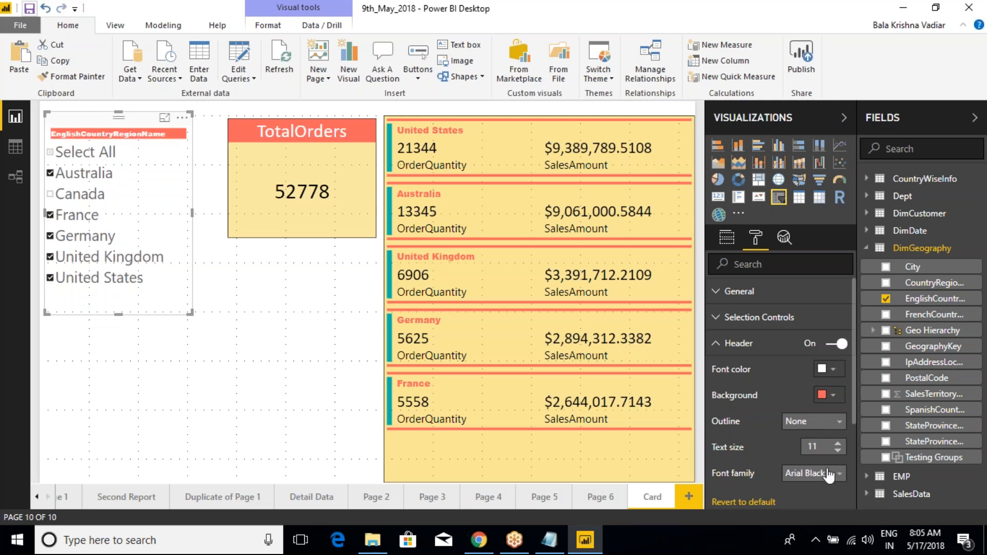
- Change the slicer header's font to Calibri at text size 19 and widen the slicer so the full header fits
left_click(822, 473)
scroll(812, 507, "down", 2)
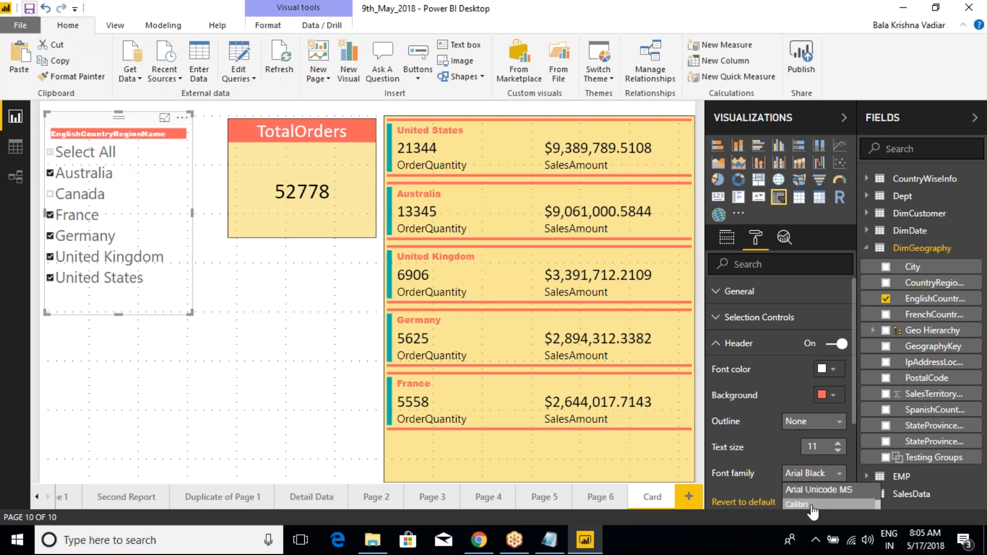
left_click(806, 503)
left_click(838, 443)
left_click(838, 443)
left_click(838, 443)
left_click(838, 444)
left_click(837, 444)
left_click(838, 442)
left_click(838, 443)
left_click(838, 443)
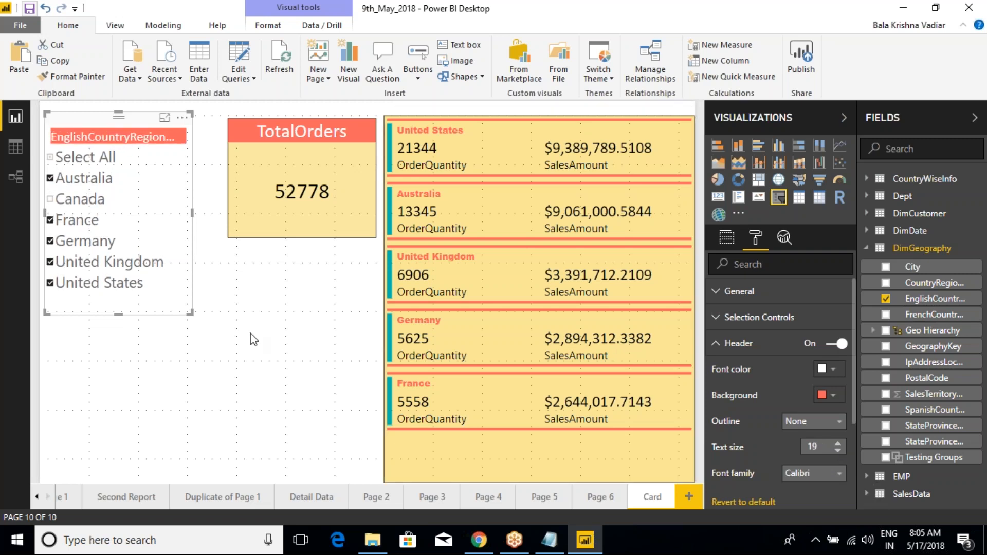
left_click_drag(190, 313, 213, 323)
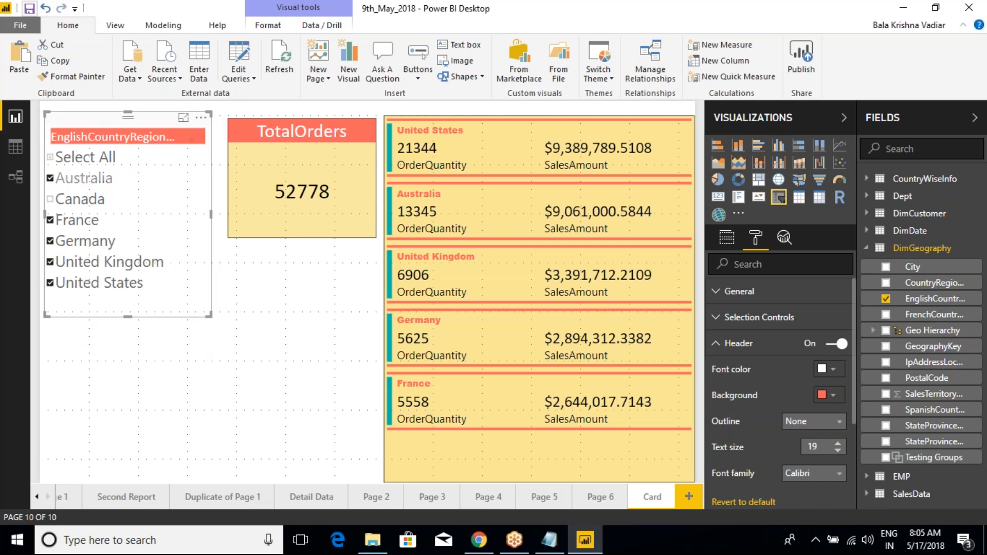
left_click(715, 344)
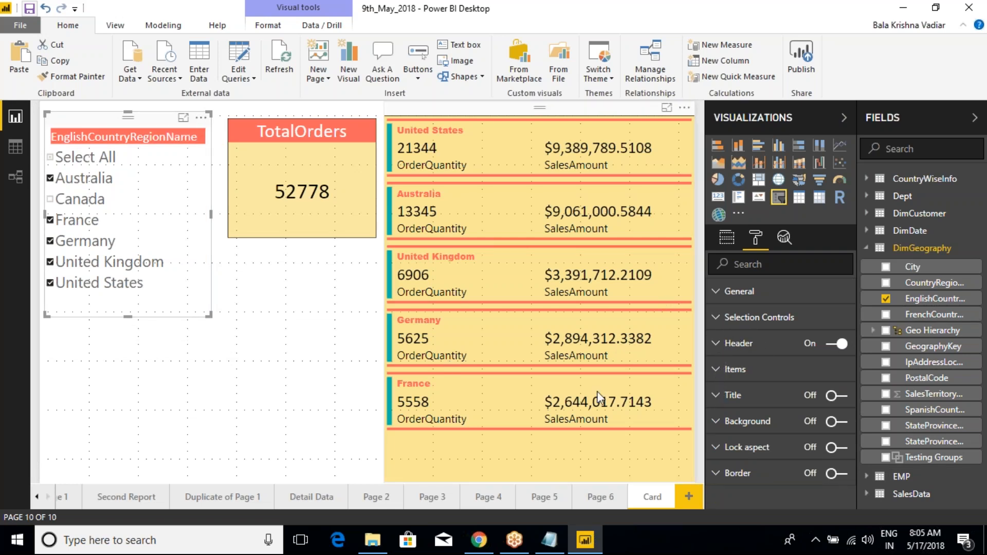
- Set the text size of the slicer's items to 21
left_click(720, 370)
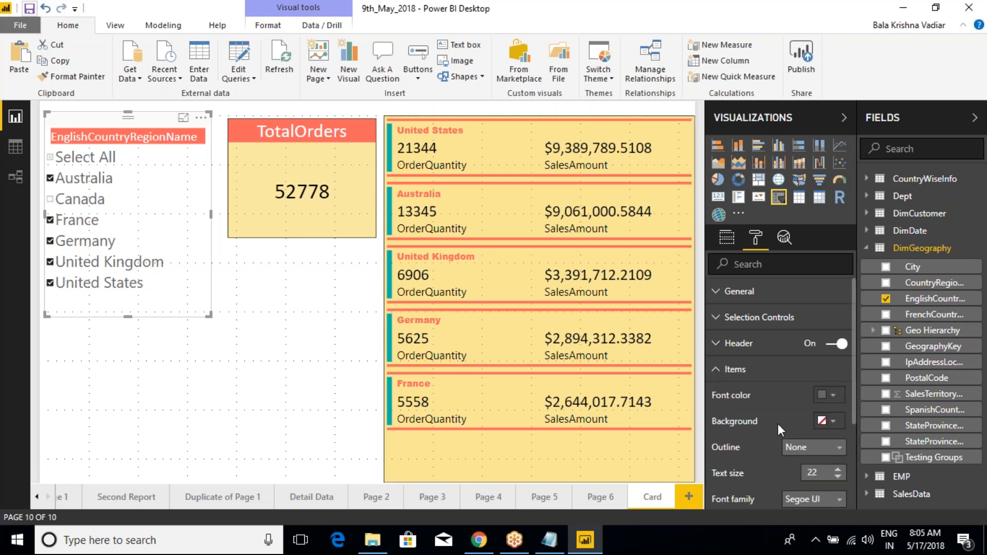
scroll(778, 424, "down", 2)
left_click(838, 405)
left_click(838, 404)
left_click(838, 404)
left_click(838, 404)
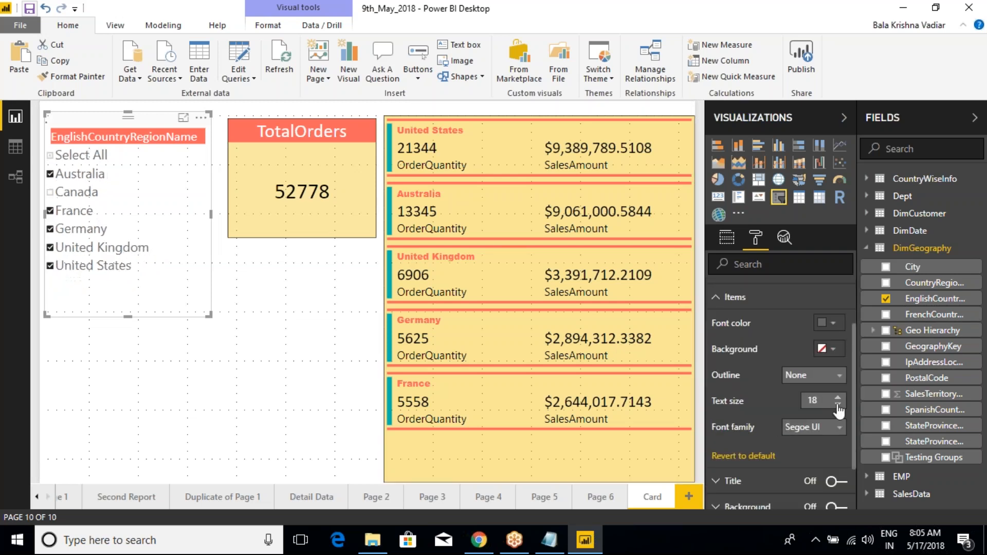
left_click(838, 399)
left_click(838, 399)
left_click(838, 399)
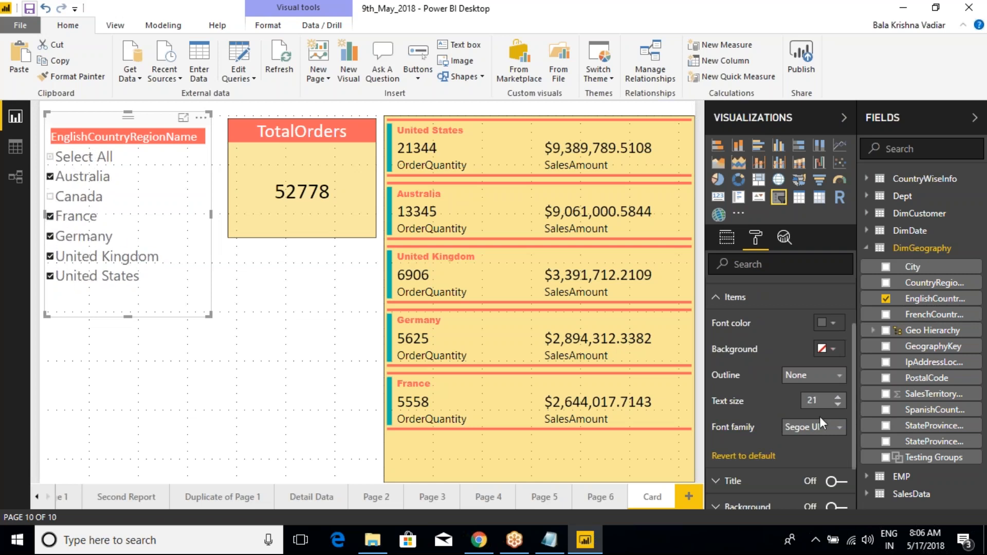
- Give the slicer's items a Top + bottom outline and a custom light yellow background
left_click(809, 375)
left_click(807, 326)
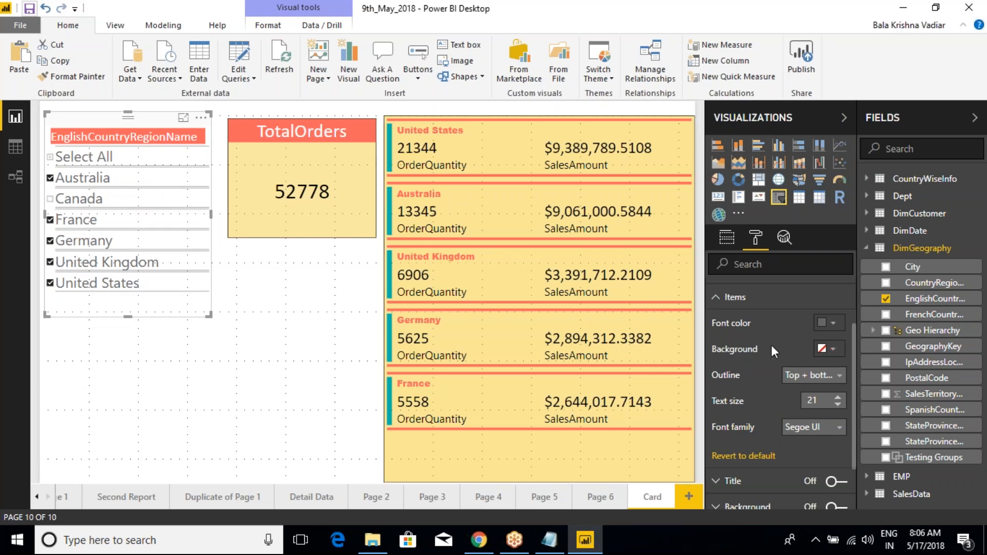
left_click(836, 352)
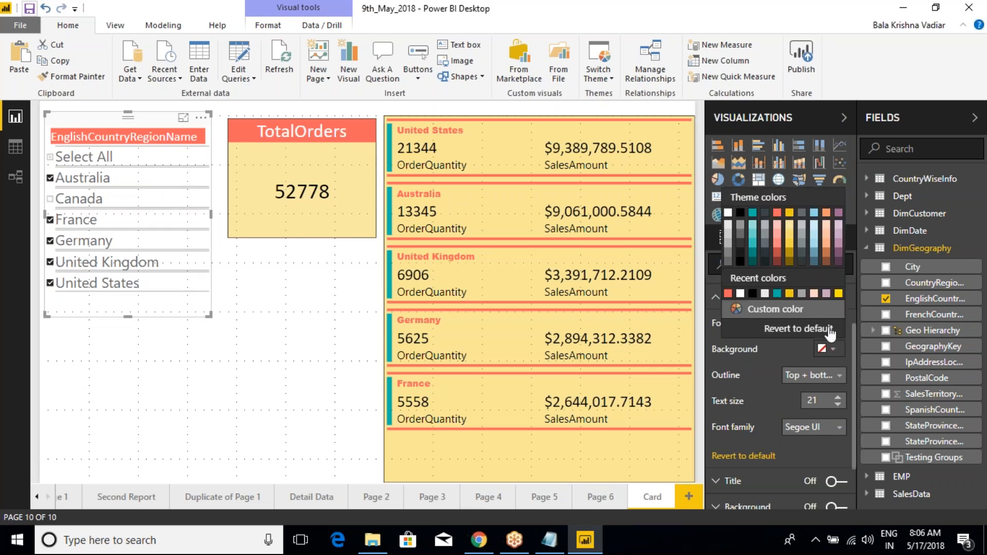
left_click(838, 294)
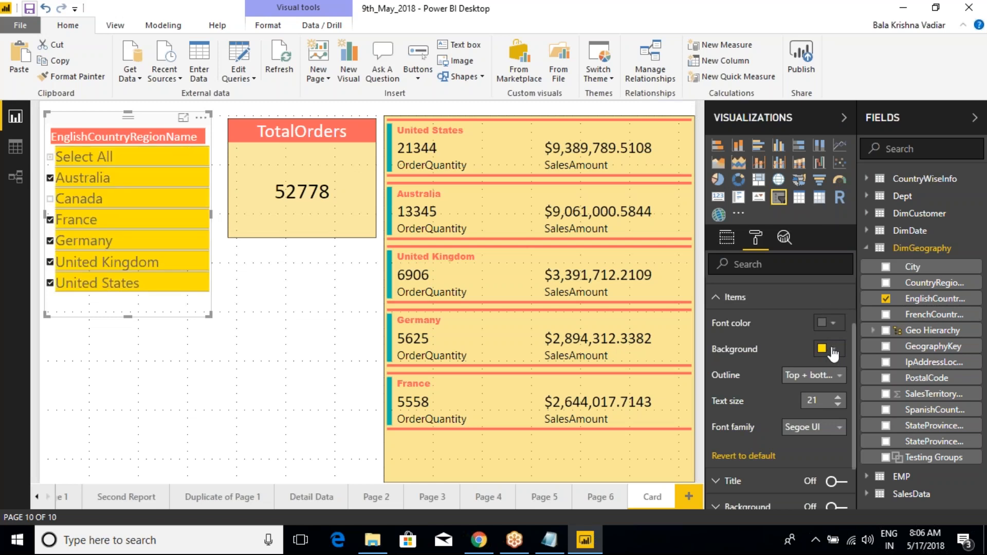
left_click(832, 350)
left_click(771, 309)
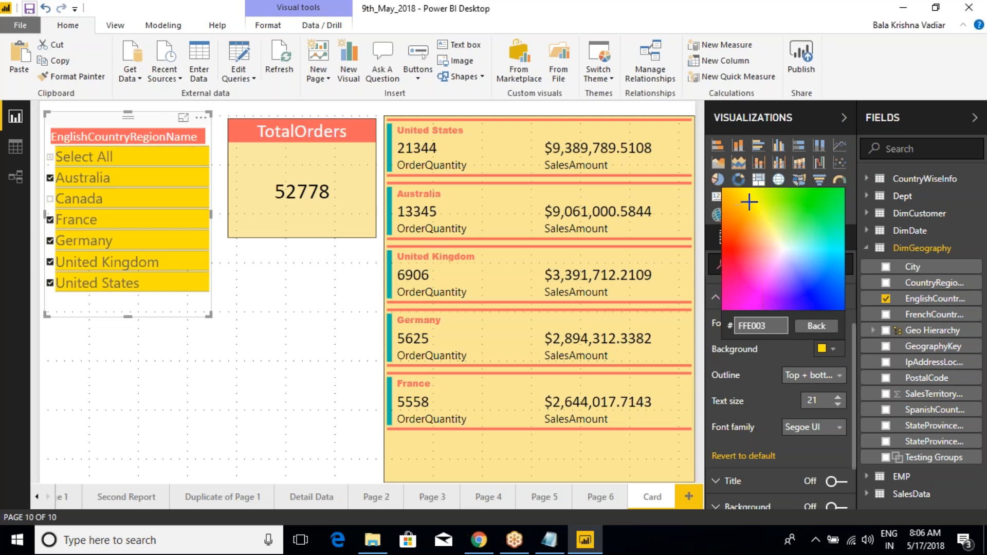
left_click(771, 232)
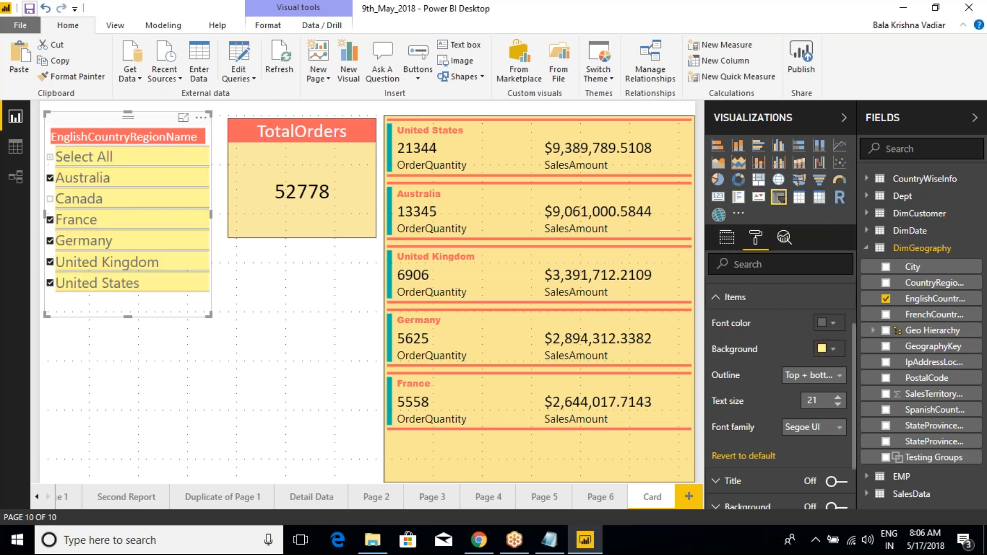
- Set the slicer items' font color to black and resize the slicer frame to fit the country list more closely
left_click(833, 323)
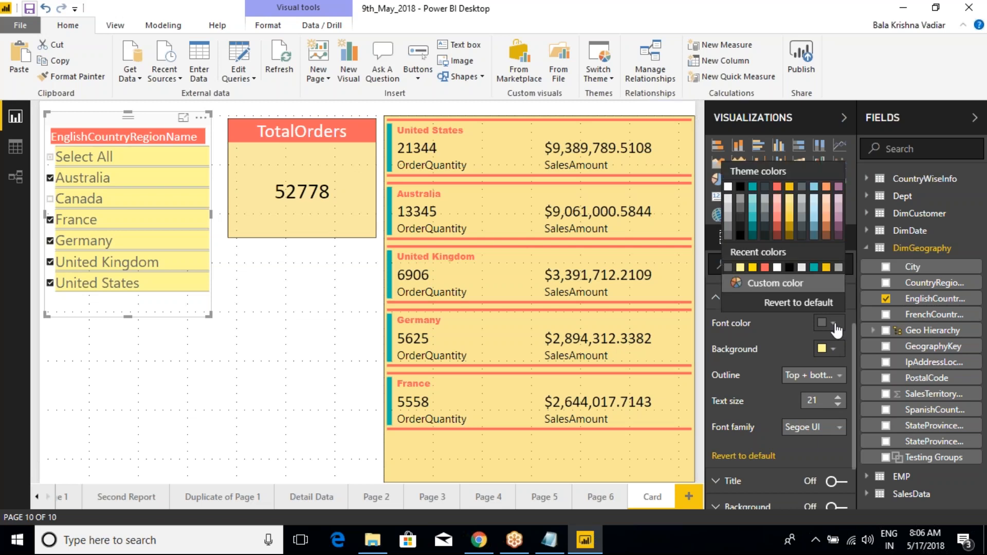
left_click(740, 187)
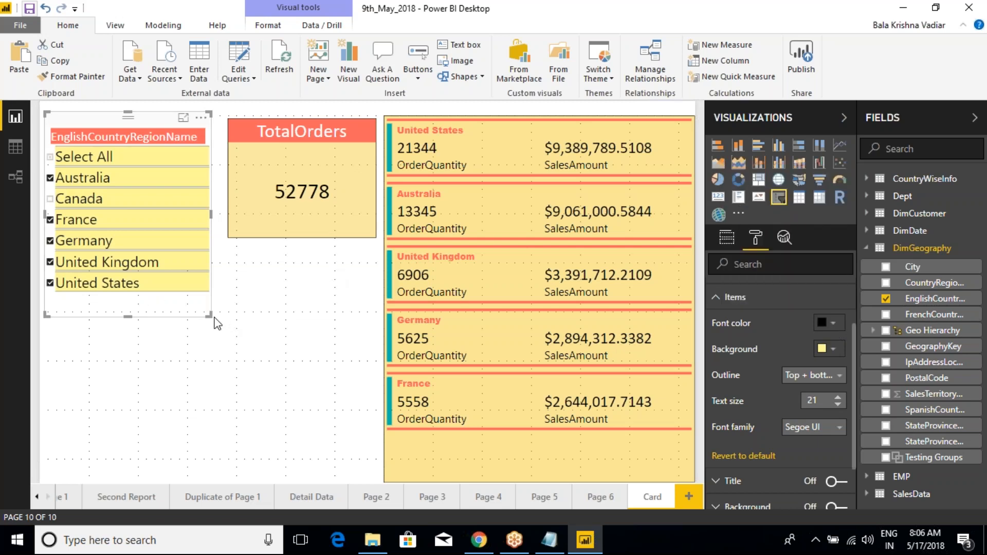
left_click_drag(214, 318, 217, 296)
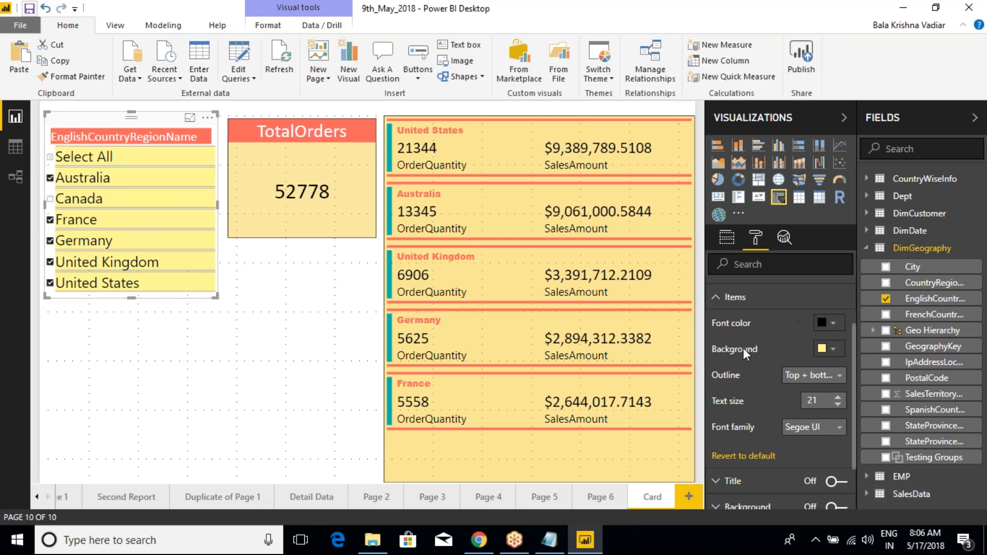
left_click(710, 303)
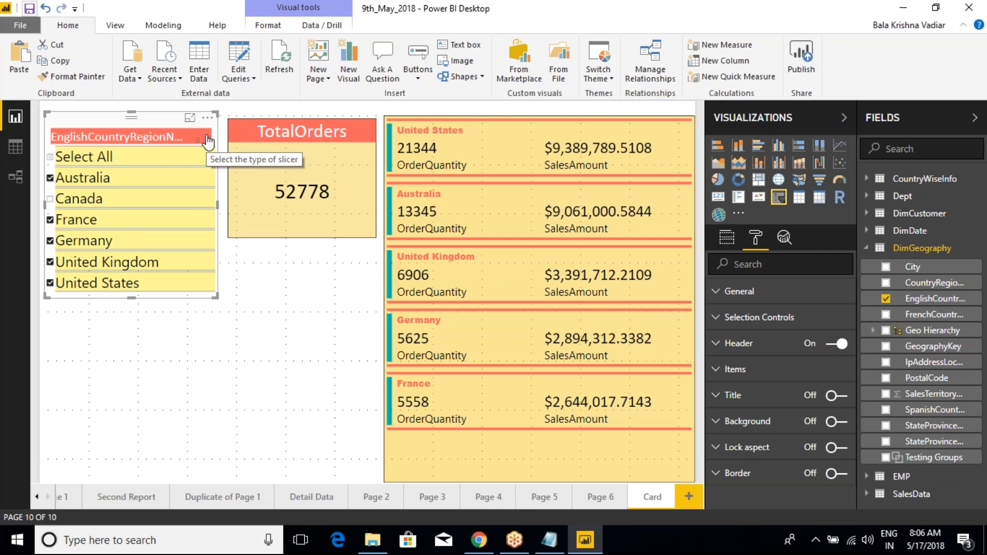
- Revert the slicer's header formatting to default and clear all country selections in the slicer
left_click(718, 345)
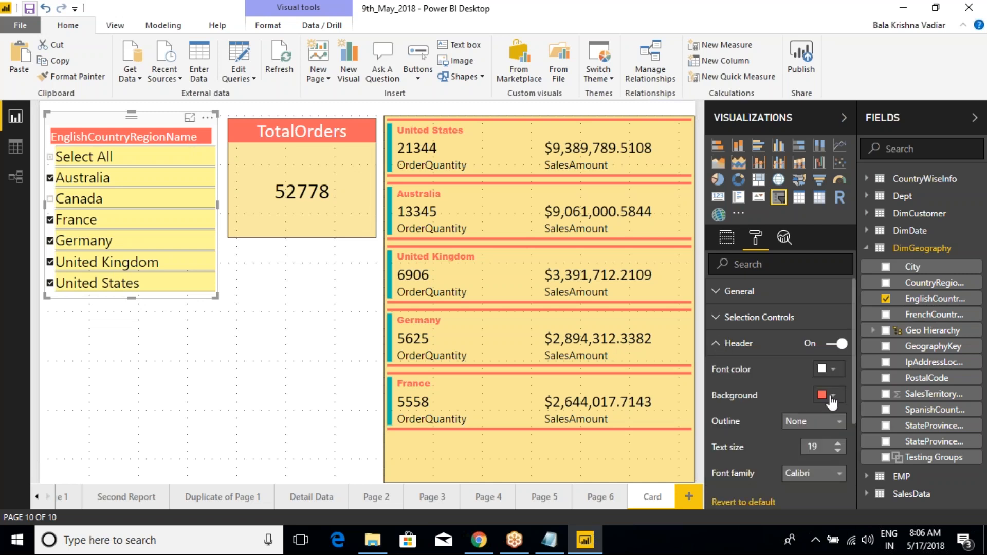
left_click(742, 502)
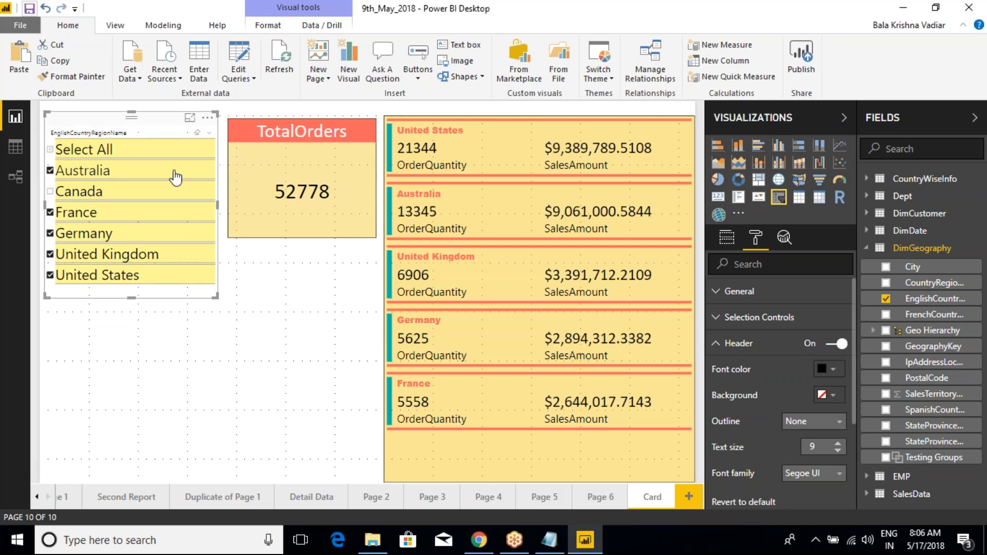
left_click(197, 132)
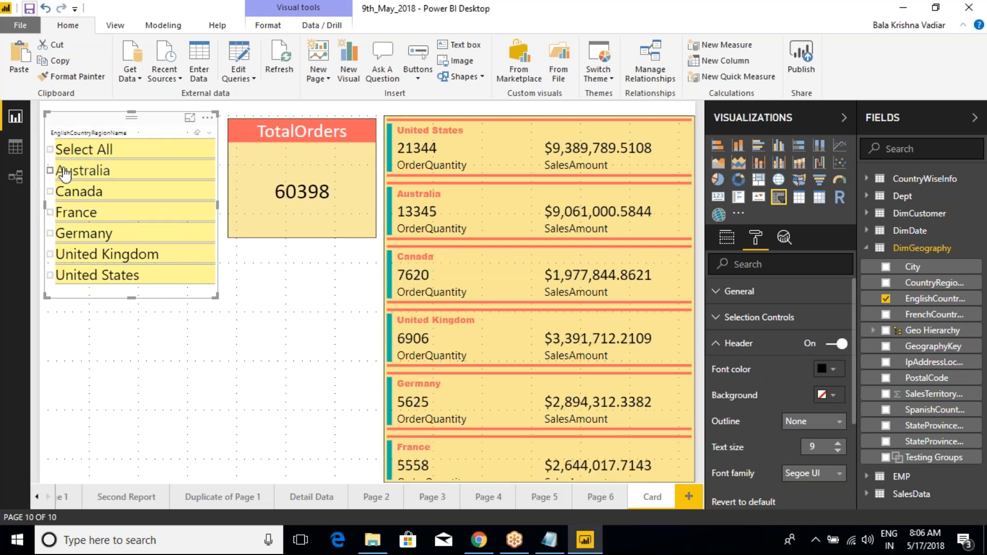
- Filter the cards to Germany and France with the slicer and clear the selection, doing this twice
left_click(67, 233)
left_click(66, 212, "ctrl")
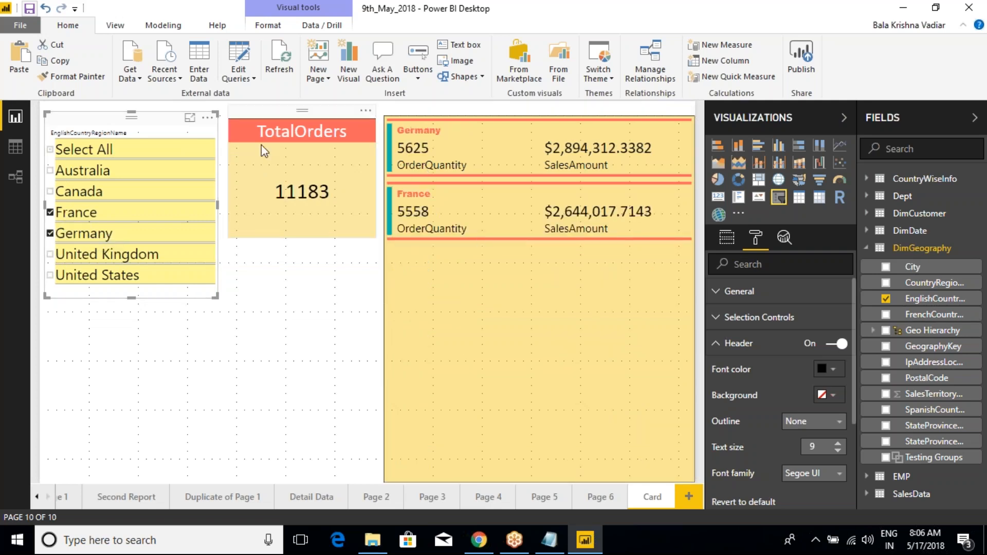
left_click(198, 133)
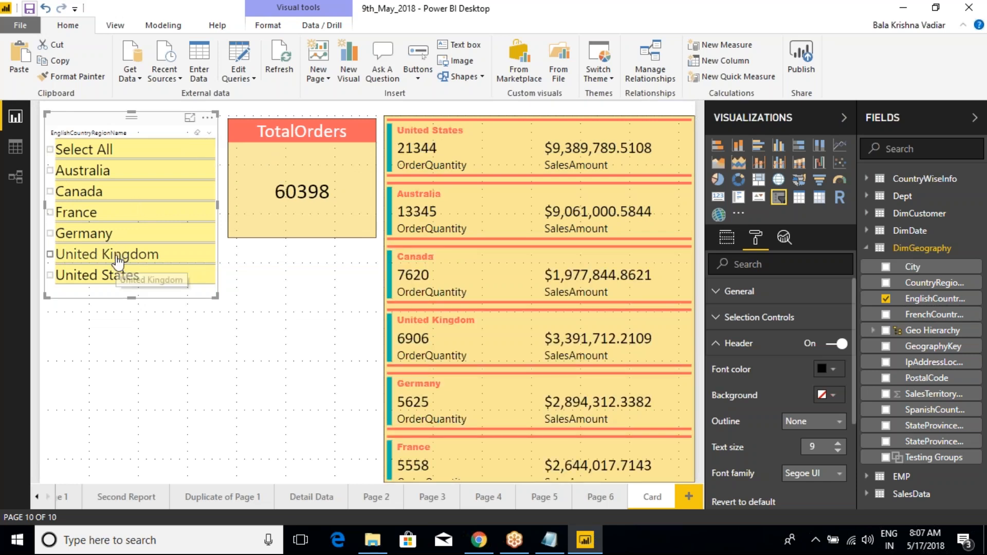
left_click(59, 233)
left_click(50, 212)
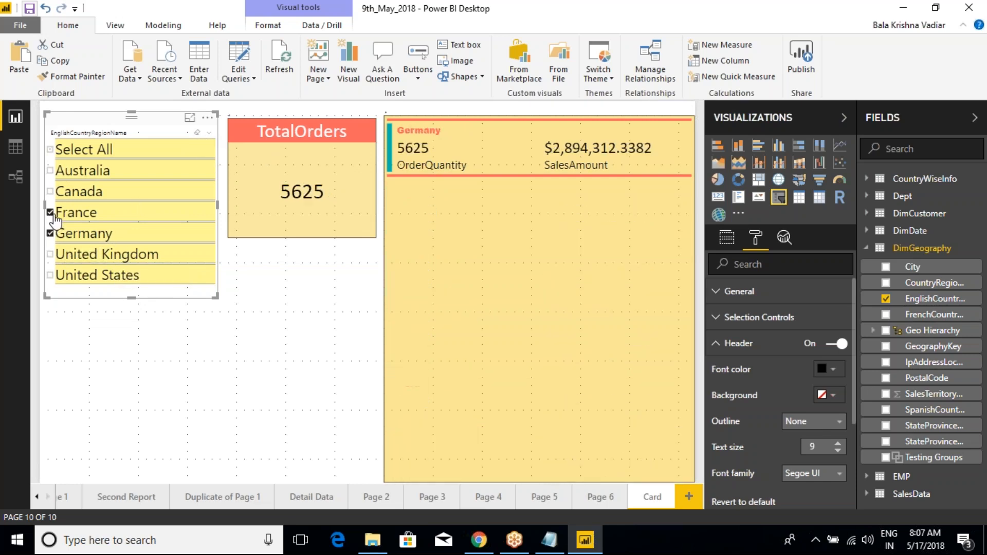
left_click(198, 134)
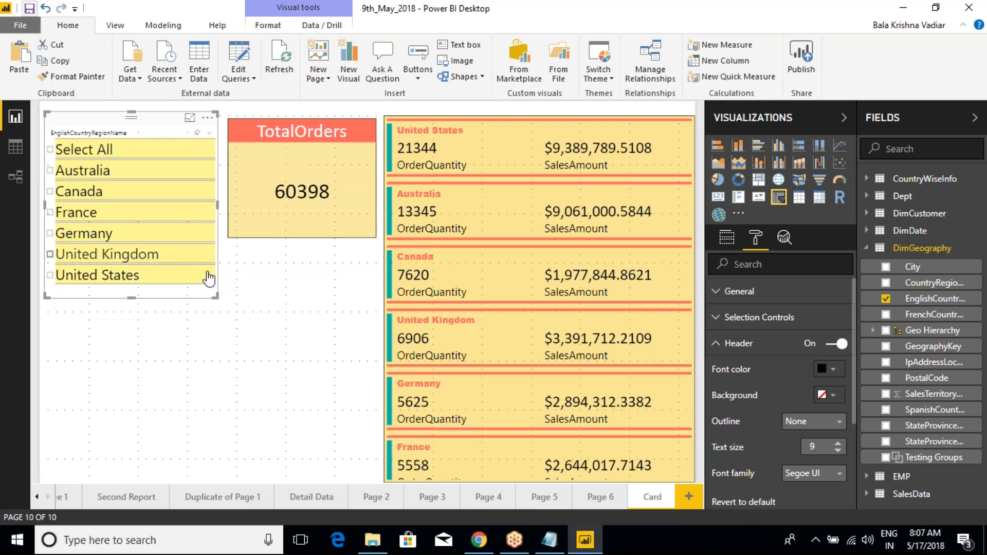
- Fit the slicer frame to the country list, replace its field with City, and shorten the frame
left_click_drag(216, 296, 219, 373)
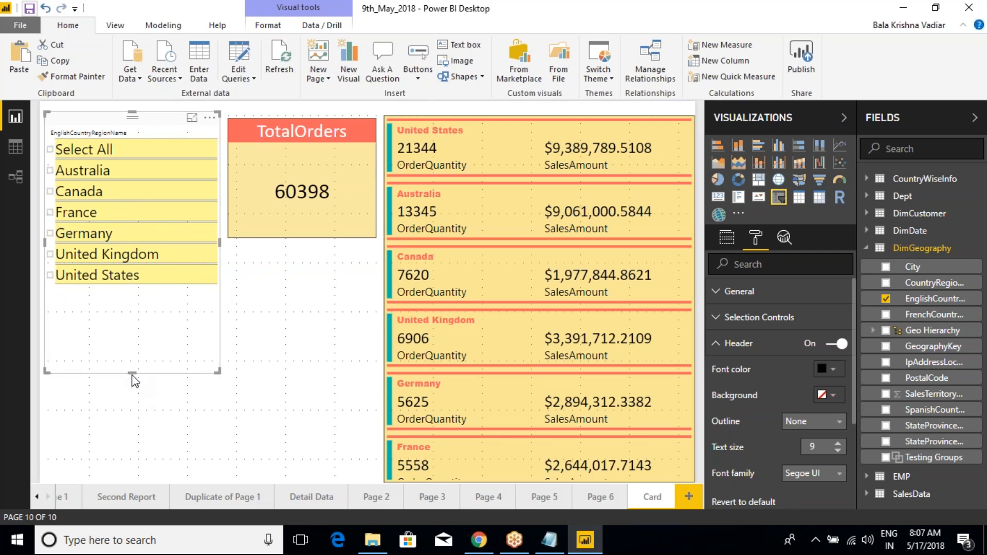
left_click_drag(133, 373, 134, 288)
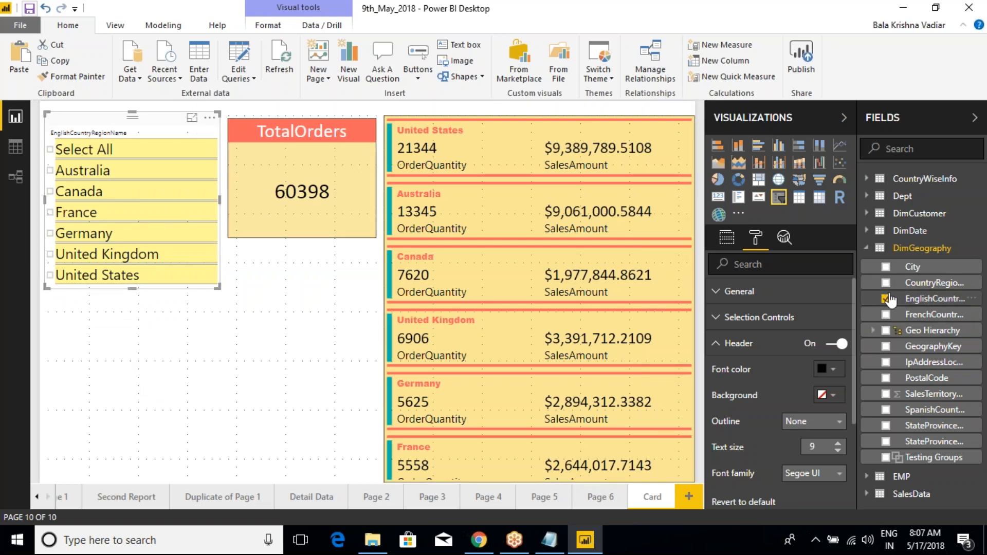
left_click(727, 238)
left_click_drag(908, 269, 771, 283)
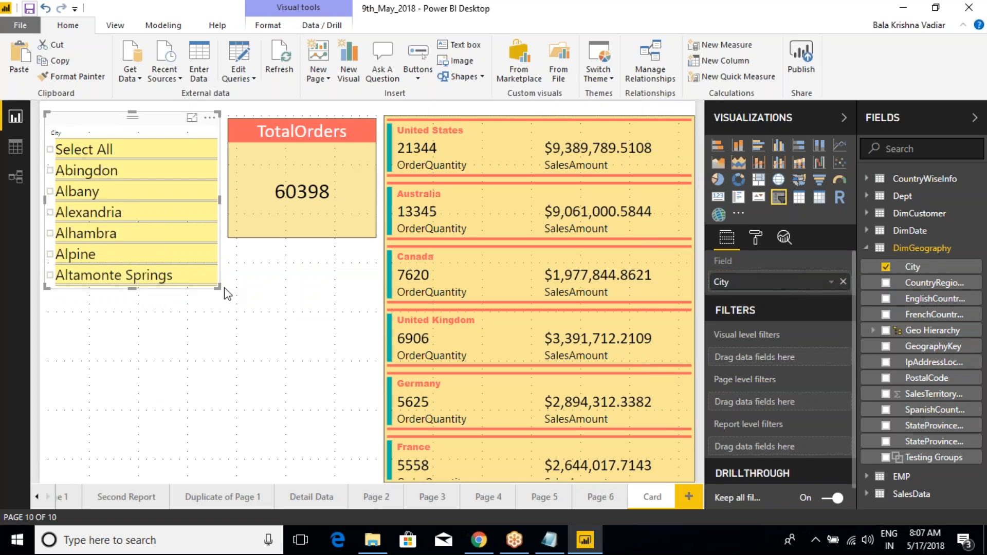
left_click_drag(217, 287, 218, 235)
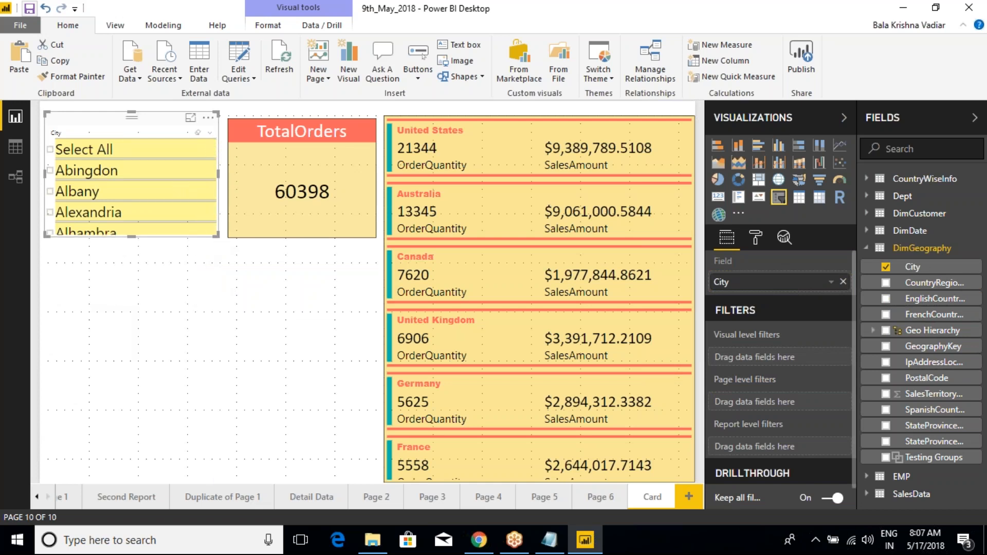
- Change the City slicer from a list to a dropdown and shrink its frame around the selector
left_click(210, 133)
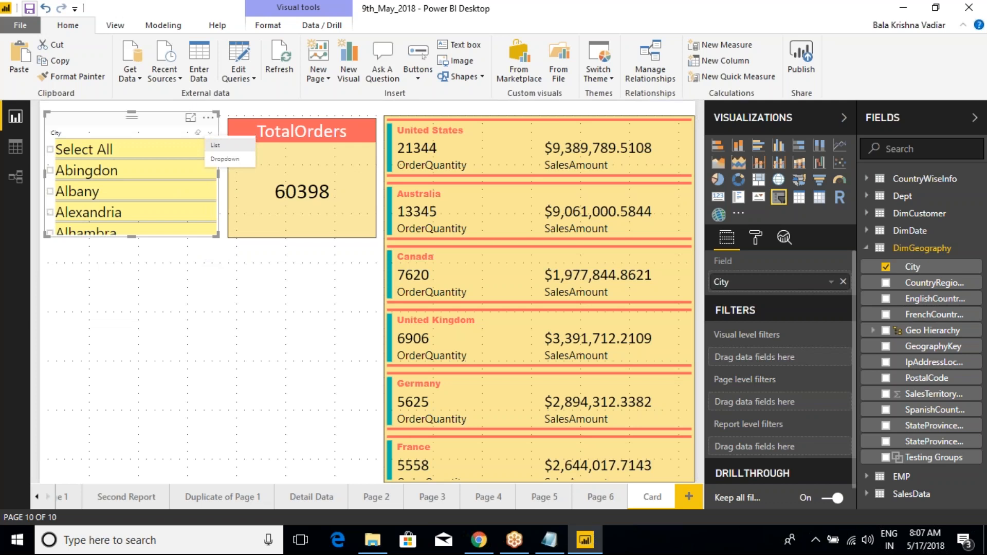
left_click(225, 159)
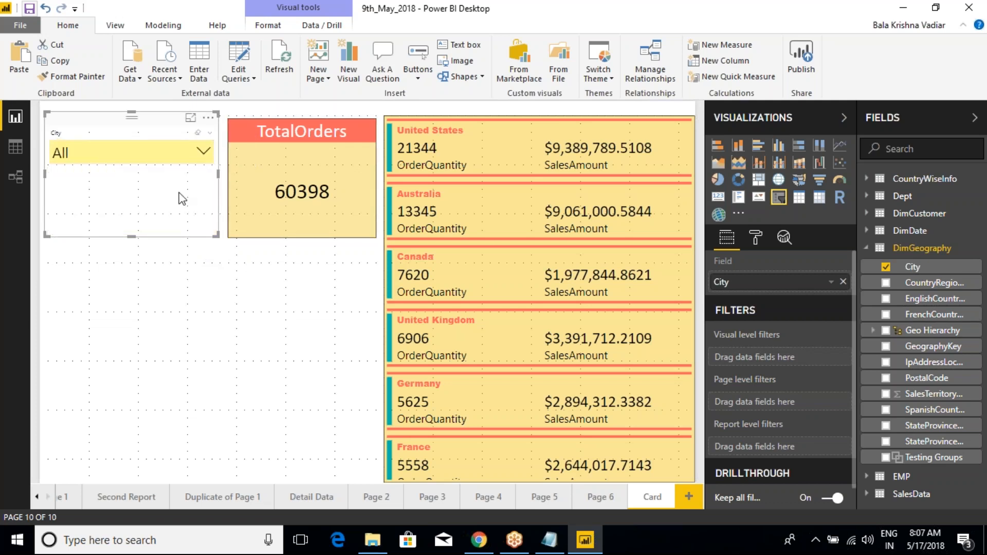
mouse_move(207, 194)
left_mouse_down()
mouse_move(214, 183)
mouse_move(222, 190)
left_mouse_up()
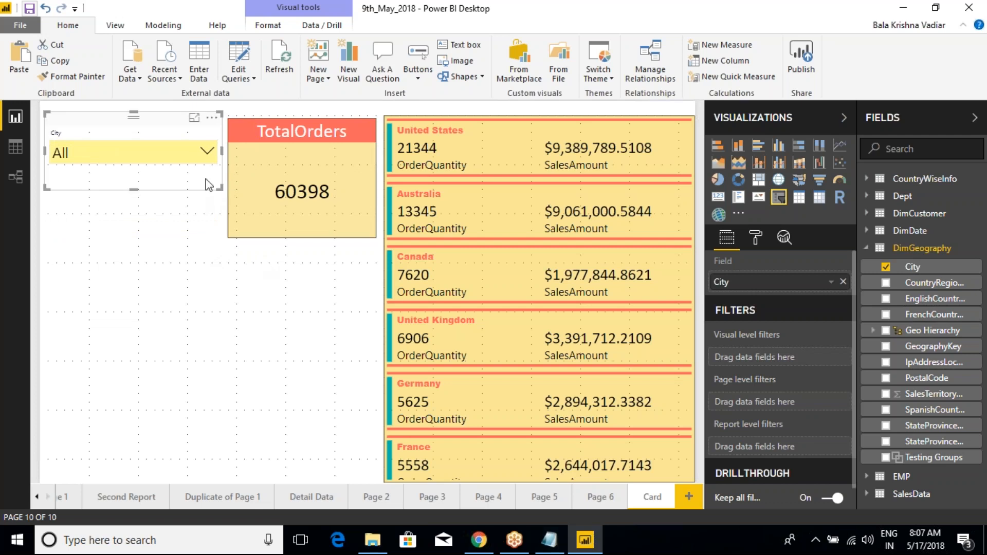
- Browse the city dropdown, filter the report to Albany, Alexandria and Alhambra, and clear the selections
left_click(207, 151)
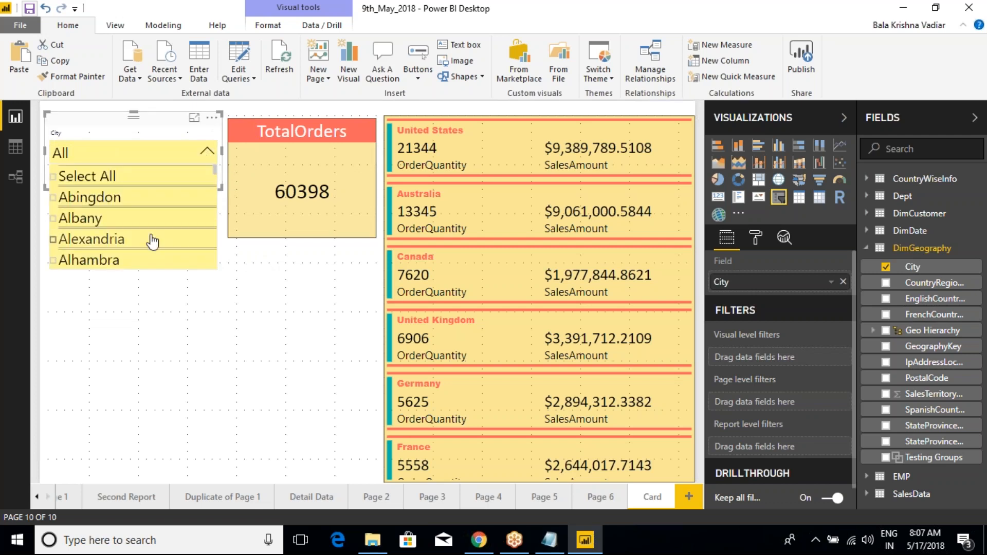
scroll(132, 209, "down", 12)
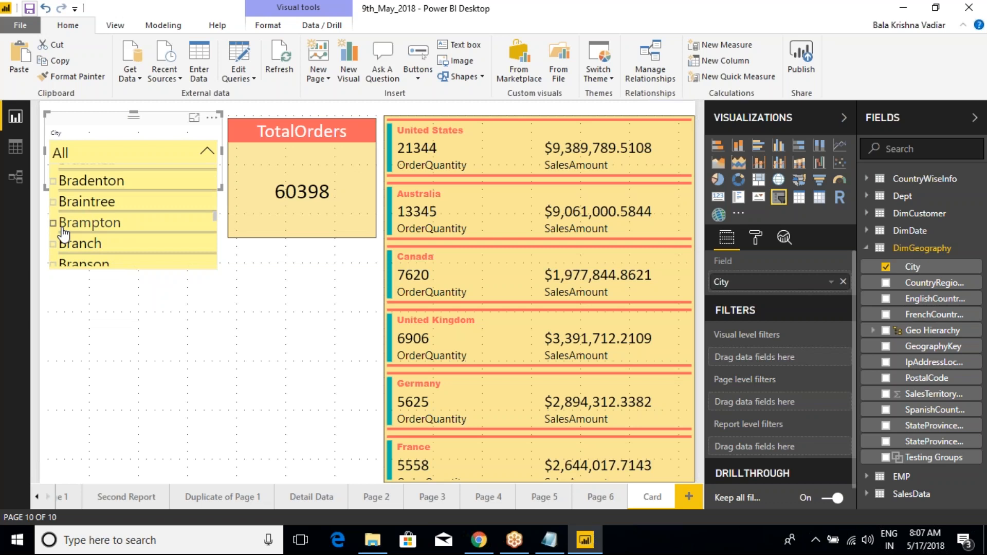
scroll(64, 234, "up", 12)
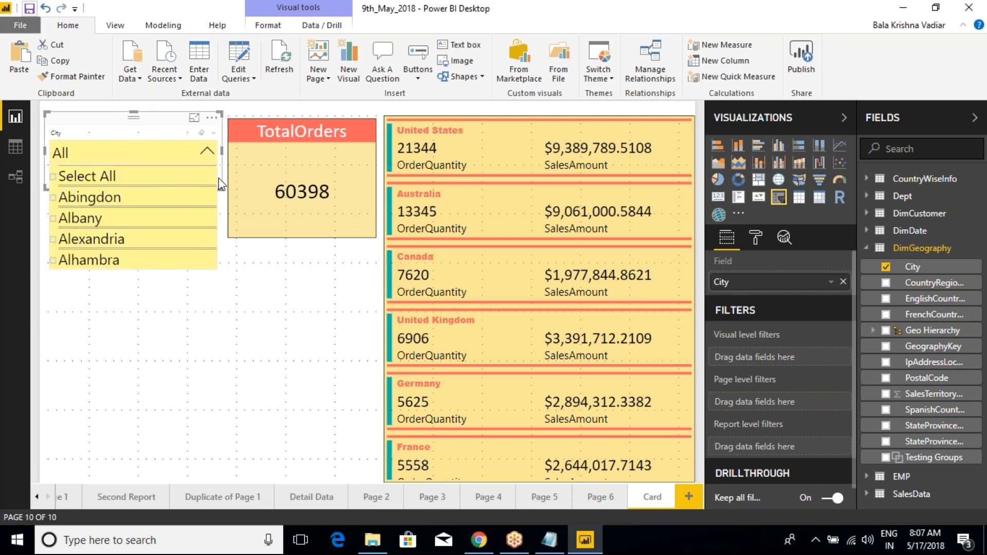
left_click(55, 220)
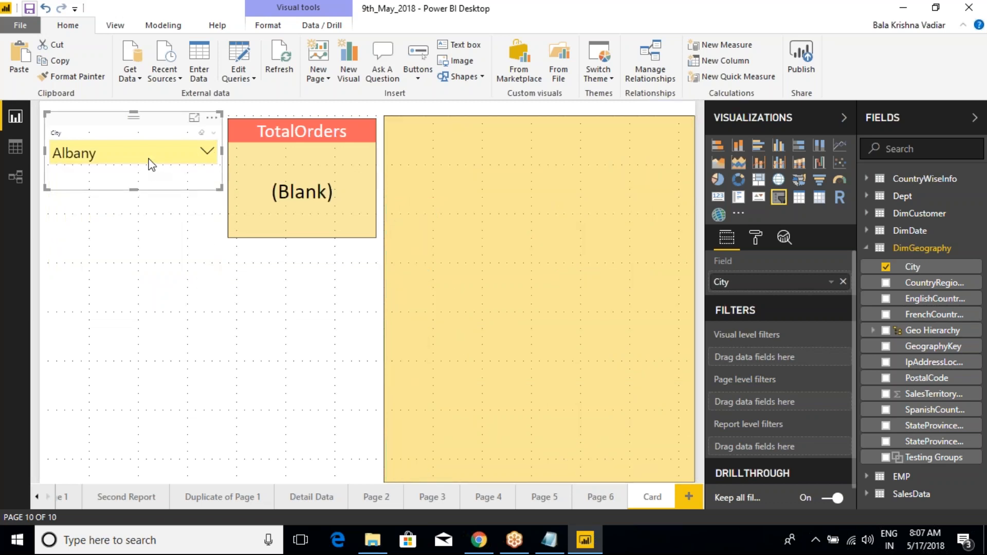
left_click(207, 152)
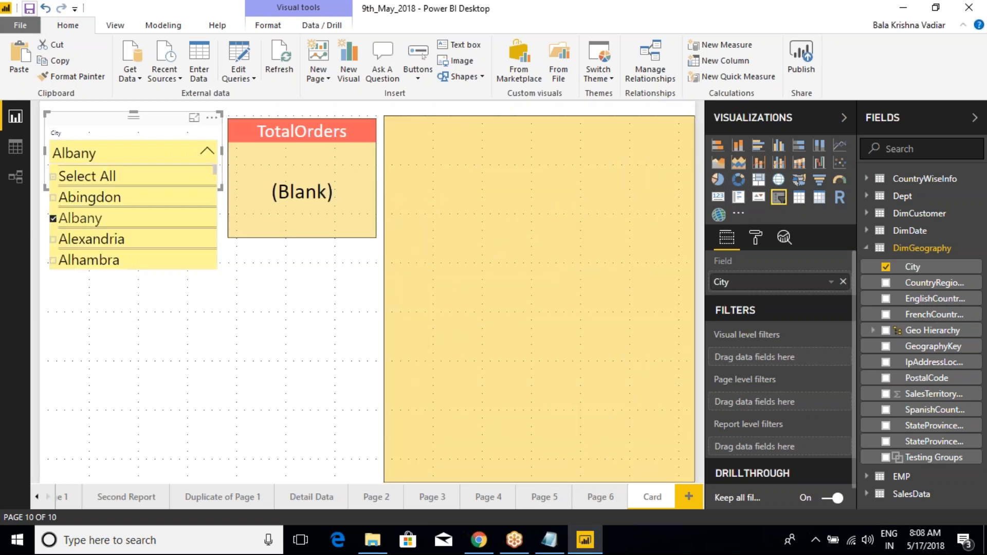
left_click(53, 239, "ctrl")
left_click(57, 262, "ctrl")
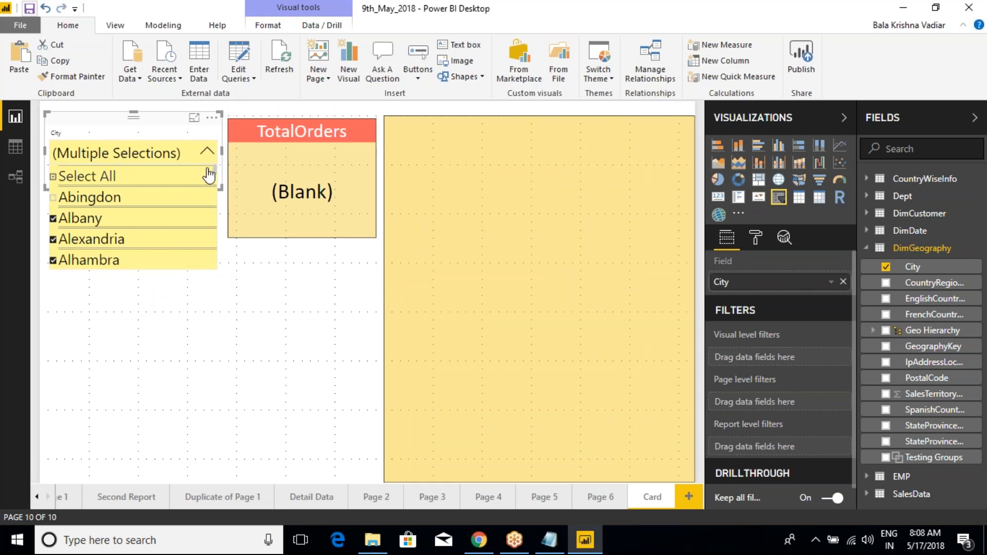
left_click(207, 151)
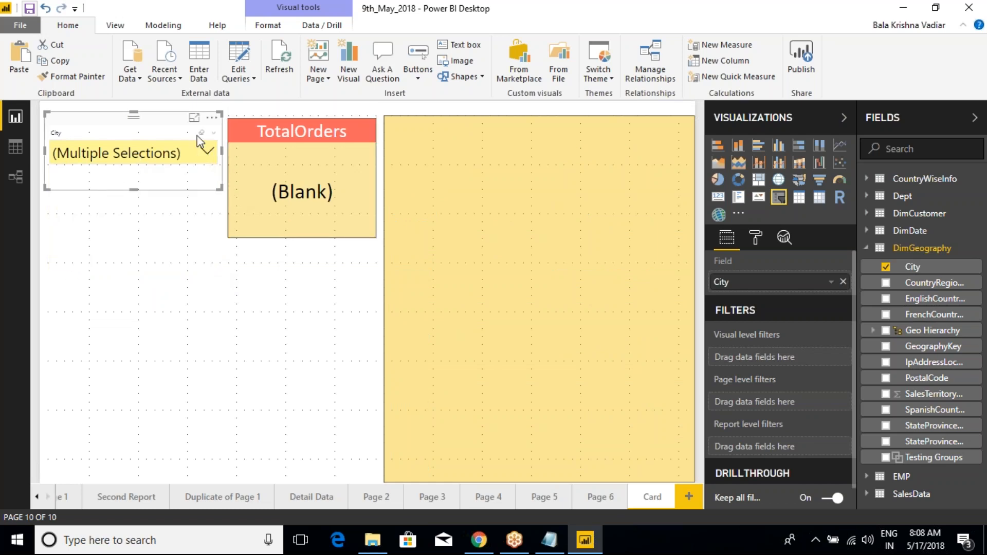
left_click(201, 133)
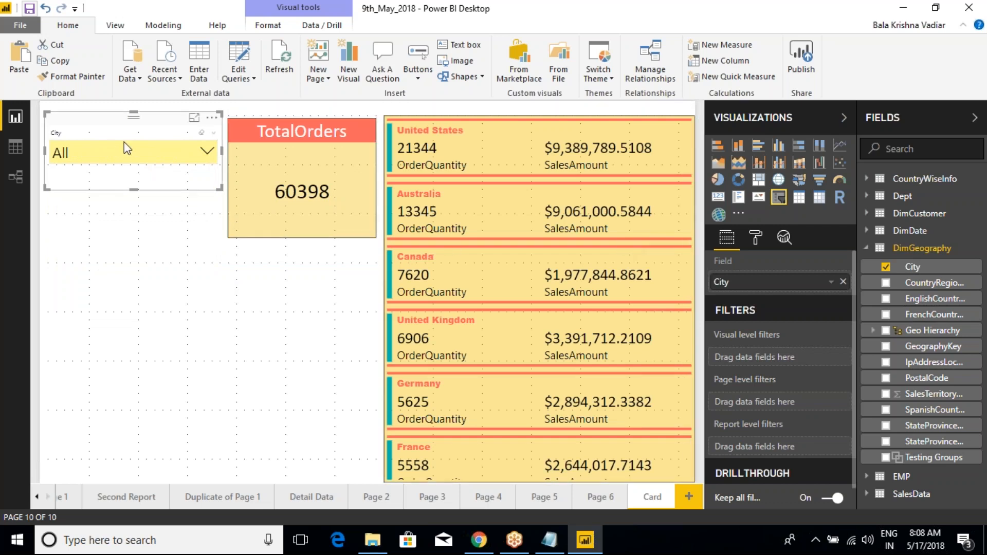
- Replace the dropdown slicer's City field with EnglishCountryRegionName and look through its country list
left_click_drag(911, 302, 772, 287)
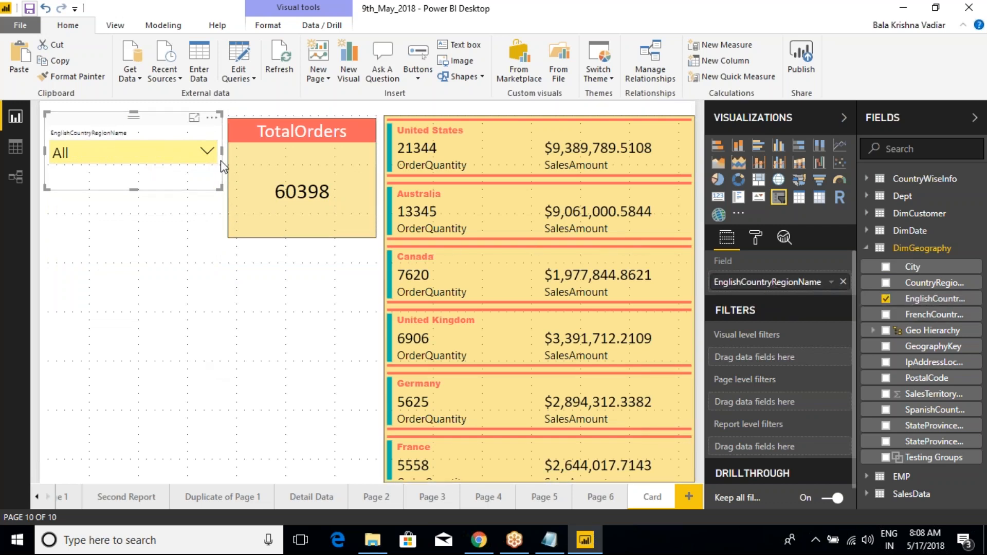
left_click(207, 153)
scroll(138, 221, "down", 2)
scroll(139, 226, "up", 2)
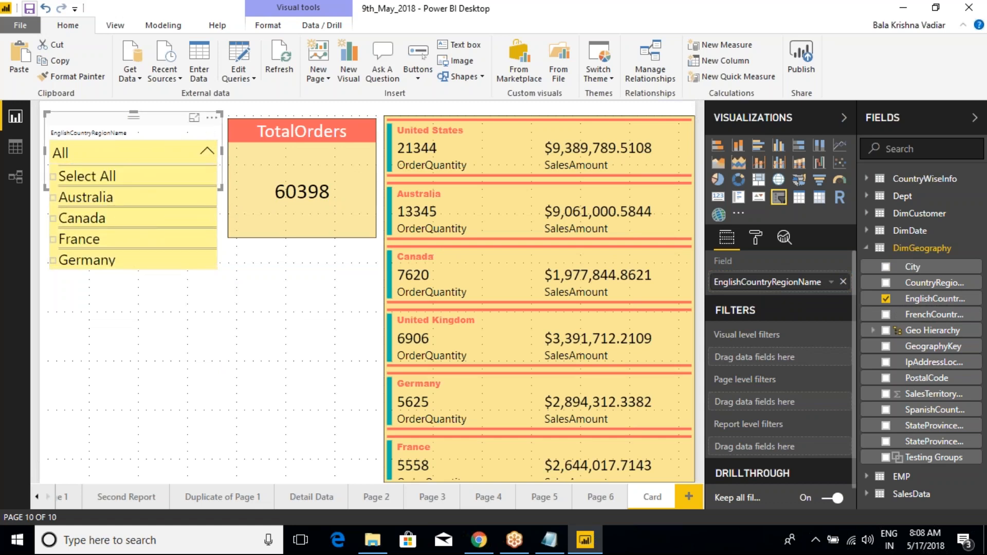
left_click(143, 112)
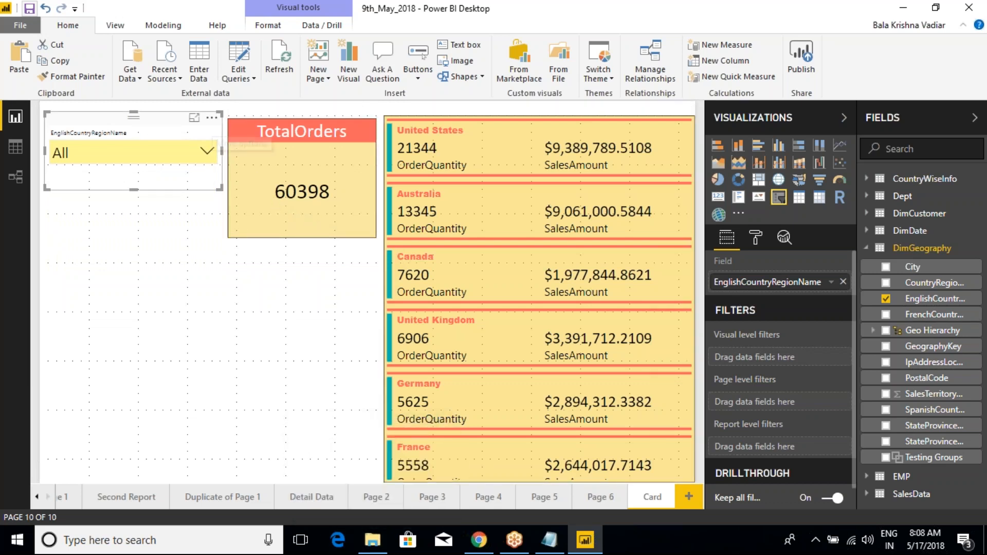
- Examine the additional options offered for the slicer, the TotalOrders card and the multi-row card
left_click(212, 118)
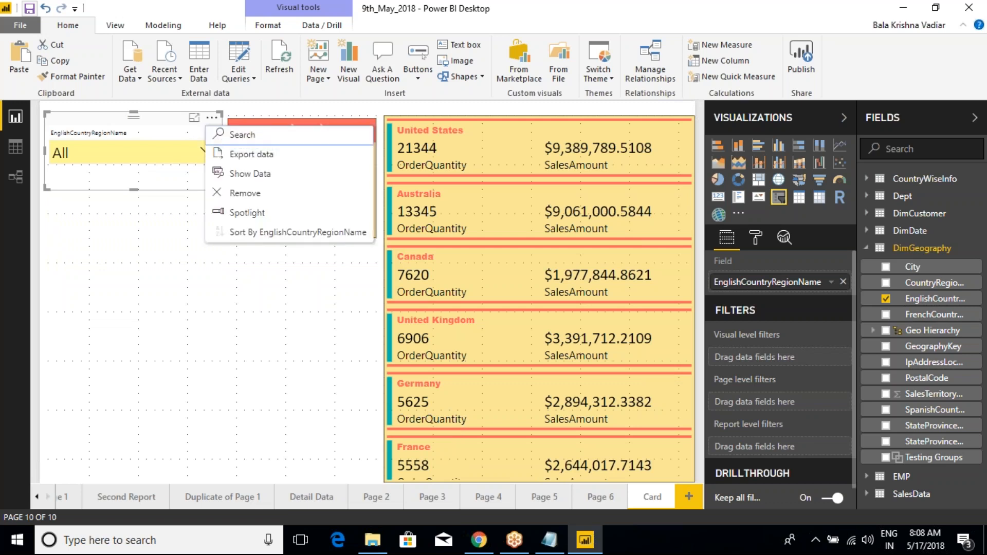
left_click(324, 123)
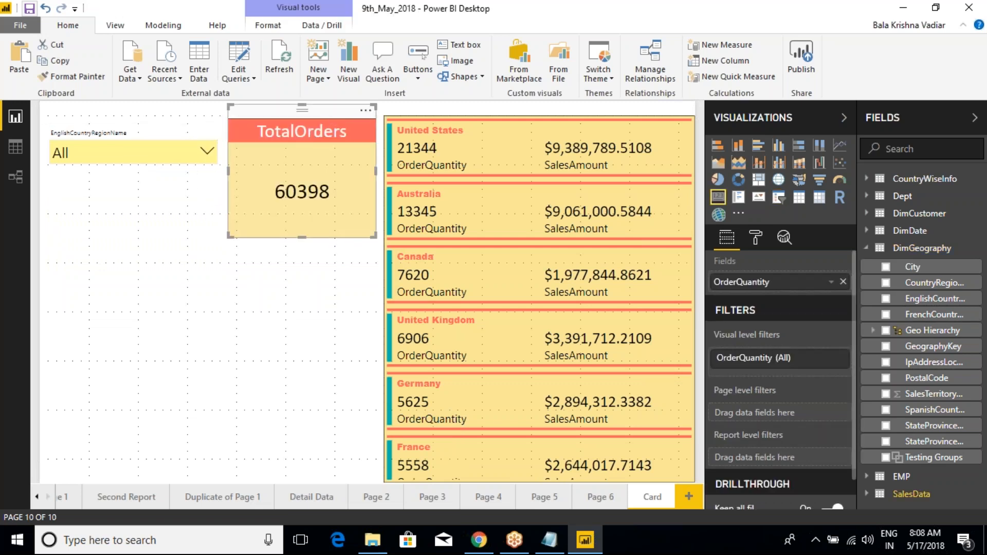
left_click(366, 110)
left_click(519, 228)
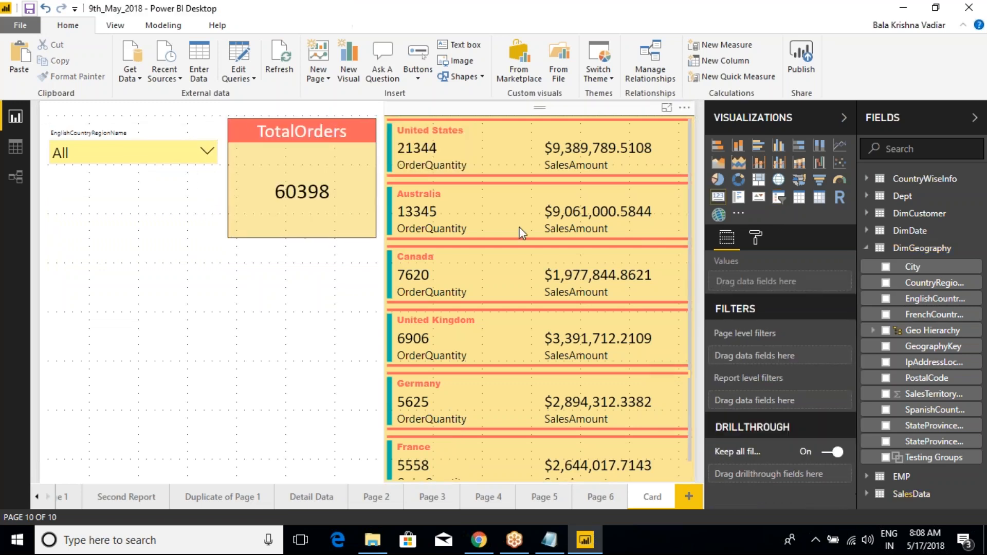
left_click(586, 127)
left_click(684, 107)
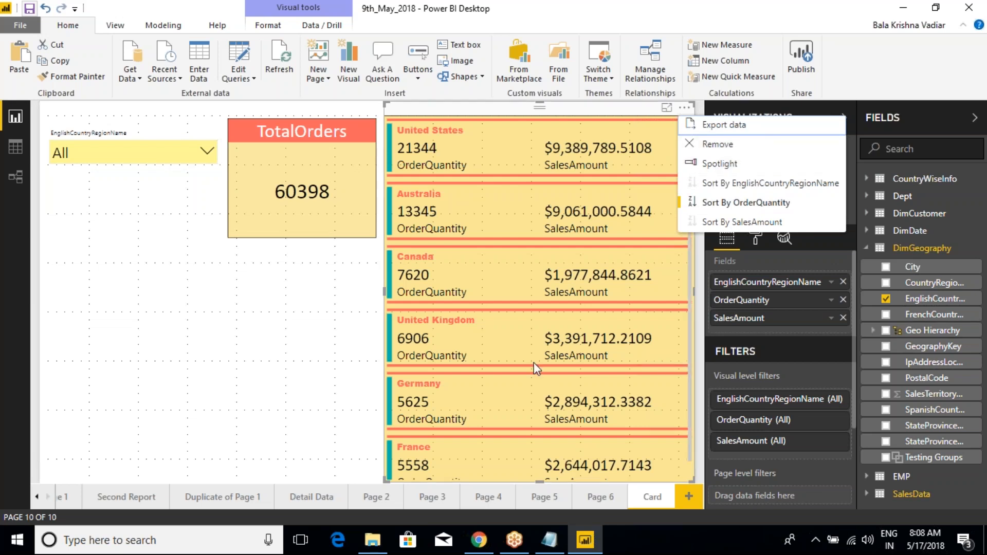
left_click(262, 329)
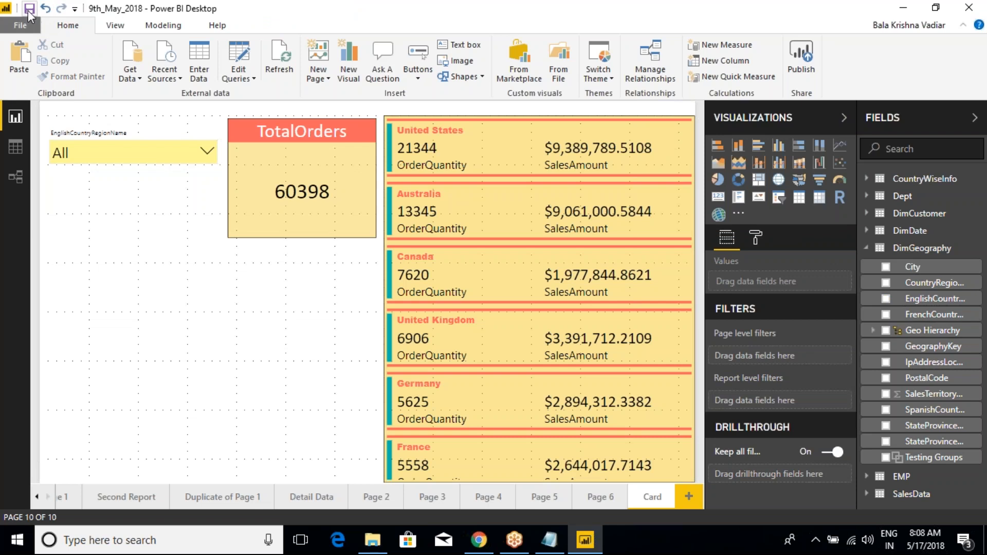
- Turn on the border of the country dropdown slicer
left_click(149, 138)
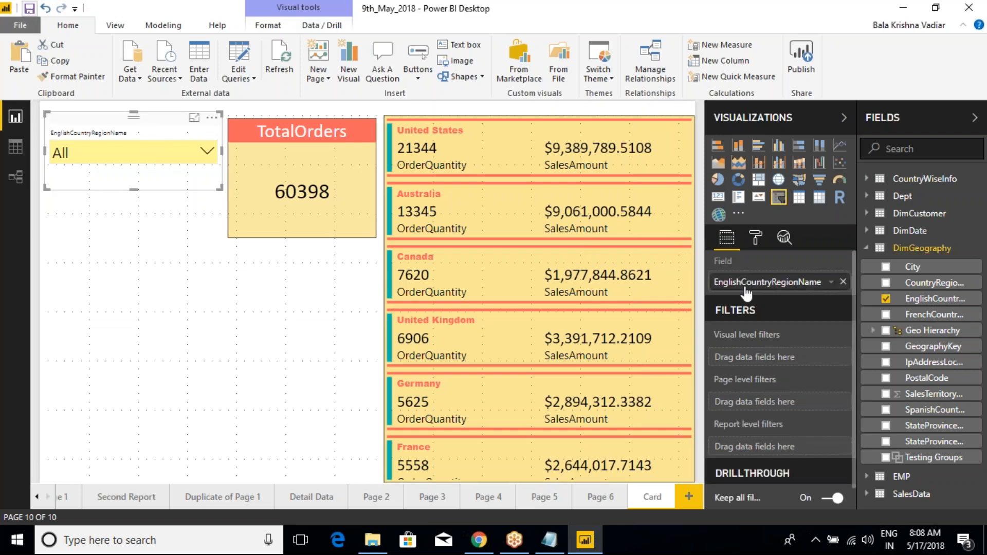
left_click(755, 238)
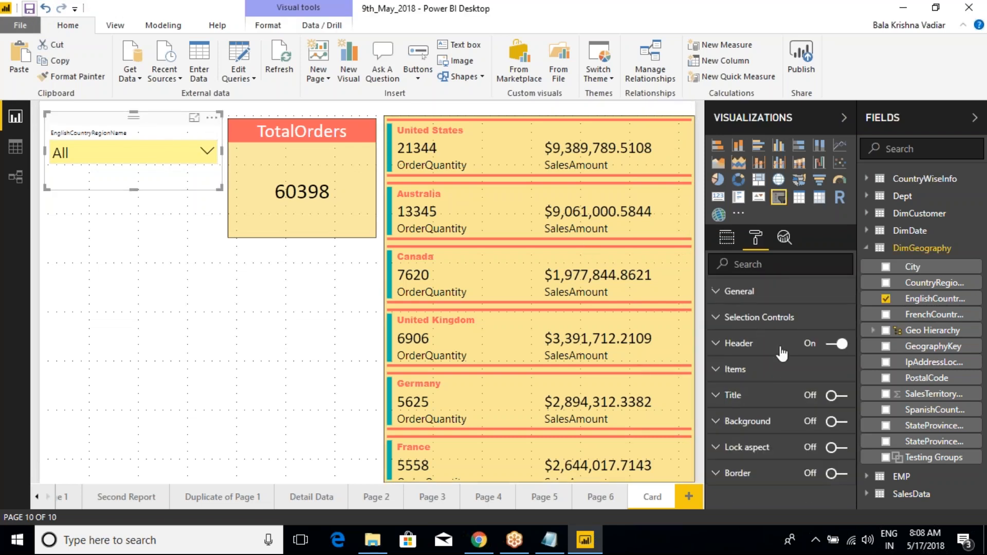
left_click(837, 474)
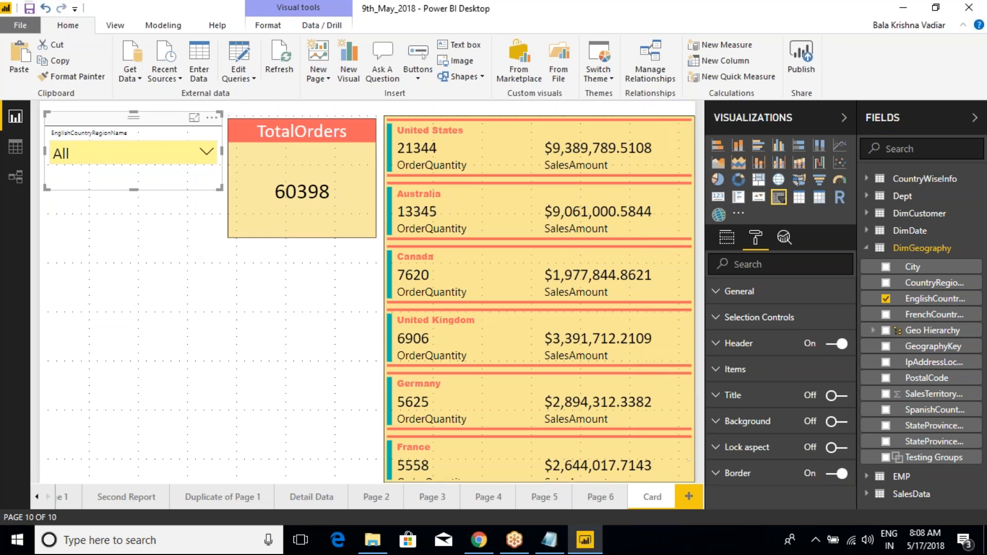